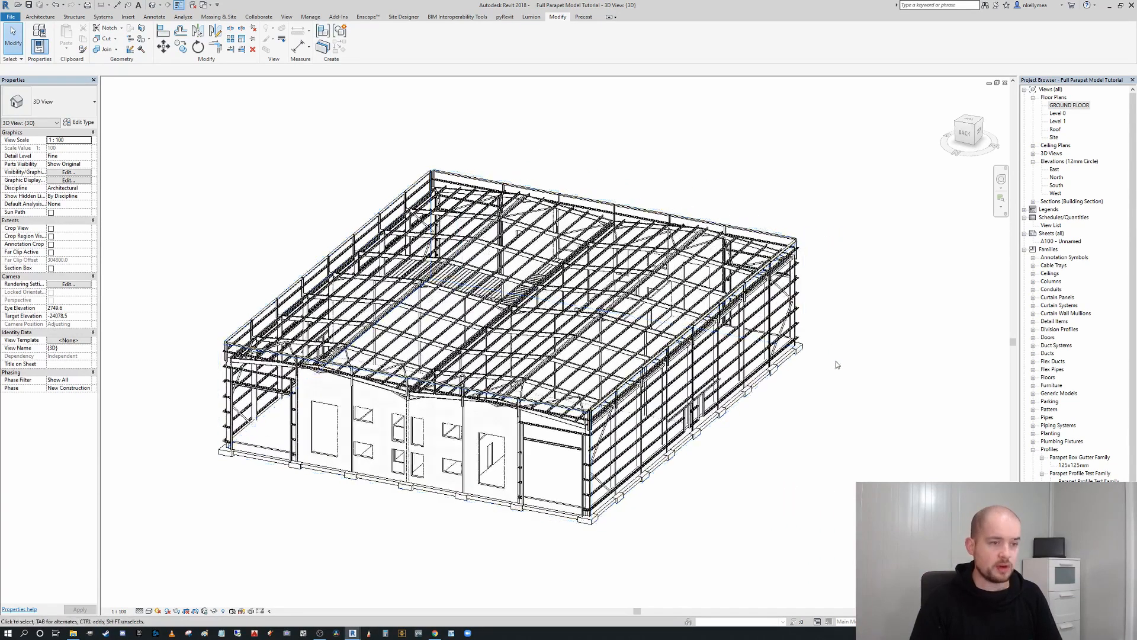
# Start the Wall tool and switch its type to the Stacked Wall family's Cladding with Internal Parapet
pyautogui.press('w')
pyautogui.press('a')
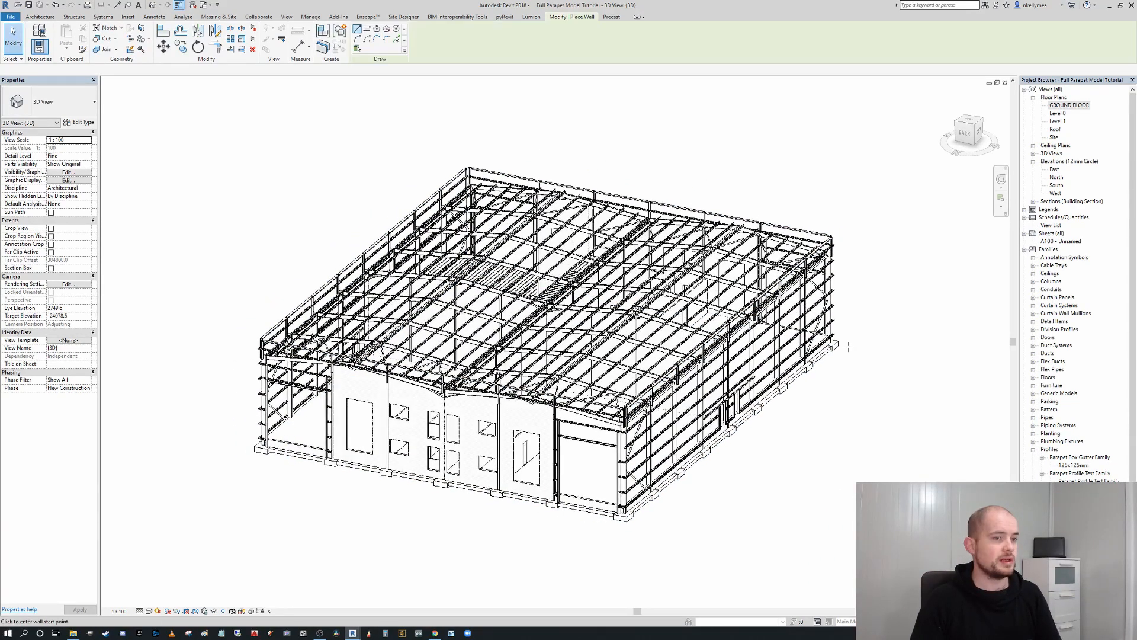
pyautogui.click(82, 122)
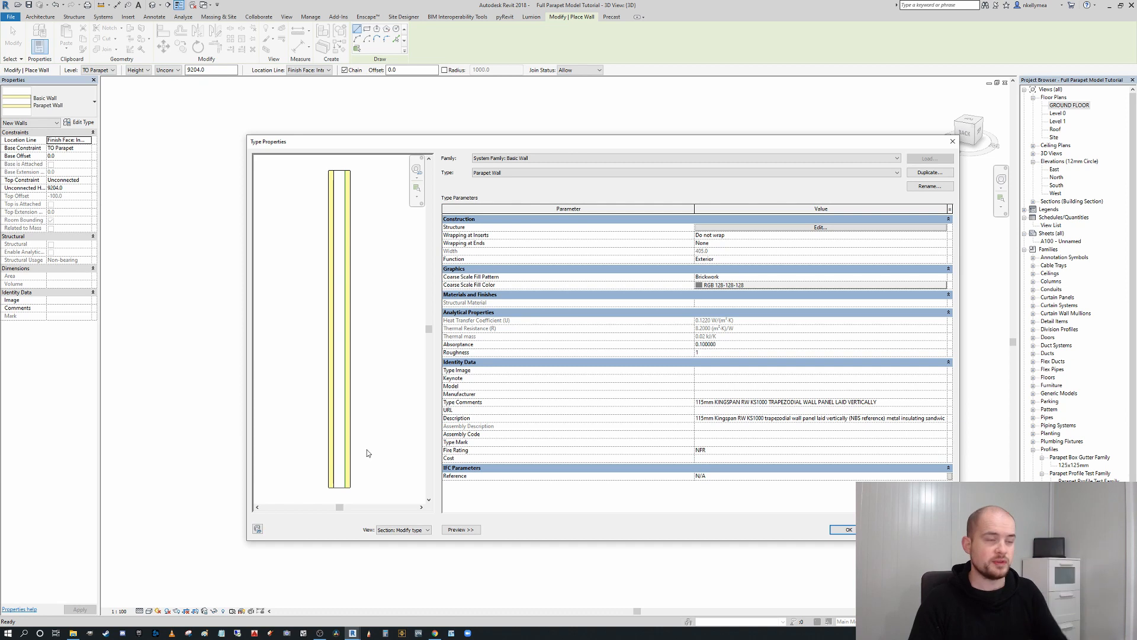
pyautogui.click(810, 172)
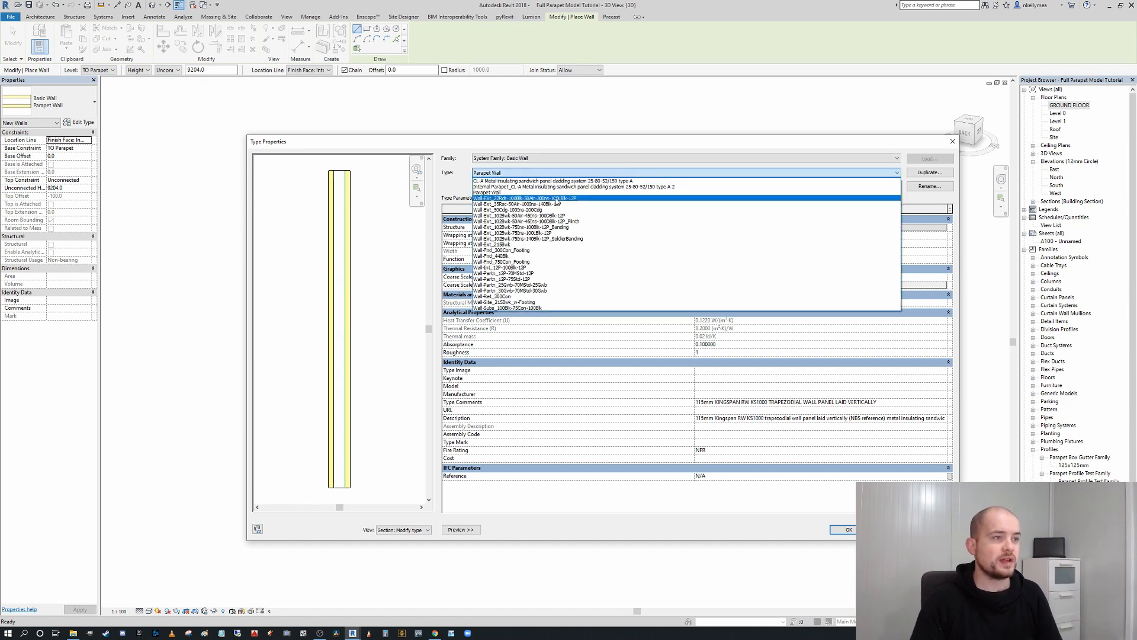
pyautogui.click(770, 182)
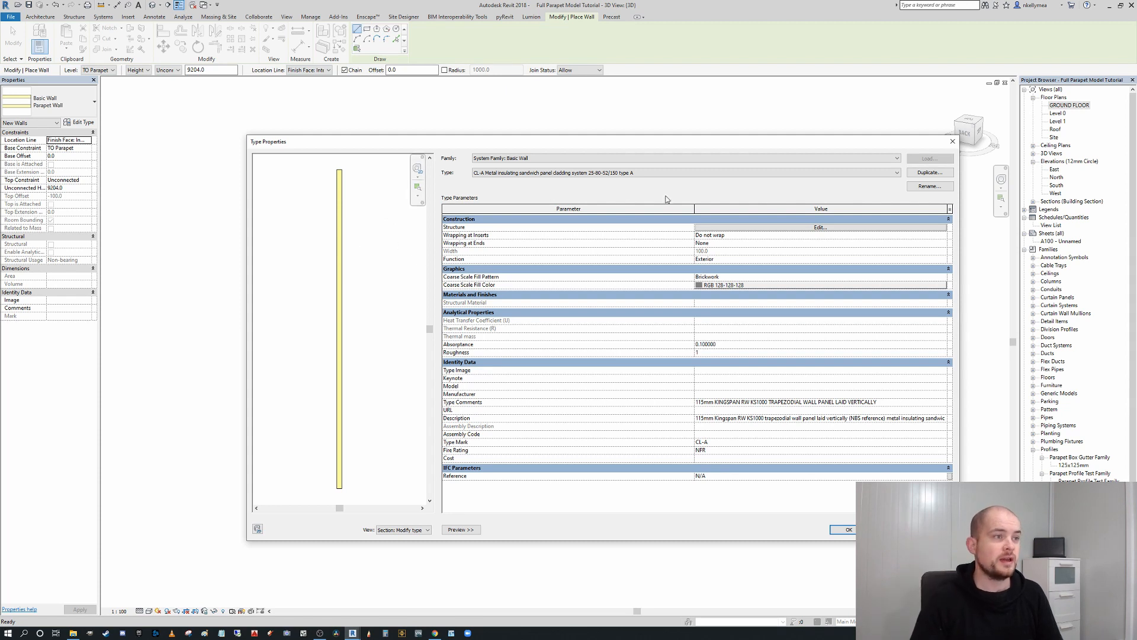
pyautogui.click(488, 159)
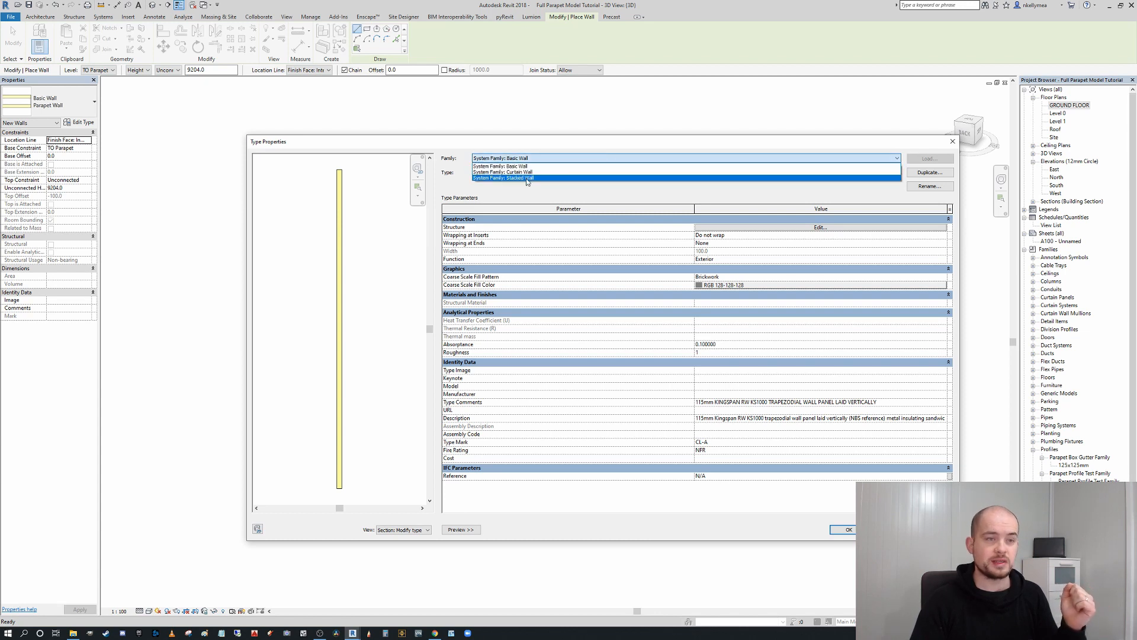
pyautogui.click(526, 178)
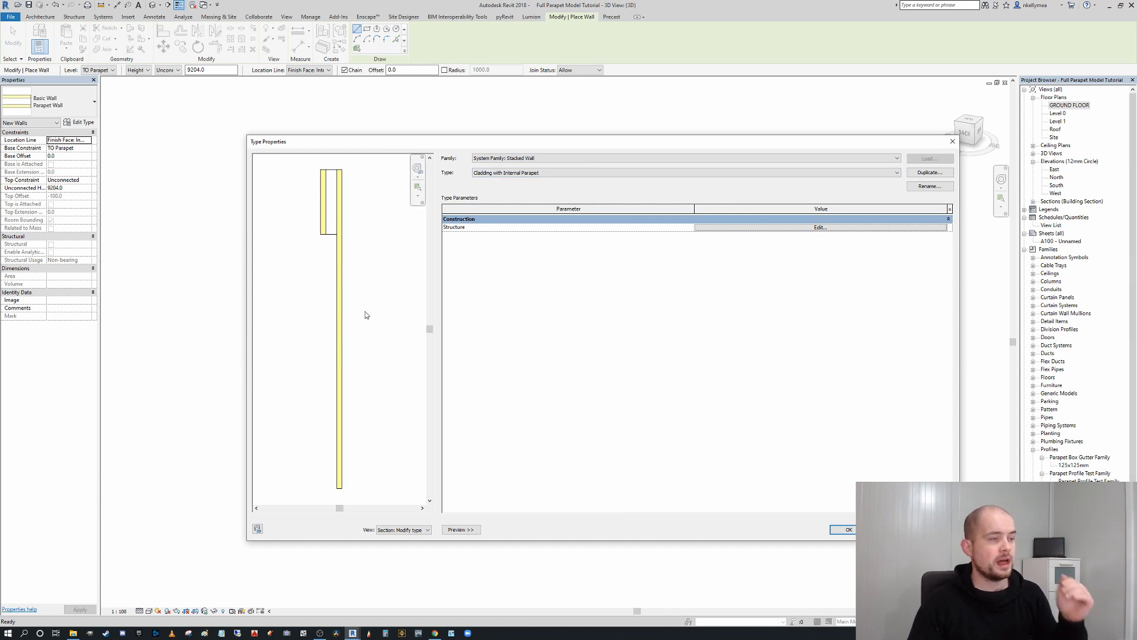
# Examine the stacked wall's structure, checking the Parapet Wall and the CL-A sandwich panel cladding component in turn
pyautogui.click(820, 227)
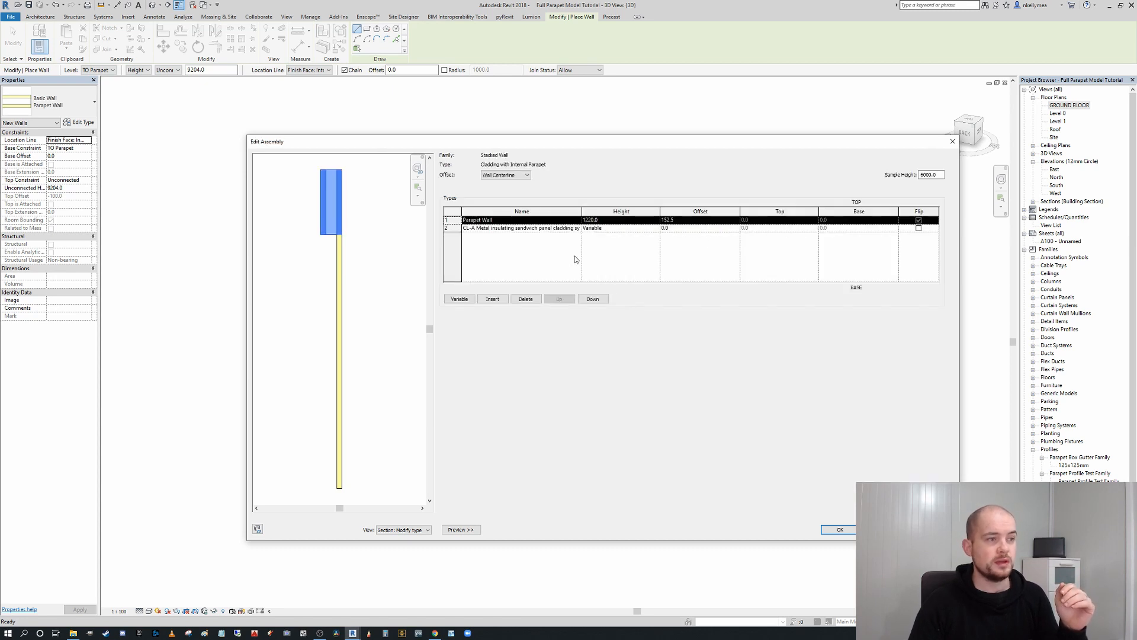
pyautogui.click(452, 229)
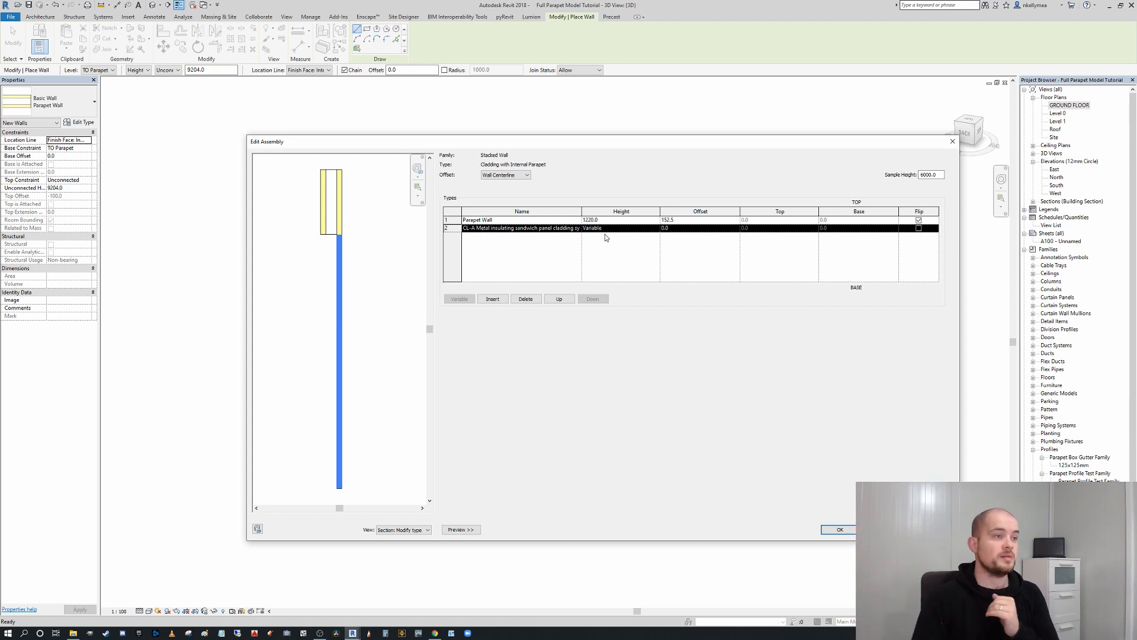
pyautogui.click(479, 220)
pyautogui.click(456, 220)
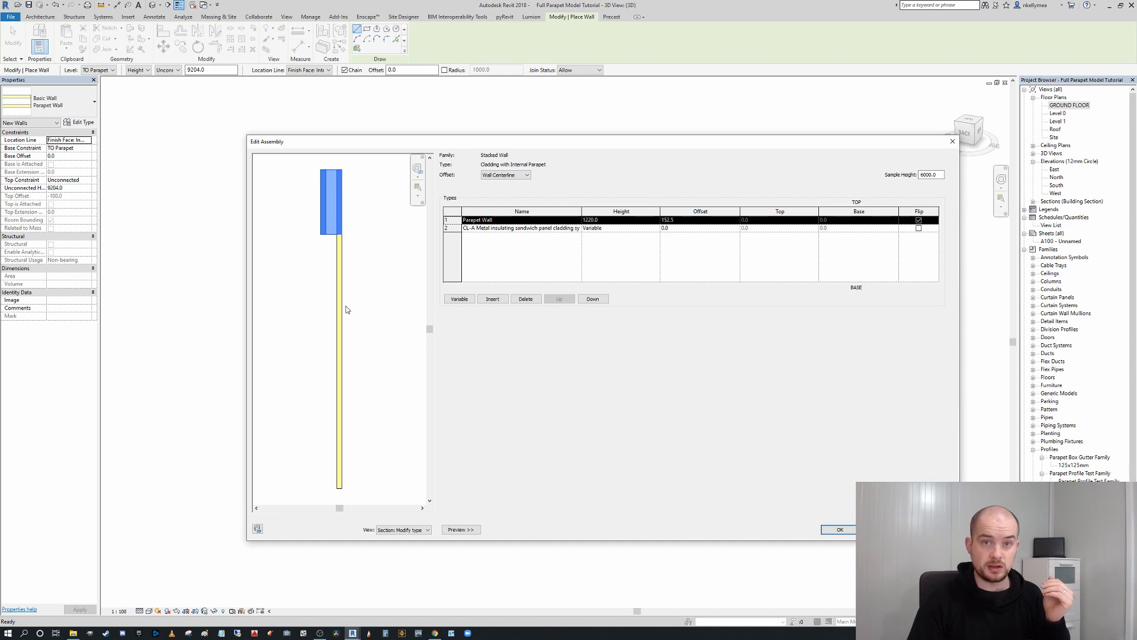
# Try aligning the stacked wall's components by Finish Face: Exterior with the Parapet Wall's offset at 0
pyautogui.click(518, 176)
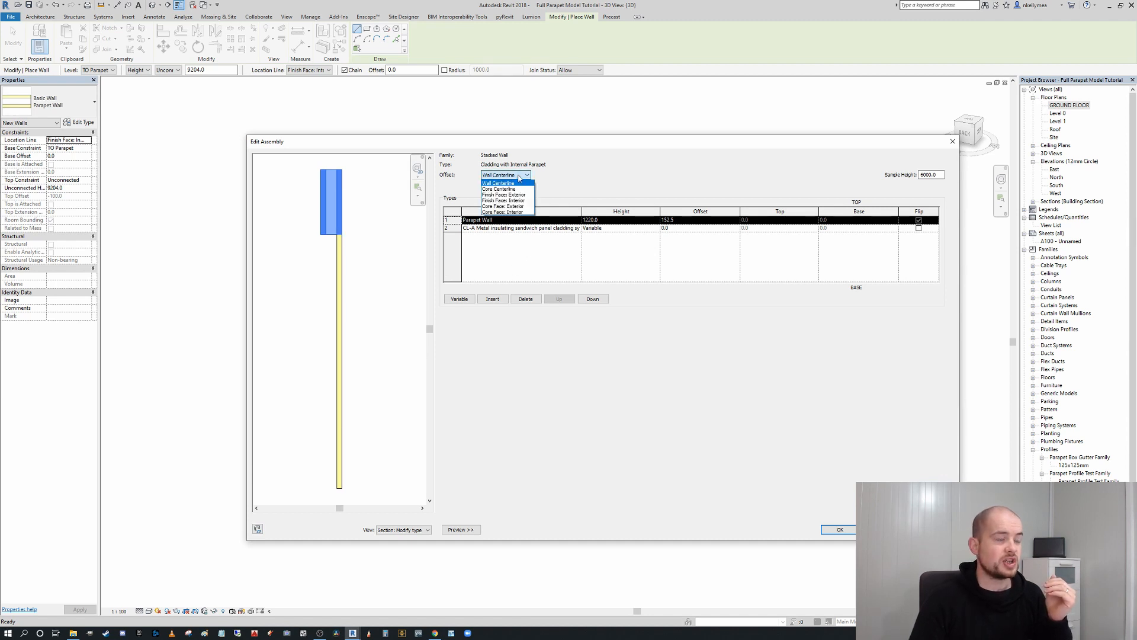
pyautogui.click(529, 195)
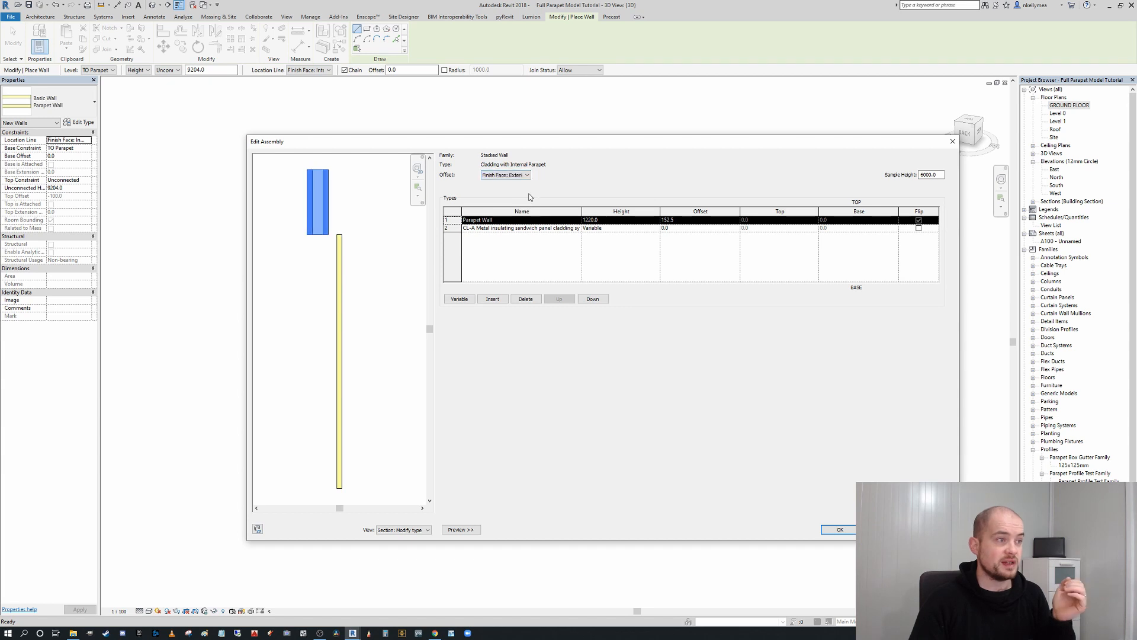
pyautogui.click(701, 220)
pyautogui.write('0')
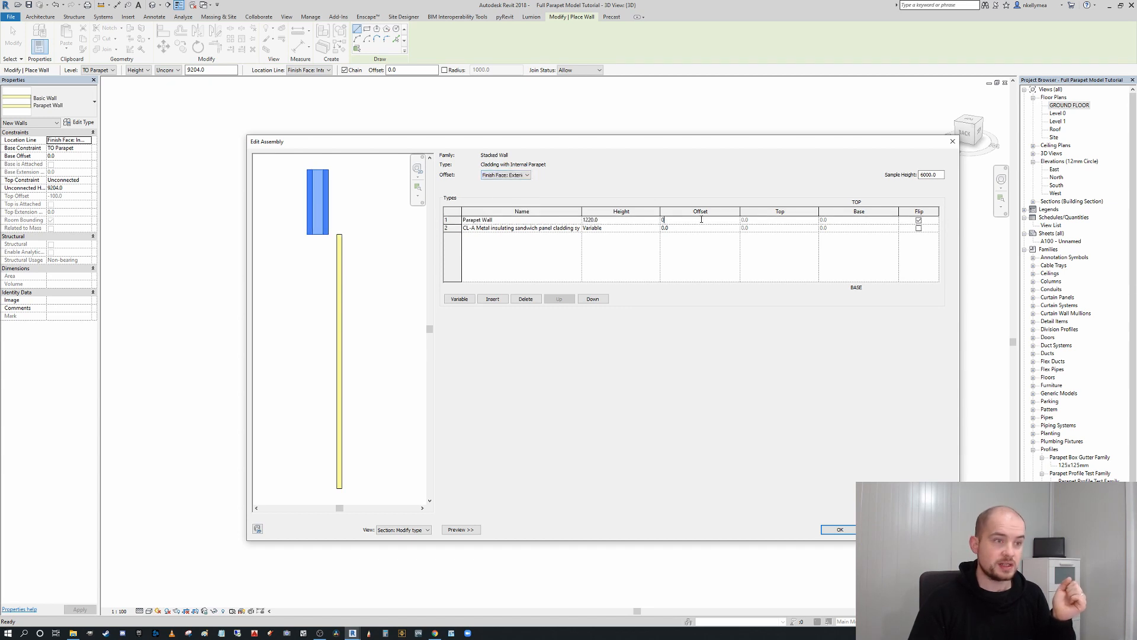
pyautogui.click(692, 229)
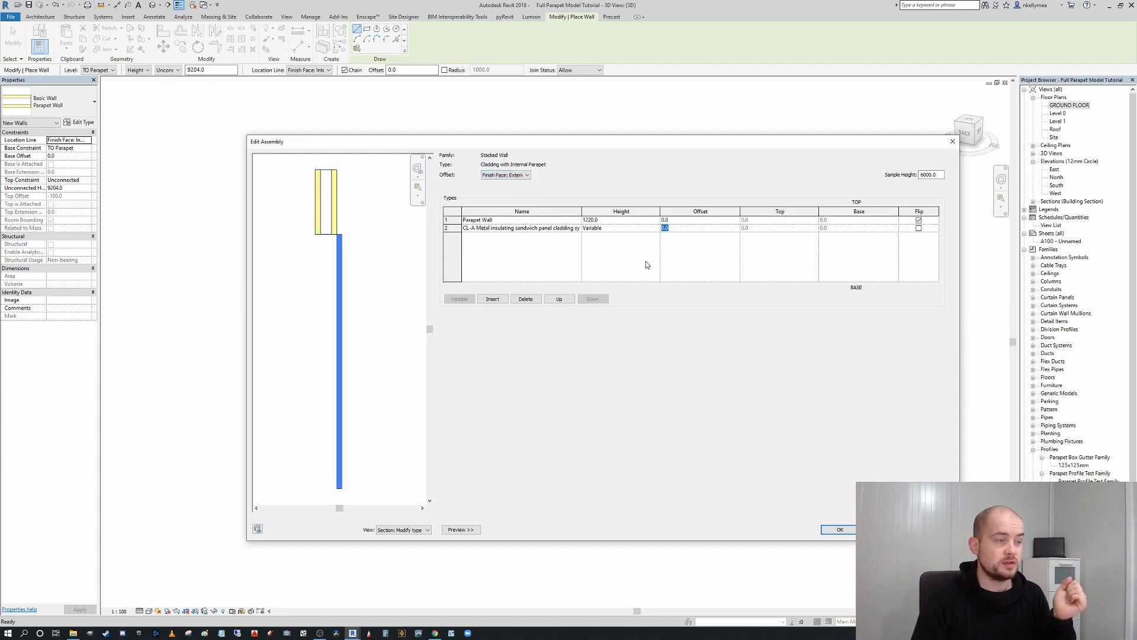
pyautogui.click(589, 219)
pyautogui.click(698, 221)
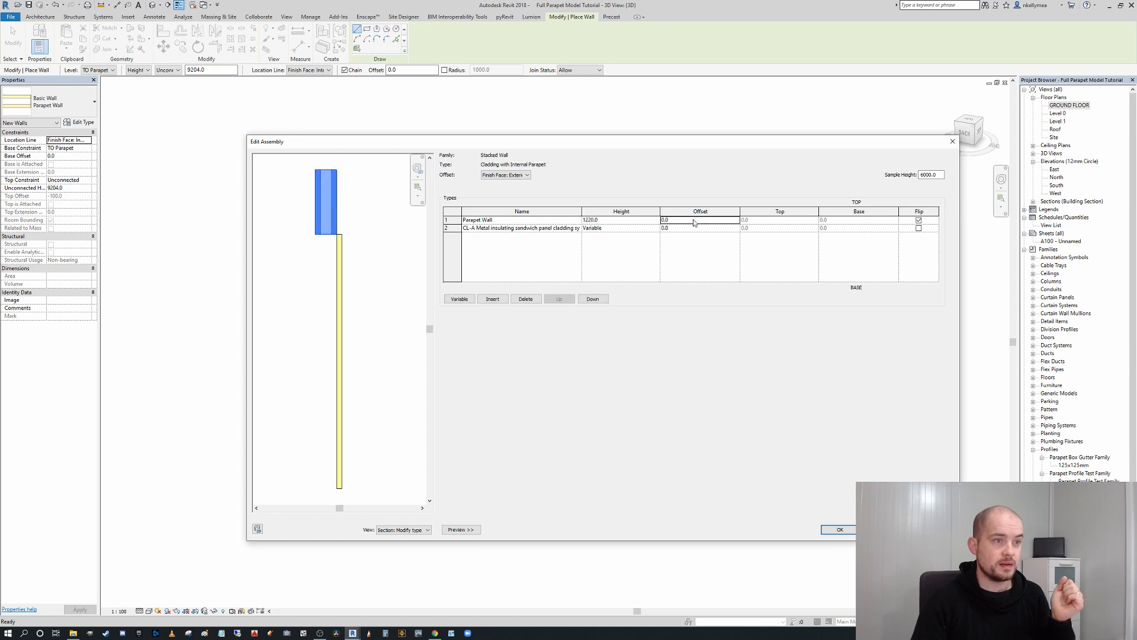
pyautogui.click(347, 241)
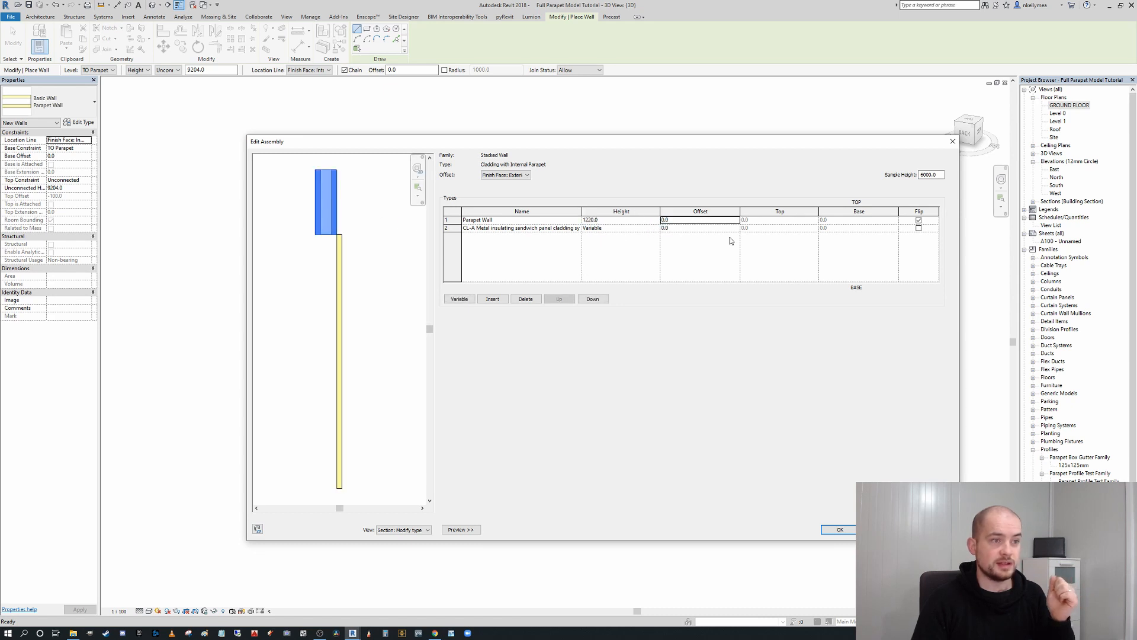
# Try Parapet Wall offsets of 100 and -100 from the exterior finish face
pyautogui.click(691, 221)
pyautogui.write('100')
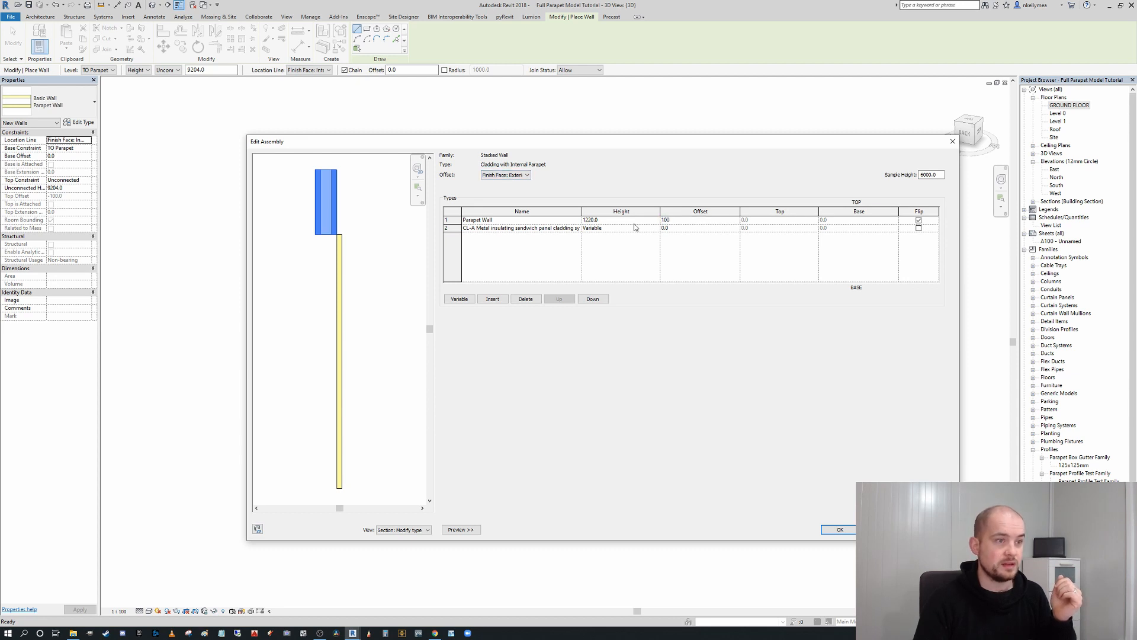
pyautogui.click(642, 223)
pyautogui.click(700, 223)
pyautogui.write('-1')
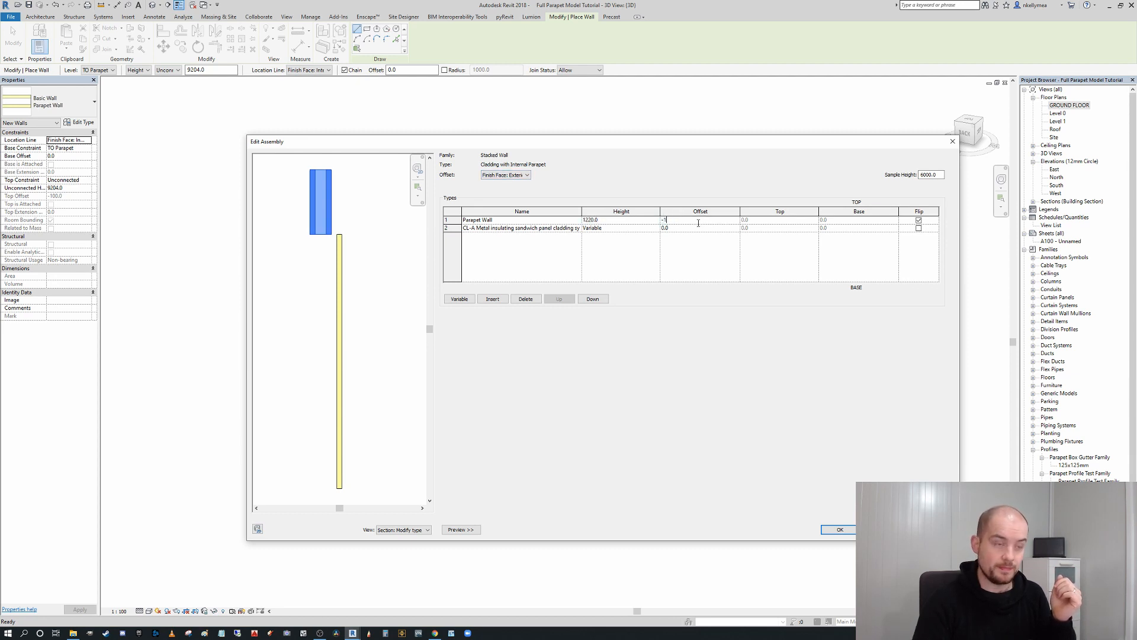
pyautogui.write('00')
pyautogui.press('Return')
# Try aligning the components by Finish Face: Interior with Parapet Wall offsets of 0 and 100, leaving the structure without keeping the changes
pyautogui.click(528, 176)
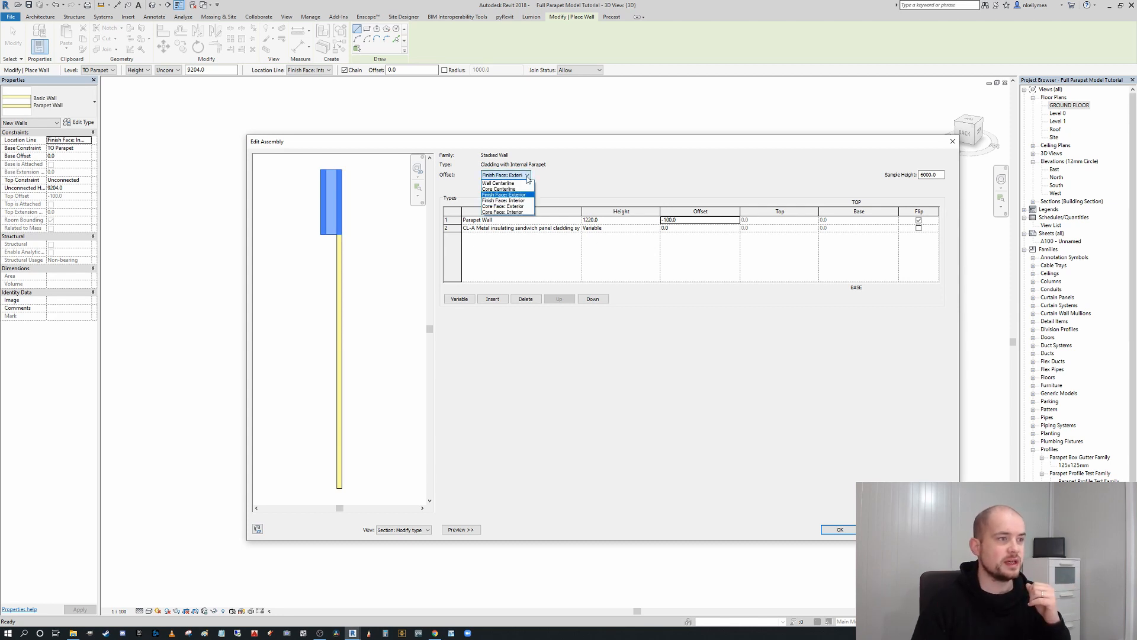
pyautogui.click(529, 200)
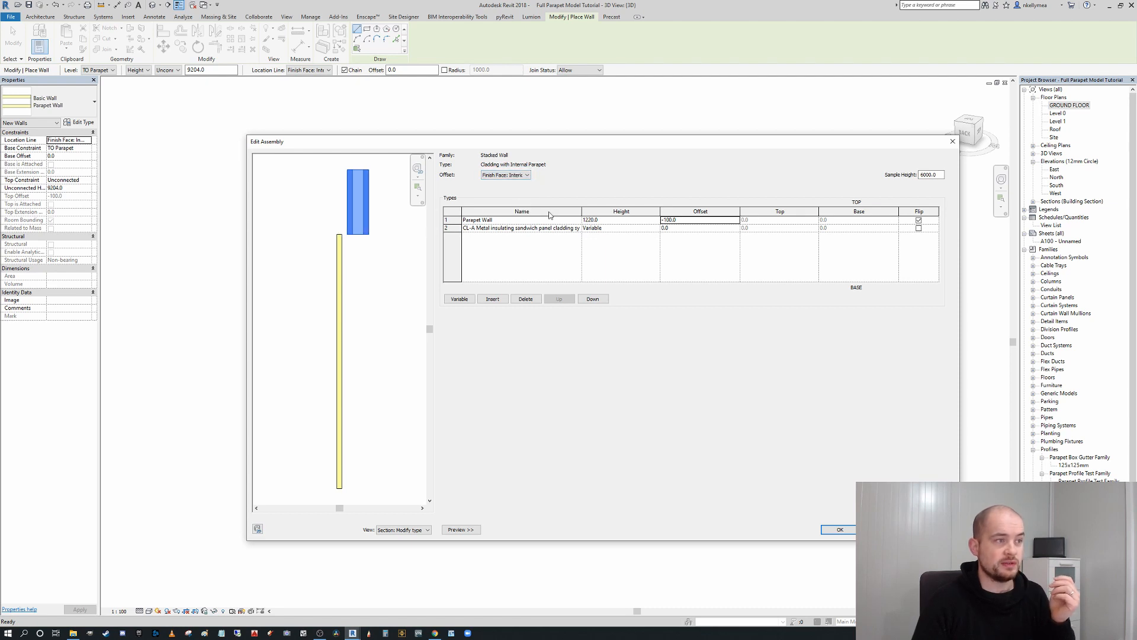
pyautogui.doubleClick(699, 219)
pyautogui.write('0')
pyautogui.press('Tab')
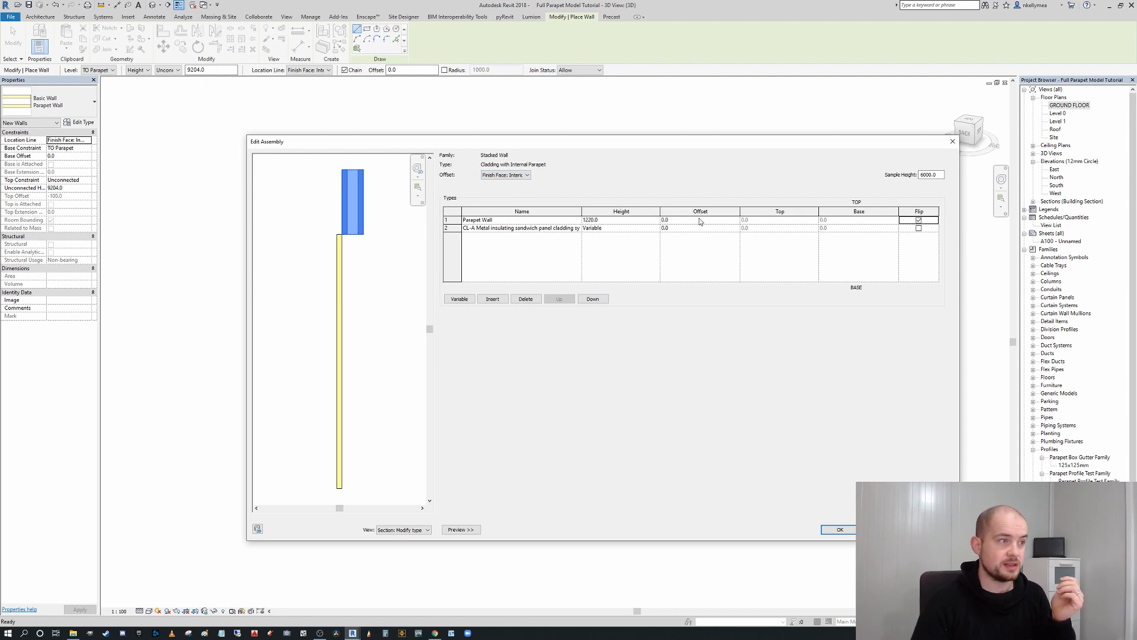
pyautogui.doubleClick(691, 220)
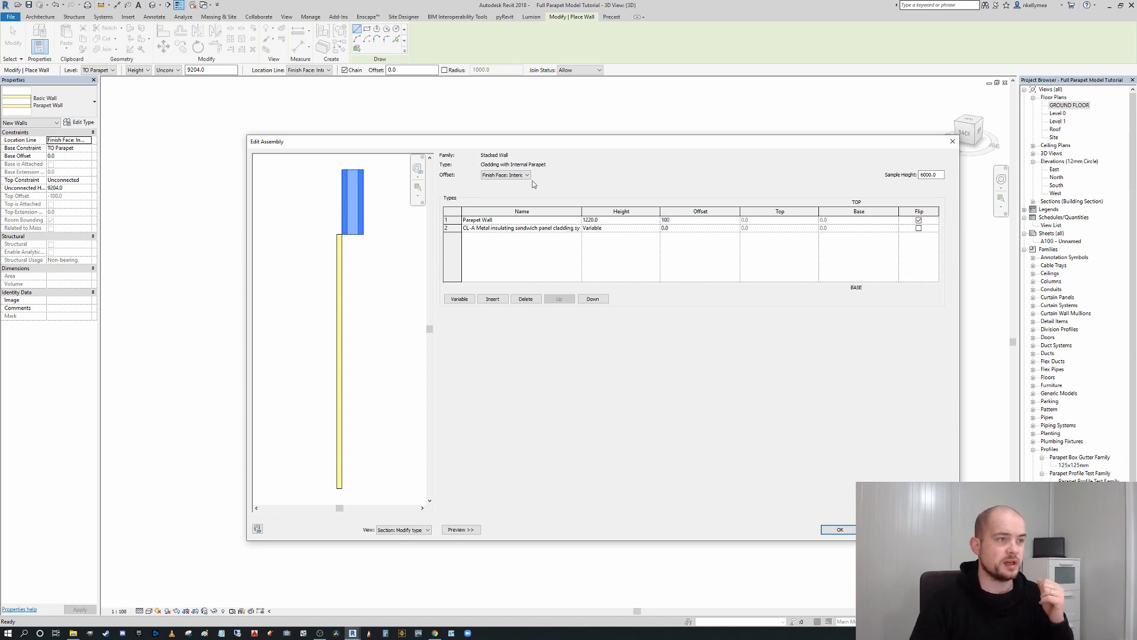
pyautogui.press('Return')
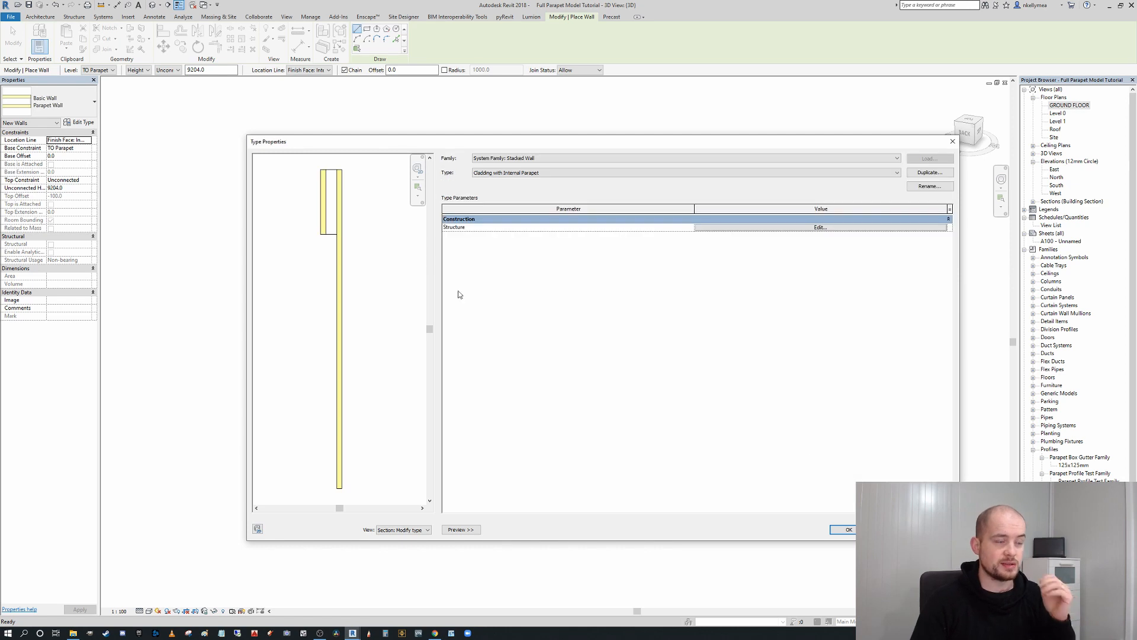
# Accept the stacked wall type and open the Roof floor plan with the whole building grid in view
pyautogui.click(849, 531)
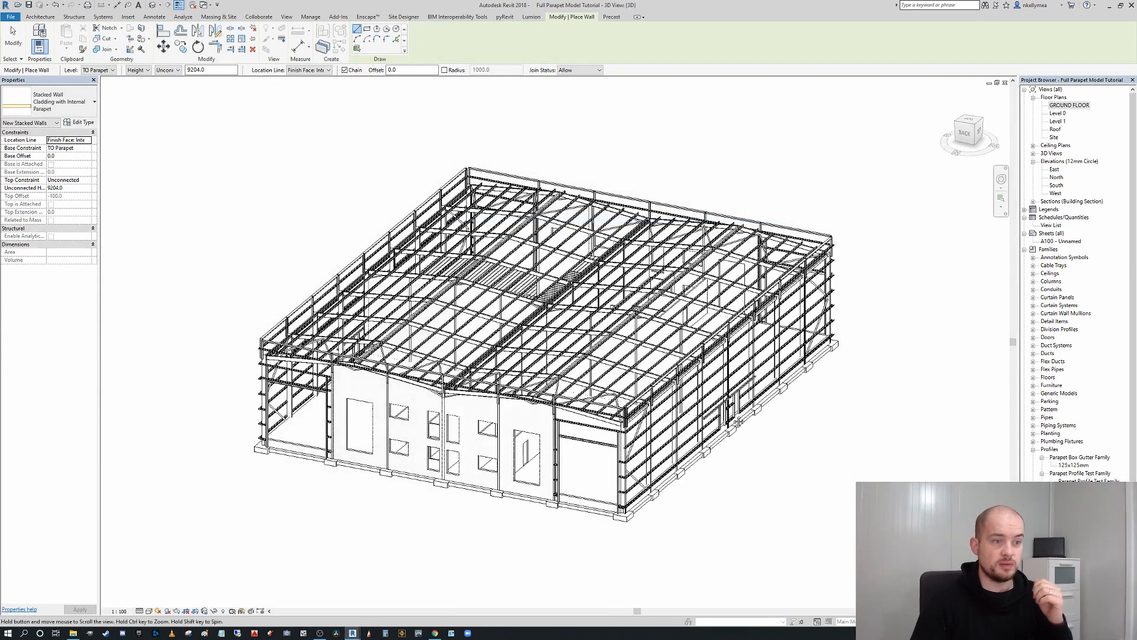
pyautogui.moveTo(673, 414); pyautogui.dragTo(724, 427, button='middle')
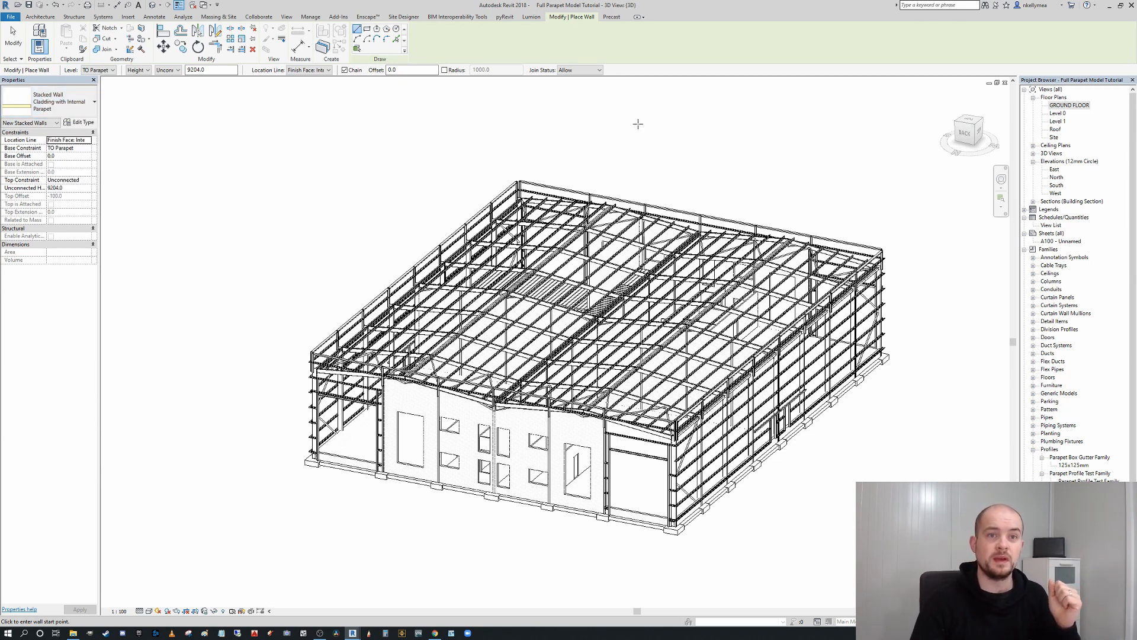
pyautogui.doubleClick(1055, 129)
pyautogui.scroll(-5, 638, 224)
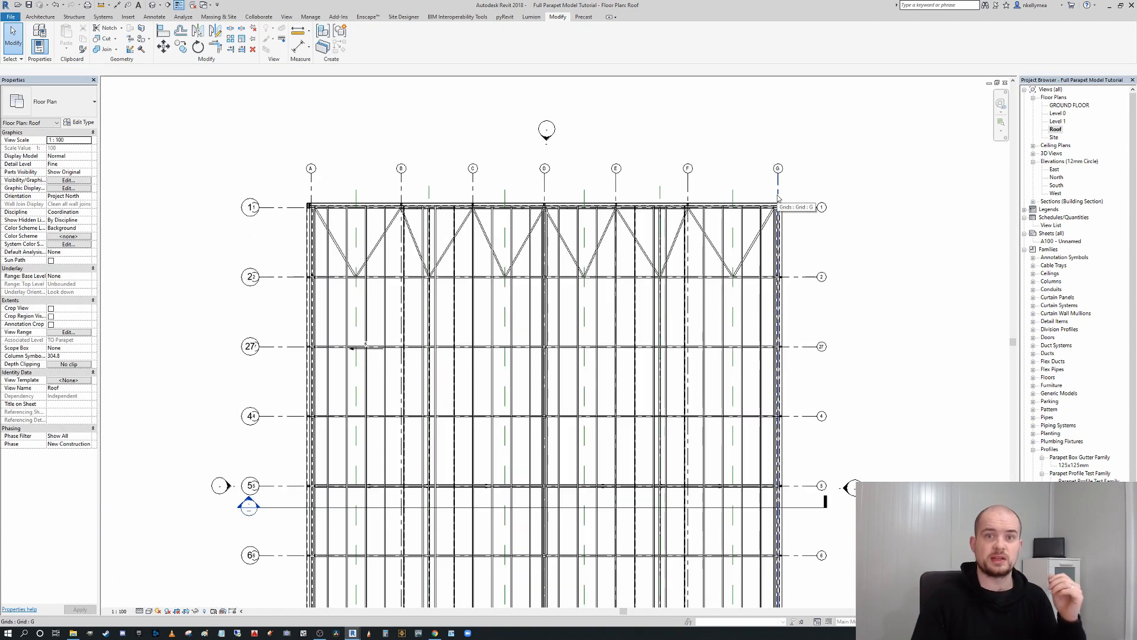
pyautogui.scroll(-3, 673, 139)
pyautogui.moveTo(672, 139); pyautogui.dragTo(648, 132, button='middle')
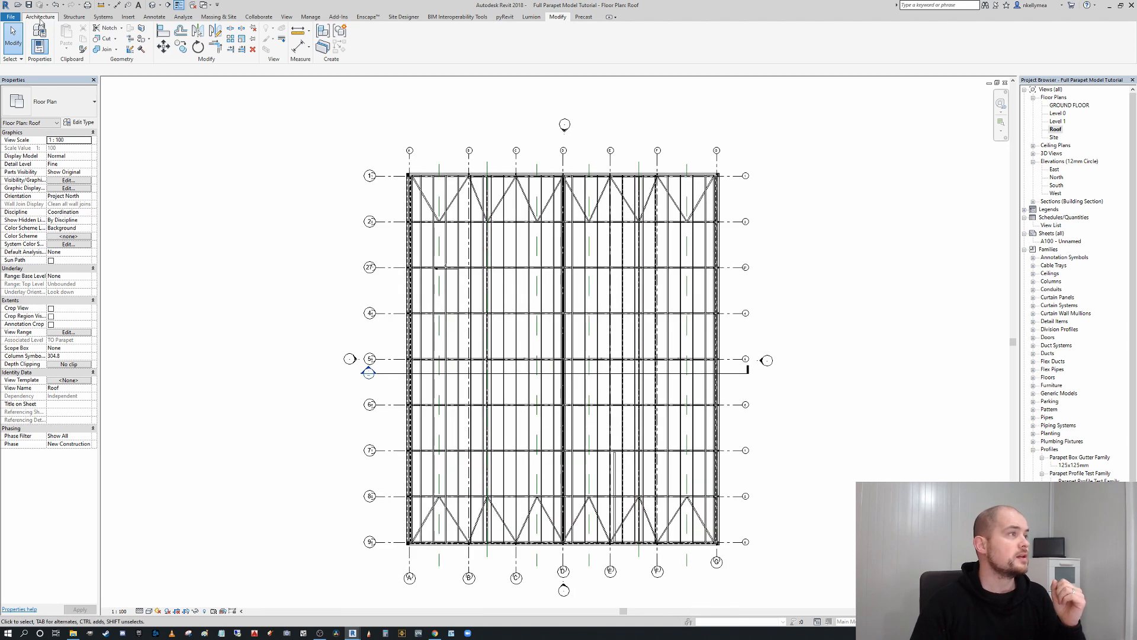
# Start a new wall with its base constraint at GROUND FLOOR and its top constraint up to level TO Parapet
pyautogui.click(43, 17)
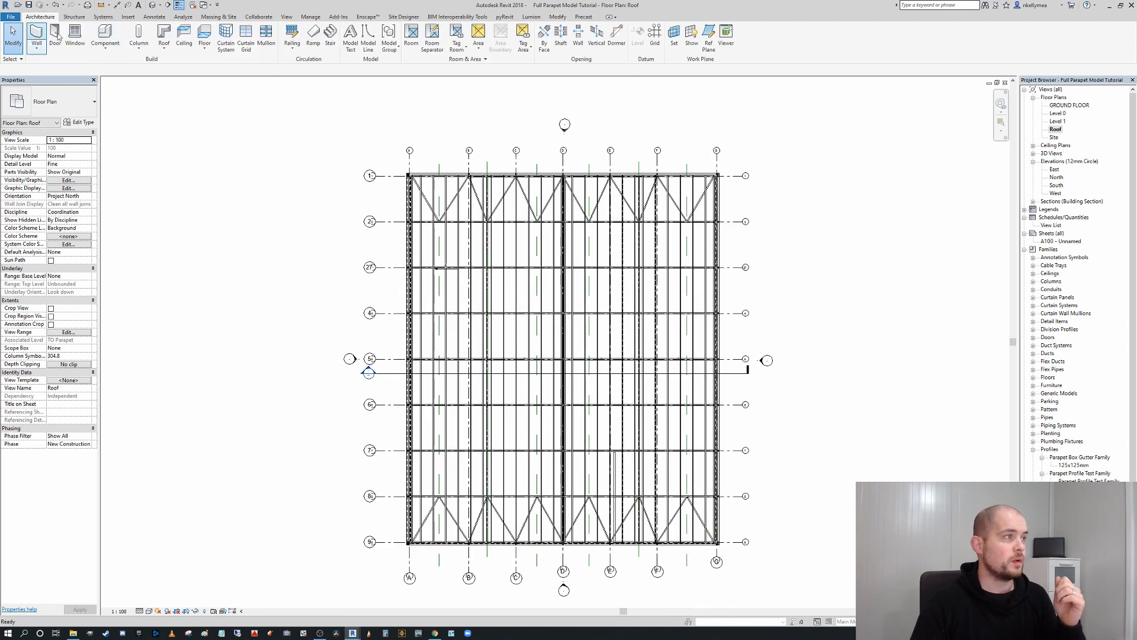
pyautogui.click(37, 33)
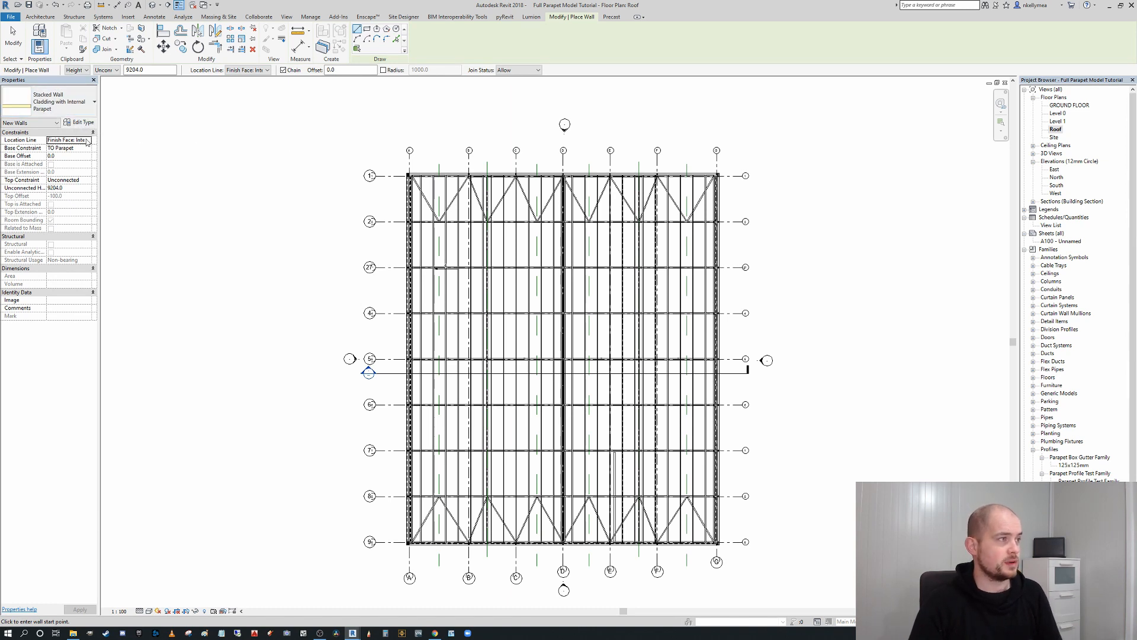
pyautogui.click(89, 141)
pyautogui.click(89, 143)
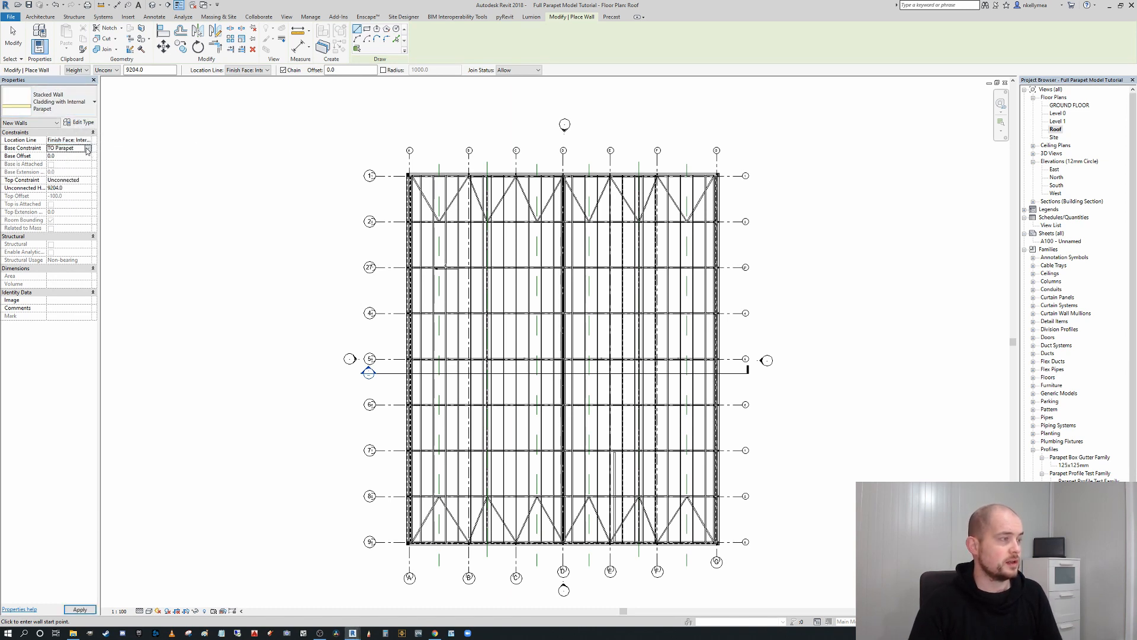
pyautogui.click(88, 148)
pyautogui.click(65, 159)
pyautogui.click(87, 180)
pyautogui.scroll(-2, 111, 202)
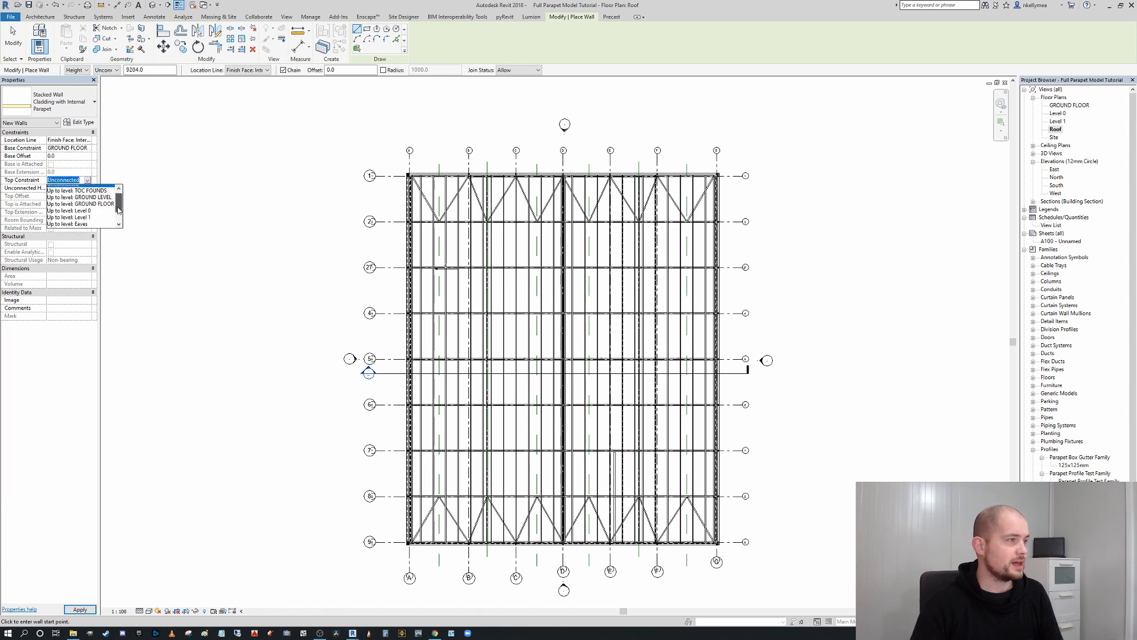
pyautogui.click(89, 224)
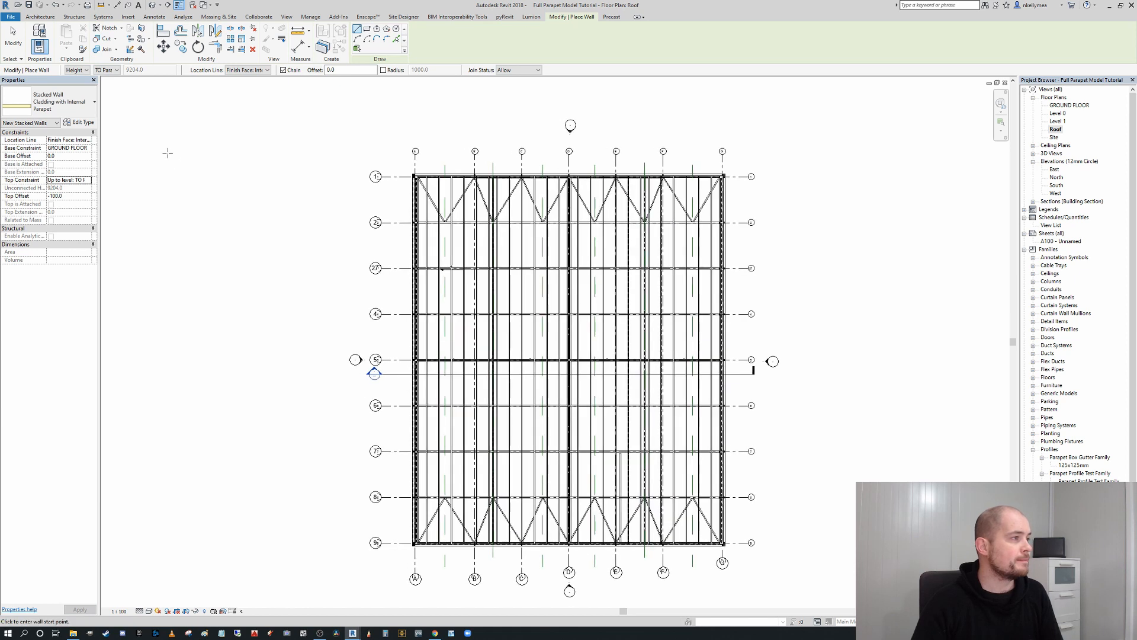
# Keep the stacked wall's location line at Finish Face: Interior and bring the grid A/1 corner closer
pyautogui.click(88, 141)
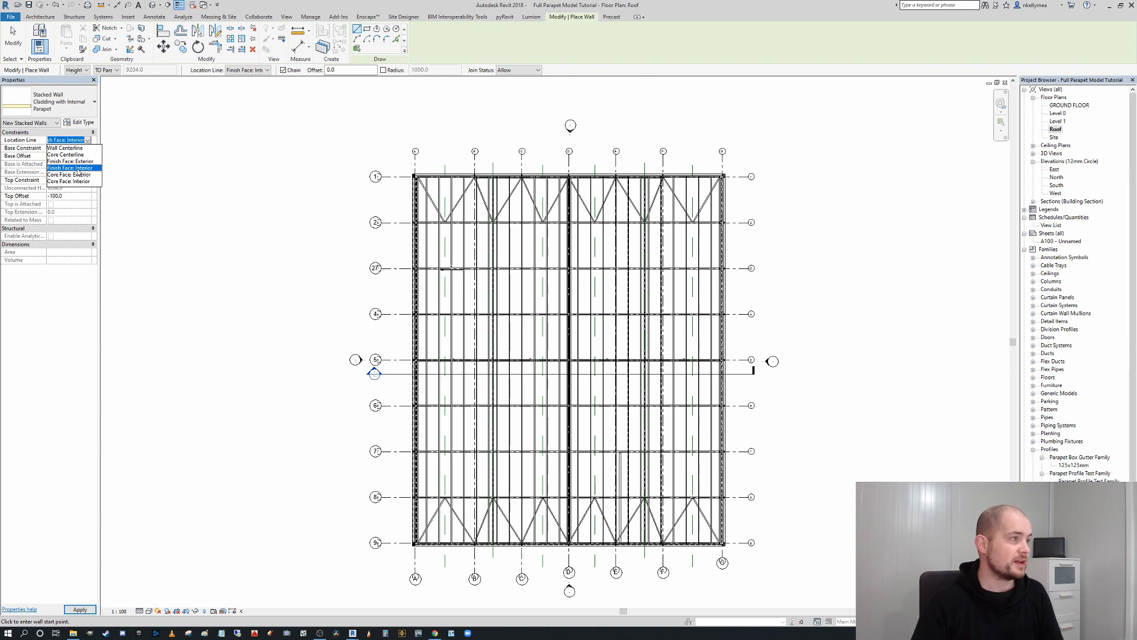
pyautogui.click(78, 169)
pyautogui.moveTo(397, 169); pyautogui.dragTo(378, 140, button='middle')
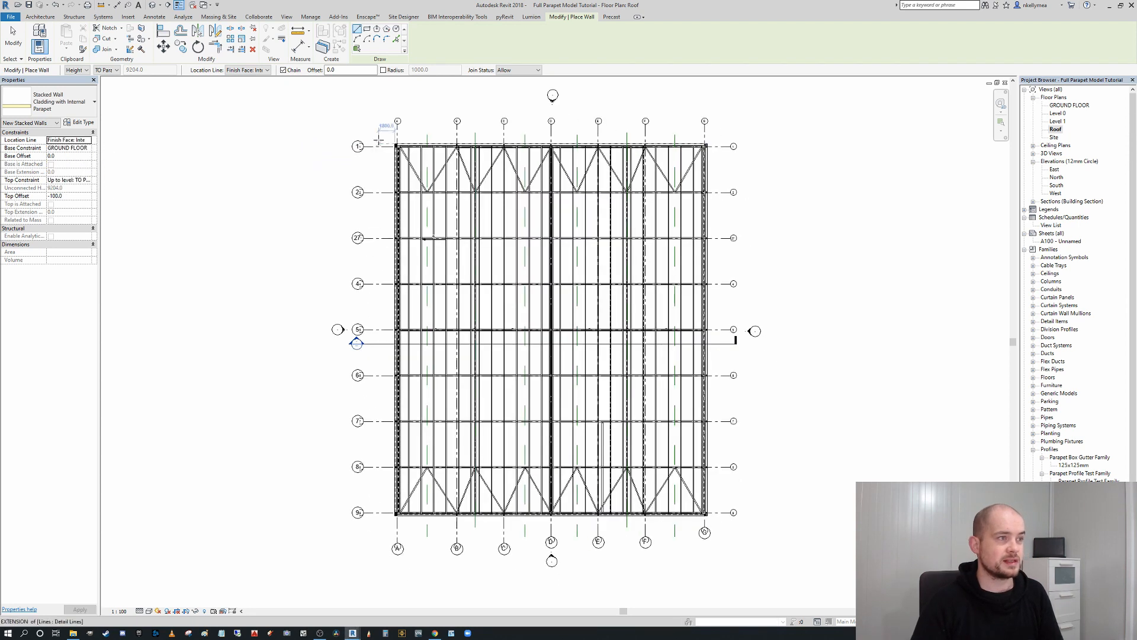
pyautogui.scroll(5, 392, 125)
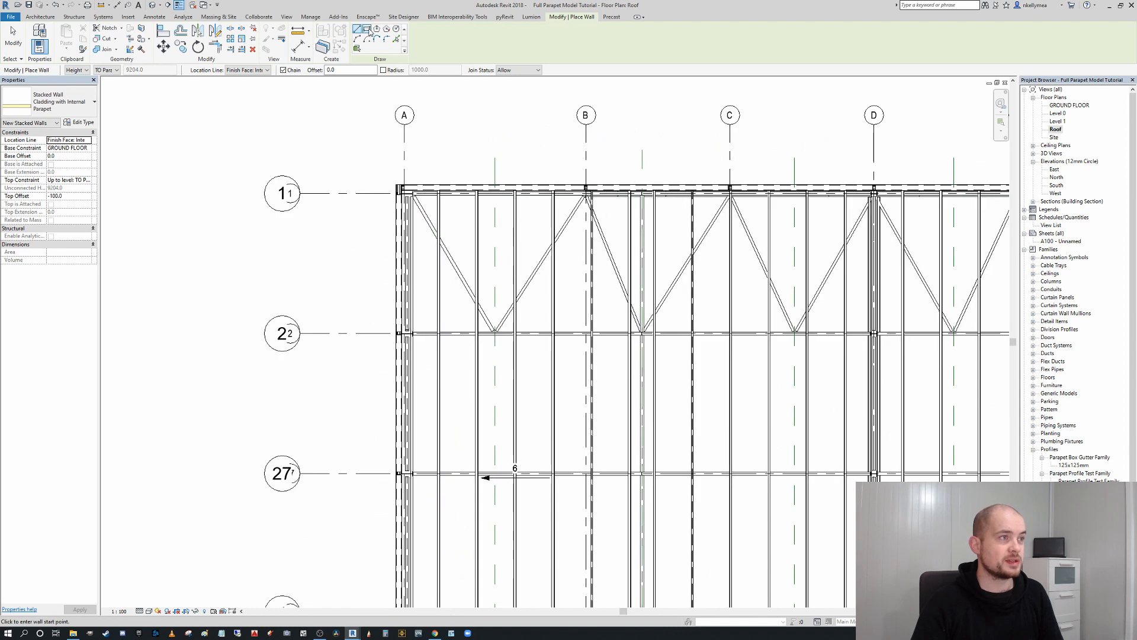
# Switch the wall to rectangle drawing, with base constraint GROUND FLOOR and top constraint up to level TO Parapet
pyautogui.click(367, 29)
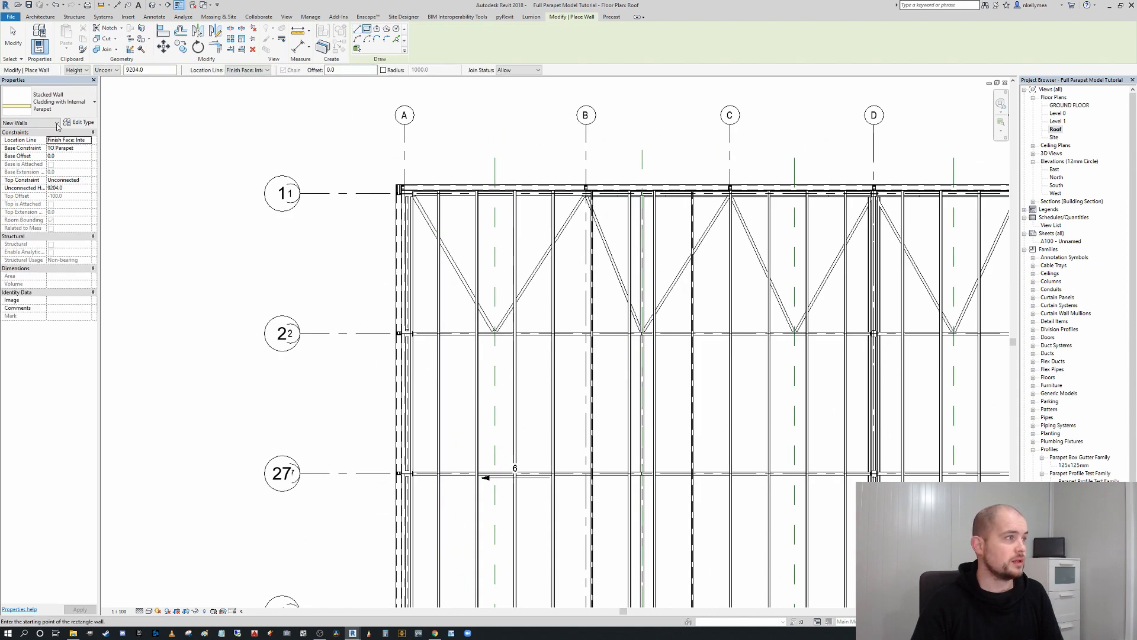
pyautogui.click(89, 148)
pyautogui.click(87, 181)
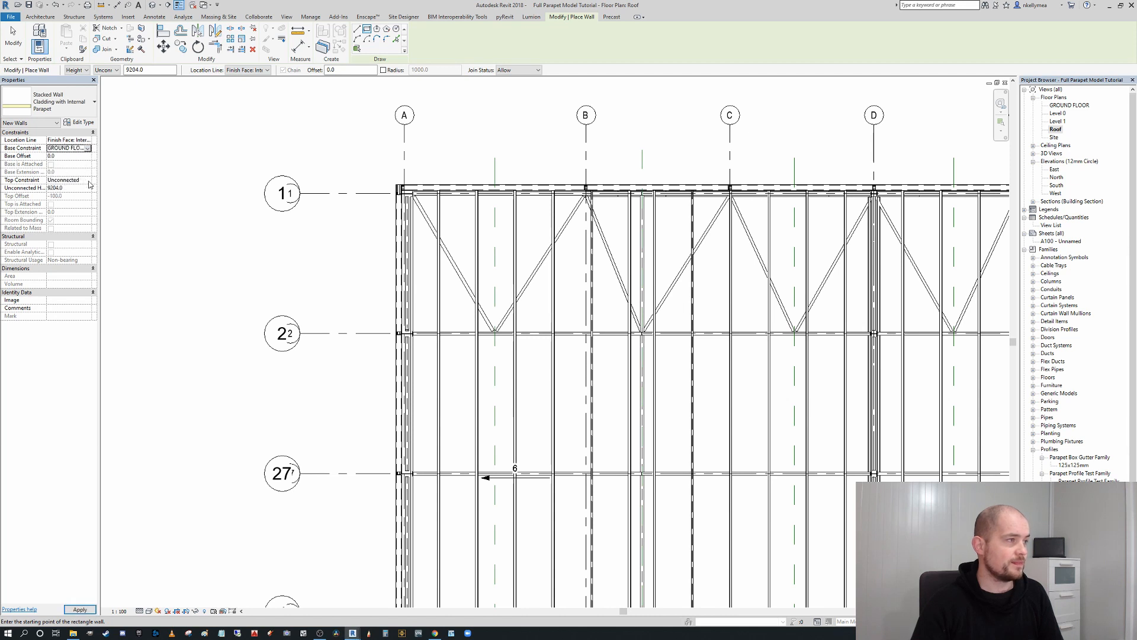
pyautogui.click(88, 180)
pyautogui.scroll(-2, 86, 222)
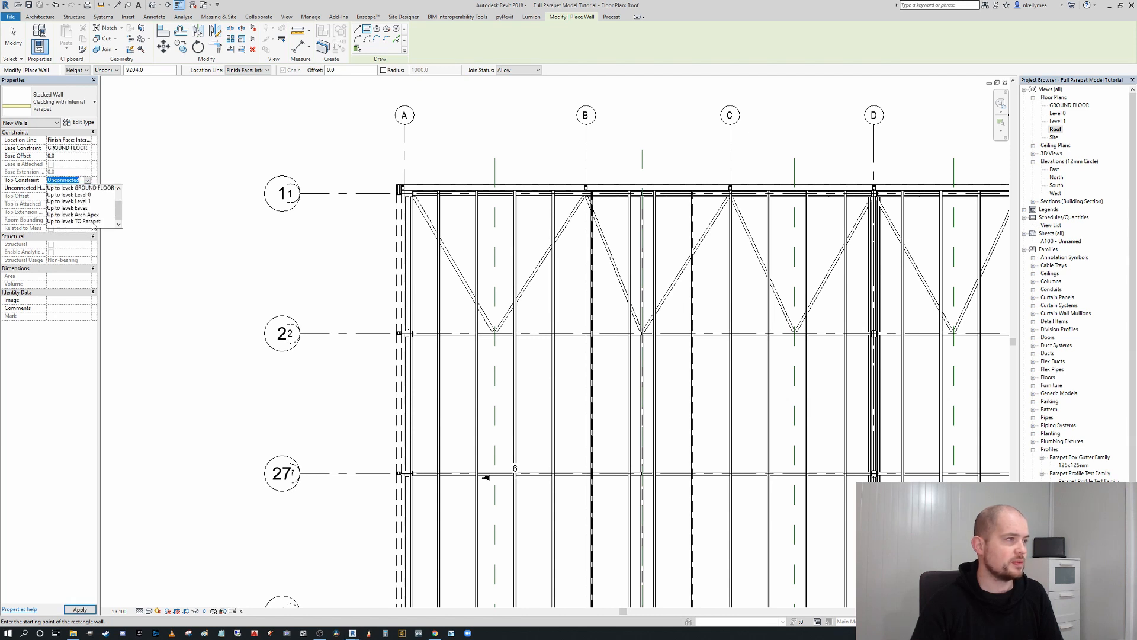
pyautogui.click(87, 222)
# Draw the rectangular stacked wall from the outer steel corner at grid A/1 to the opposite corner at G/9
pyautogui.scroll(2, 402, 183)
pyautogui.scroll(4, 368, 196)
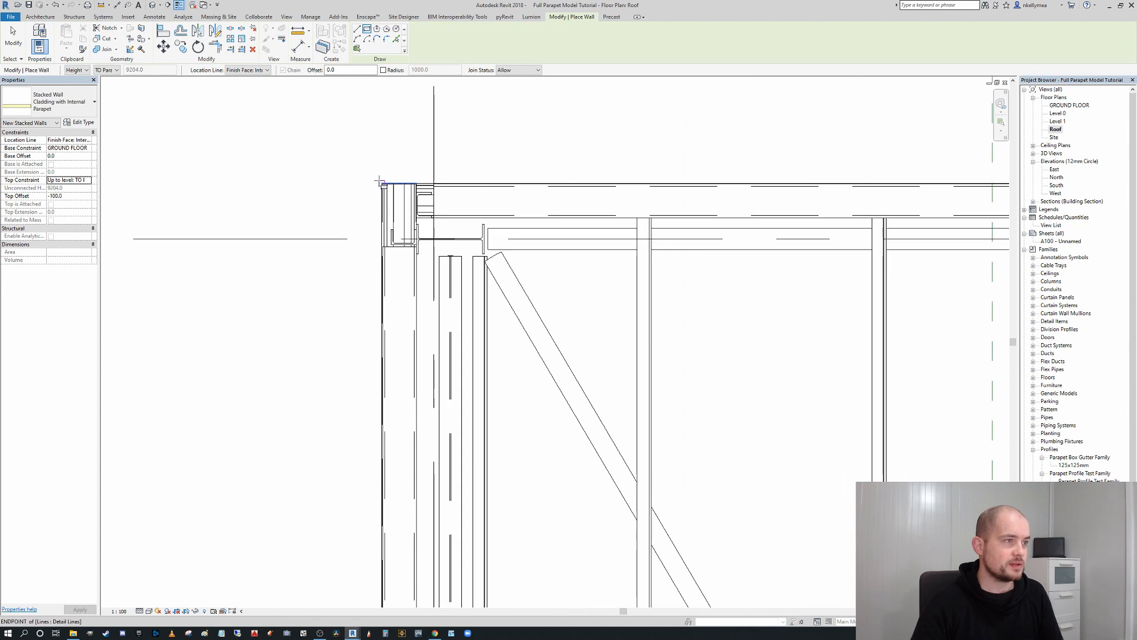
pyautogui.click(382, 183)
pyautogui.scroll(-2, 473, 223)
pyautogui.scroll(-6, 466, 219)
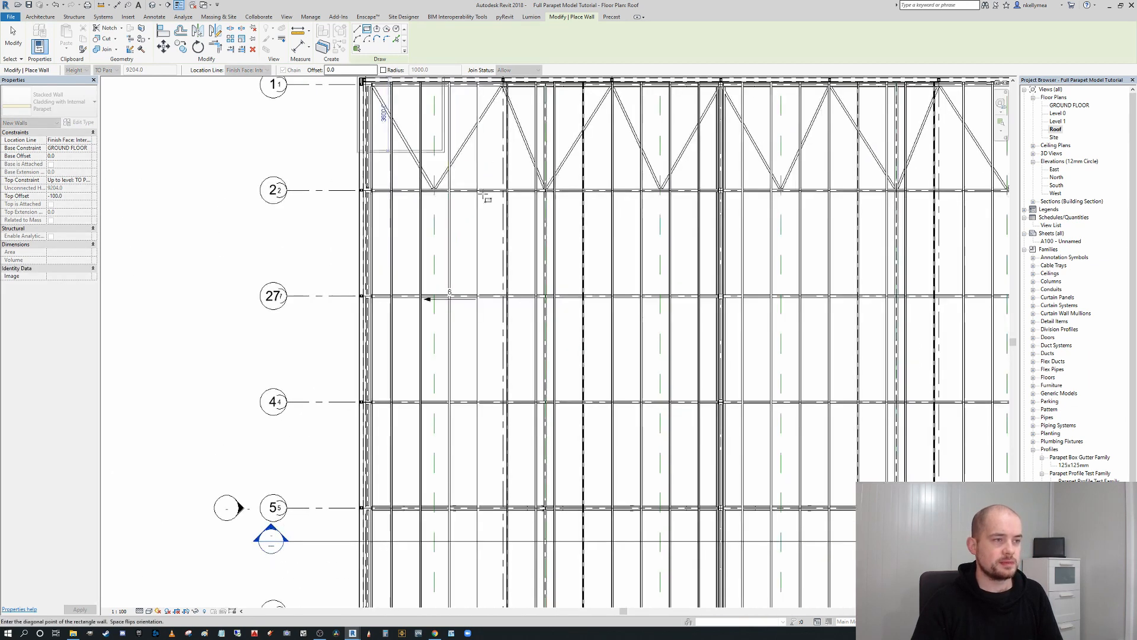
pyautogui.scroll(8, 722, 441)
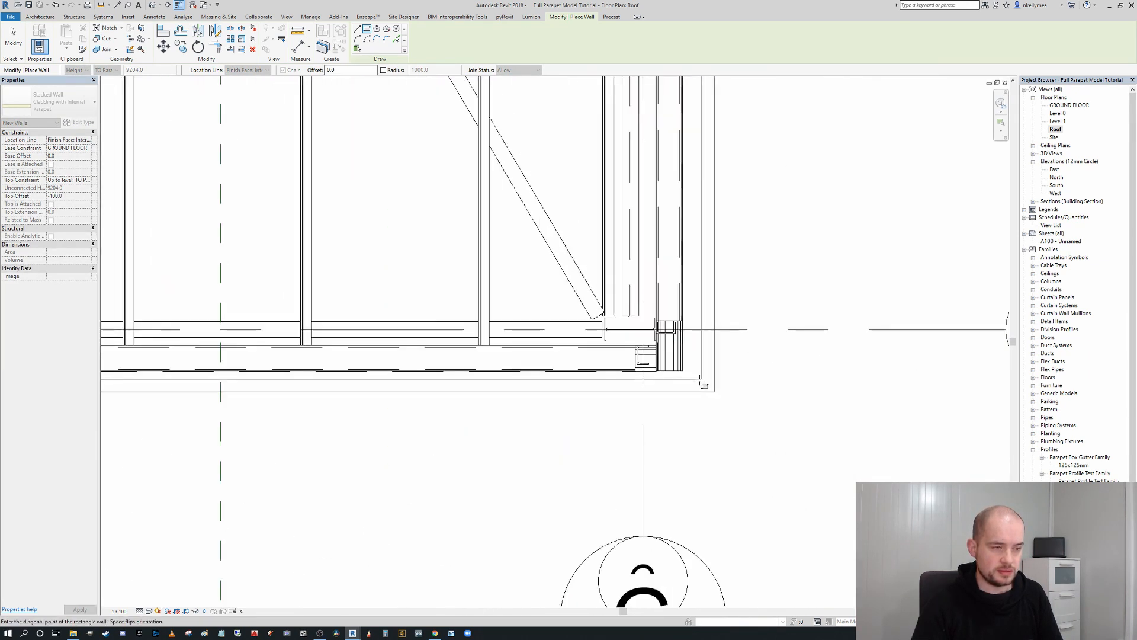
pyautogui.click(658, 357)
pyautogui.scroll(-5, 669, 355)
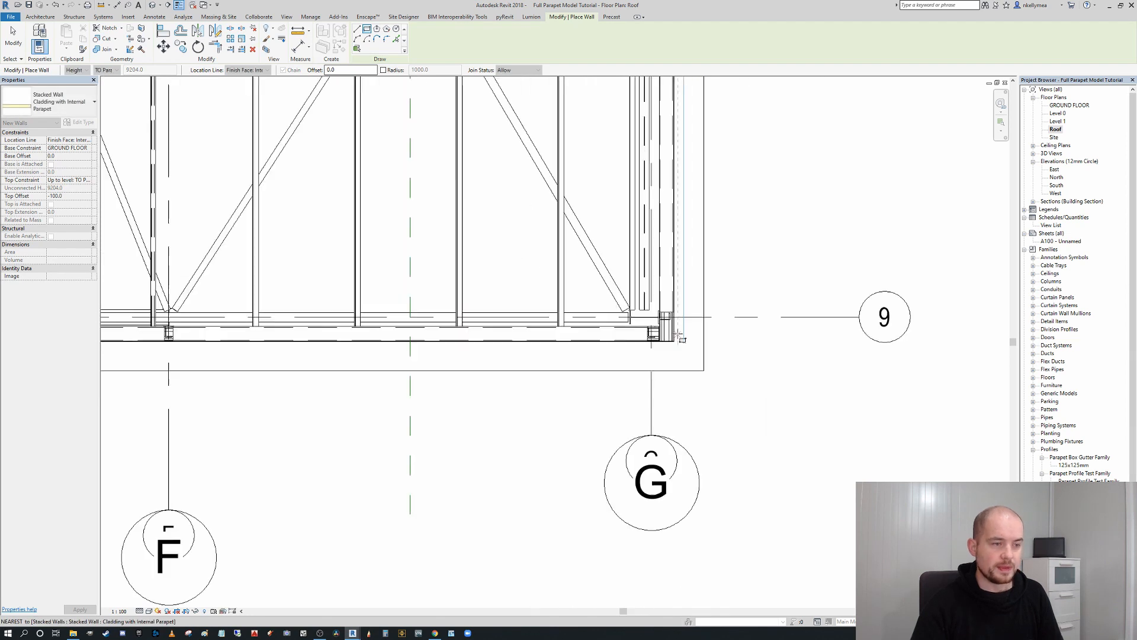
pyautogui.press('Escape')
# Select the chain of four perimeter stacked walls and flip their orientation so they sit on the inner side of the location line
pyautogui.click(716, 384)
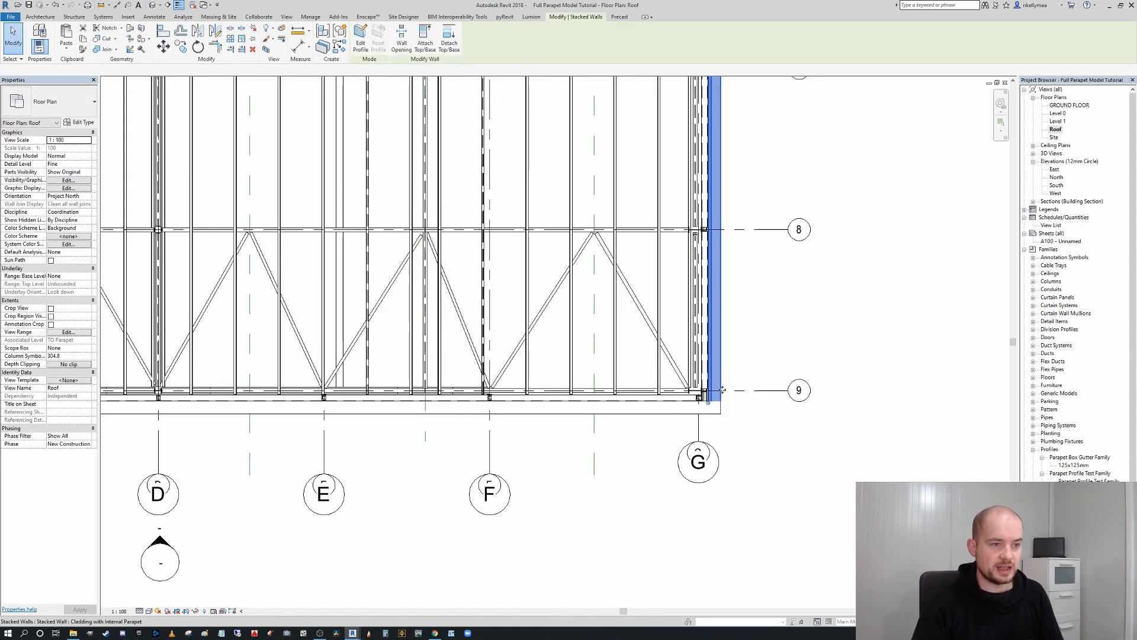
pyautogui.scroll(2, 710, 392)
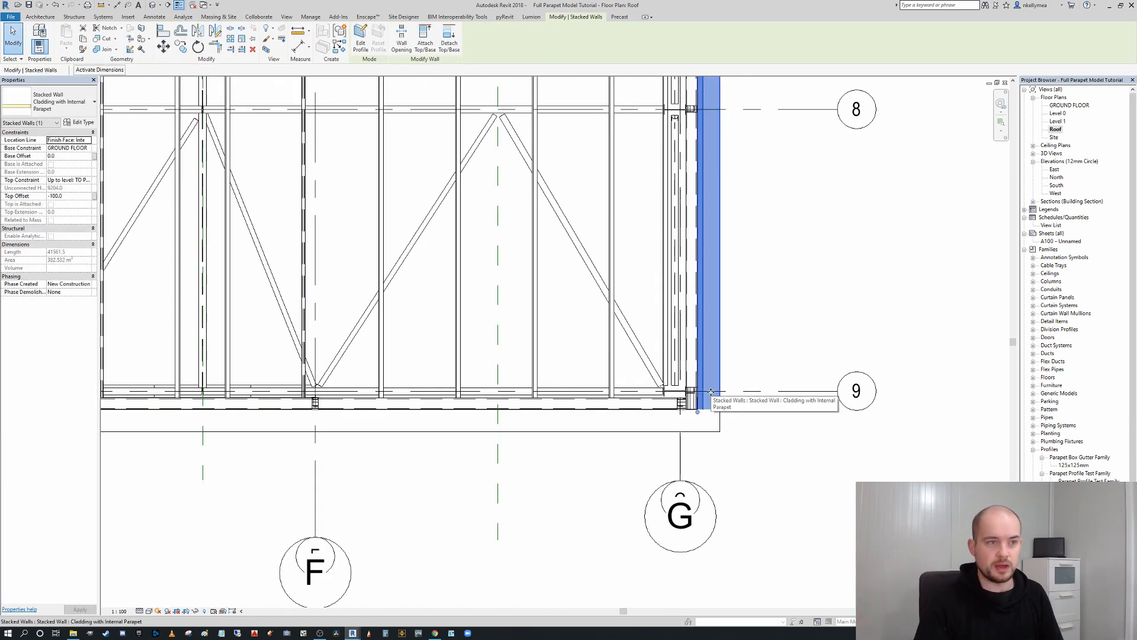
pyautogui.scroll(-2, 729, 337)
pyautogui.scroll(-2, 730, 337)
pyautogui.scroll(1, 734, 389)
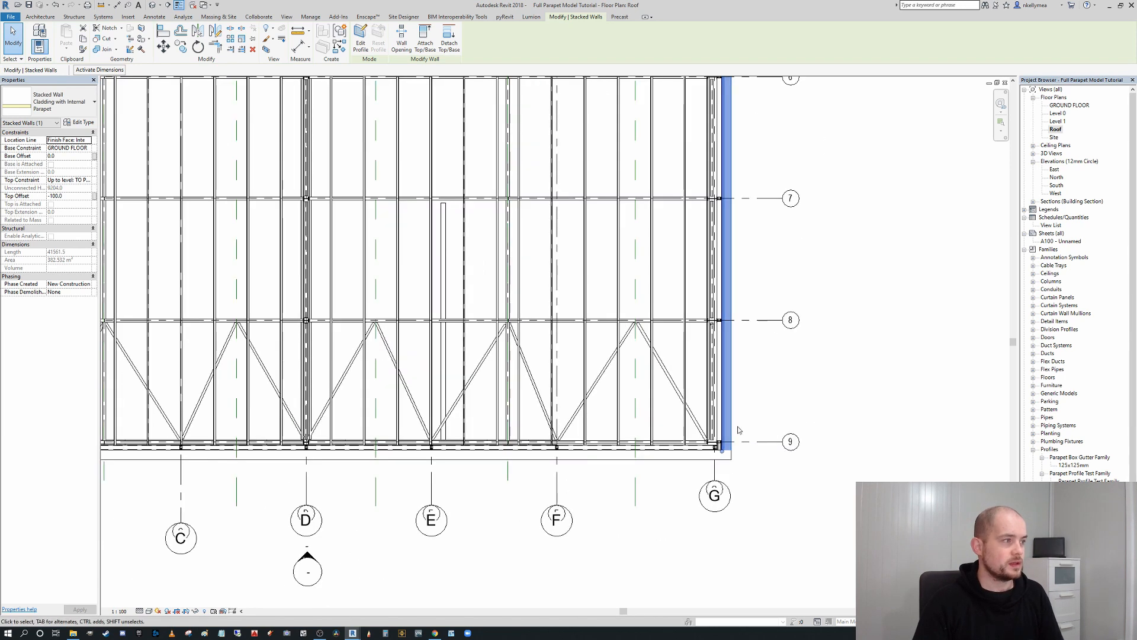
pyautogui.click(734, 392)
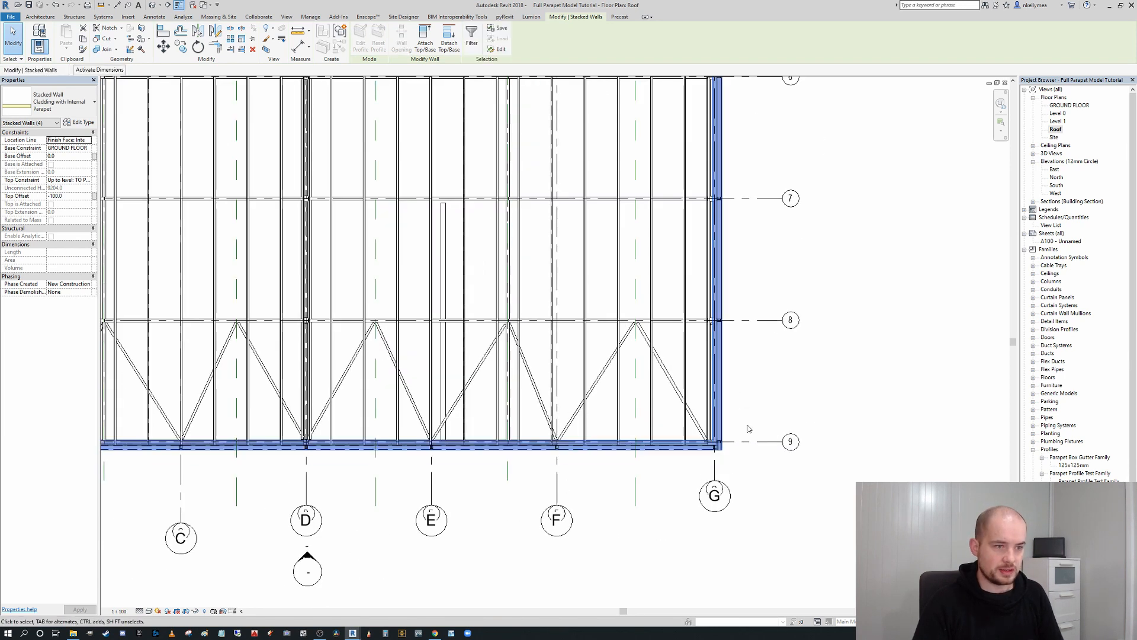
# Offset the whole chain of stacked walls 100 mm outward from the steel frame, without making a copy
pyautogui.scroll(5, 745, 427)
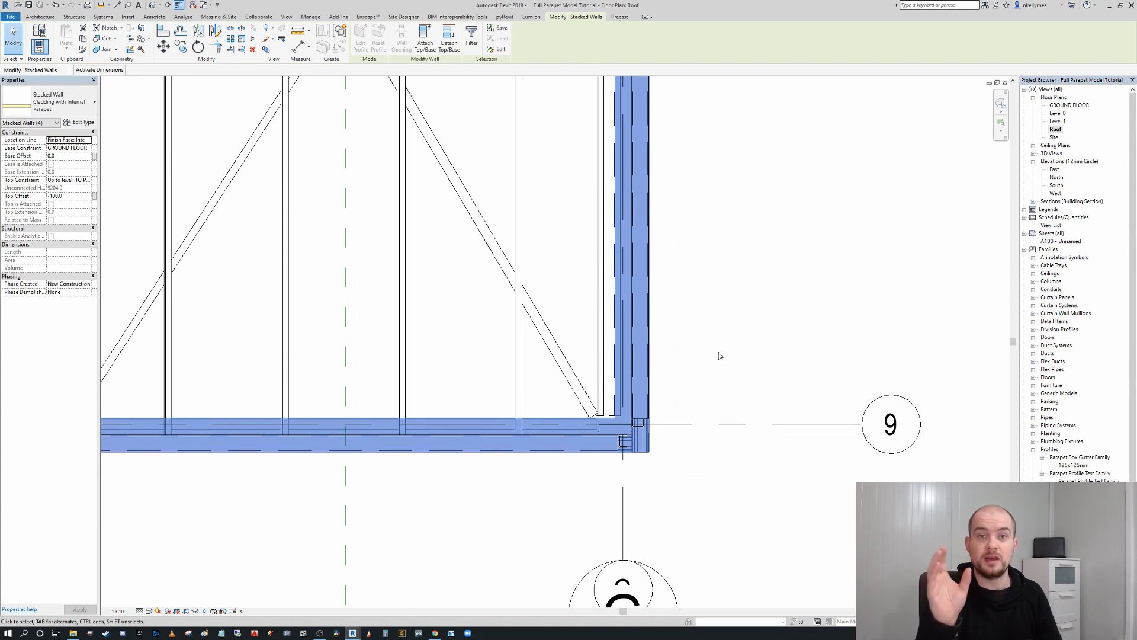
pyautogui.scroll(4, 707, 353)
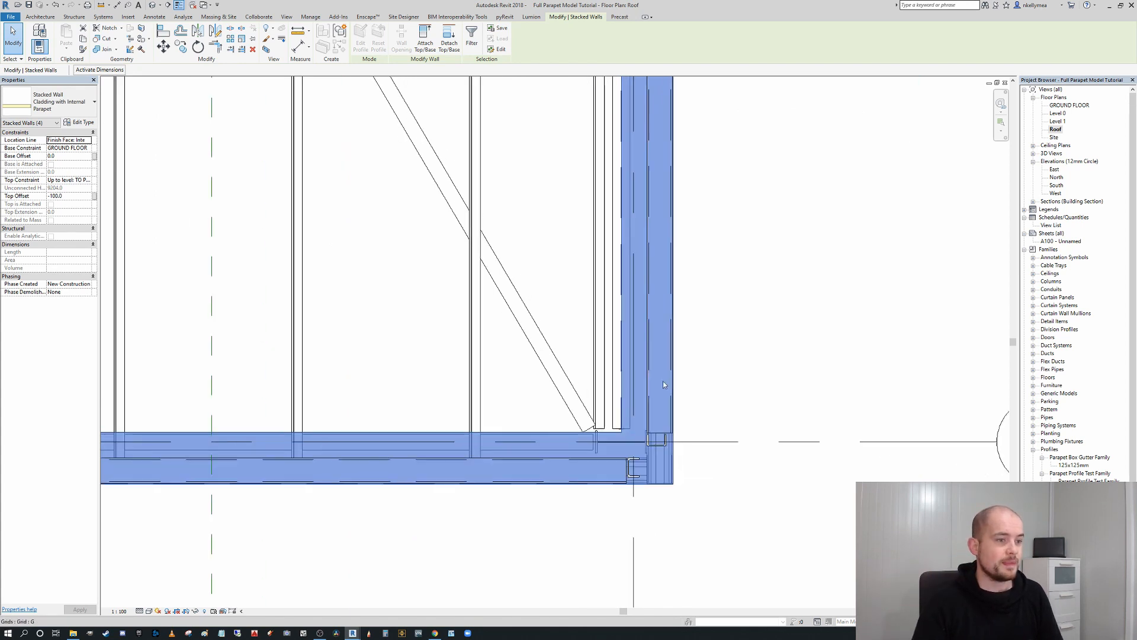
pyautogui.scroll(-4, 686, 386)
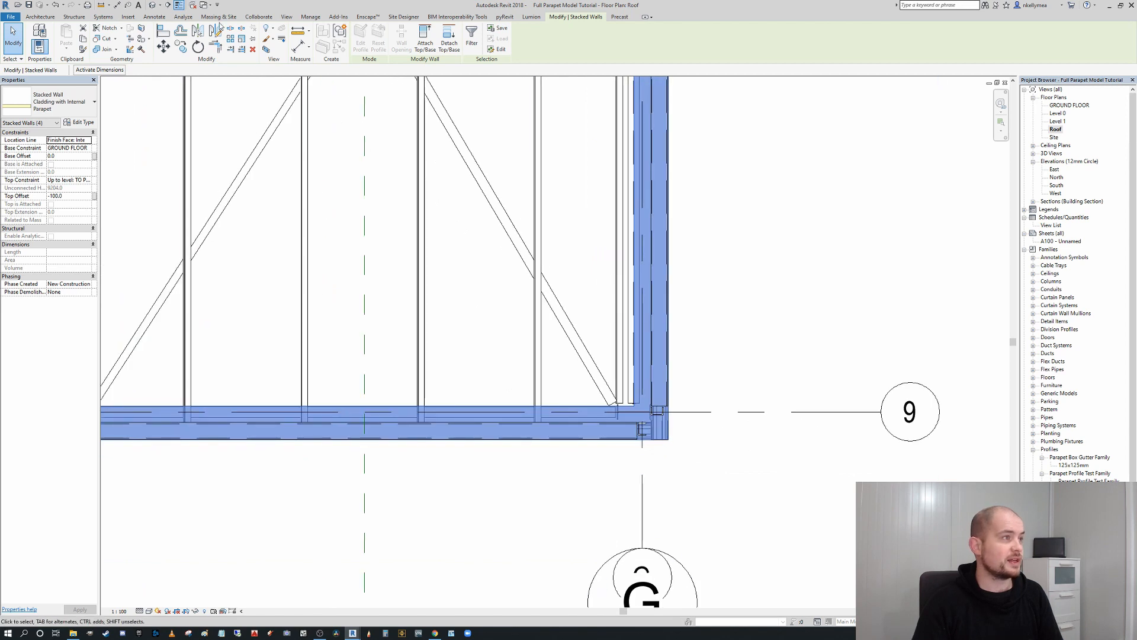
pyautogui.click(181, 32)
pyautogui.scroll(-2, 299, 107)
pyautogui.moveTo(320, 177); pyautogui.dragTo(388, 233, button='middle')
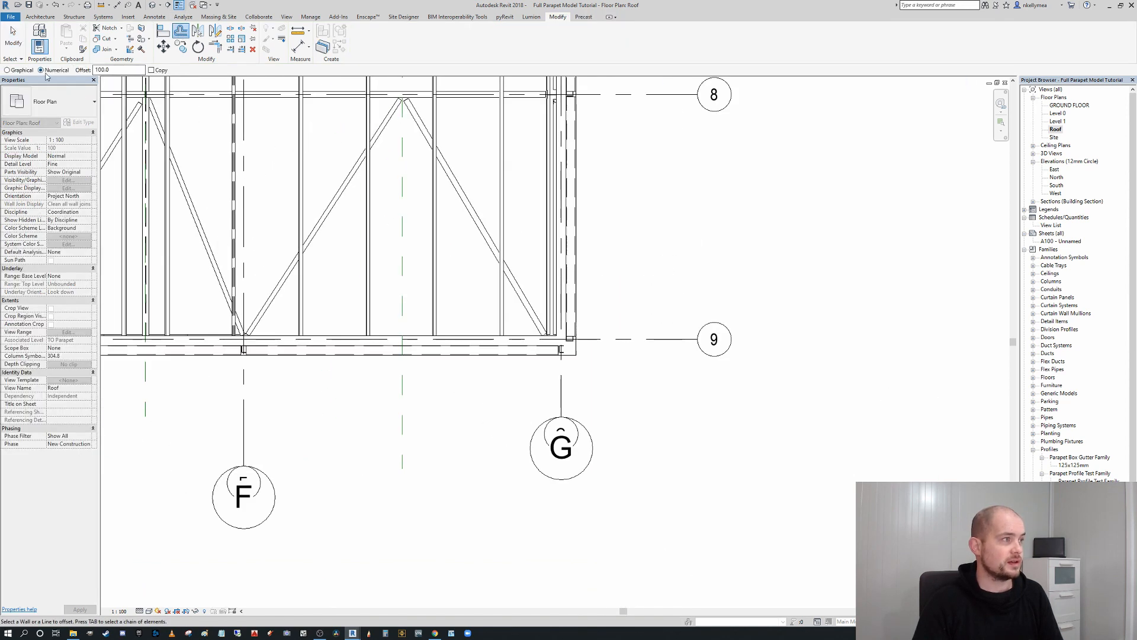
pyautogui.scroll(1, 578, 294)
pyautogui.scroll(2, 577, 294)
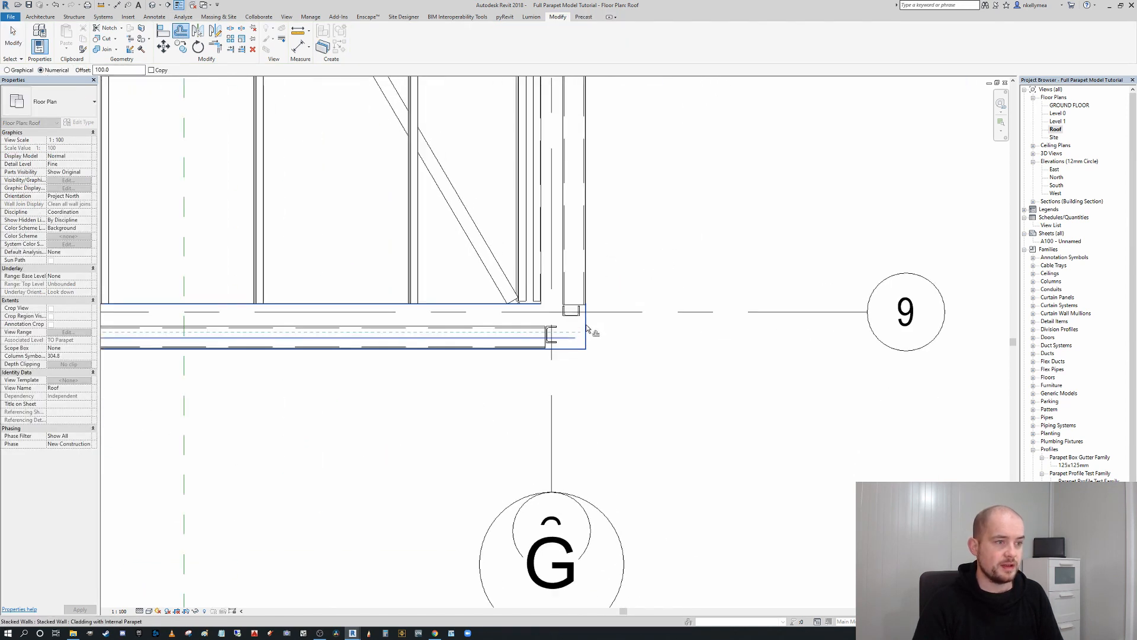
pyautogui.click(497, 351)
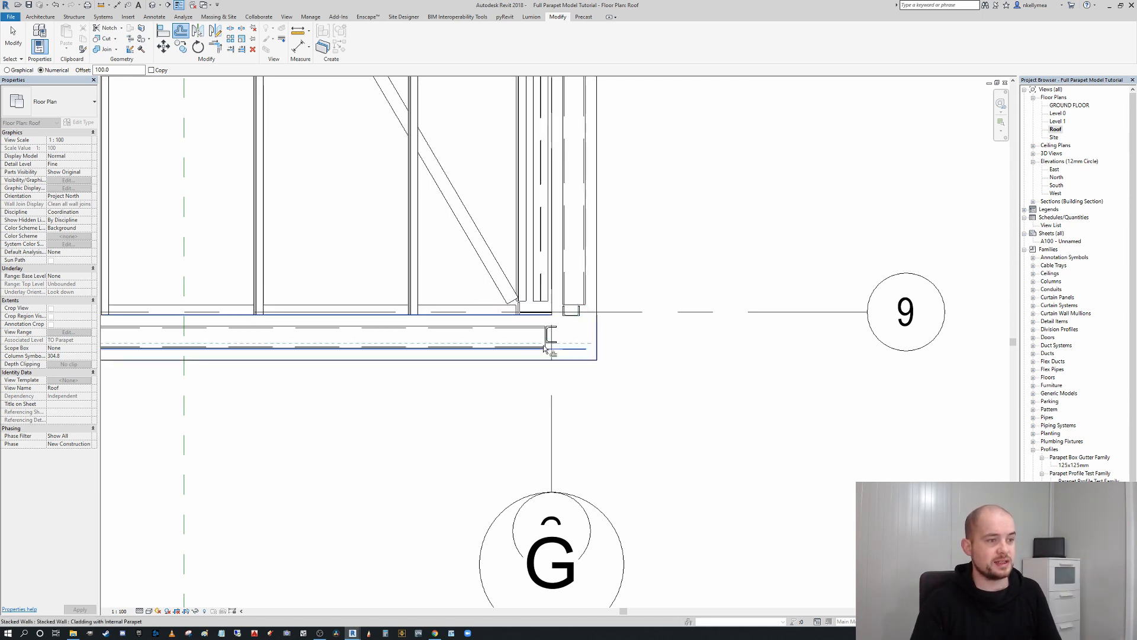
pyautogui.scroll(1, 551, 357)
pyautogui.scroll(-3, 558, 361)
pyautogui.press('Escape')
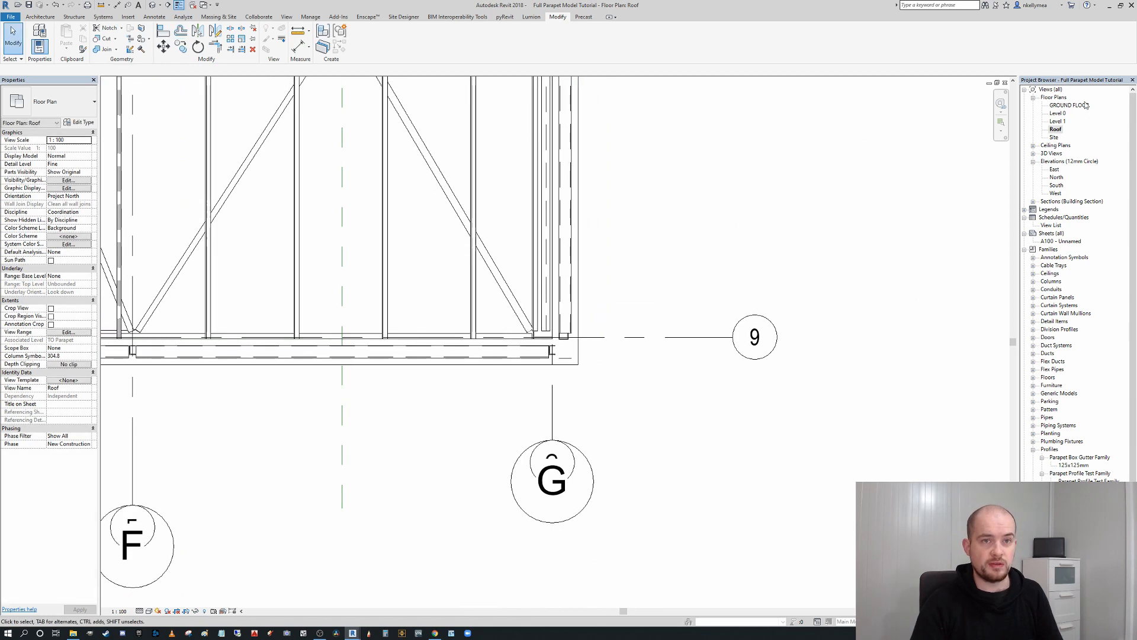
# Open the GROUND FLOOR plan and examine the cladding against the steel frame at the G/9 corner
pyautogui.doubleClick(1085, 105)
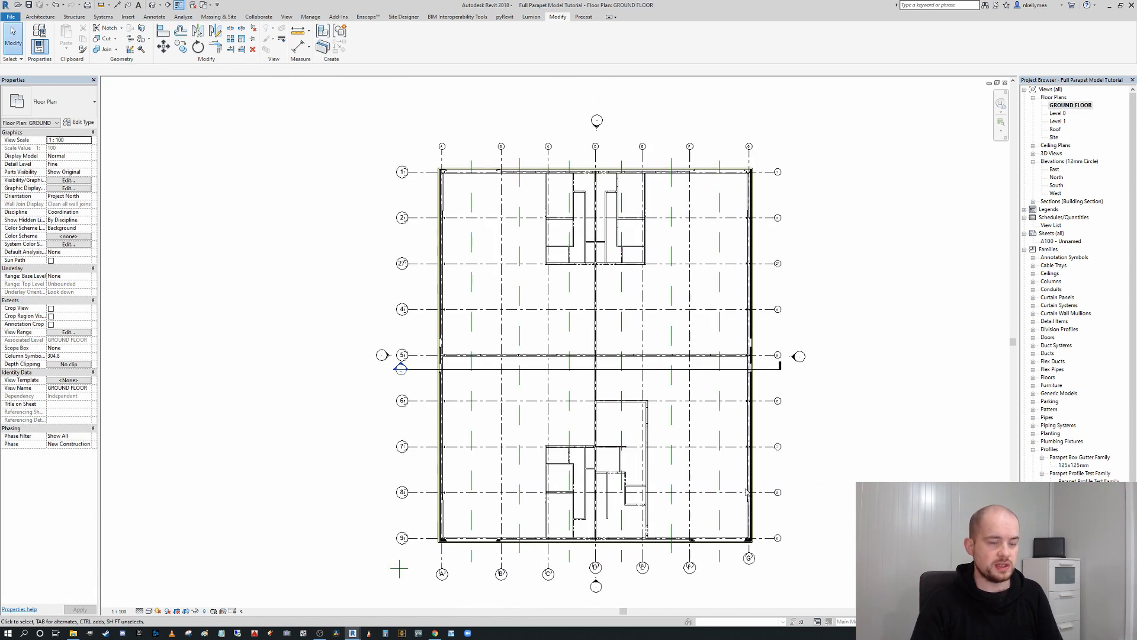
pyautogui.scroll(8, 732, 477)
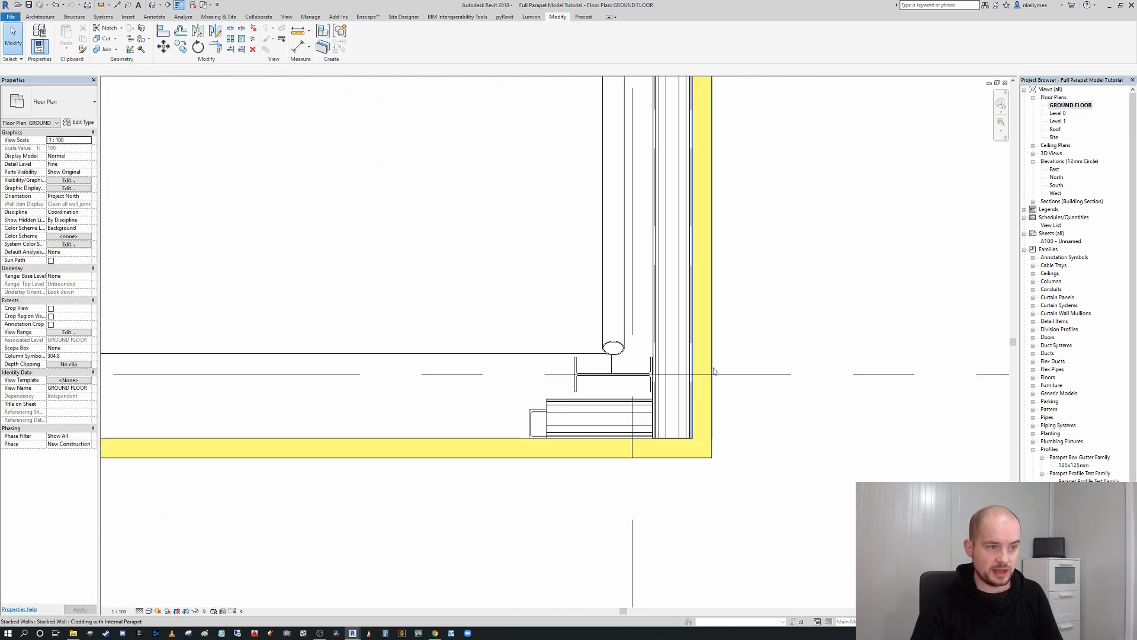
pyautogui.scroll(3, 708, 352)
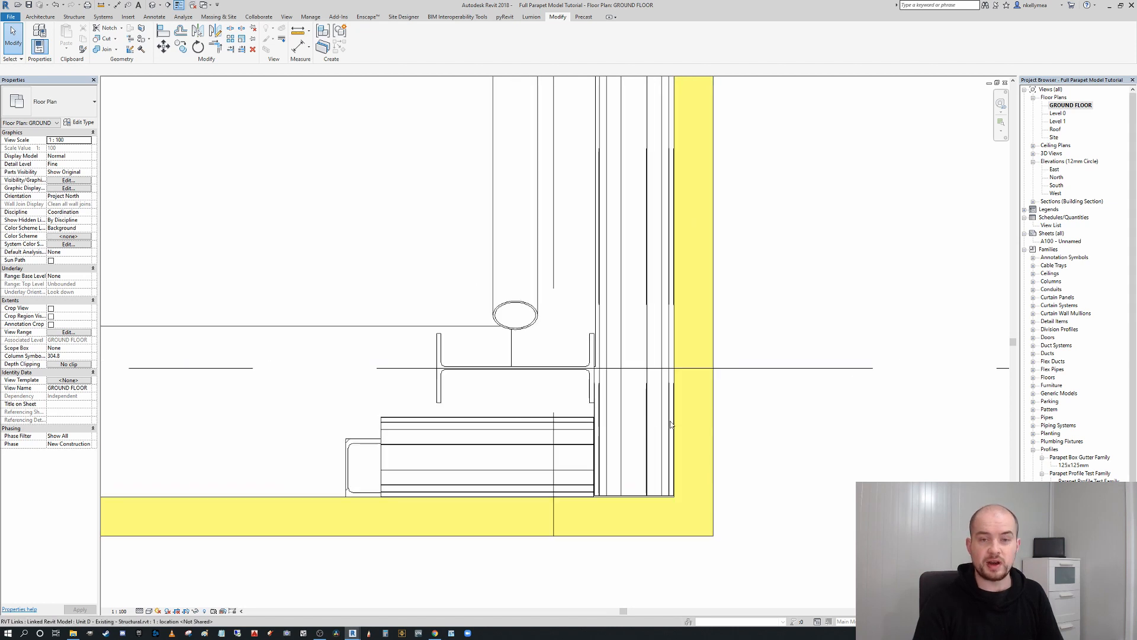
pyautogui.scroll(-3, 664, 537)
pyautogui.scroll(-3, 746, 352)
# Open the default 3D view and examine the cladding, the internal parapet and their panel joint lines around the building
pyautogui.click(154, 7)
pyautogui.scroll(-2, 657, 237)
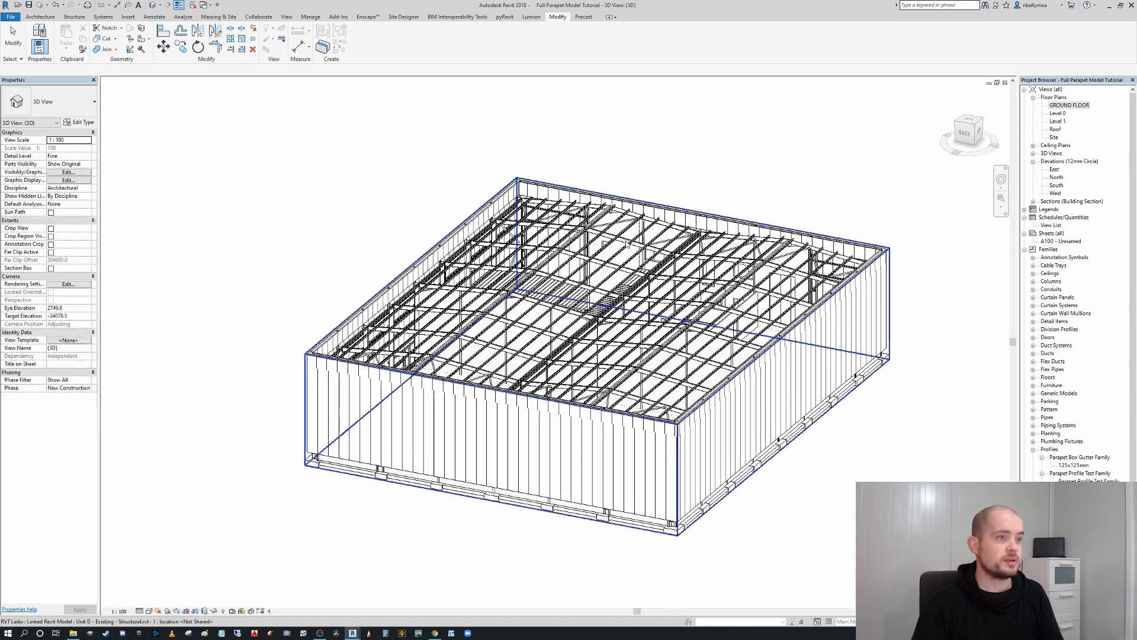
pyautogui.scroll(4, 764, 205)
pyautogui.keyDown('shift'); pyautogui.moveTo(764, 206); pyautogui.dragTo(737, 181, button='middle'); pyautogui.keyUp('shift')
pyautogui.scroll(6, 460, 189)
pyautogui.scroll(-6, 438, 192)
pyautogui.scroll(-2, 499, 199)
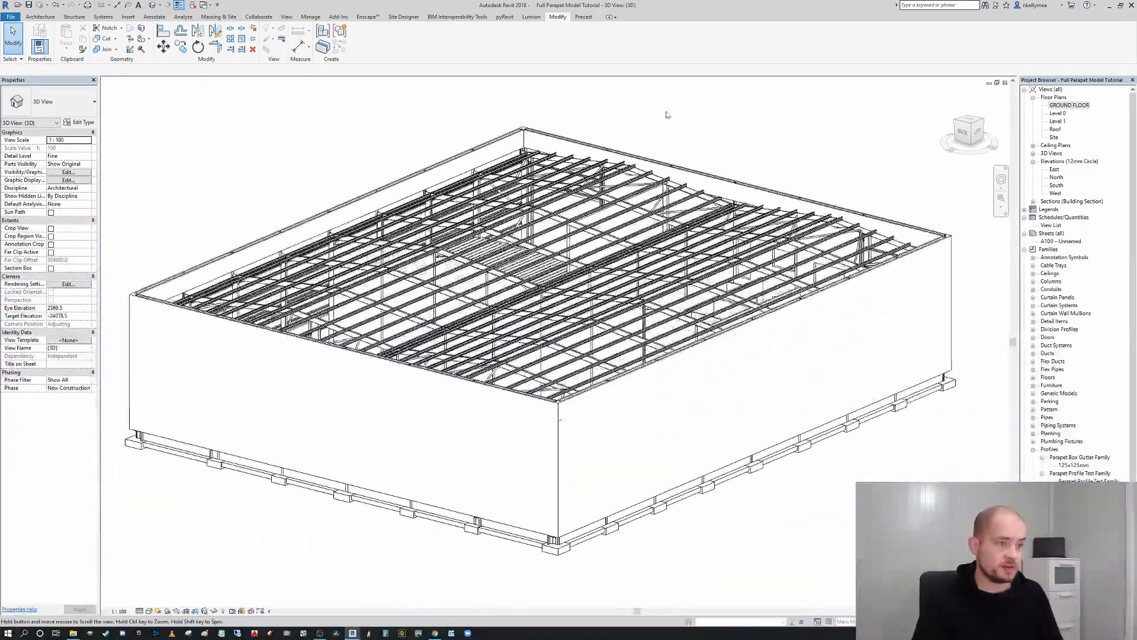
pyautogui.scroll(3, 474, 418)
pyautogui.scroll(3, 254, 256)
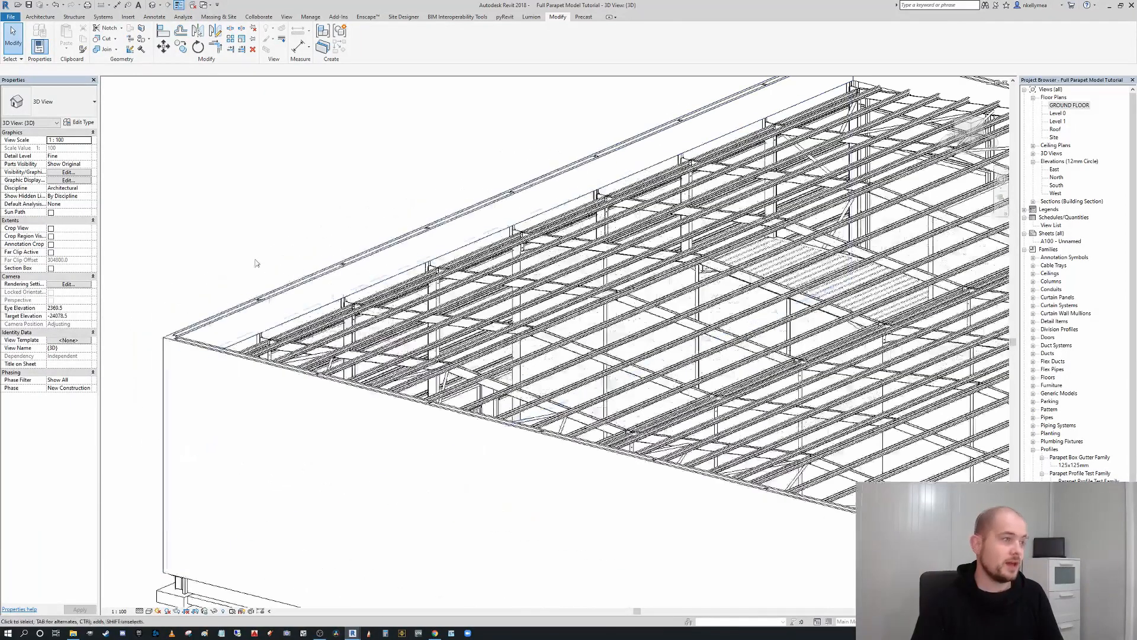
pyautogui.scroll(2, 271, 330)
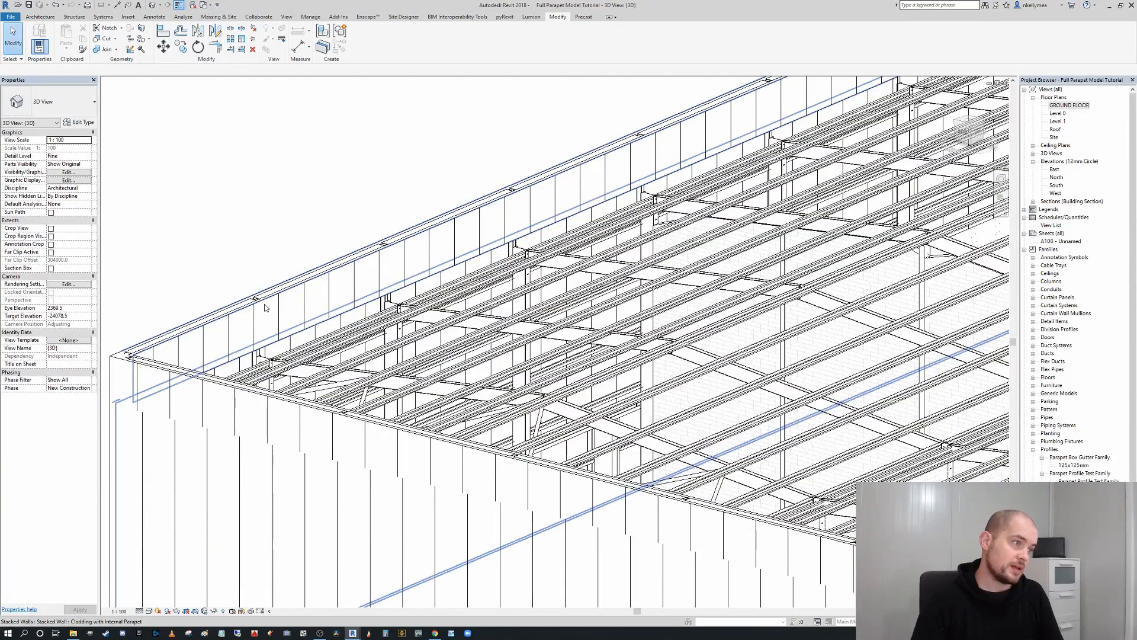
pyautogui.scroll(-1, 308, 320)
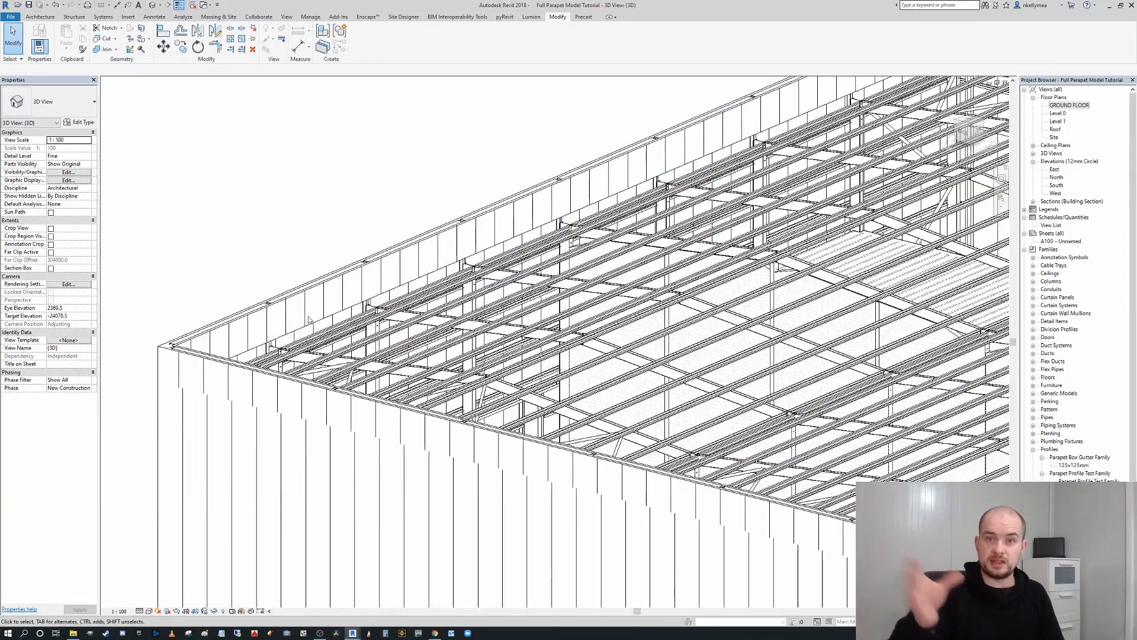
pyautogui.scroll(-4, 308, 319)
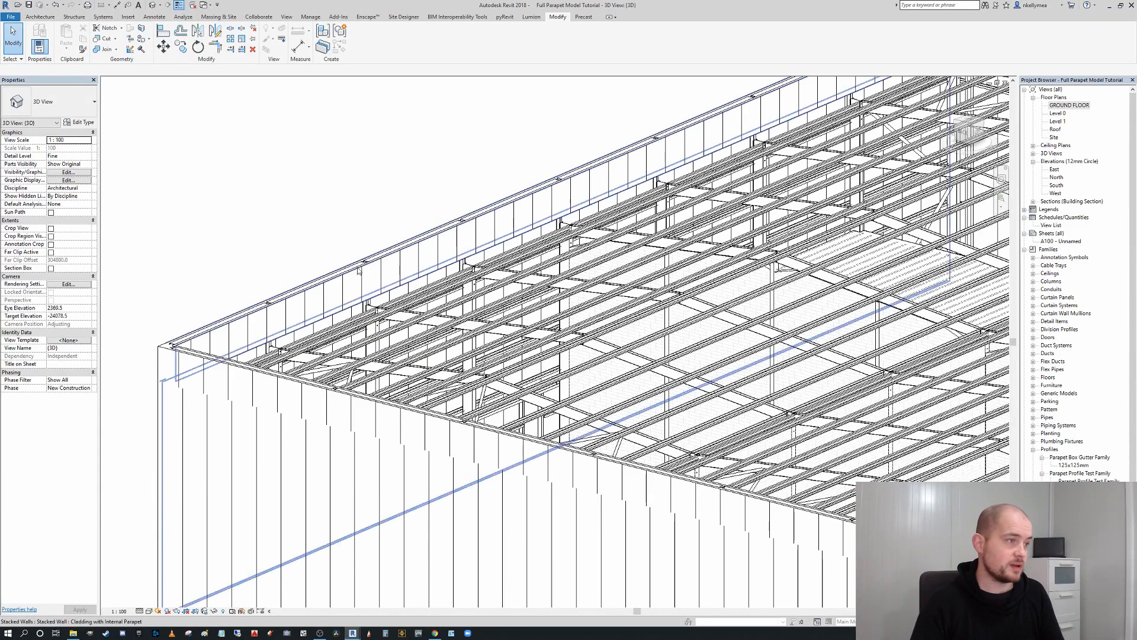
# Align the lower cladding's vertical panel joint lines with the parapet wall's joint lines on the facade left of the near corner
pyautogui.scroll(1, 308, 320)
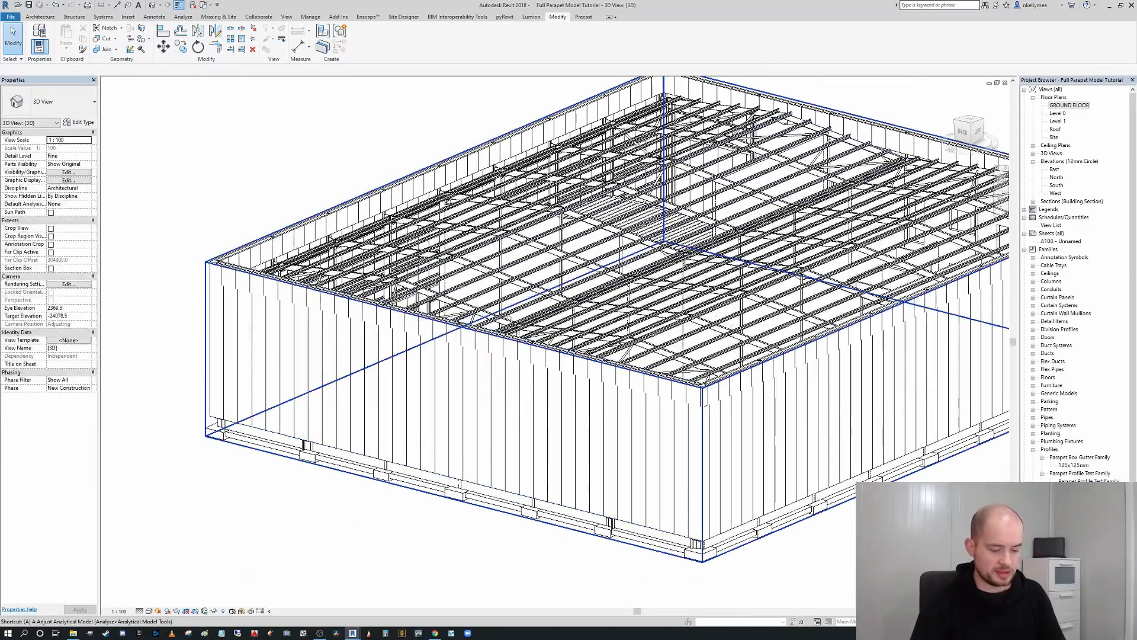
pyautogui.press('a')
pyautogui.press('l')
pyautogui.moveTo(509, 393); pyautogui.dragTo(522, 375, button='middle')
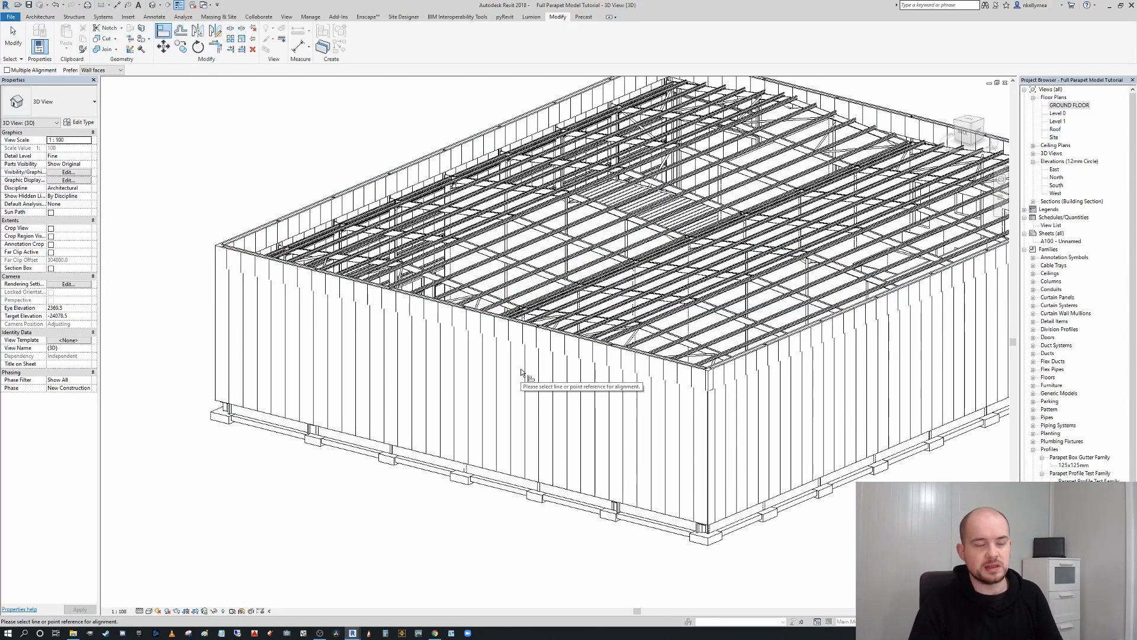
pyautogui.scroll(5, 674, 396)
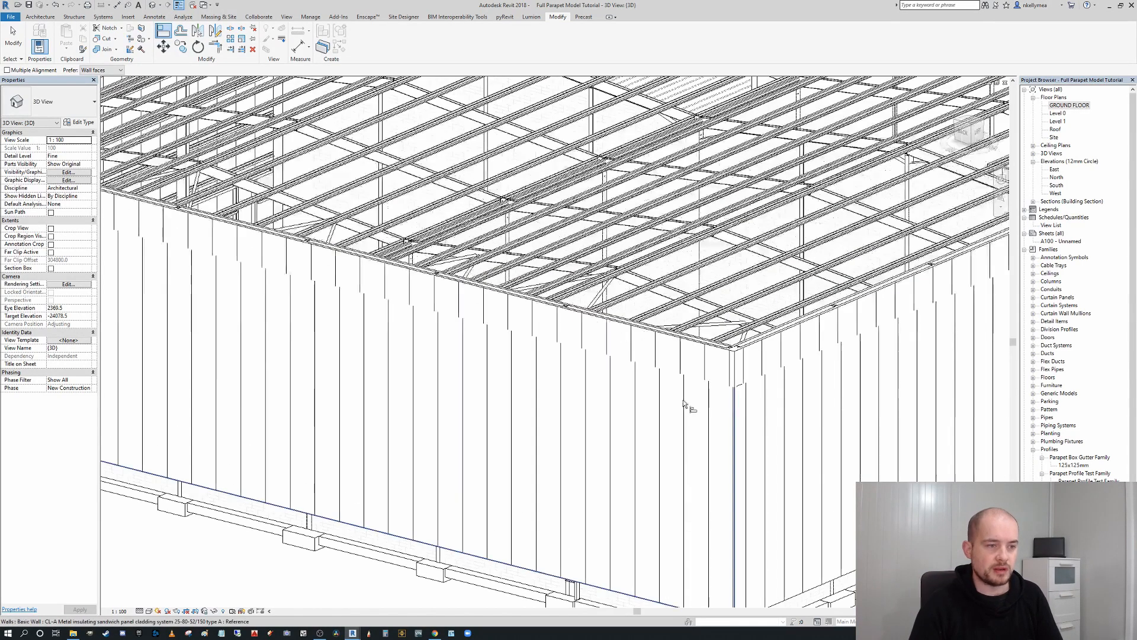
pyautogui.click(681, 363)
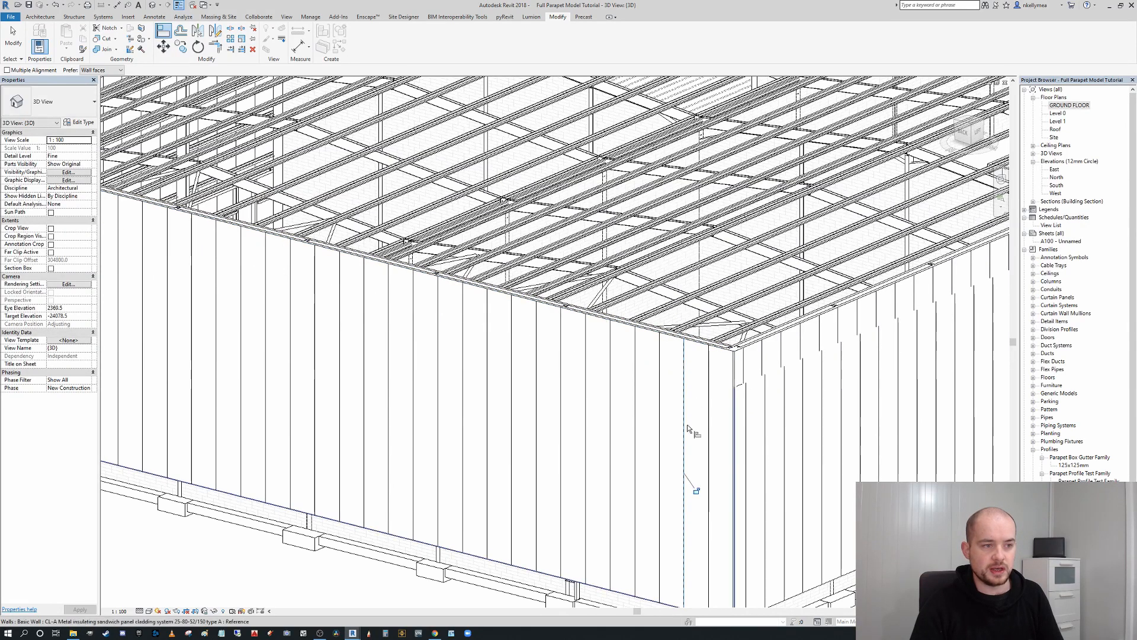
pyautogui.scroll(-4, 702, 408)
pyautogui.scroll(2, 704, 404)
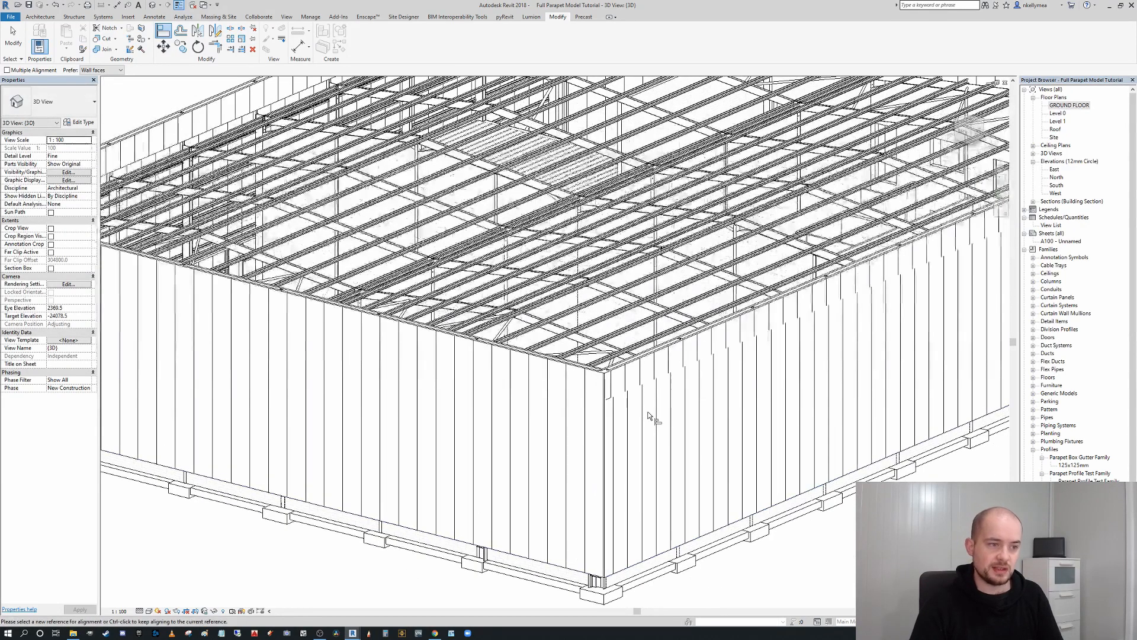
# Align the lower cladding's vertical panel joint lines with the parapet wall's joints on the facade right of the near corner and the following facade
pyautogui.click(639, 373)
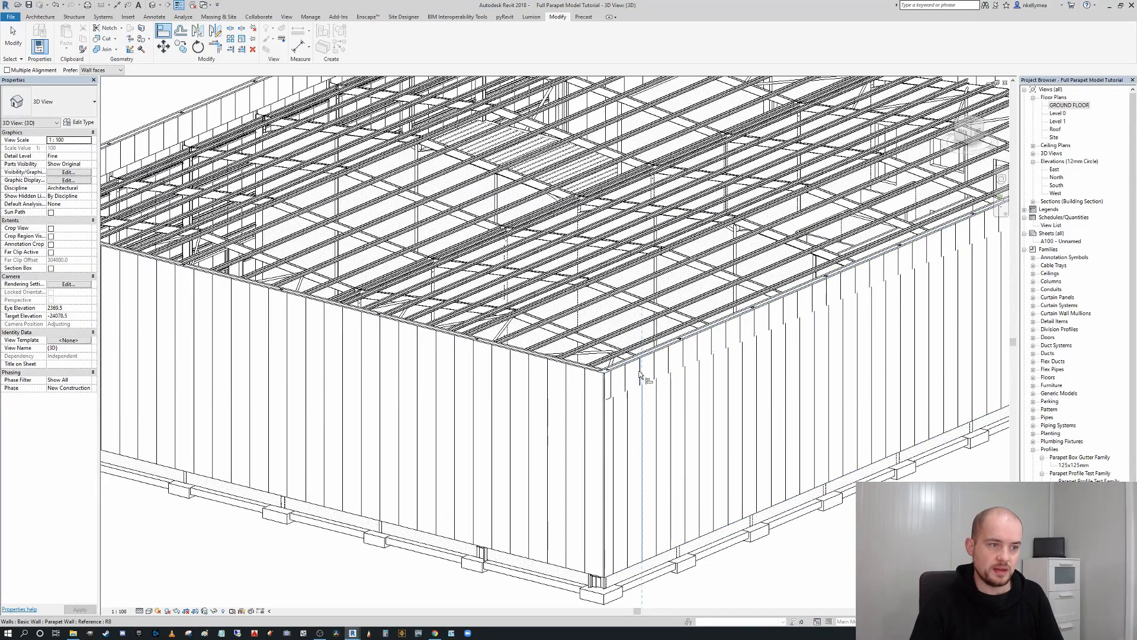
pyautogui.scroll(-5, 651, 471)
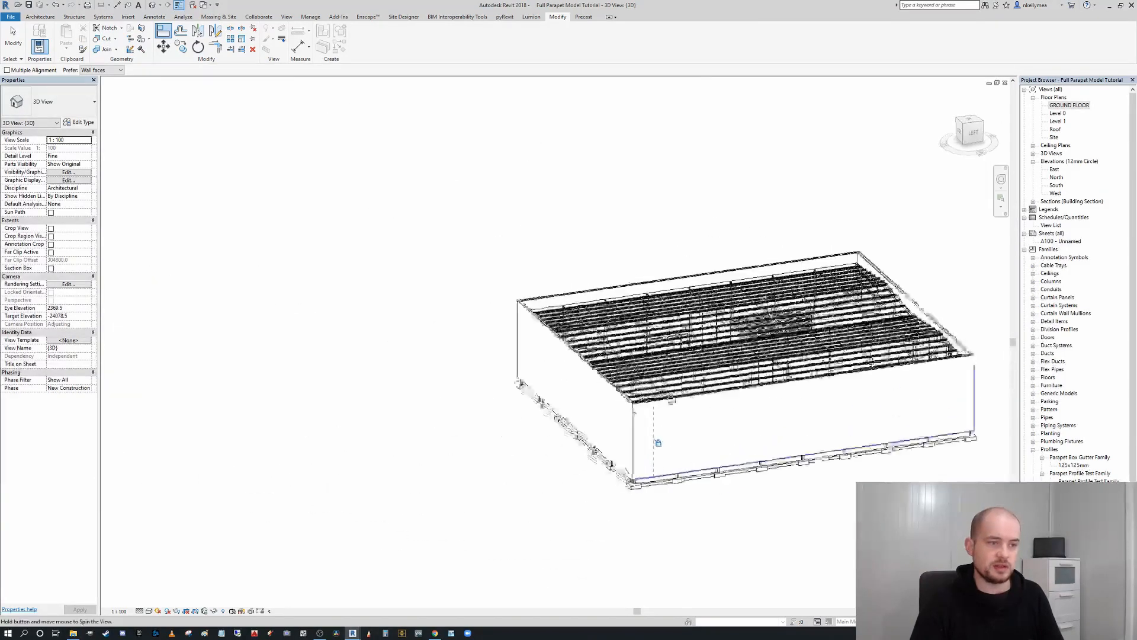
pyautogui.scroll(5, 596, 417)
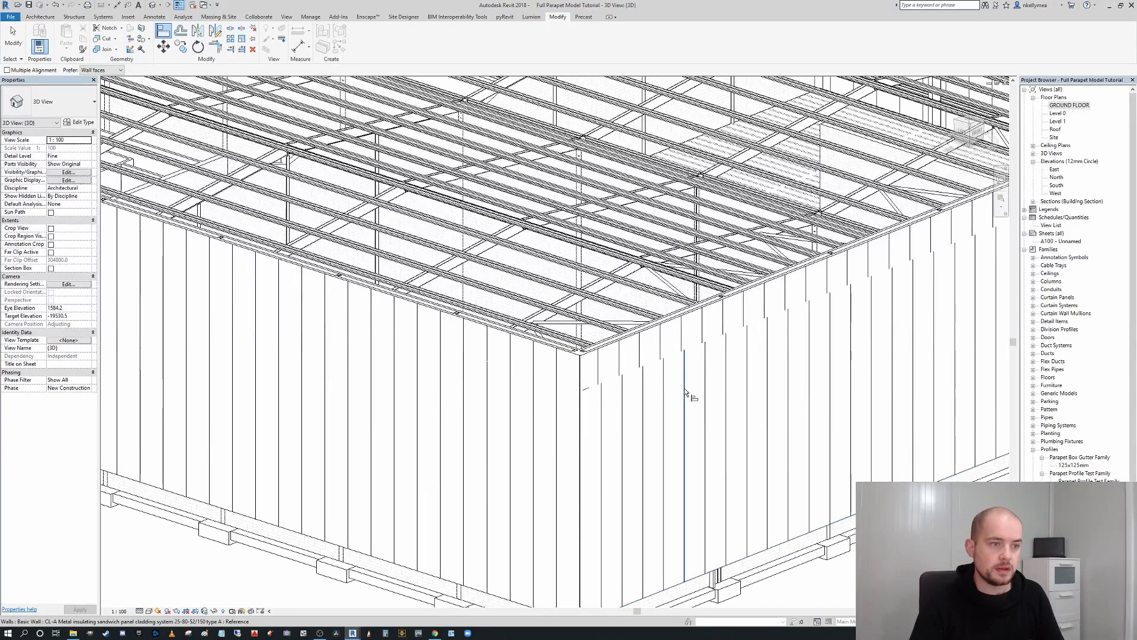
pyautogui.click(683, 336)
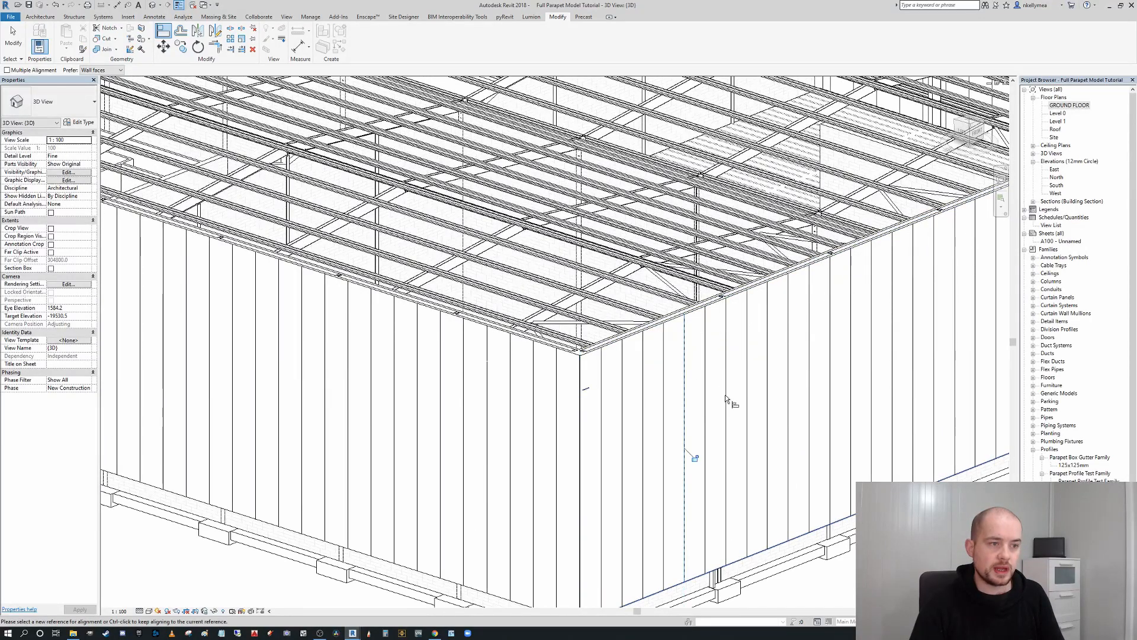
# Align the lower cladding's panel joint lines with the parapet wall's joint lines on the last remaining facade
pyautogui.scroll(-6, 655, 417)
pyautogui.keyDown('shift'); pyautogui.moveTo(652, 415); pyautogui.dragTo(350, 366, button='middle'); pyautogui.keyUp('shift')
pyautogui.scroll(1, 616, 363)
pyautogui.moveTo(617, 363); pyautogui.dragTo(348, 290, button='middle')
pyautogui.scroll(3, 675, 393)
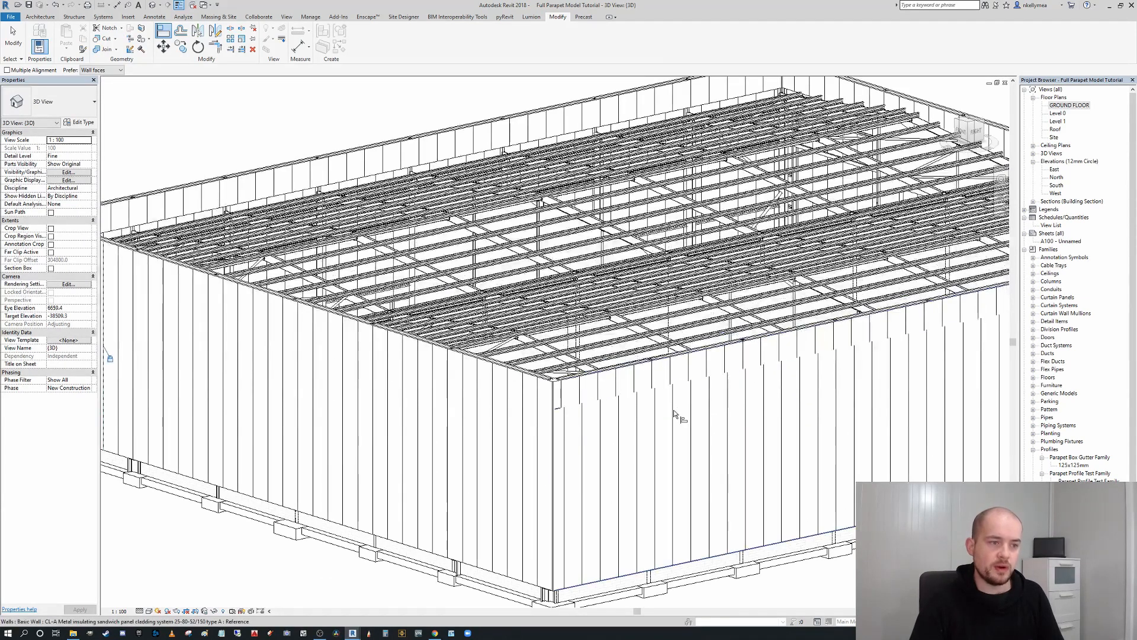
pyautogui.click(670, 372)
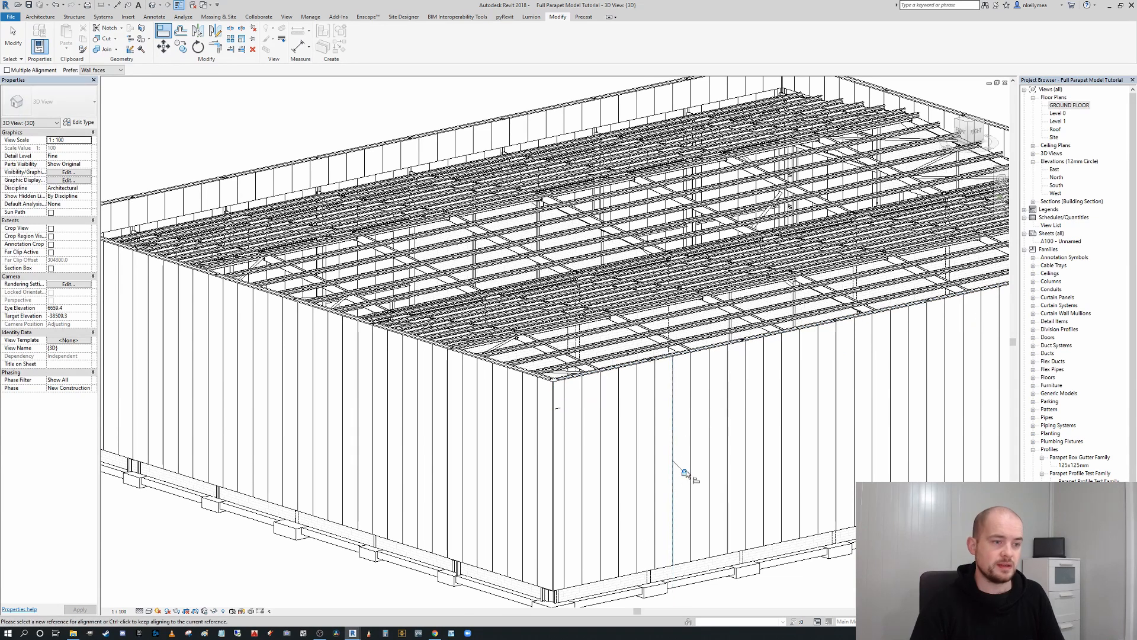
# Examine the panel joints of the cladding and parapet around the whole building, and leave the Align command
pyautogui.scroll(-4, 685, 476)
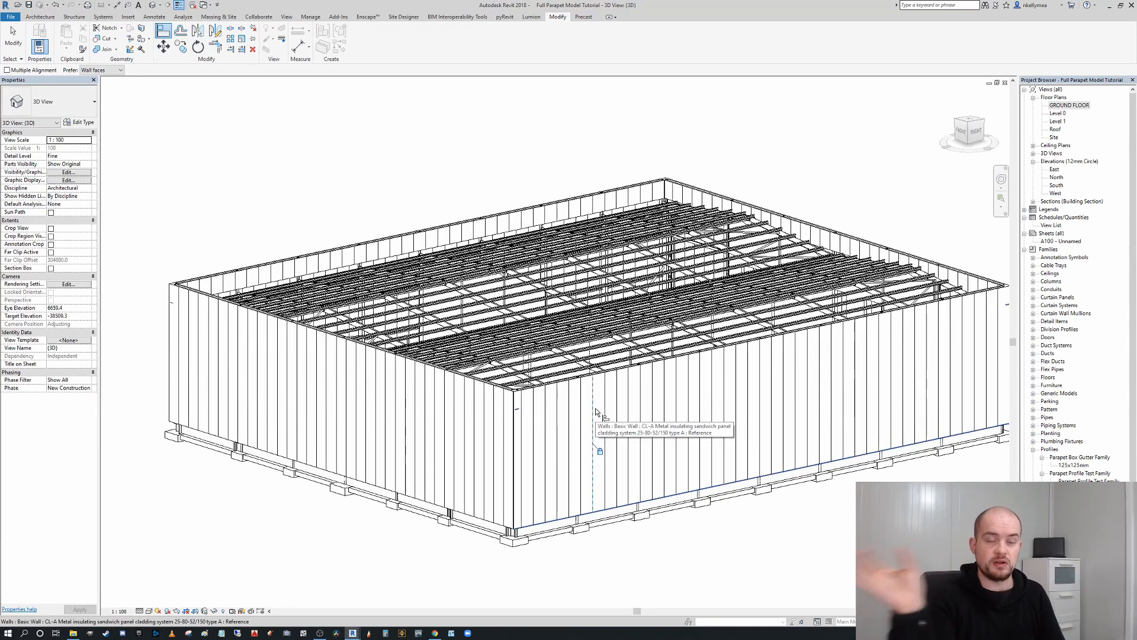
pyautogui.scroll(-1, 596, 411)
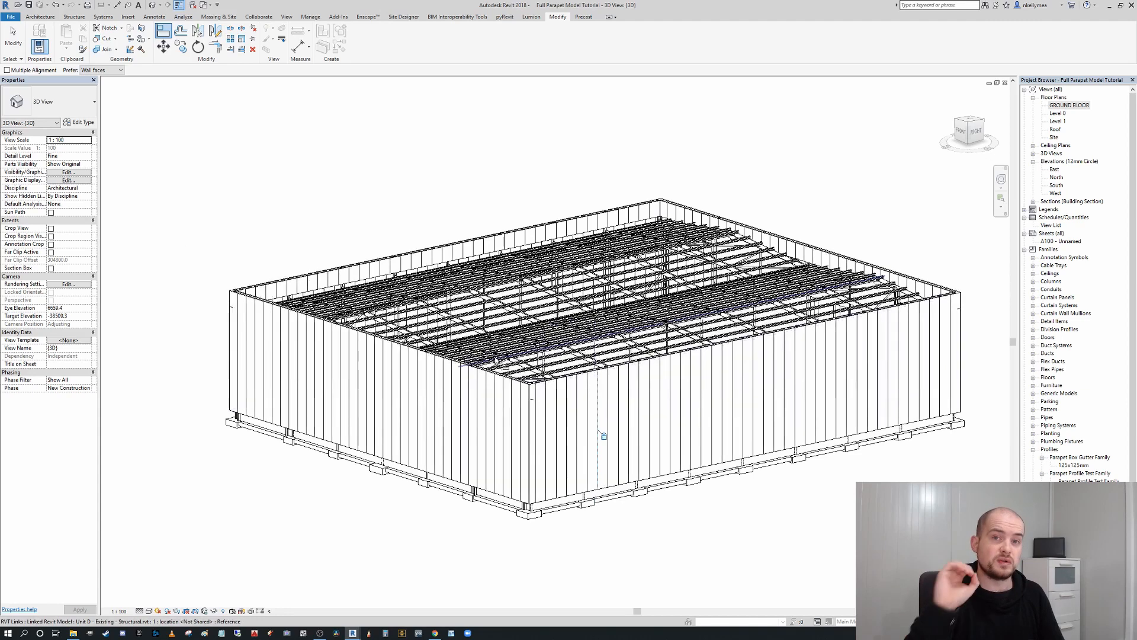
pyautogui.scroll(-1, 620, 318)
pyautogui.keyDown('shift'); pyautogui.moveTo(619, 318); pyautogui.dragTo(280, 380, button='middle'); pyautogui.keyUp('shift')
pyautogui.scroll(-1, 485, 264)
pyautogui.moveTo(487, 266); pyautogui.dragTo(418, 210, button='middle')
pyautogui.scroll(-1, 419, 210)
pyautogui.press('Escape')
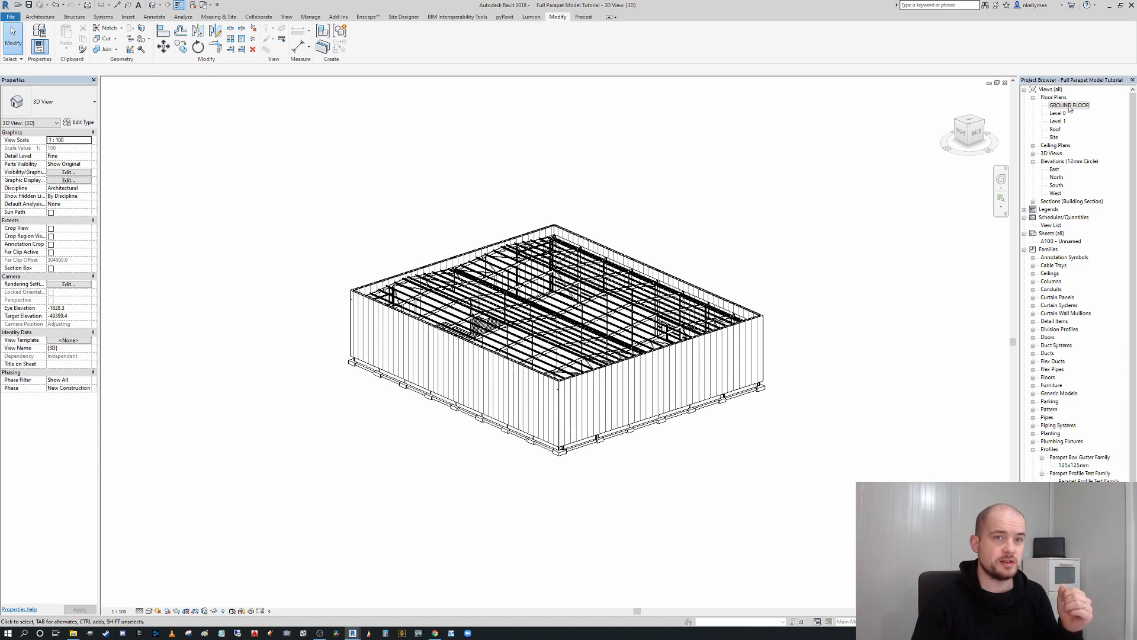
# Open the GROUND FLOOR plan and dimension the cladding's outer faces from grids G and 9 at the G/9 corner
pyautogui.doubleClick(1069, 106)
pyautogui.scroll(-4, 651, 290)
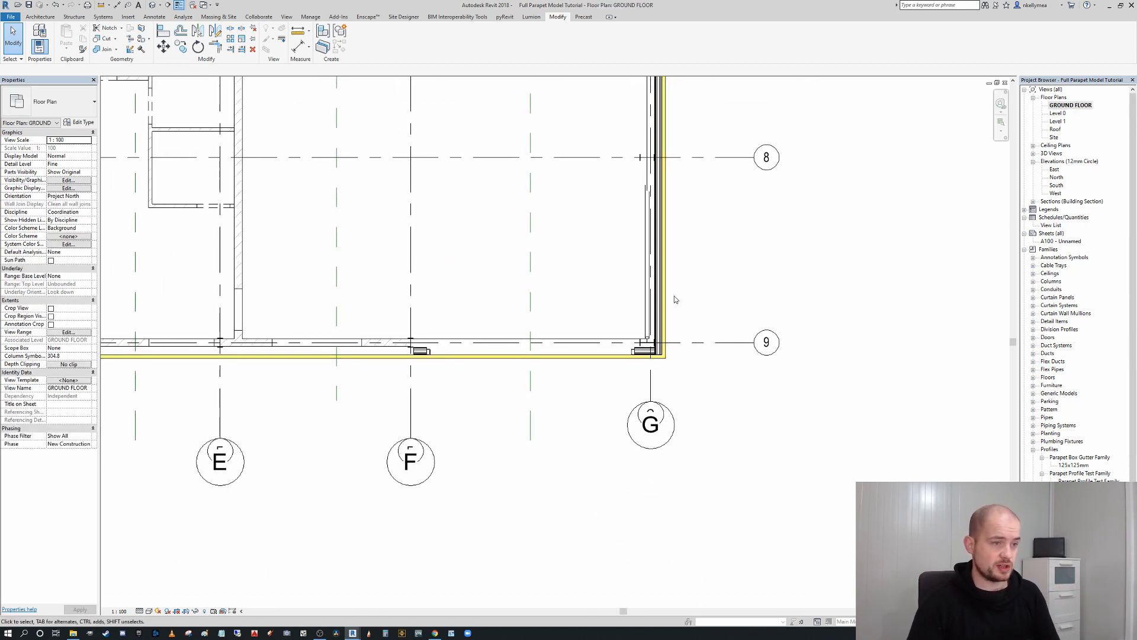
pyautogui.press('d')
pyautogui.press('i')
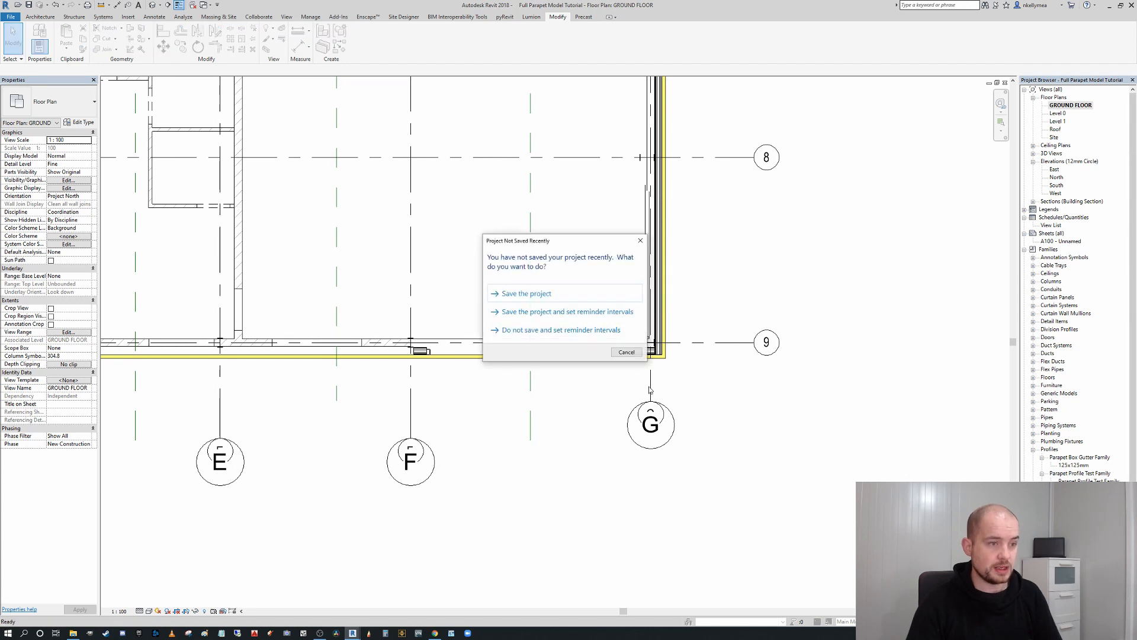
pyautogui.click(640, 241)
pyautogui.scroll(4, 672, 335)
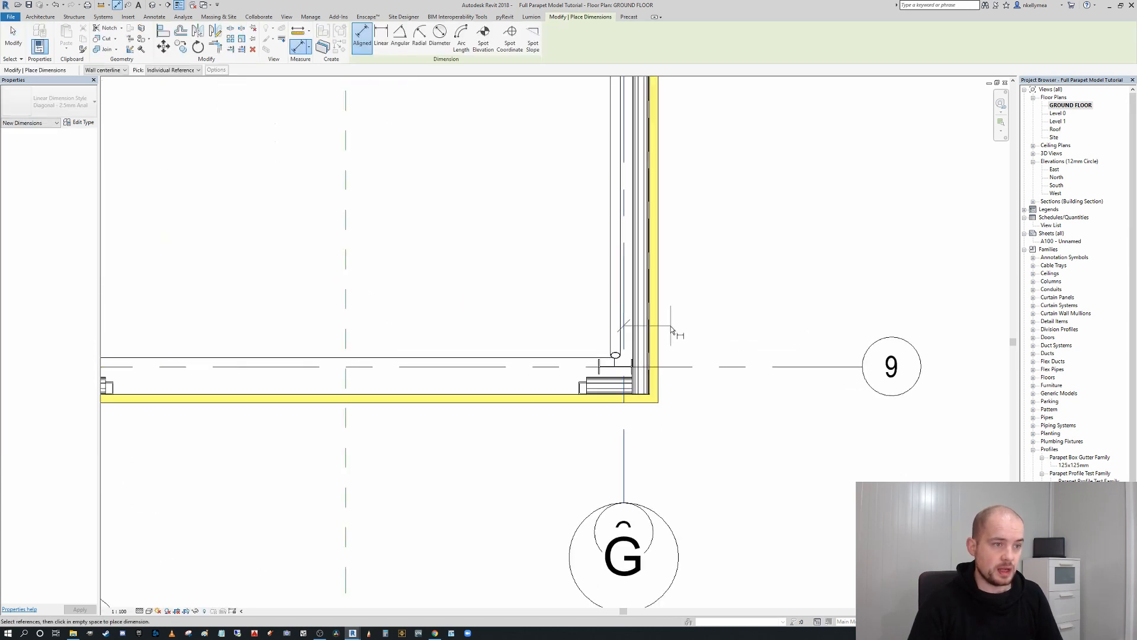
pyautogui.click(661, 332)
pyautogui.scroll(-2, 662, 330)
pyautogui.click(712, 444)
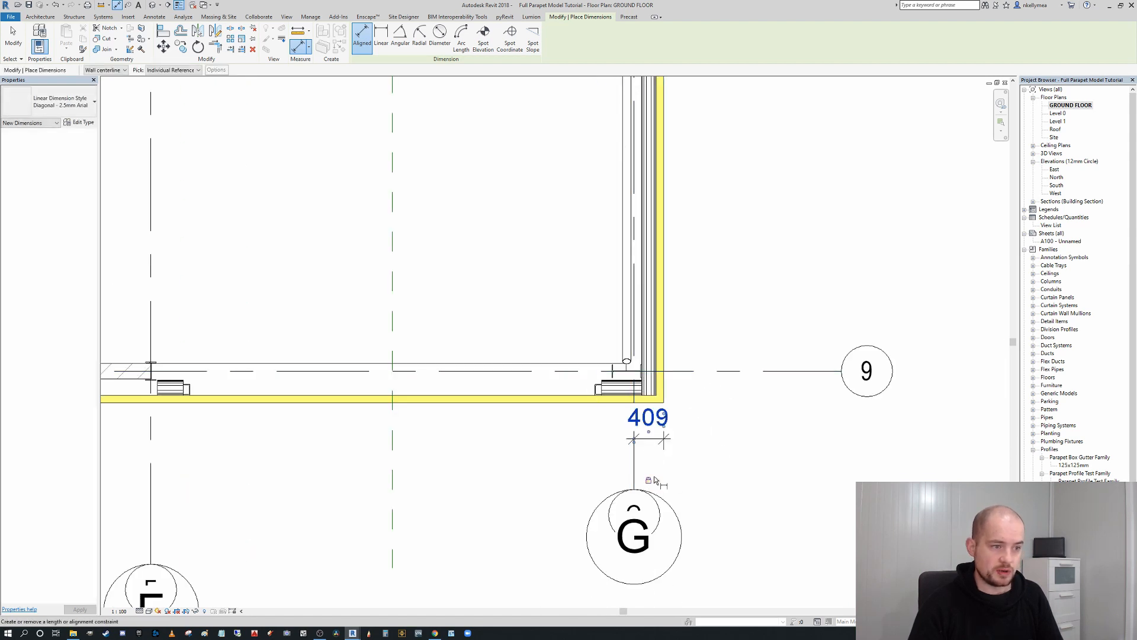
pyautogui.scroll(2, 557, 393)
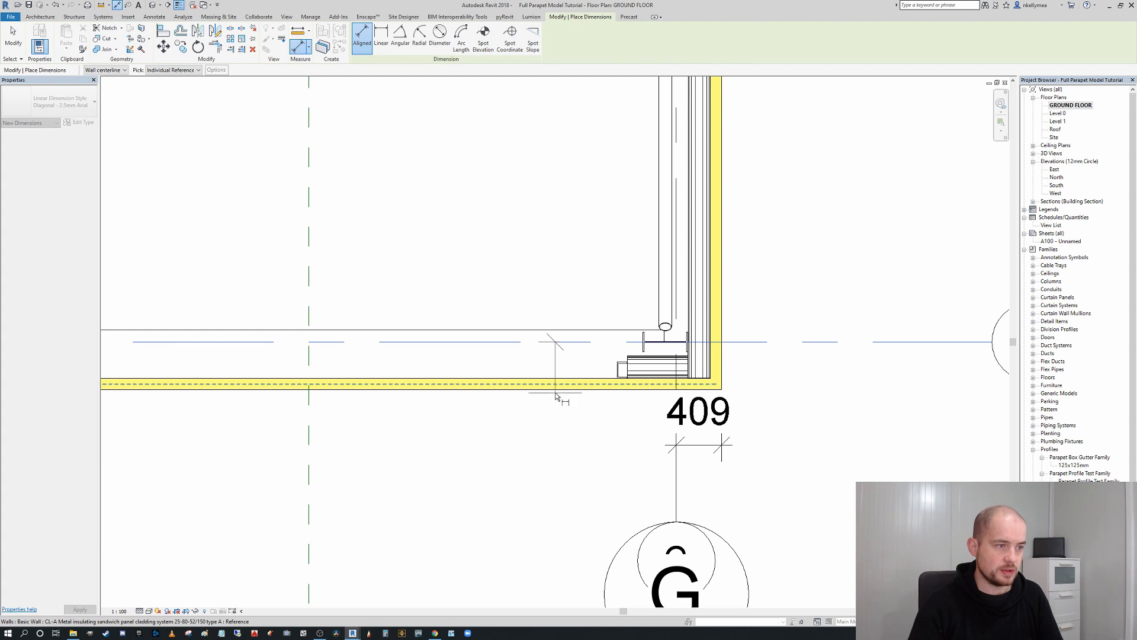
pyautogui.click(556, 392)
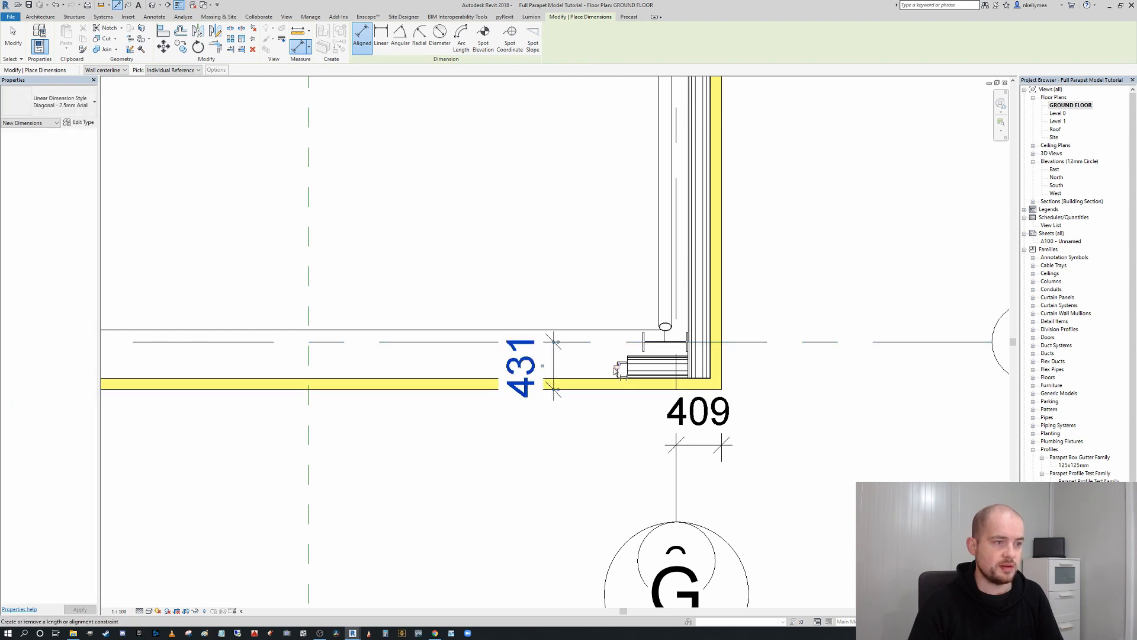
# Add an aligned dimension between grid A and the cladding's outer face at the A/9 corner
pyautogui.scroll(-6, 616, 370)
pyautogui.scroll(6, 562, 406)
pyautogui.scroll(2, 463, 372)
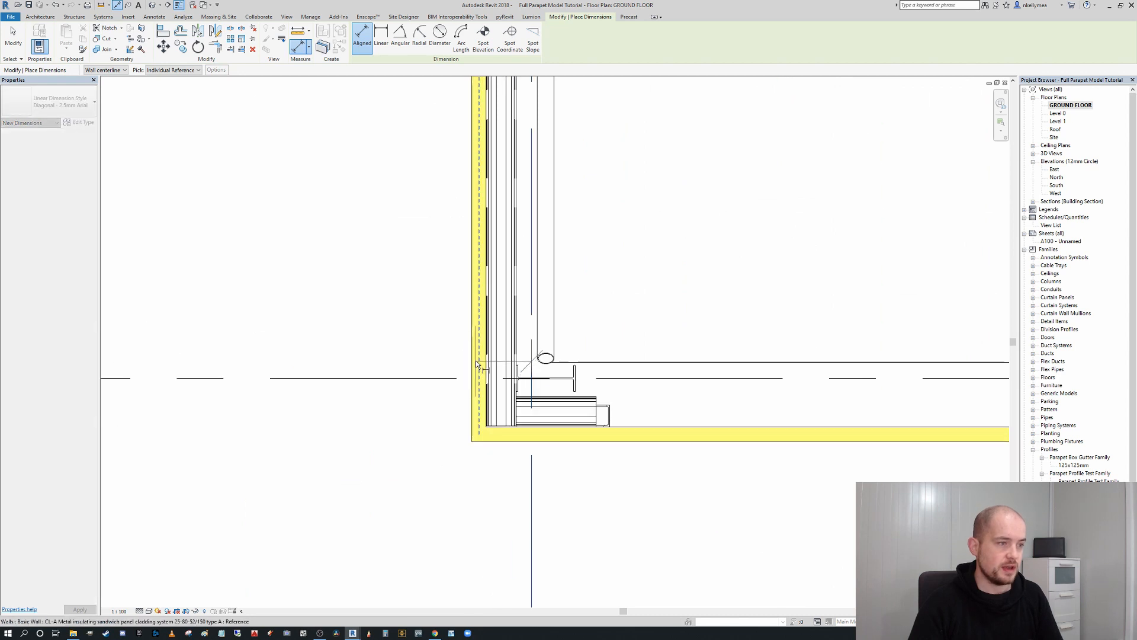
pyautogui.click(457, 512)
pyautogui.scroll(-5, 485, 450)
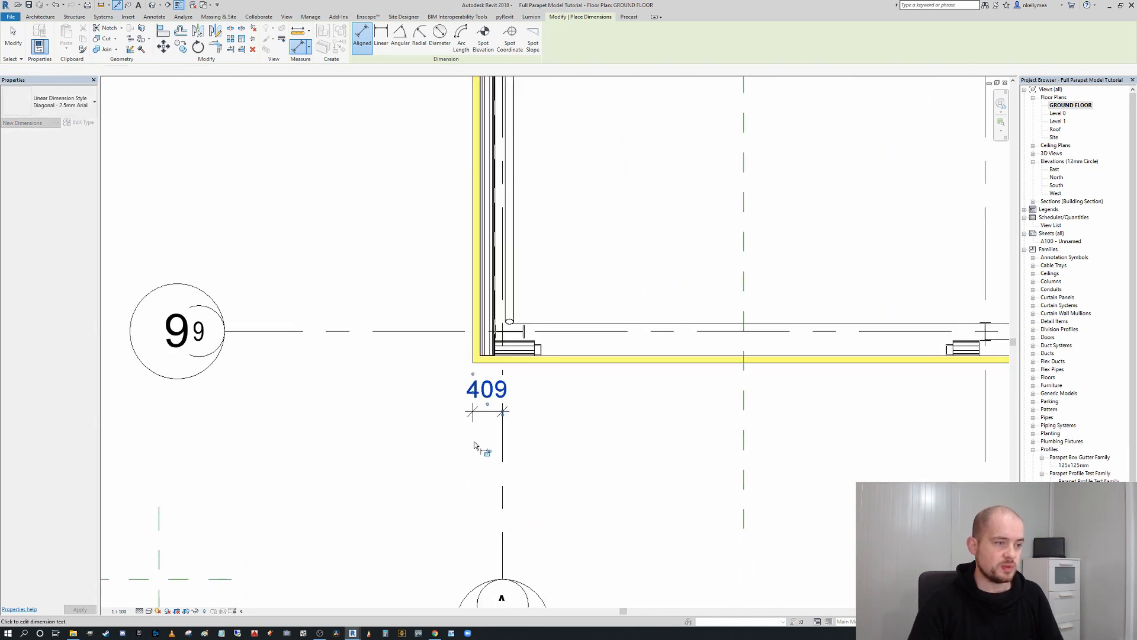
# Add an aligned dimension between grid 1 and the cladding's outer face at the A/1 corner, and leave the dimension command
pyautogui.scroll(-4, 510, 429)
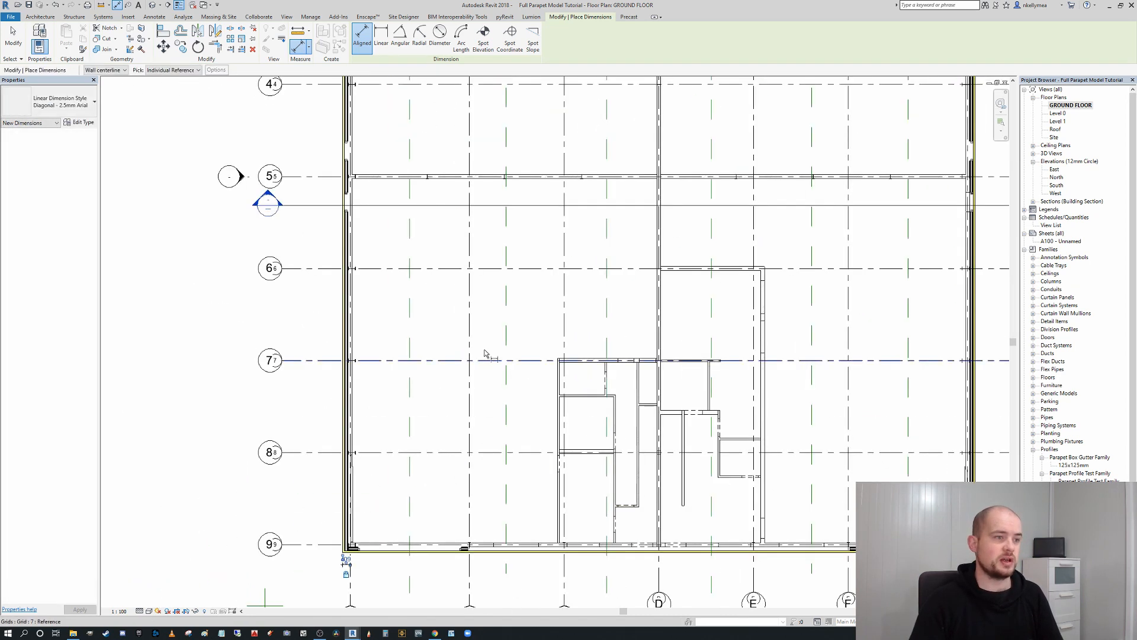
pyautogui.scroll(5, 432, 183)
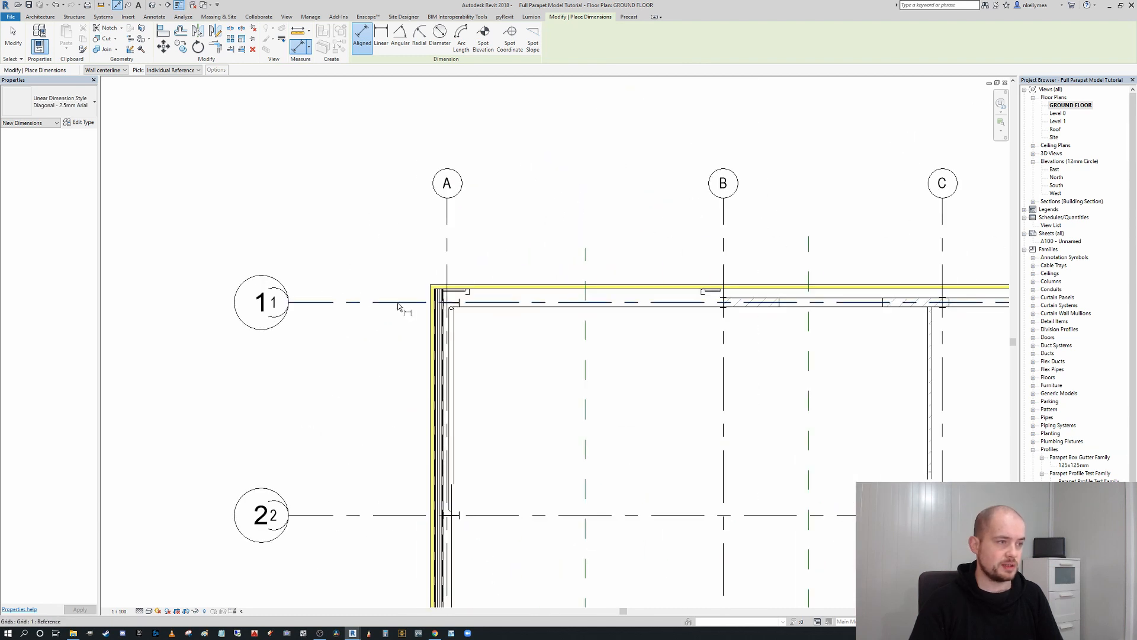
pyautogui.click(393, 306)
pyautogui.scroll(3, 533, 296)
pyautogui.click(539, 296)
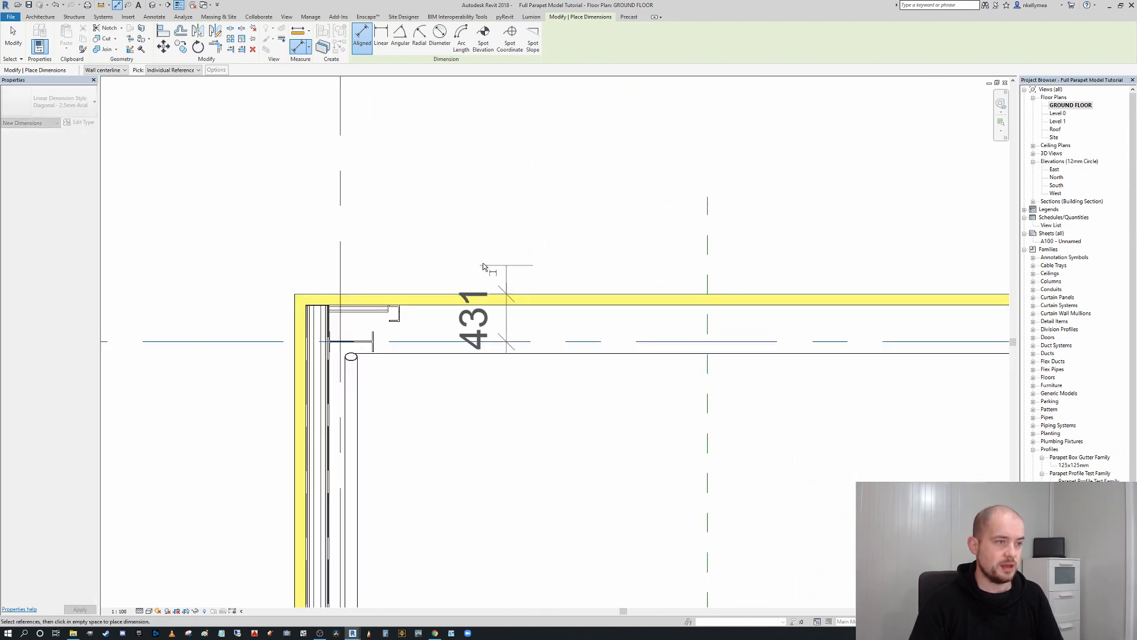
pyautogui.click(258, 244)
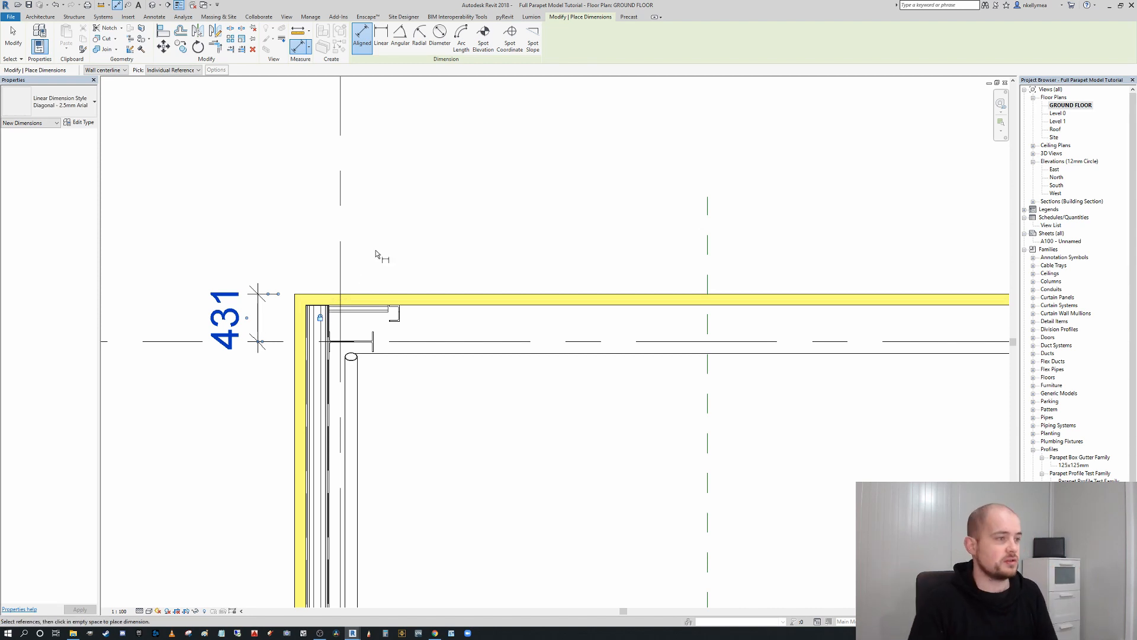
pyautogui.scroll(-5, 378, 261)
pyautogui.press('Escape')
pyautogui.press('Escape')
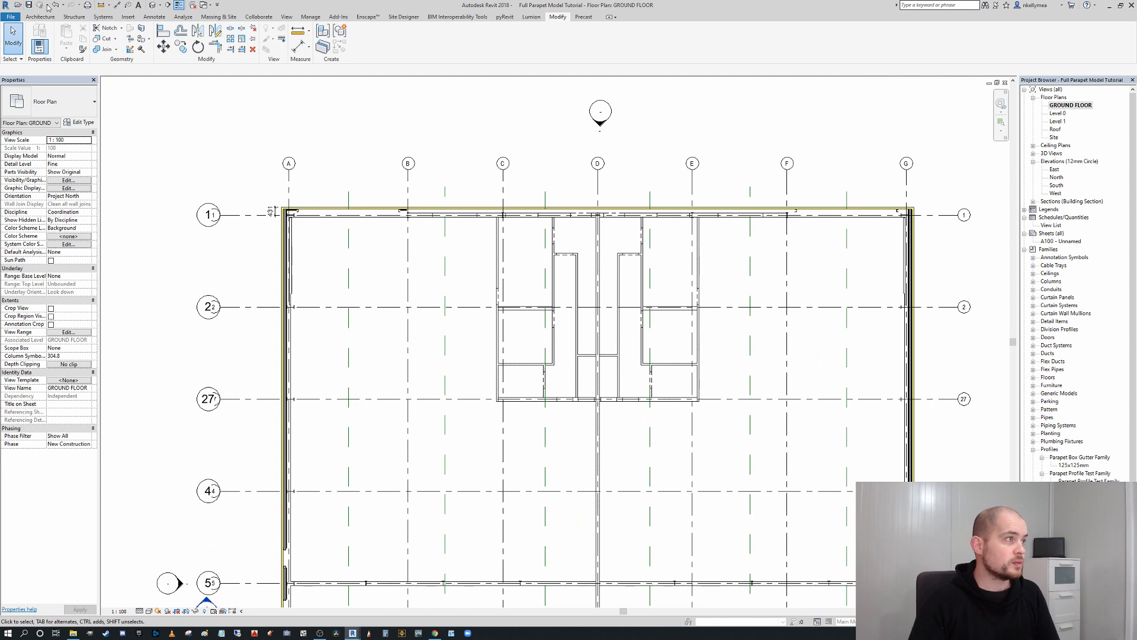
# Open the default 3D view and examine the internal parapet around the roof steel and the Kingspan Topdek roof over half the building
pyautogui.click(152, 5)
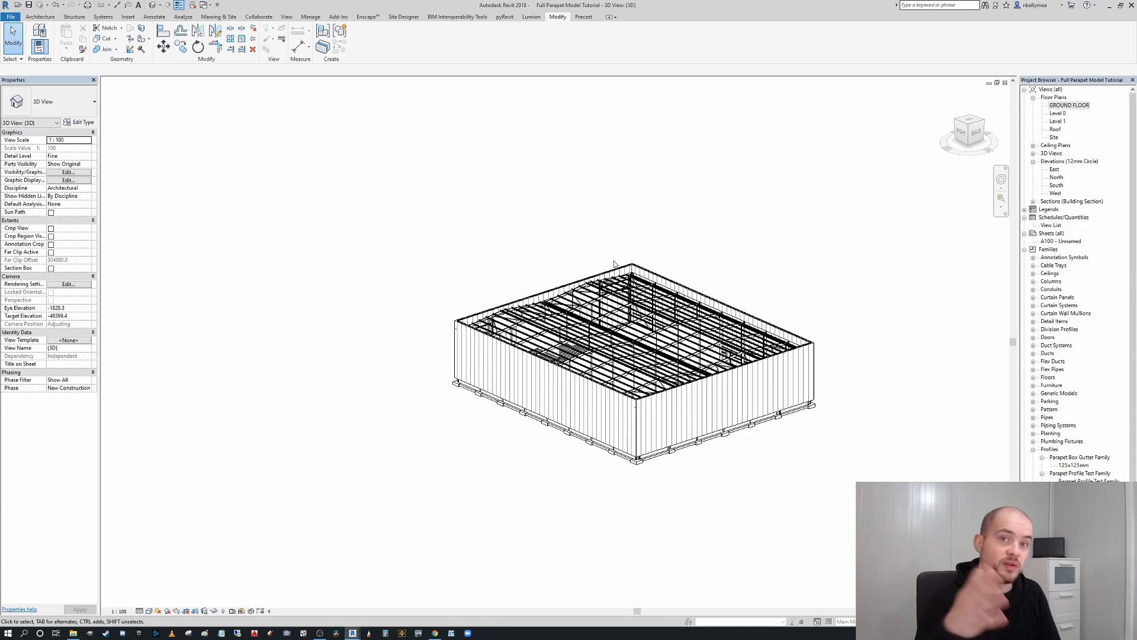
pyautogui.scroll(8, 614, 264)
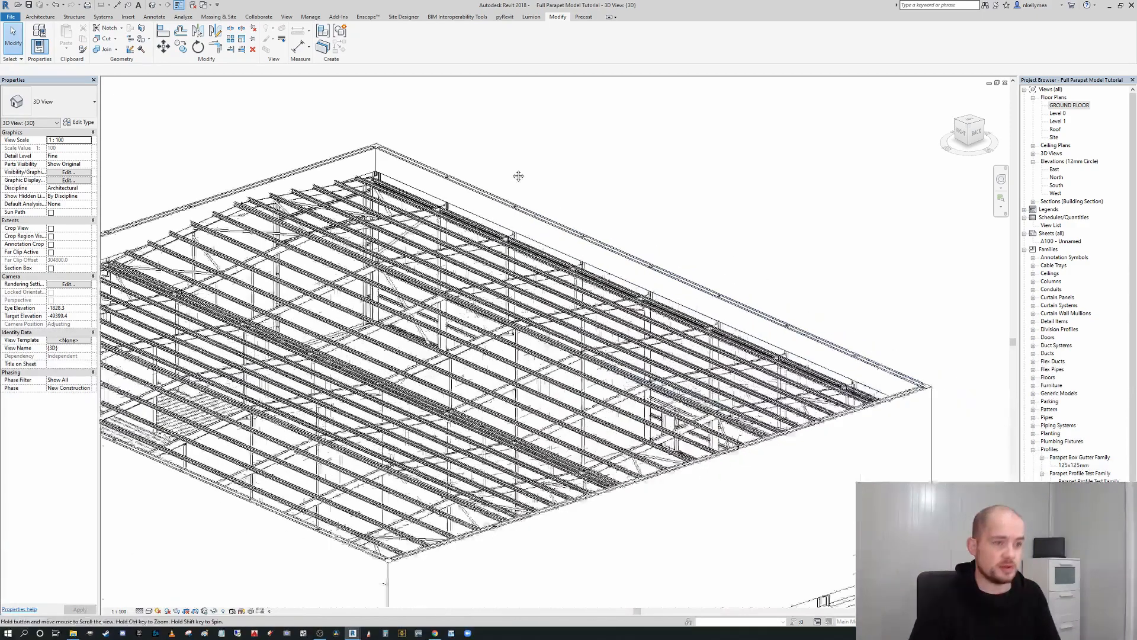
pyautogui.scroll(-6, 728, 228)
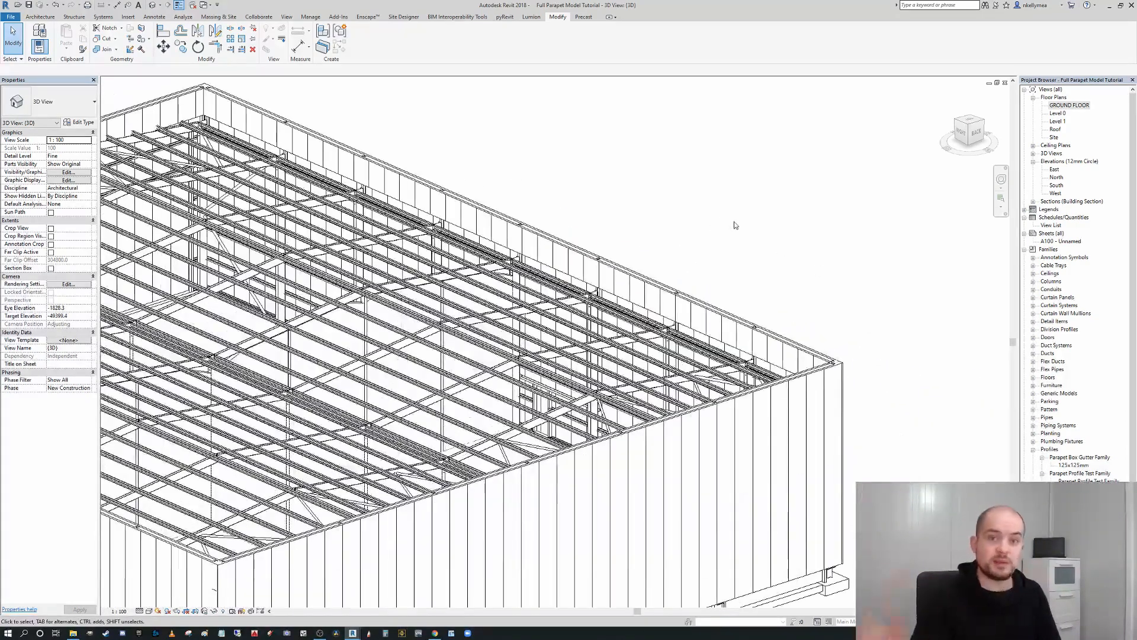
pyautogui.scroll(4, 794, 336)
pyautogui.scroll(-5, 800, 338)
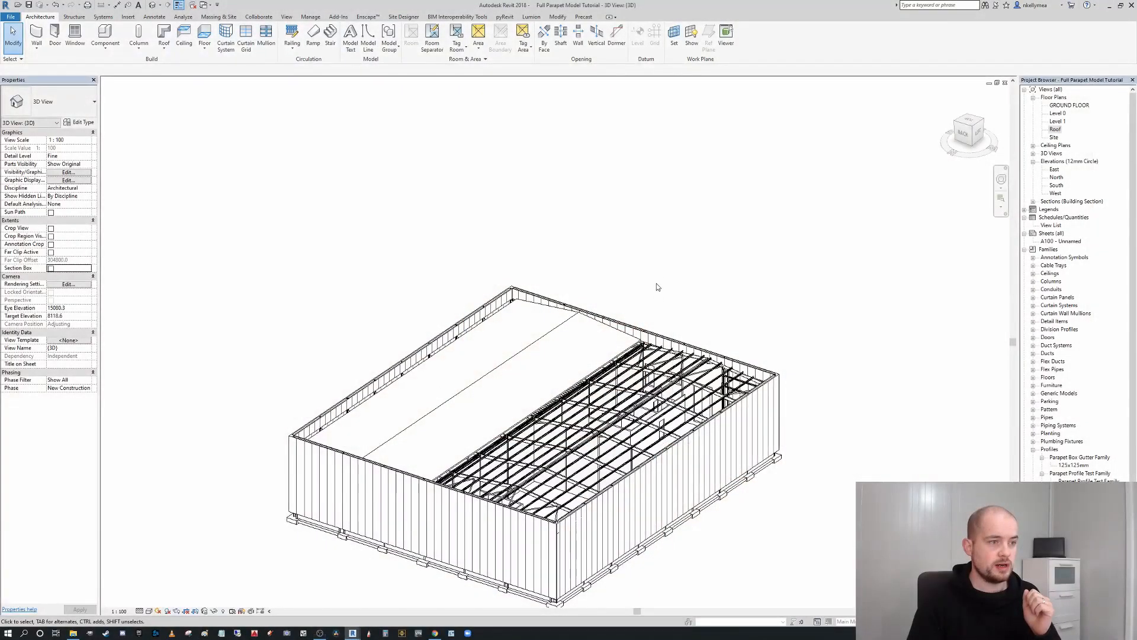
pyautogui.scroll(3, 656, 293)
pyautogui.click(555, 282)
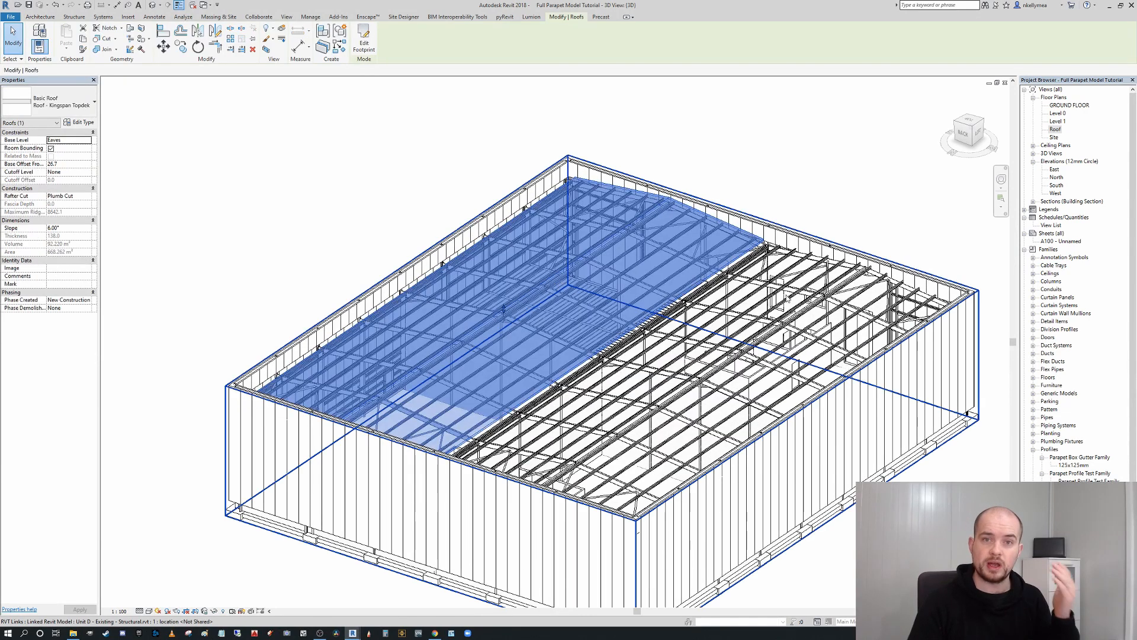
pyautogui.click(901, 165)
pyautogui.moveTo(809, 184); pyautogui.dragTo(761, 213, button='middle')
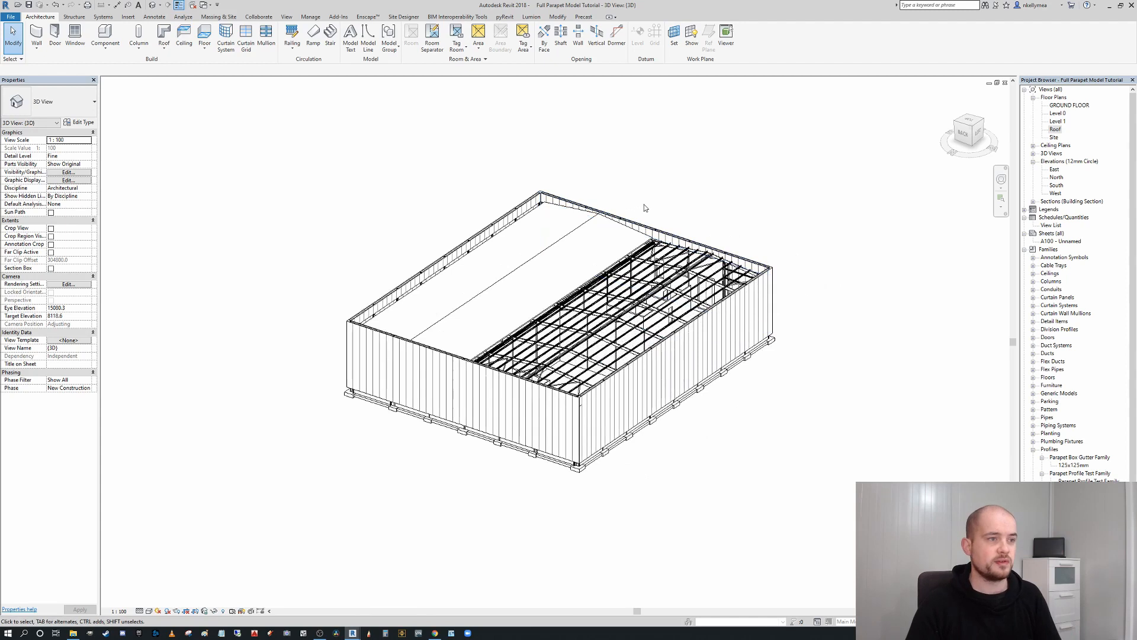
# Open the Roof plan, start a Roof by Footprint for the uncovered half and set its base level to Eaves
pyautogui.doubleClick(1055, 129)
pyautogui.moveTo(625, 217); pyautogui.dragTo(512, 198, button='middle')
pyautogui.scroll(2, 586, 219)
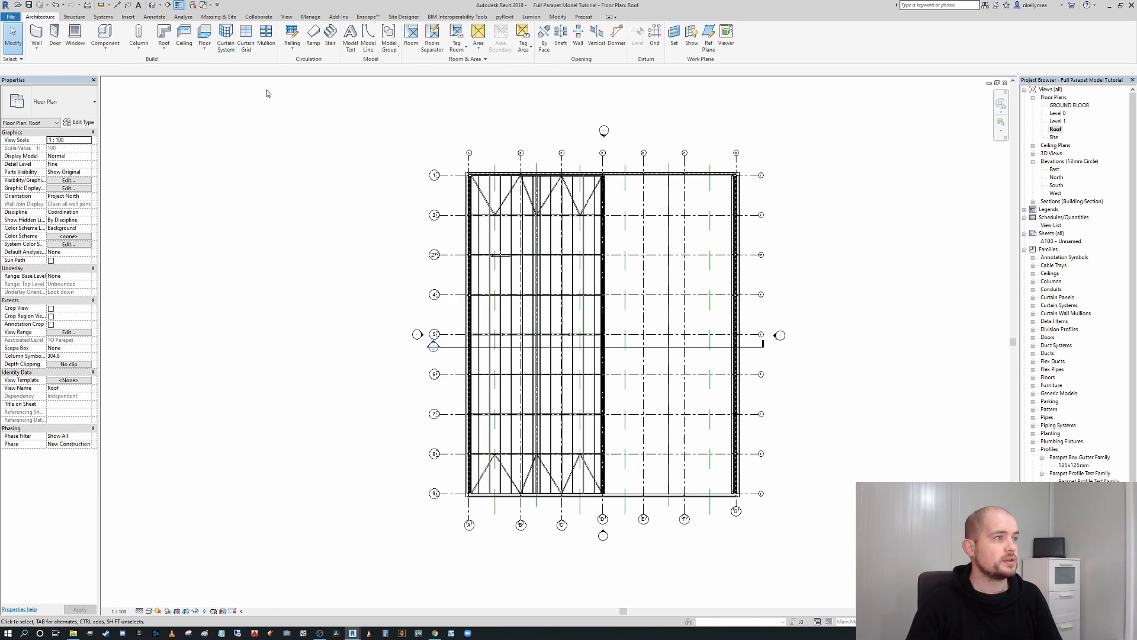
pyautogui.click(162, 51)
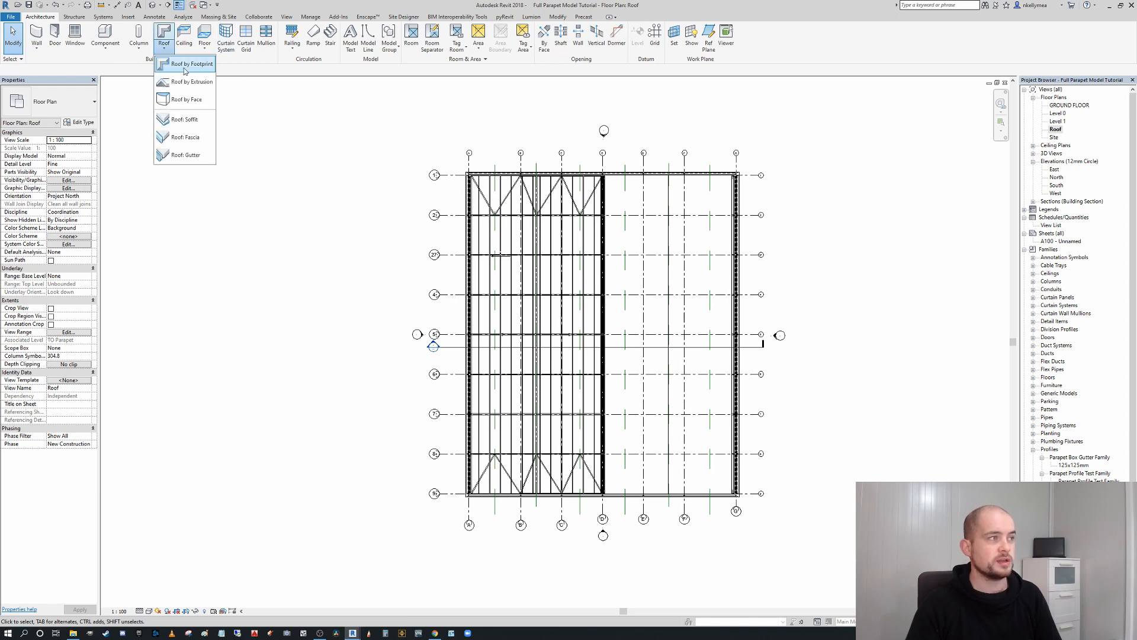
pyautogui.click(178, 69)
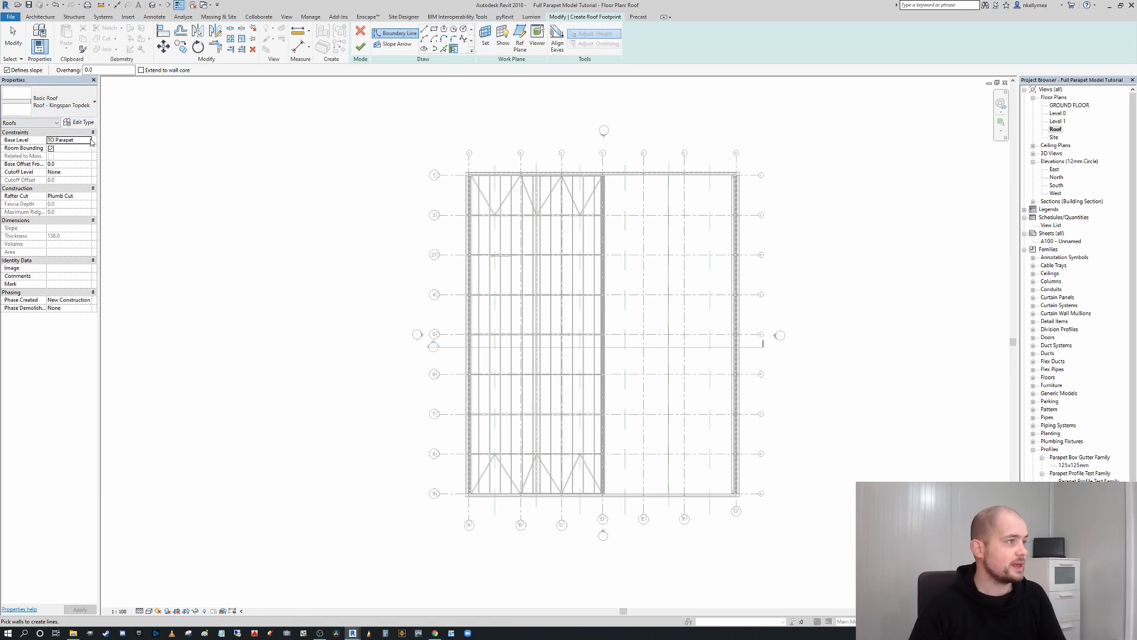
pyautogui.click(90, 141)
pyautogui.click(59, 147)
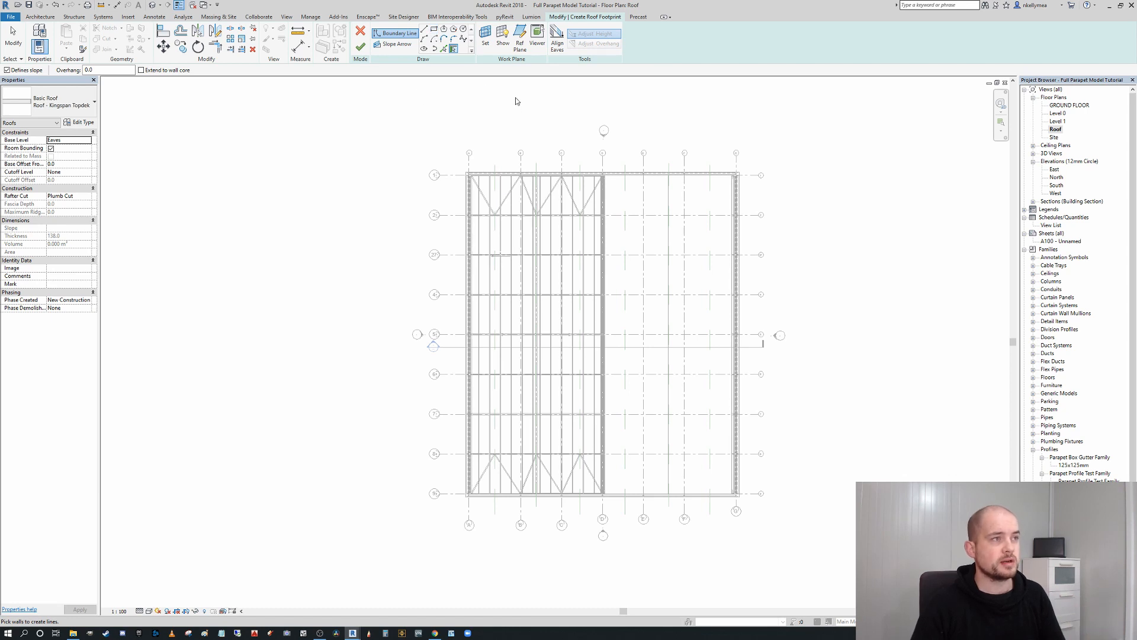
# Start a rectangular roof boundary from the parapet corner at A/1 with a 100 mm offset flipped to the inside
pyautogui.click(434, 31)
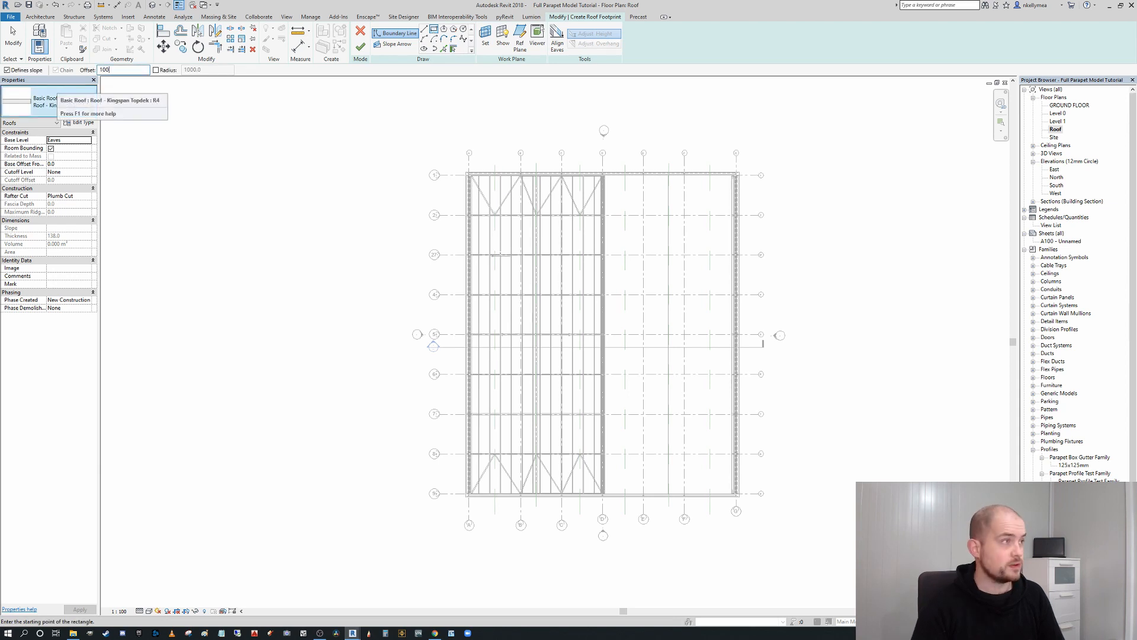
pyautogui.moveTo(301, 144); pyautogui.dragTo(259, 119, button='middle')
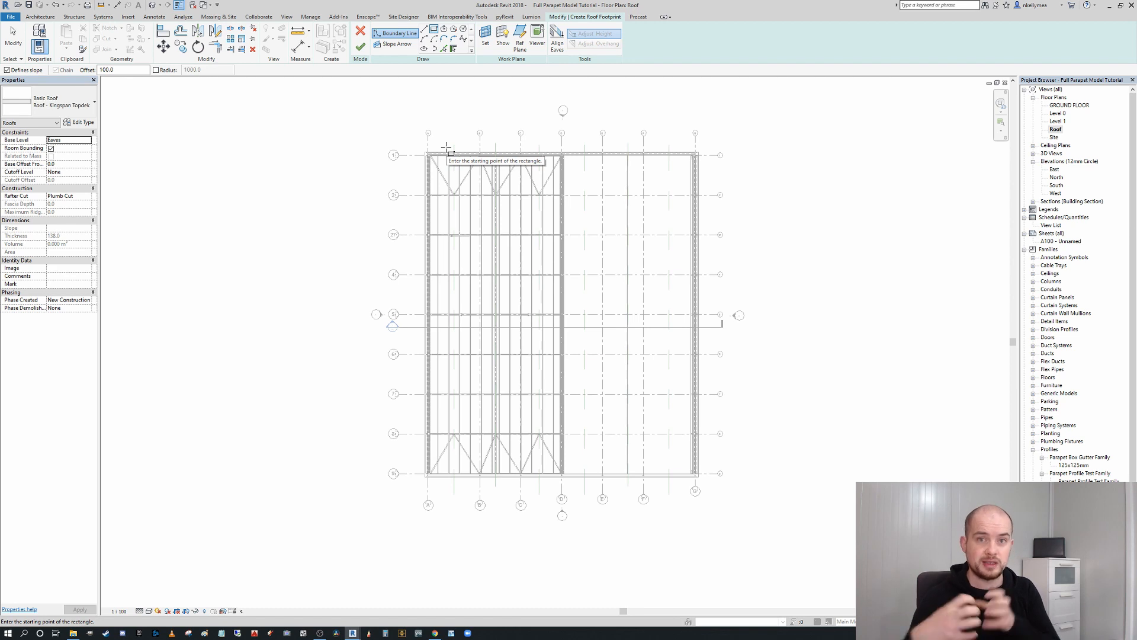
pyautogui.scroll(5, 437, 149)
pyautogui.scroll(5, 436, 148)
pyautogui.scroll(5, 356, 194)
pyautogui.click(309, 175)
pyautogui.scroll(-2, 470, 248)
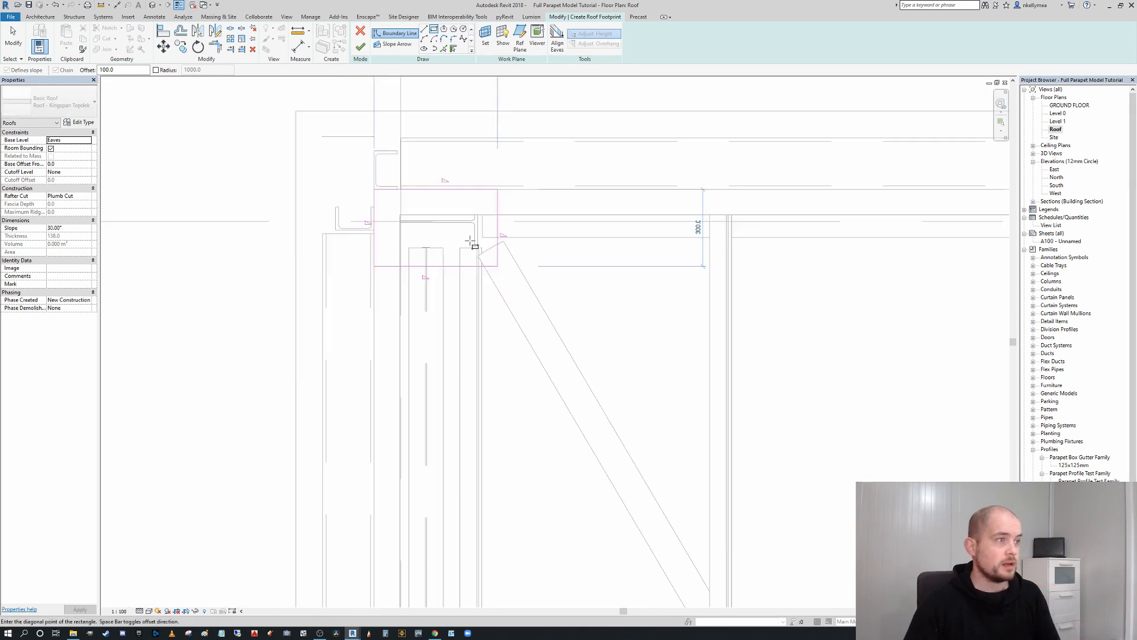
pyautogui.scroll(-5, 468, 240)
pyautogui.press('space')
# Complete the boundary rectangle at the parapet wall's face on grid D/9 and leave the drawing tool
pyautogui.scroll(-9, 625, 312)
pyautogui.moveTo(690, 347); pyautogui.dragTo(492, 119, button='middle')
pyautogui.scroll(-6, 582, 199)
pyautogui.moveTo(618, 366); pyautogui.dragTo(403, 29, button='middle')
pyautogui.scroll(6, 526, 362)
pyautogui.scroll(2, 493, 338)
pyautogui.scroll(6, 514, 419)
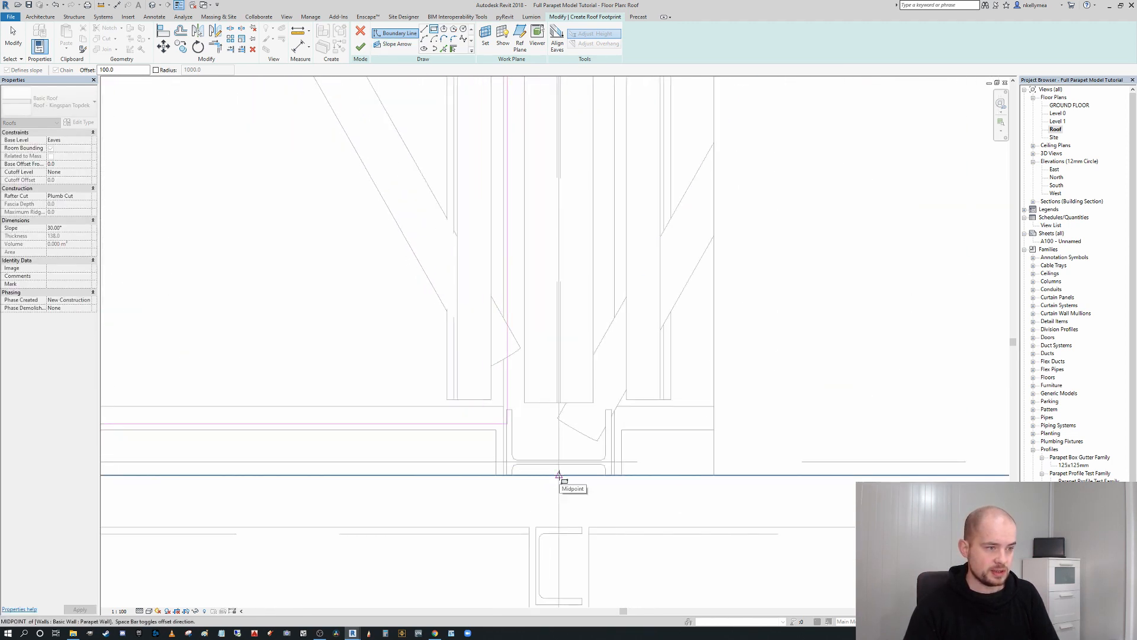
pyautogui.click(559, 475)
pyautogui.scroll(-12, 525, 406)
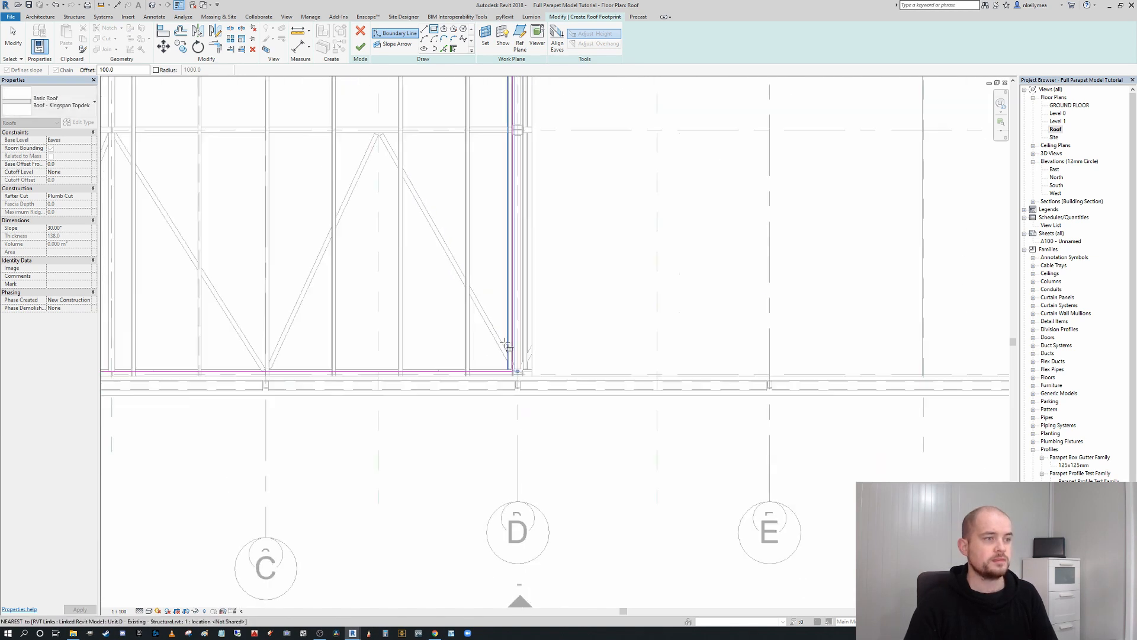
pyautogui.scroll(6, 490, 285)
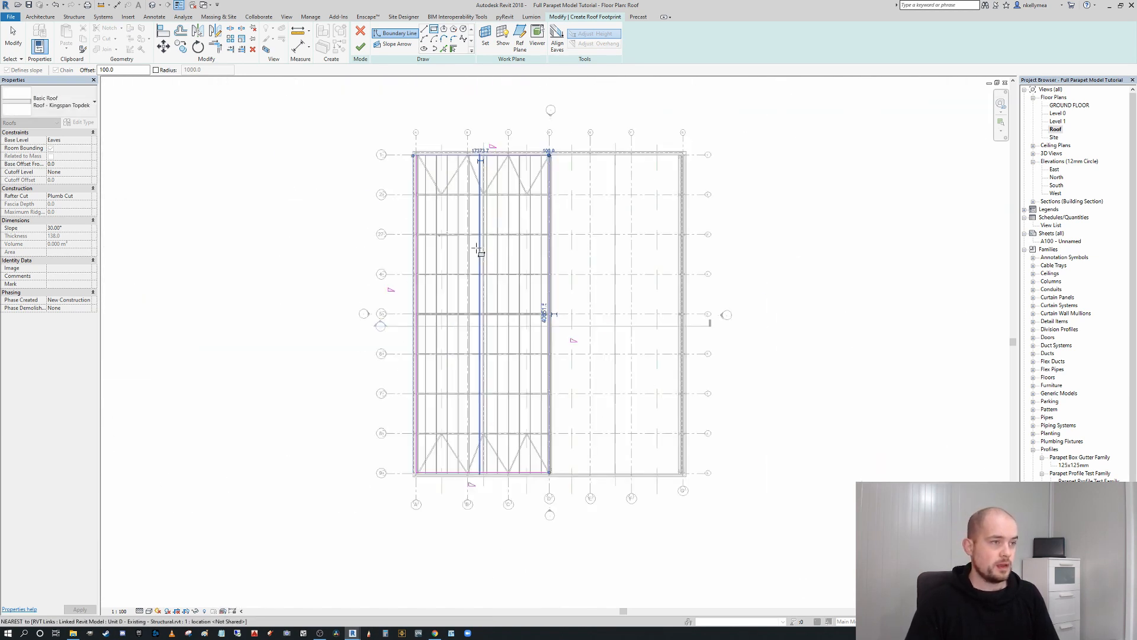
pyautogui.press('Escape')
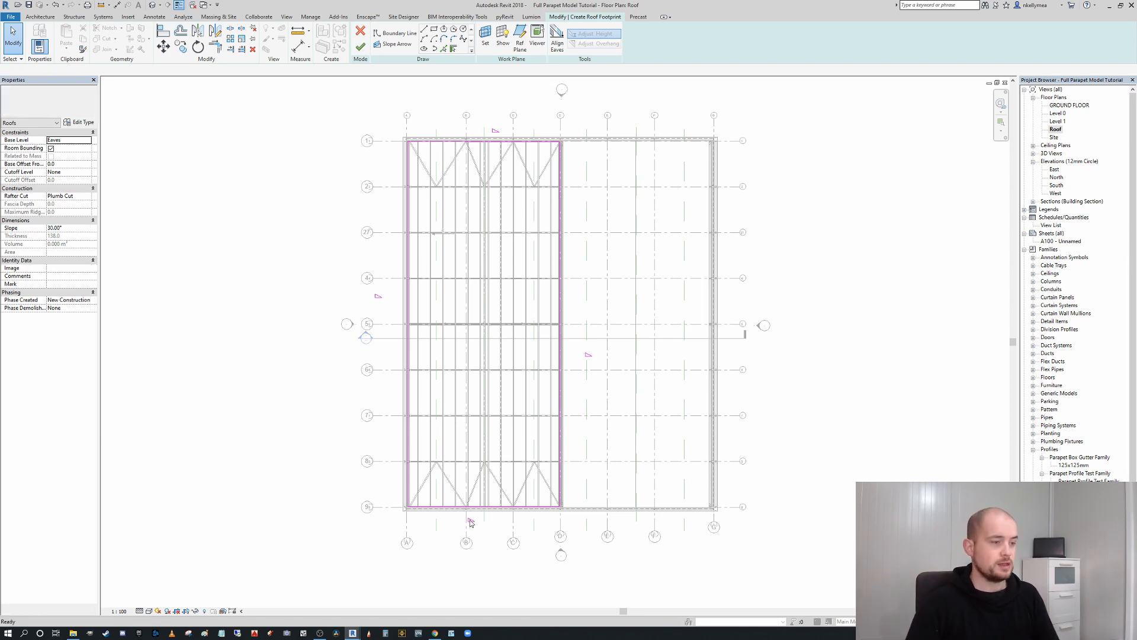
# Turn off slope definition for the boundary lines along grids 1 and 9, and set the two long sides' slope to 6°
pyautogui.moveTo(502, 162); pyautogui.dragTo(493, 132)
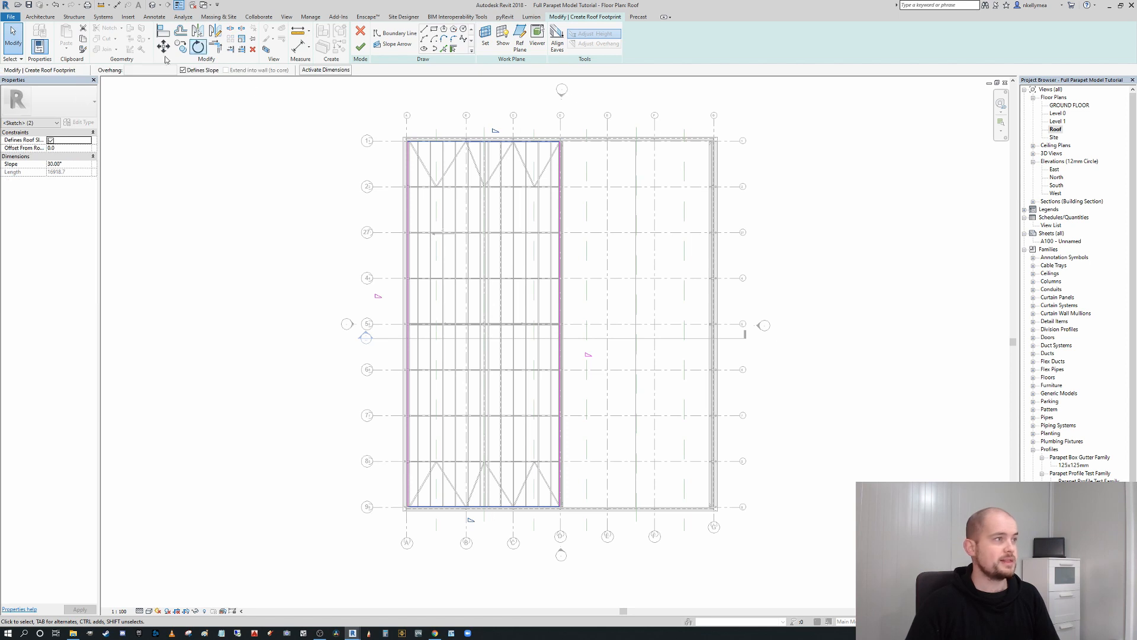
pyautogui.click(51, 140)
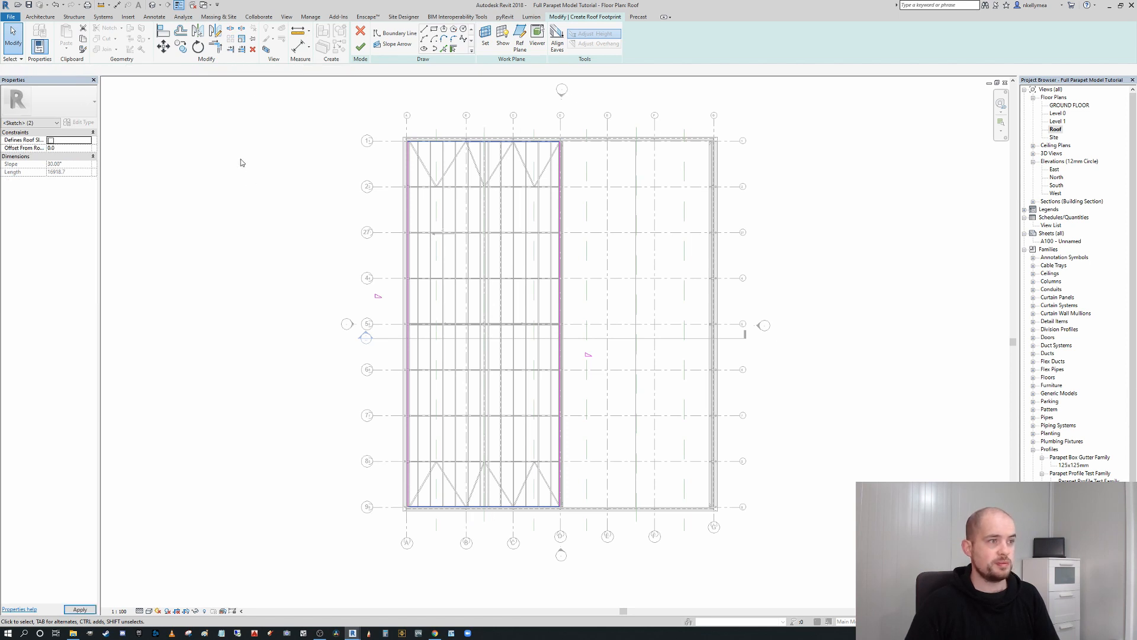
pyautogui.click(503, 291)
pyautogui.moveTo(364, 267); pyautogui.dragTo(364, 267)
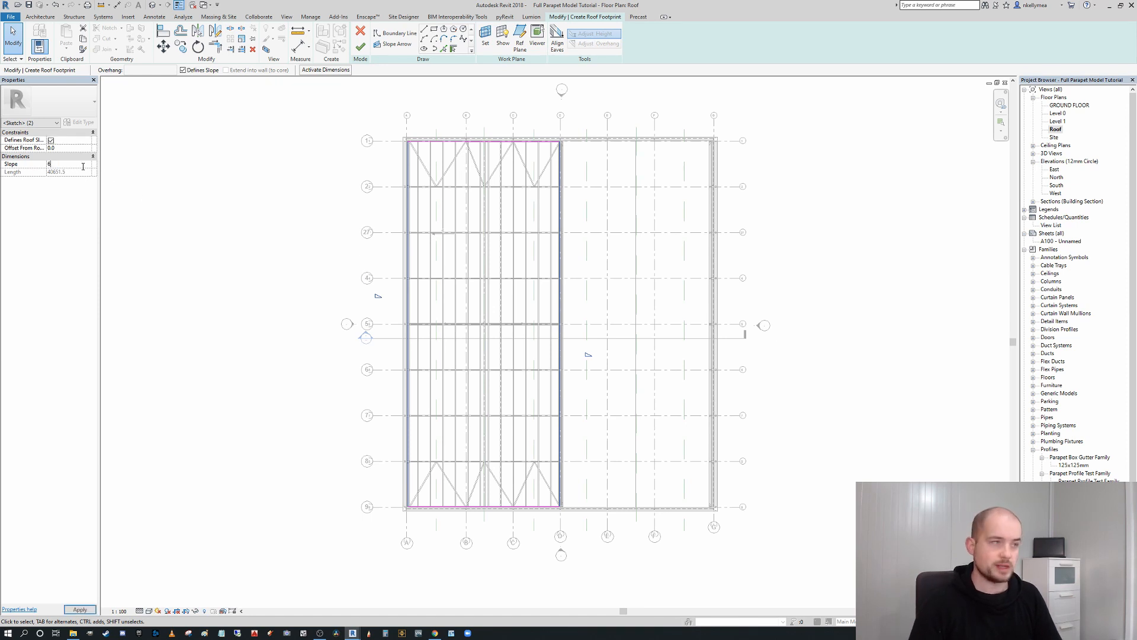
pyautogui.click(282, 198)
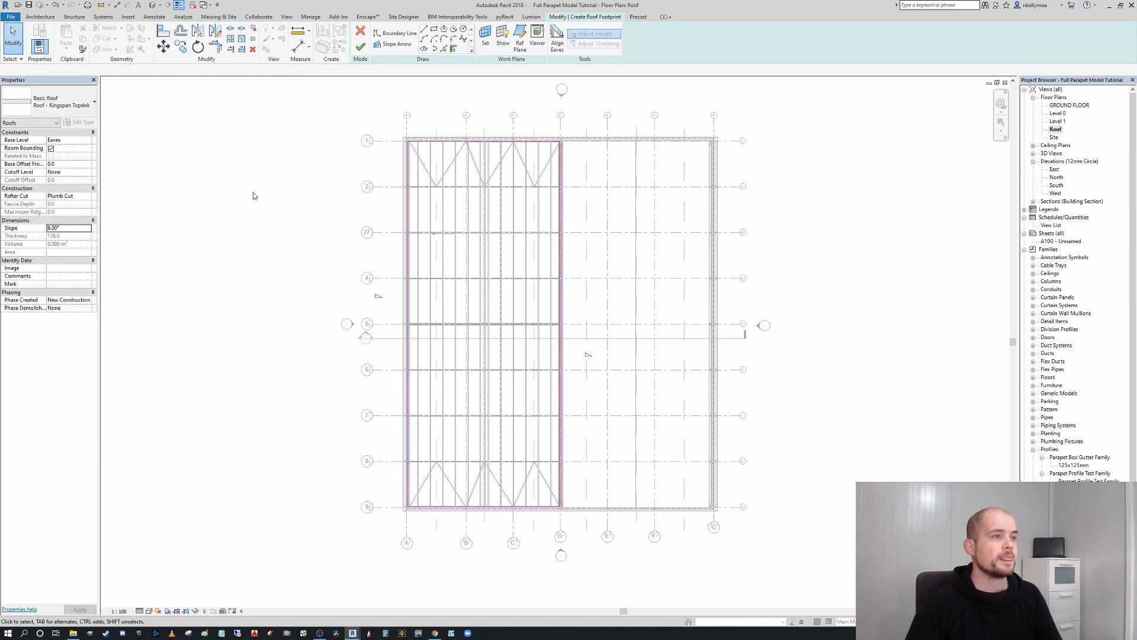
# Add an aligned dimension between grid A and the adjacent roof boundary line, placed beyond the cladding at grid 1
pyautogui.scroll(2, 282, 112)
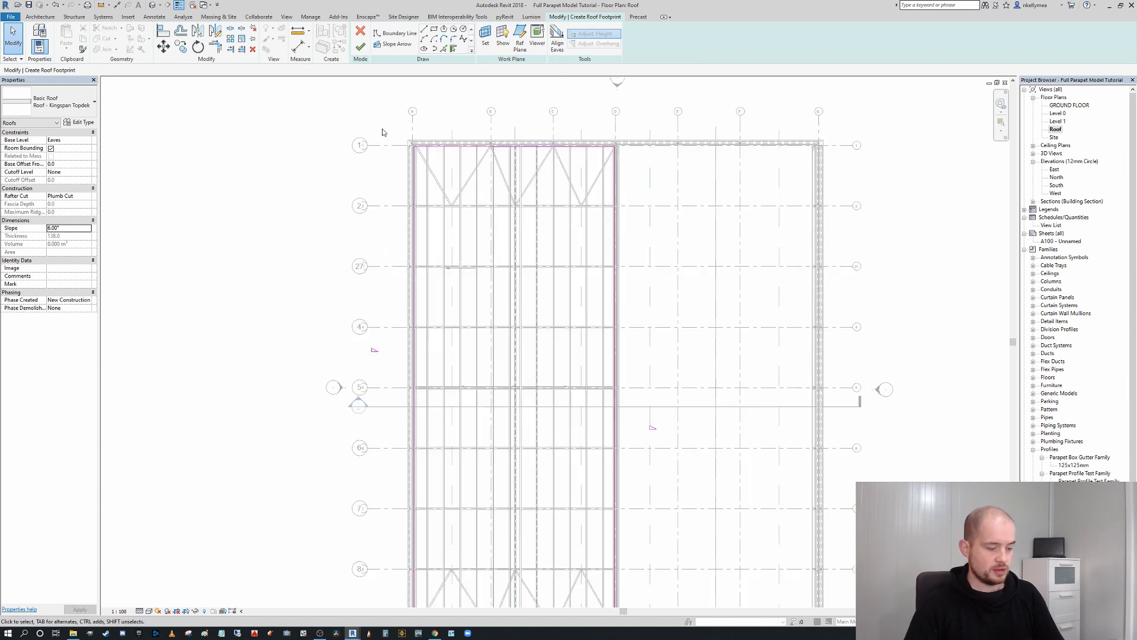
pyautogui.press('d')
pyautogui.press('i')
pyautogui.scroll(5, 401, 147)
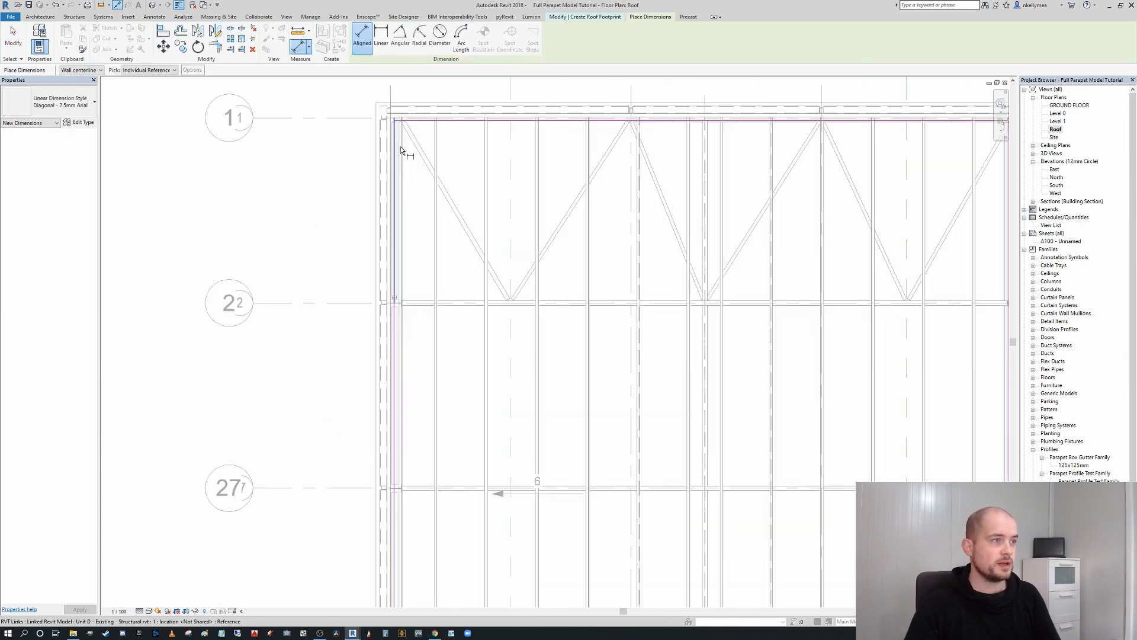
pyautogui.scroll(4, 396, 320)
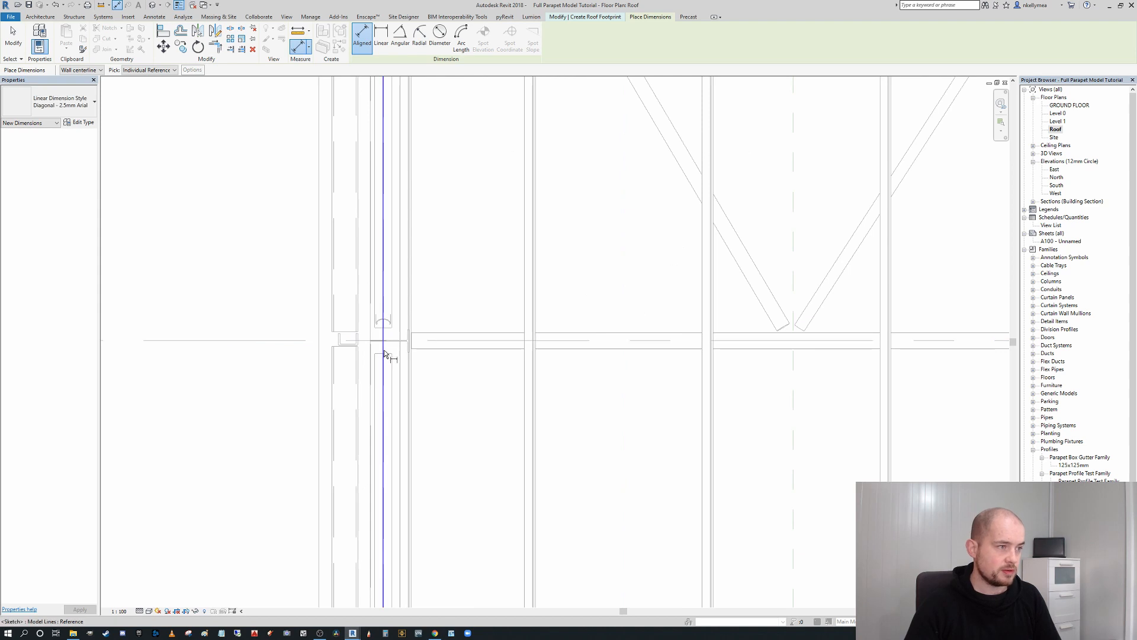
pyautogui.scroll(4, 384, 350)
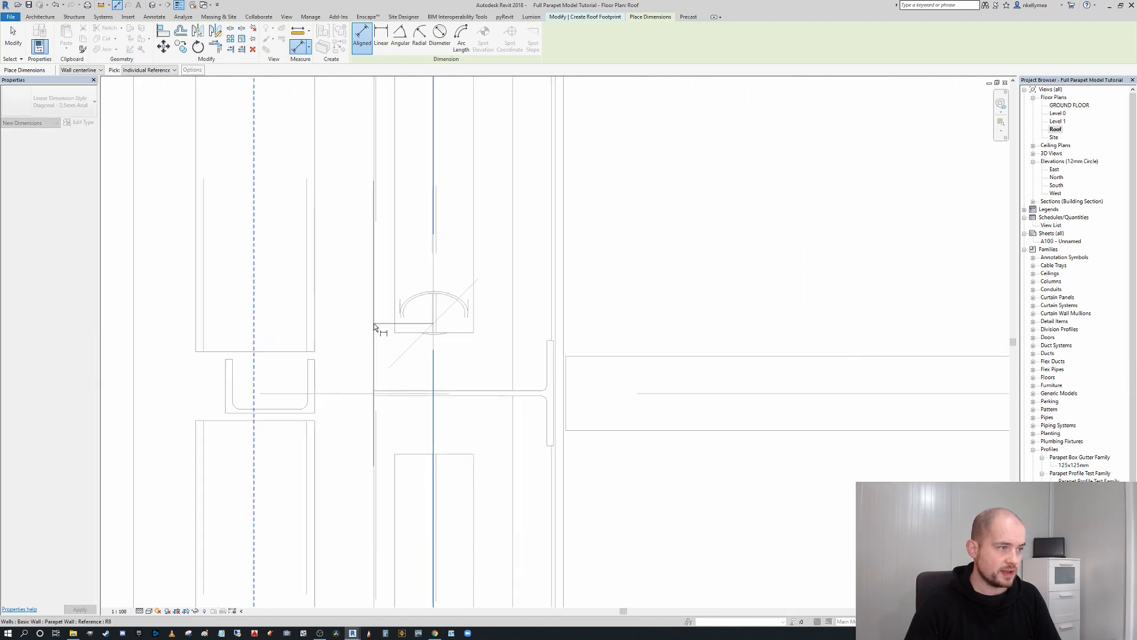
pyautogui.scroll(-5, 374, 322)
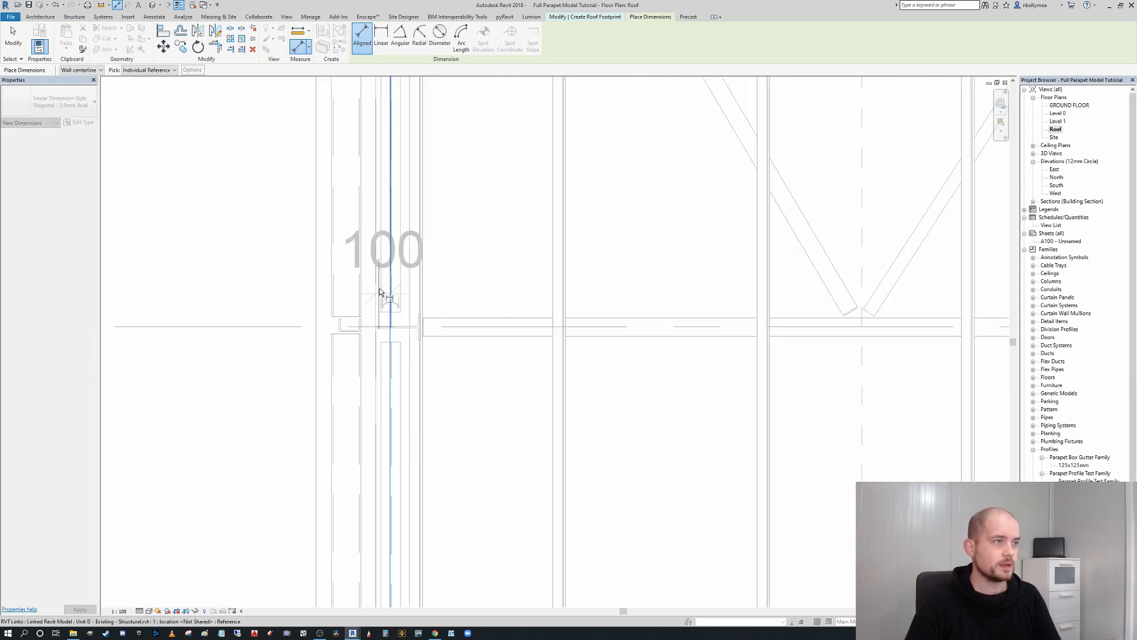
pyautogui.moveTo(382, 234)
pyautogui.mouseDown(button='middle')
pyautogui.moveTo(373, 394)
pyautogui.moveTo(397, 368)
pyautogui.moveTo(381, 488)
pyautogui.moveTo(401, 403)
pyautogui.moveTo(381, 247)
pyautogui.mouseUp(button='middle')
pyautogui.scroll(4, 378, 397)
pyautogui.click(395, 368)
pyautogui.scroll(-2, 398, 367)
pyautogui.scroll(4, 341, 231)
pyautogui.click(341, 211)
pyautogui.scroll(-3, 379, 219)
pyautogui.moveTo(392, 217); pyautogui.dragTo(395, 486, button='middle')
pyautogui.click(499, 227)
# Add an aligned dimension between grid D and the adjacent roof boundary line near grid 1, and leave the dimension command
pyautogui.scroll(-6, 470, 256)
pyautogui.moveTo(528, 254); pyautogui.dragTo(396, 196, button='middle')
pyautogui.scroll(-3, 395, 196)
pyautogui.scroll(1, 930, 243)
pyautogui.moveTo(929, 244); pyautogui.dragTo(672, 225, button='middle')
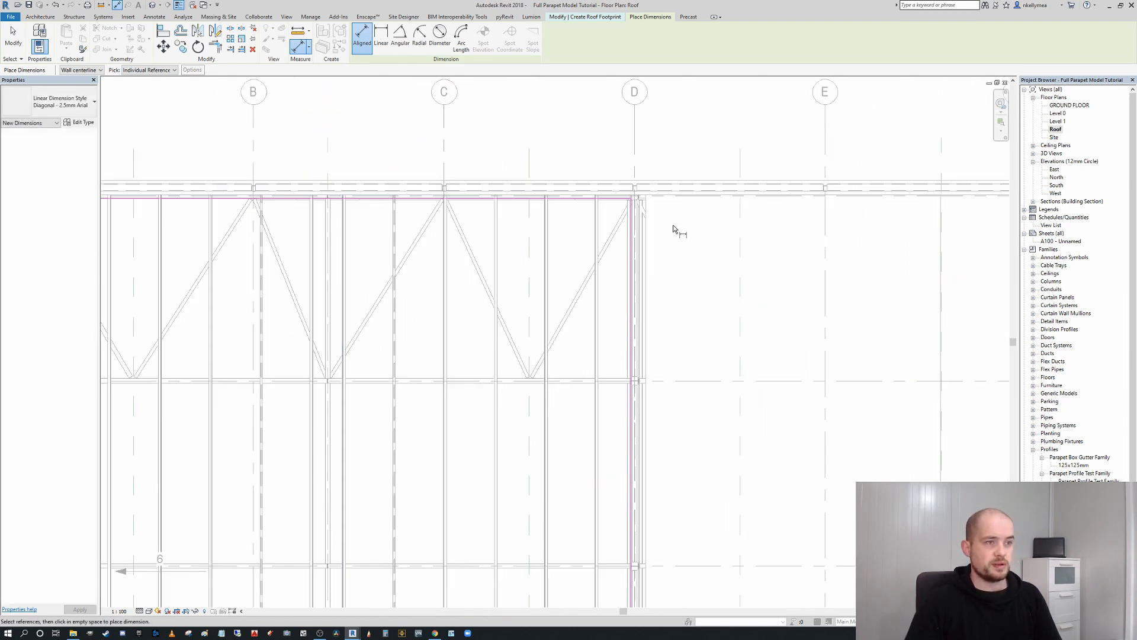
pyautogui.scroll(2, 673, 225)
pyautogui.click(601, 190)
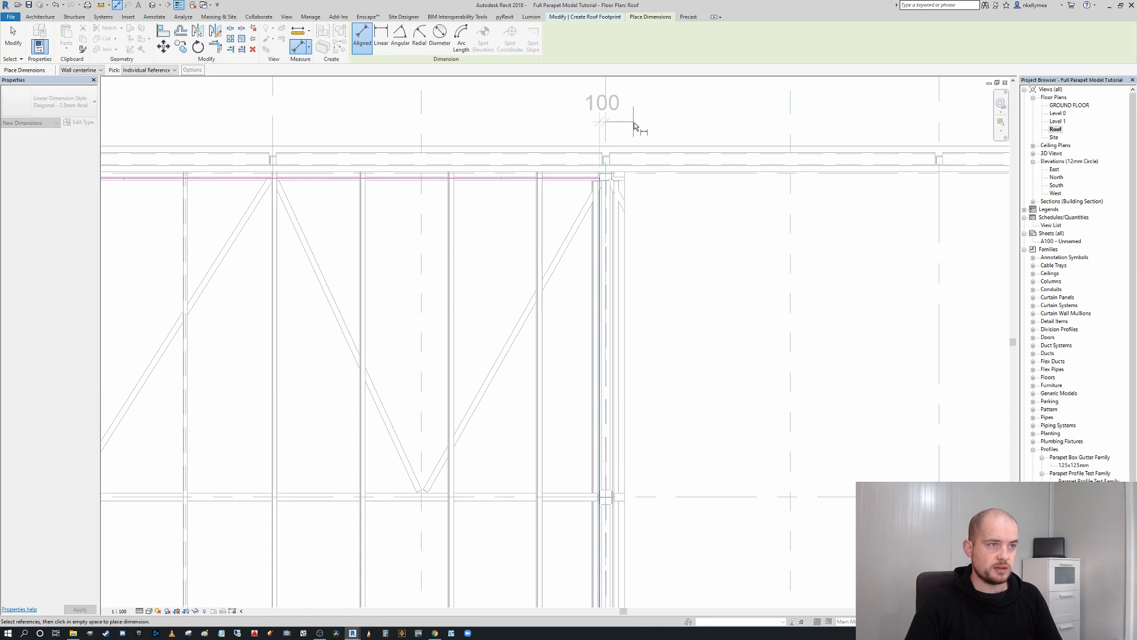
pyautogui.click(634, 125)
pyautogui.scroll(-5, 642, 126)
pyautogui.press('Escape')
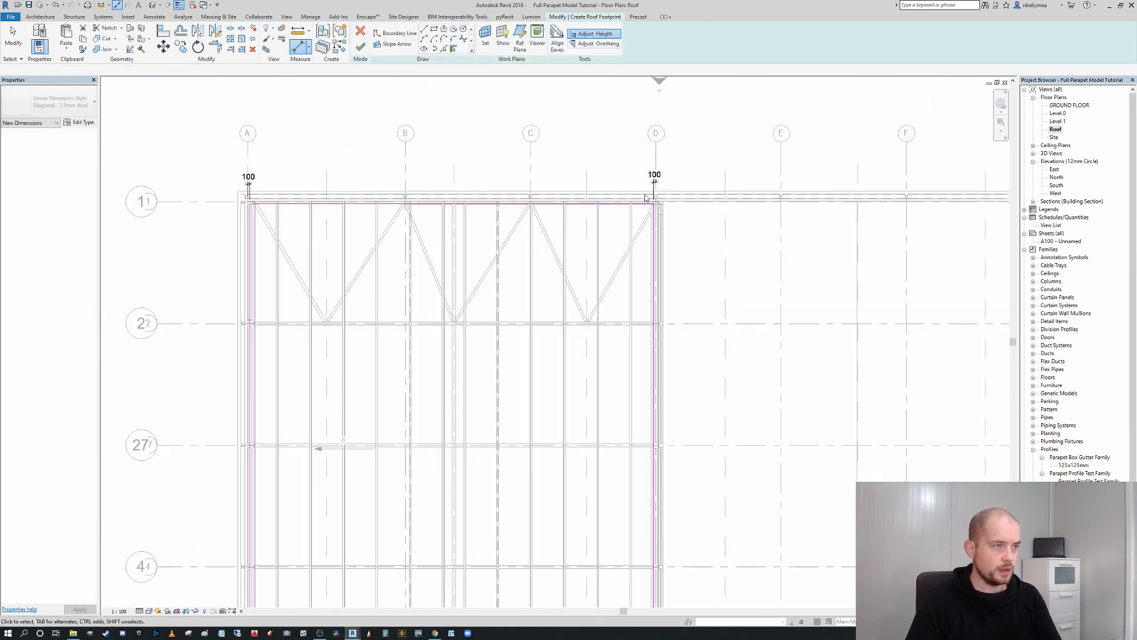
pyautogui.press('Escape')
# Set the roof boundary line's distance from grid D to 300 mm
pyautogui.moveTo(644, 202); pyautogui.dragTo(616, 246, button='middle')
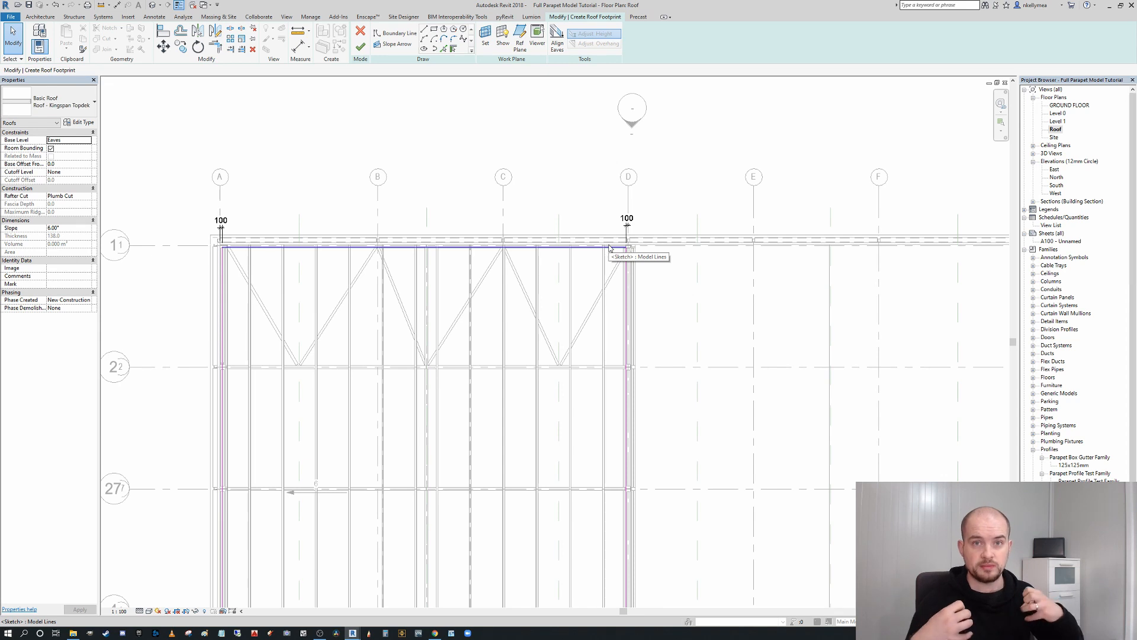
pyautogui.scroll(3, 592, 255)
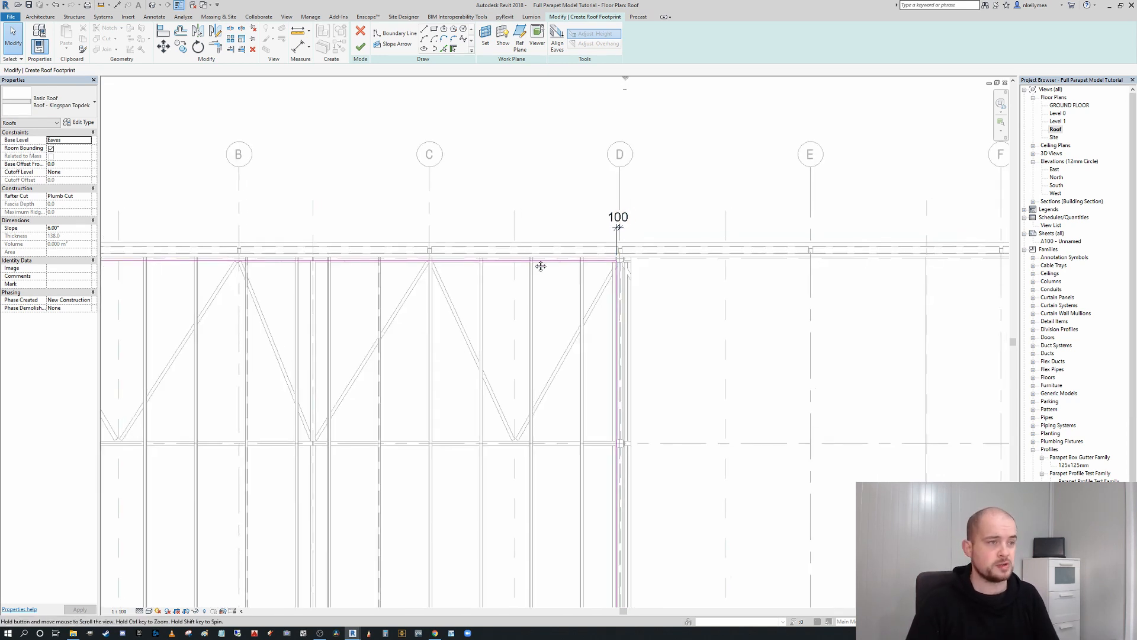
pyautogui.click(548, 314)
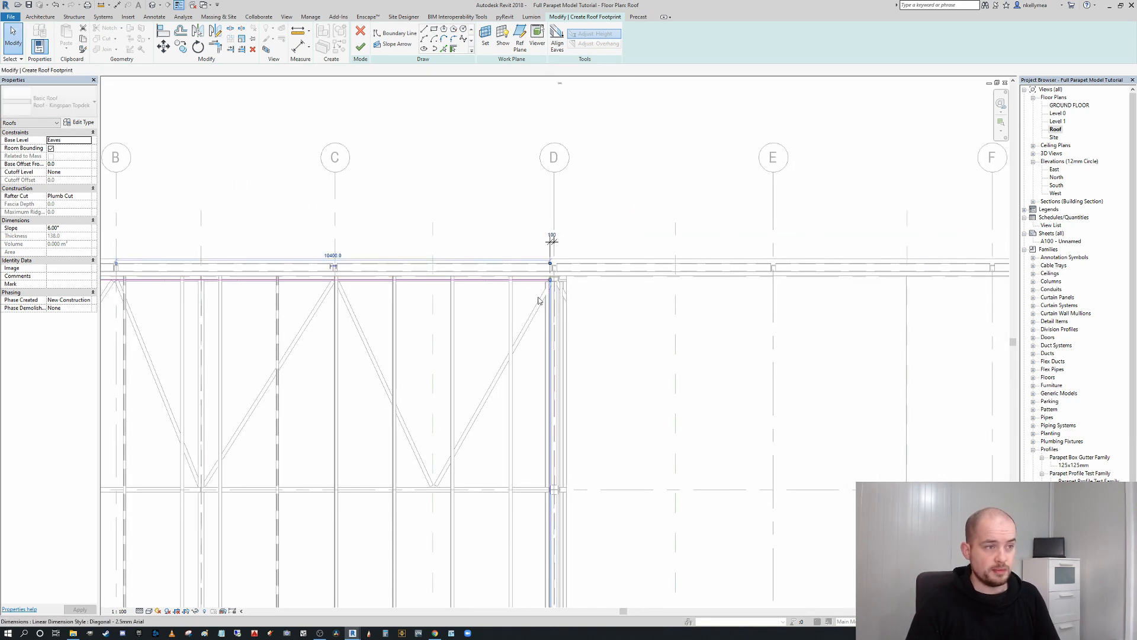
pyautogui.scroll(2, 538, 234)
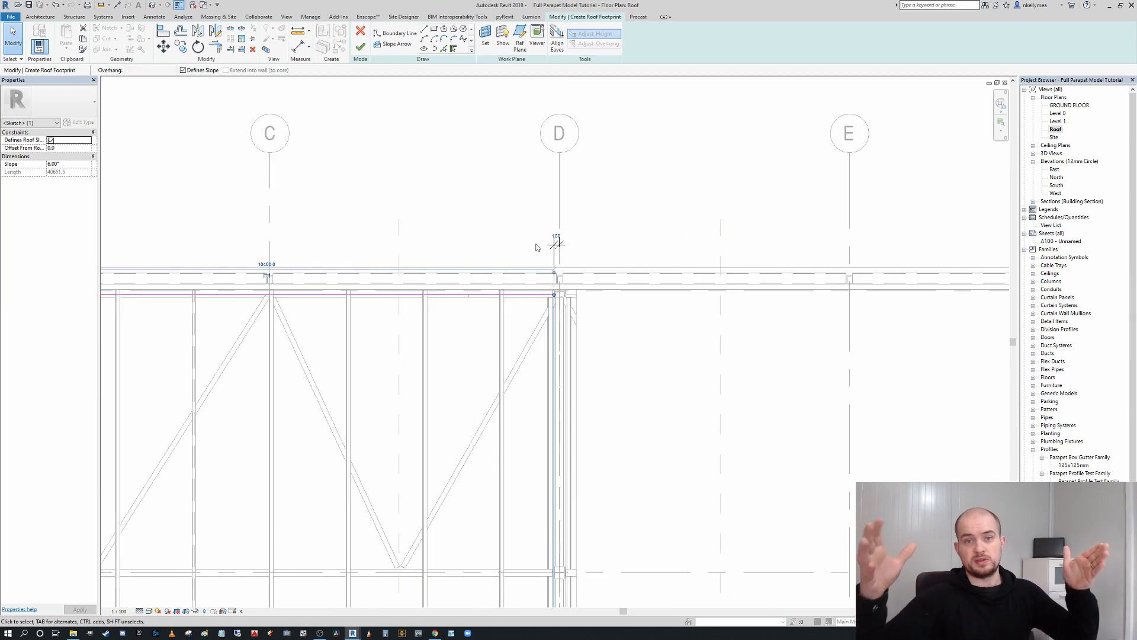
pyautogui.scroll(2, 550, 289)
pyautogui.click(560, 208)
pyautogui.write('300')
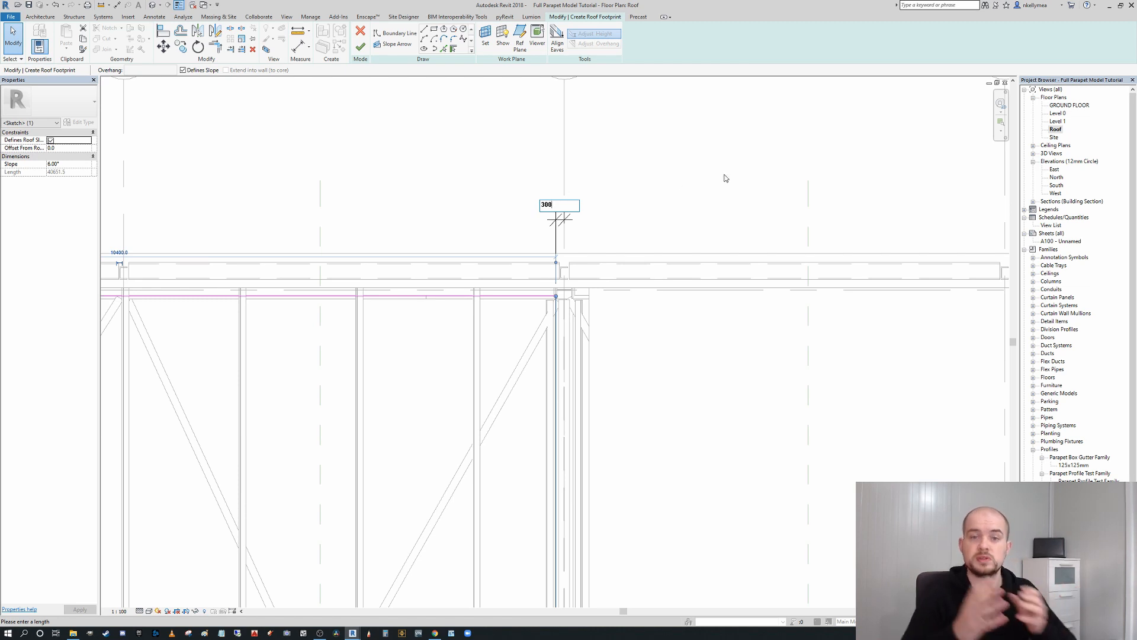
pyautogui.press('Return')
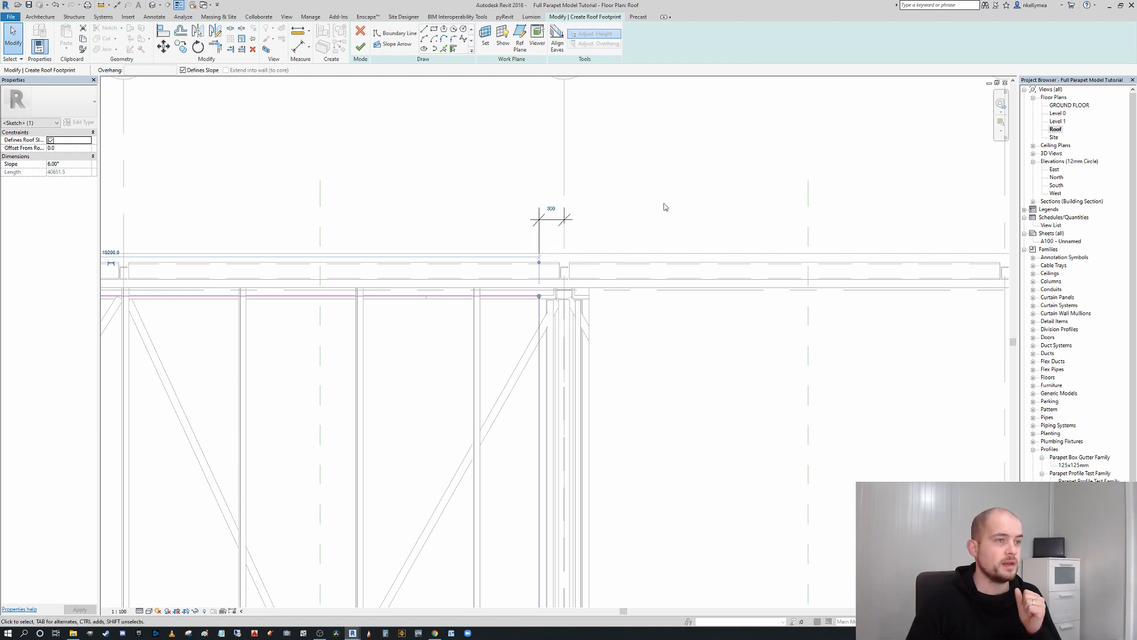
pyautogui.click(552, 223)
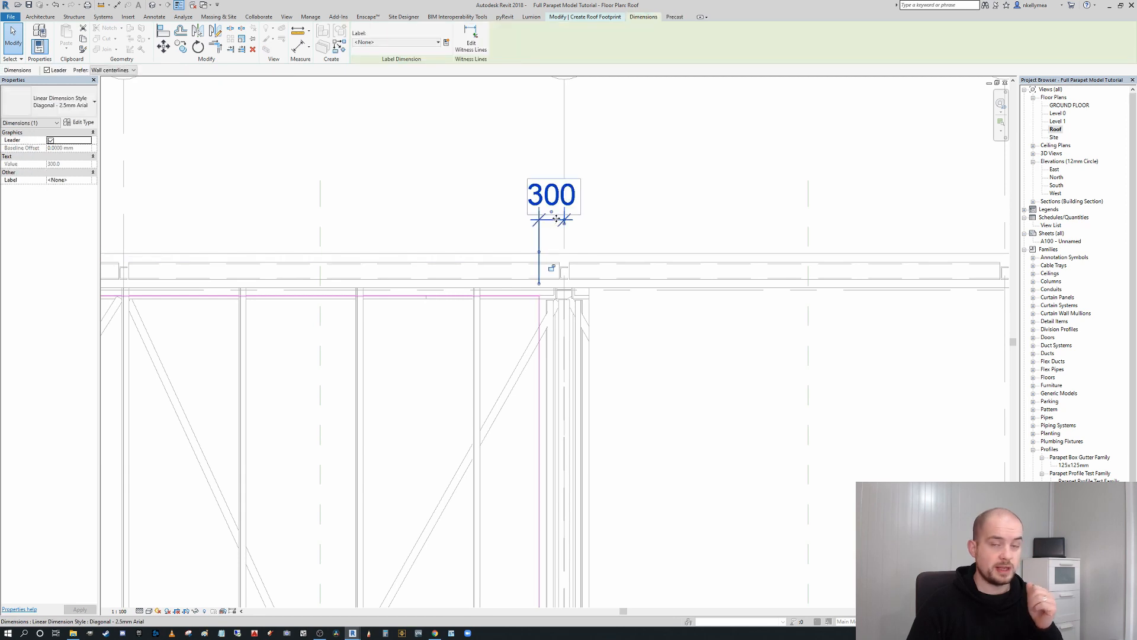
# Set the roof boundary line's distance from grid A to 550 mm
pyautogui.scroll(-7, 435, 230)
pyautogui.moveTo(436, 228); pyautogui.dragTo(822, 203, button='middle')
pyautogui.scroll(6, 468, 215)
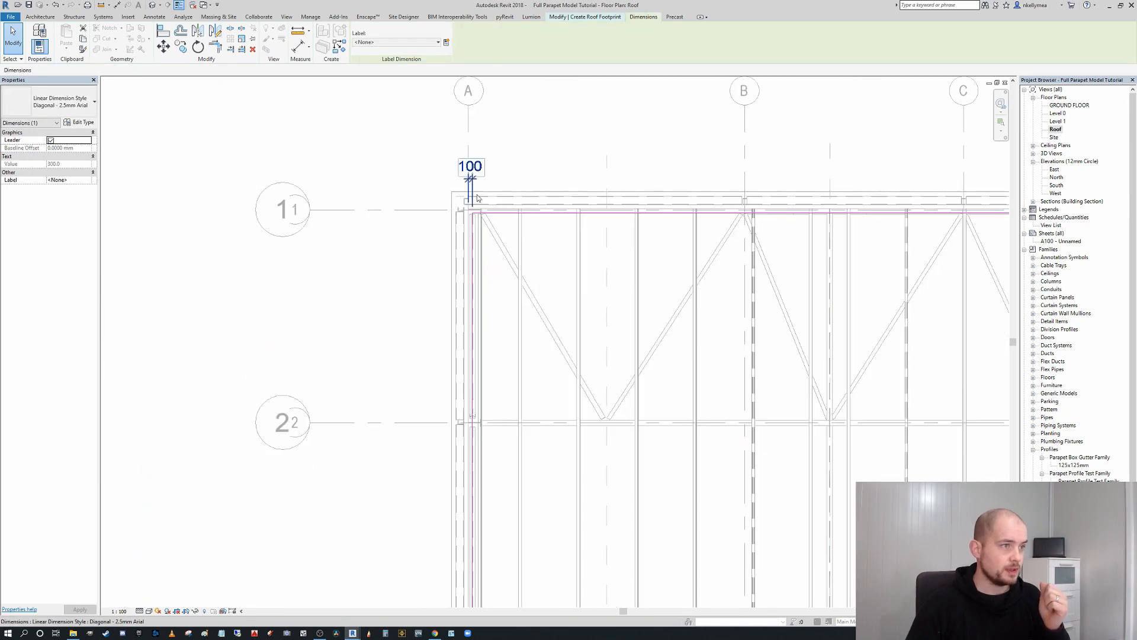
pyautogui.click(473, 243)
pyautogui.moveTo(482, 181); pyautogui.dragTo(480, 272, button='middle')
pyautogui.scroll(3, 467, 236)
pyautogui.click(461, 241)
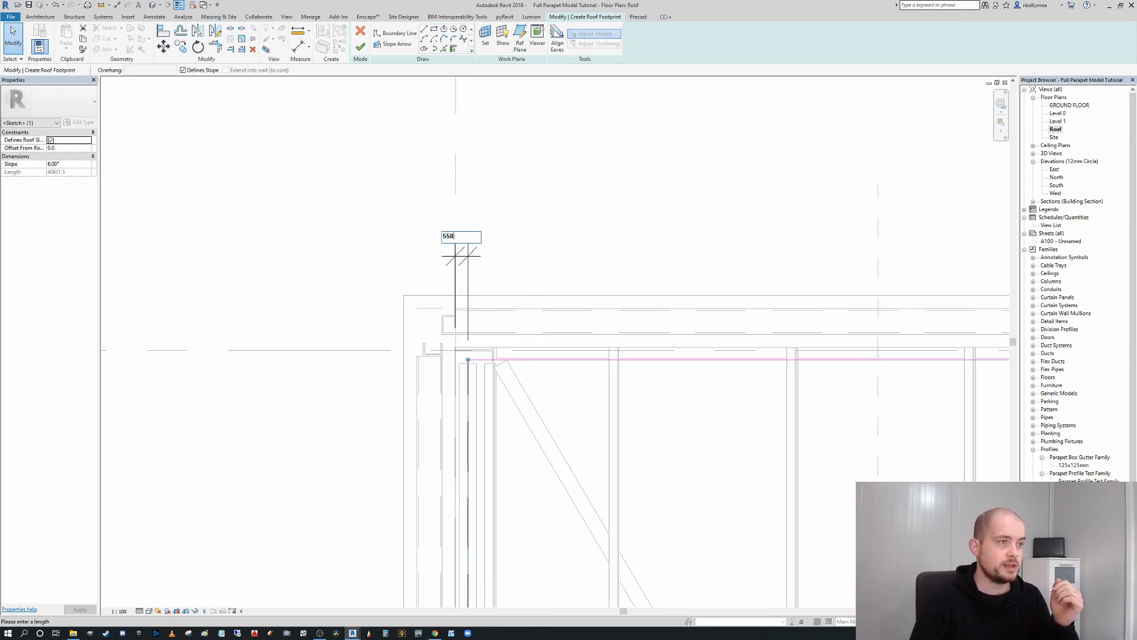
pyautogui.press('Return')
pyautogui.scroll(-1, 568, 210)
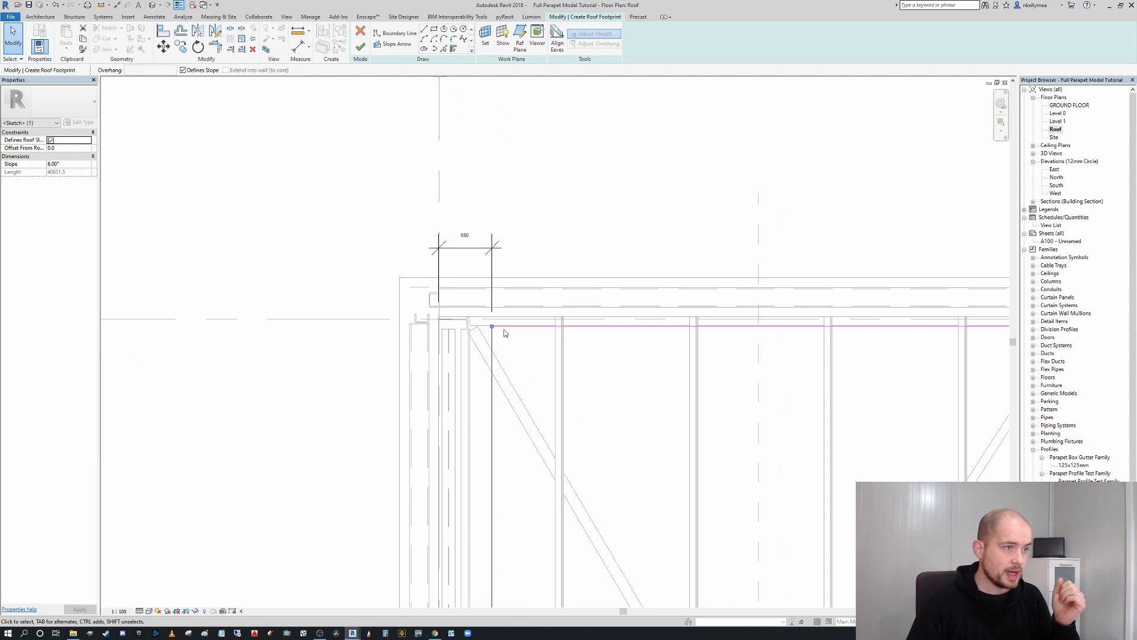
# Lock the 550 mm dimension between grid A and the roof boundary line
pyautogui.click(464, 256)
pyautogui.scroll(-1, 465, 257)
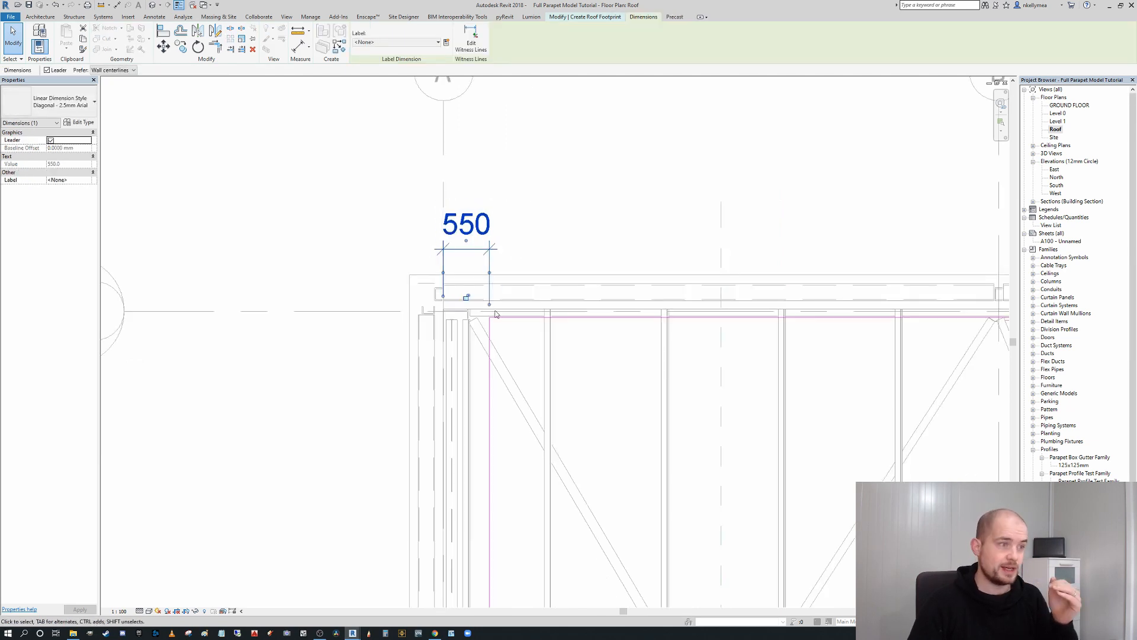
pyautogui.click(466, 297)
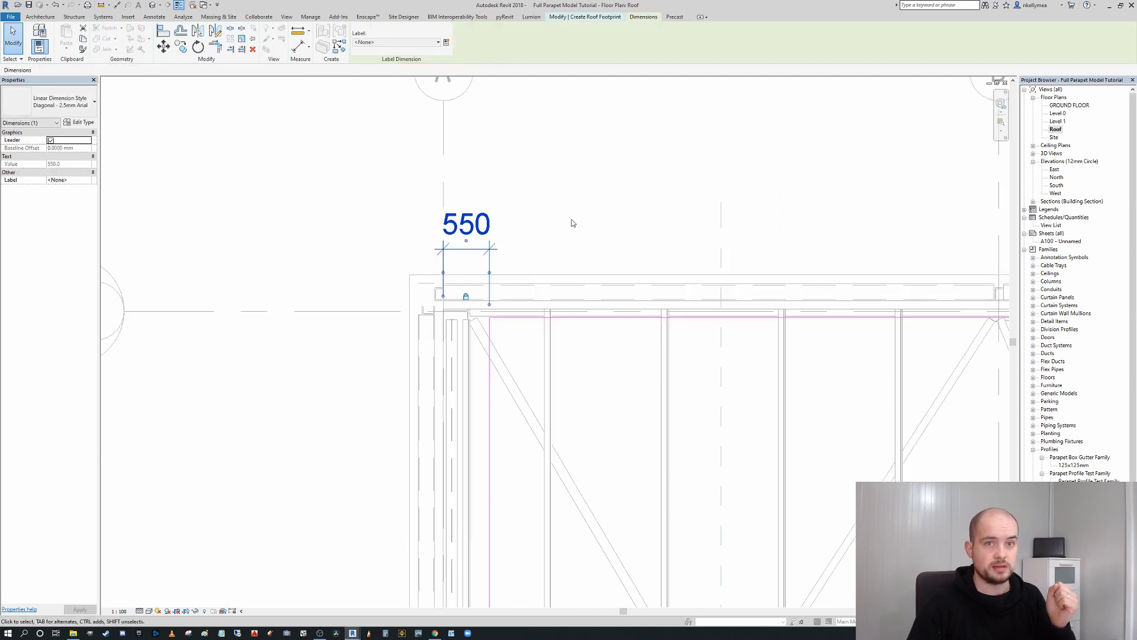
pyautogui.scroll(-2, 573, 213)
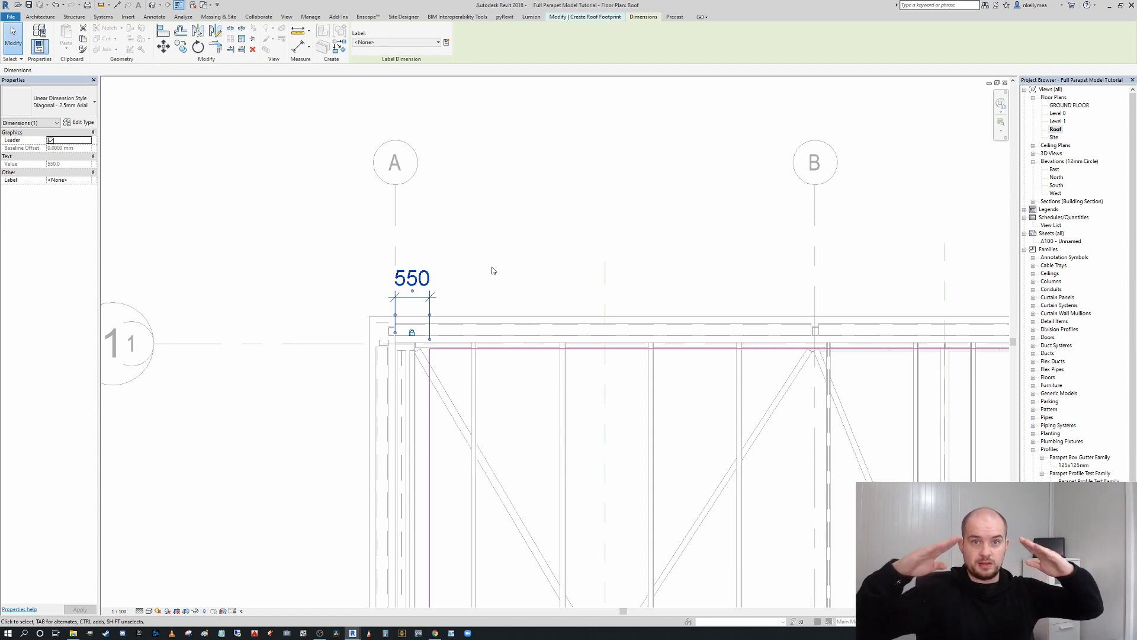
pyautogui.scroll(-2, 491, 270)
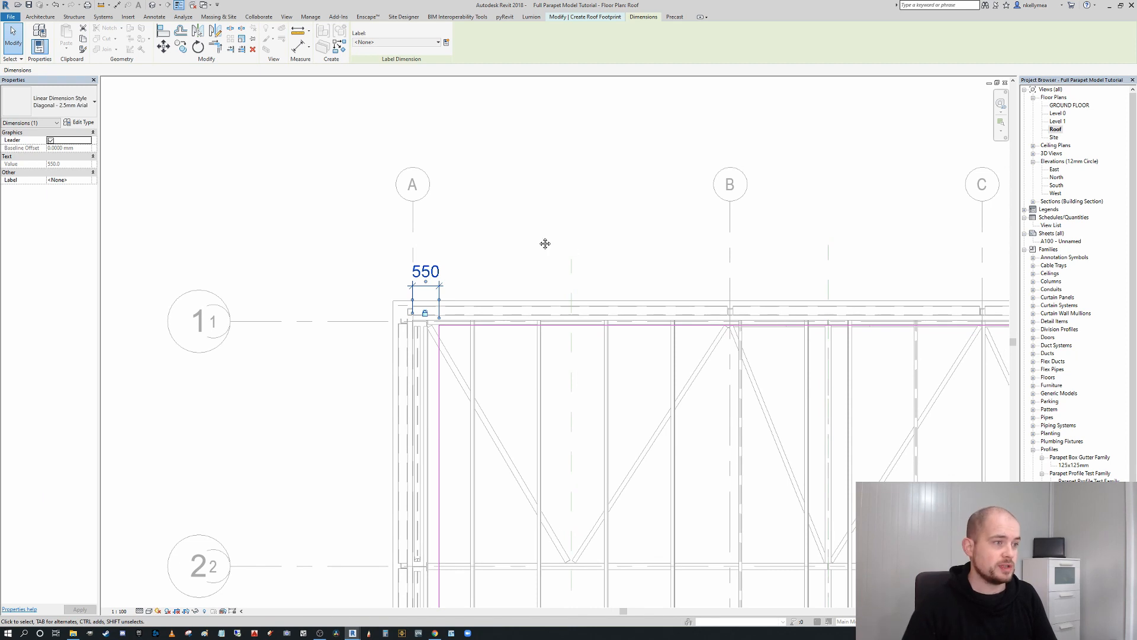
pyautogui.moveTo(576, 288); pyautogui.dragTo(521, 253, button='middle')
# Align the roof boundary line along grid 1 to the parapet wall's face
pyautogui.press('Escape')
pyautogui.press('l')
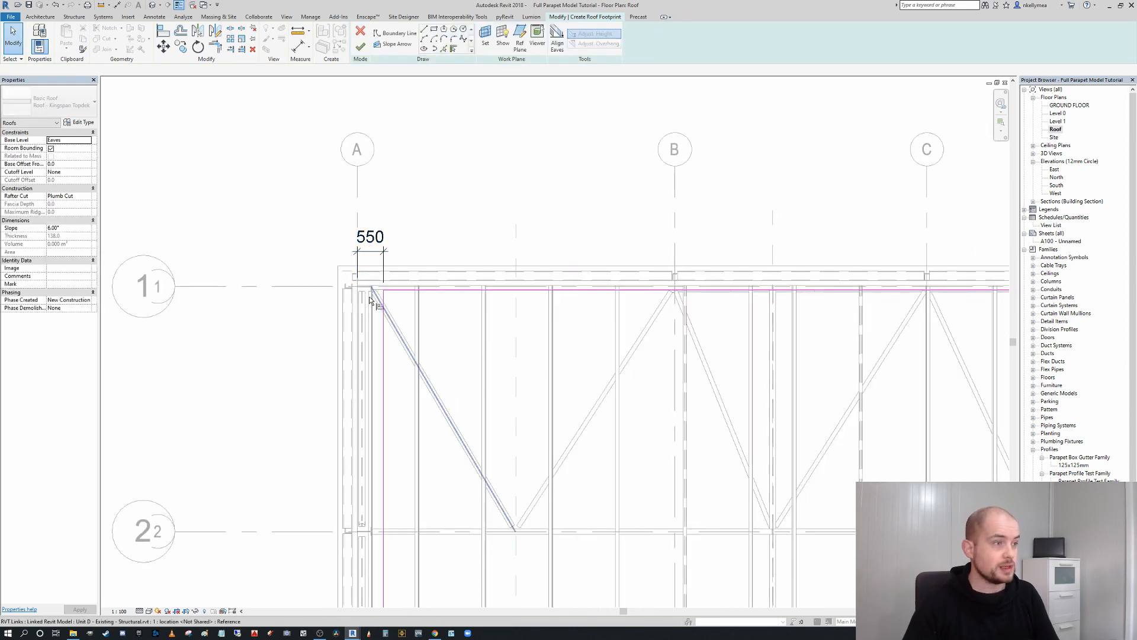
pyautogui.scroll(5, 386, 280)
pyautogui.click(360, 268)
pyautogui.click(503, 295)
pyautogui.scroll(-3, 502, 300)
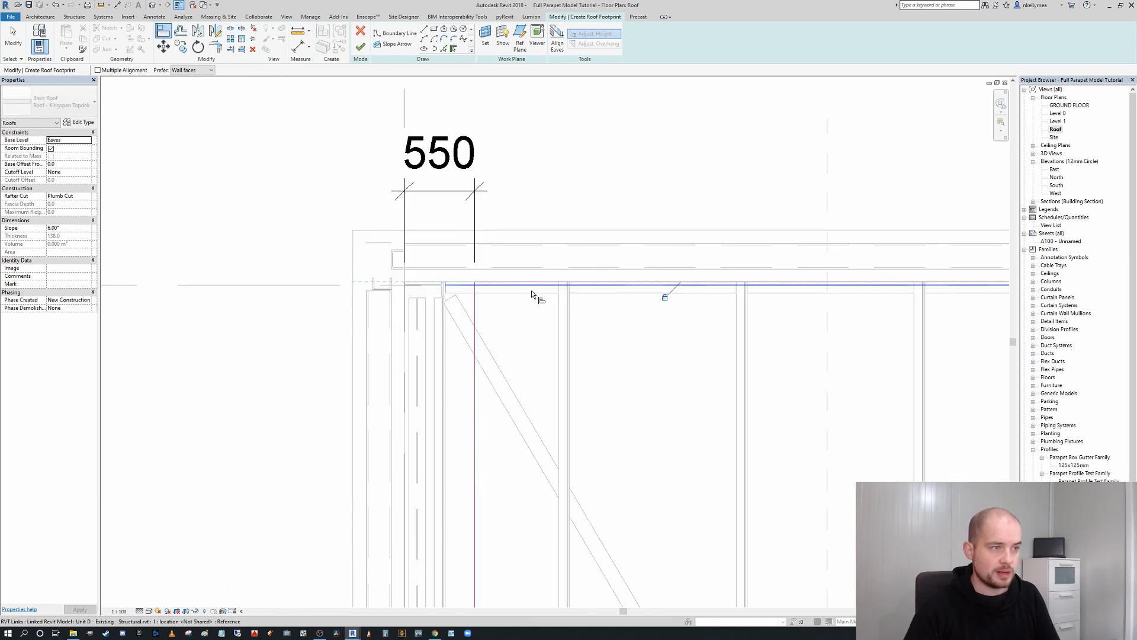
# Align the roof boundary line along grid 9 to the parapet wall's face and lock the alignment
pyautogui.scroll(-5, 531, 290)
pyautogui.moveTo(521, 382); pyautogui.dragTo(488, 279, button='middle')
pyautogui.scroll(6, 460, 411)
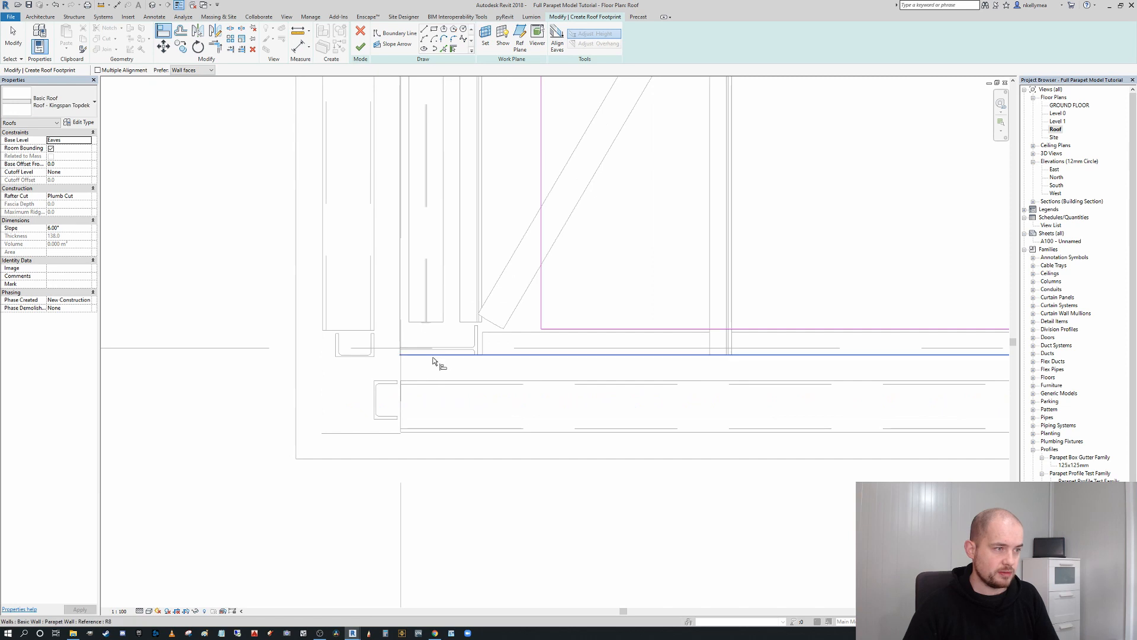
pyautogui.click(433, 361)
pyautogui.click(573, 329)
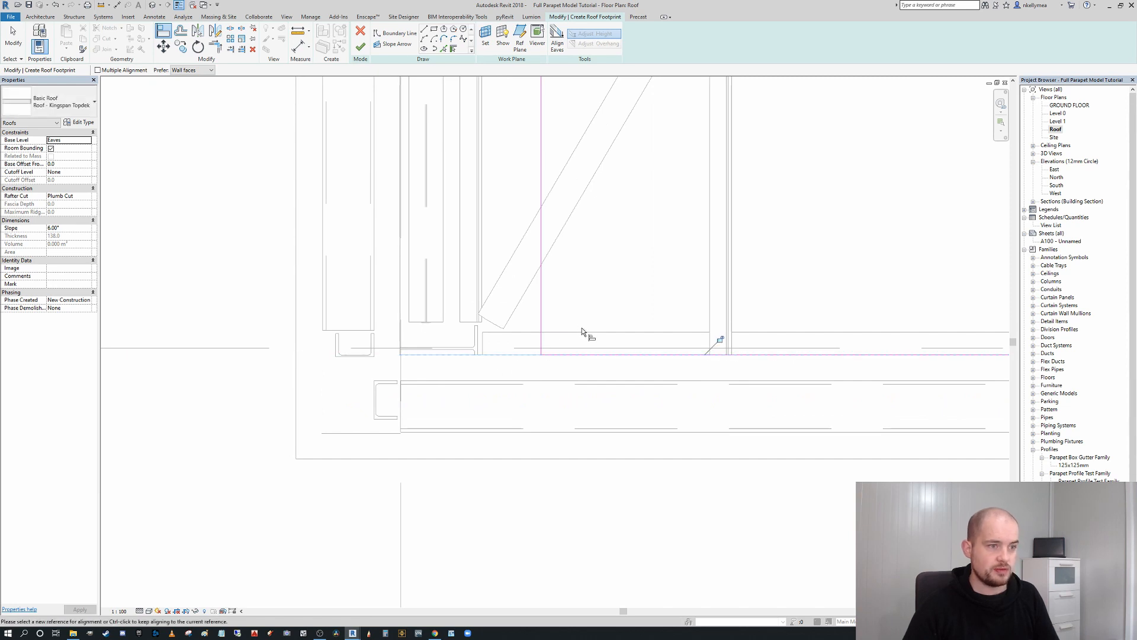
pyautogui.click(719, 341)
pyautogui.scroll(-5, 705, 322)
pyautogui.moveTo(667, 346); pyautogui.dragTo(587, 450, button='middle')
pyautogui.scroll(1, 588, 449)
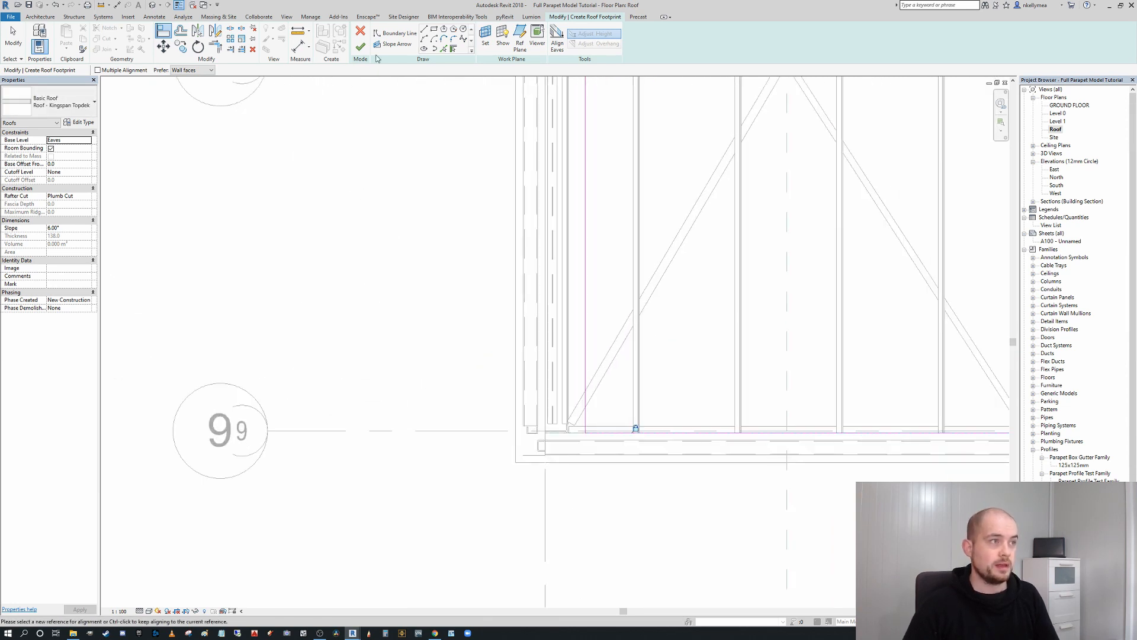
# Finish the footprint sketch of the roof between grids A and D and deselect the roof
pyautogui.click(360, 46)
pyautogui.scroll(-3, 495, 249)
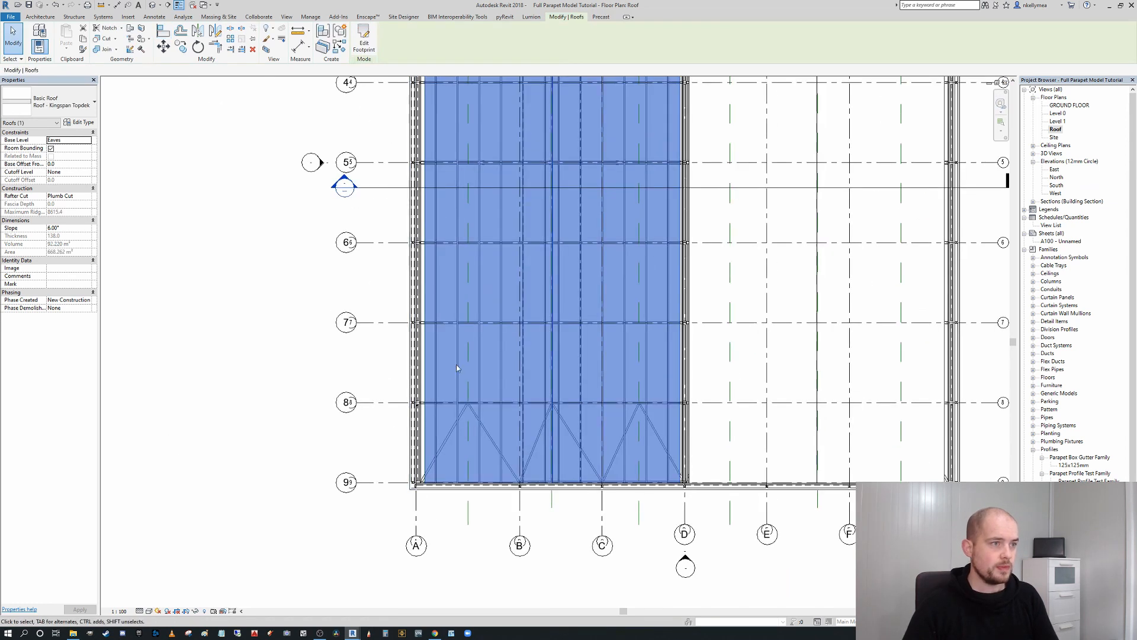
pyautogui.click(504, 363)
pyautogui.scroll(-4, 504, 363)
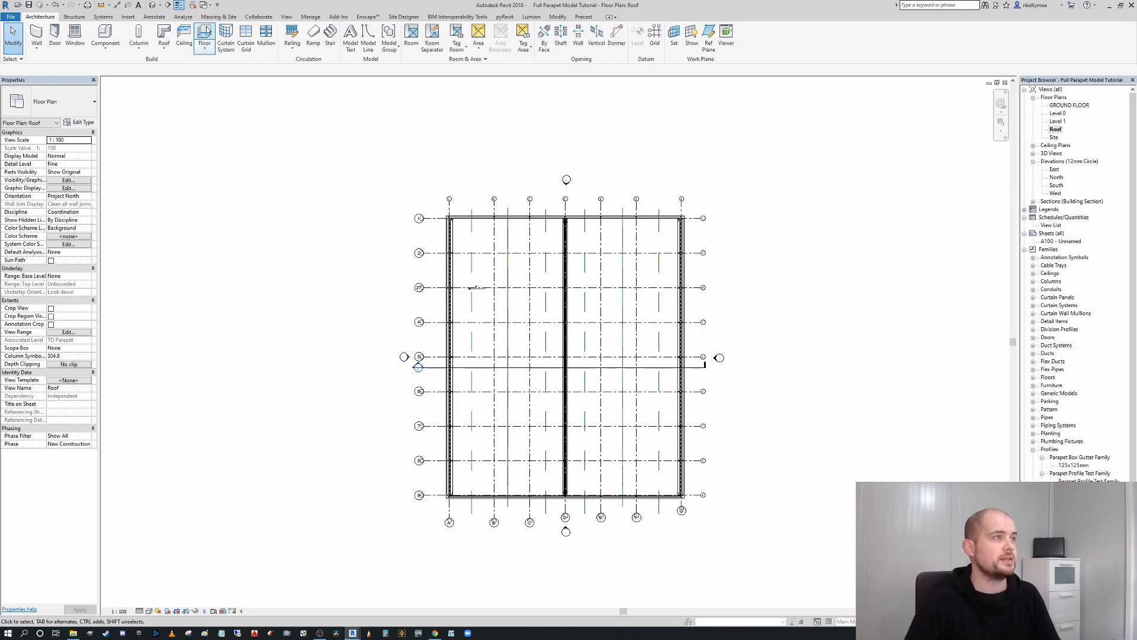
# In the default 3D view, turn on shadows and cut across the building with a section box
pyautogui.click(157, 4)
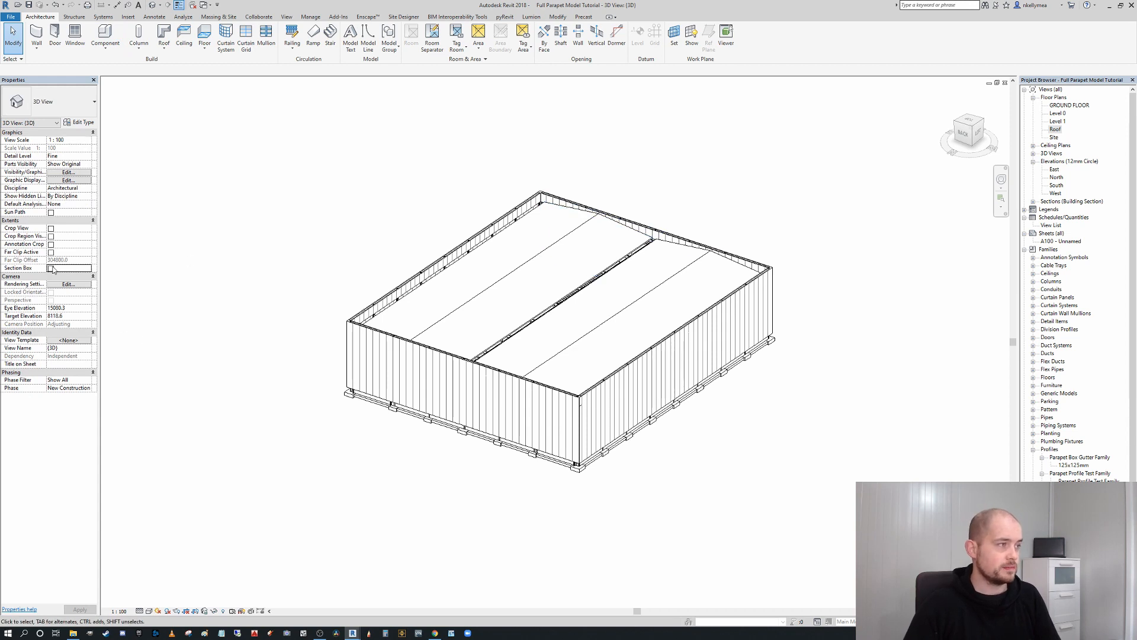
pyautogui.click(396, 426)
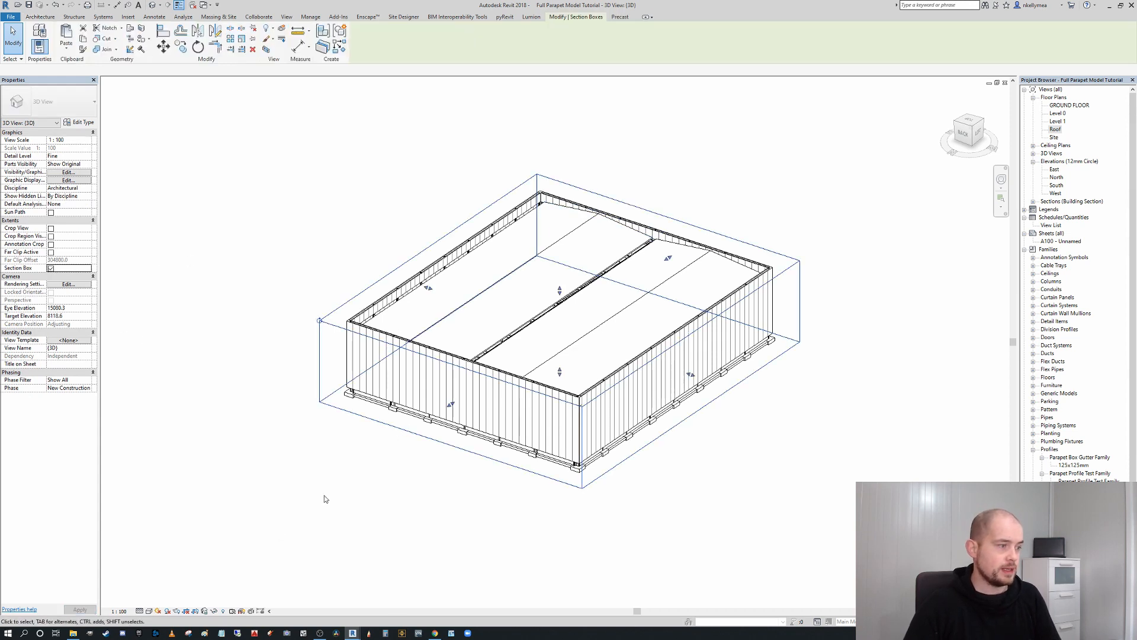
pyautogui.click(176, 613)
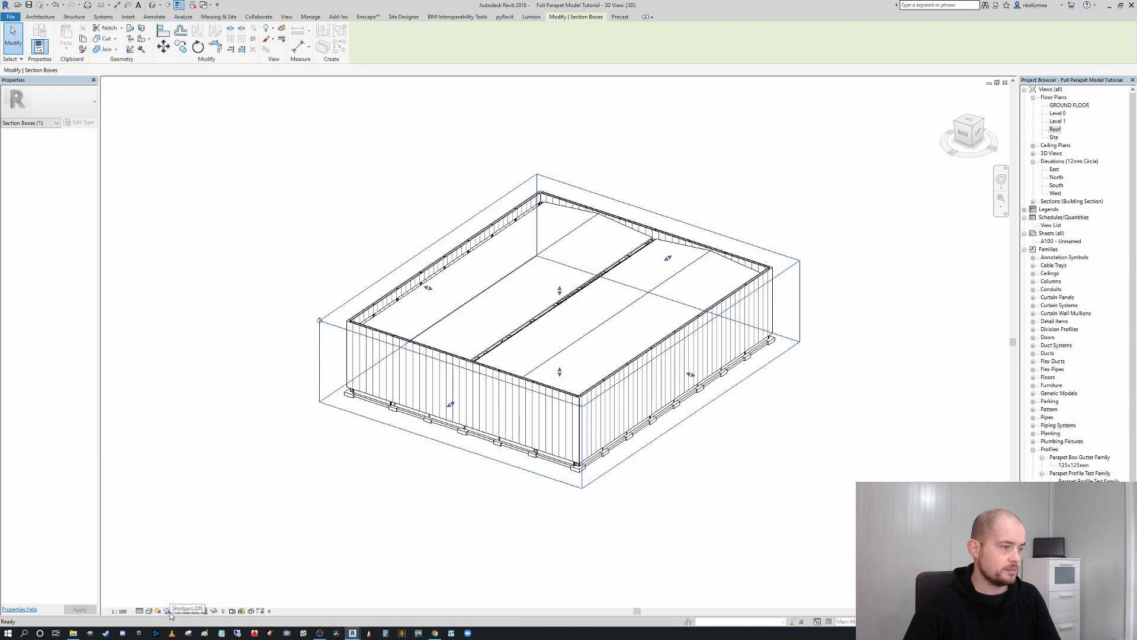
pyautogui.click(449, 451)
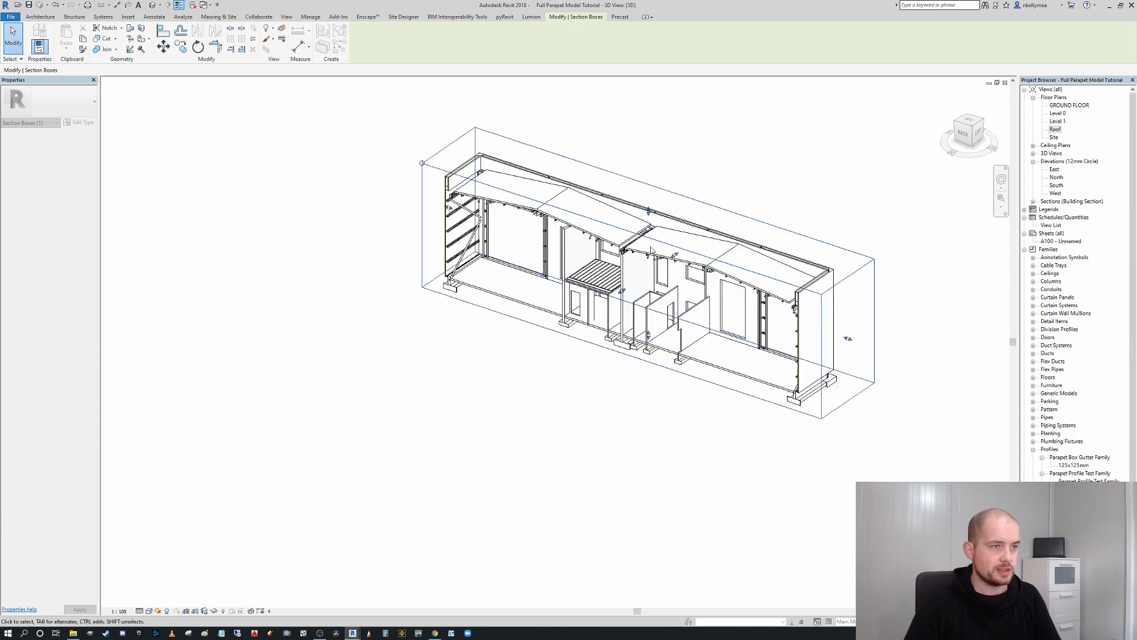
# Move the roof over grids A to D vertically so its underside meets the top of the purlins
pyautogui.keyDown('shift'); pyautogui.moveTo(533, 225); pyautogui.dragTo(548, 214, button='middle'); pyautogui.keyUp('shift')
pyautogui.click(548, 215)
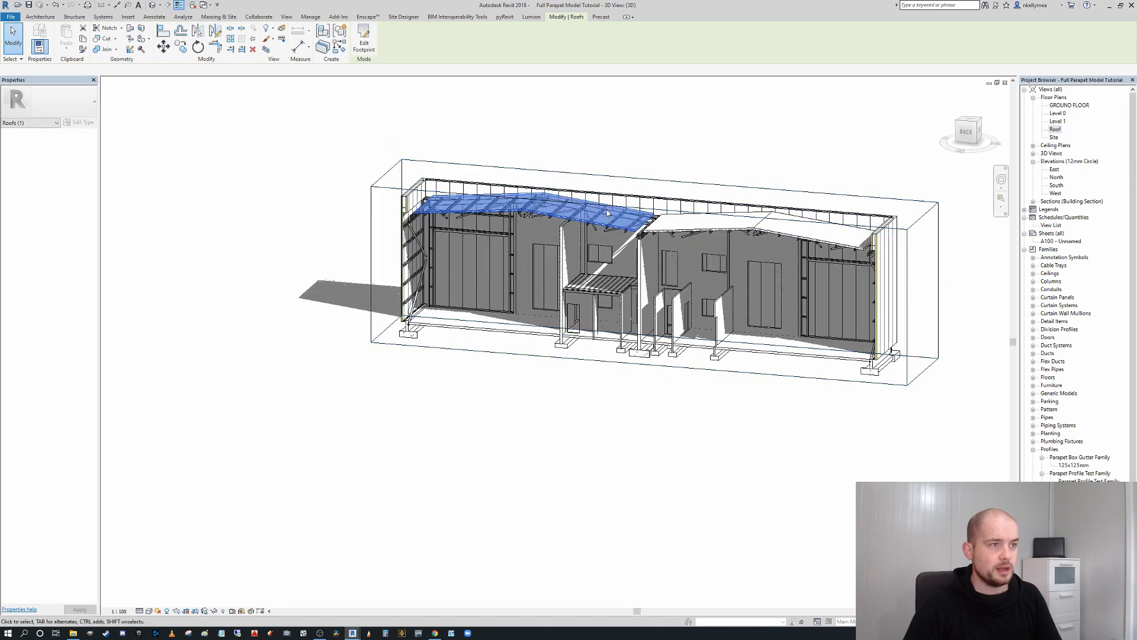
pyautogui.click(969, 132)
pyautogui.scroll(8, 596, 208)
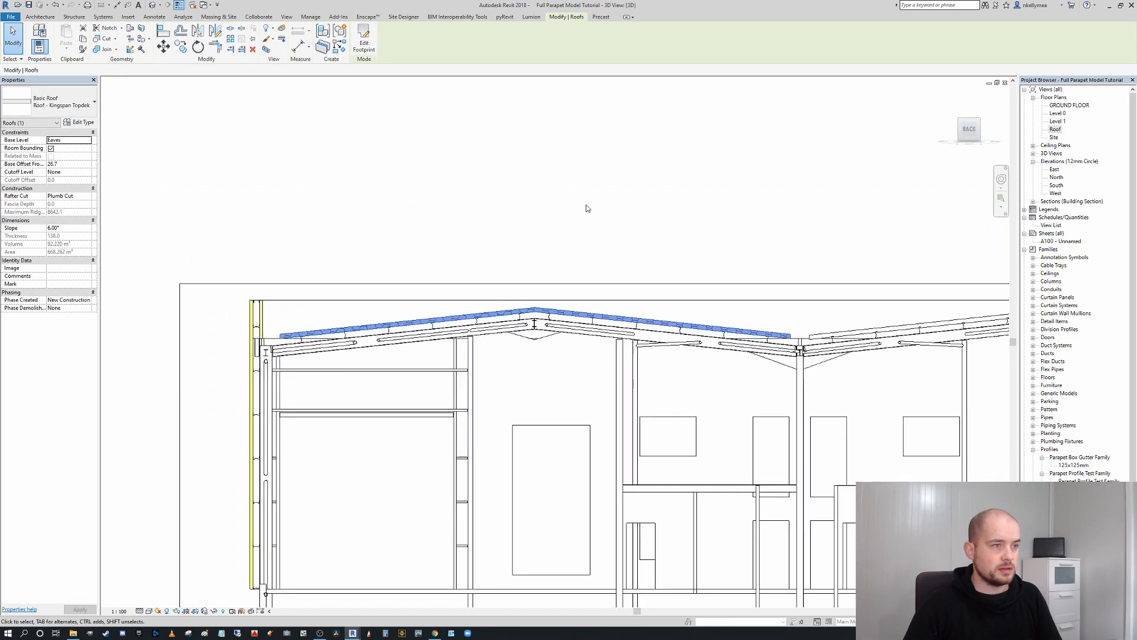
pyautogui.scroll(6, 812, 358)
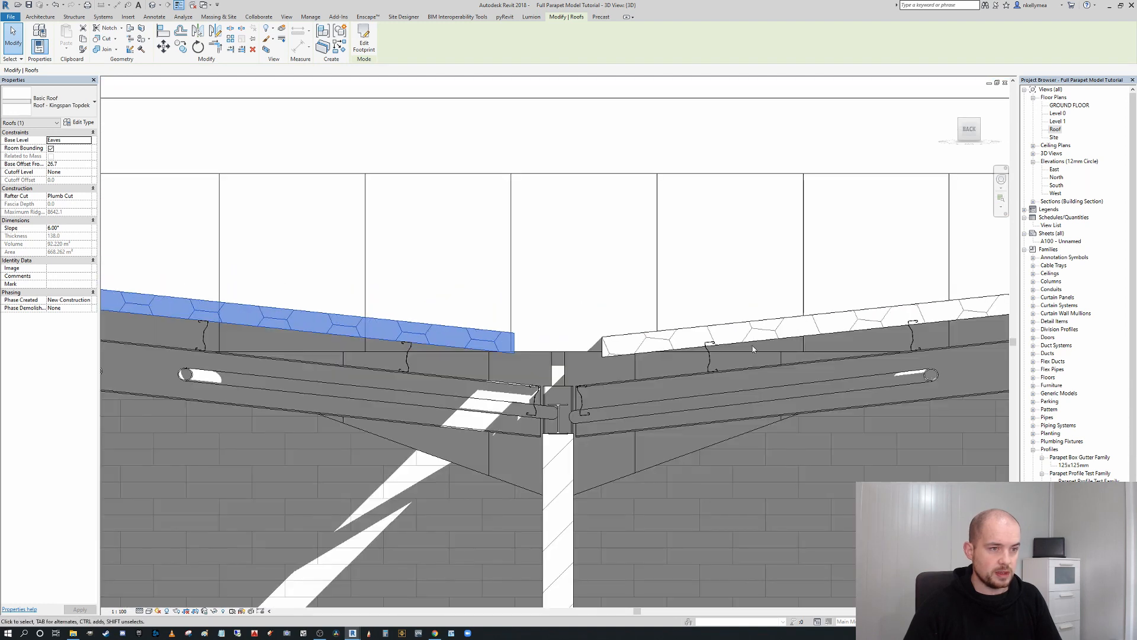
pyautogui.click(753, 346)
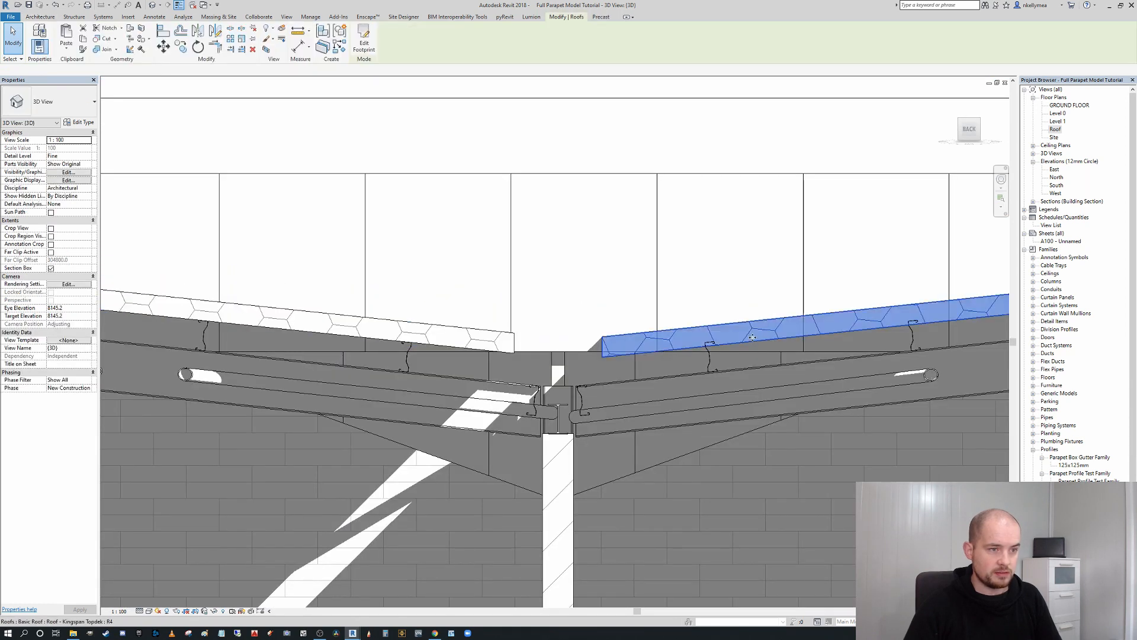
pyautogui.scroll(6, 527, 353)
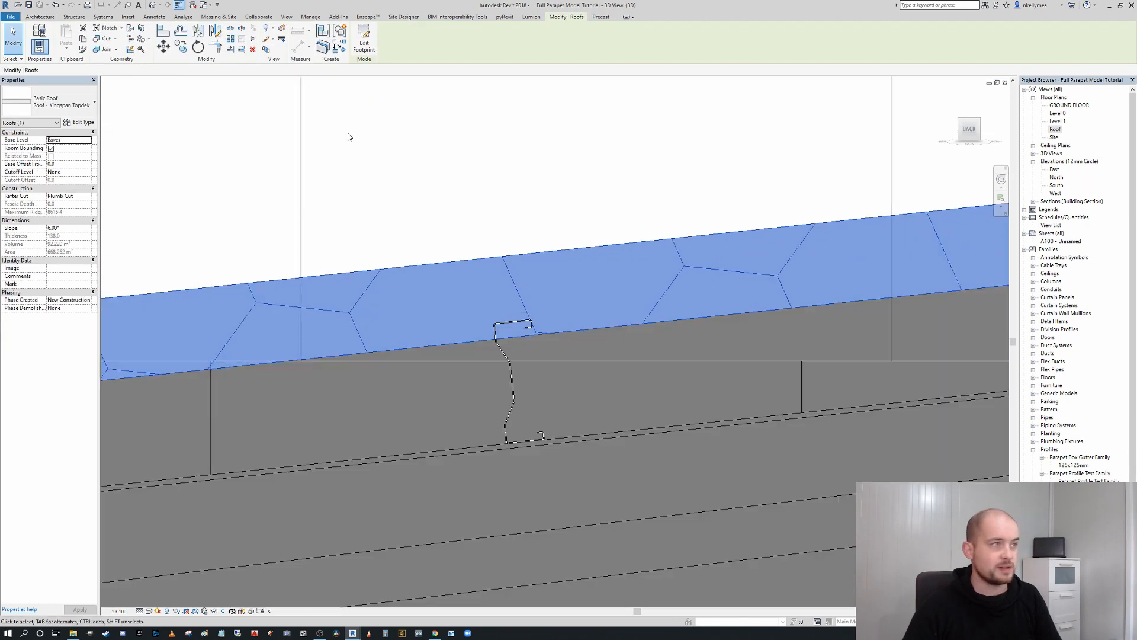
pyautogui.click(162, 47)
pyautogui.scroll(4, 523, 356)
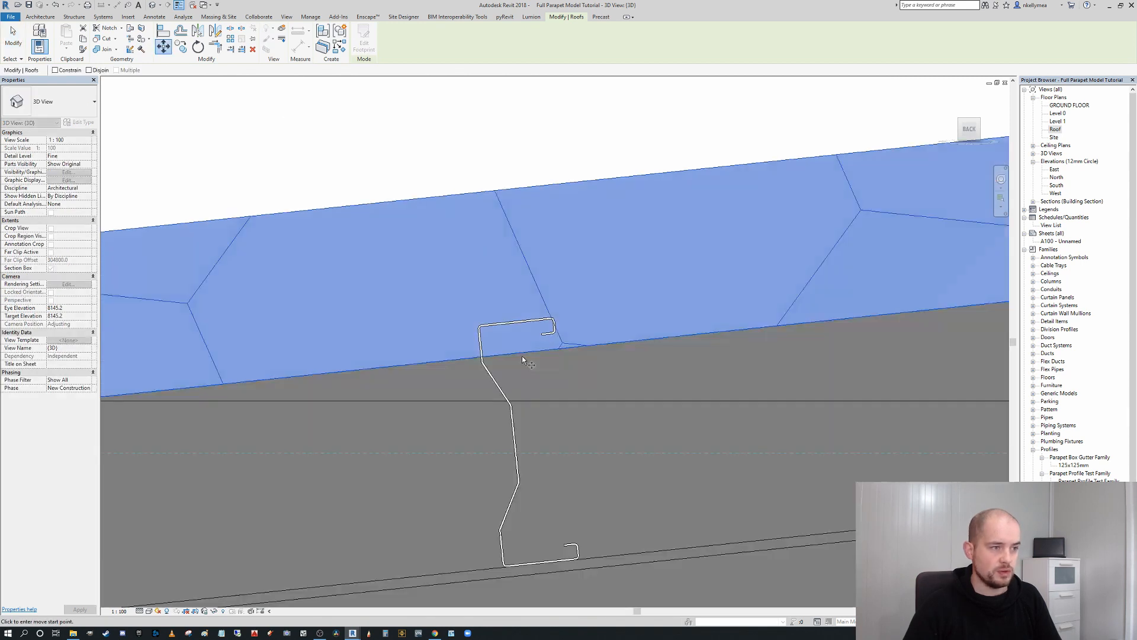
pyautogui.click(522, 357)
pyautogui.scroll(2, 516, 320)
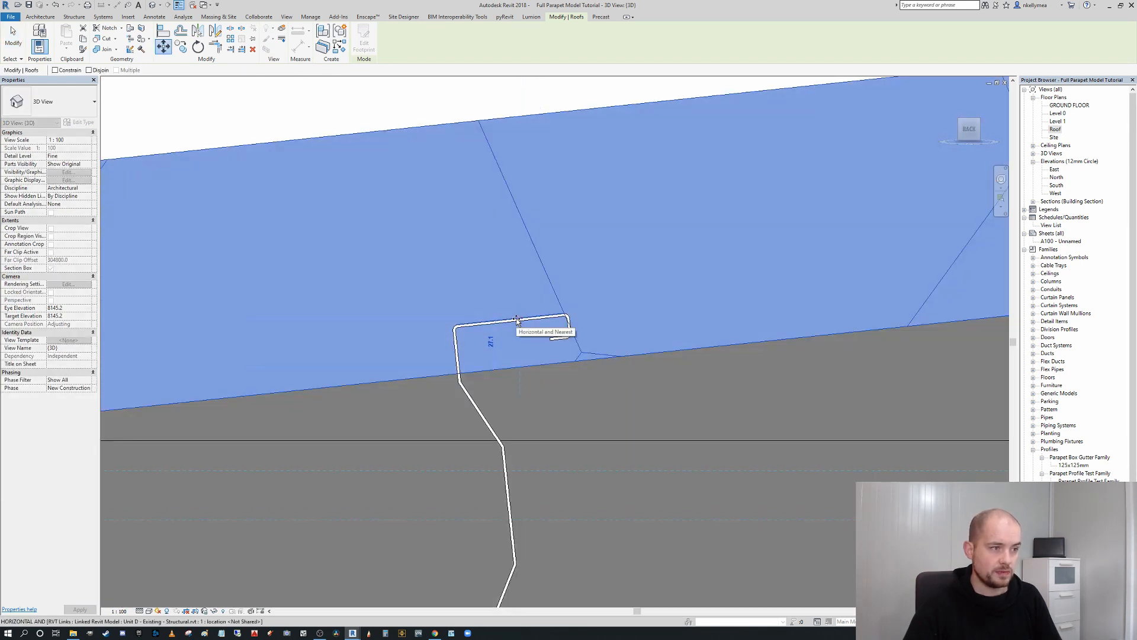
pyautogui.click(517, 319)
pyautogui.scroll(-8, 462, 296)
pyautogui.moveTo(462, 286)
pyautogui.mouseDown(button='middle')
pyautogui.moveTo(410, 339)
pyautogui.moveTo(405, 310)
pyautogui.moveTo(490, 310)
pyautogui.mouseUp(button='middle')
pyautogui.press('Escape')
pyautogui.scroll(-2, 392, 314)
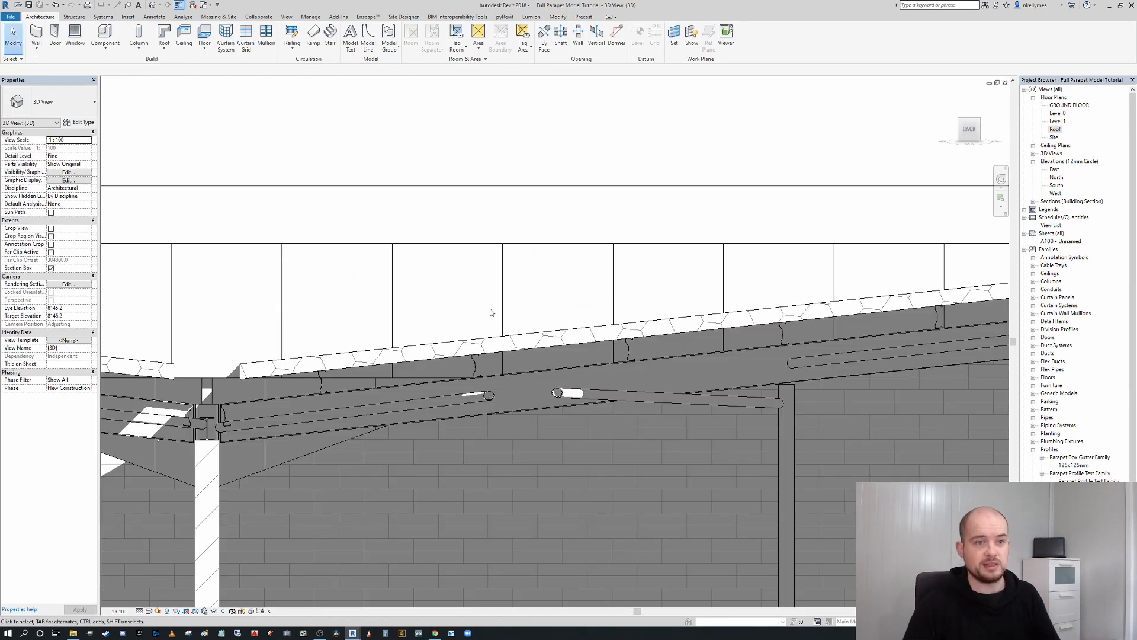
# Extend the section box's cut face back out past the end of the building
pyautogui.scroll(-3, 490, 312)
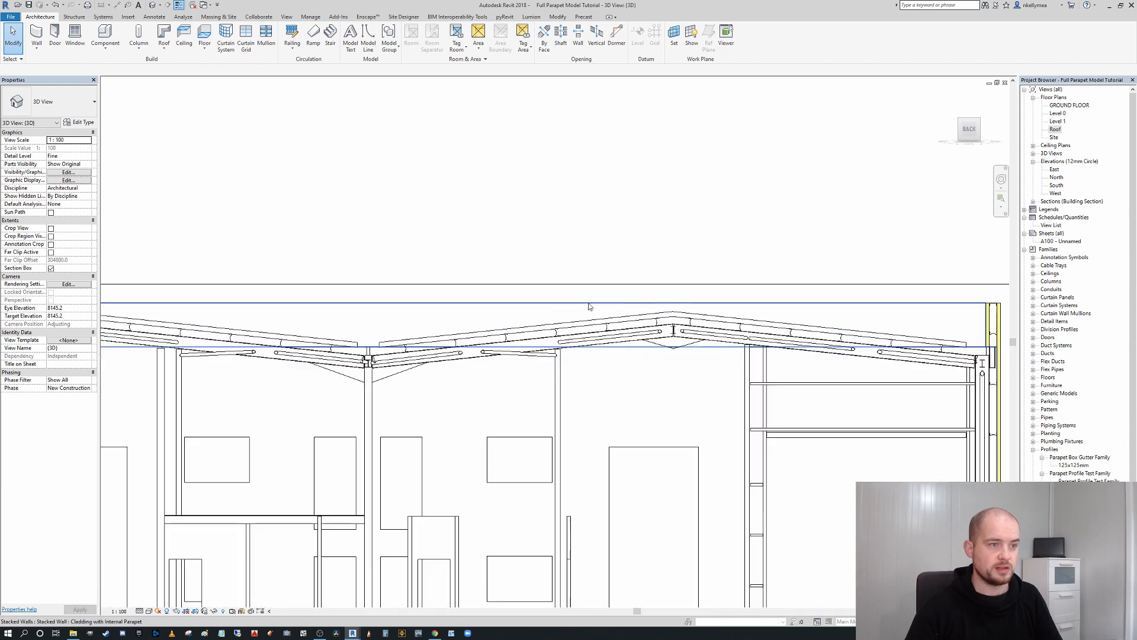
pyautogui.scroll(-4, 590, 306)
pyautogui.keyDown('shift'); pyautogui.moveTo(731, 264); pyautogui.dragTo(549, 395, button='middle'); pyautogui.keyUp('shift')
pyautogui.click(549, 395)
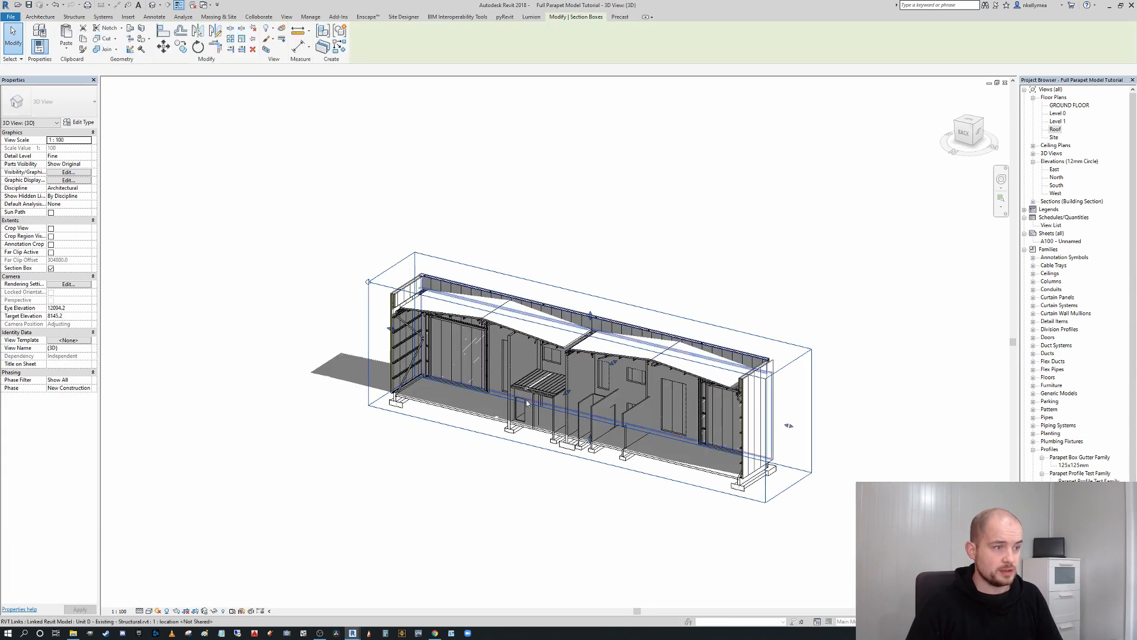
pyautogui.moveTo(549, 396); pyautogui.dragTo(396, 499)
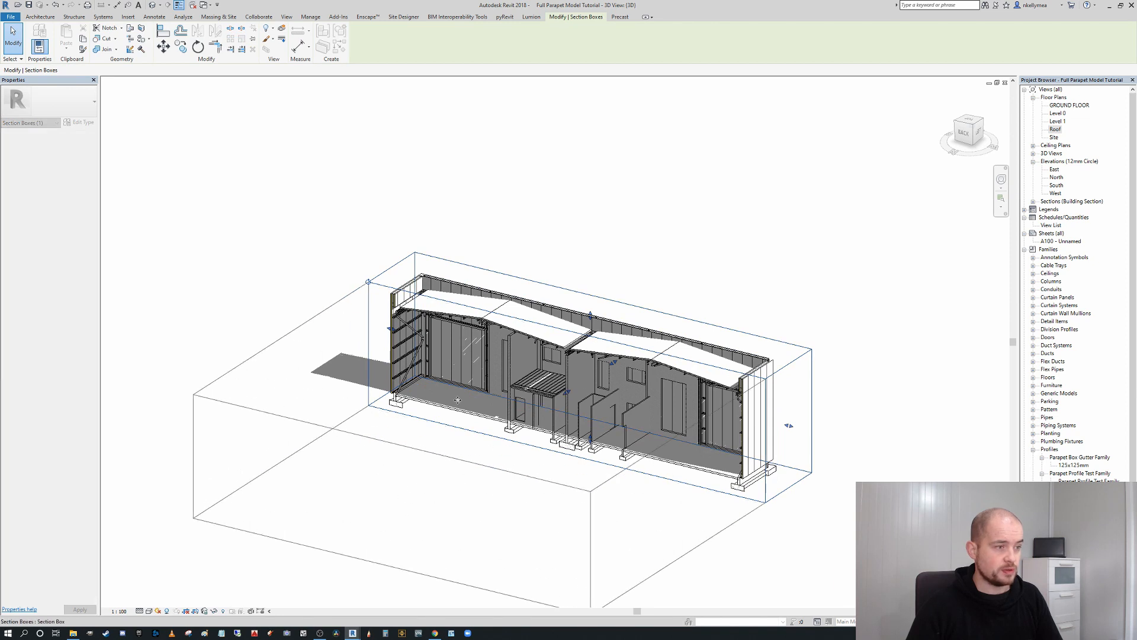
pyautogui.moveTo(450, 424); pyautogui.dragTo(482, 309, button='middle')
pyautogui.moveTo(424, 390); pyautogui.dragTo(308, 464)
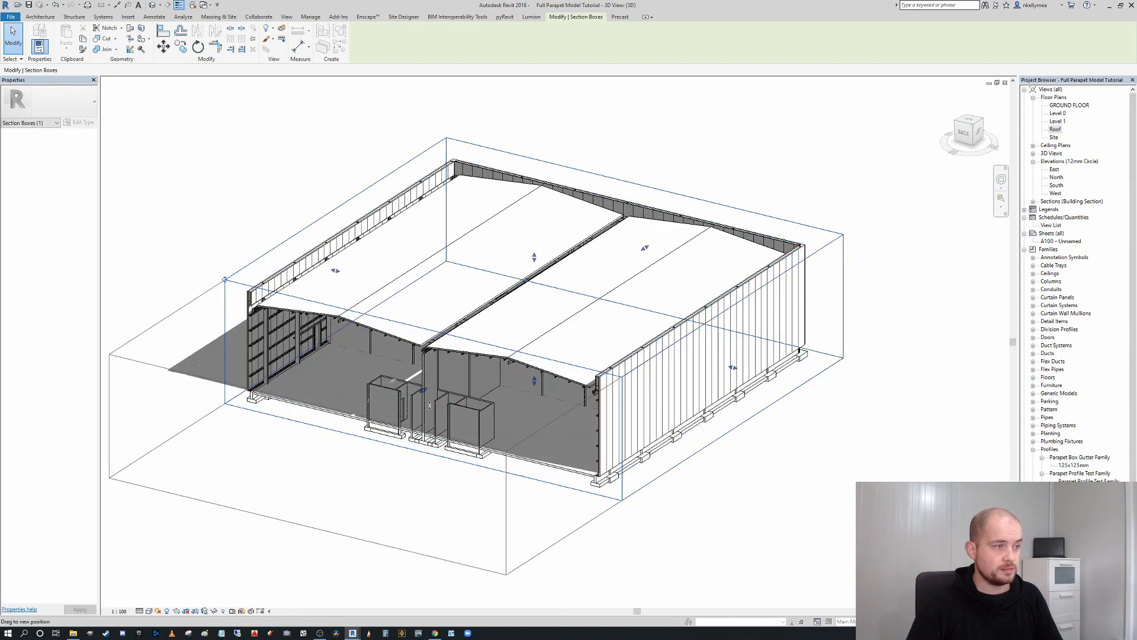
# Place a Gutter_Parapet Box roof gutter along the outer eaves edge of the roof farthest from grid A
pyautogui.scroll(-1, 426, 408)
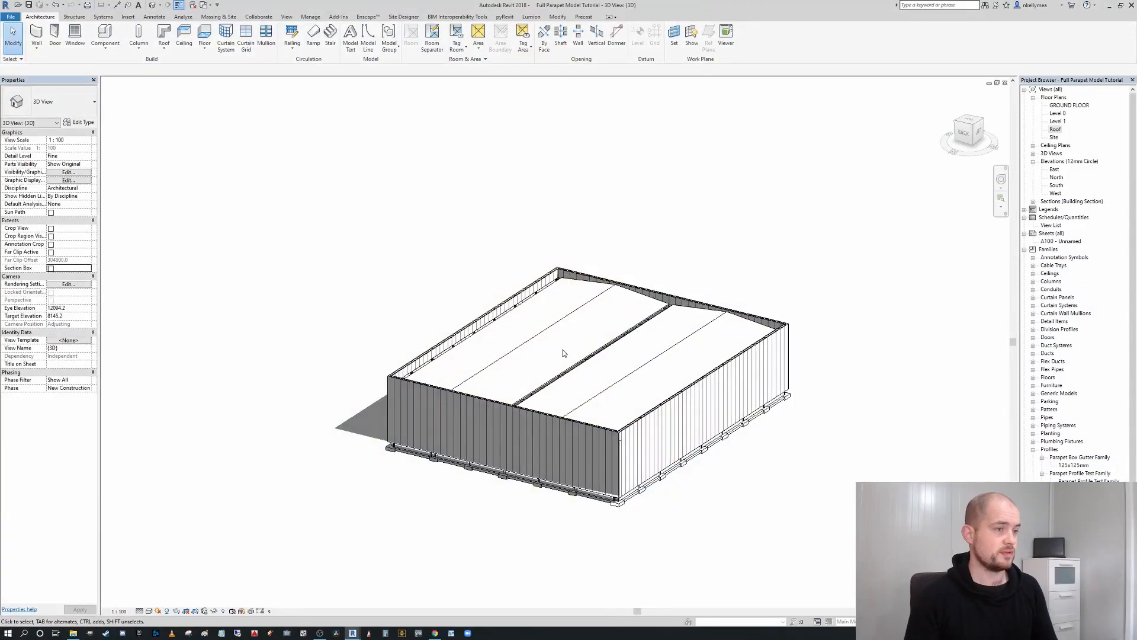
pyautogui.scroll(4, 562, 352)
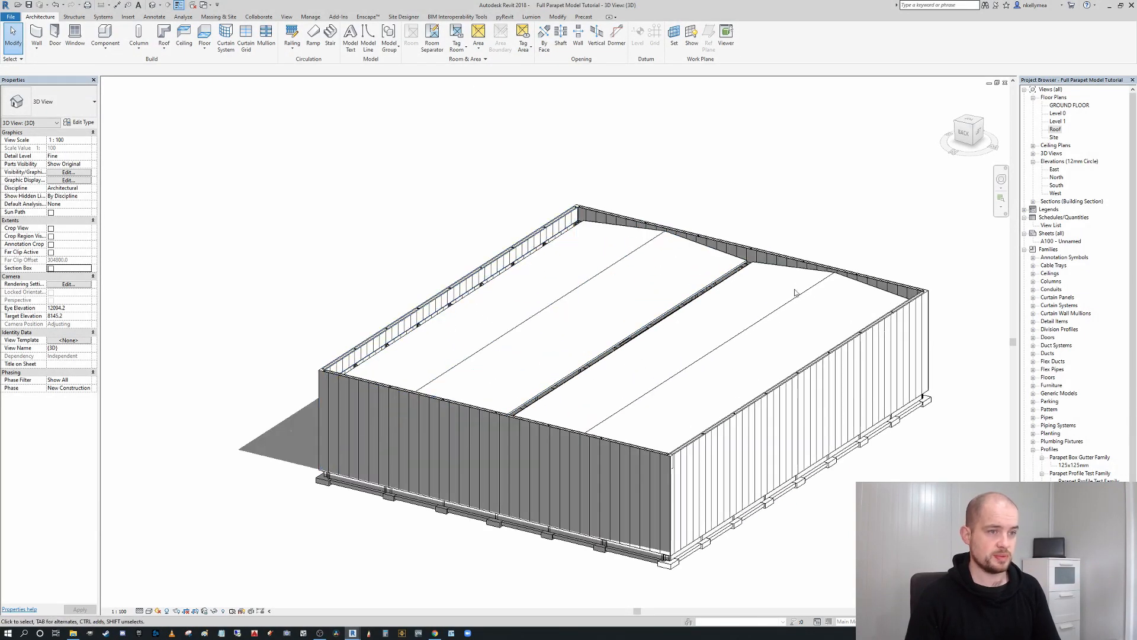
pyautogui.moveTo(747, 309)
pyautogui.keyDown('shift'); pyautogui.mouseDown(button='middle')
pyautogui.moveTo(718, 262)
pyautogui.moveTo(777, 284)
pyautogui.moveTo(740, 297)
pyautogui.mouseUp(button='middle'); pyautogui.keyUp('shift')
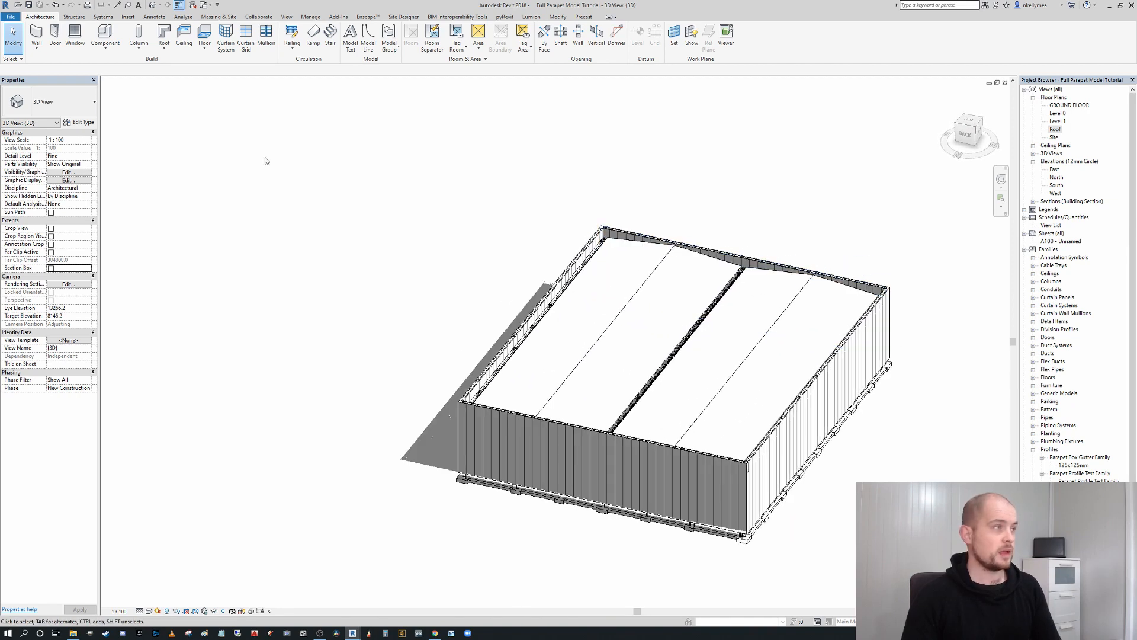
pyautogui.click(165, 47)
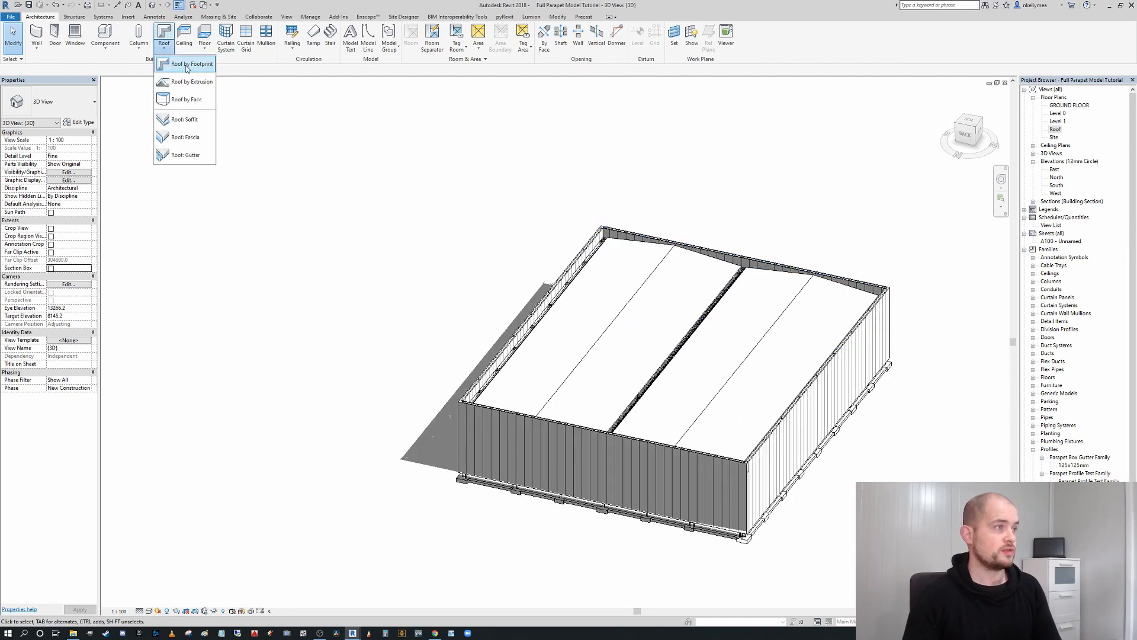
pyautogui.click(185, 154)
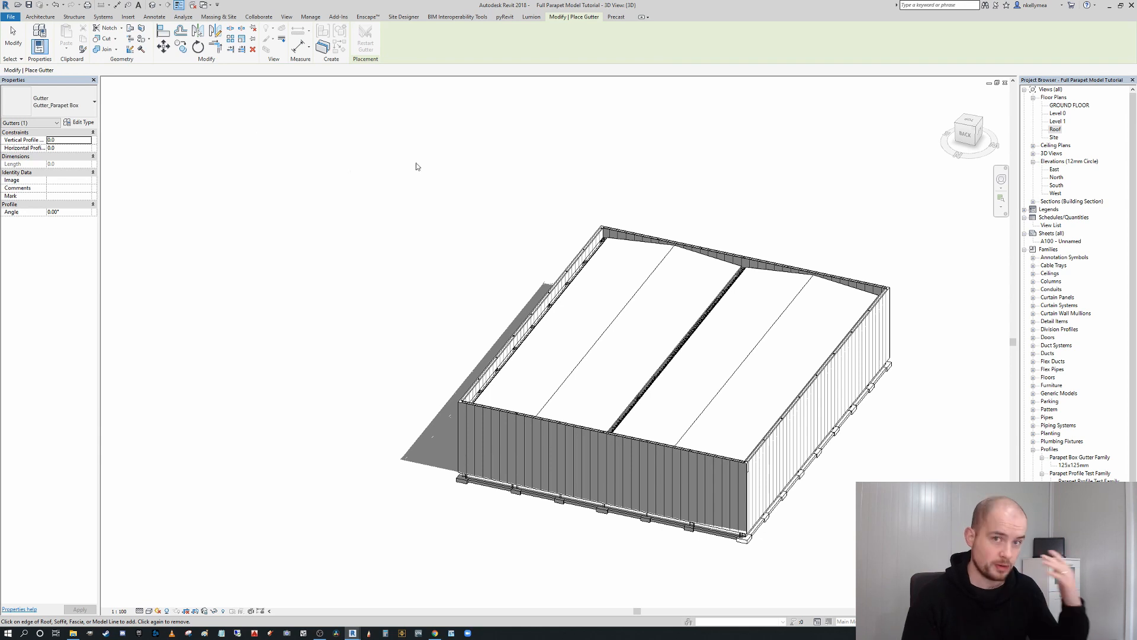
pyautogui.keyDown('shift'); pyautogui.moveTo(565, 201); pyautogui.dragTo(520, 187, button='middle'); pyautogui.keyUp('shift')
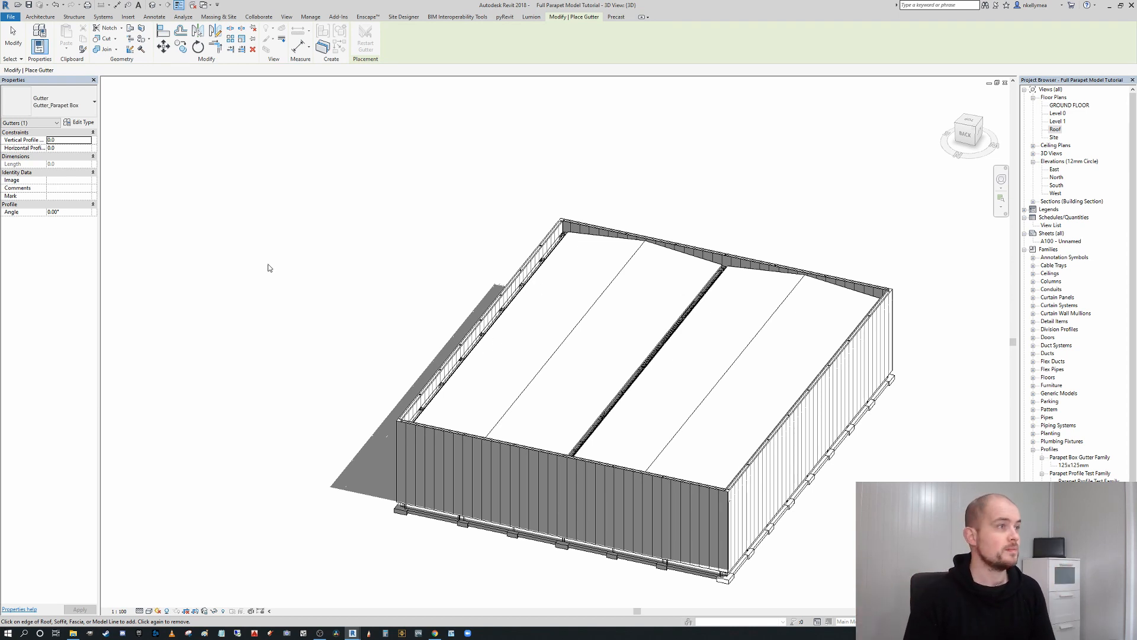
pyautogui.moveTo(371, 176); pyautogui.dragTo(366, 148, button='middle')
pyautogui.scroll(5, 441, 225)
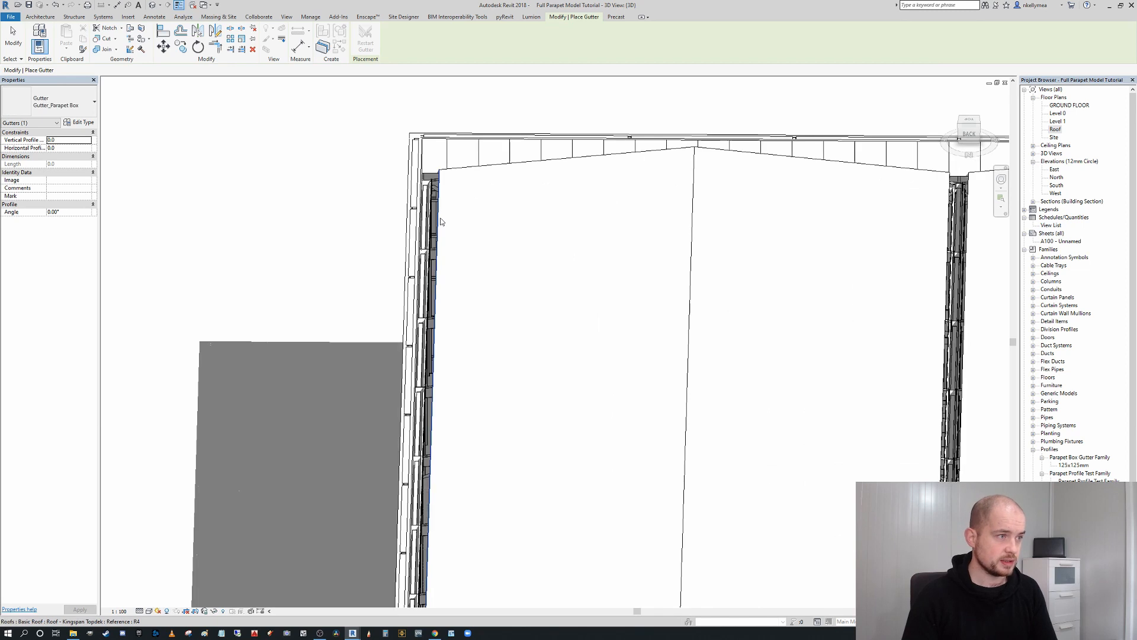
pyautogui.click(440, 219)
# Add the same parapet box gutter along the other roof's outer eaves edge beside grid A and end gutter placement
pyautogui.scroll(-4, 440, 218)
pyautogui.moveTo(679, 259); pyautogui.dragTo(258, 205, button='middle')
pyautogui.scroll(6, 600, 237)
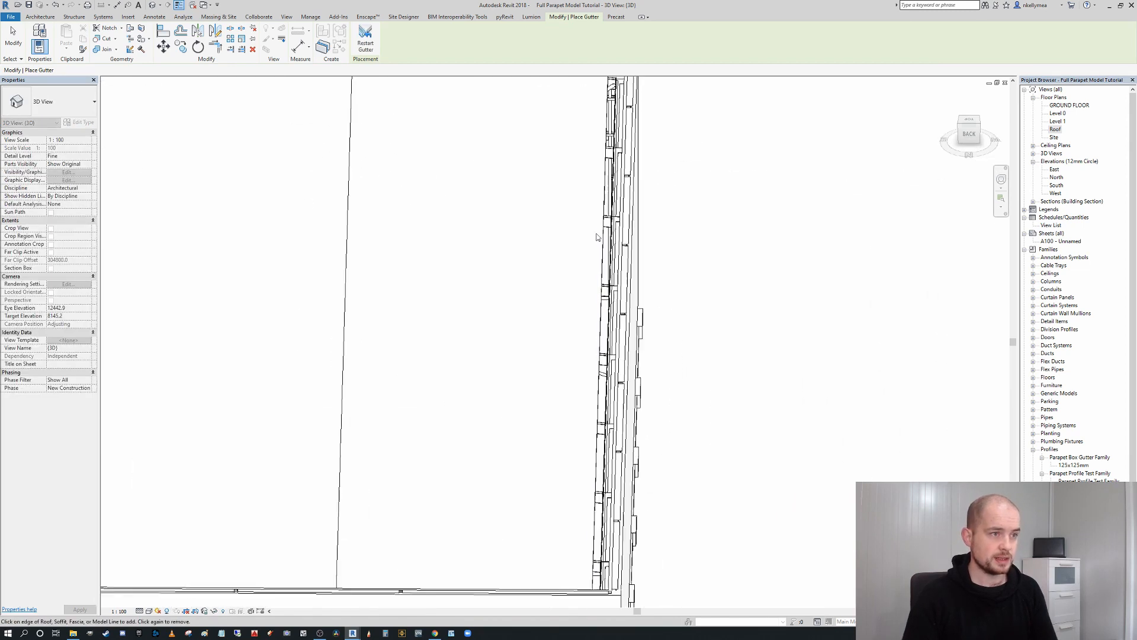
pyautogui.click(605, 242)
pyautogui.scroll(-6, 610, 248)
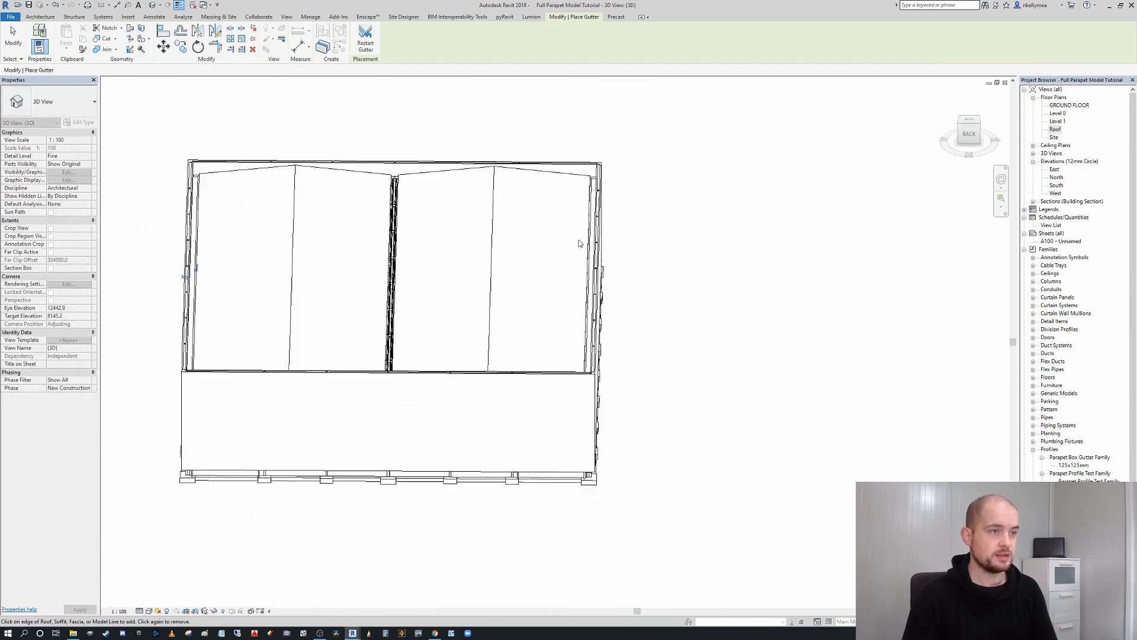
pyautogui.press('Escape')
pyautogui.press('Escape')
# Turn the section box back on and pull its end face inward to cut through both roofs and gutters
pyautogui.keyDown('shift'); pyautogui.moveTo(584, 261); pyautogui.dragTo(223, 259, button='middle'); pyautogui.keyUp('shift')
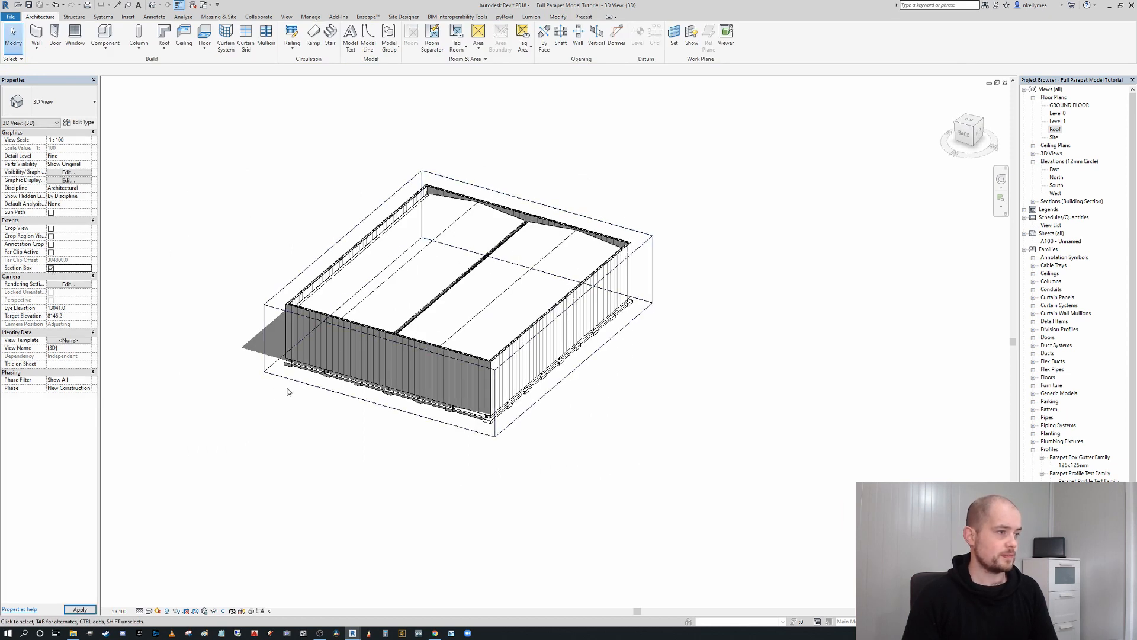
pyautogui.click(264, 305)
pyautogui.moveTo(379, 370); pyautogui.dragTo(506, 262)
pyautogui.keyDown('shift'); pyautogui.moveTo(508, 264); pyautogui.dragTo(681, 221, button='middle'); pyautogui.keyUp('shift')
pyautogui.scroll(10, 654, 222)
pyautogui.press('Escape')
# Examine the parapet box gutter's section between the roof edge and parapet wall, along with its properties and profile family
pyautogui.scroll(-2, 681, 220)
pyautogui.moveTo(562, 213); pyautogui.dragTo(631, 199, button='middle')
pyautogui.moveTo(631, 198); pyautogui.dragTo(320, 196, button='middle')
pyautogui.scroll(8, 731, 211)
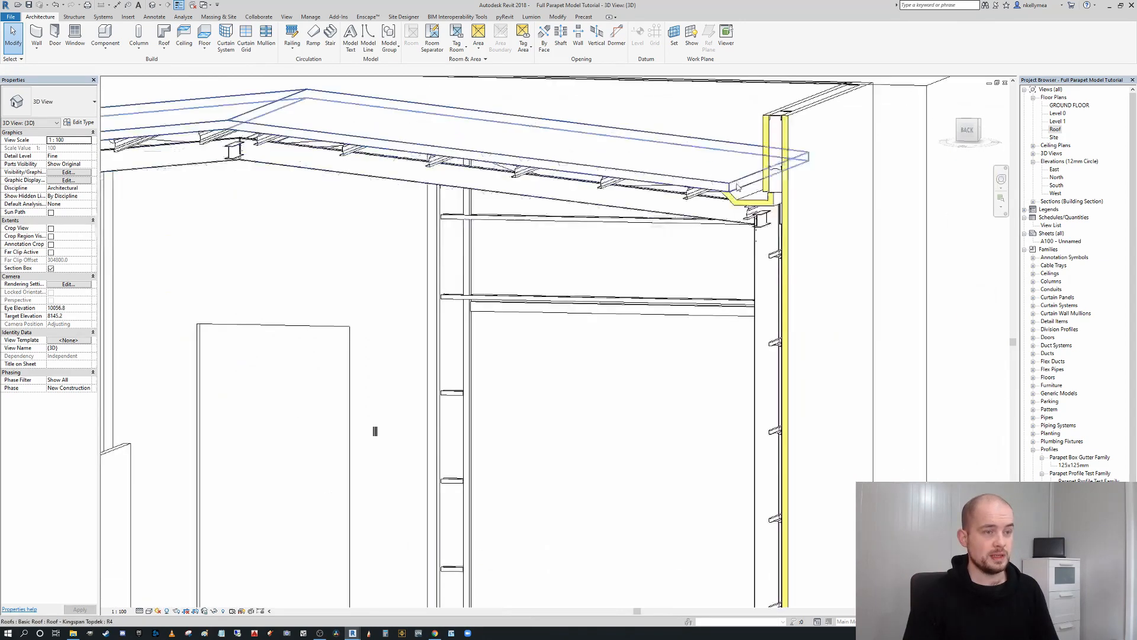
pyautogui.moveTo(692, 258)
pyautogui.mouseDown(button='middle')
pyautogui.moveTo(482, 334)
pyautogui.moveTo(529, 314)
pyautogui.mouseUp(button='middle')
pyautogui.scroll(-1, 529, 314)
pyautogui.moveTo(529, 314)
pyautogui.keyDown('shift'); pyautogui.mouseDown(button='middle')
pyautogui.moveTo(506, 282)
pyautogui.moveTo(599, 252)
pyautogui.mouseUp(button='middle'); pyautogui.keyUp('shift')
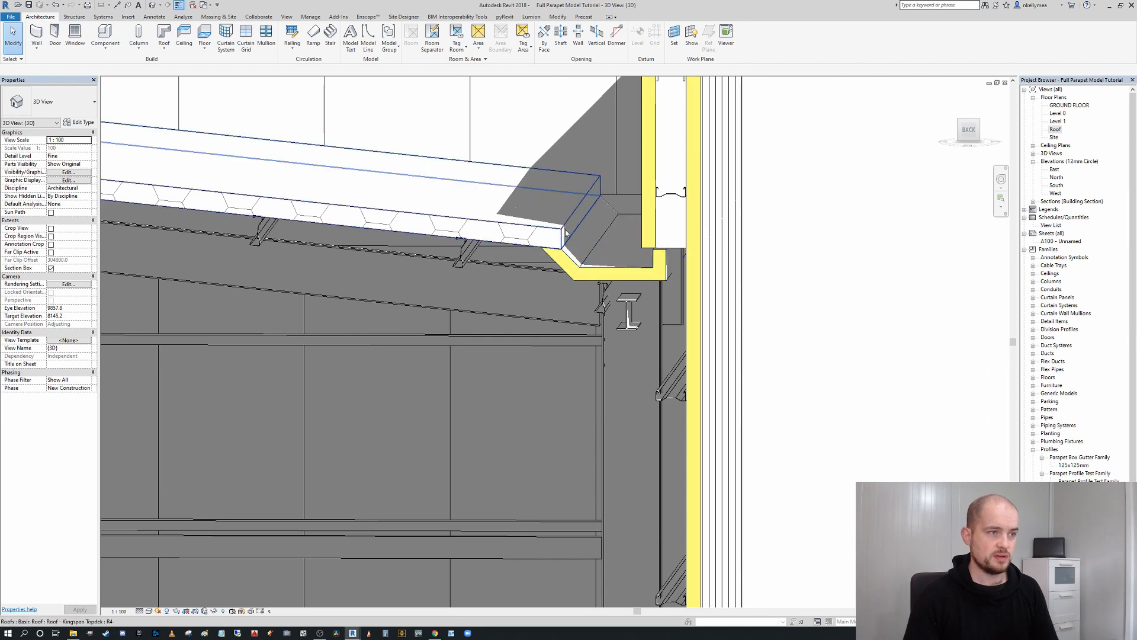
pyautogui.keyDown('shift'); pyautogui.moveTo(634, 222); pyautogui.dragTo(610, 224, button='middle'); pyautogui.keyUp('shift')
pyautogui.click(649, 223)
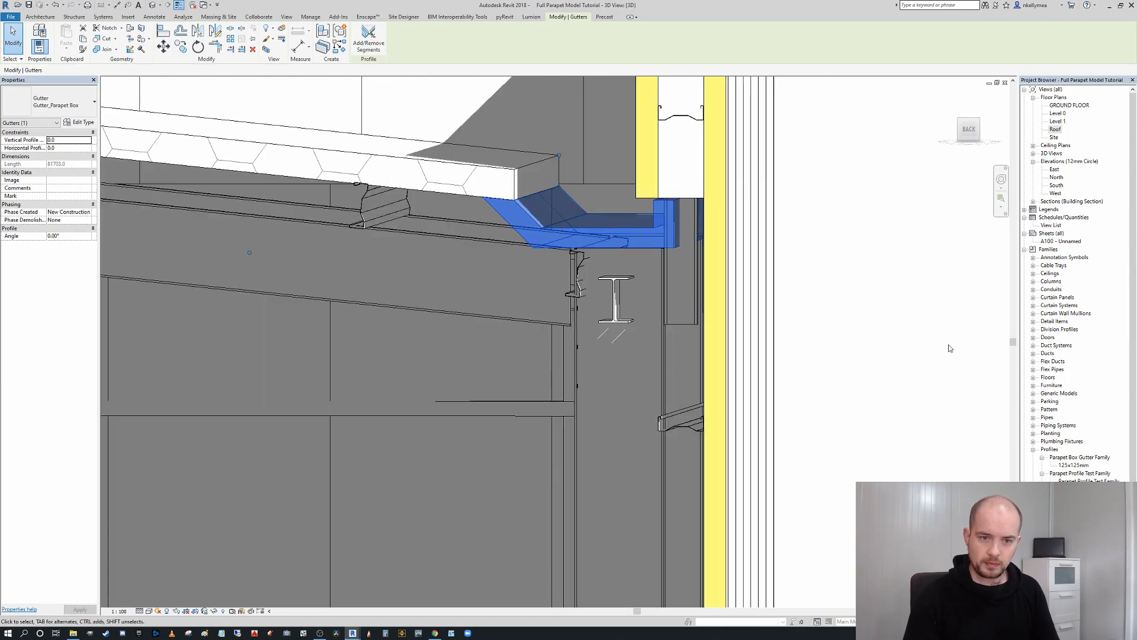
pyautogui.press('Escape')
pyautogui.scroll(-5, 1077, 284)
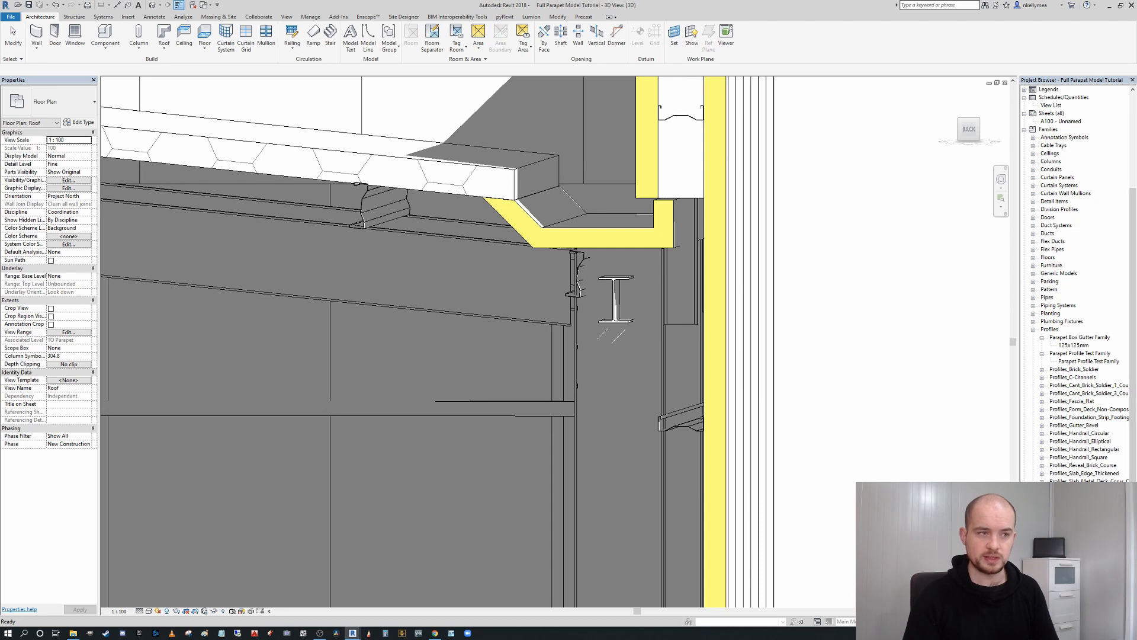
# Measure the horizontal distance between the parapet wall's inner face and the inner face of the gutter's upstand
pyautogui.moveTo(713, 276)
pyautogui.keyDown('shift'); pyautogui.mouseDown(button='middle')
pyautogui.moveTo(745, 282)
pyautogui.moveTo(728, 280)
pyautogui.mouseUp(button='middle'); pyautogui.keyUp('shift')
pyautogui.keyDown('shift'); pyautogui.moveTo(702, 219); pyautogui.dragTo(702, 218, button='middle'); pyautogui.keyUp('shift')
pyautogui.press('Escape')
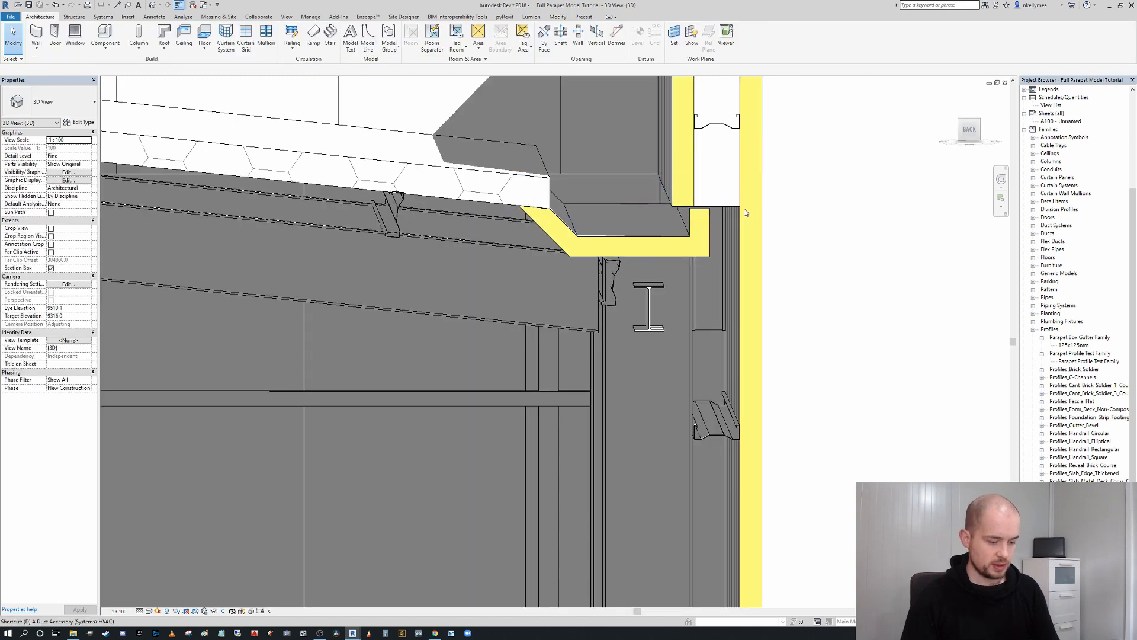
pyautogui.press('d')
pyautogui.press('i')
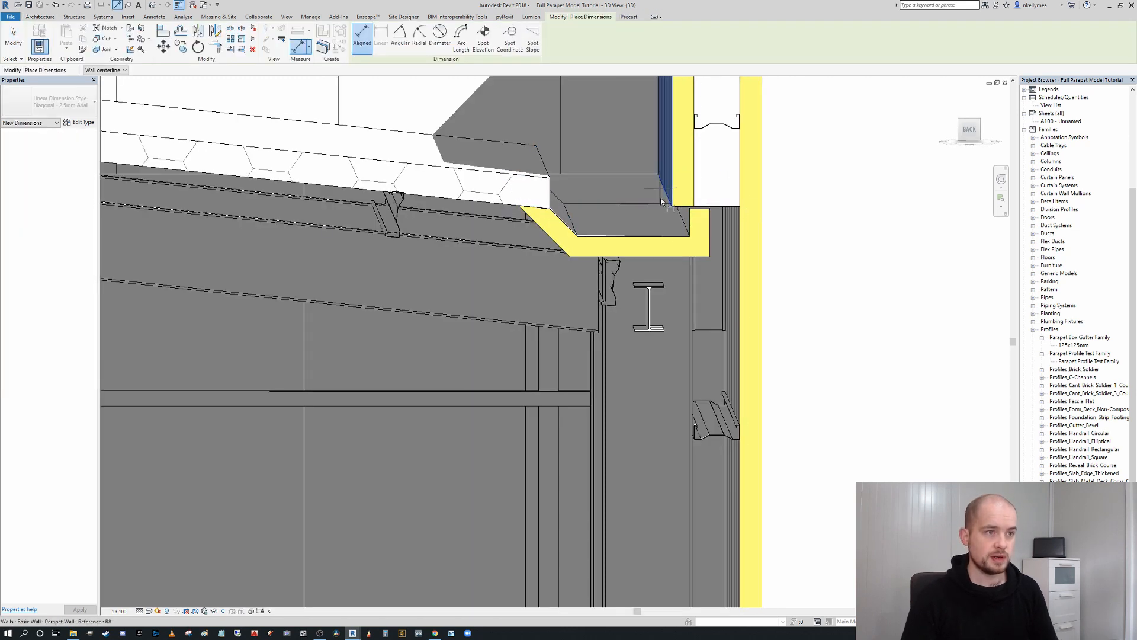
pyautogui.click(689, 219)
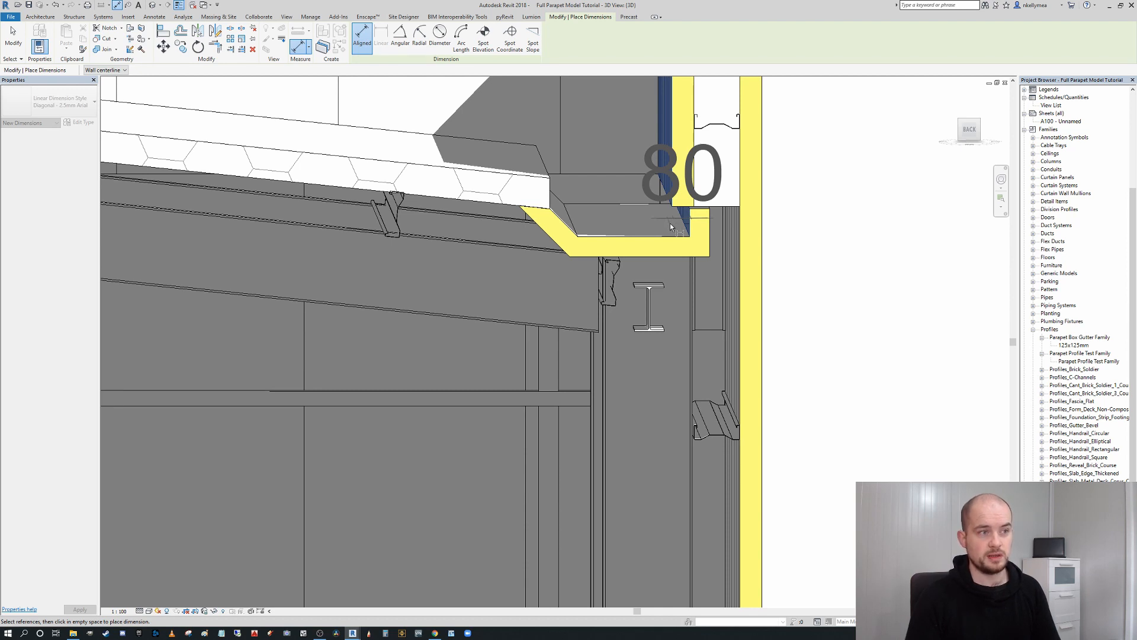
pyautogui.press('Escape')
pyautogui.press('Escape')
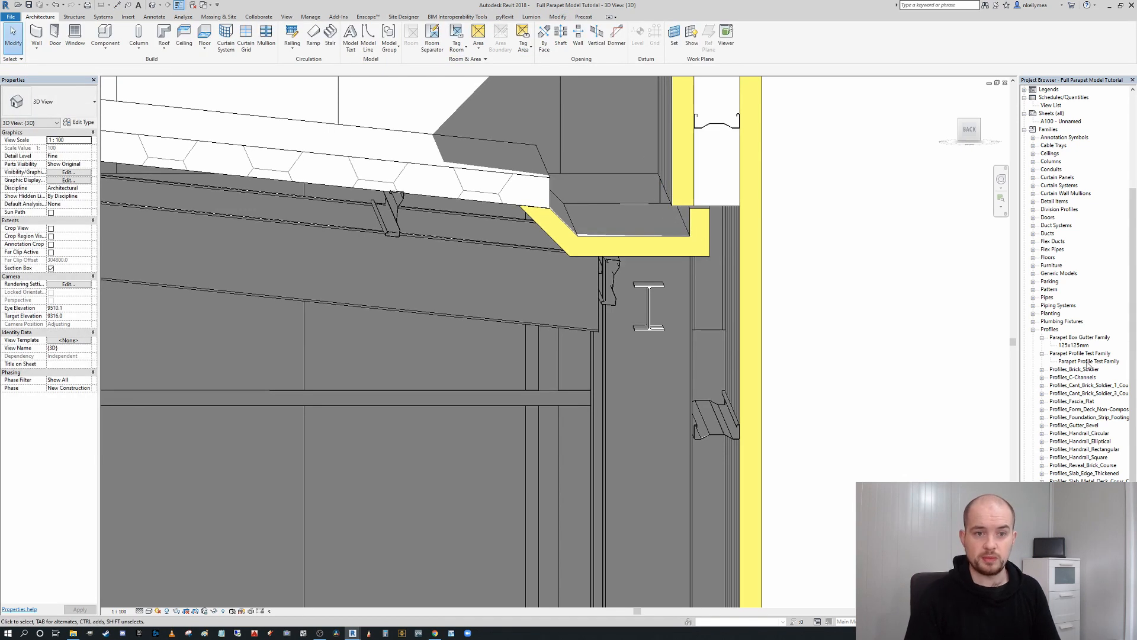
# Set the Gutter Width of the Parapet Box Gutter Family's 125x125mm profile type to 580
pyautogui.doubleClick(1079, 361)
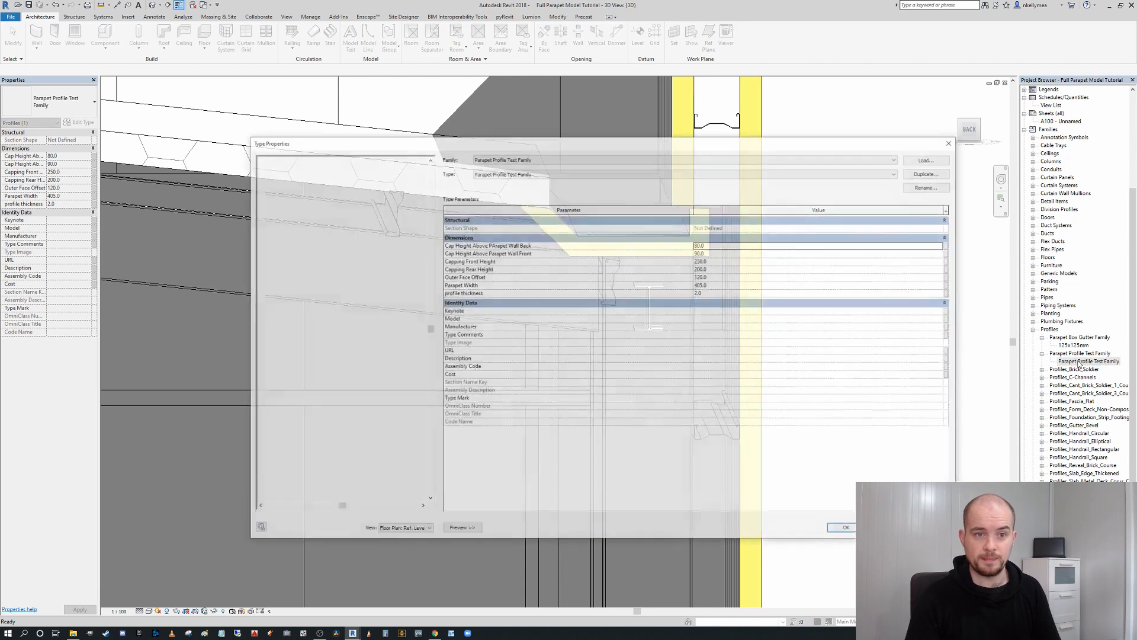
pyautogui.click(948, 145)
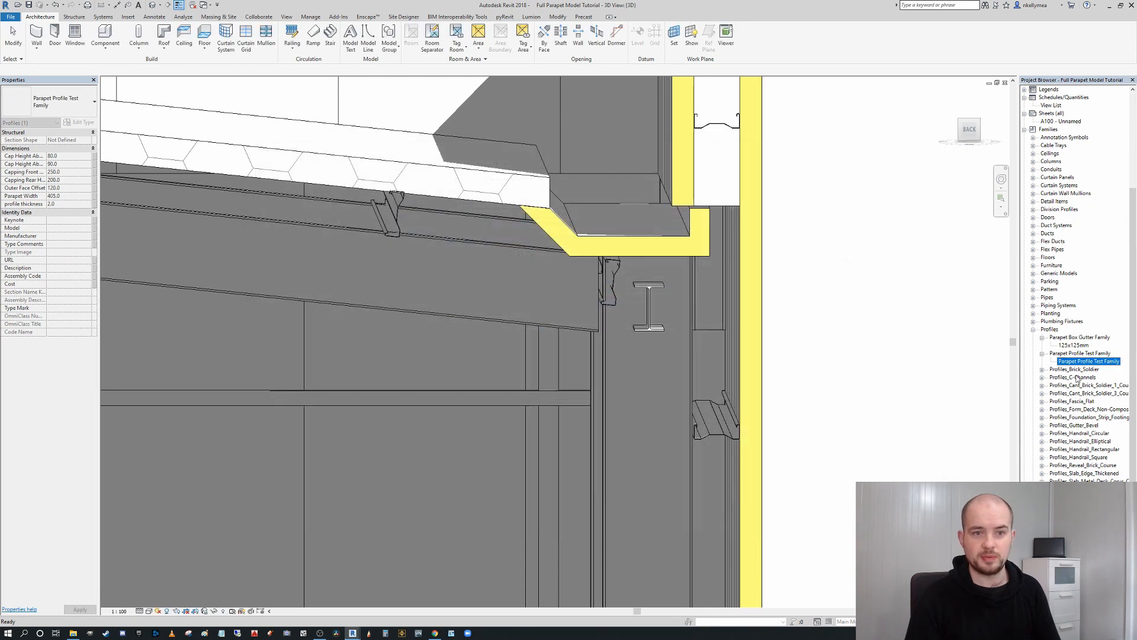
pyautogui.doubleClick(1073, 345)
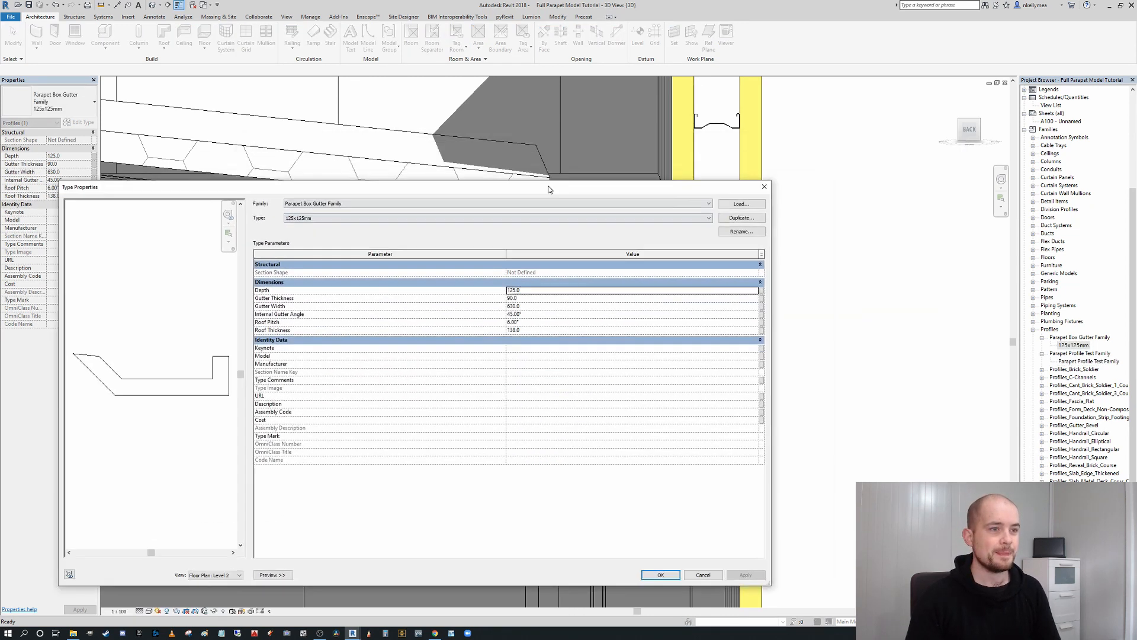
pyautogui.moveTo(548, 189); pyautogui.dragTo(625, 164)
pyautogui.moveTo(848, 339); pyautogui.dragTo(605, 339)
pyautogui.moveTo(446, 170); pyautogui.dragTo(372, 112)
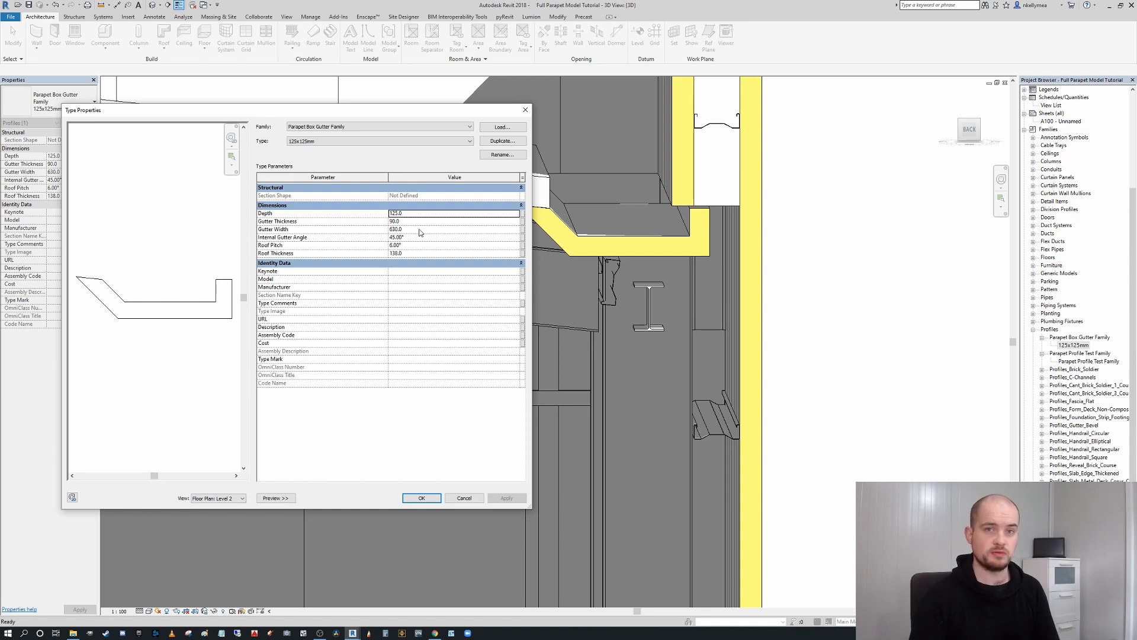
pyautogui.write('580')
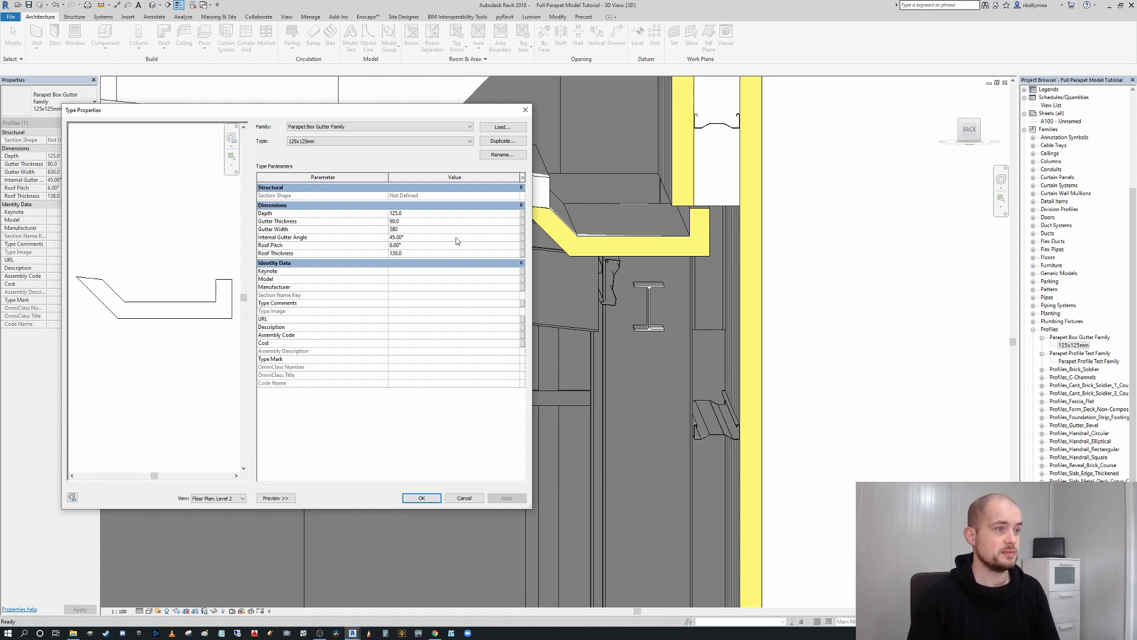
pyautogui.click(432, 499)
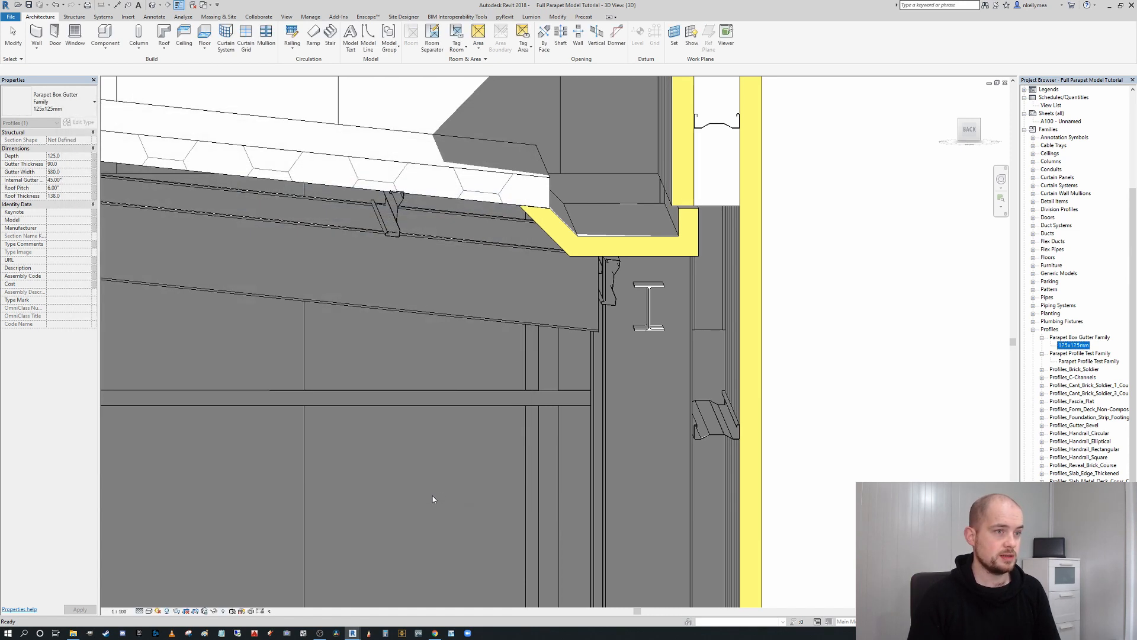
# Set the eaves gutter's horizontal profile offset to 20 and its vertical profile offset to 2
pyautogui.click(620, 363)
pyautogui.scroll(1, 602, 311)
pyautogui.keyDown('shift'); pyautogui.moveTo(603, 311); pyautogui.dragTo(648, 242, button='middle'); pyautogui.keyUp('shift')
pyautogui.click(632, 219)
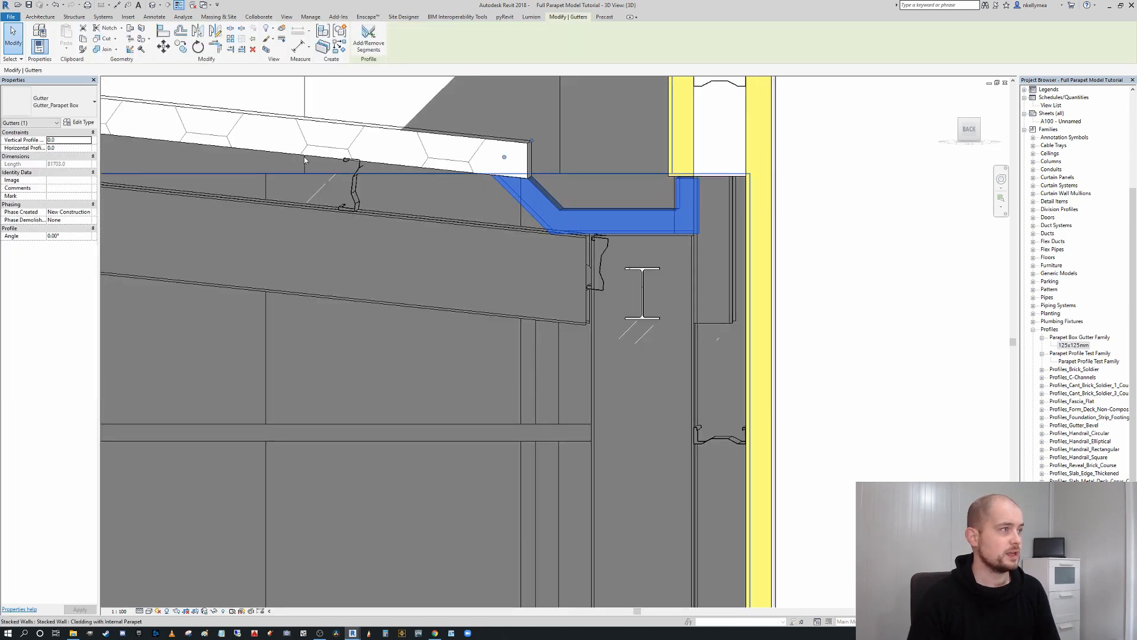
pyautogui.keyDown('shift'); pyautogui.moveTo(304, 160); pyautogui.dragTo(170, 165, button='middle'); pyautogui.keyUp('shift')
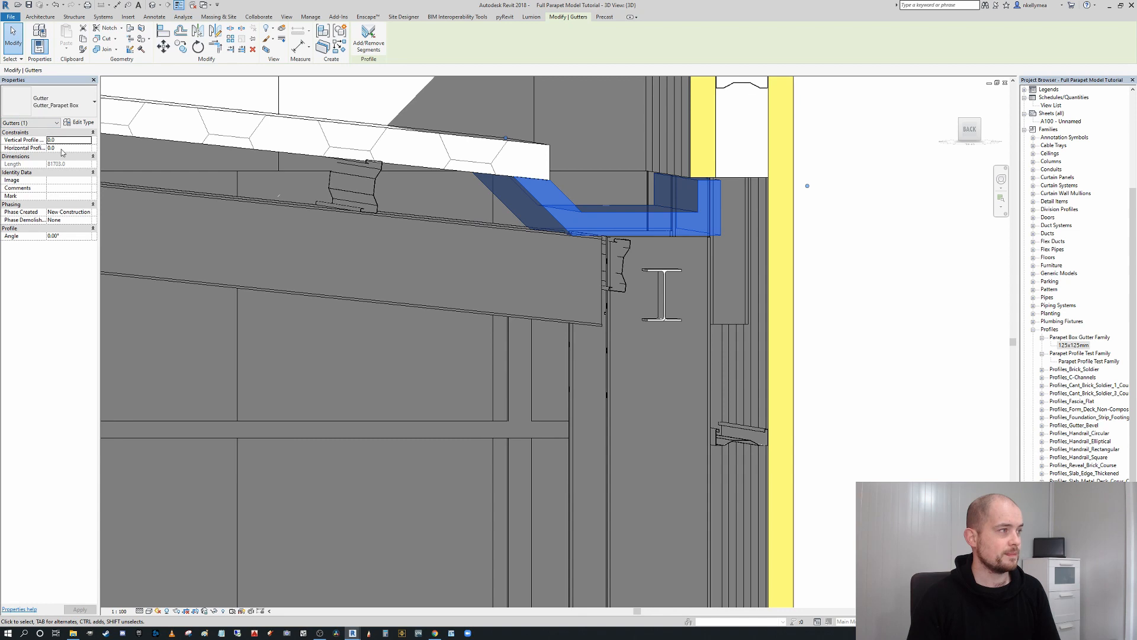
pyautogui.scroll(-8, 388, 210)
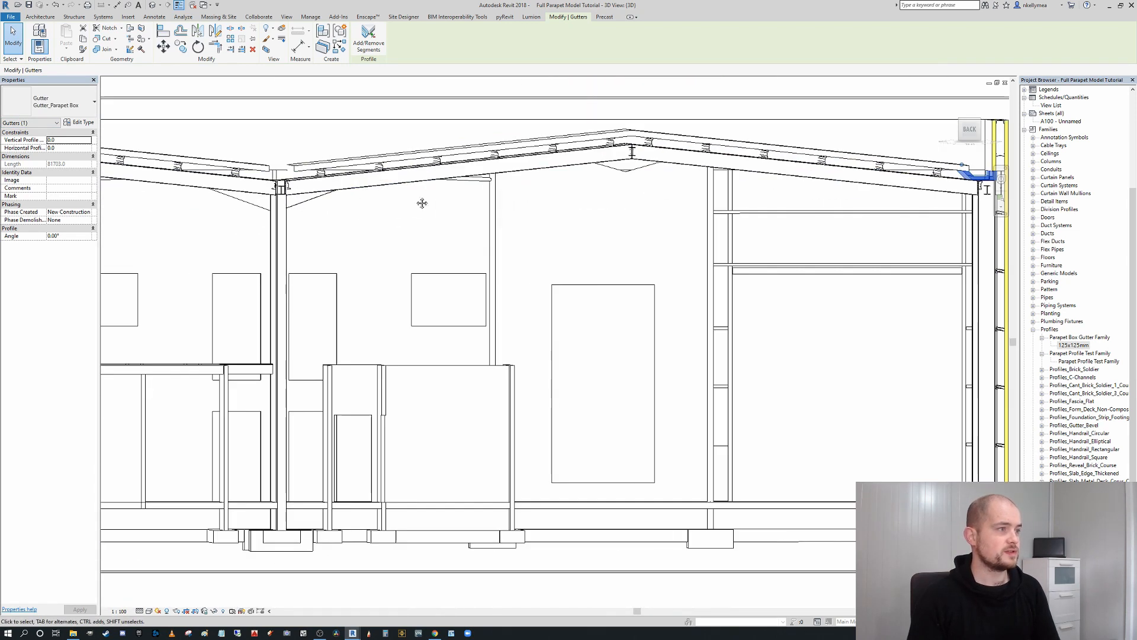
pyautogui.scroll(7, 348, 174)
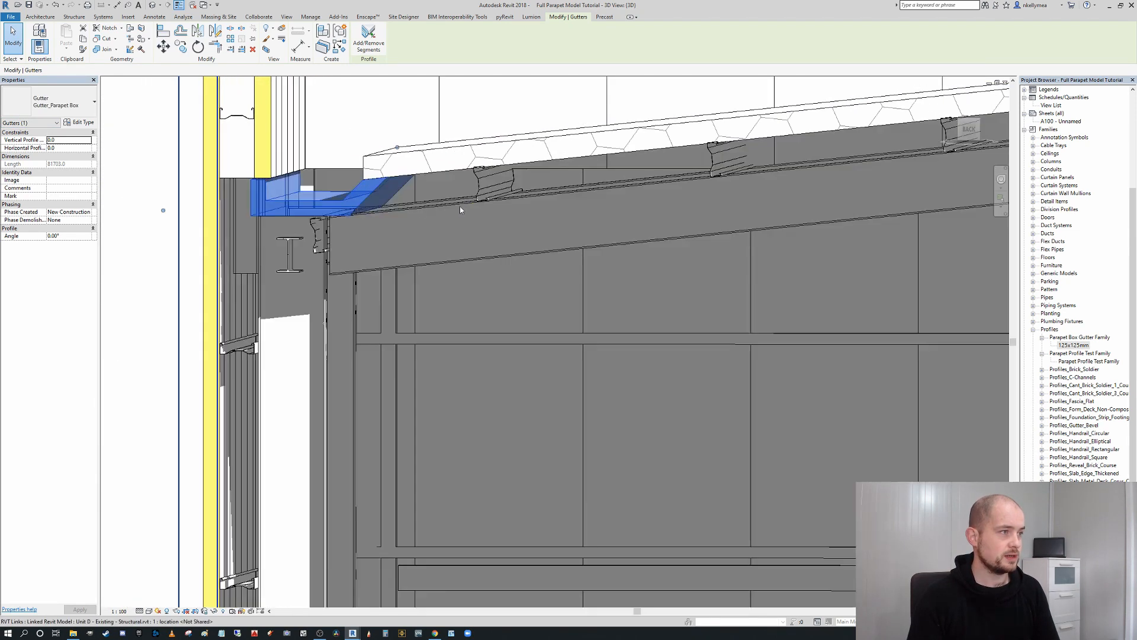
pyautogui.scroll(-5, 335, 197)
pyautogui.moveTo(888, 193); pyautogui.dragTo(409, 194, button='middle')
pyautogui.scroll(-2, 515, 193)
pyautogui.moveTo(515, 193); pyautogui.dragTo(99, 206, button='middle')
pyautogui.scroll(2, 933, 205)
pyautogui.scroll(3, 823, 210)
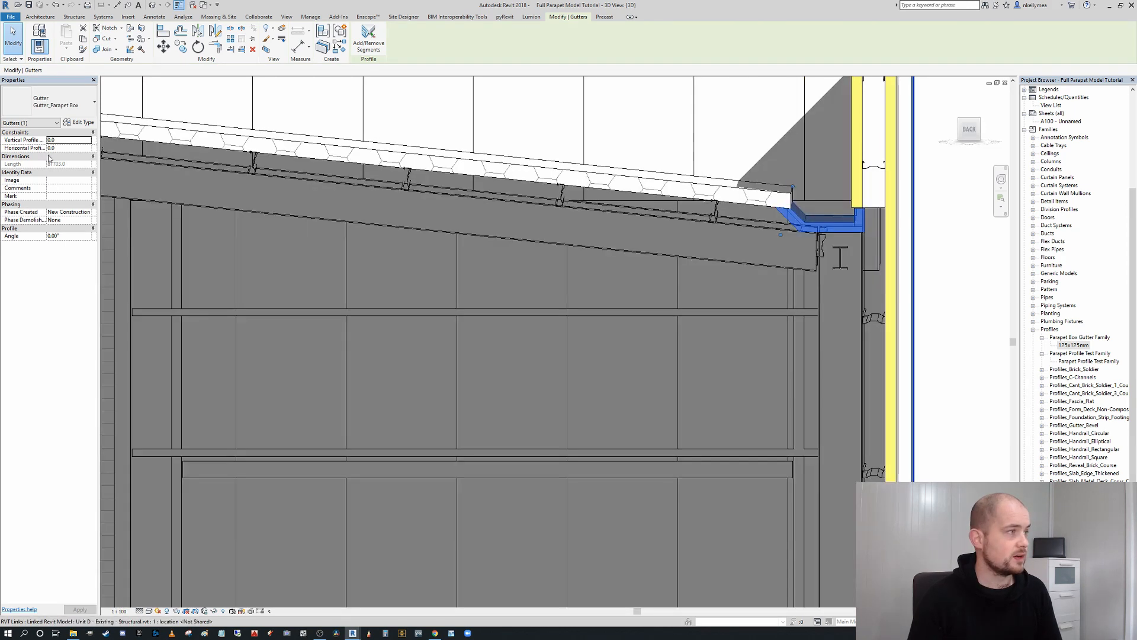
pyautogui.click(65, 148)
pyautogui.write('10')
pyautogui.press('BackSpace')
pyautogui.press('BackSpace')
pyautogui.write('20')
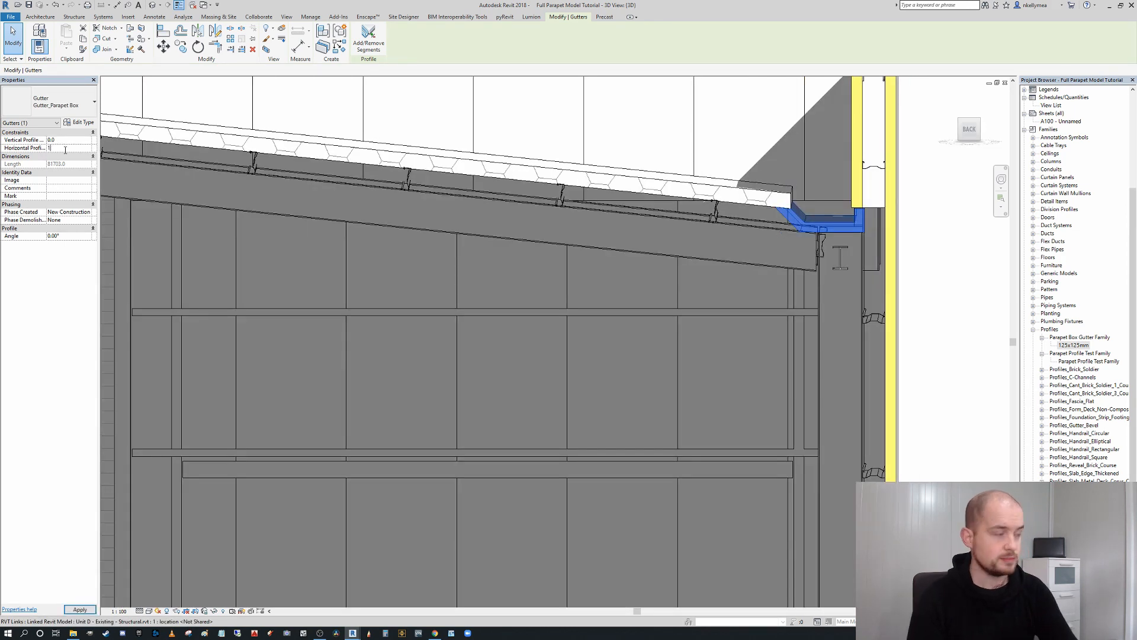
pyautogui.click(70, 140)
pyautogui.write('2')
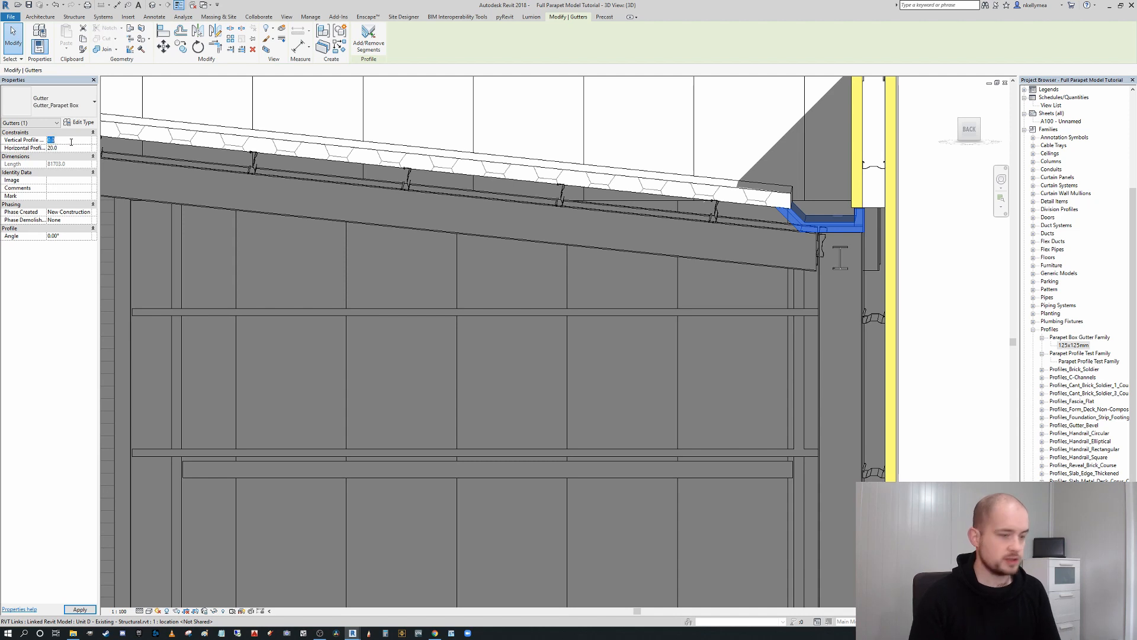
pyautogui.click(784, 154)
# Change the parapet box gutter's horizontal profile offset to -20
pyautogui.scroll(3, 837, 223)
pyautogui.keyDown('shift'); pyautogui.moveTo(801, 208); pyautogui.dragTo(785, 202, button='middle'); pyautogui.keyUp('shift')
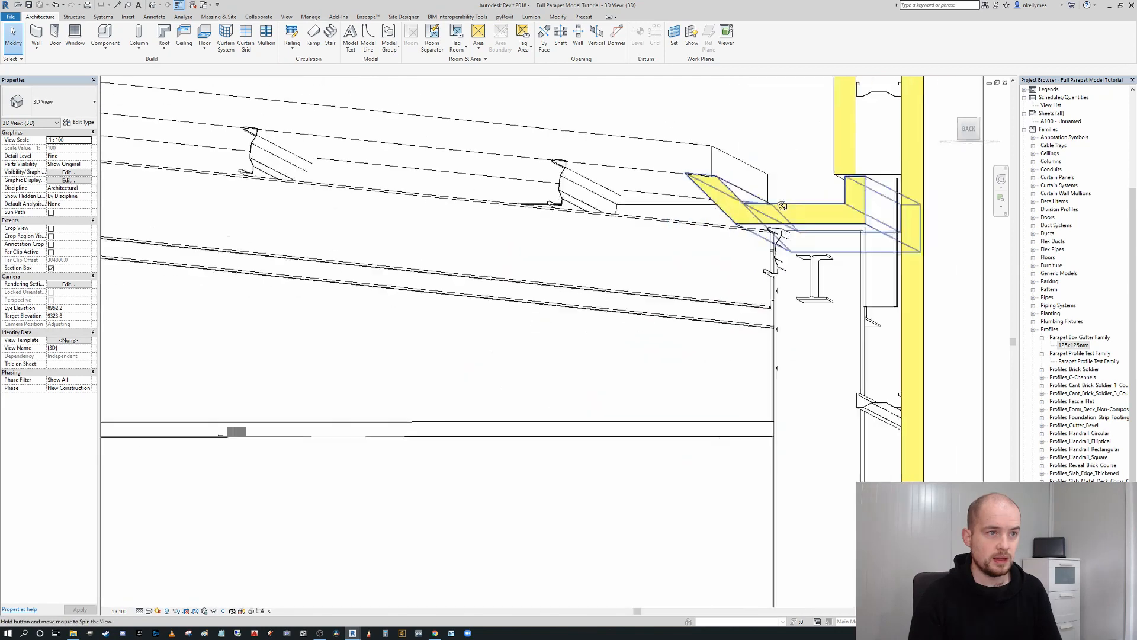
pyautogui.click(785, 202)
pyautogui.scroll(3, 760, 196)
pyautogui.moveTo(761, 196)
pyautogui.keyDown('shift'); pyautogui.mouseDown(button='middle')
pyautogui.moveTo(730, 214)
pyautogui.moveTo(751, 224)
pyautogui.mouseUp(button='middle'); pyautogui.keyUp('shift')
pyautogui.press('Home')
pyautogui.write('-')
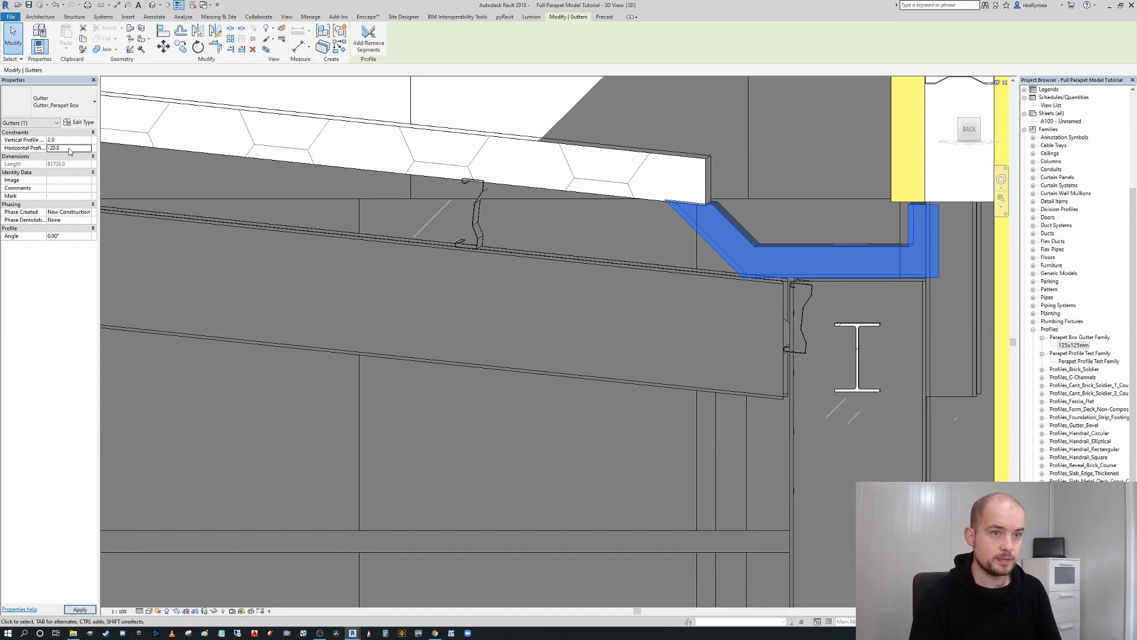
pyautogui.press('Return')
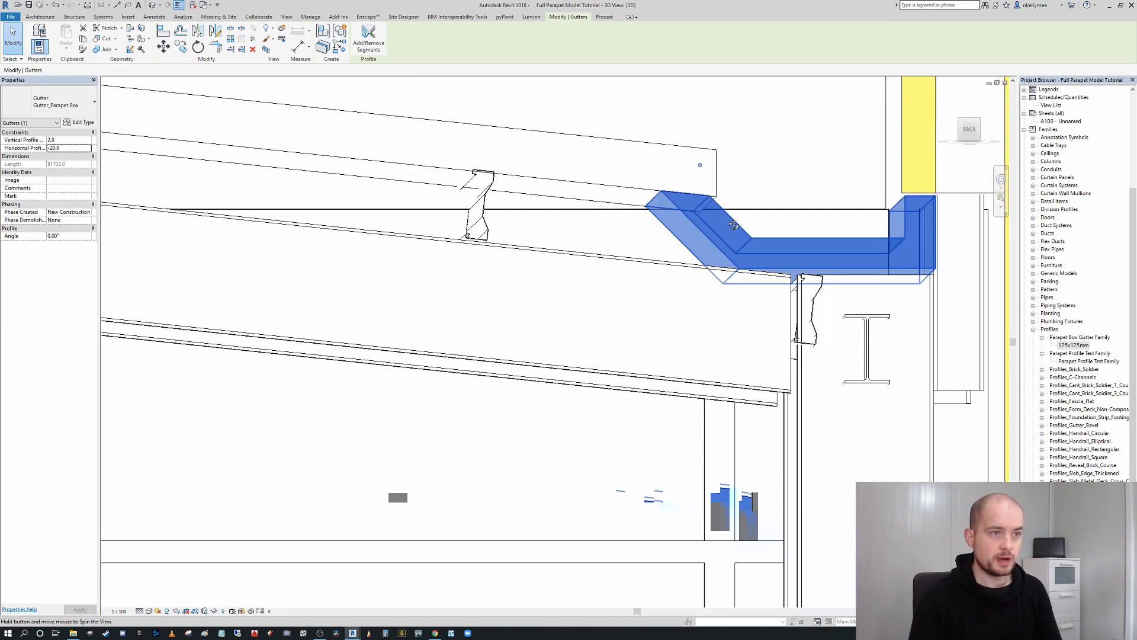
# Examine how the offset parapet box gutter meets the underside of the roof edge and the parapet wall
pyautogui.scroll(2, 714, 205)
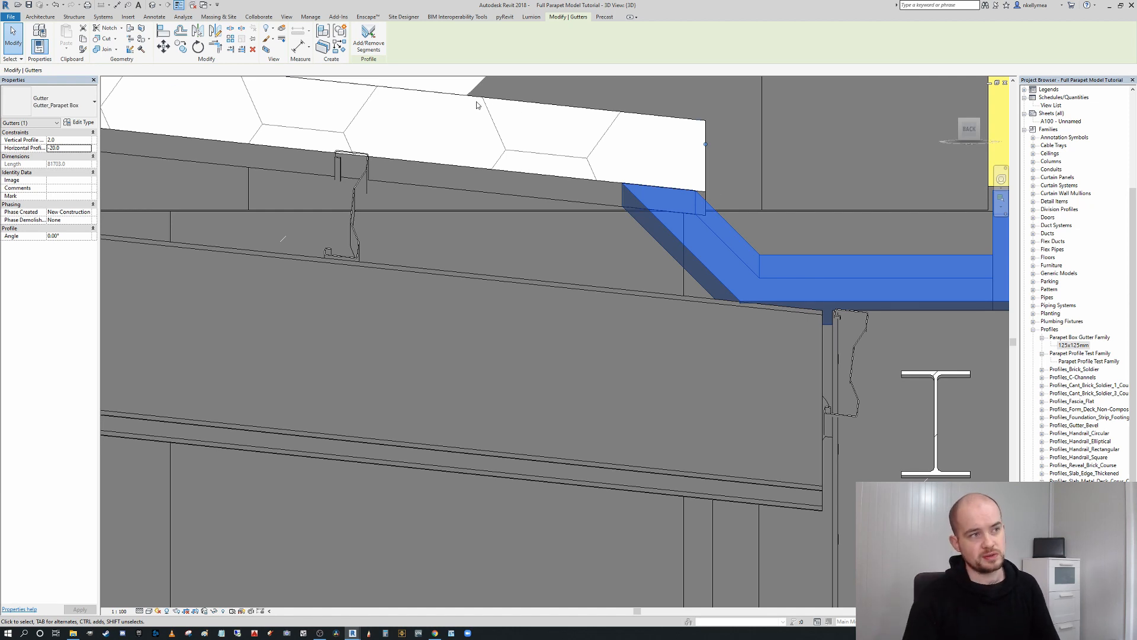
pyautogui.moveTo(714, 194)
pyautogui.keyDown('ctrl'); pyautogui.mouseDown(button='middle')
pyautogui.moveTo(753, 169)
pyautogui.moveTo(705, 178)
pyautogui.moveTo(599, 147)
pyautogui.moveTo(713, 161)
pyautogui.mouseUp(button='middle'); pyautogui.keyUp('ctrl')
pyautogui.scroll(-2, 753, 169)
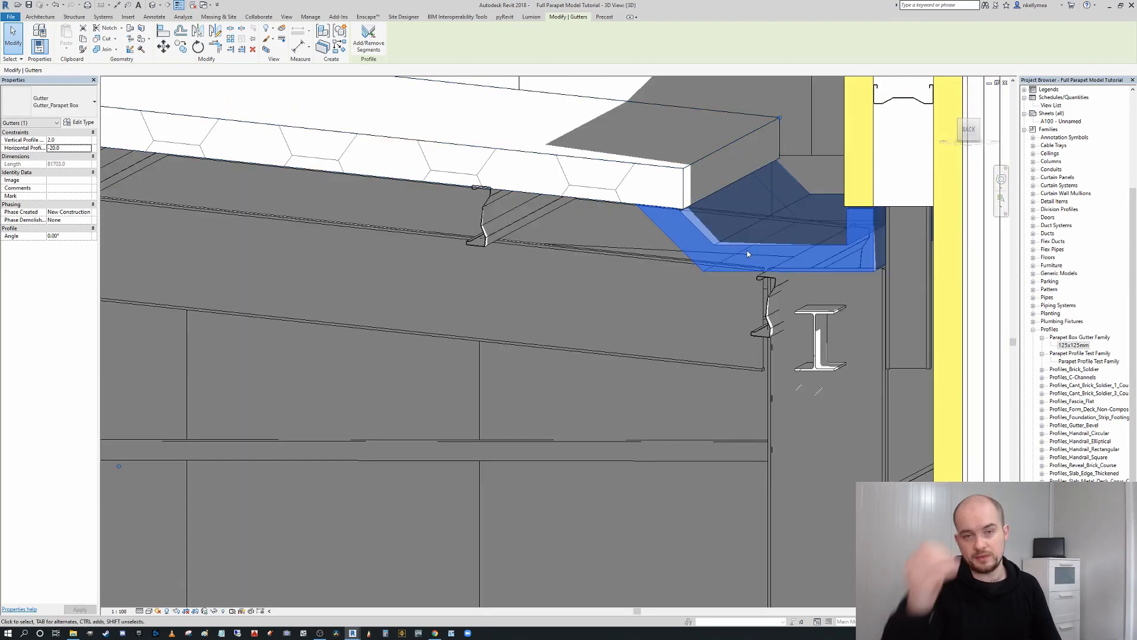
pyautogui.scroll(2, 747, 251)
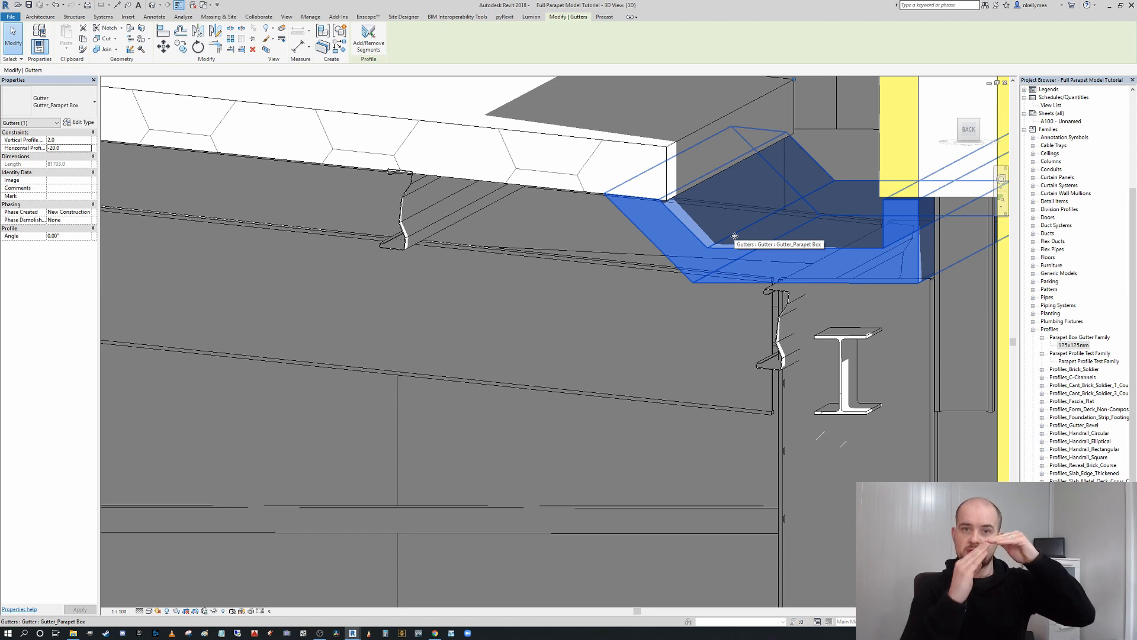
pyautogui.keyDown('shift'); pyautogui.moveTo(742, 208); pyautogui.dragTo(796, 215, button='middle'); pyautogui.keyUp('shift')
pyautogui.press('Escape')
pyautogui.scroll(2, 877, 219)
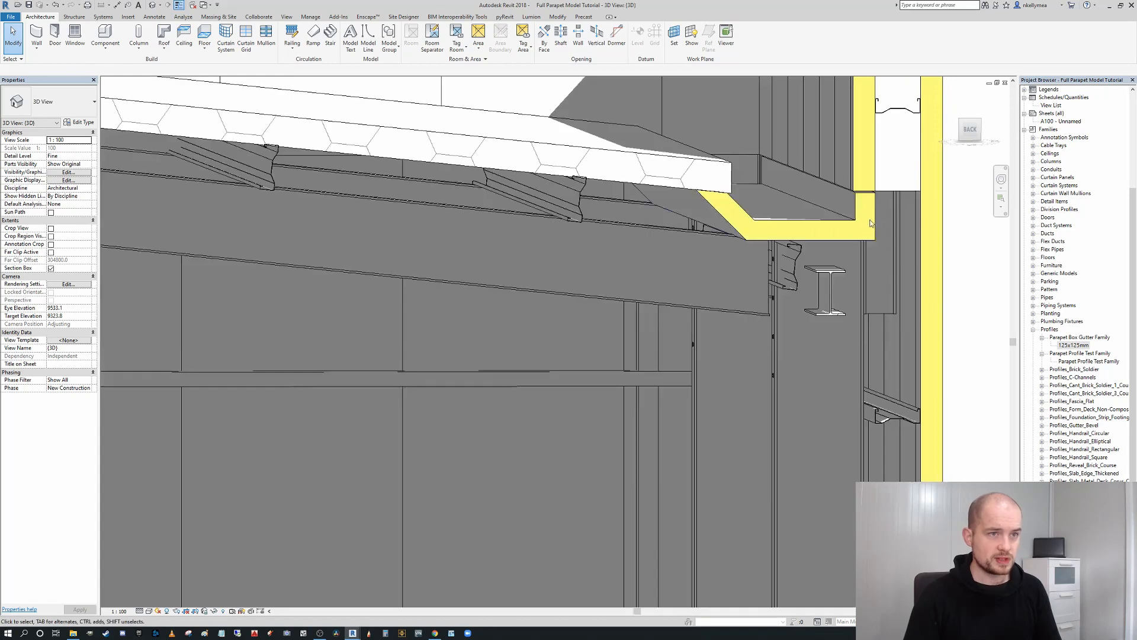
# Try to dimension the gap between the top of the gutter's upstand and the parapet wall in the 3D view
pyautogui.keyDown('shift'); pyautogui.moveTo(863, 191); pyautogui.dragTo(847, 201, button='middle'); pyautogui.keyUp('shift')
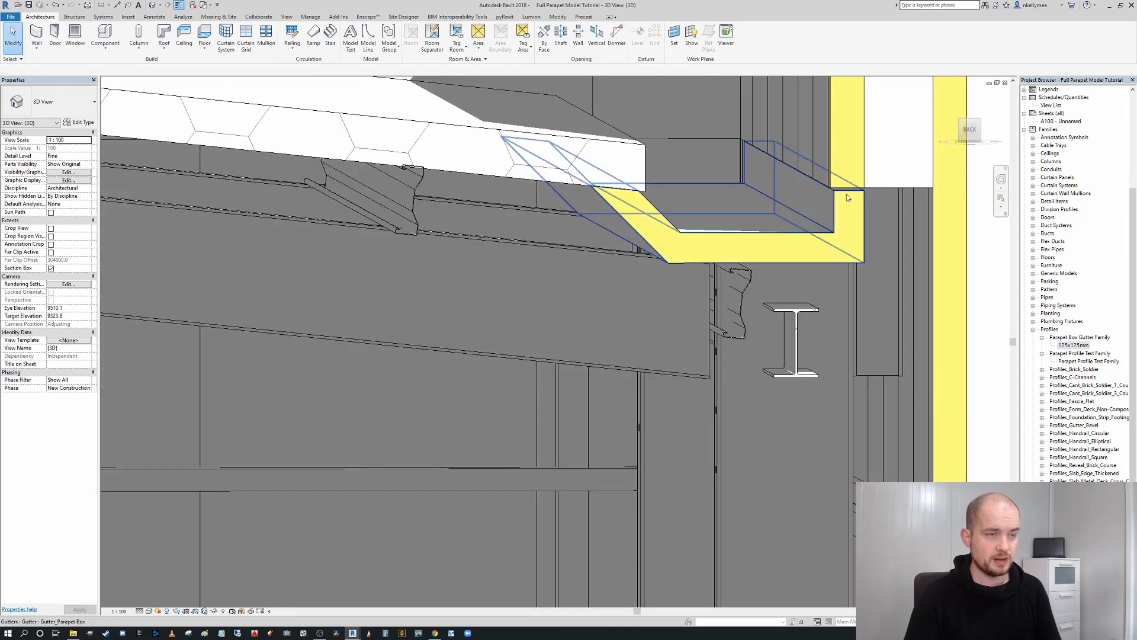
pyautogui.click(847, 196)
pyautogui.keyDown('shift'); pyautogui.moveTo(924, 240); pyautogui.dragTo(846, 214, button='middle'); pyautogui.keyUp('shift')
pyautogui.press('Escape')
pyautogui.press('d')
pyautogui.press('i')
pyautogui.scroll(1, 829, 187)
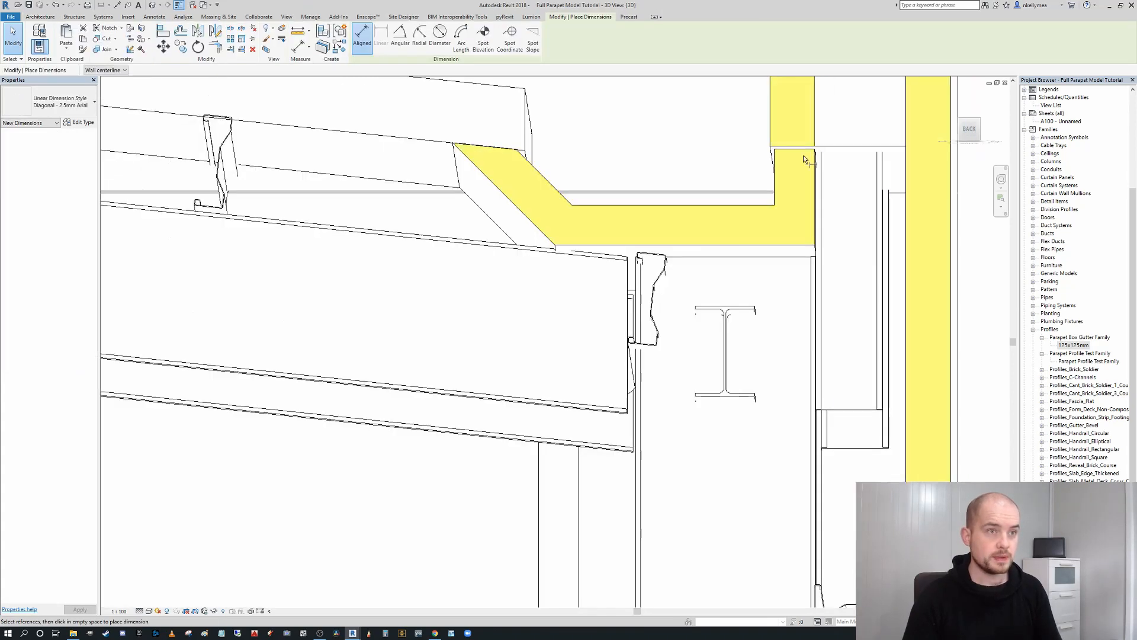
pyautogui.keyDown('shift'); pyautogui.moveTo(797, 148); pyautogui.dragTo(866, 242, button='middle'); pyautogui.keyUp('shift')
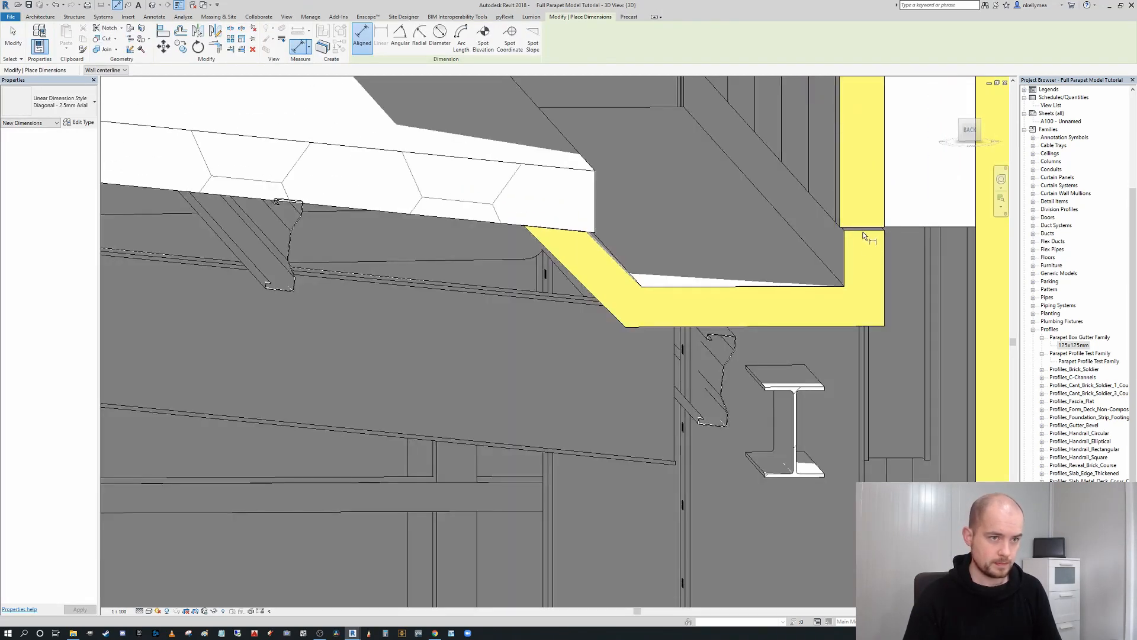
pyautogui.keyDown('shift'); pyautogui.moveTo(864, 236); pyautogui.dragTo(838, 205, button='middle'); pyautogui.keyUp('shift')
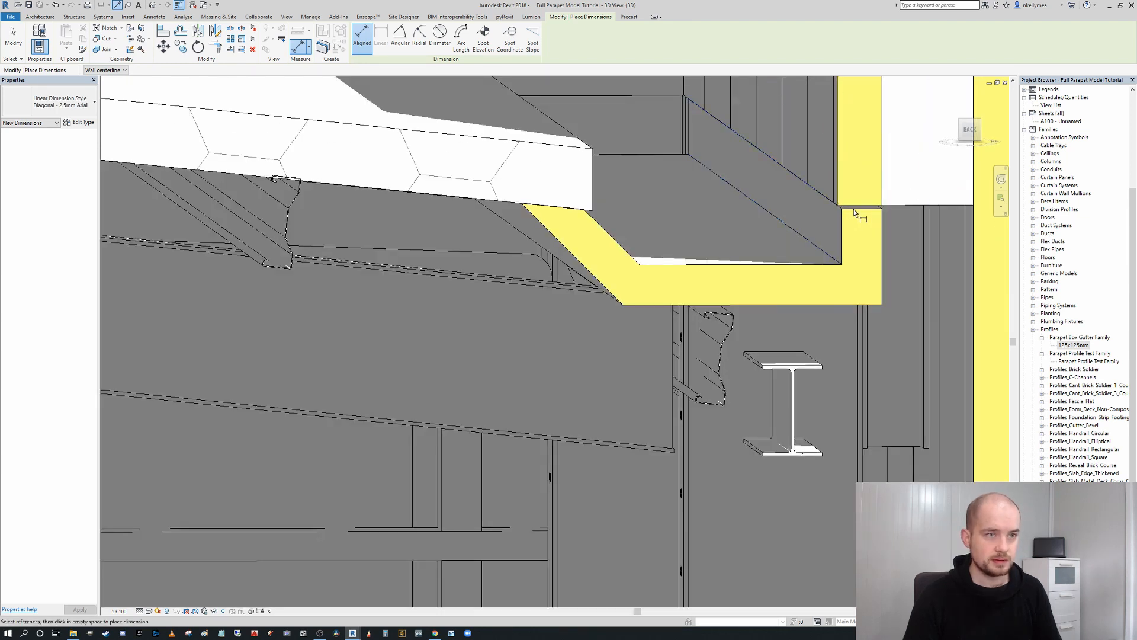
pyautogui.scroll(-2, 850, 209)
pyautogui.press('Escape')
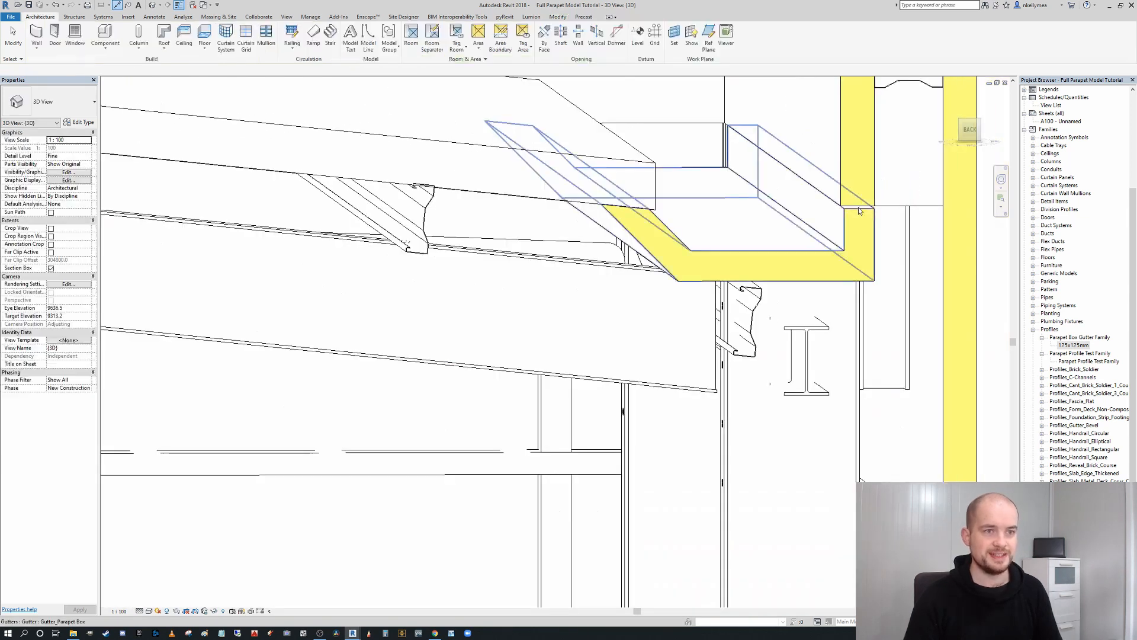
pyautogui.keyDown('shift'); pyautogui.moveTo(860, 211); pyautogui.dragTo(951, 169, button='middle'); pyautogui.keyUp('shift')
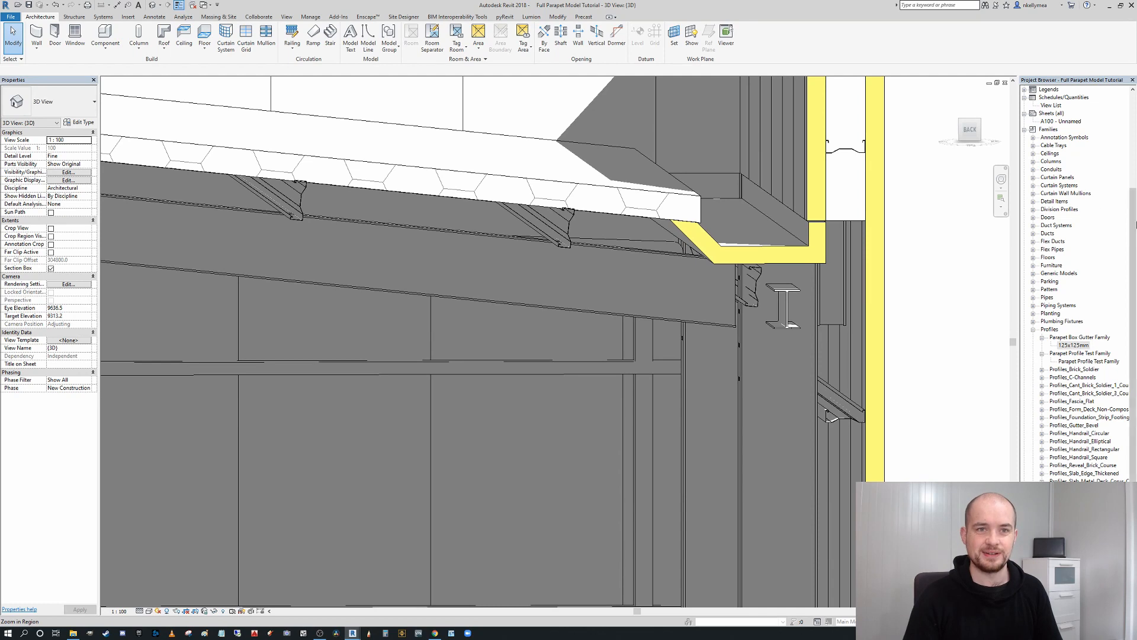
# Open the Section 1 building section and set its detail level to Fine at the eaves gutter
pyautogui.click(1073, 345)
pyautogui.scroll(4, 1060, 296)
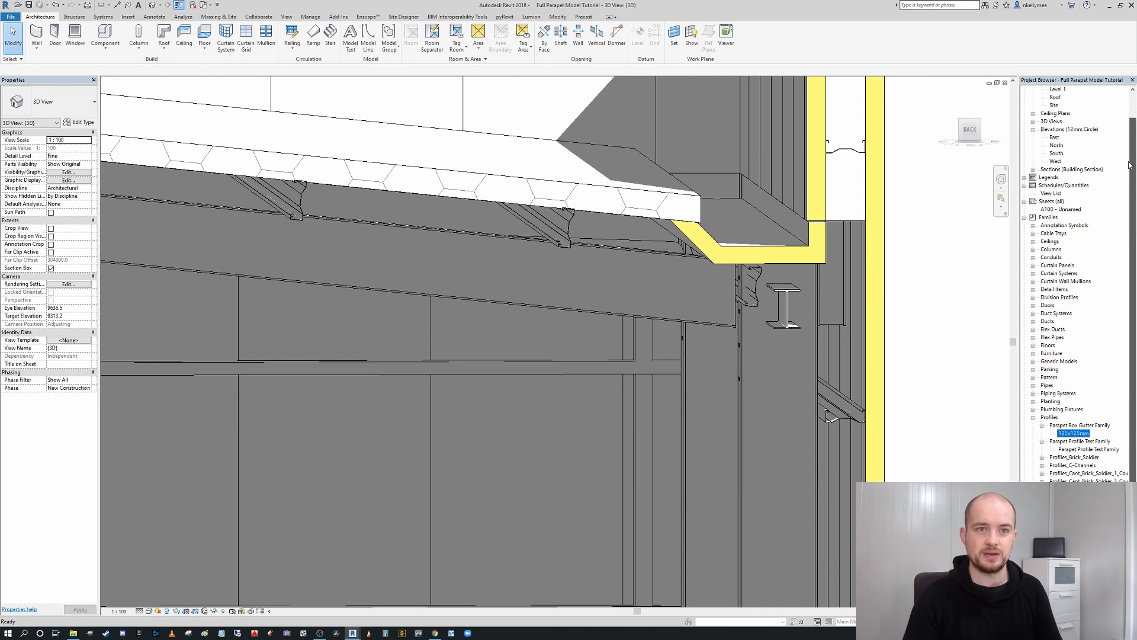
pyautogui.click(1033, 170)
pyautogui.doubleClick(1060, 177)
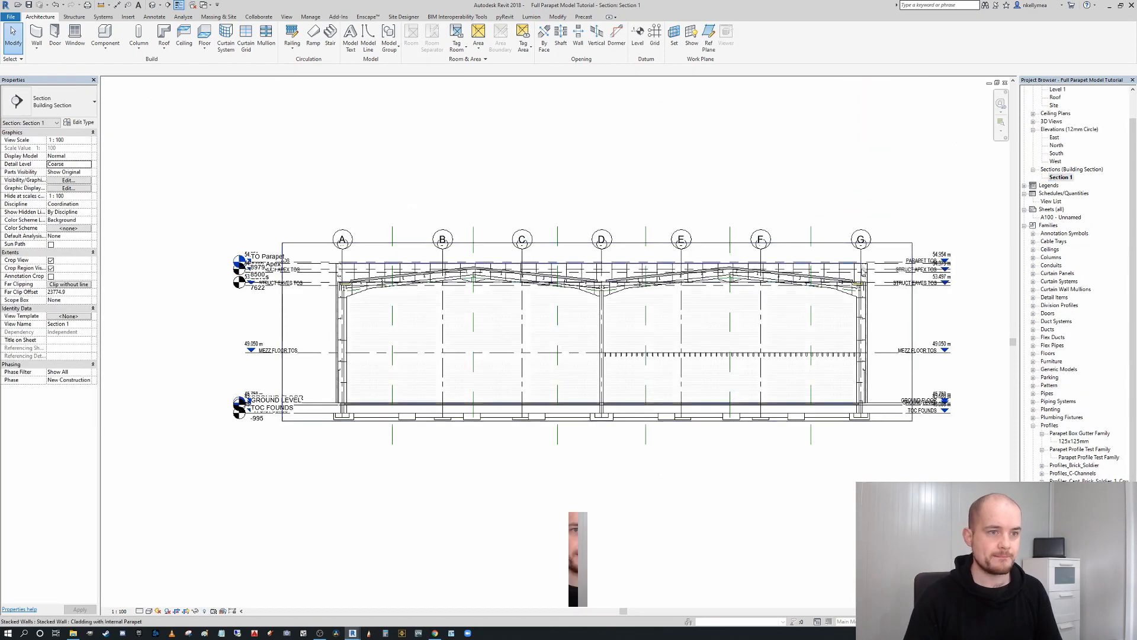
pyautogui.scroll(10, 845, 261)
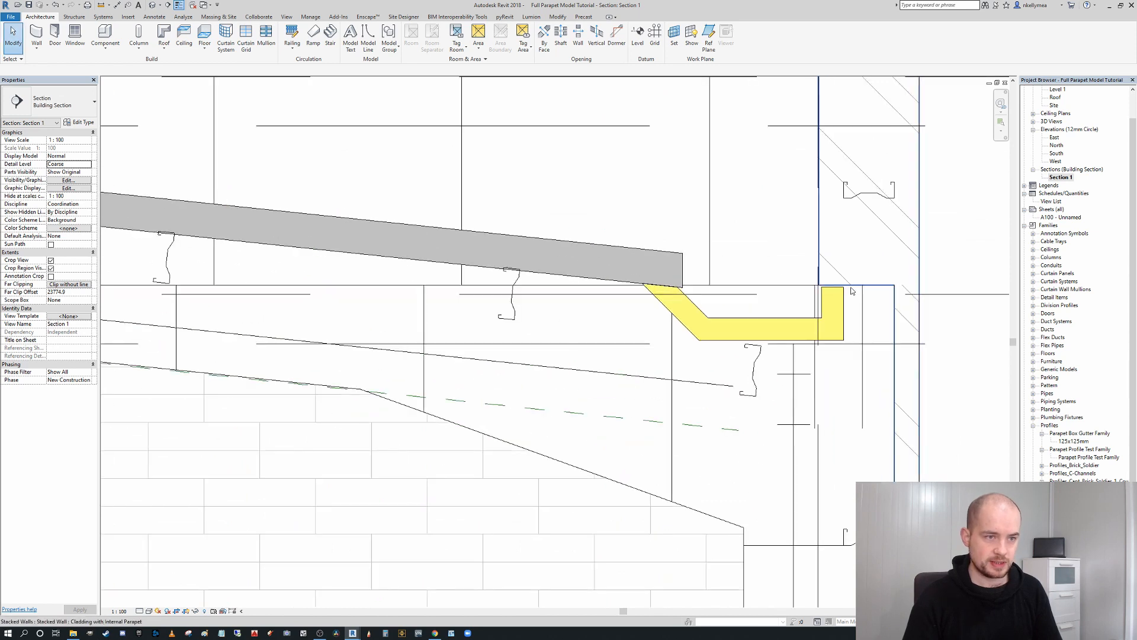
pyautogui.scroll(1, 852, 291)
pyautogui.moveTo(851, 290); pyautogui.dragTo(793, 304, button='middle')
pyautogui.click(153, 602)
# Measure the gap between the gutter upstand's top and the parapet wall's underside, and review the 125x125mm gutter profile's type properties
pyautogui.scroll(2, 770, 305)
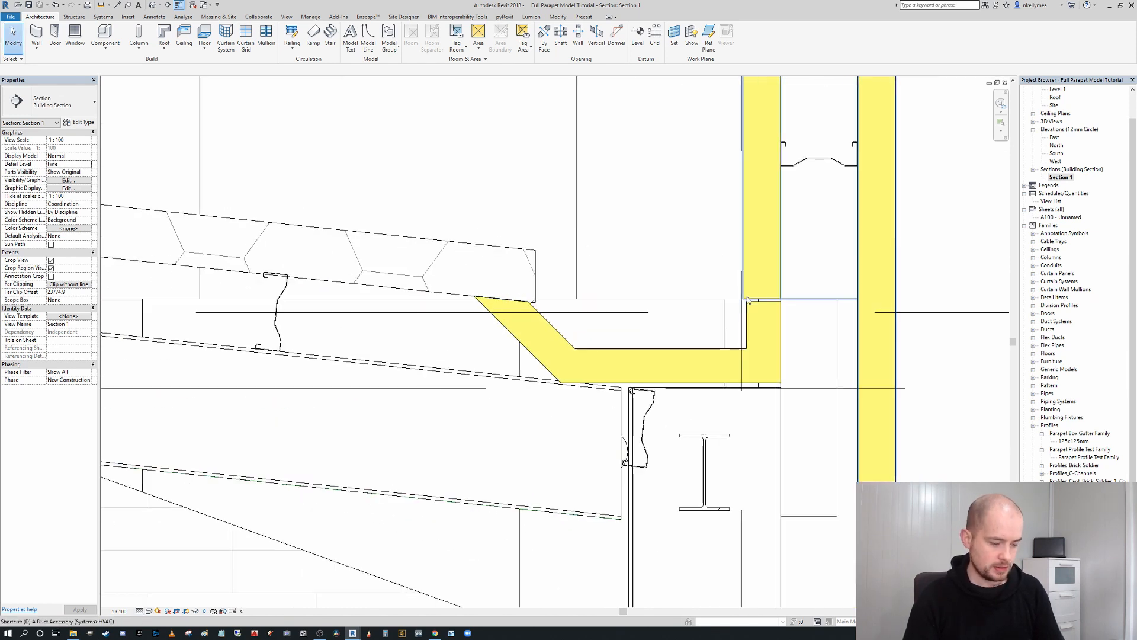
pyautogui.press('i')
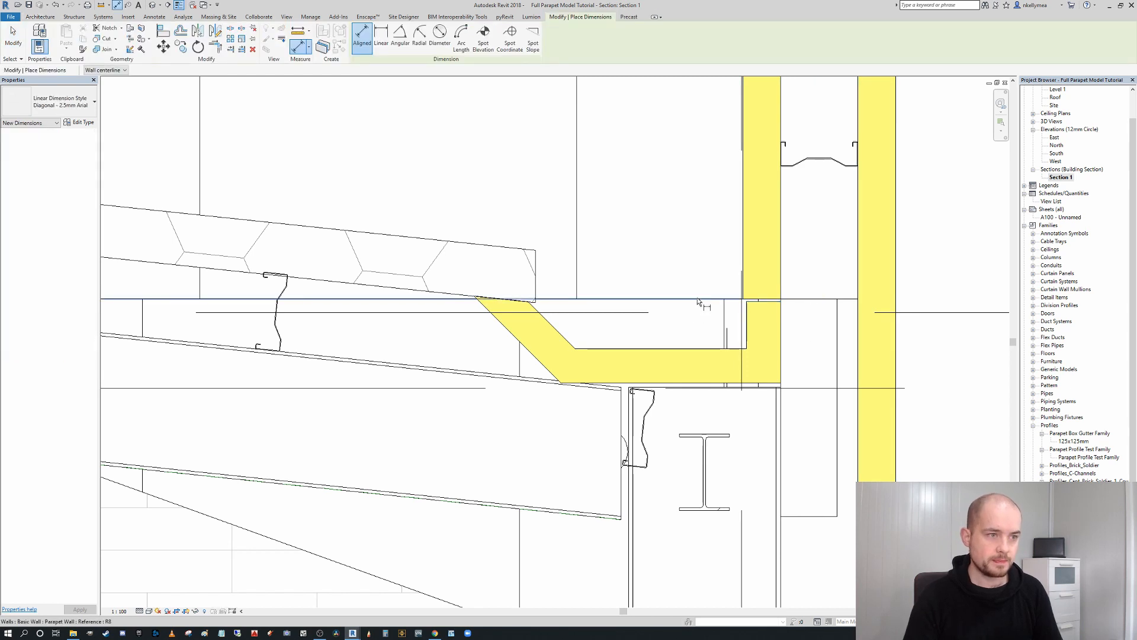
pyautogui.scroll(1, 697, 298)
pyautogui.scroll(-2, 761, 299)
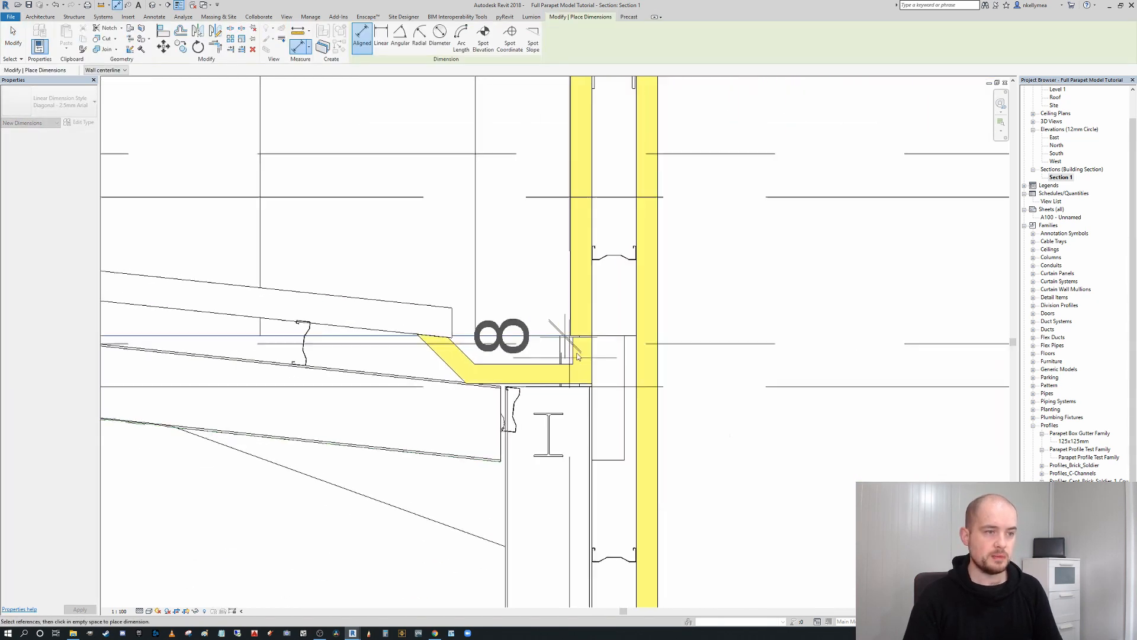
pyautogui.moveTo(565, 357); pyautogui.dragTo(699, 332, button='middle')
pyautogui.scroll(1, 699, 324)
pyautogui.press('Escape')
pyautogui.press('Escape')
pyautogui.scroll(-2, 737, 325)
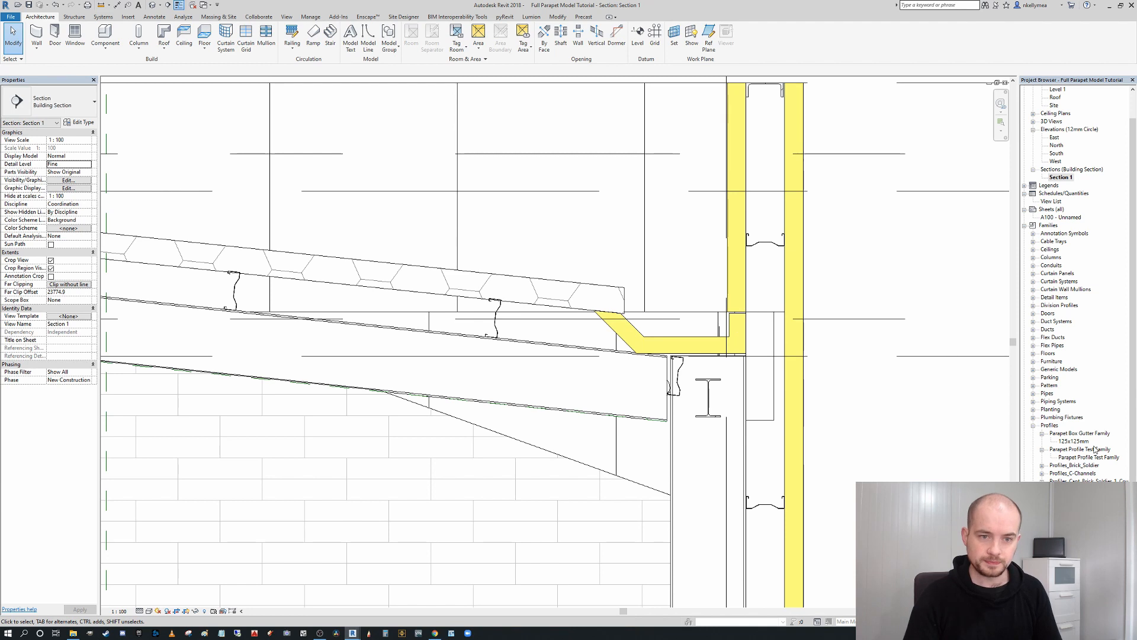
pyautogui.doubleClick(1073, 441)
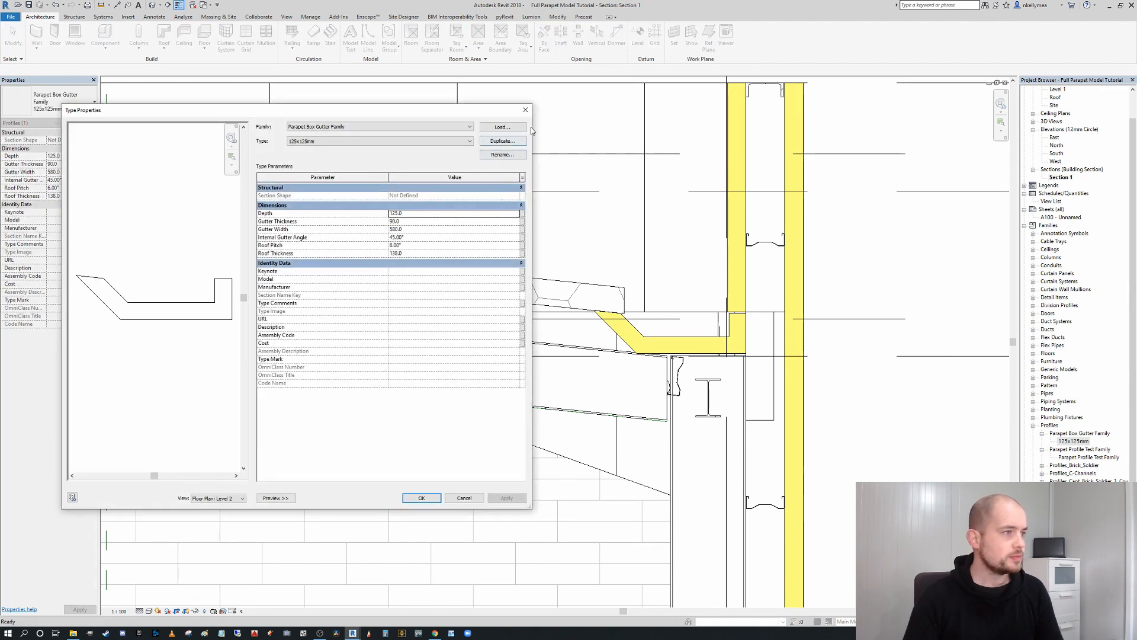
pyautogui.click(524, 111)
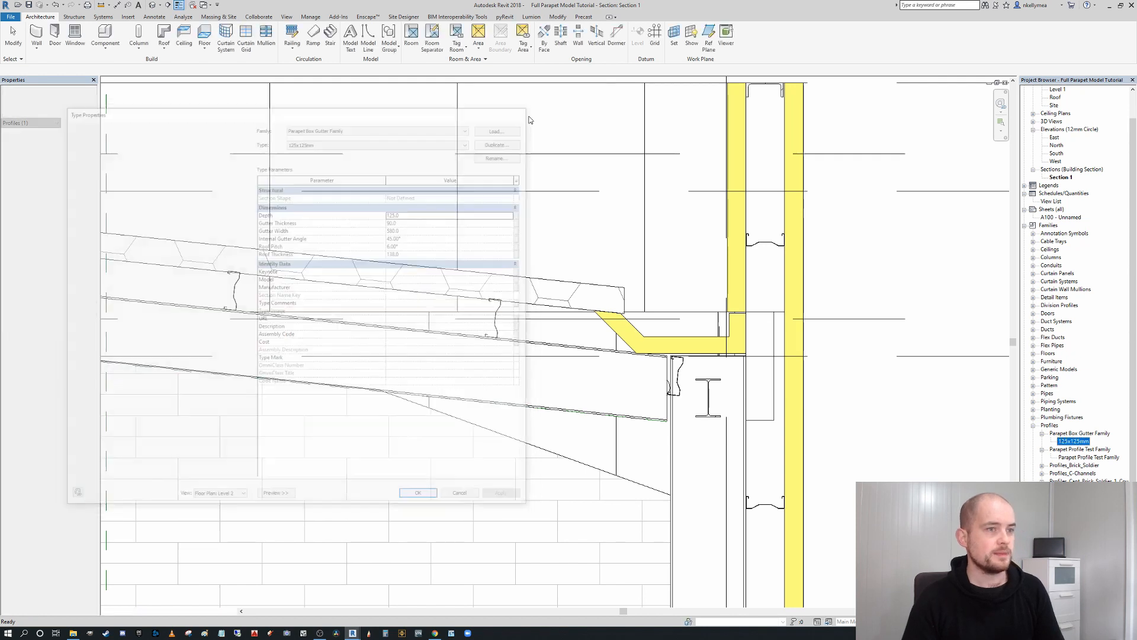
# Set the Parapet Wall height to 1228 in the assembly of the Cladding with Internal Parapet stacked wall type
pyautogui.scroll(-2, 686, 191)
pyautogui.click(688, 193)
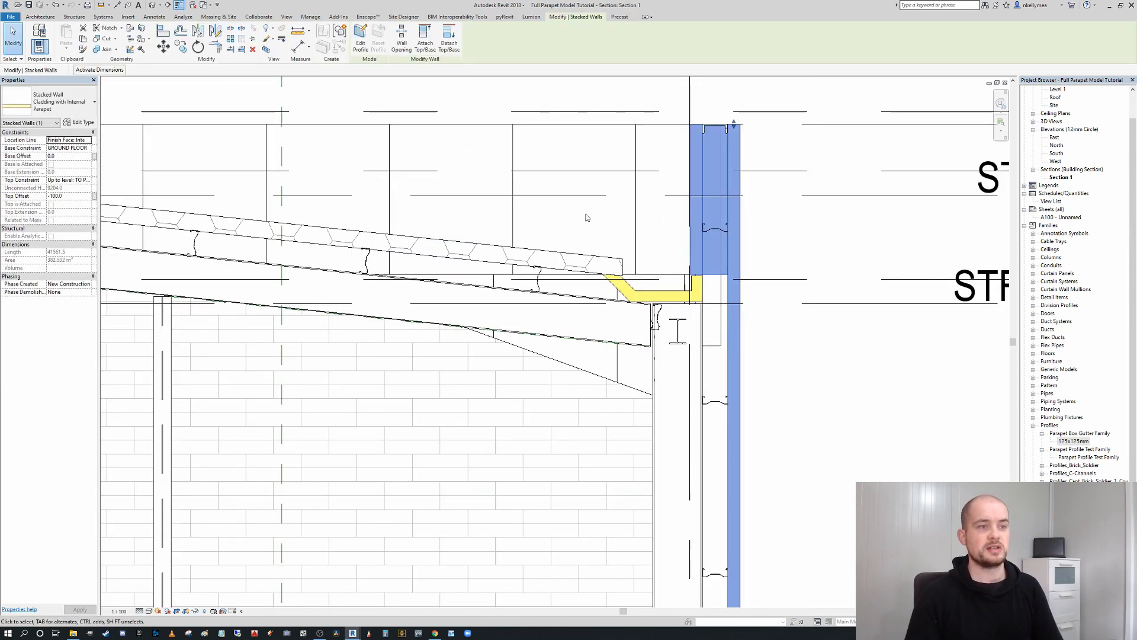
pyautogui.scroll(5, 705, 275)
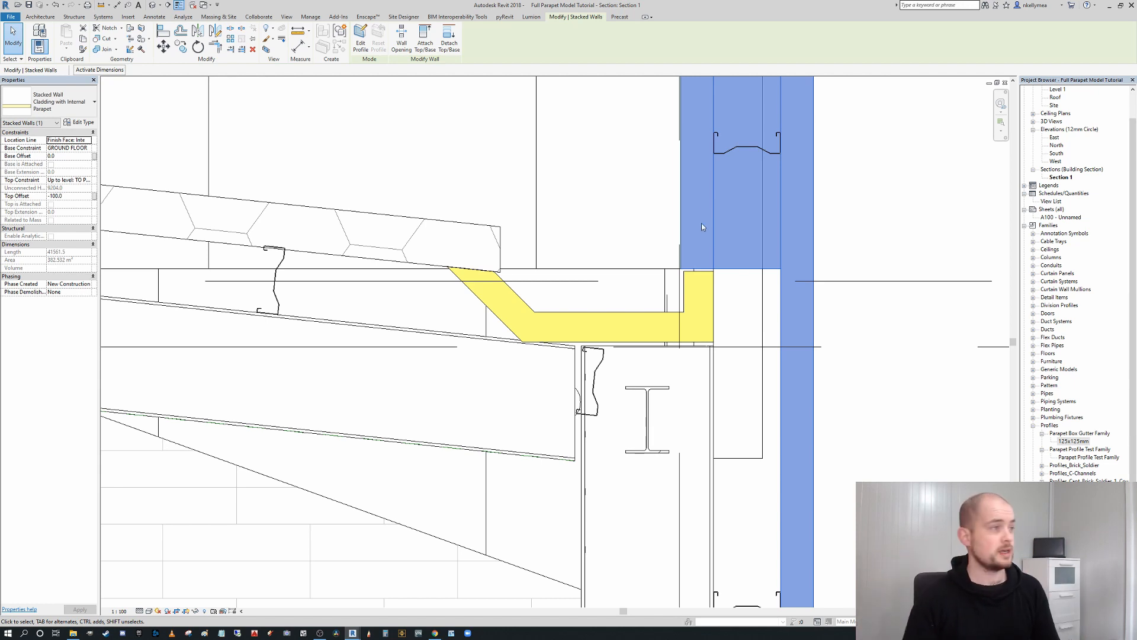
pyautogui.click(83, 122)
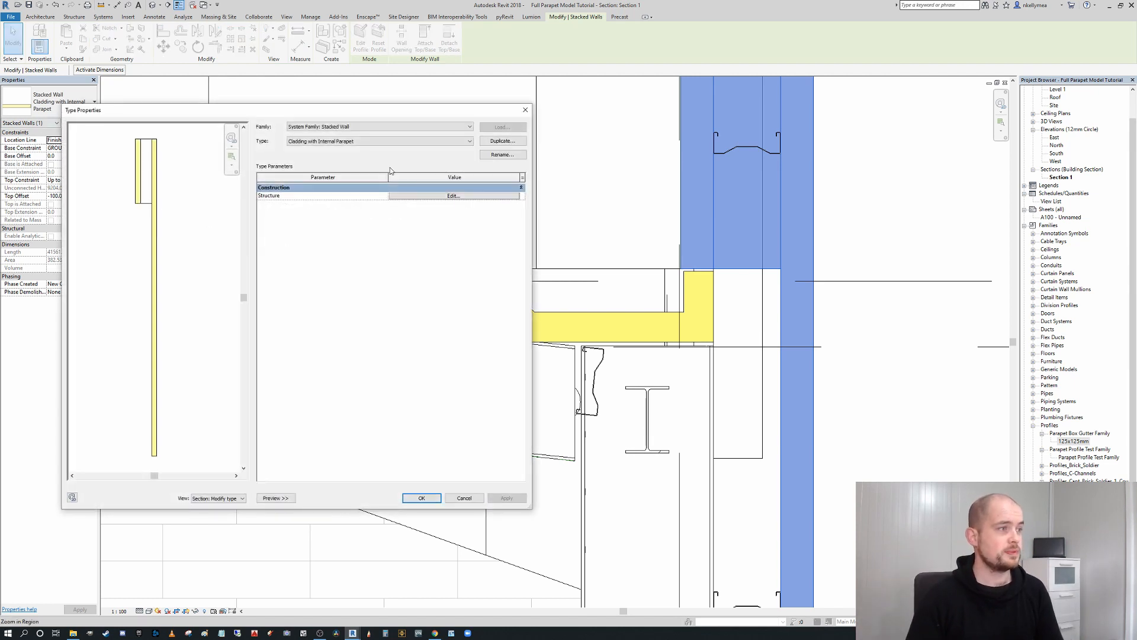
pyautogui.click(468, 196)
pyautogui.click(349, 188)
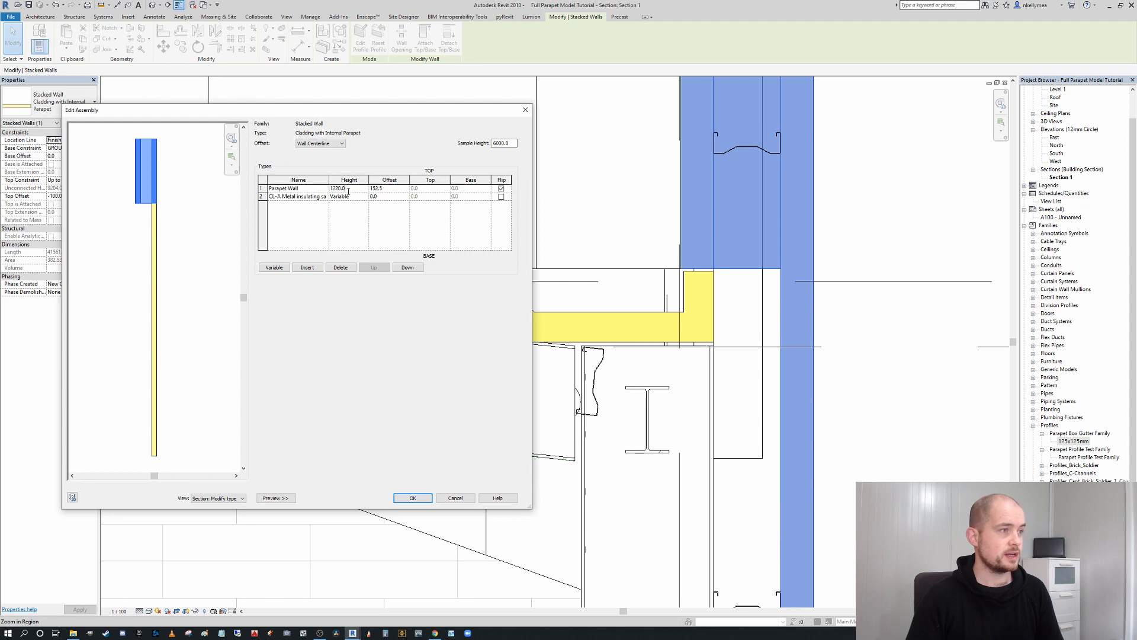
pyautogui.press('BackSpace')
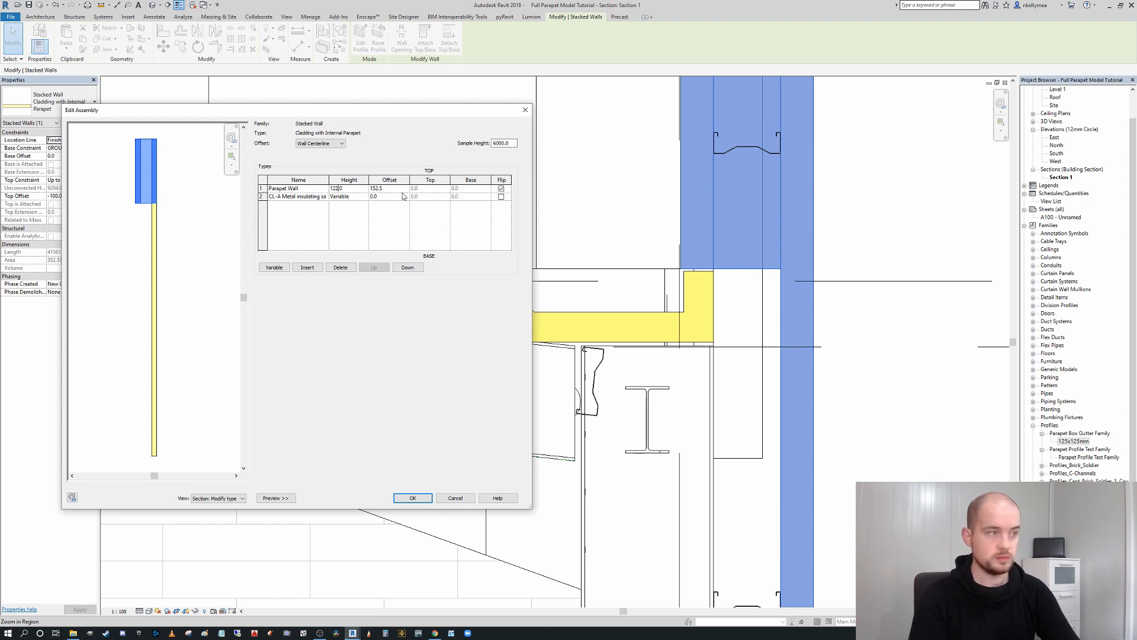
pyautogui.write('8')
pyautogui.click(408, 499)
pyautogui.click(420, 499)
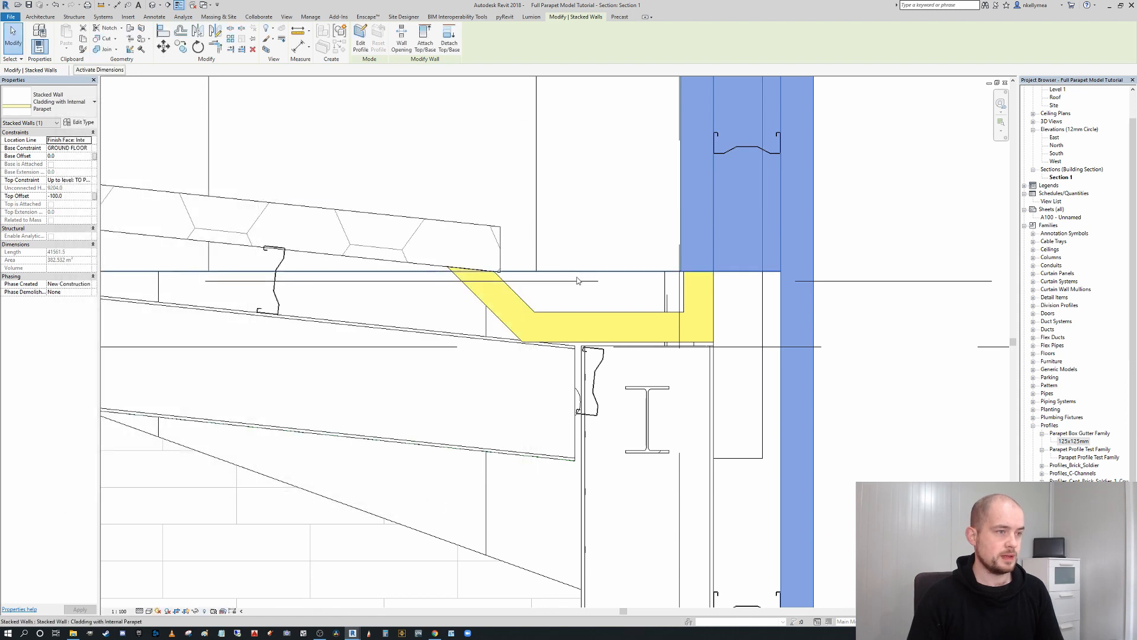
# Examine the junction between the gutter's upstand and the underside of the lengthened parapet wall in the section
pyautogui.press('Escape')
pyautogui.scroll(-2, 669, 260)
pyautogui.moveTo(673, 259); pyautogui.dragTo(664, 331, button='middle')
pyautogui.scroll(-2, 654, 325)
pyautogui.scroll(1, 662, 335)
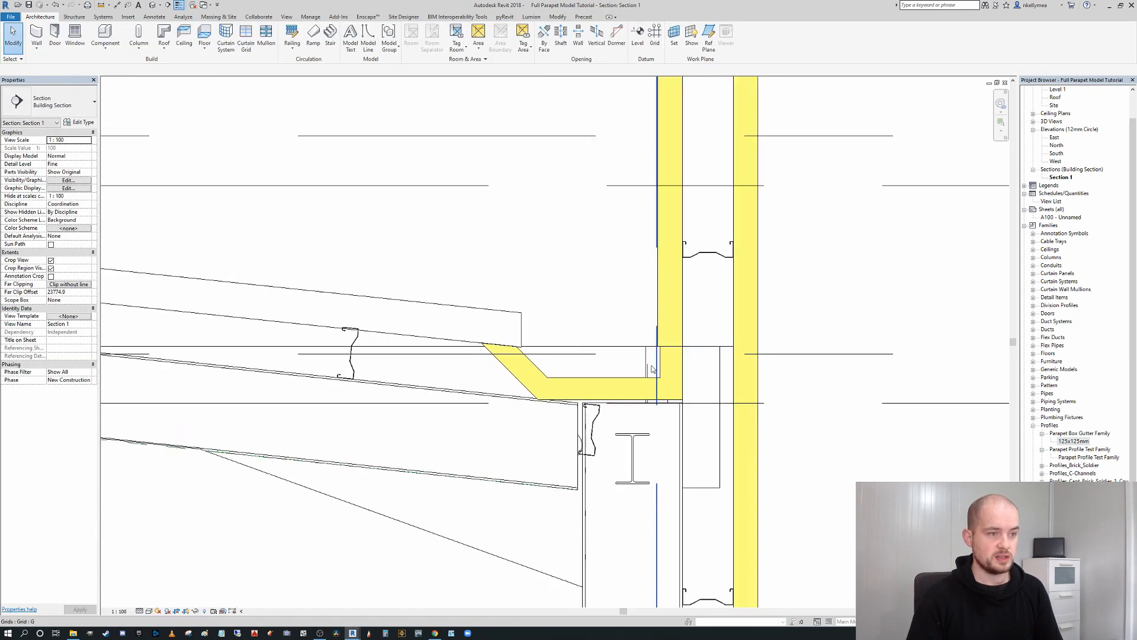
pyautogui.scroll(2, 654, 371)
pyautogui.scroll(2, 633, 353)
pyautogui.scroll(-1, 633, 353)
pyautogui.scroll(1, 632, 353)
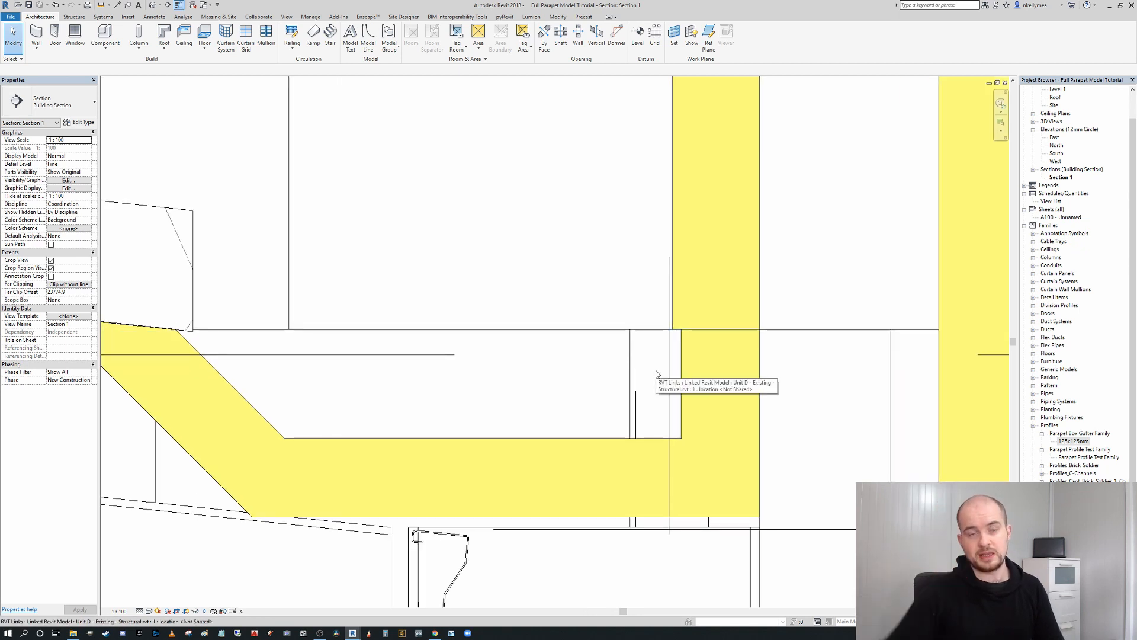
pyautogui.scroll(-2, 686, 337)
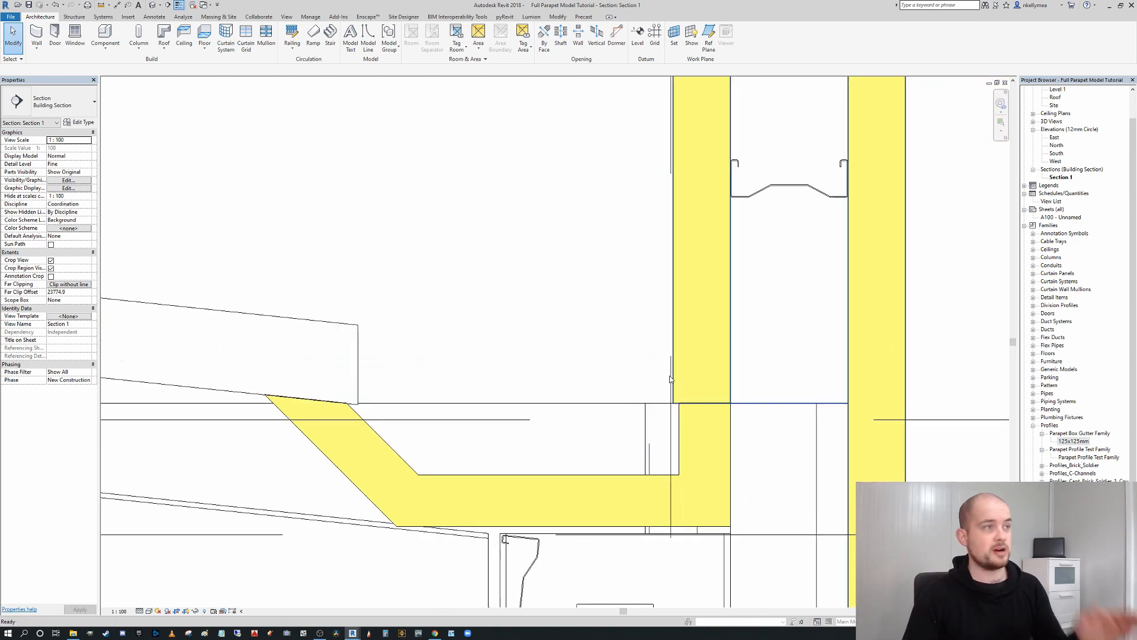
# Open the default 3D view and inspect the parapet box gutters along both eaves of the cut building
pyautogui.click(156, 6)
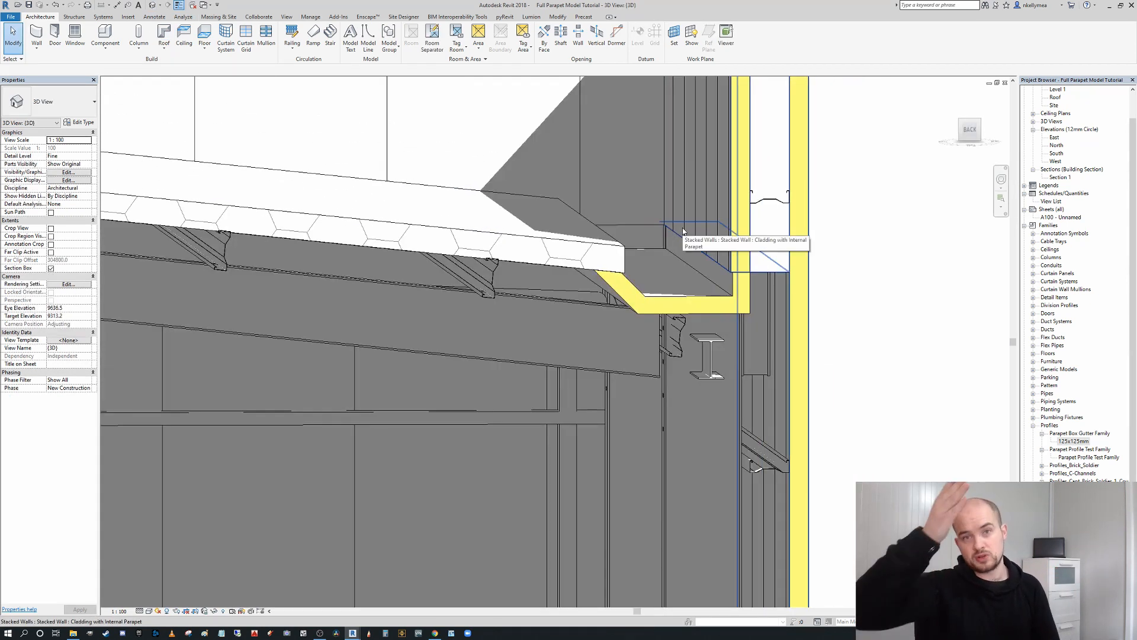
pyautogui.scroll(-1, 674, 283)
pyautogui.moveTo(599, 254); pyautogui.dragTo(623, 298, button='middle')
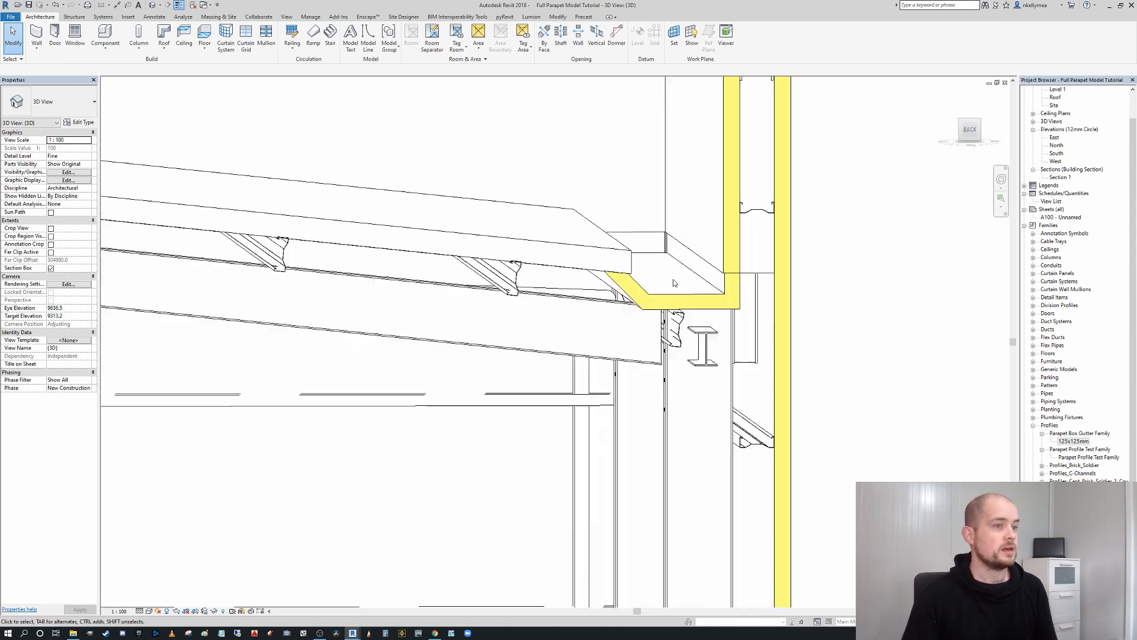
pyautogui.scroll(-3, 595, 298)
pyautogui.moveTo(320, 293); pyautogui.dragTo(912, 307, button='middle')
pyautogui.moveTo(457, 278); pyautogui.dragTo(1001, 270, button='middle')
pyautogui.scroll(3, 454, 300)
pyautogui.moveTo(344, 309); pyautogui.dragTo(509, 309, button='middle')
pyautogui.scroll(-1, 509, 299)
pyautogui.scroll(-2, 514, 301)
pyautogui.click(475, 308)
pyautogui.press('Escape')
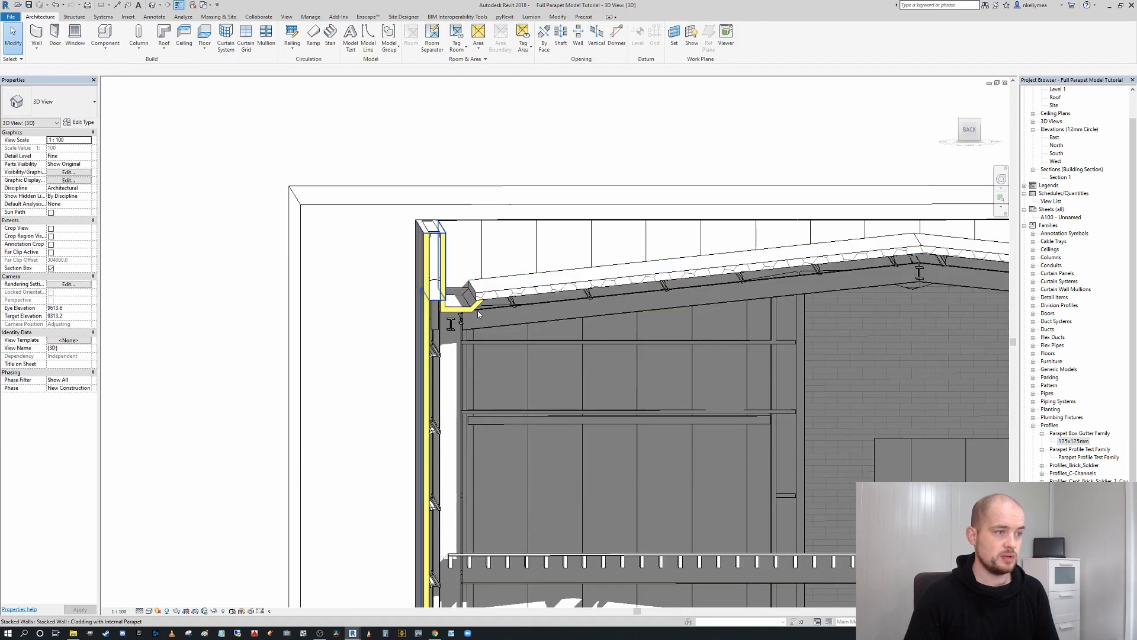
# Select the parapet box gutter at the opposite eaves and inspect how it sits between the roof edge and parapet
pyautogui.click(467, 296)
pyautogui.scroll(-2, 455, 302)
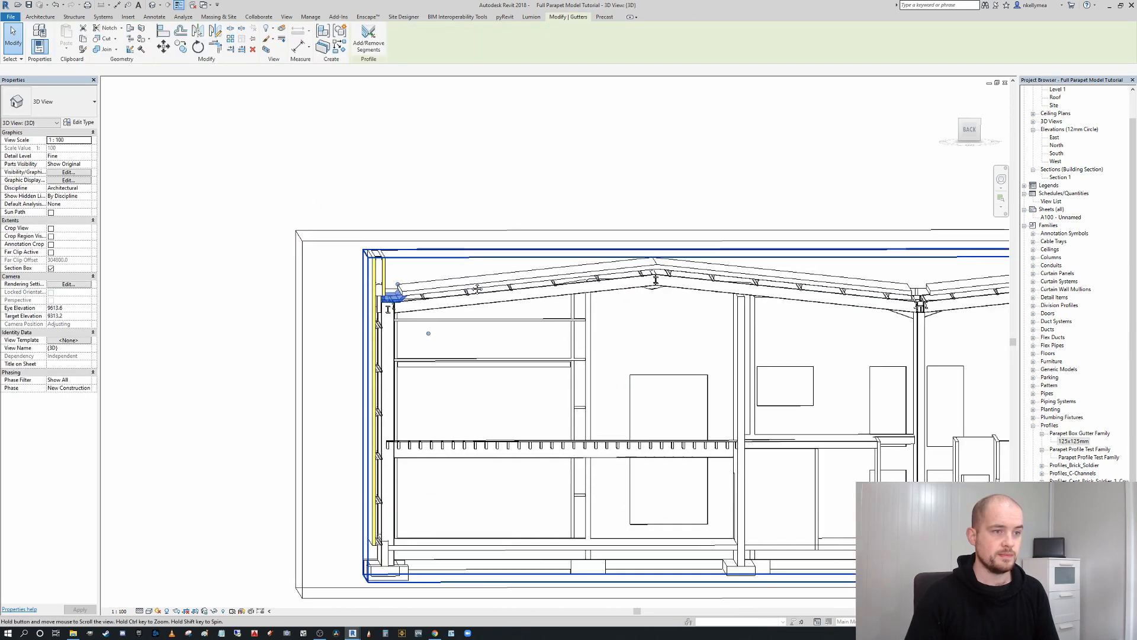
pyautogui.moveTo(455, 302); pyautogui.dragTo(256, 282, button='middle')
pyautogui.moveTo(915, 302); pyautogui.dragTo(592, 299, button='middle')
pyautogui.scroll(-3, 858, 290)
pyautogui.moveTo(495, 314); pyautogui.dragTo(609, 313, button='middle')
pyautogui.scroll(3, 370, 288)
pyautogui.scroll(4, 333, 288)
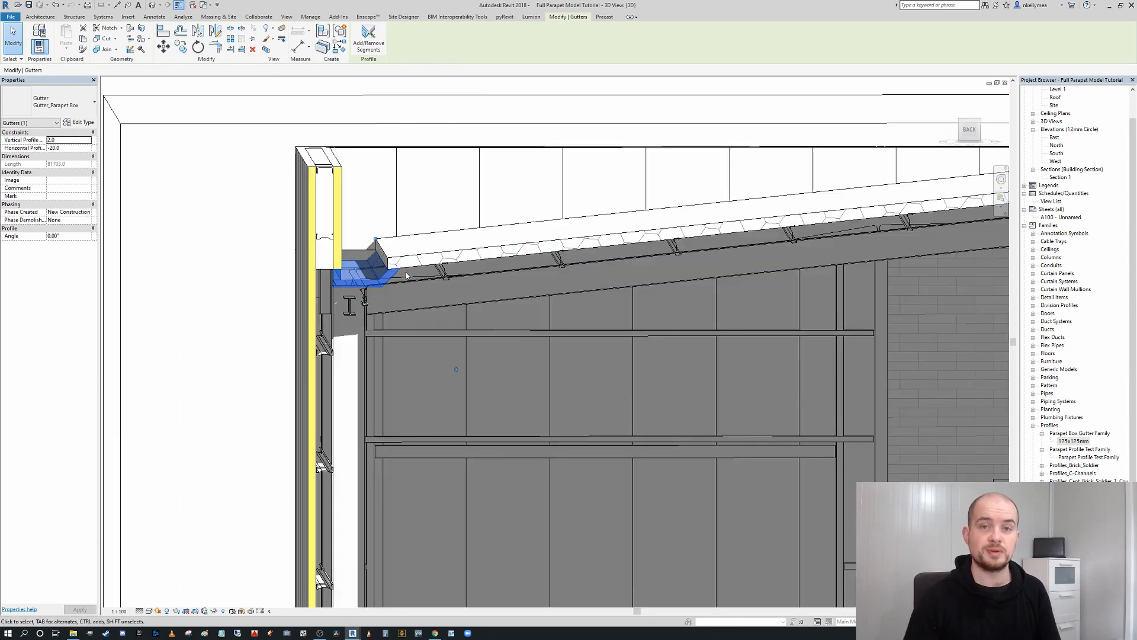
pyautogui.scroll(-5, 407, 275)
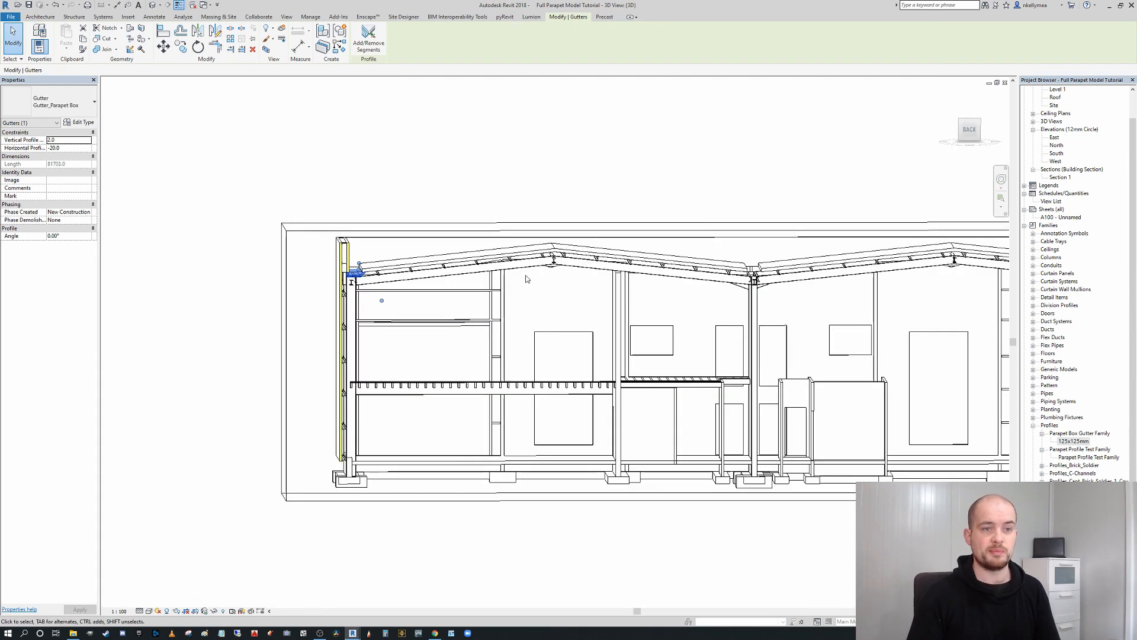
pyautogui.moveTo(526, 279); pyautogui.dragTo(368, 278, button='middle')
pyautogui.scroll(1, 369, 279)
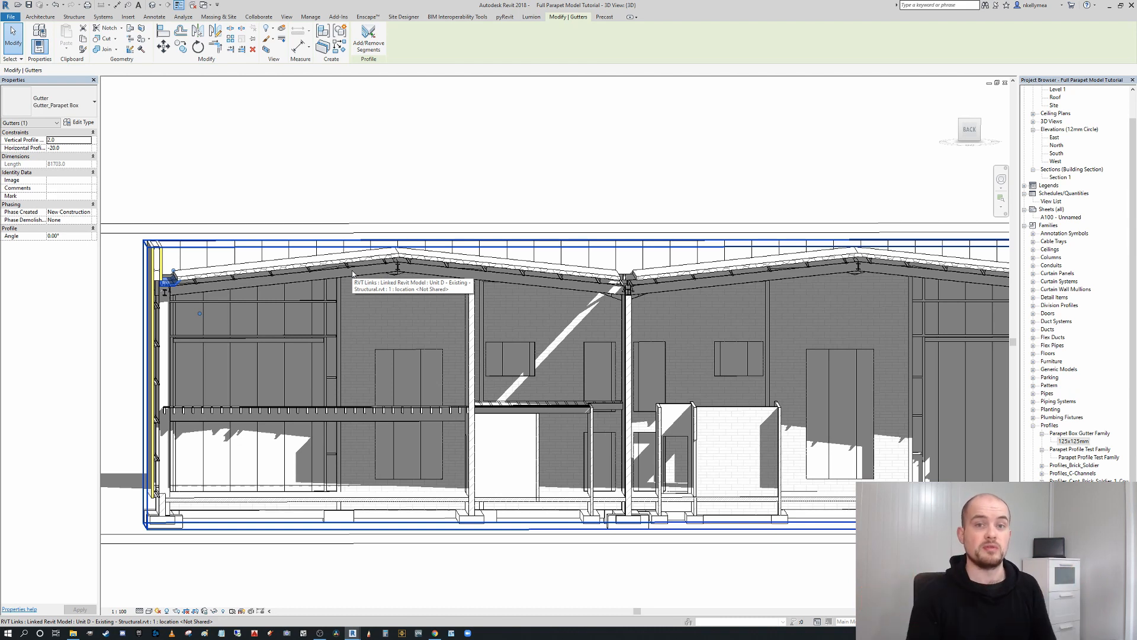
# Deselect the gutter and examine both pitched roofs and the valley between them from a raised angle
pyautogui.click(666, 174)
pyautogui.scroll(-2, 667, 174)
pyautogui.moveTo(666, 174); pyautogui.dragTo(567, 241, button='middle')
pyautogui.scroll(2, 604, 265)
pyautogui.scroll(-1, 613, 265)
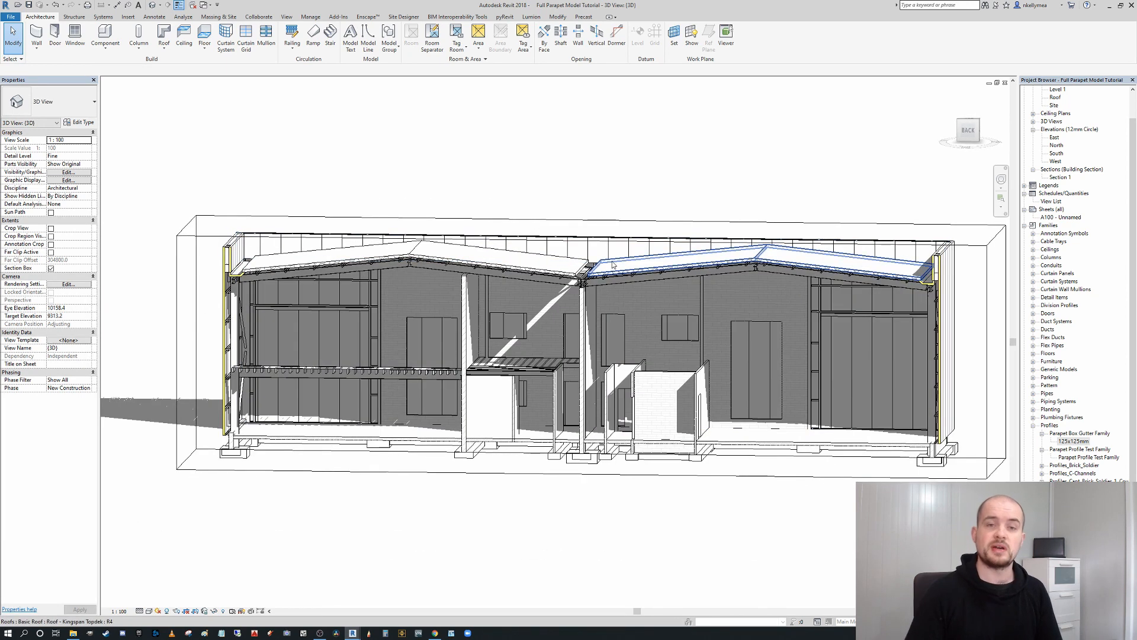
pyautogui.keyDown('shift'); pyautogui.moveTo(613, 264); pyautogui.dragTo(661, 203, button='middle'); pyautogui.keyUp('shift')
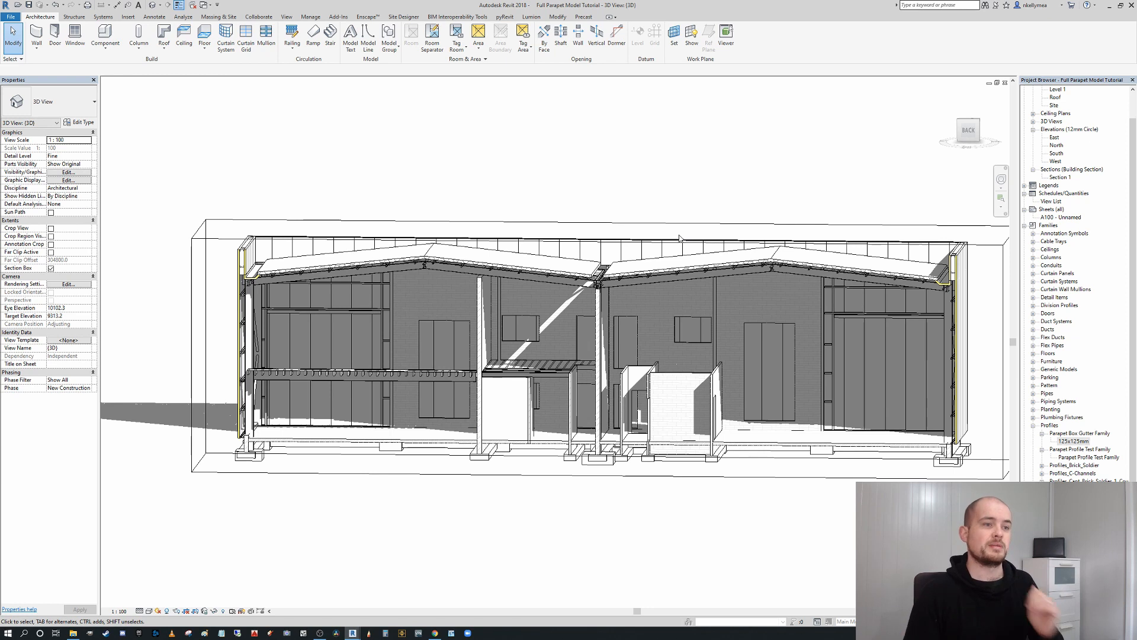
pyautogui.moveTo(693, 165)
pyautogui.keyDown('shift'); pyautogui.mouseDown(button='middle')
pyautogui.moveTo(870, 208)
pyautogui.moveTo(788, 228)
pyautogui.moveTo(802, 229)
pyautogui.mouseUp(button='middle'); pyautogui.keyUp('shift')
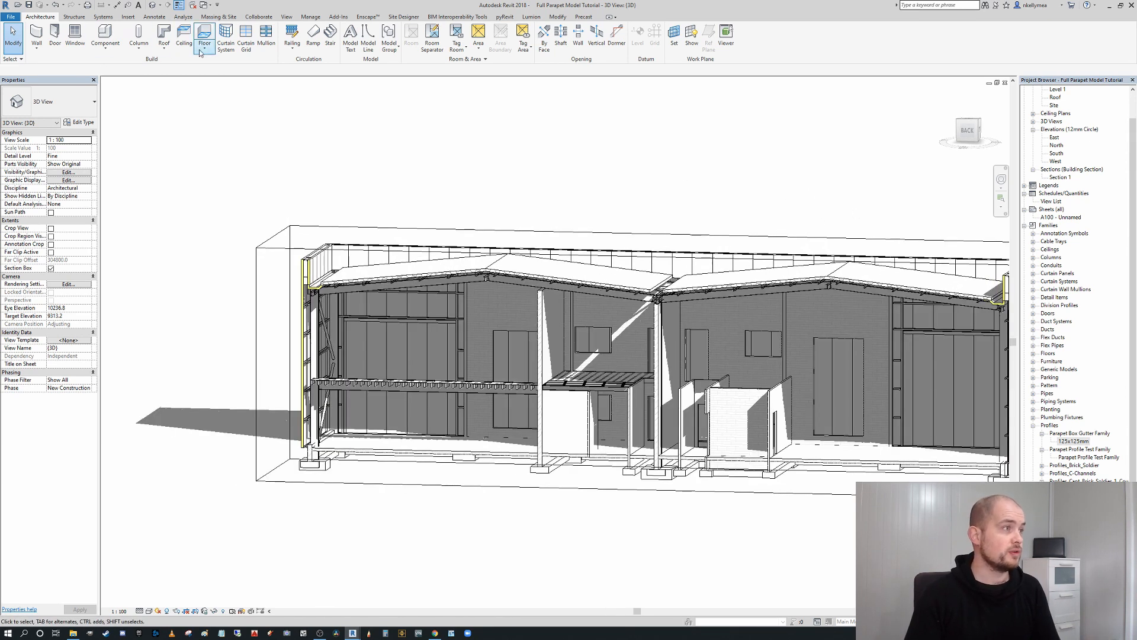
# Start a Roof by Extrusion on the far parapet wall's vertical face, with reference level Eaves and offset 0.0
pyautogui.click(164, 50)
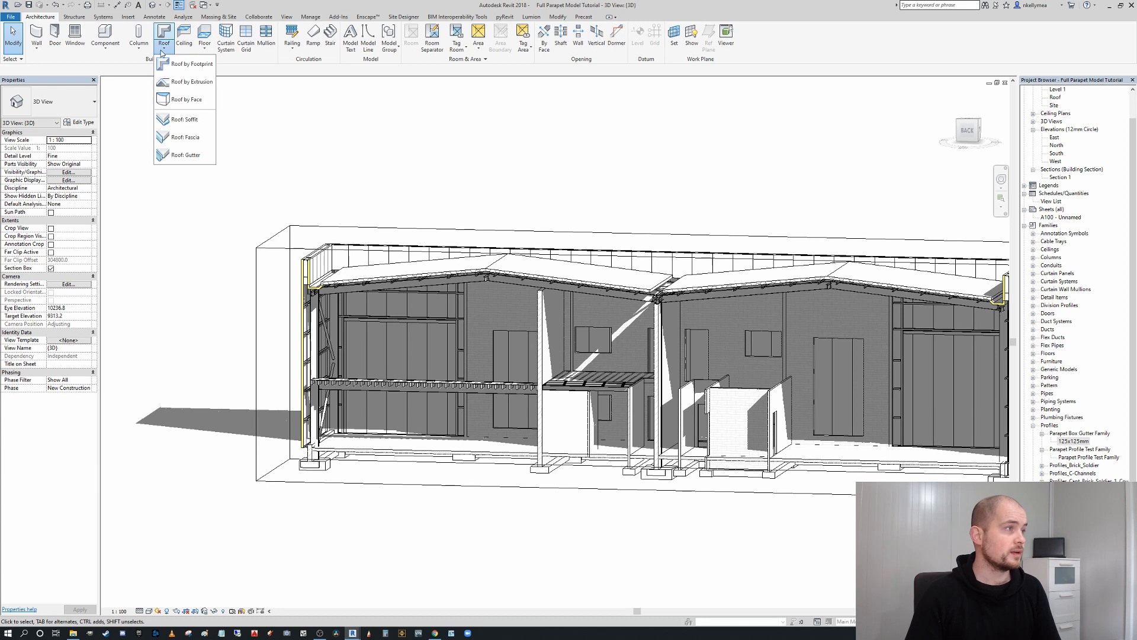
pyautogui.click(198, 81)
pyautogui.click(253, 224)
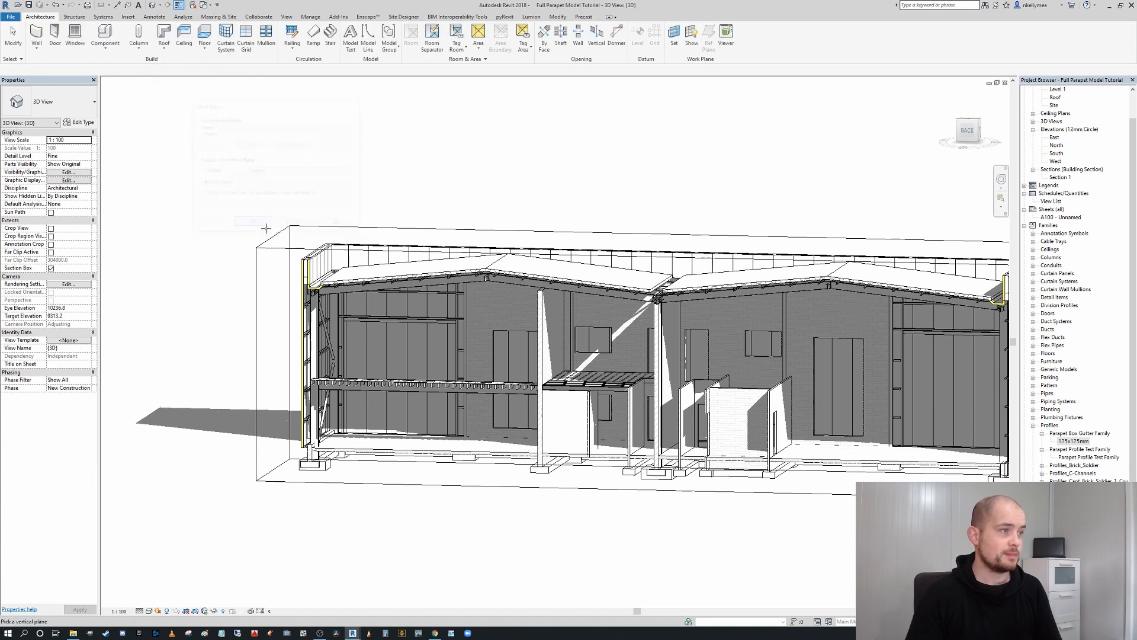
pyautogui.scroll(5, 694, 291)
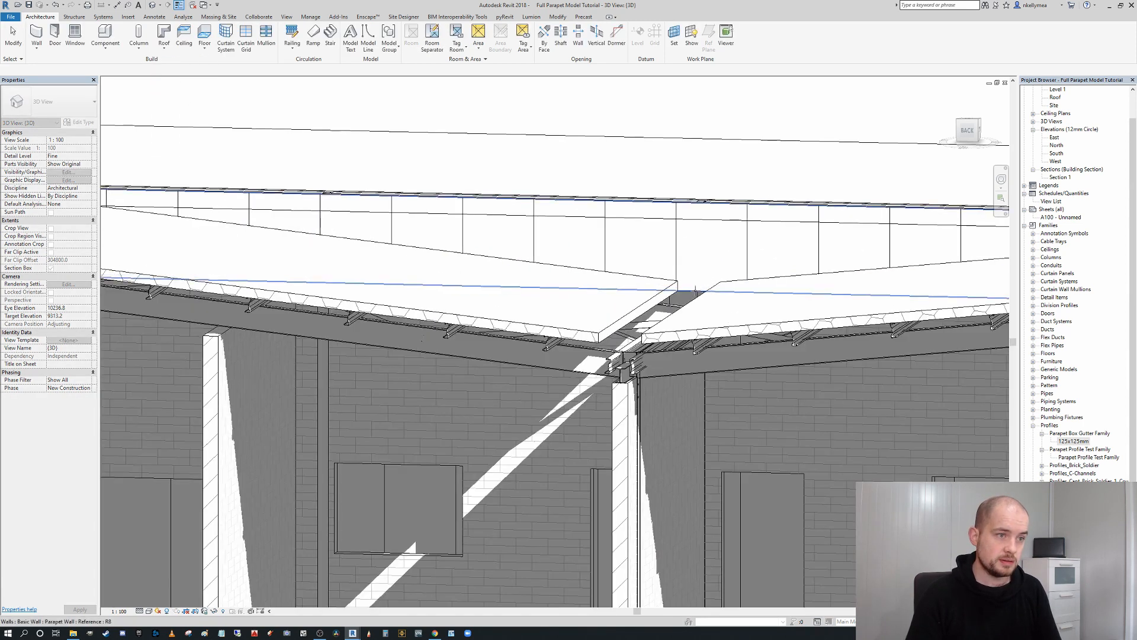
pyautogui.click(696, 290)
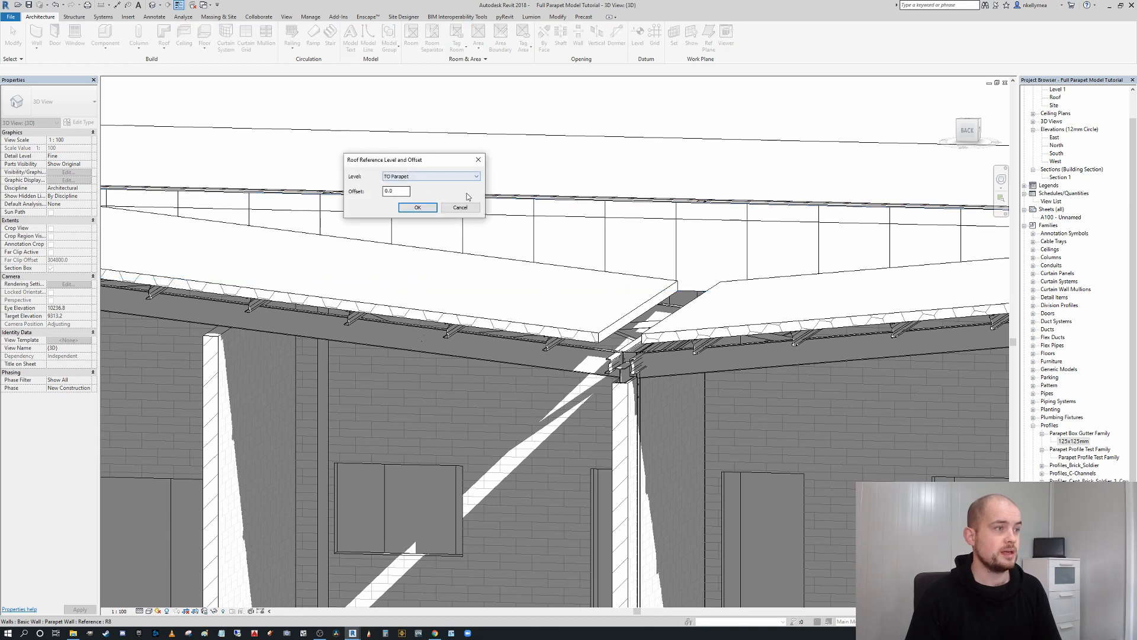
pyautogui.click(413, 178)
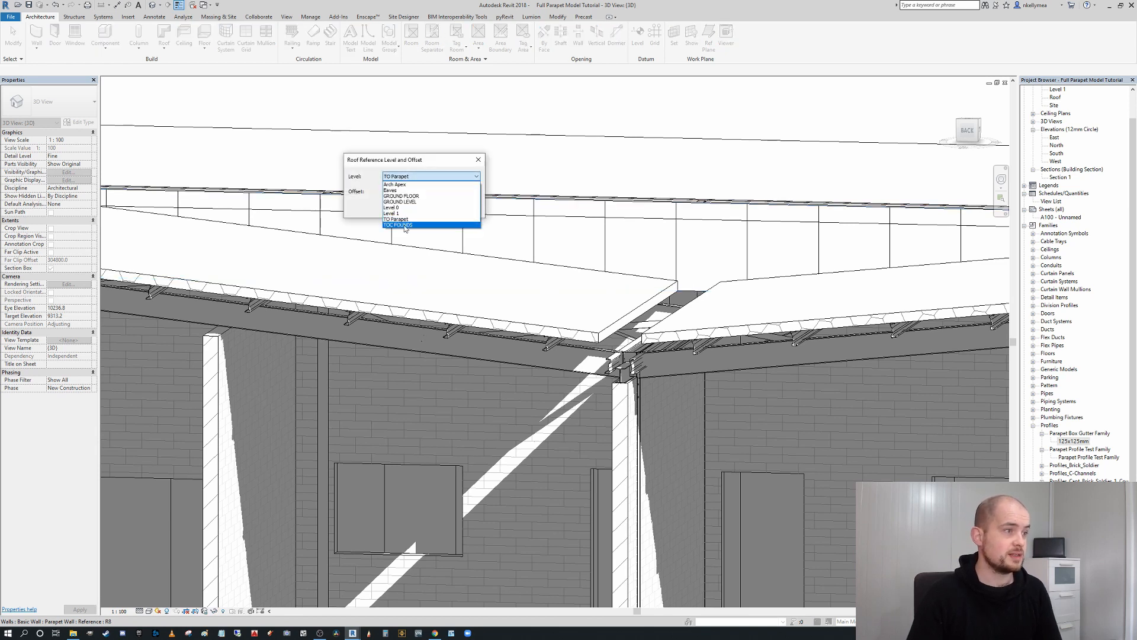
pyautogui.click(402, 190)
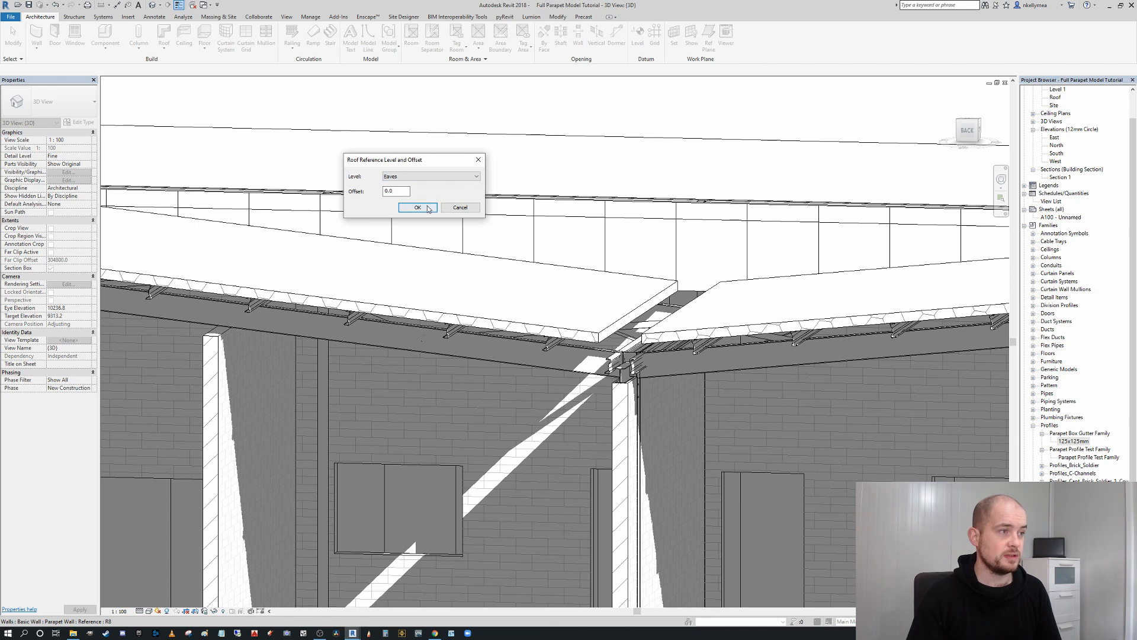
pyautogui.click(418, 207)
pyautogui.scroll(-3, 609, 246)
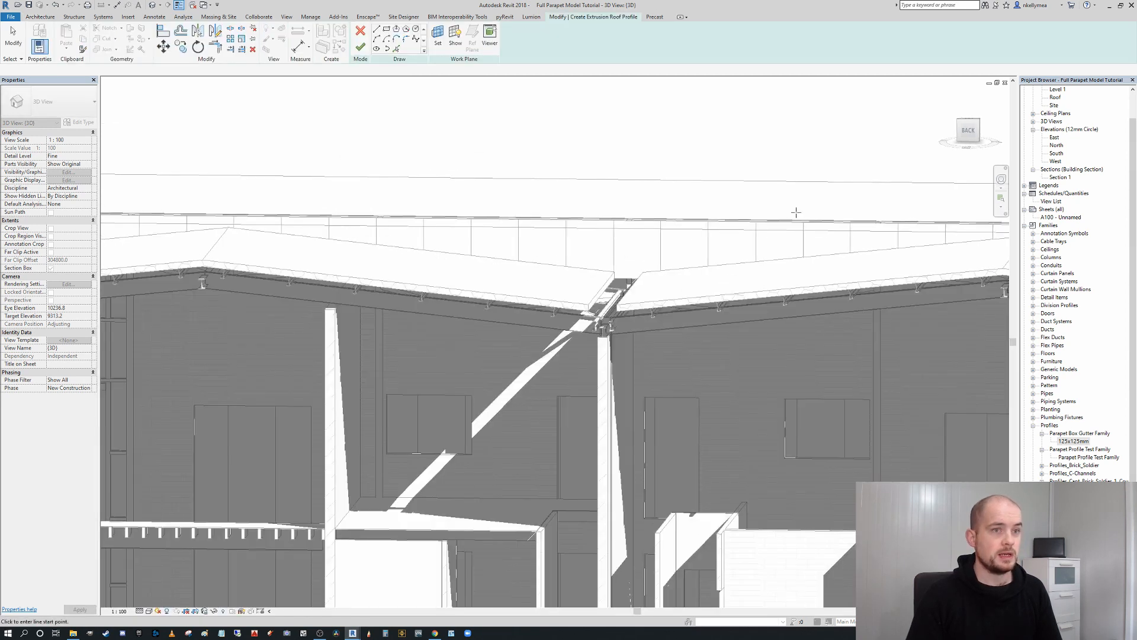
# Face the valley in a straight back view and set the new extrusion roof's type to Mid Gutter
pyautogui.press('Escape')
pyautogui.press('Escape')
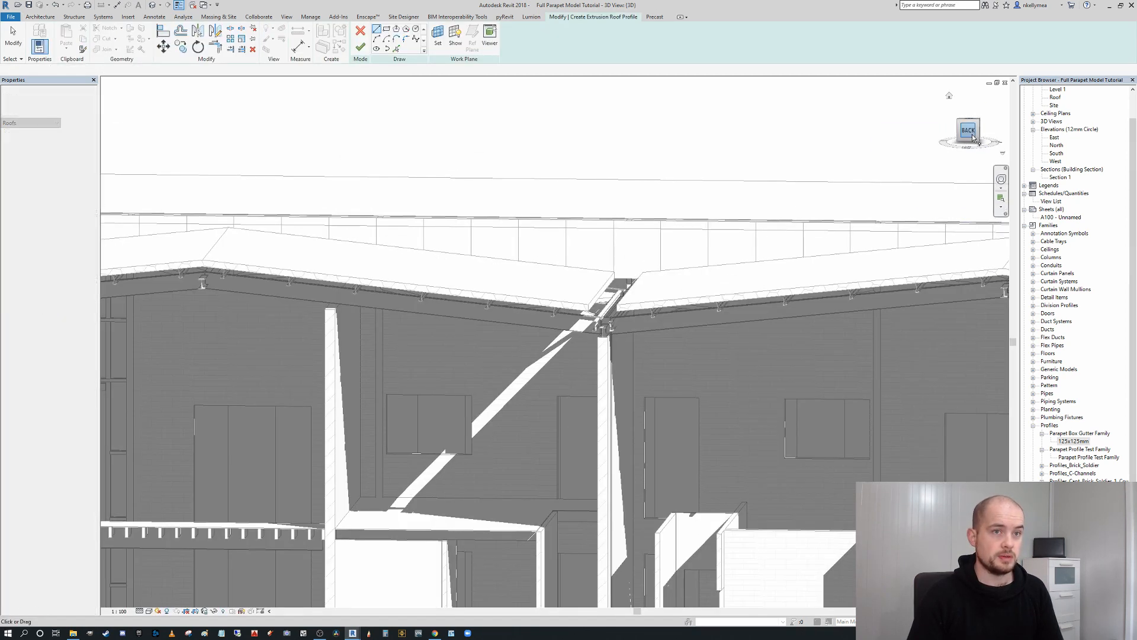
pyautogui.click(968, 129)
pyautogui.scroll(5, 547, 296)
pyautogui.scroll(5, 544, 296)
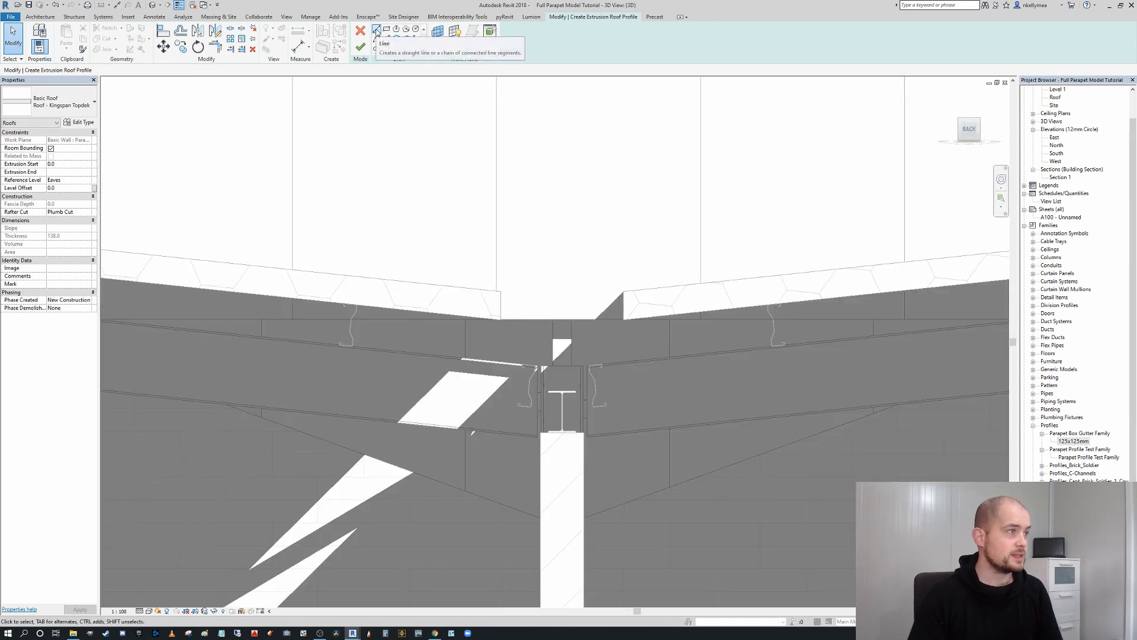
pyautogui.scroll(2, 512, 323)
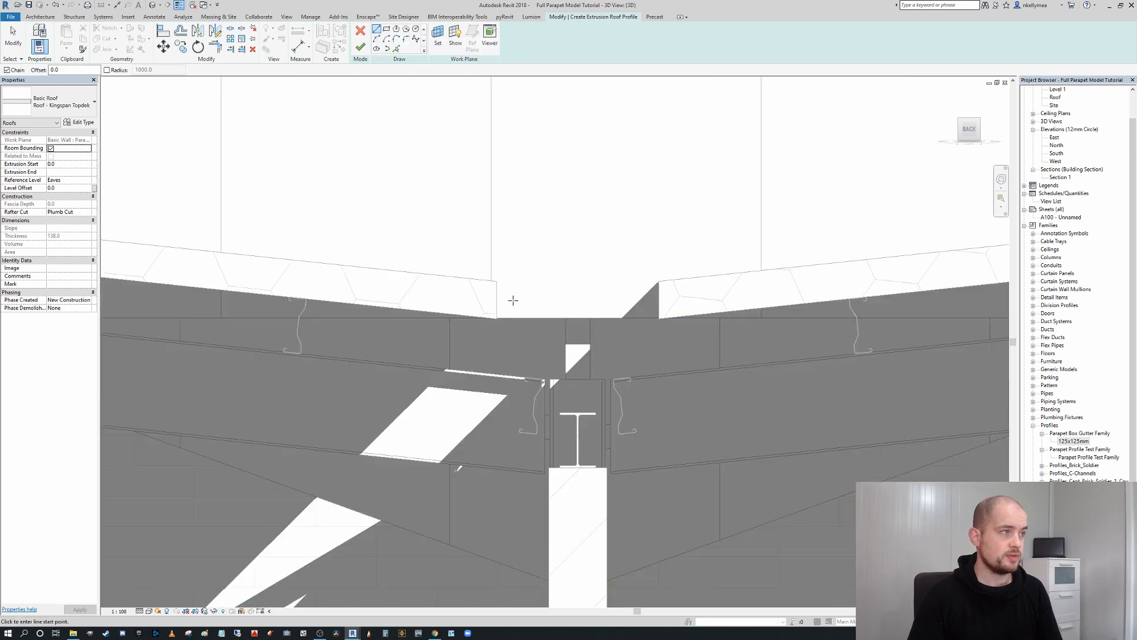
pyautogui.click(59, 101)
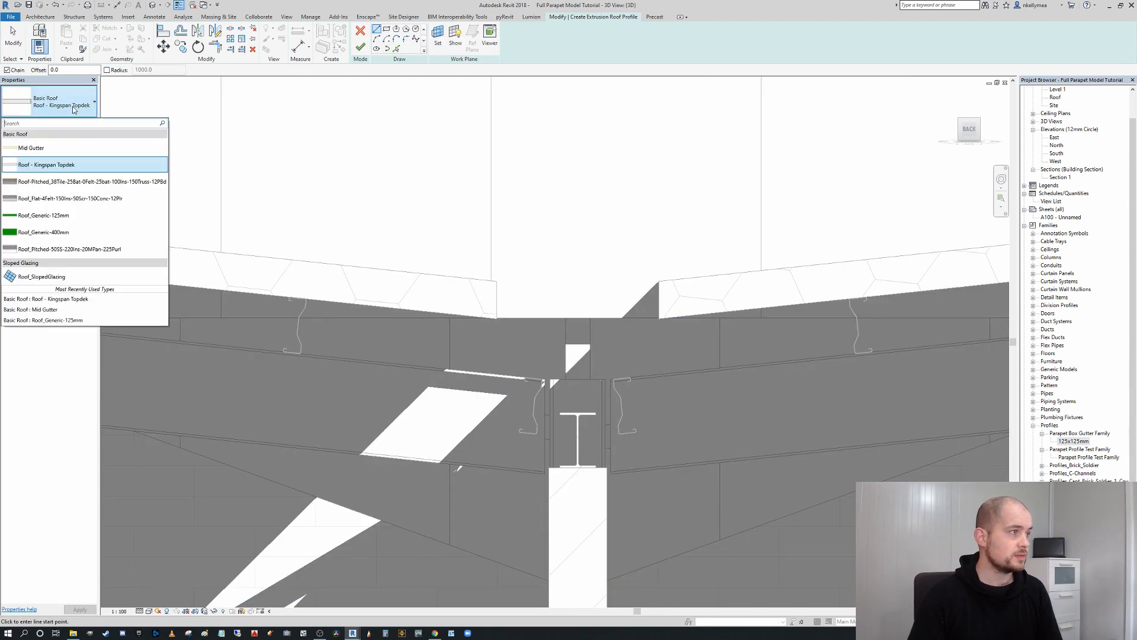
pyautogui.click(89, 153)
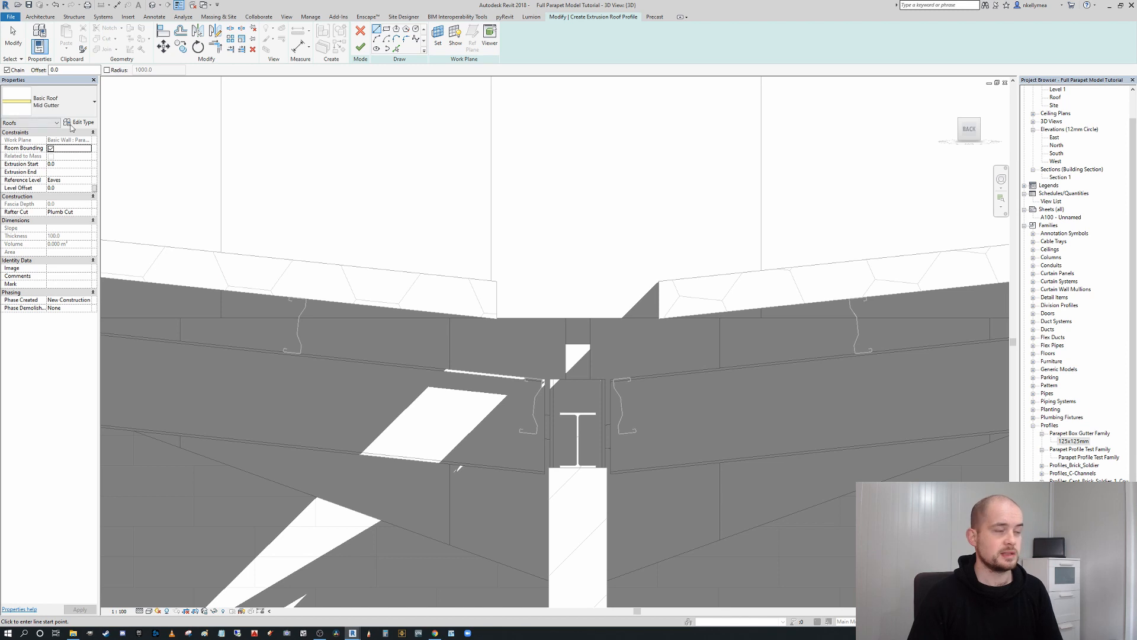
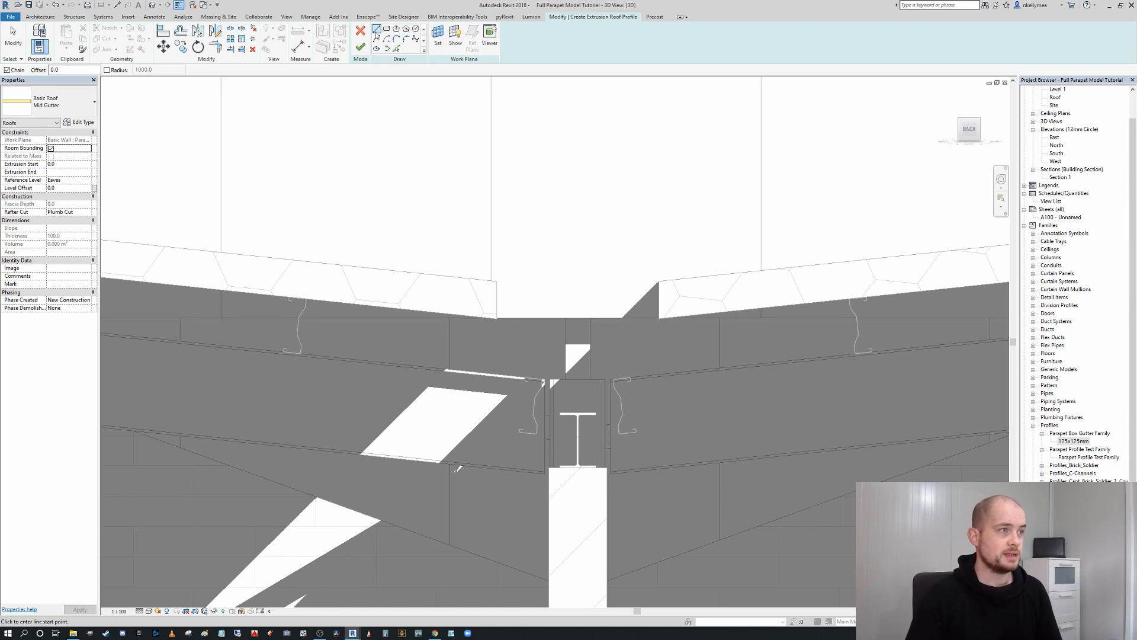
# Sketch the gutter profile between the roof ends with two 45° sides 100 mm deep joined by a flat base
pyautogui.click(498, 320)
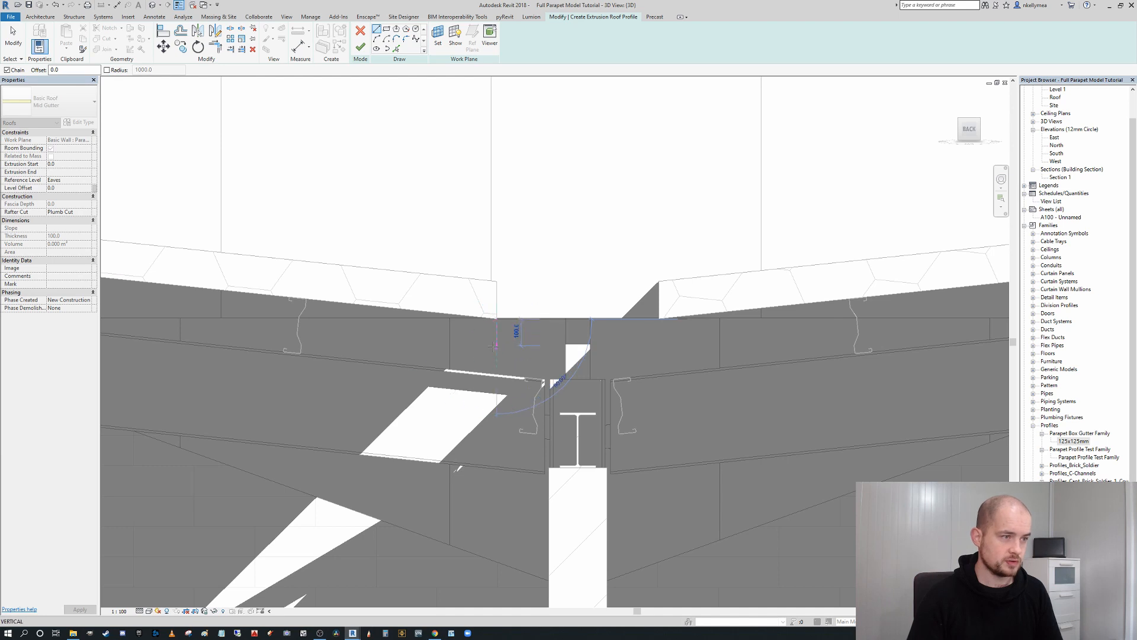
pyautogui.click(498, 321)
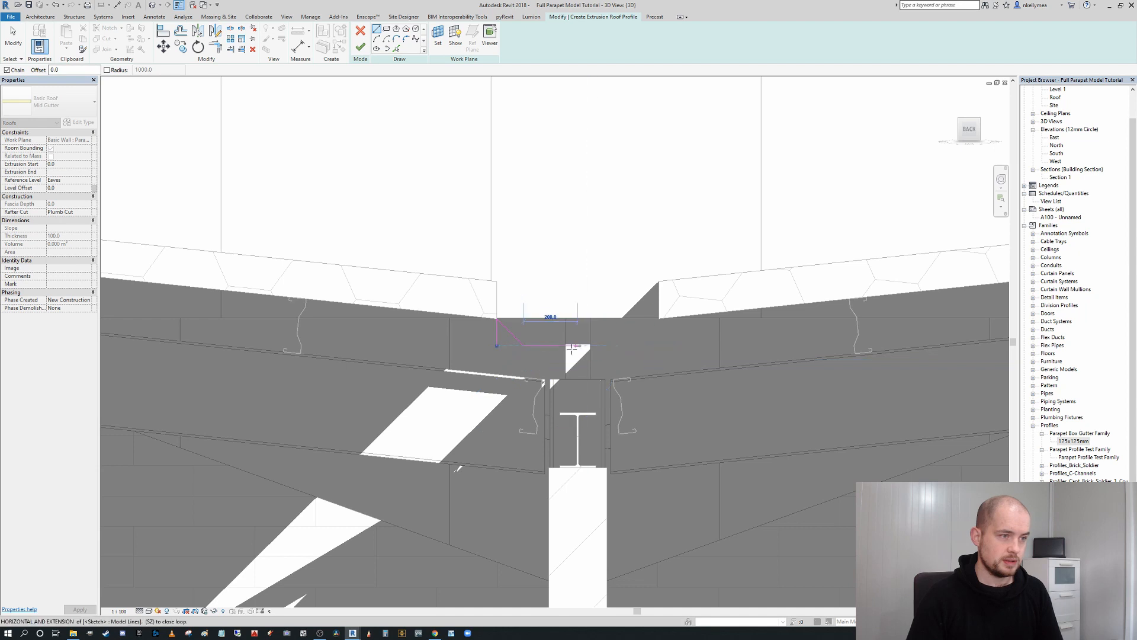
pyautogui.press('Escape')
pyautogui.press('Escape')
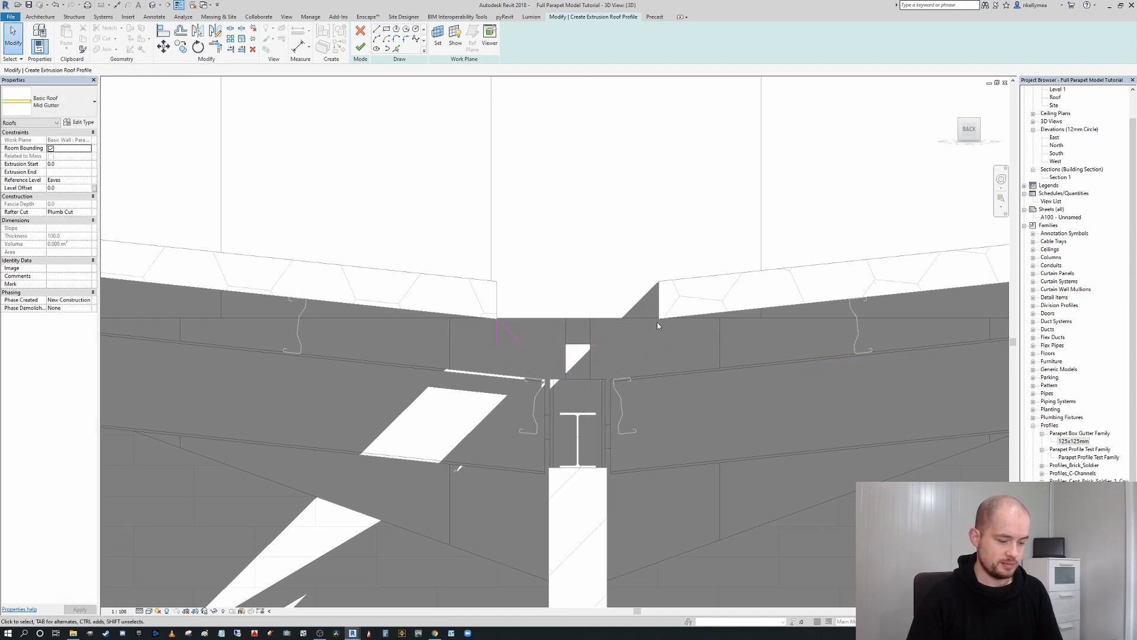
pyautogui.click(376, 29)
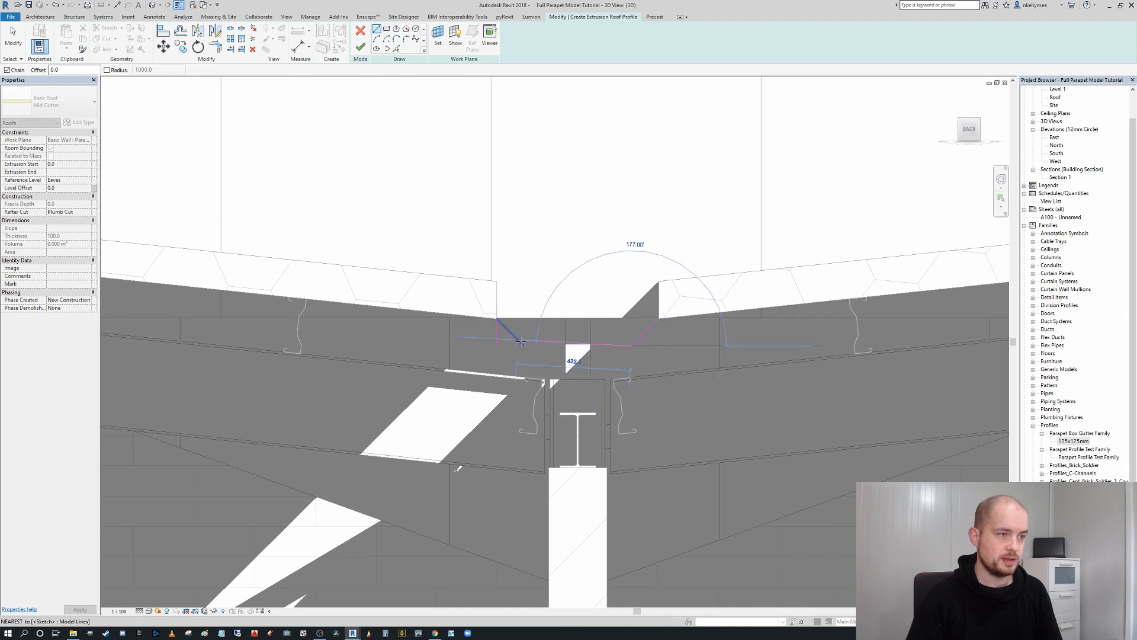
pyautogui.click(498, 320)
pyautogui.press('Escape')
pyautogui.press('Escape')
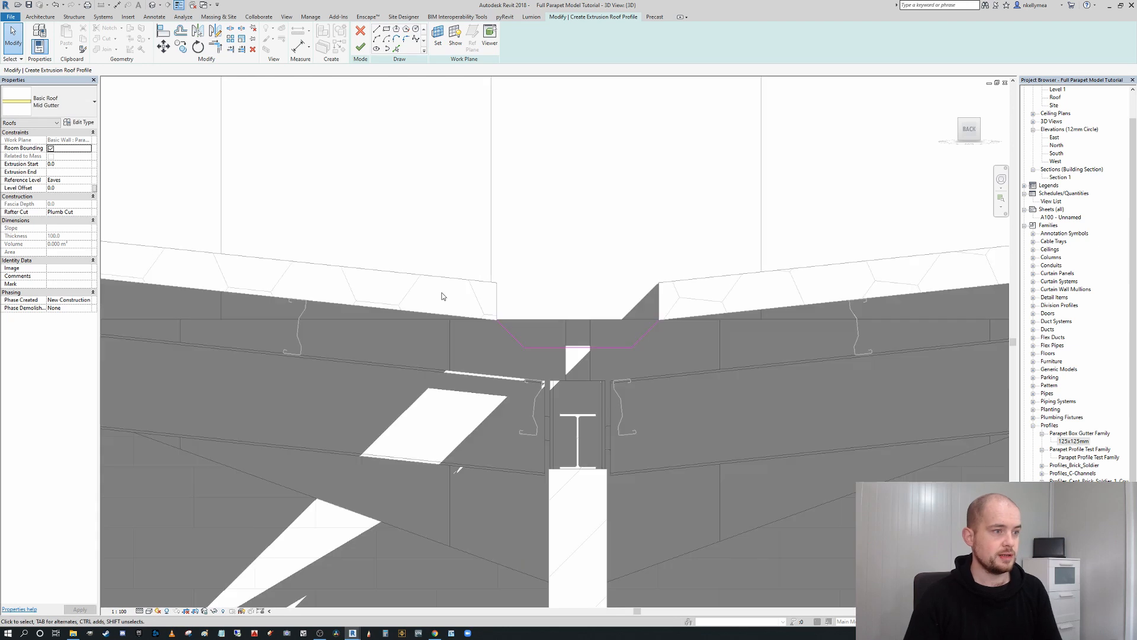
# Move the first sloped side of the gutter profile 20 mm outward beneath its adjoining roof
pyautogui.moveTo(442, 296); pyautogui.dragTo(526, 356)
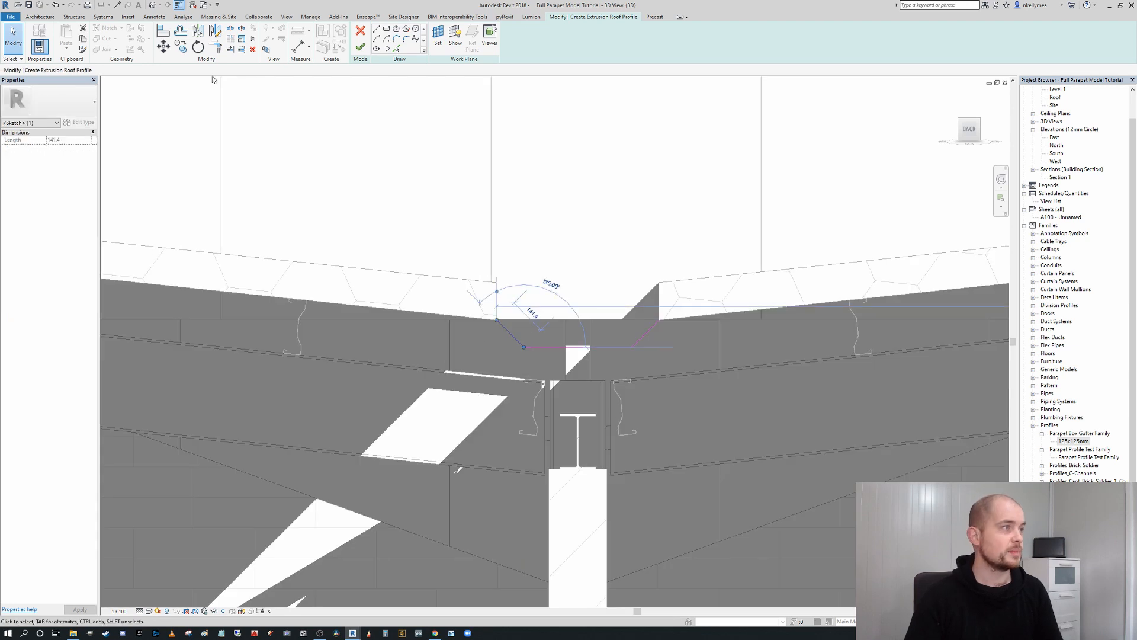
pyautogui.click(170, 51)
pyautogui.click(550, 171)
pyautogui.write('20')
pyautogui.press('Return')
pyautogui.click(493, 172)
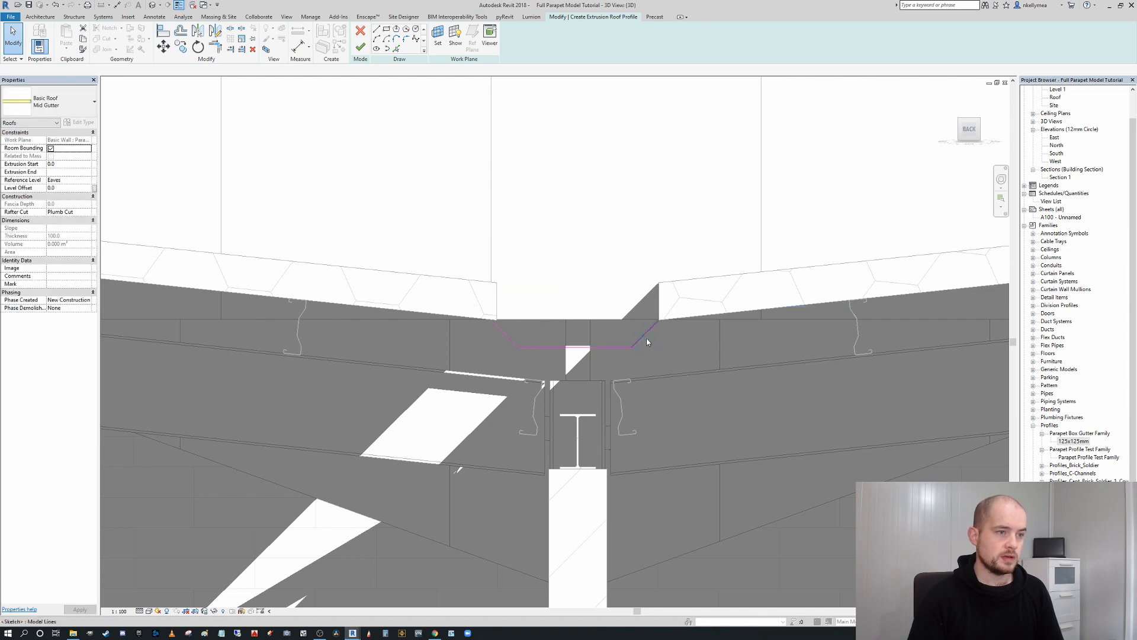
# Move the opposite sloped side of the gutter profile 10 mm outward beneath the other roof
pyautogui.click(646, 342)
pyautogui.press('m')
pyautogui.press('v')
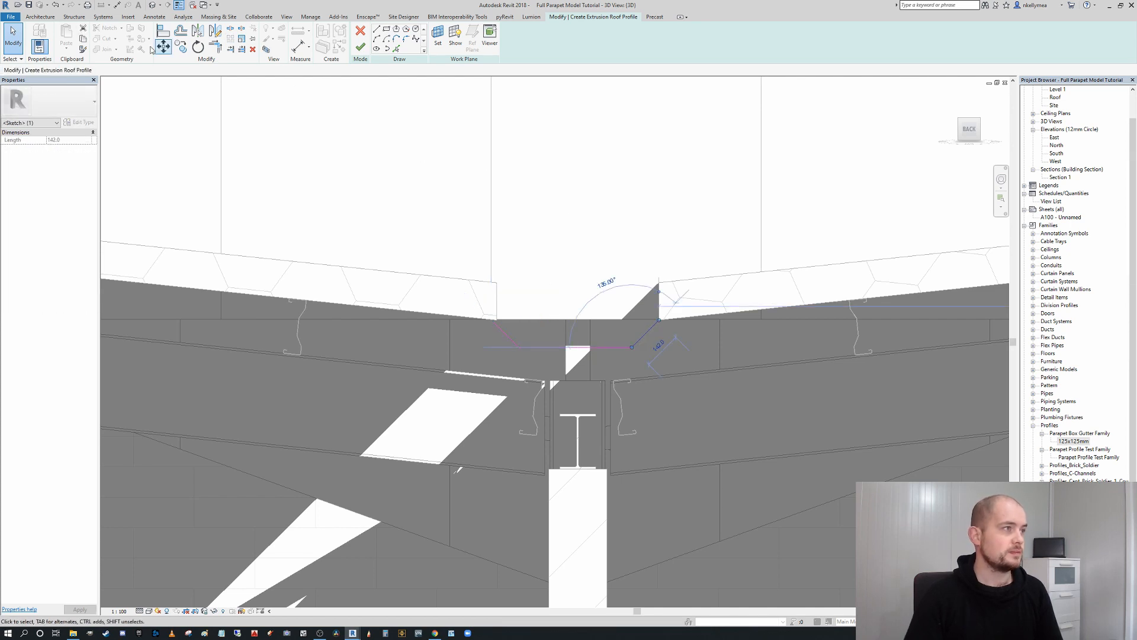
pyautogui.click(338, 148)
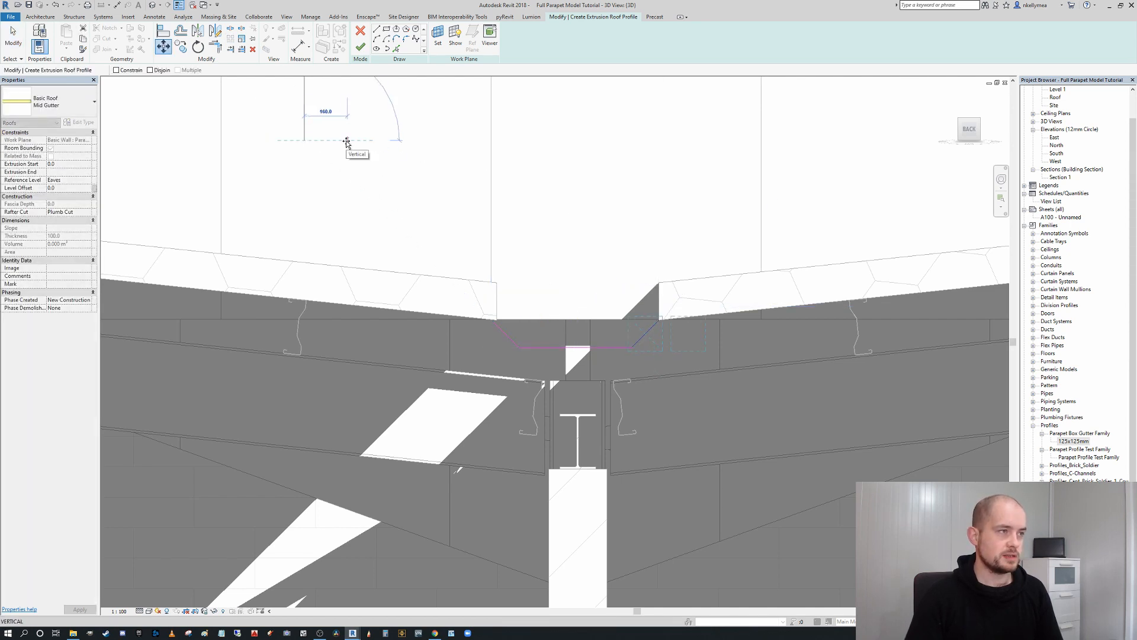
pyautogui.write('10')
pyautogui.press('Return')
pyautogui.click(347, 141)
pyautogui.scroll(2, 495, 290)
pyautogui.moveTo(496, 289); pyautogui.dragTo(397, 258, button='middle')
pyautogui.scroll(-2, 396, 262)
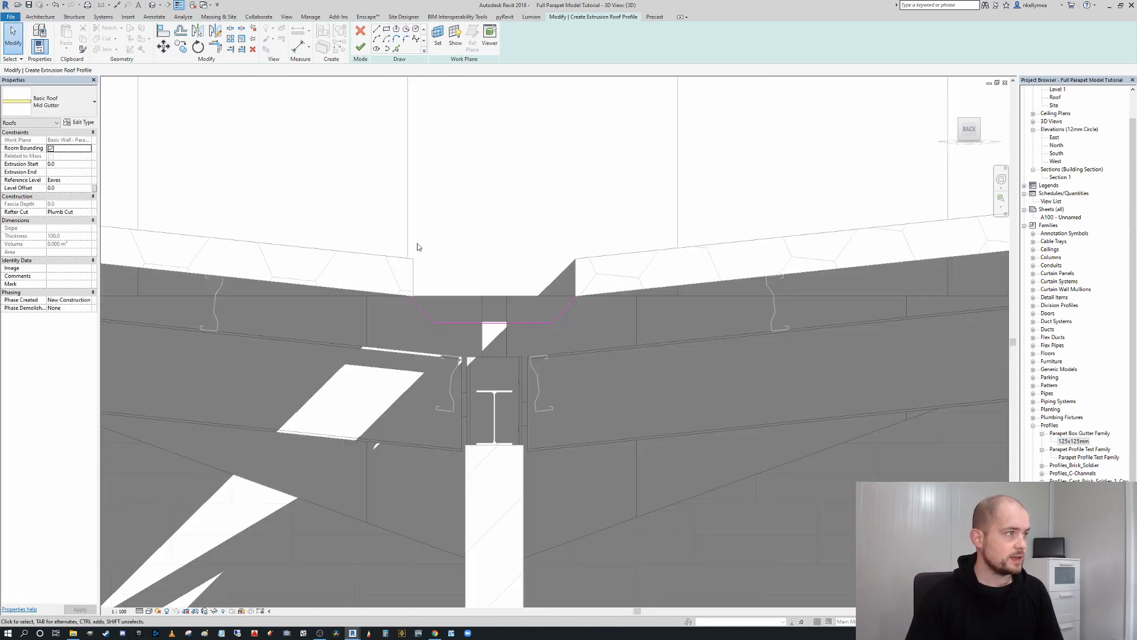
# Extend or trim both sloped profile sides to the undersides of the Topdek roofs and finish the extrusion sketch
pyautogui.scroll(2, 399, 300)
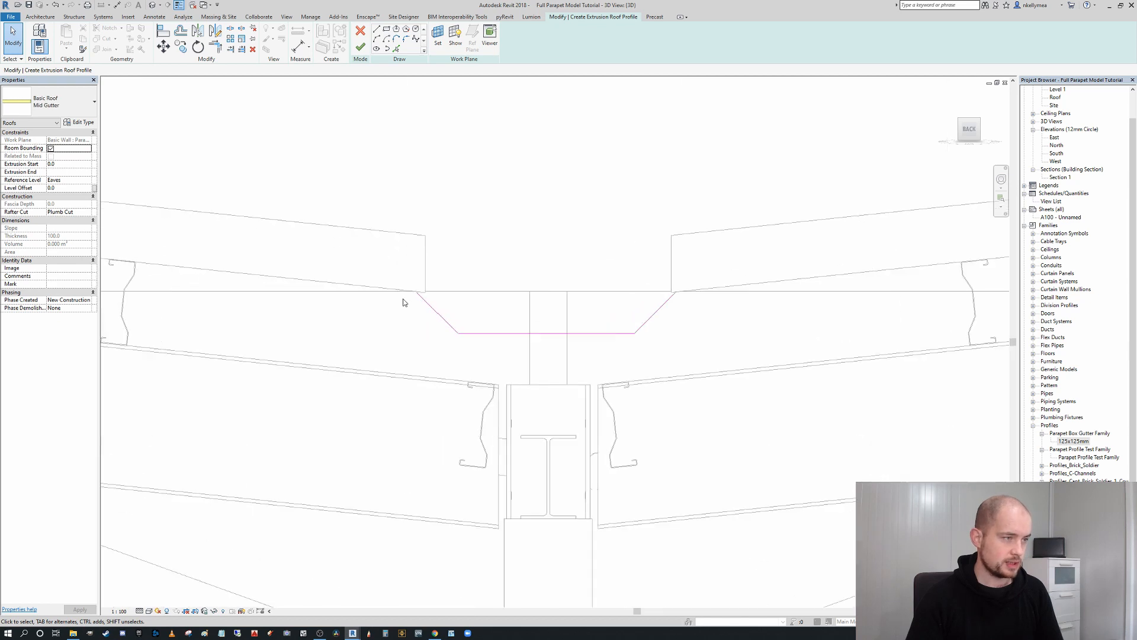
pyautogui.click(232, 50)
pyautogui.scroll(2, 366, 297)
pyautogui.rightClick(366, 296)
pyautogui.click(361, 282)
pyautogui.click(456, 315)
pyautogui.moveTo(879, 283); pyautogui.dragTo(634, 283, button='middle')
pyautogui.click(638, 275)
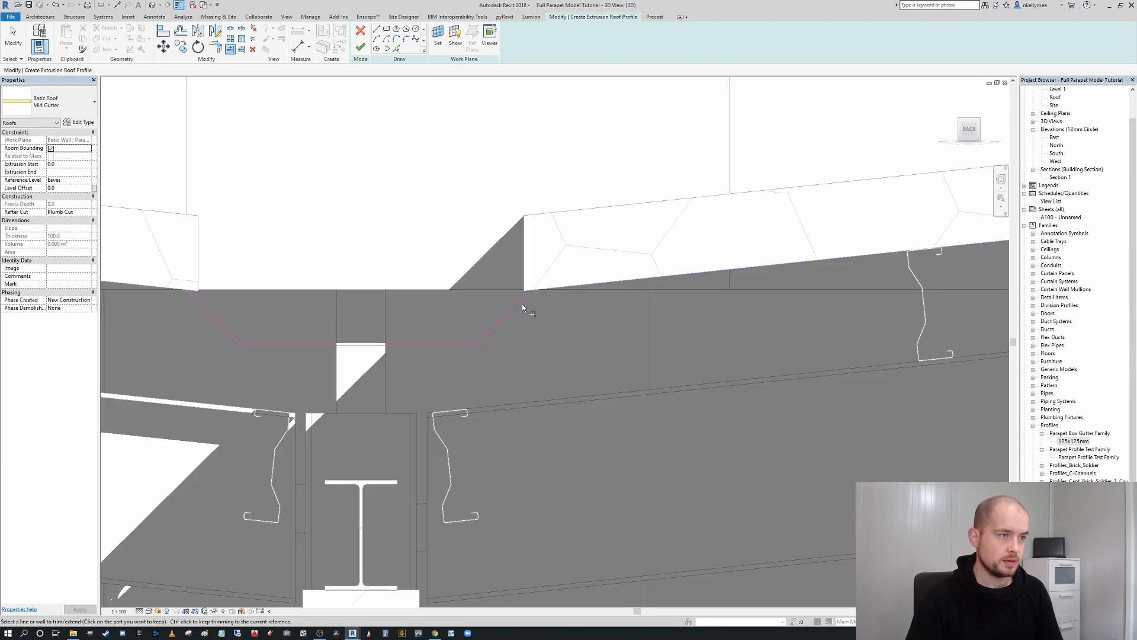
pyautogui.click(519, 302)
pyautogui.scroll(-3, 519, 301)
pyautogui.moveTo(520, 295); pyautogui.dragTo(598, 277, button='middle')
pyautogui.click(360, 47)
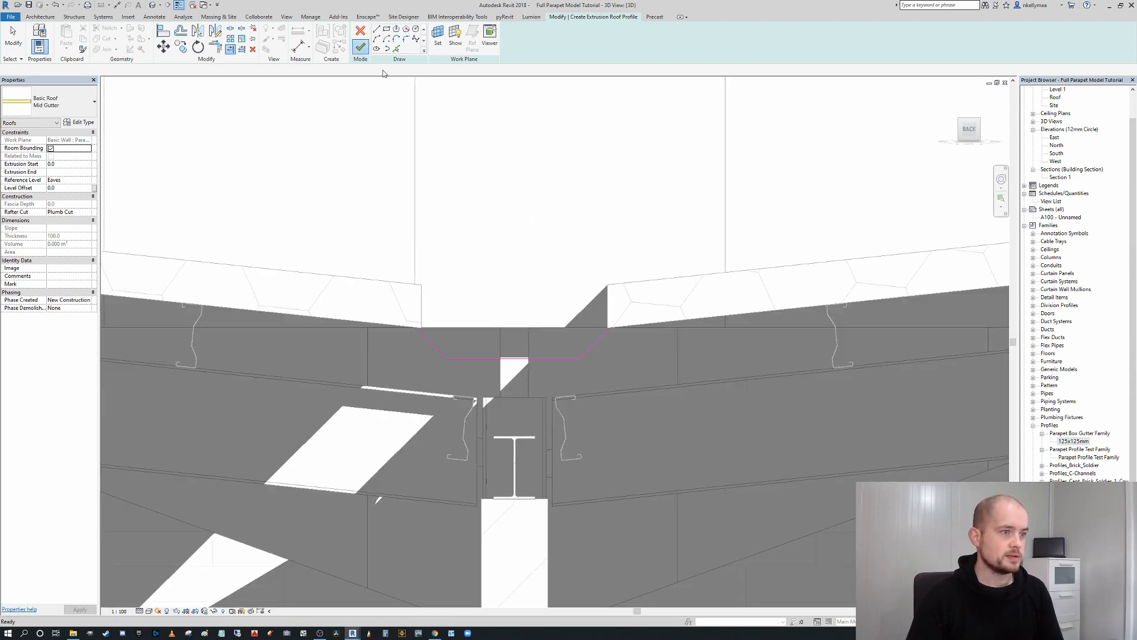
pyautogui.moveTo(427, 169); pyautogui.dragTo(407, 257, button='middle')
pyautogui.moveTo(410, 145); pyautogui.dragTo(406, 154, button='middle')
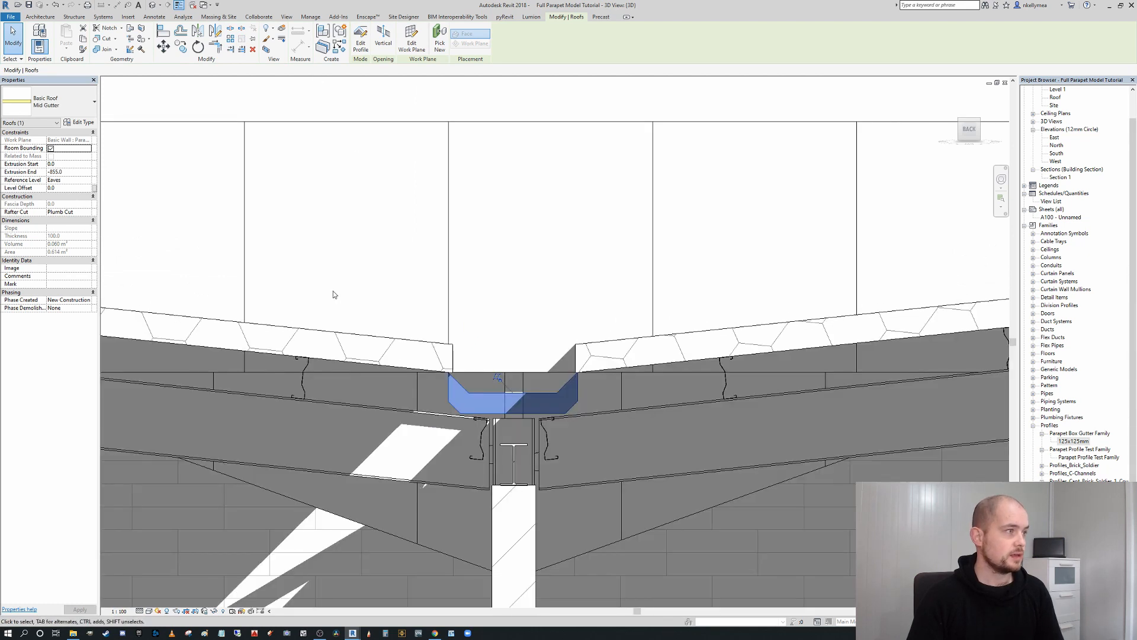
# Edit the gutter's profile to add a lip about 70 mm long along each roof's underside, then finish the sketch
pyautogui.click(361, 41)
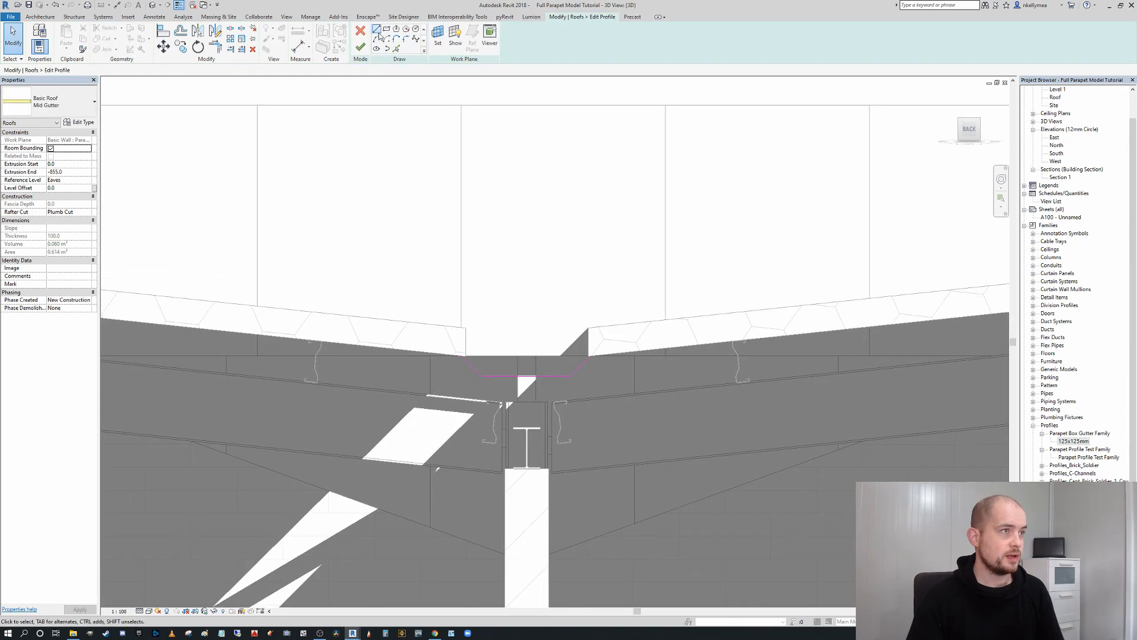
pyautogui.scroll(2, 506, 344)
pyautogui.click(434, 358)
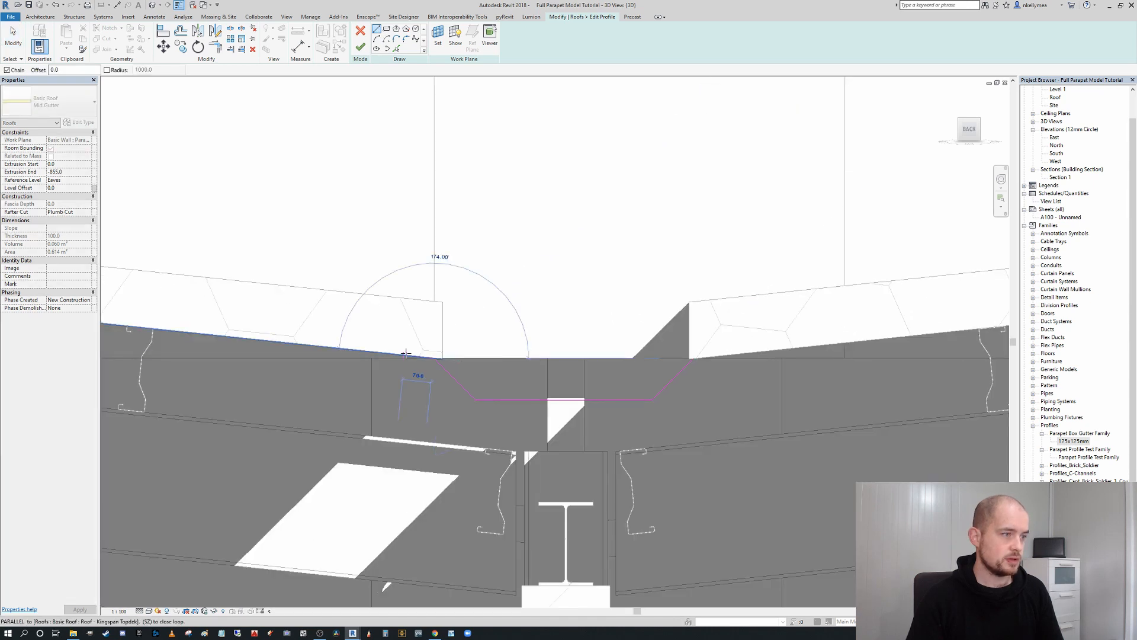
pyautogui.click(405, 354)
pyautogui.press('Escape')
pyautogui.click(693, 358)
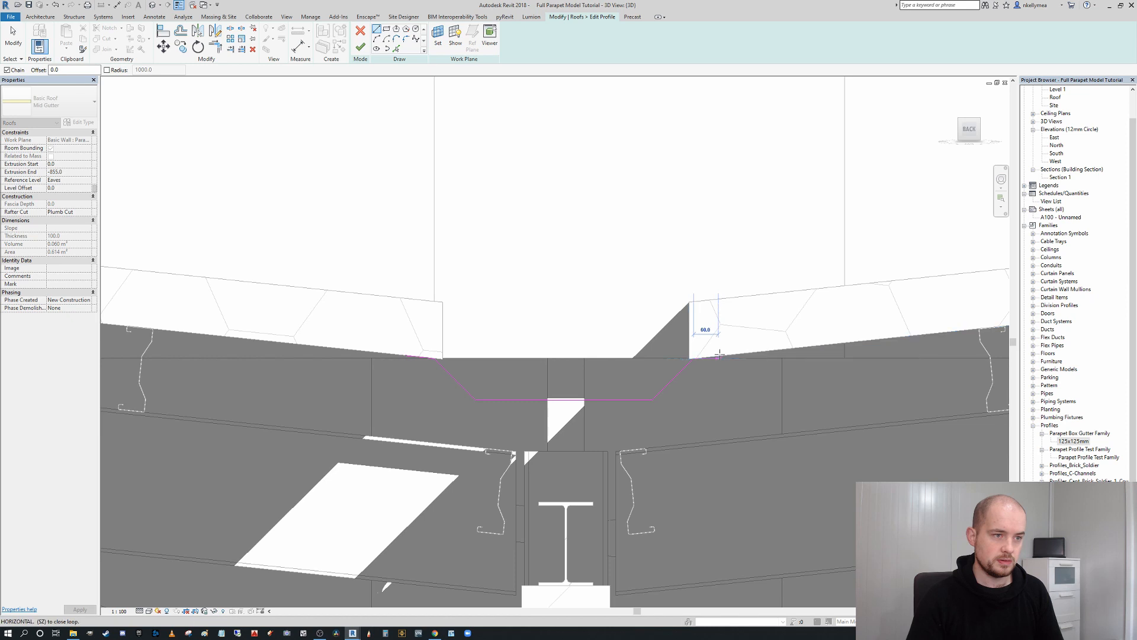
pyautogui.click(722, 354)
pyautogui.press('Escape')
pyautogui.scroll(-1, 673, 388)
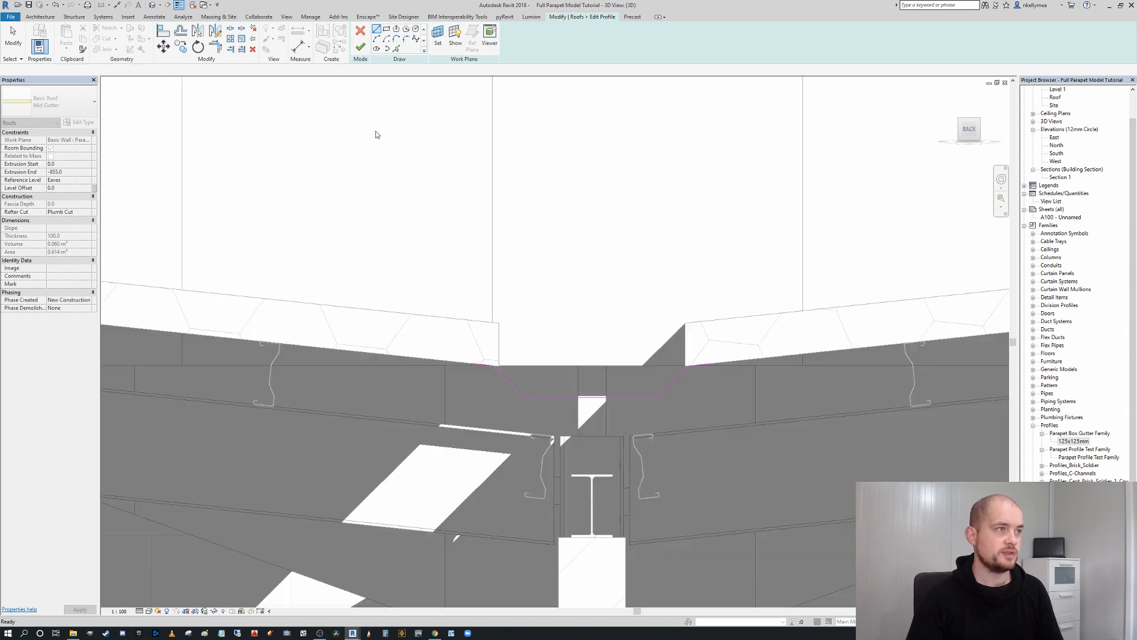
pyautogui.click(360, 47)
# Try the Two Cut - Plumb and Two Cut - Square rafter cuts on the valley gutter, then restore Plumb Cut
pyautogui.scroll(-2, 620, 180)
pyautogui.moveTo(619, 180); pyautogui.dragTo(598, 248, button='middle')
pyautogui.moveTo(602, 288); pyautogui.dragTo(585, 334, button='middle')
pyautogui.scroll(6, 650, 443)
pyautogui.scroll(-5, 657, 401)
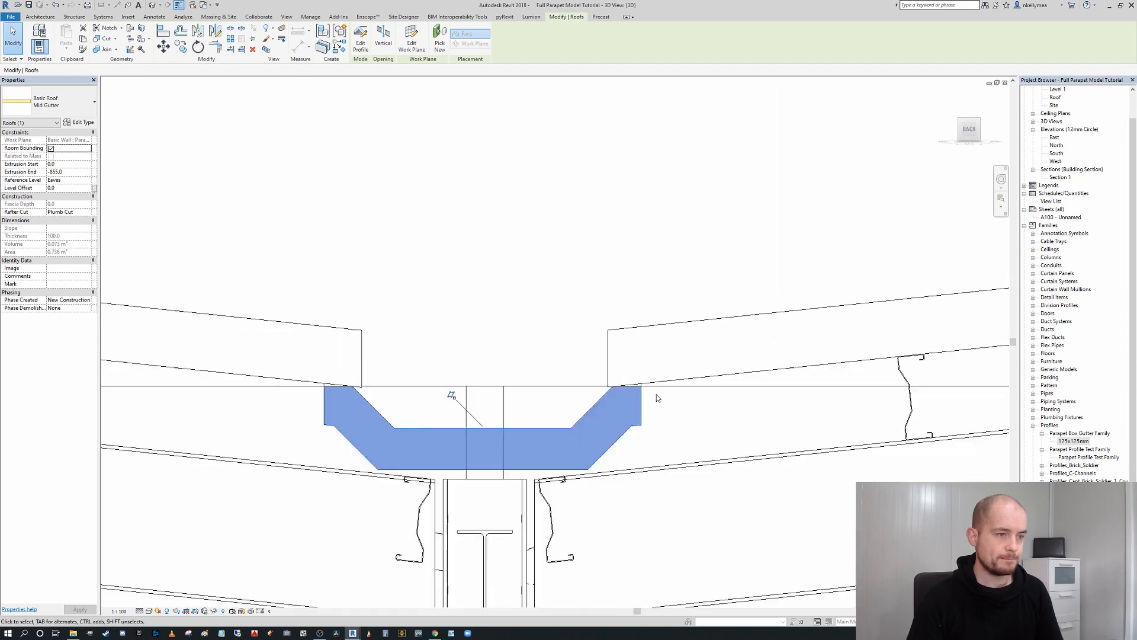
pyautogui.moveTo(657, 401); pyautogui.dragTo(638, 437, button='middle')
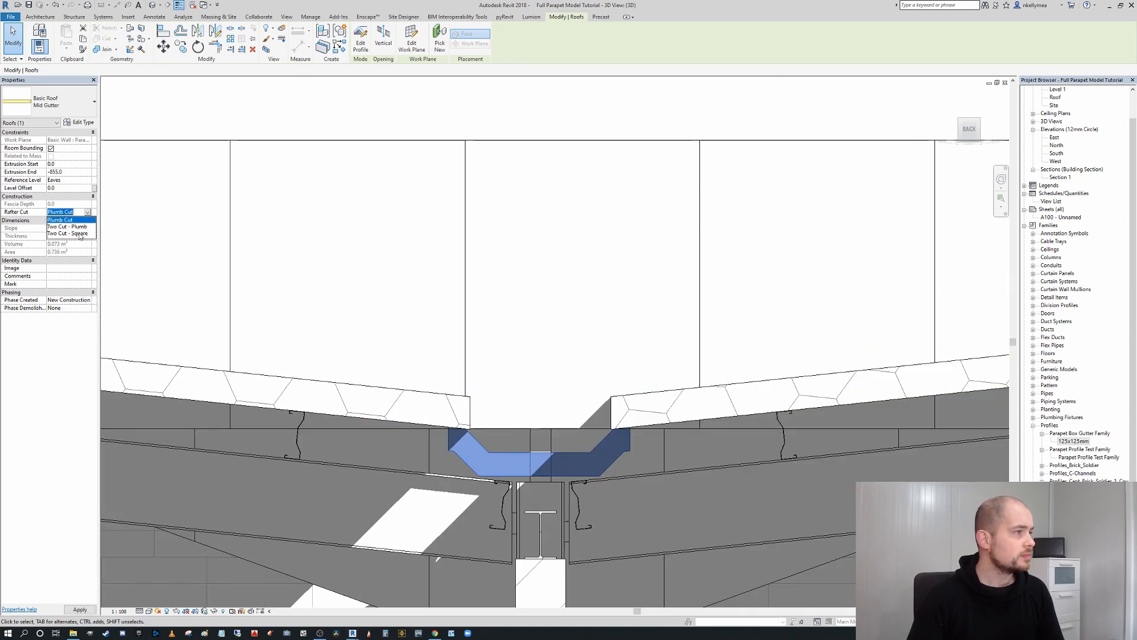
pyautogui.click(83, 228)
pyautogui.click(88, 212)
pyautogui.click(70, 234)
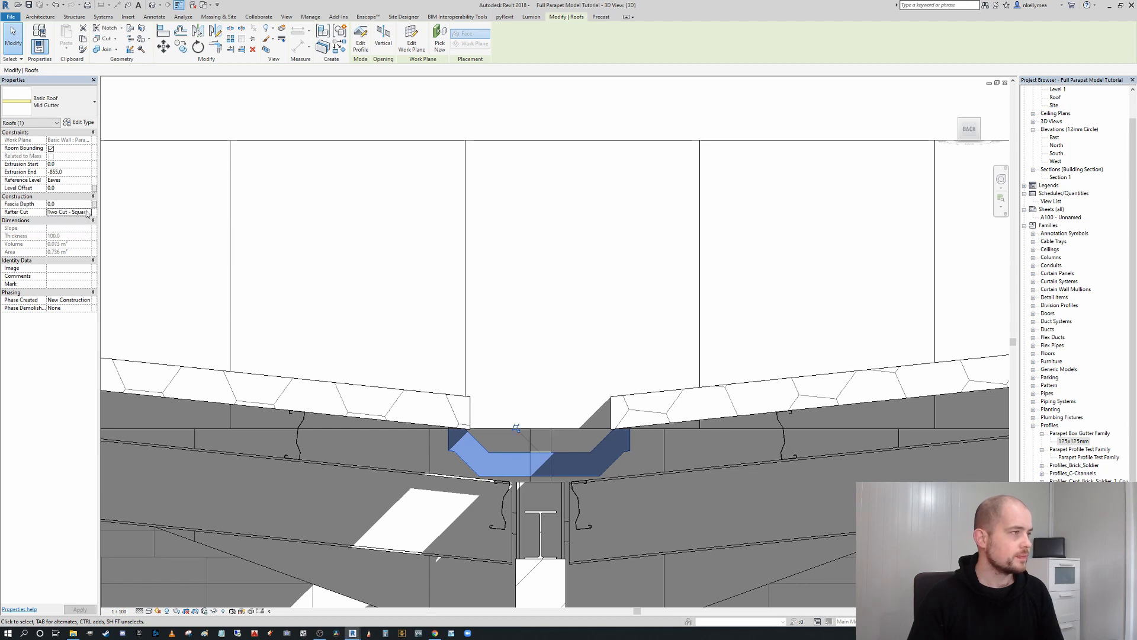
pyautogui.click(88, 212)
pyautogui.click(67, 226)
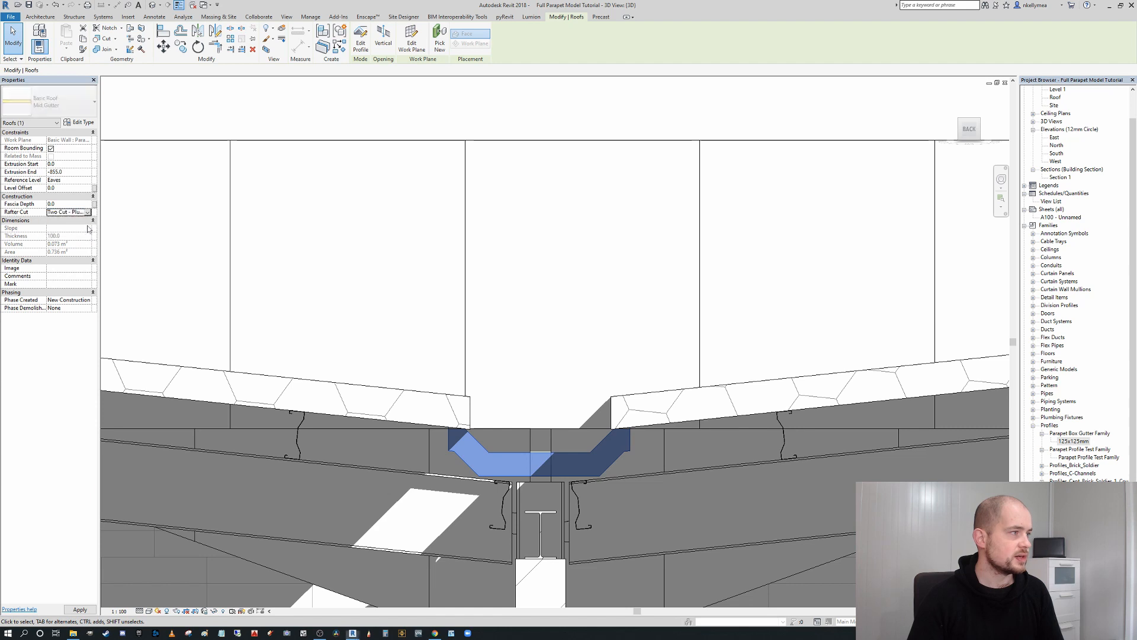
pyautogui.click(88, 213)
pyautogui.click(59, 219)
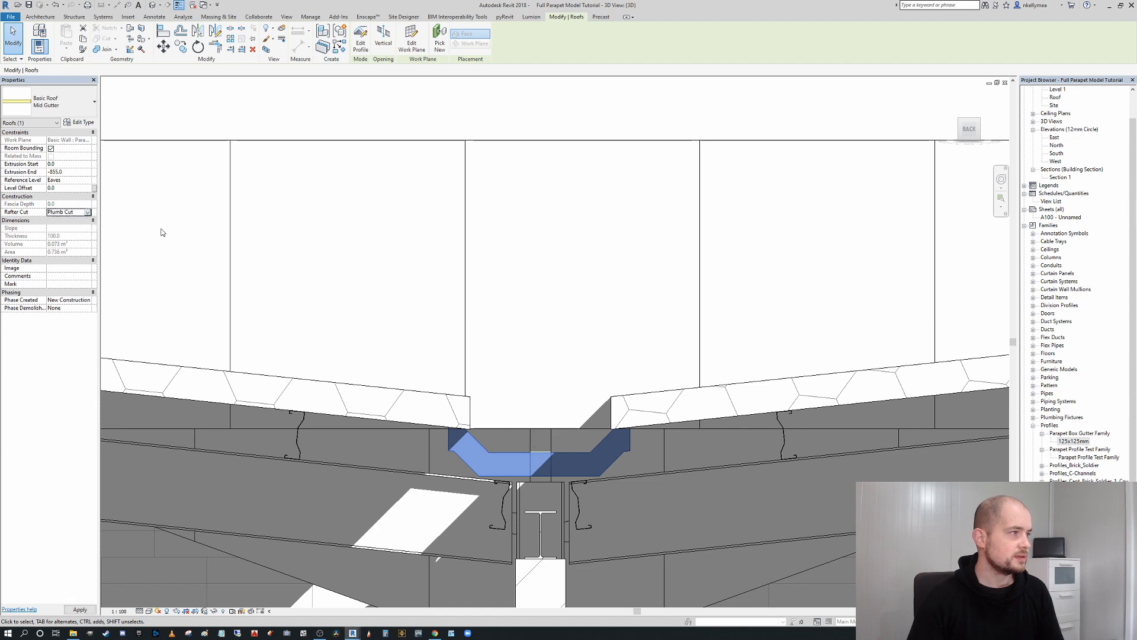
# Deselect the gutter and turn off the 3D view's section box to show the whole building from above
pyautogui.click(533, 264)
pyautogui.scroll(-1, 550, 296)
pyautogui.keyDown('shift'); pyautogui.moveTo(550, 297); pyautogui.dragTo(578, 398, button='middle'); pyautogui.keyUp('shift')
pyautogui.click(595, 344)
pyautogui.click(596, 339)
pyautogui.moveTo(578, 398); pyautogui.dragTo(540, 396)
pyautogui.scroll(-5, 541, 395)
pyautogui.click(551, 363)
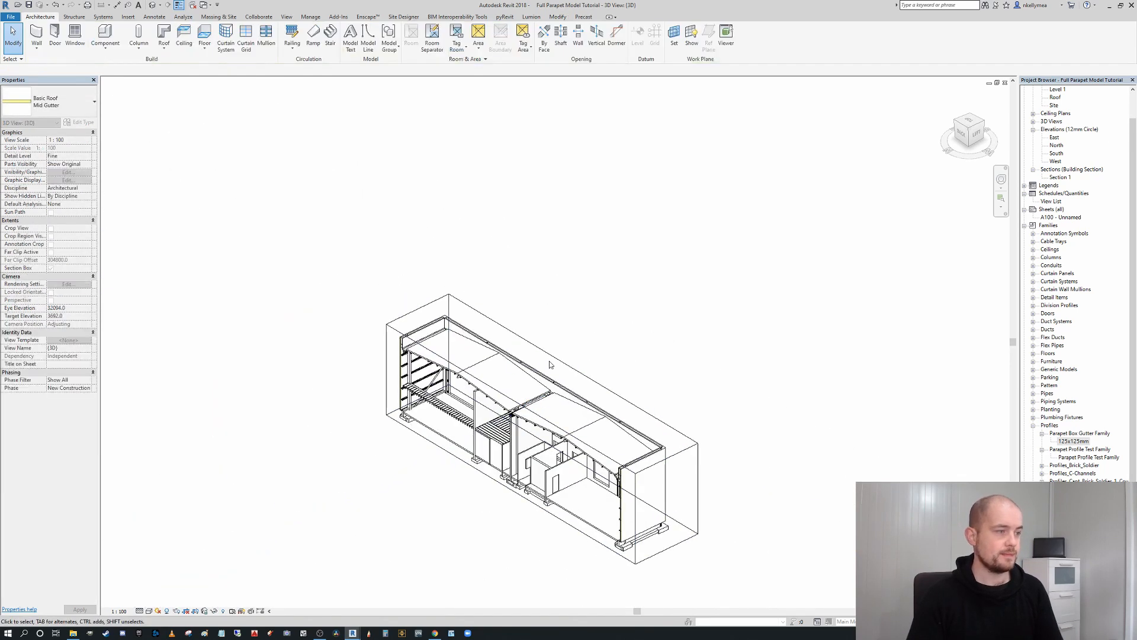
pyautogui.click(50, 268)
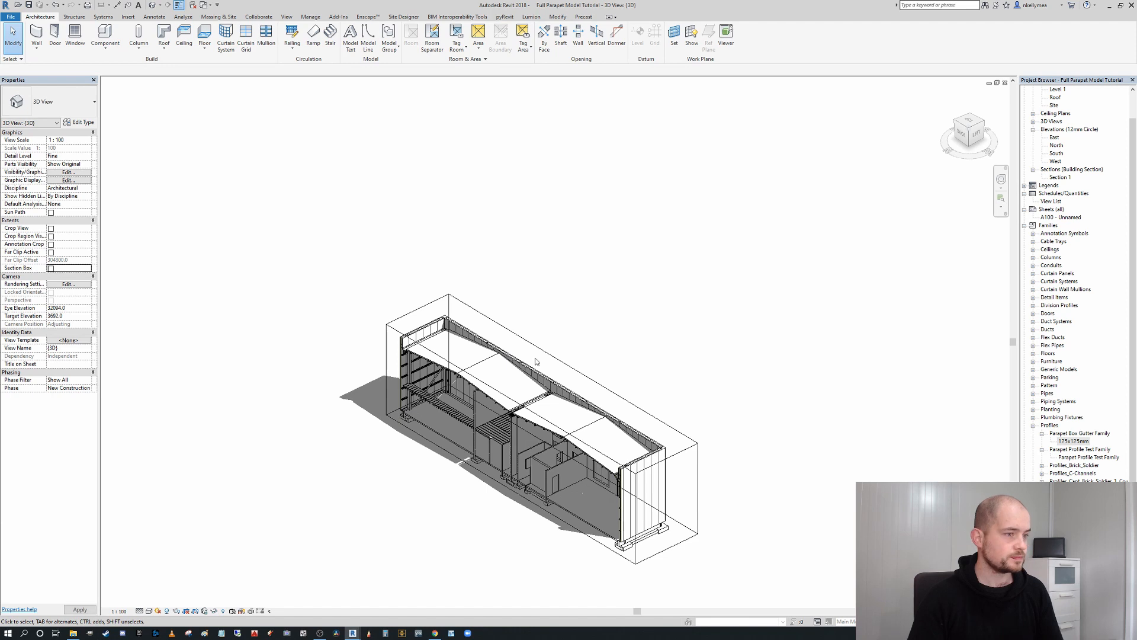
pyautogui.scroll(6, 563, 355)
pyautogui.moveTo(587, 349); pyautogui.dragTo(598, 344, button='middle')
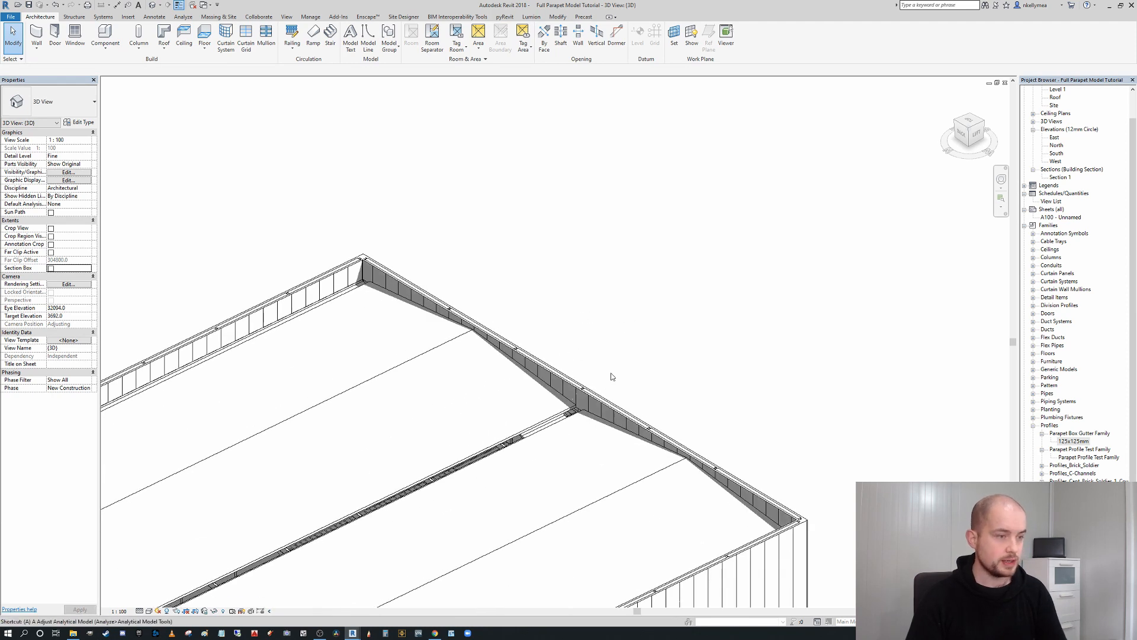
pyautogui.scroll(2, 581, 410)
pyautogui.press('s')
pyautogui.press('d')
pyautogui.press('a')
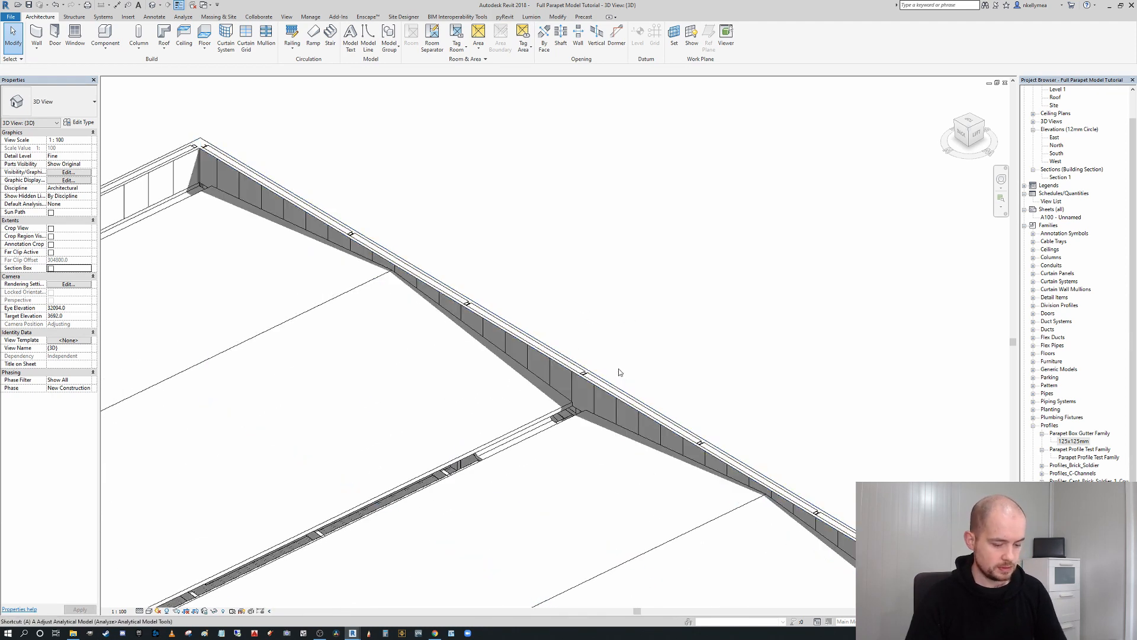
pyautogui.press('l')
pyautogui.scroll(4, 583, 406)
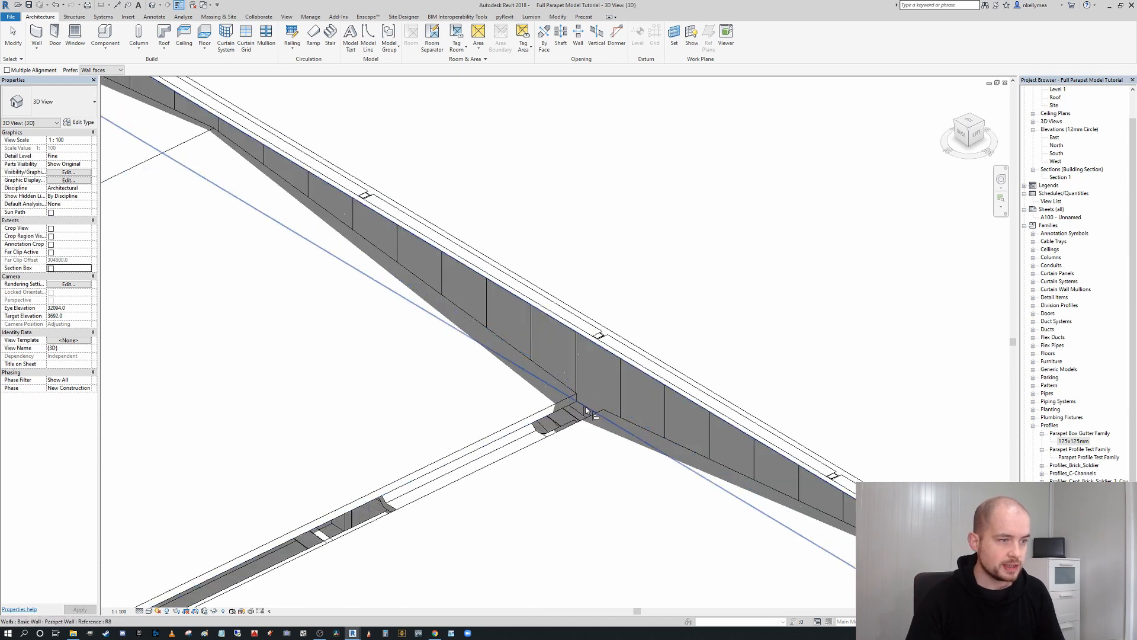
pyautogui.click(586, 410)
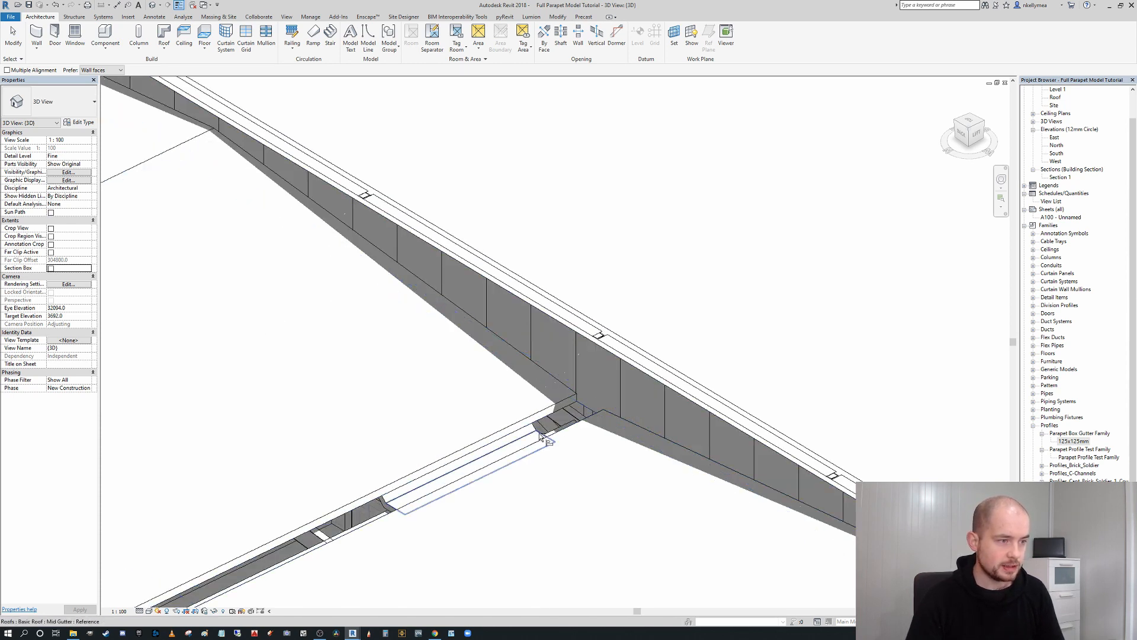
pyautogui.press('Escape')
pyautogui.press('Escape')
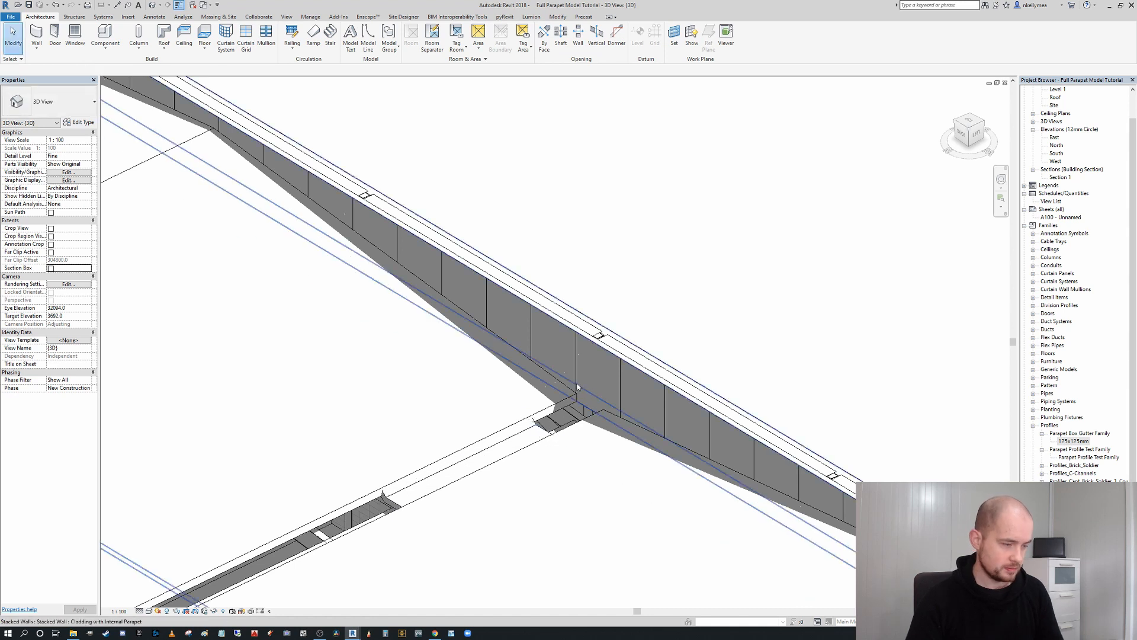
# Align the end of the Mid Gutter valley gutter with the inner face of the adjacent parapet wall
pyautogui.press('a')
pyautogui.press('l')
pyautogui.scroll(3, 586, 403)
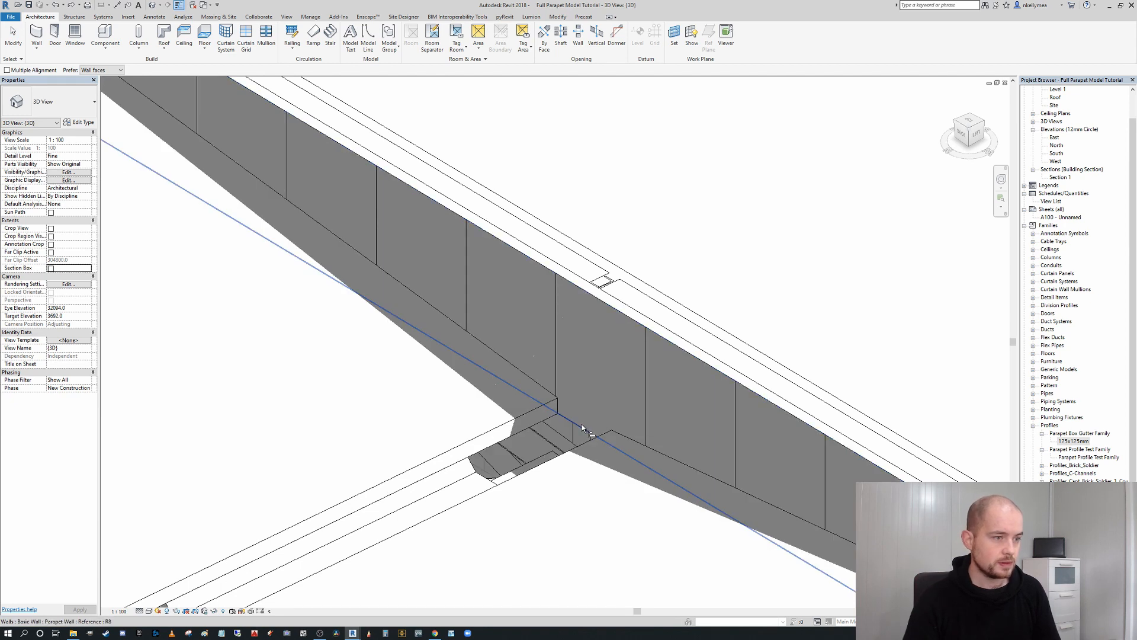
pyautogui.click(592, 299)
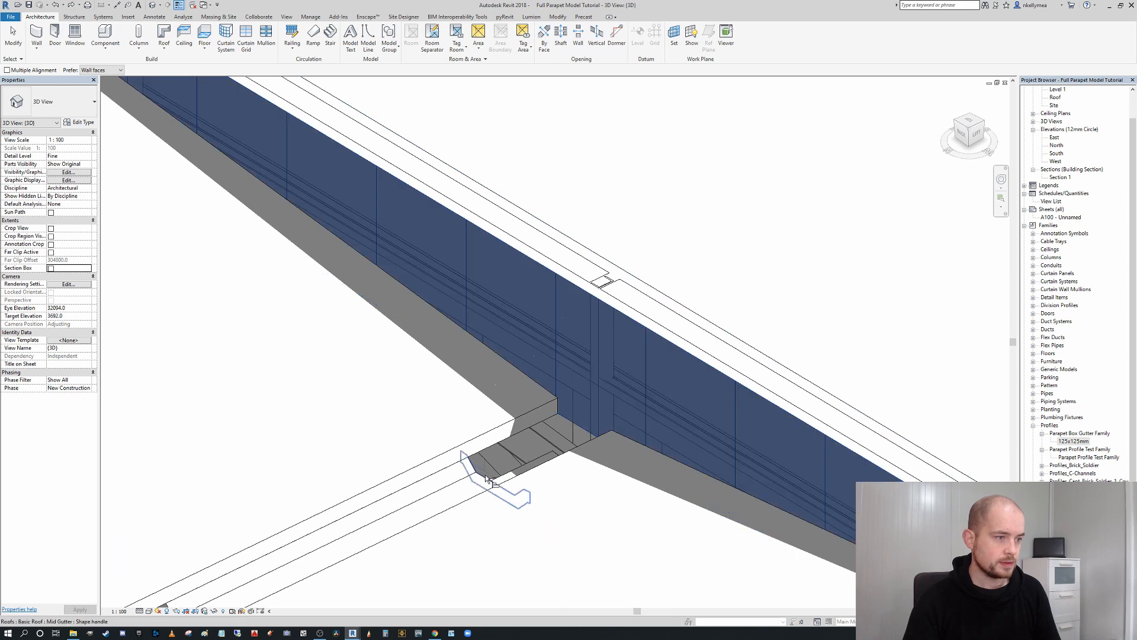
pyautogui.click(488, 479)
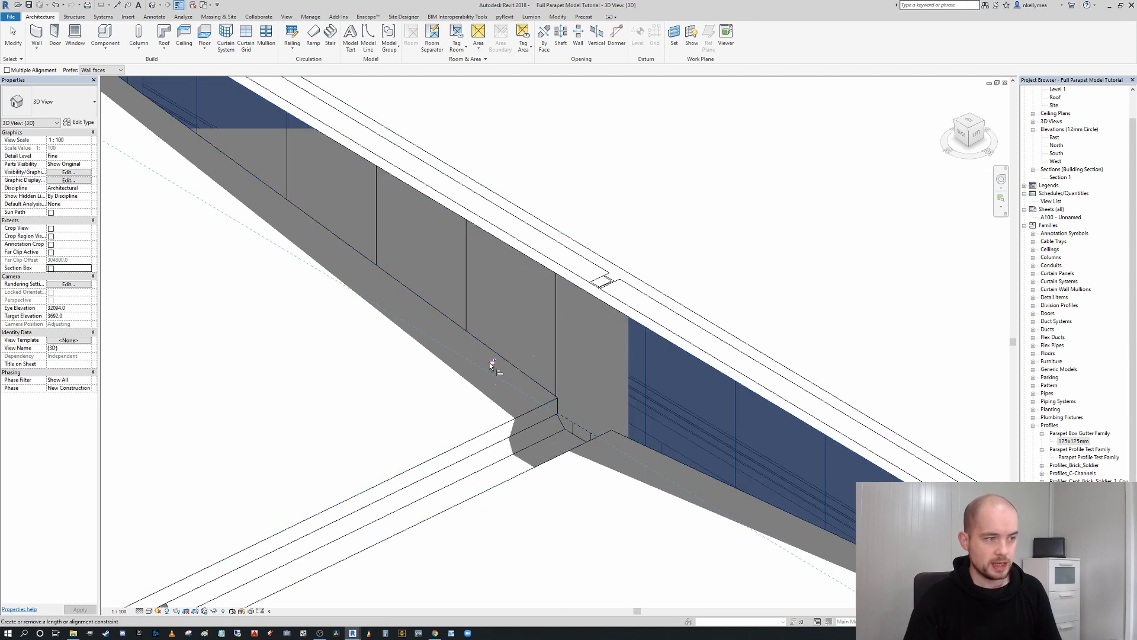
pyautogui.scroll(-6, 492, 363)
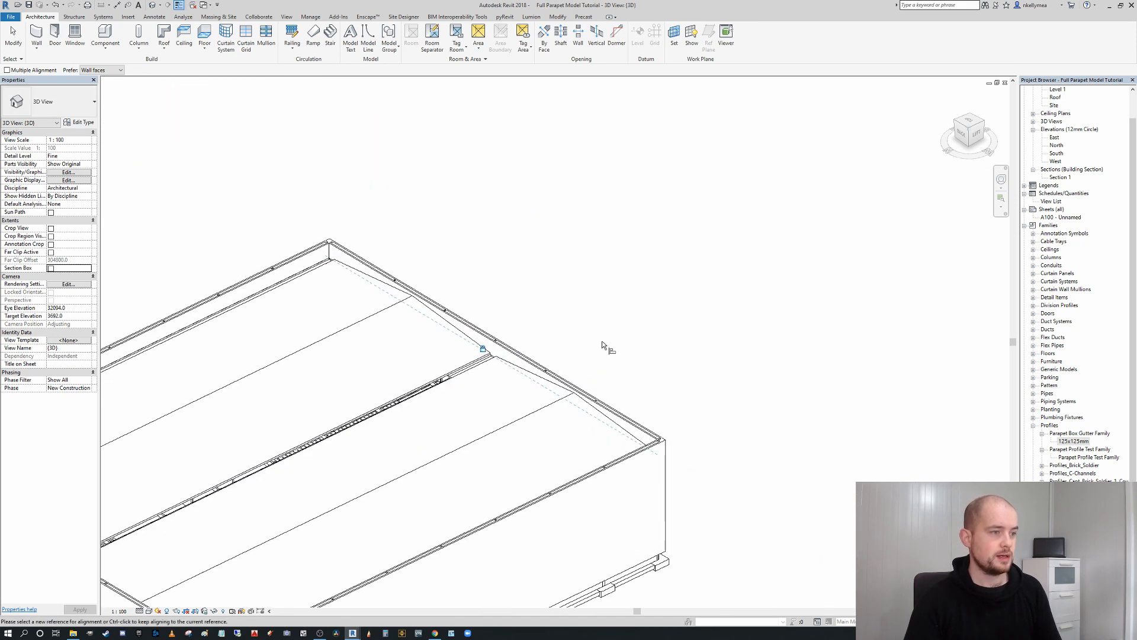
# Align the valley gutter's other end with the inner face of the parapet wall on the opposite side of the building
pyautogui.keyDown('shift'); pyautogui.moveTo(463, 366); pyautogui.dragTo(388, 379, button='middle'); pyautogui.keyUp('shift')
pyautogui.moveTo(503, 364); pyautogui.dragTo(986, 491, button='middle')
pyautogui.scroll(2, 495, 251)
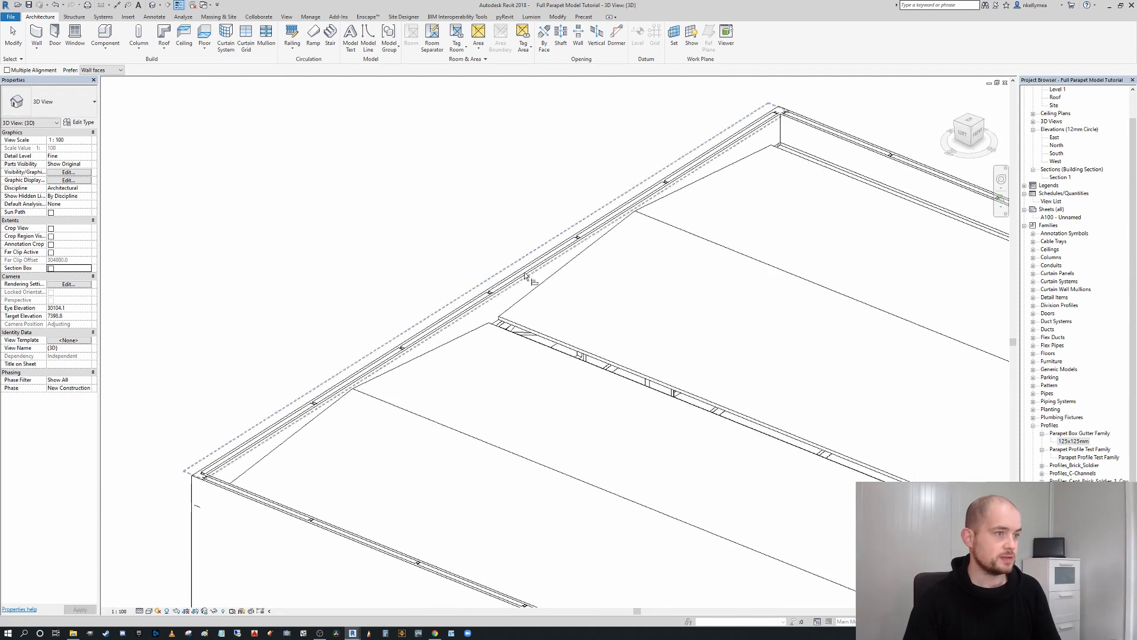
pyautogui.scroll(2, 511, 311)
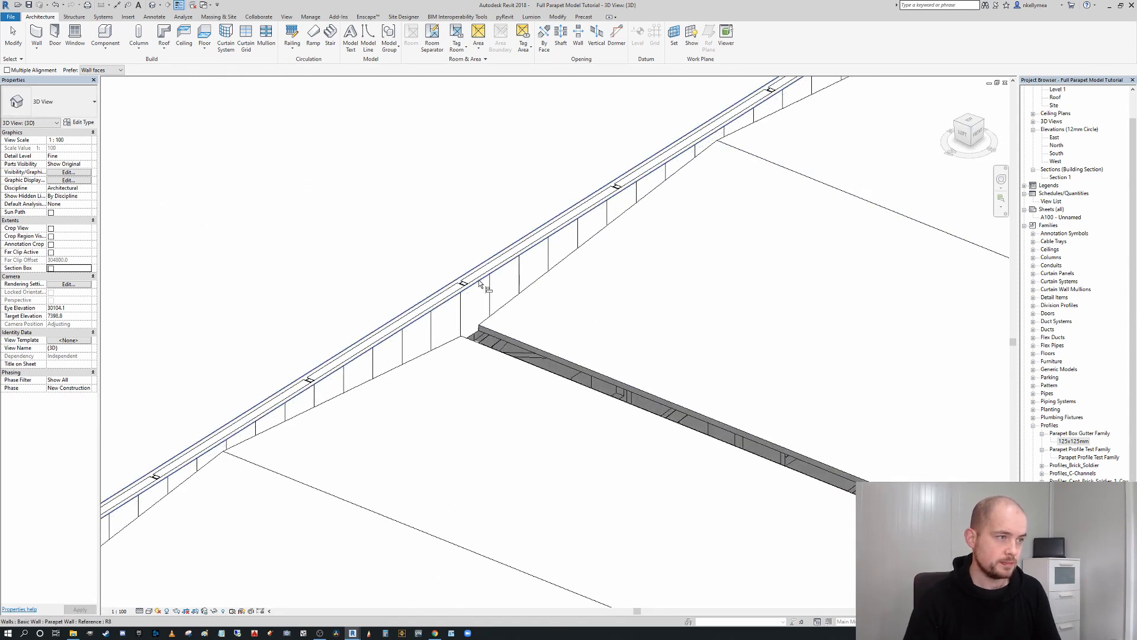
pyautogui.click(487, 293)
pyautogui.scroll(-2, 541, 316)
pyautogui.moveTo(545, 318); pyautogui.dragTo(270, 270, button='middle')
pyautogui.moveTo(874, 435); pyautogui.dragTo(526, 279, button='middle')
pyautogui.scroll(2, 643, 459)
pyautogui.scroll(2, 664, 455)
pyautogui.click(680, 451)
pyautogui.scroll(-4, 503, 401)
pyautogui.moveTo(332, 382); pyautogui.dragTo(722, 436, button='middle')
pyautogui.moveTo(183, 207); pyautogui.dragTo(590, 402, button='middle')
pyautogui.scroll(3, 479, 314)
pyautogui.click(466, 312)
pyautogui.scroll(-4, 448, 311)
pyautogui.keyDown('shift'); pyautogui.moveTo(522, 332); pyautogui.dragTo(609, 385, button='middle'); pyautogui.keyUp('shift')
pyautogui.scroll(-2, 629, 327)
pyautogui.press('Escape')
pyautogui.press('Escape')
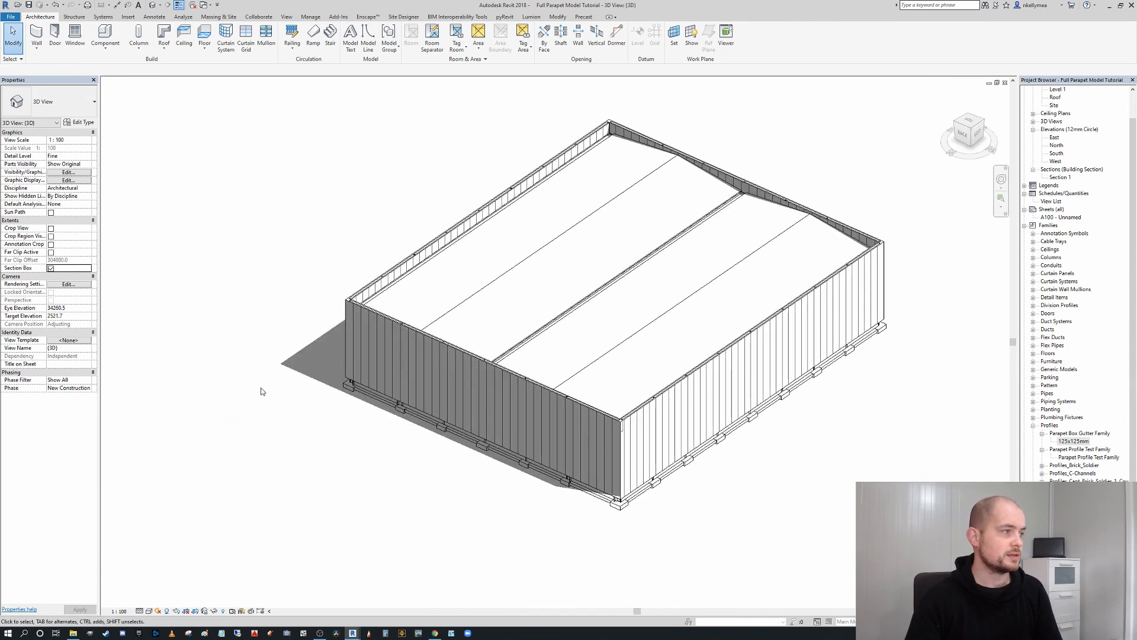
# Turn the 3D view's section box back on and select it around the building
pyautogui.click(612, 528)
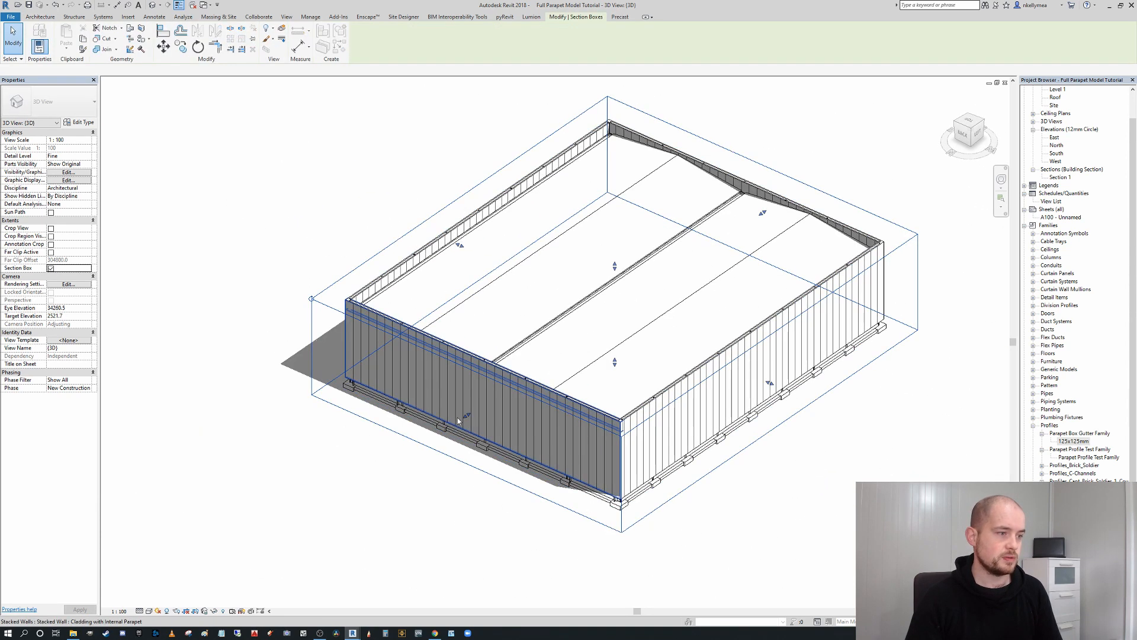
# Pull the near face of the 3D section box inward to isolate the strip along the opposite end wall
pyautogui.moveTo(466, 417); pyautogui.dragTo(715, 249)
pyautogui.keyDown('shift'); pyautogui.moveTo(717, 252); pyautogui.dragTo(791, 208, button='middle'); pyautogui.keyUp('shift')
pyautogui.scroll(5, 805, 172)
pyautogui.keyDown('shift'); pyautogui.moveTo(621, 236); pyautogui.dragTo(630, 259, button='middle'); pyautogui.keyUp('shift')
pyautogui.scroll(-3, 629, 259)
pyautogui.click(693, 199)
pyautogui.moveTo(711, 228)
pyautogui.keyDown('shift'); pyautogui.mouseDown(button='middle')
pyautogui.moveTo(557, 282)
pyautogui.moveTo(350, 325)
pyautogui.moveTo(726, 363)
pyautogui.moveTo(916, 325)
pyautogui.moveTo(785, 243)
pyautogui.moveTo(350, 251)
pyautogui.moveTo(381, 236)
pyautogui.mouseUp(button='middle'); pyautogui.keyUp('shift')
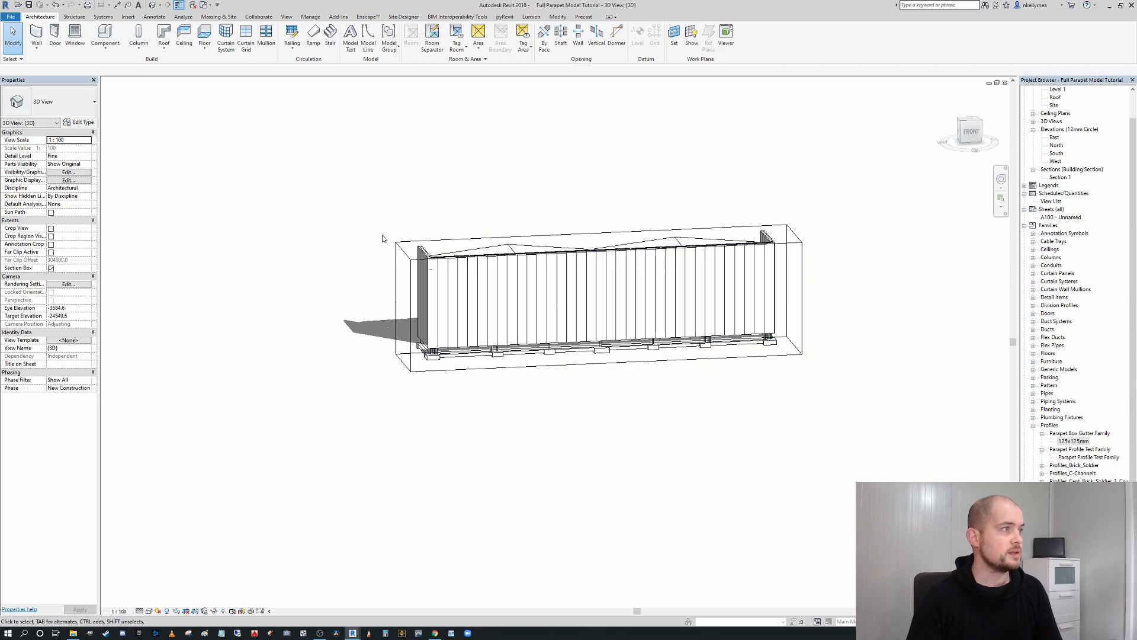
# Place a Box Scupper component with 3" downspout on the inner face of the front parapet wall, about 600 mm from the corner
pyautogui.click(124, 30)
pyautogui.scroll(2, 431, 274)
pyautogui.moveTo(431, 274)
pyautogui.keyDown('shift'); pyautogui.mouseDown(button='middle')
pyautogui.moveTo(456, 284)
pyautogui.moveTo(56, 375)
pyautogui.moveTo(472, 195)
pyautogui.moveTo(467, 172)
pyautogui.mouseUp(button='middle'); pyautogui.keyUp('shift')
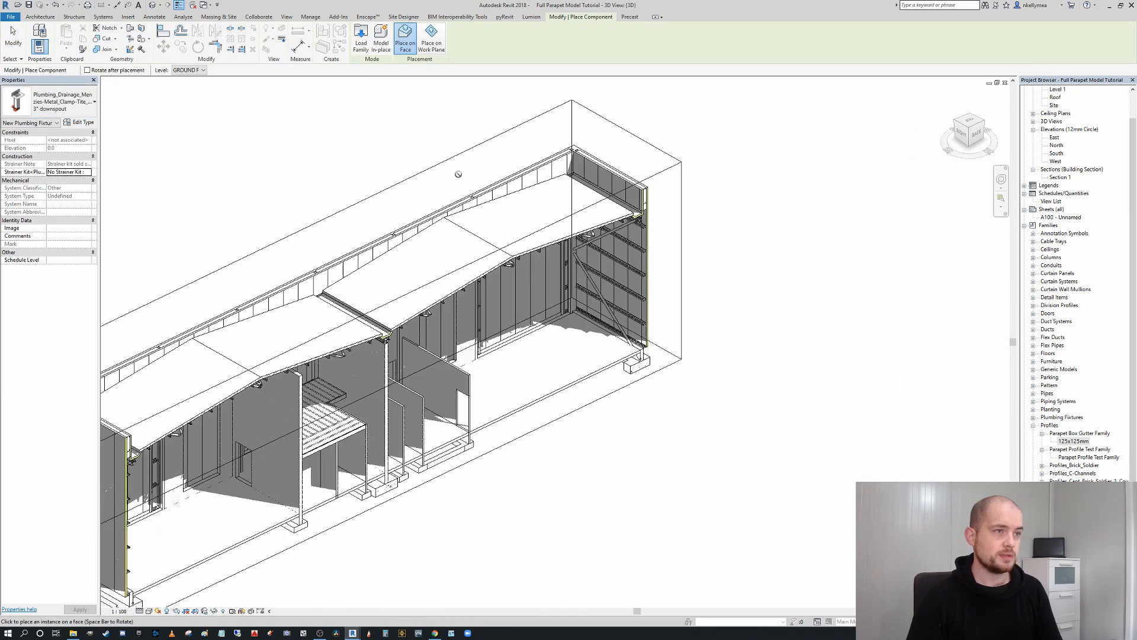
pyautogui.scroll(4, 467, 172)
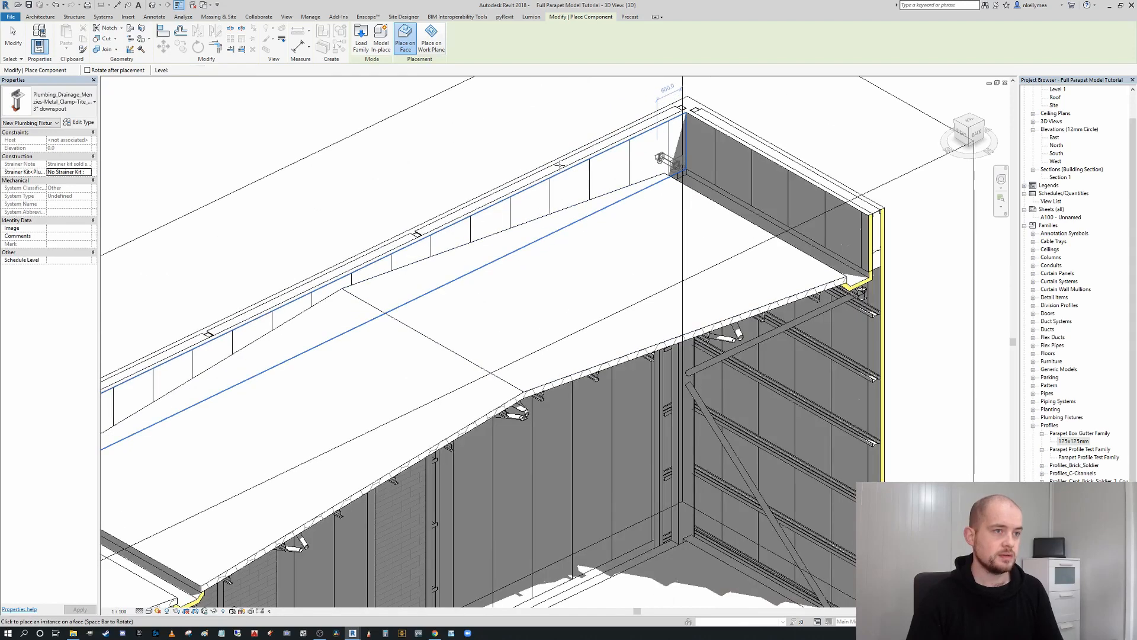
pyautogui.press('Escape')
# Draw a vertical 80 mm pipe from the scupper's outlet down to an offset of 0 mm from GROUND FLOOR
pyautogui.scroll(-2, 490, 165)
pyautogui.keyDown('shift'); pyautogui.moveTo(490, 166); pyautogui.dragTo(822, 173, button='middle'); pyautogui.keyUp('shift')
pyautogui.scroll(-3, 359, 168)
pyautogui.scroll(1, 406, 170)
pyautogui.moveTo(543, 223)
pyautogui.keyDown('shift'); pyautogui.mouseDown(button='middle')
pyautogui.moveTo(522, 196)
pyautogui.moveTo(404, 145)
pyautogui.moveTo(445, 194)
pyautogui.moveTo(600, 159)
pyautogui.moveTo(465, 172)
pyautogui.moveTo(433, 154)
pyautogui.mouseUp(button='middle'); pyautogui.keyUp('shift')
pyautogui.click(432, 154)
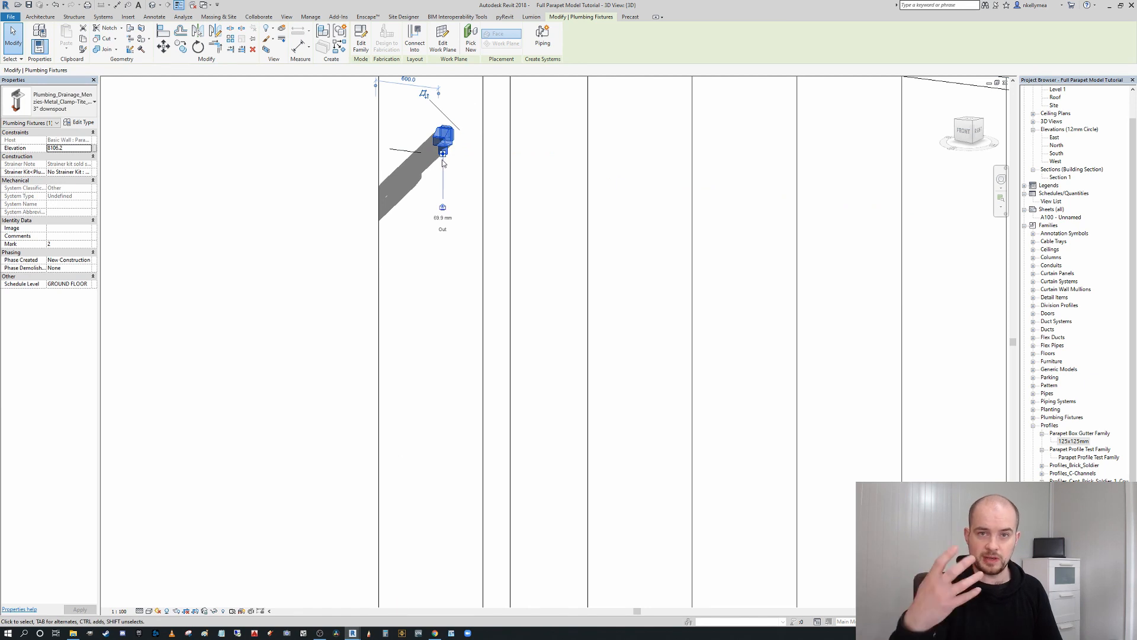
pyautogui.click(443, 214)
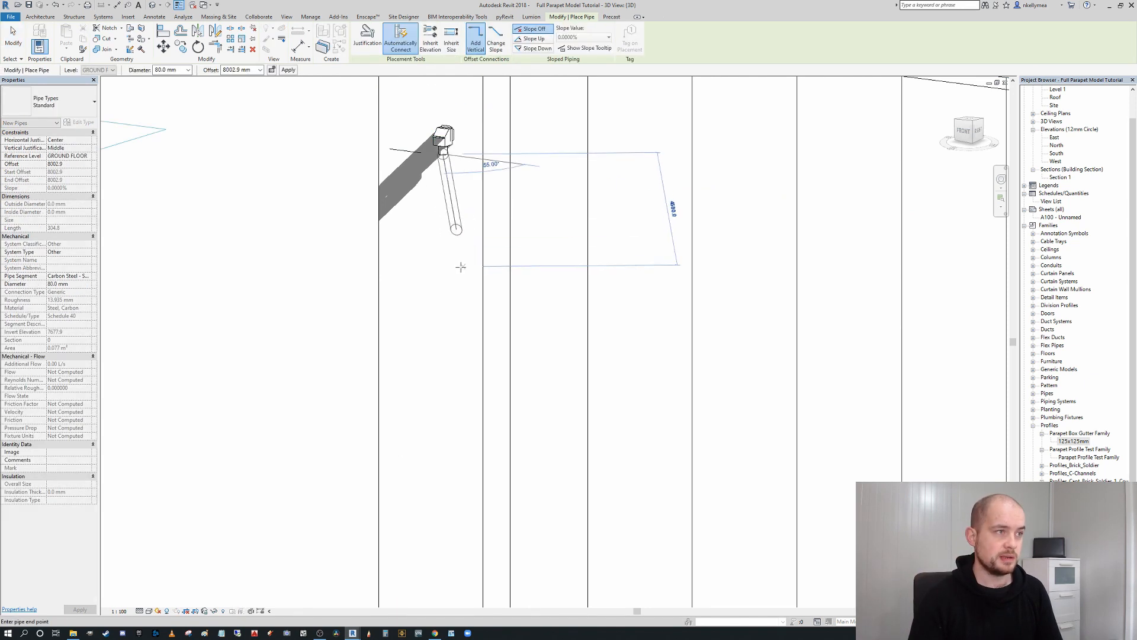
pyautogui.moveTo(520, 456); pyautogui.dragTo(408, 414, button='middle')
pyautogui.scroll(-1, 522, 440)
pyautogui.scroll(-2, 465, 422)
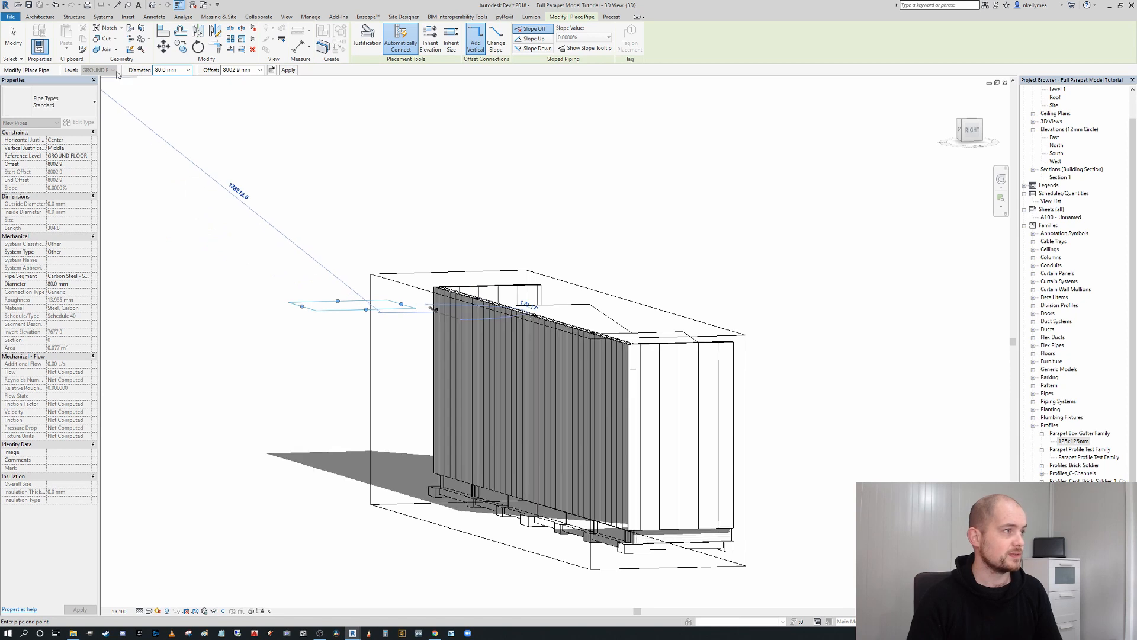
pyautogui.doubleClick(256, 72)
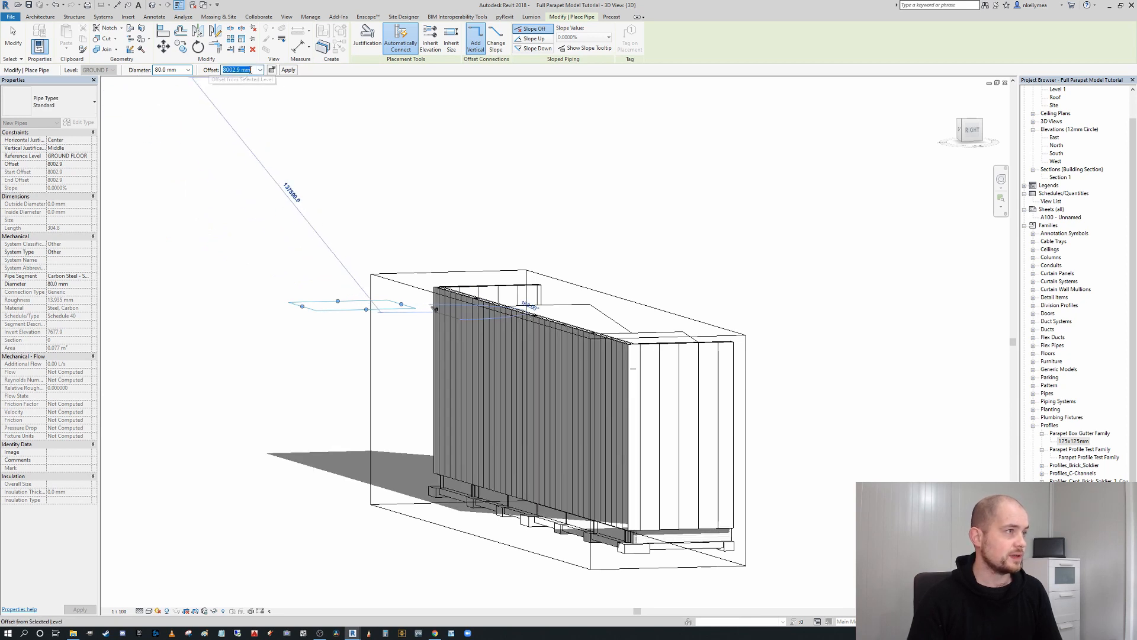
pyautogui.write('0')
pyautogui.press('Return')
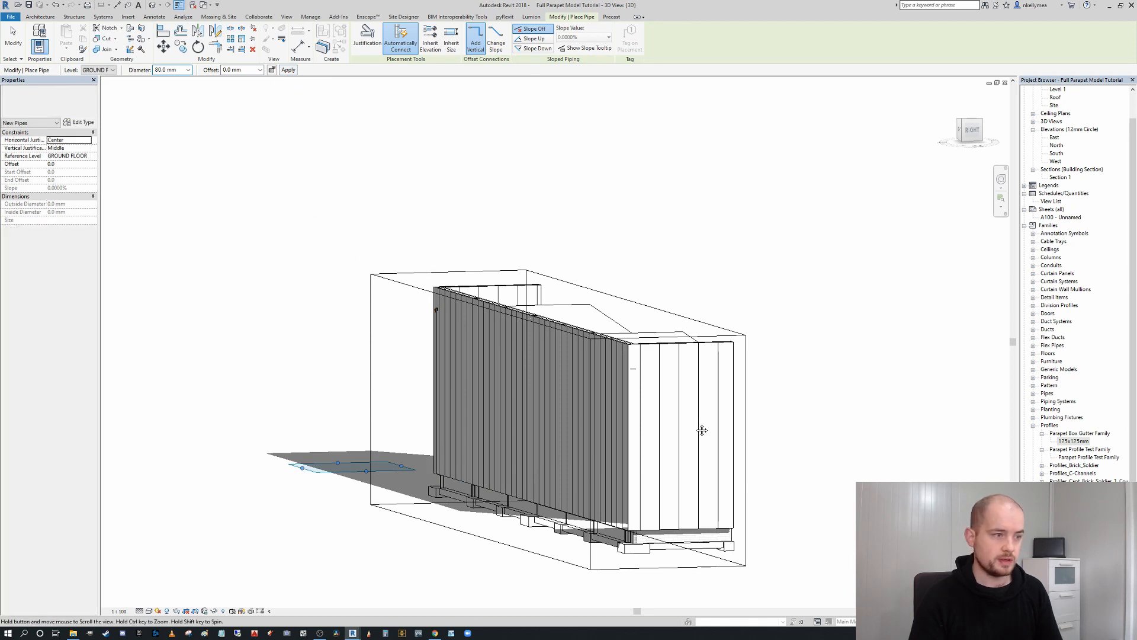
pyautogui.press('Escape')
pyautogui.press('Escape')
# Select the scupper together with its vertical downpipe on the outside of the front wall
pyautogui.scroll(6, 456, 322)
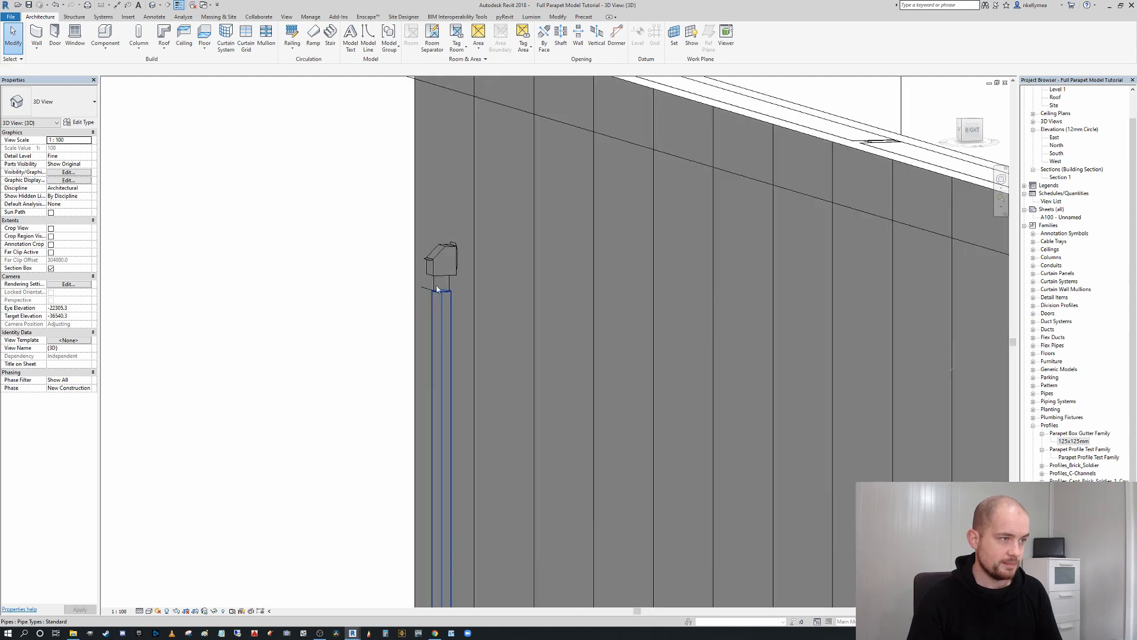
pyautogui.click(443, 332)
pyautogui.keyDown('shift'); pyautogui.moveTo(443, 332); pyautogui.dragTo(611, 277, button='middle'); pyautogui.keyUp('shift')
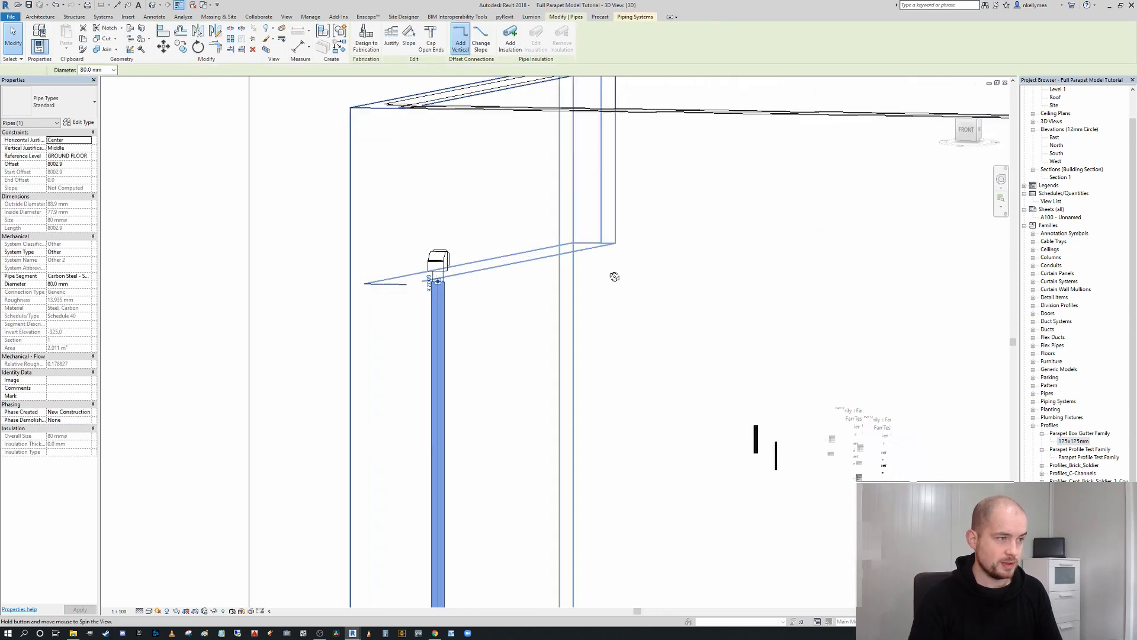
pyautogui.click(438, 261)
pyautogui.keyDown('shift'); pyautogui.moveTo(438, 260); pyautogui.dragTo(356, 277, button='middle'); pyautogui.keyUp('shift')
pyautogui.click(434, 291)
pyautogui.scroll(-3, 435, 291)
pyautogui.keyDown('ctrl'); pyautogui.click(452, 291); pyautogui.keyUp('ctrl')
pyautogui.scroll(-2, 453, 289)
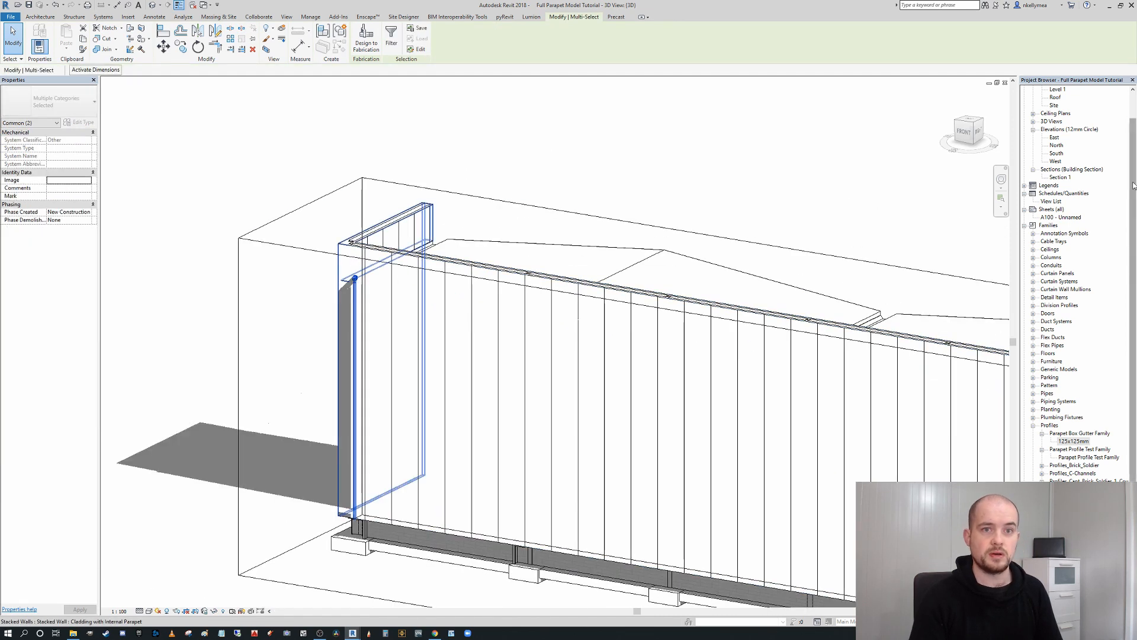
# In the Roof floor plan, mirror a copy of the selected scupper and downpipe about gridline D
pyautogui.press('Escape')
pyautogui.scroll(2, 1096, 178)
pyautogui.click(1055, 129)
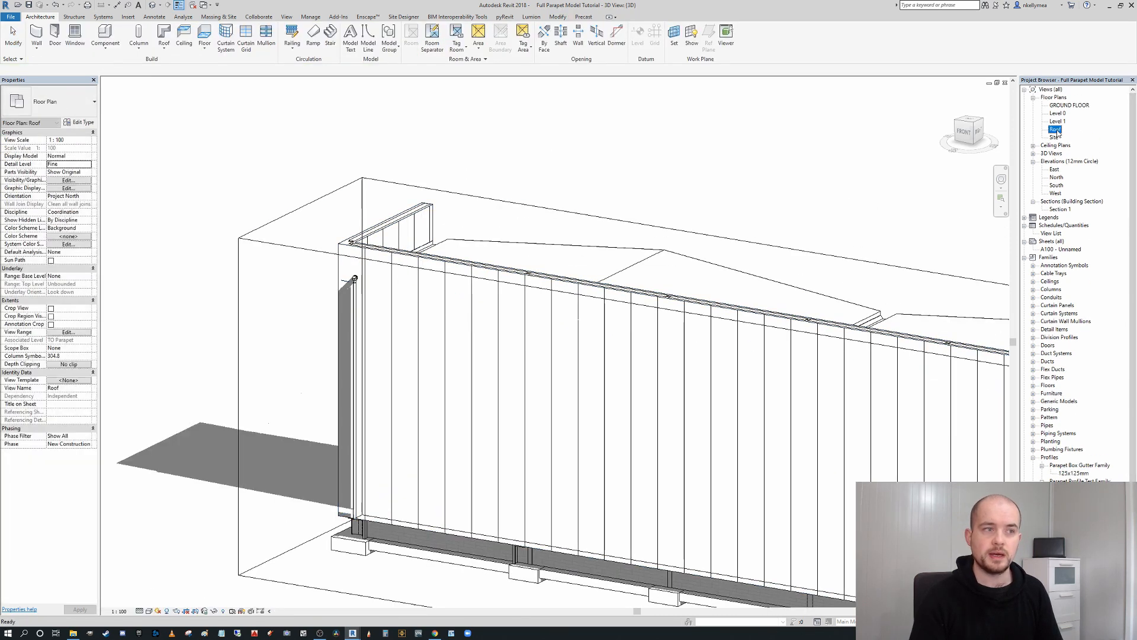
pyautogui.doubleClick(1056, 130)
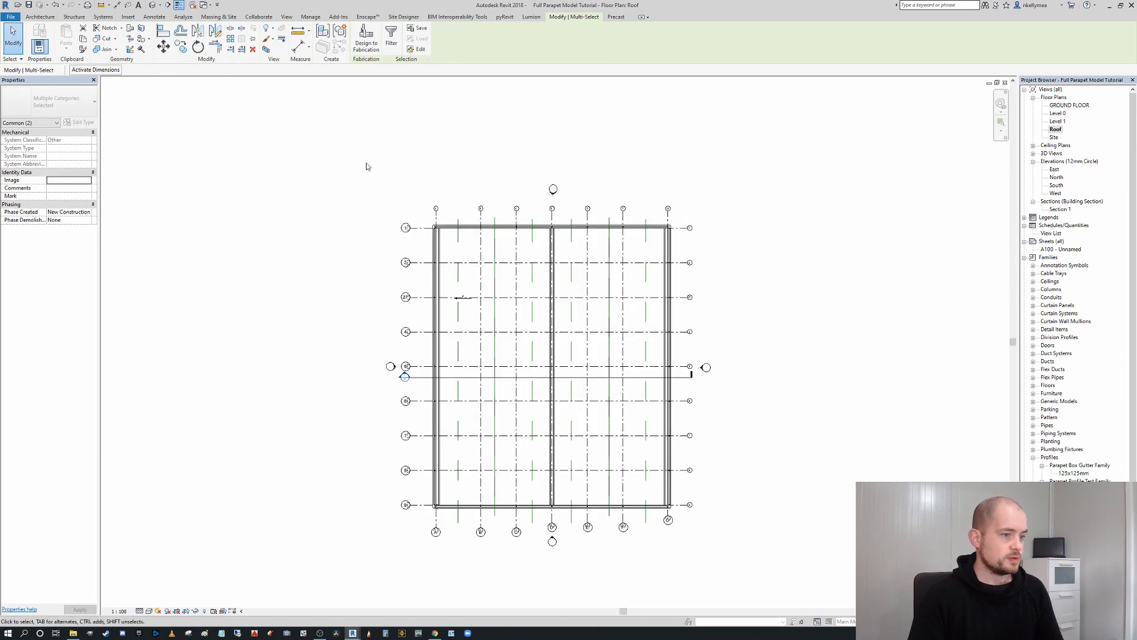
pyautogui.scroll(2, 602, 538)
pyautogui.scroll(2, 521, 518)
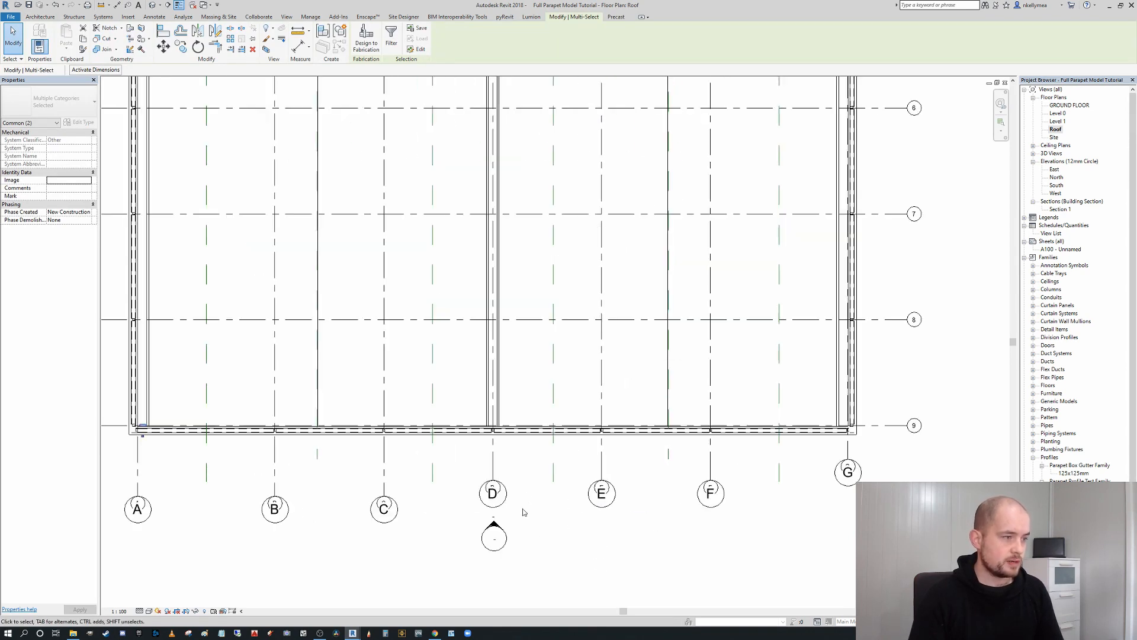
pyautogui.click(198, 30)
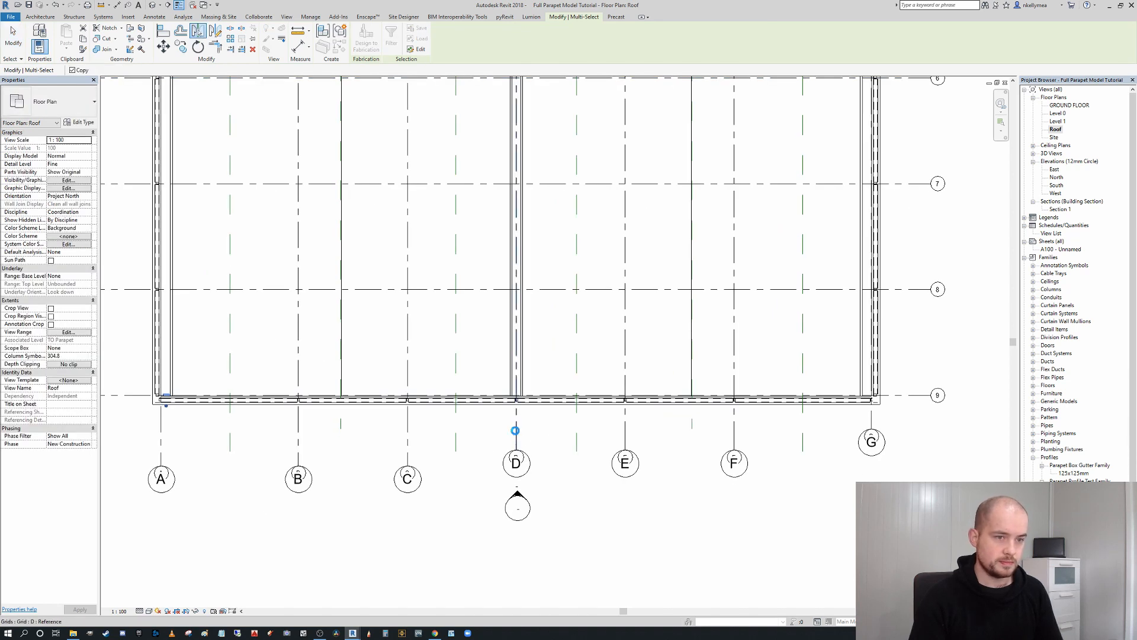
pyautogui.click(515, 431)
pyautogui.scroll(-3, 713, 425)
pyautogui.scroll(5, 442, 365)
pyautogui.click(367, 334)
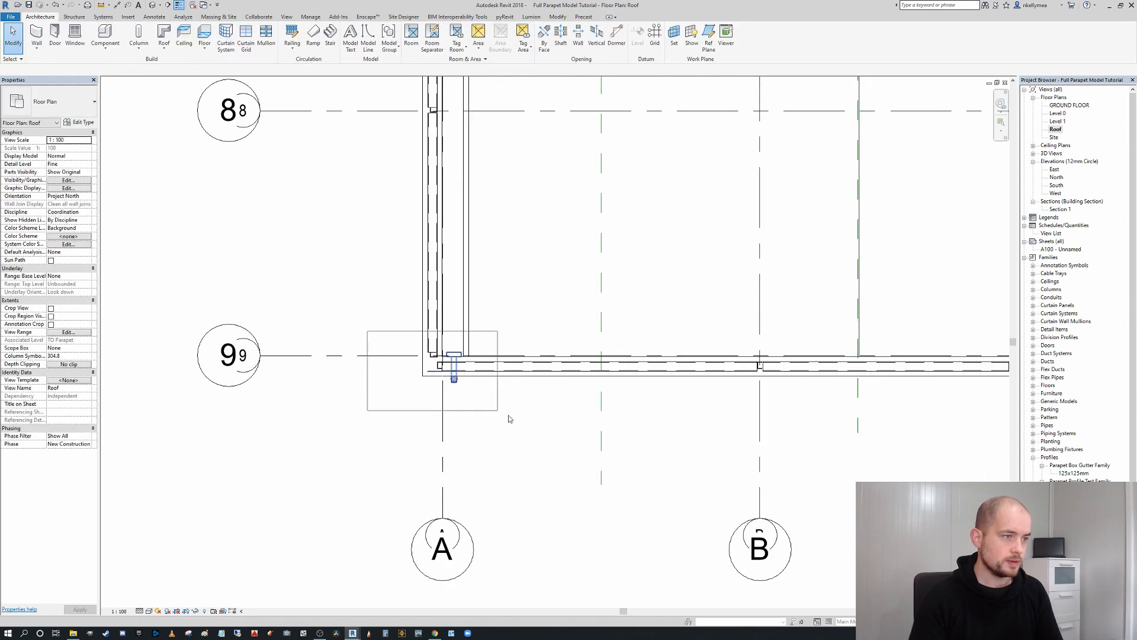
pyautogui.moveTo(495, 413); pyautogui.dragTo(497, 414)
pyautogui.scroll(-3, 503, 406)
pyautogui.moveTo(660, 410); pyautogui.dragTo(322, 353, button='middle')
pyautogui.scroll(-2, 469, 337)
pyautogui.moveTo(757, 367); pyautogui.dragTo(548, 330, button='middle')
pyautogui.moveTo(391, 255); pyautogui.dragTo(703, 279, button='middle')
pyautogui.press('Escape')
# Try to mirror the scuppers and downpipes at corners A/9 and G/9 about gridline 5
pyautogui.scroll(3, 315, 302)
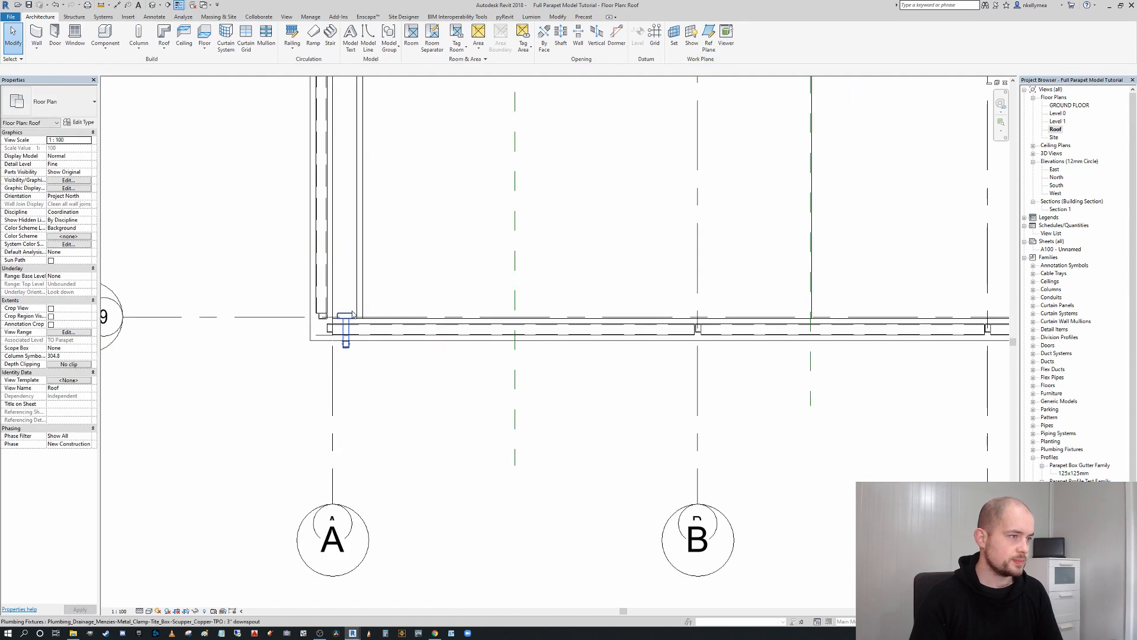
pyautogui.scroll(2, 362, 359)
pyautogui.click(362, 358)
pyautogui.moveTo(366, 348); pyautogui.dragTo(314, 329)
pyautogui.scroll(-4, 386, 321)
pyautogui.moveTo(978, 323); pyautogui.dragTo(197, 280, button='middle')
pyautogui.scroll(7, 514, 276)
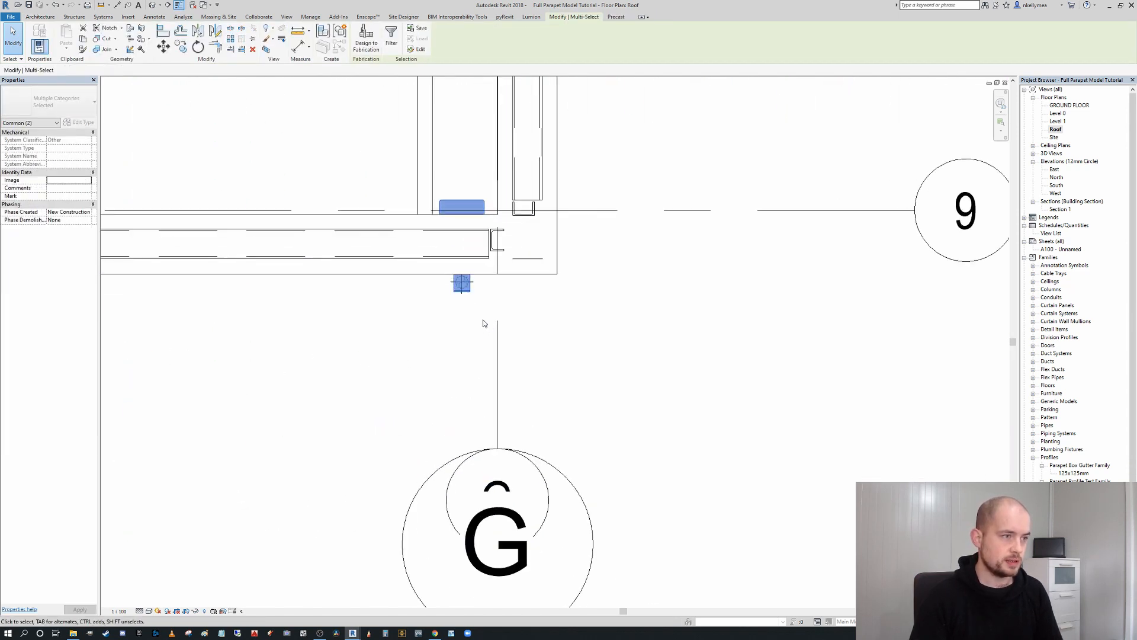
pyautogui.keyDown('ctrl'); pyautogui.moveTo(474, 301); pyautogui.dragTo(434, 281); pyautogui.keyUp('ctrl')
pyautogui.scroll(-4, 491, 300)
pyautogui.scroll(-6, 507, 279)
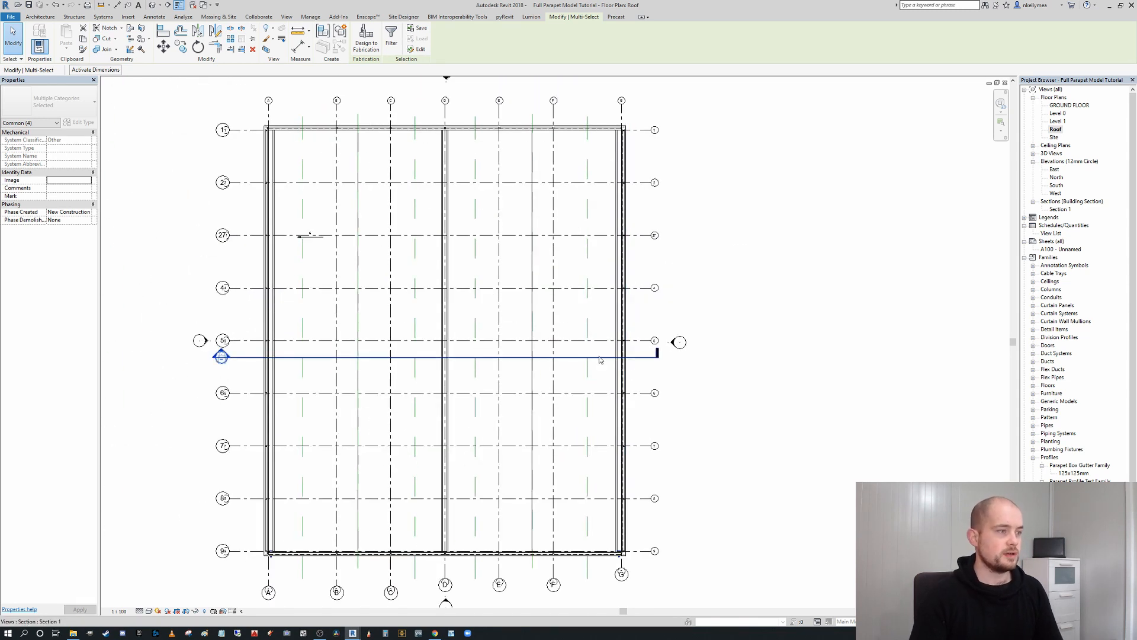
pyautogui.click(200, 34)
pyautogui.click(245, 345)
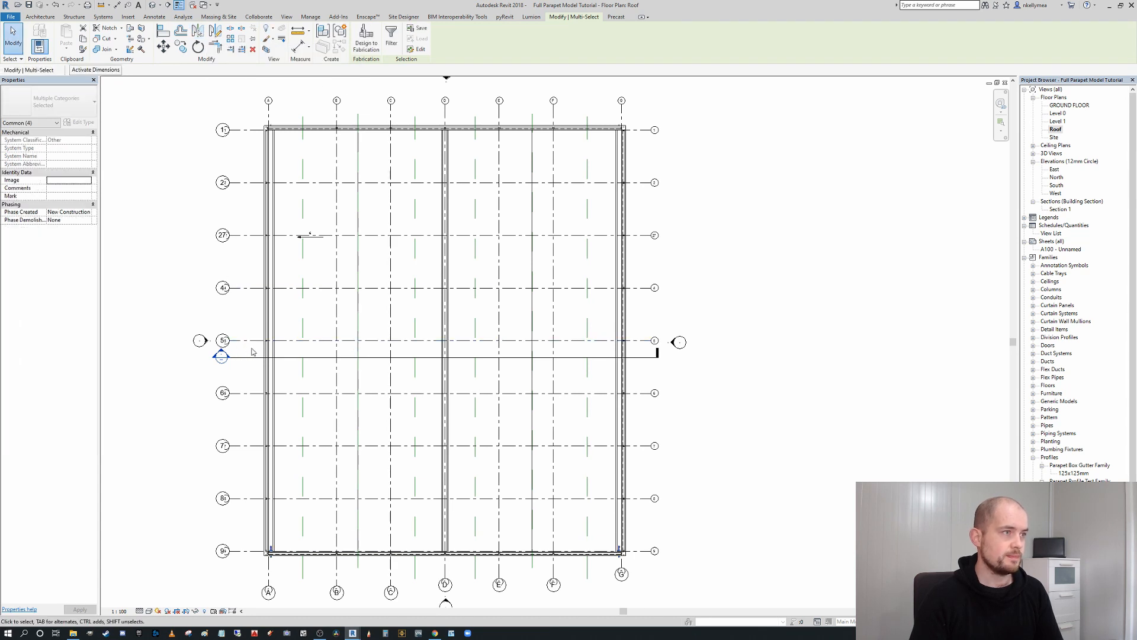
# Delete the mirrored downpipe at the intersection of gridlines G and 1
pyautogui.scroll(6, 648, 132)
pyautogui.press('Escape')
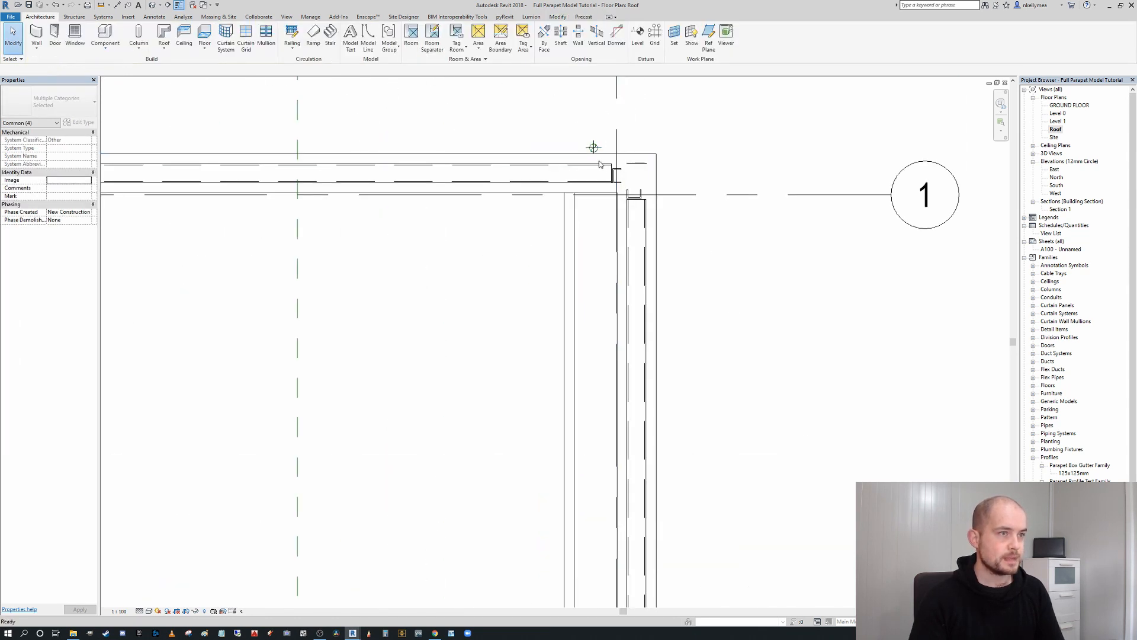
pyautogui.moveTo(601, 155); pyautogui.dragTo(718, 269, button='middle')
pyautogui.scroll(-2, 723, 251)
pyautogui.scroll(4, 721, 249)
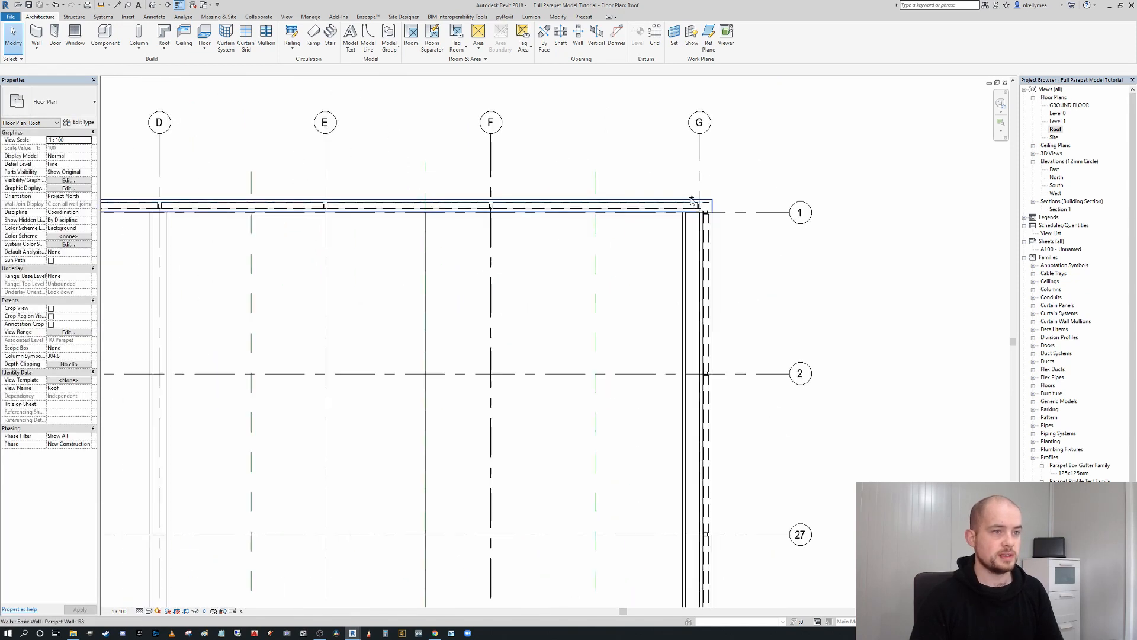
pyautogui.click(696, 199)
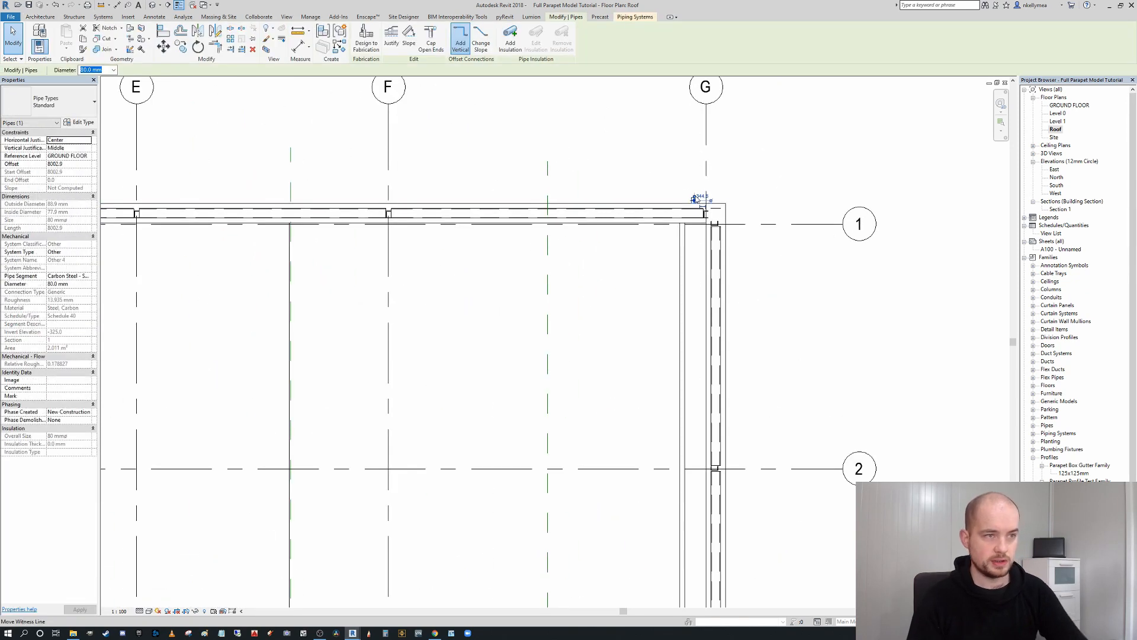
pyautogui.press('Delete')
# Delete the mirrored downpipe at the intersection of gridlines A and 1
pyautogui.scroll(-4, 691, 188)
pyautogui.moveTo(459, 174); pyautogui.dragTo(825, 219, button='middle')
pyautogui.scroll(5, 599, 228)
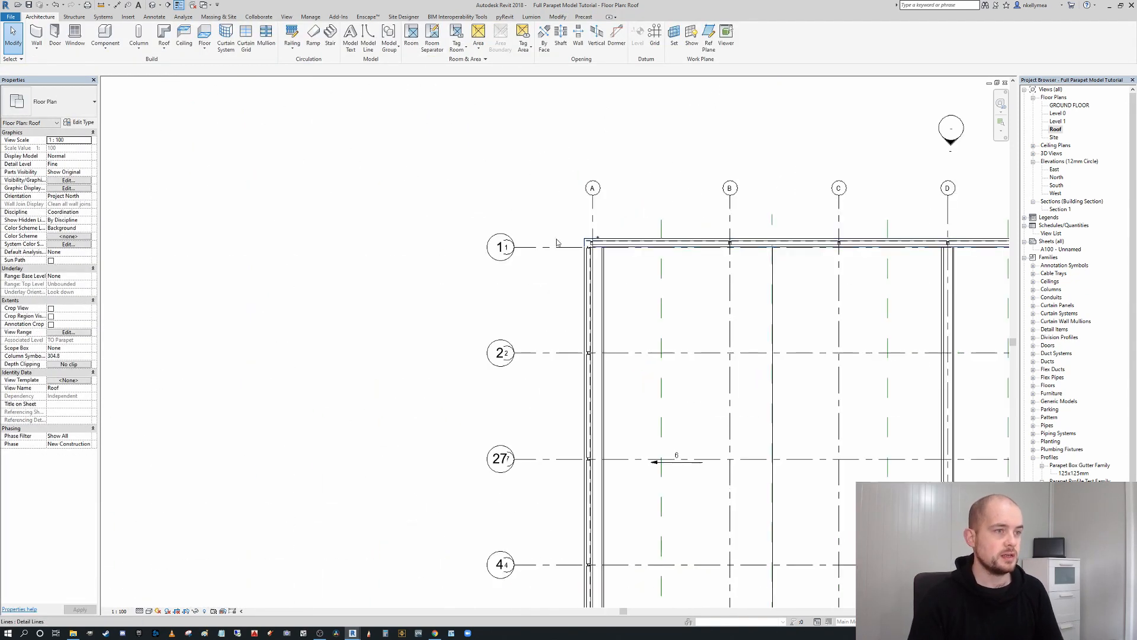
pyautogui.click(626, 240)
pyautogui.scroll(-2, 626, 240)
pyautogui.moveTo(537, 192); pyautogui.dragTo(353, 146, button='middle')
pyautogui.press('Delete')
# Return to the default 3D view and turn off its section box
pyautogui.scroll(-3, 568, 199)
pyautogui.scroll(-3, 441, 172)
pyautogui.click(152, 6)
pyautogui.moveTo(613, 237); pyautogui.dragTo(471, 275, button='middle')
pyautogui.scroll(-3, 642, 249)
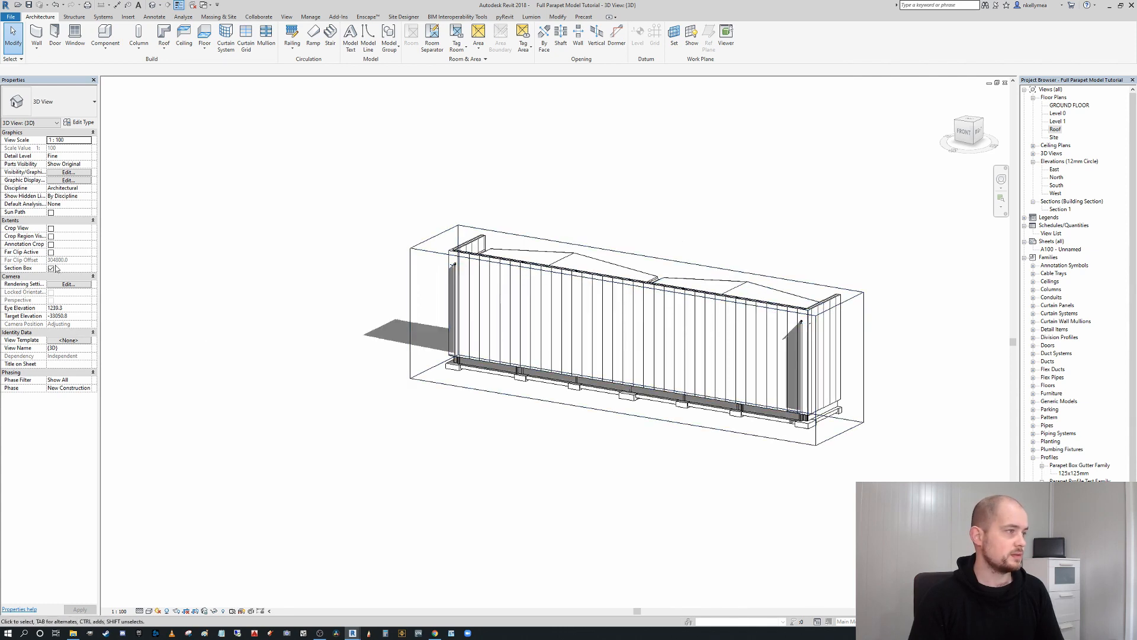
pyautogui.keyDown('shift'); pyautogui.moveTo(616, 193); pyautogui.dragTo(737, 201, button='middle'); pyautogui.keyUp('shift')
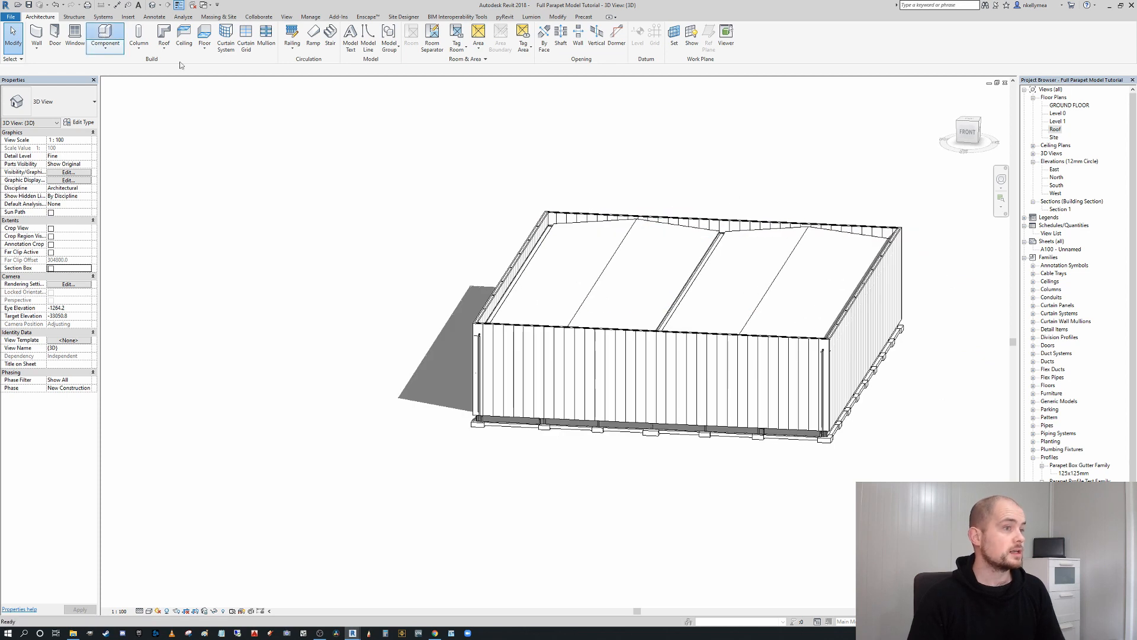
# Place another 3" downspout scupper on the back parapet wall's inner face, at the gutter end near corner A/1
pyautogui.click(105, 37)
pyautogui.scroll(10, 533, 284)
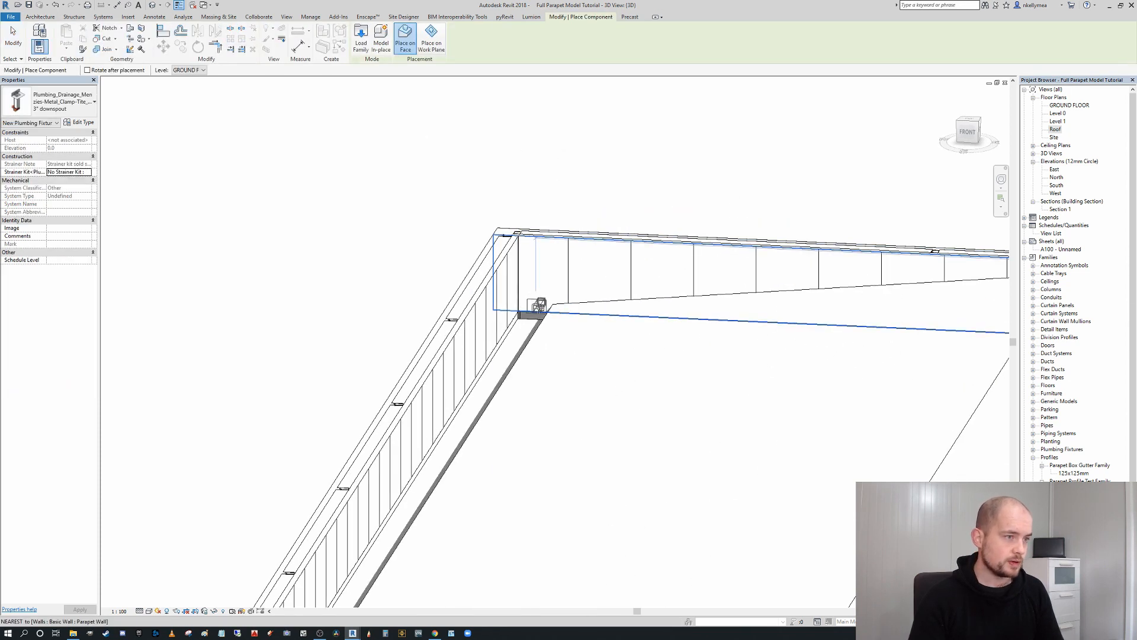
pyautogui.scroll(-5, 548, 272)
pyautogui.moveTo(456, 276); pyautogui.dragTo(264, 261, button='middle')
pyautogui.press('Escape')
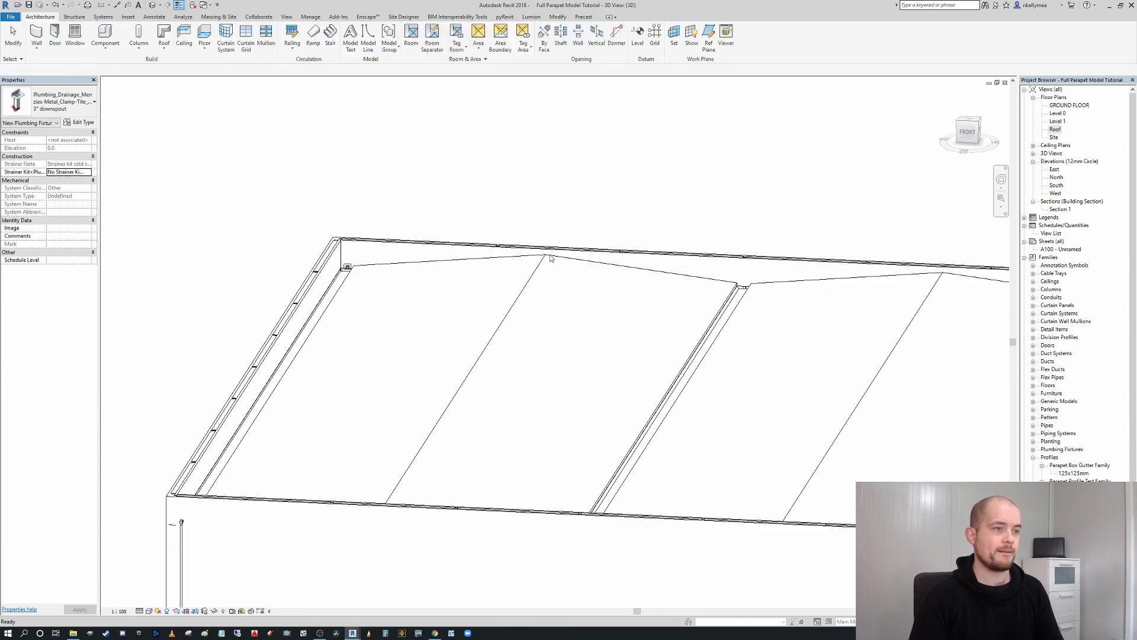
# Draw a vertical 80 mm pipe from the back-wall scupper's outlet down to a 0 mm offset and apply it
pyautogui.scroll(-3, 551, 240)
pyautogui.keyDown('shift'); pyautogui.moveTo(599, 208); pyautogui.dragTo(391, 208, button='middle'); pyautogui.keyUp('shift')
pyautogui.moveTo(586, 185); pyautogui.dragTo(594, 83, button='middle')
pyautogui.scroll(4, 551, 428)
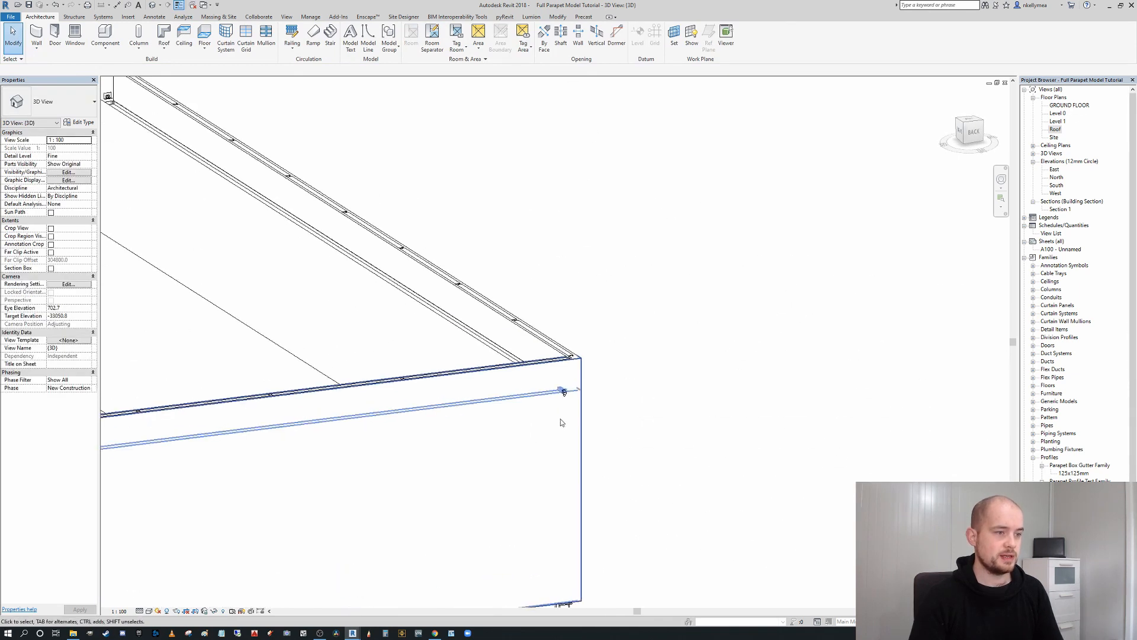
pyautogui.click(569, 385)
pyautogui.scroll(-2, 569, 384)
pyautogui.moveTo(561, 408); pyautogui.dragTo(562, 258, button='middle')
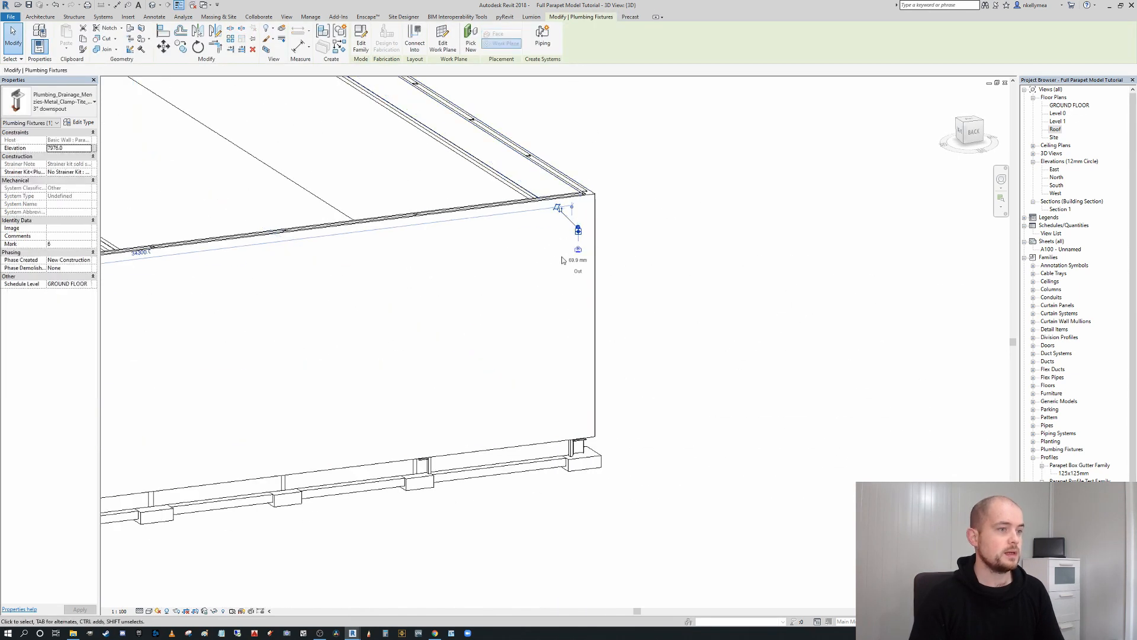
pyautogui.scroll(4, 558, 265)
pyautogui.click(581, 237)
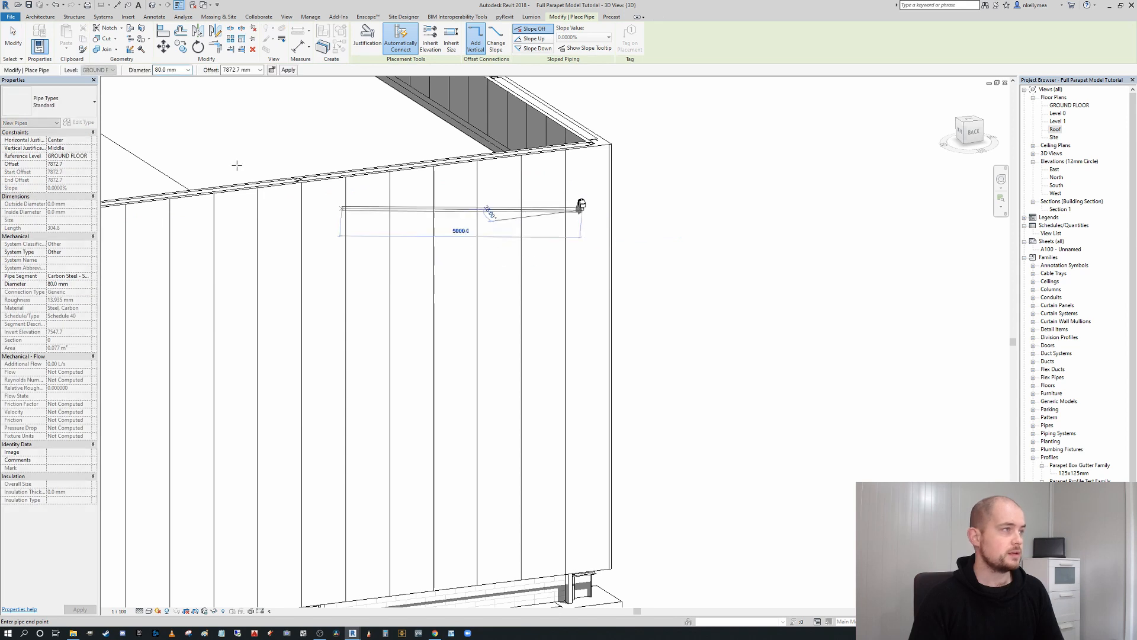
pyautogui.moveTo(251, 69); pyautogui.dragTo(207, 82)
pyautogui.write('0')
pyautogui.press('Return')
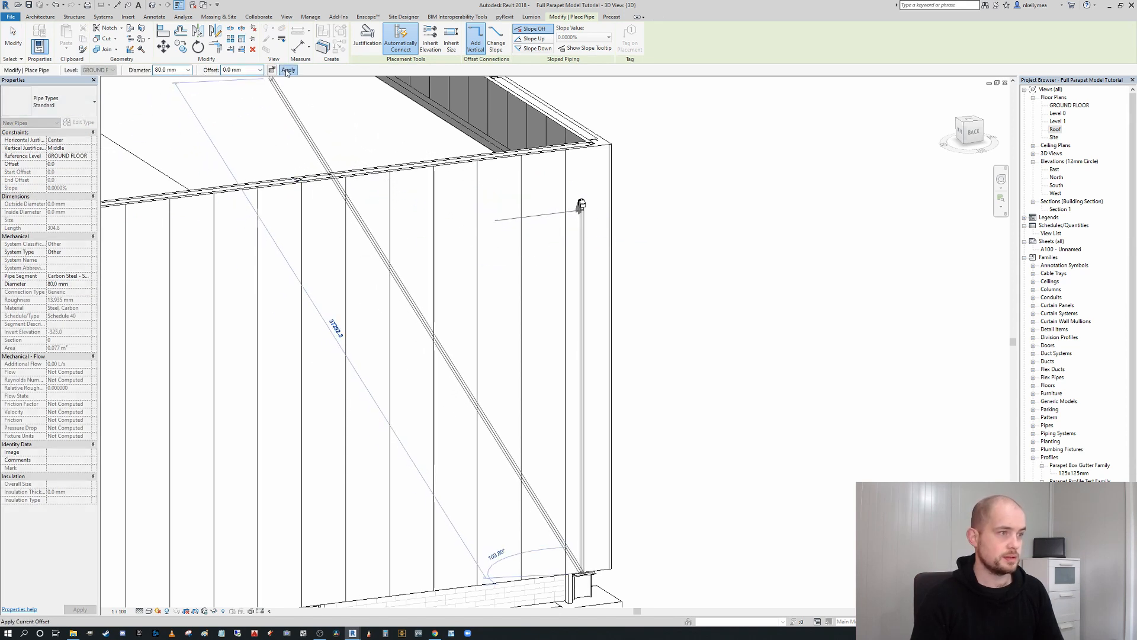
pyautogui.click(289, 69)
pyautogui.moveTo(733, 344); pyautogui.dragTo(935, 403, button='middle')
pyautogui.press('Escape')
# Mirror the back-wall scupper and its downpipe about the building's centre axis to corner G/1, working in the Roof floor plan
pyautogui.scroll(-2, 698, 321)
pyautogui.scroll(2, 612, 261)
pyautogui.scroll(-3, 614, 274)
pyautogui.scroll(-3, 667, 316)
pyautogui.keyDown('shift'); pyautogui.moveTo(713, 308); pyautogui.dragTo(852, 478, button='middle'); pyautogui.keyUp('shift')
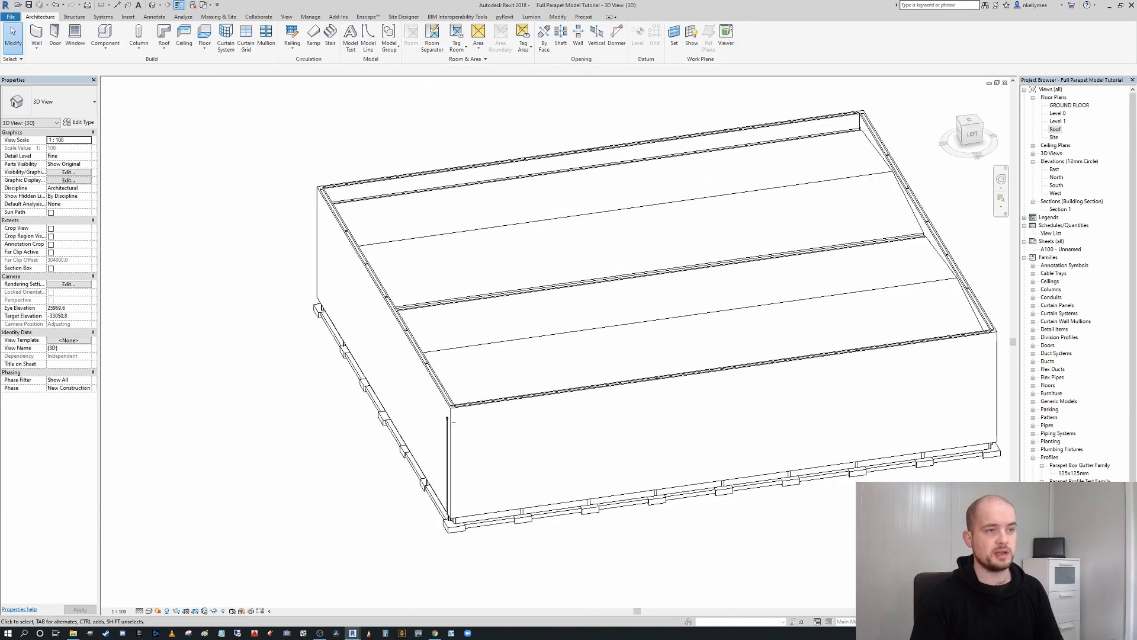
pyautogui.scroll(5, 453, 421)
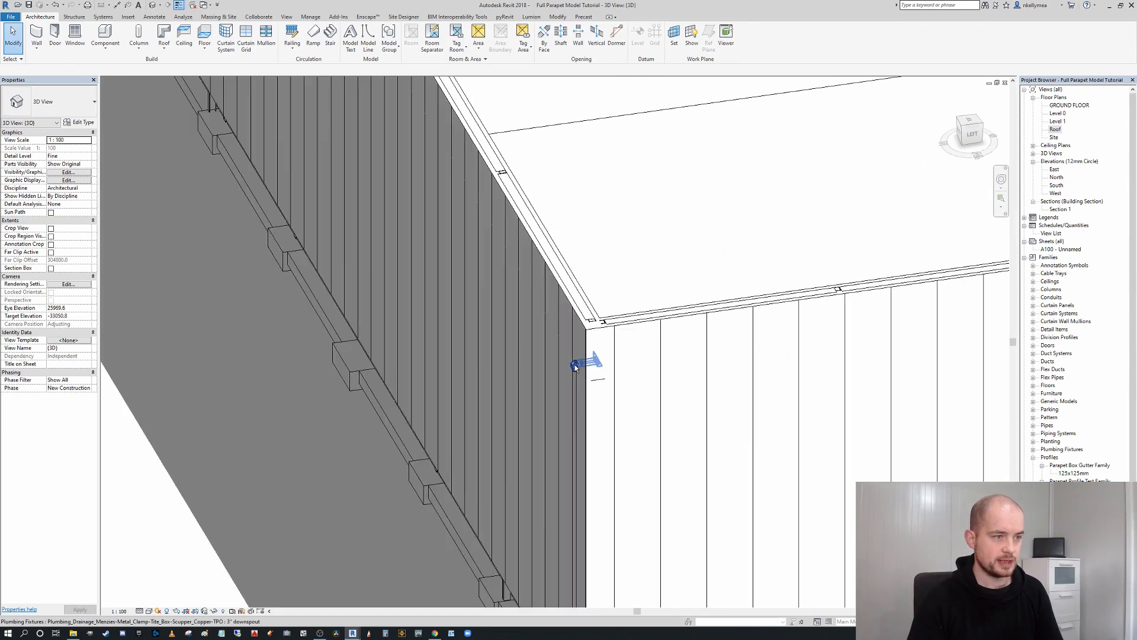
pyautogui.click(575, 368)
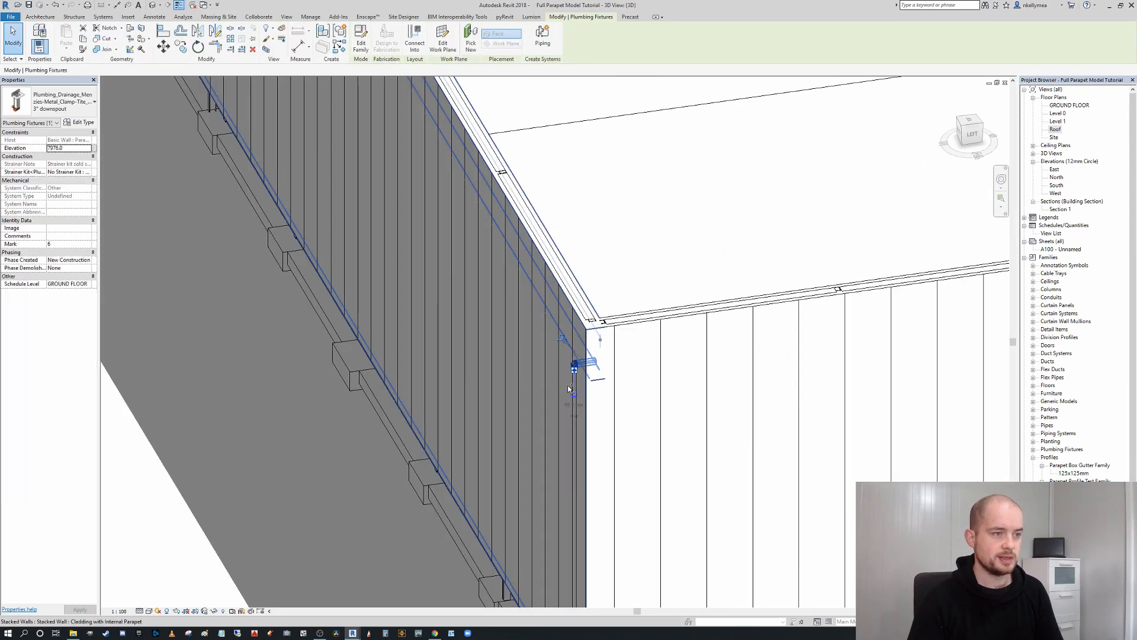
pyautogui.keyDown('ctrl'); pyautogui.click(574, 388); pyautogui.keyUp('ctrl')
pyautogui.doubleClick(1047, 128)
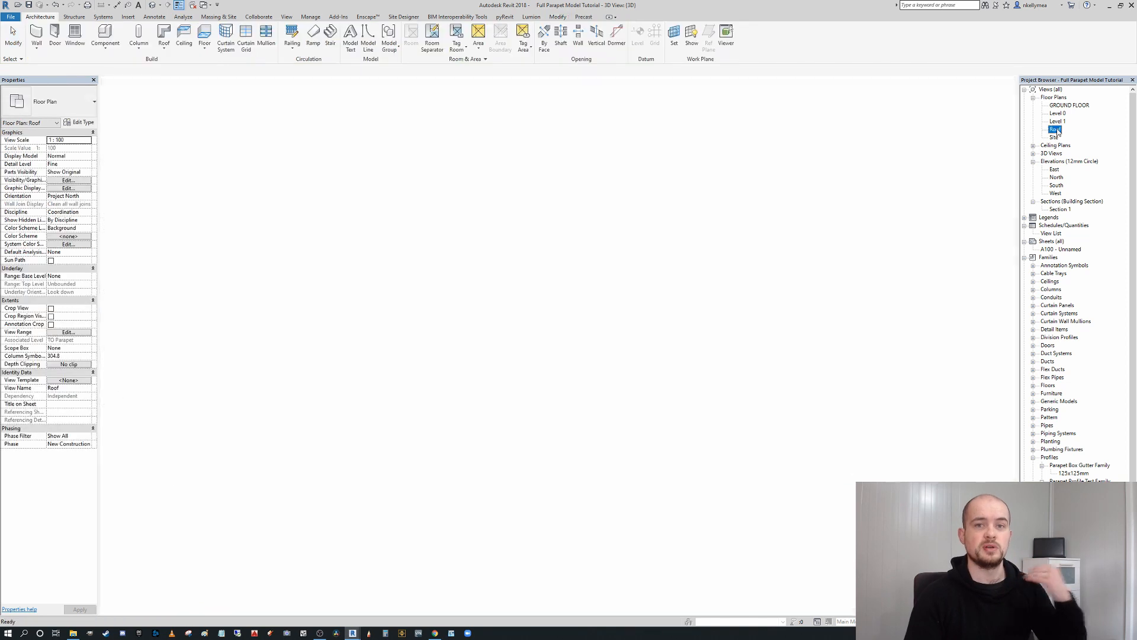
pyautogui.scroll(2, 581, 180)
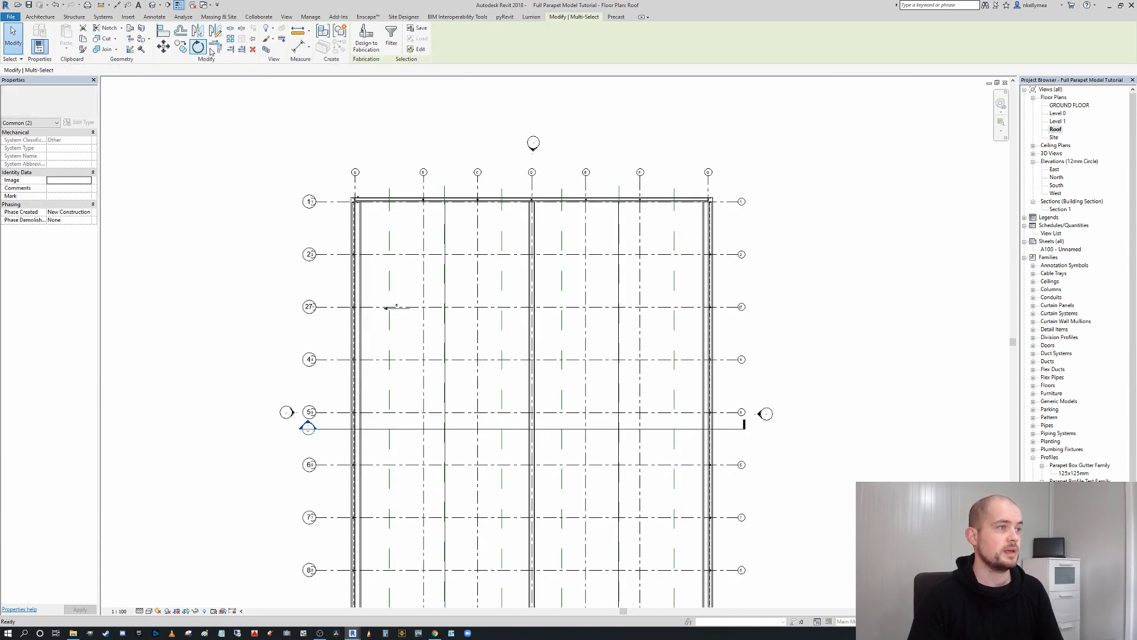
pyautogui.click(197, 32)
pyautogui.press('Escape')
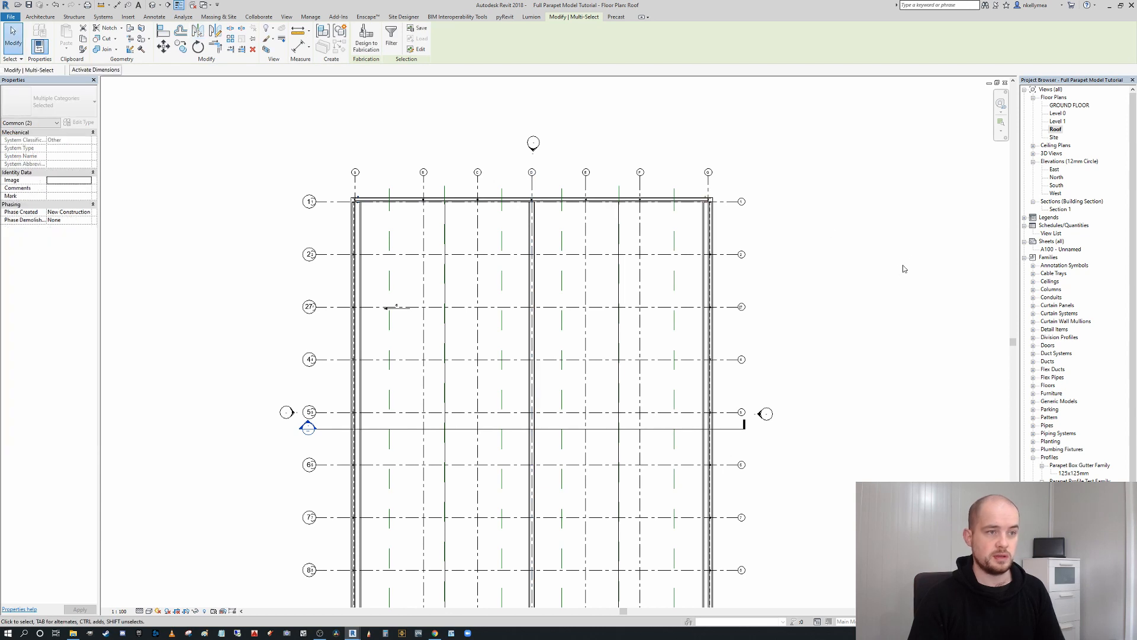
pyautogui.press('Escape')
# Dimension the distance between the mirrored scupper's centreline and gridline G
pyautogui.scroll(5, 704, 207)
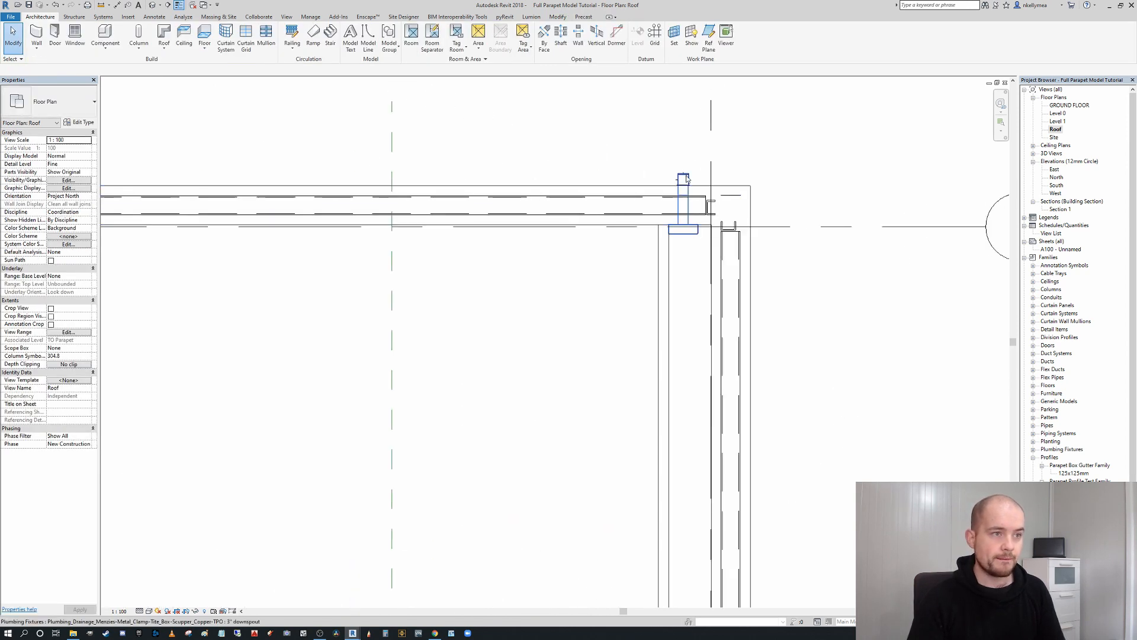
pyautogui.click(691, 227)
pyautogui.scroll(3, 691, 227)
pyautogui.scroll(-3, 672, 205)
pyautogui.press('Escape')
pyautogui.scroll(-2, 676, 237)
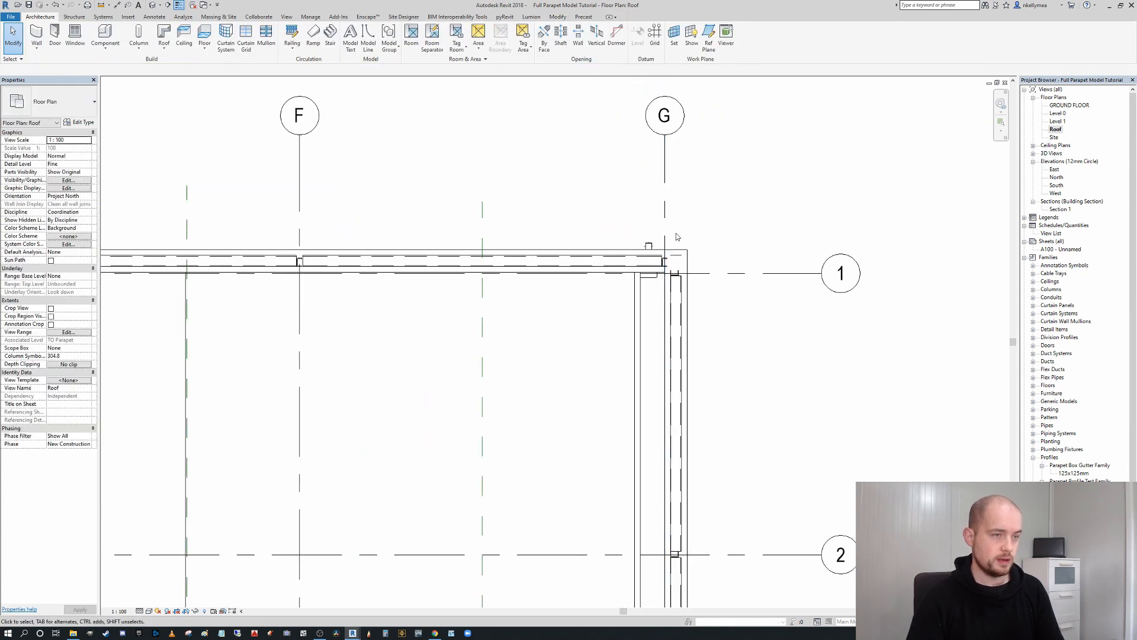
pyautogui.press('i')
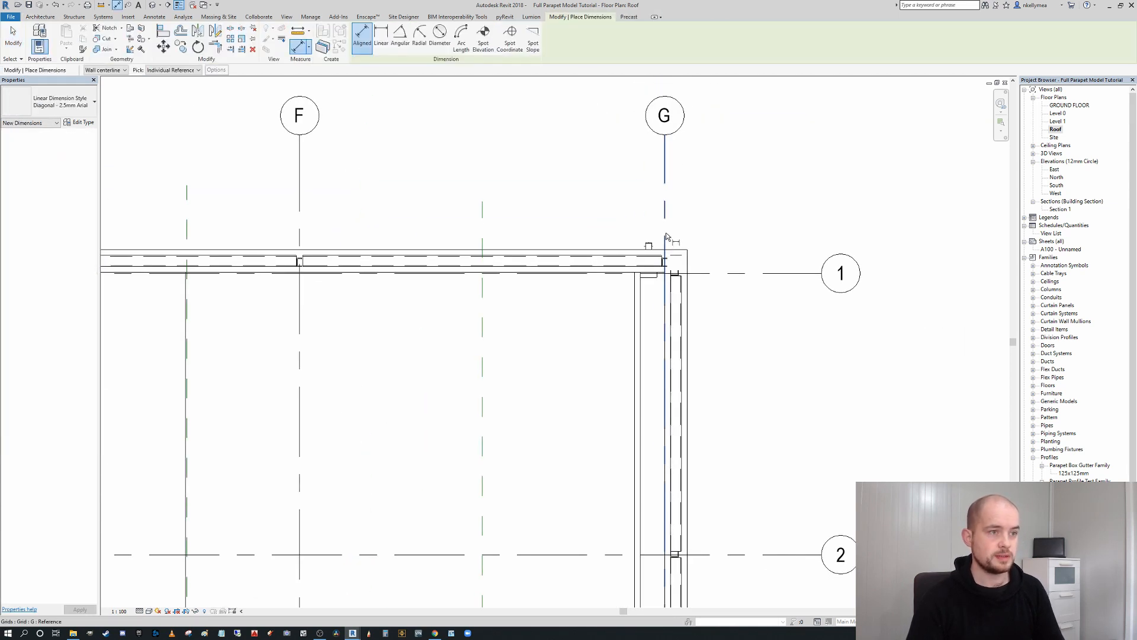
pyautogui.scroll(3, 666, 237)
pyautogui.click(643, 258)
pyautogui.scroll(-3, 639, 189)
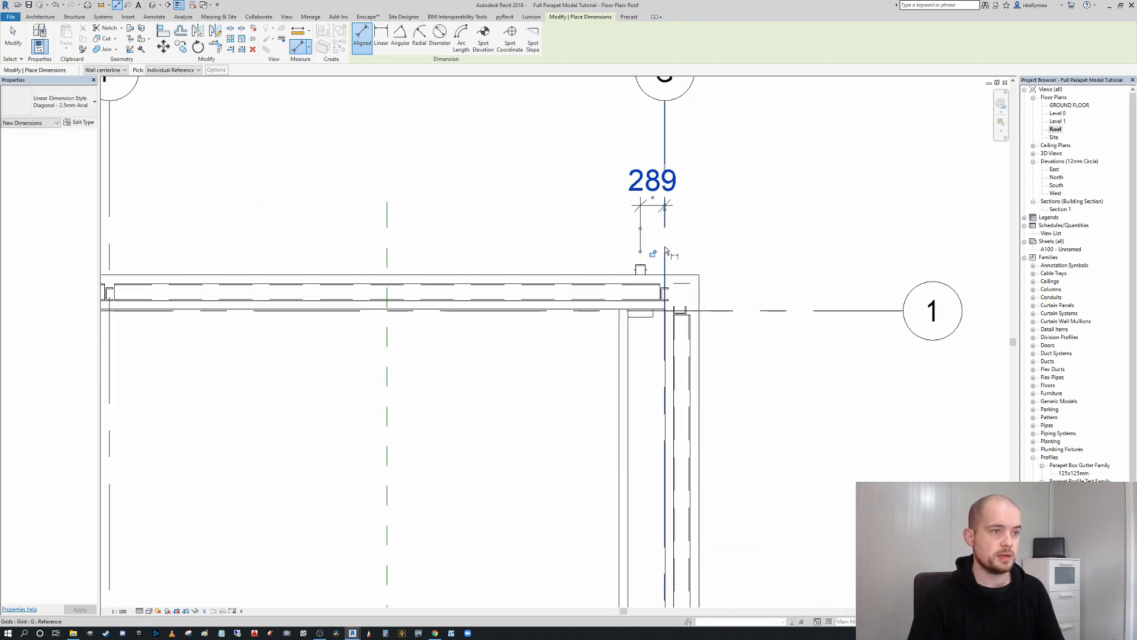
pyautogui.click(655, 240)
pyautogui.press('Escape')
pyautogui.press('Escape')
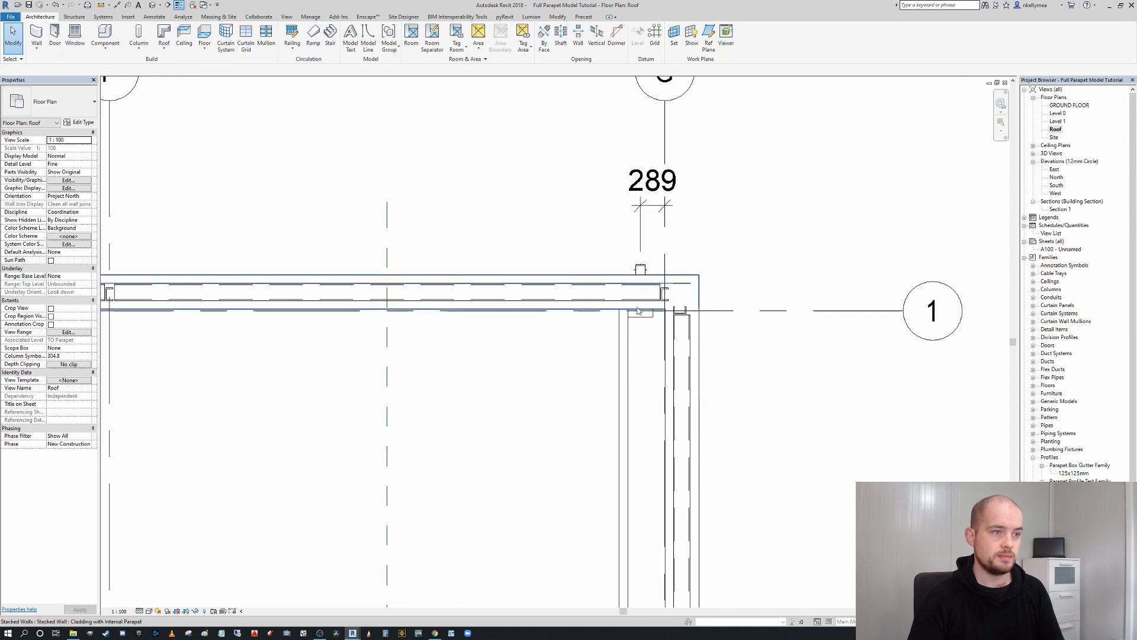
# Set the distance from the mirrored scupper's centreline to gridline G to 250 mm
pyautogui.click(644, 271)
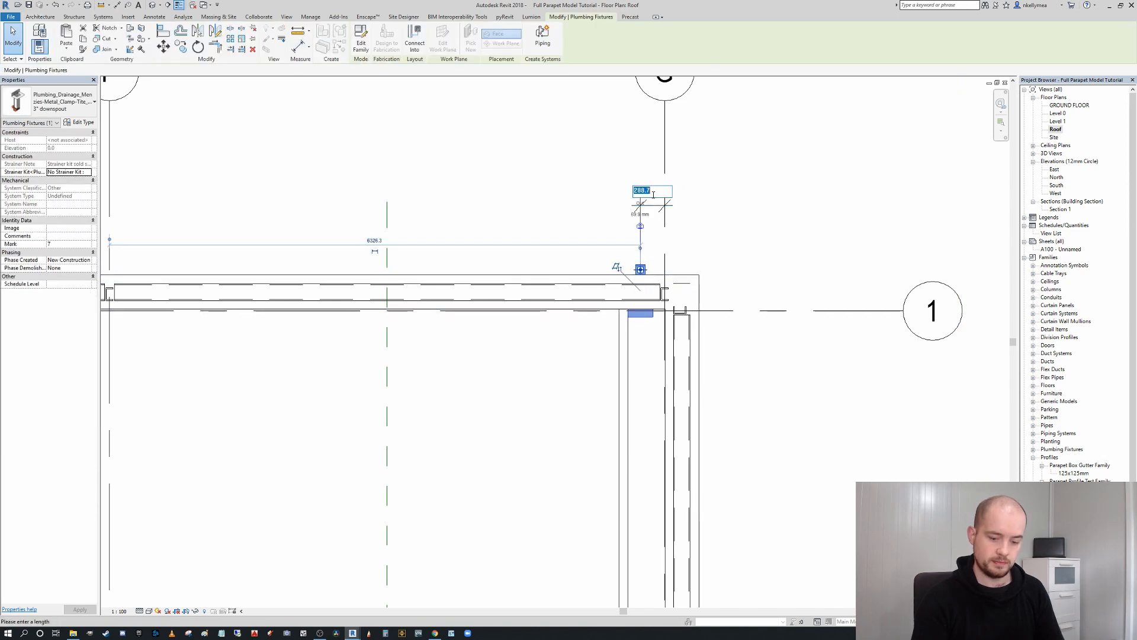
pyautogui.write('250')
pyautogui.press('Return')
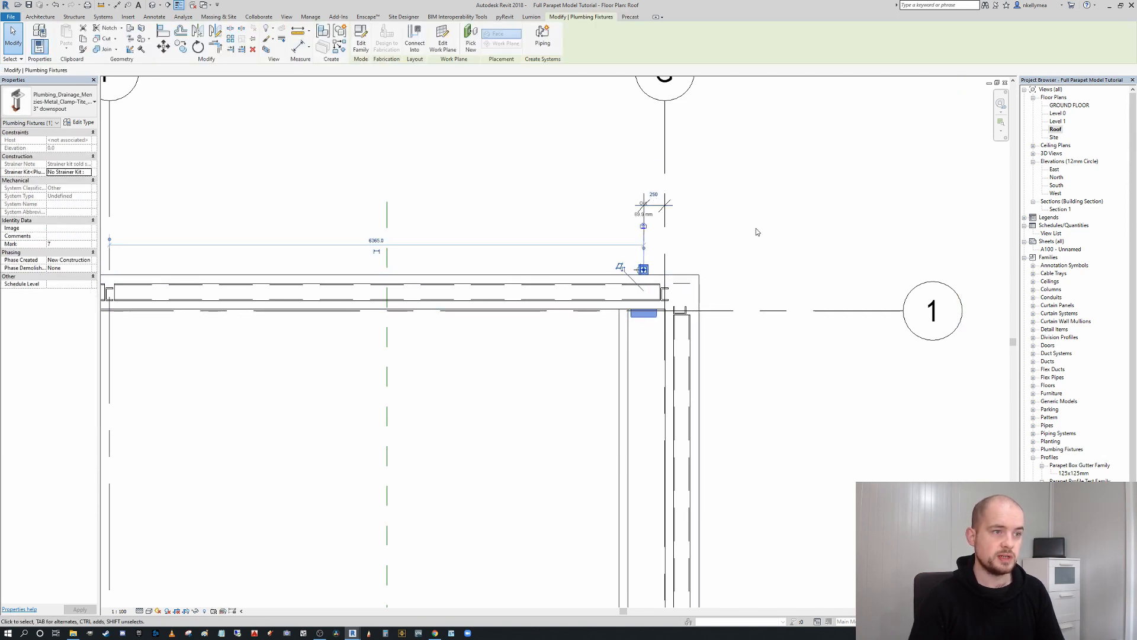
pyautogui.click(756, 231)
# Switch the Roof plan to the Wireframe visual style while aligning the downpipe with the scupper at corner G/1
pyautogui.scroll(3, 644, 263)
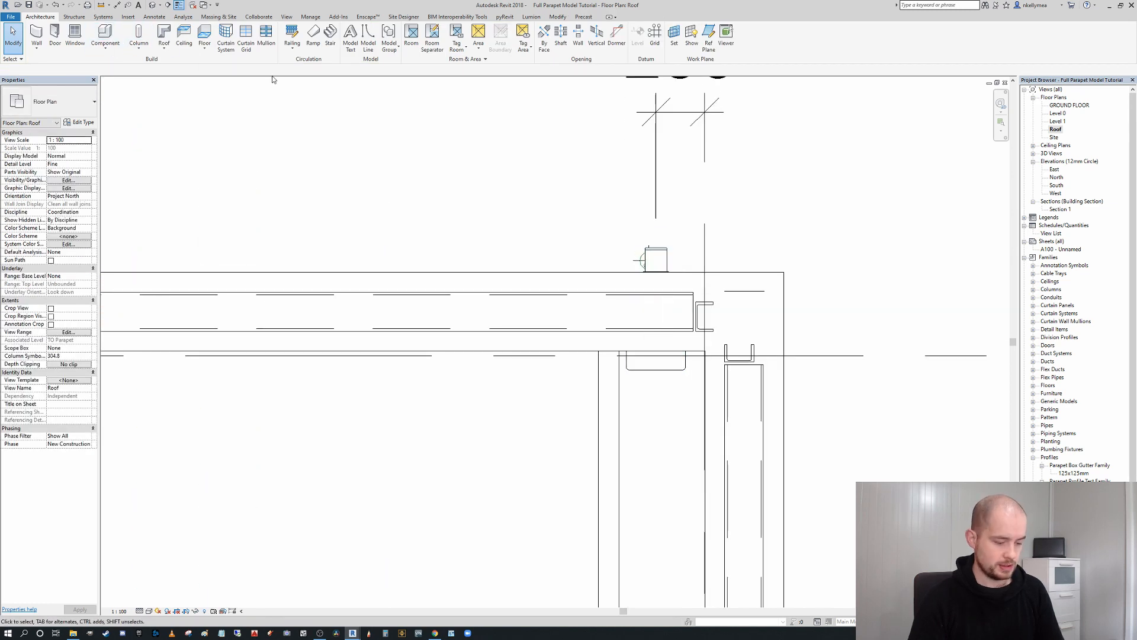
pyautogui.press('l')
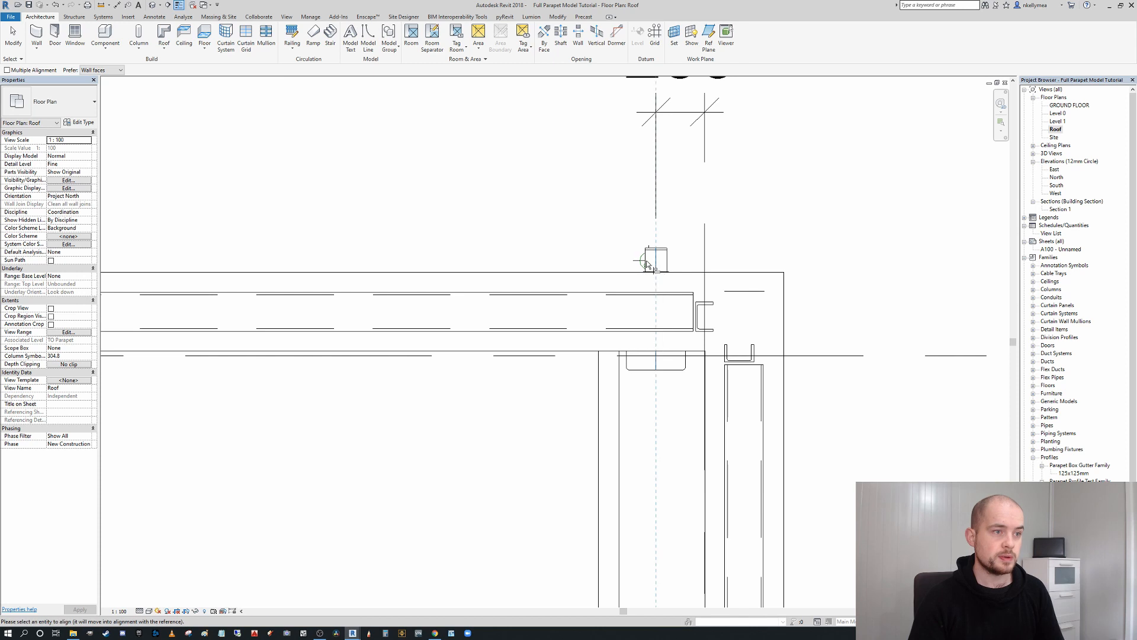
pyautogui.click(148, 610)
pyautogui.click(163, 557)
pyautogui.scroll(2, 649, 256)
pyautogui.scroll(1, 649, 256)
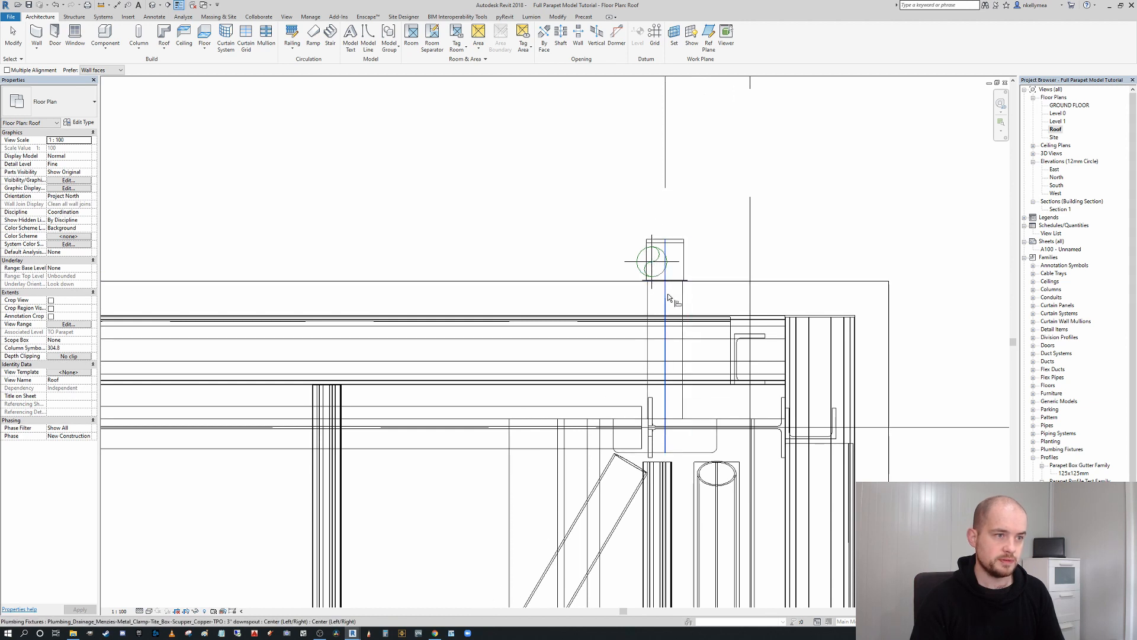
# Try to align the downpipe at corner G/1 with the scupper's centreline
pyautogui.press('Escape')
pyautogui.press('a')
pyautogui.press('l')
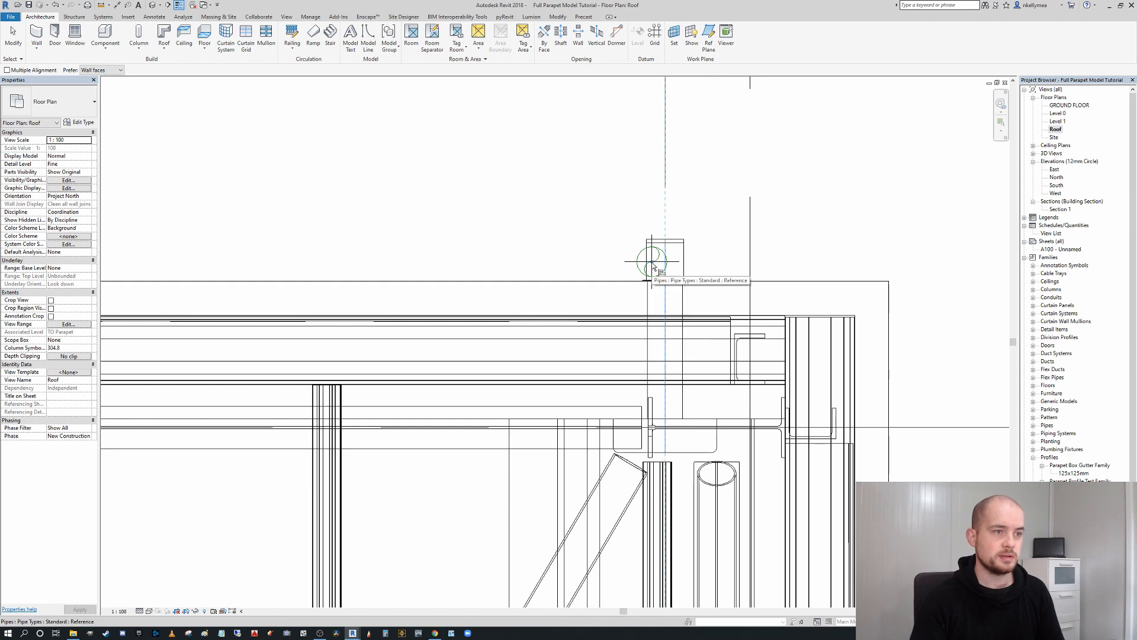
pyautogui.press('Escape')
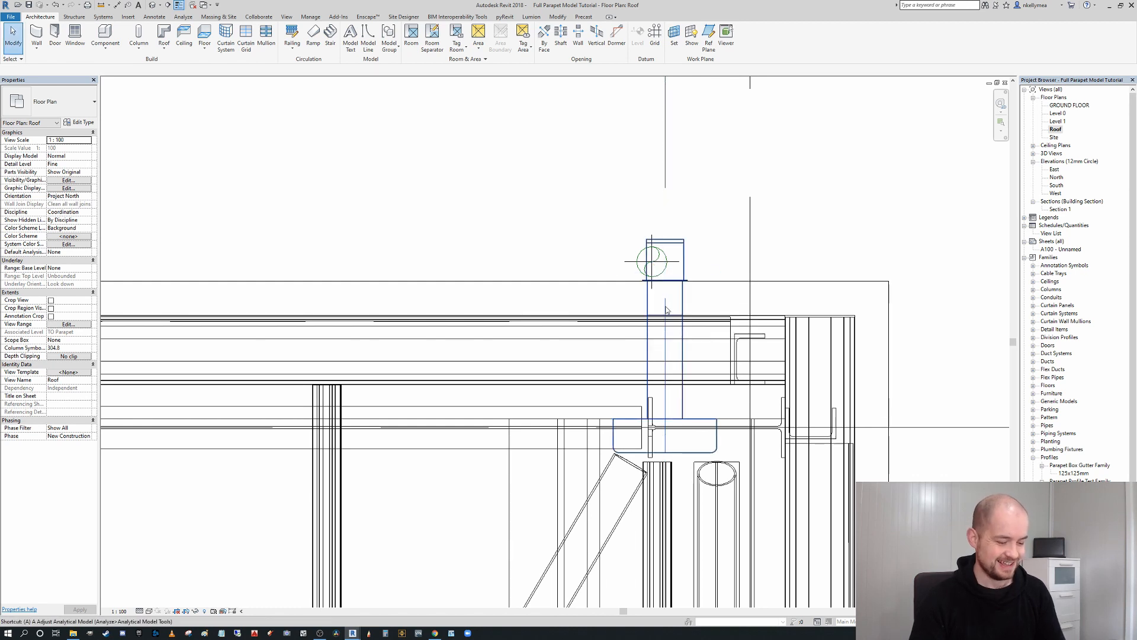
pyautogui.press('a')
pyautogui.press('l')
pyautogui.click(664, 305)
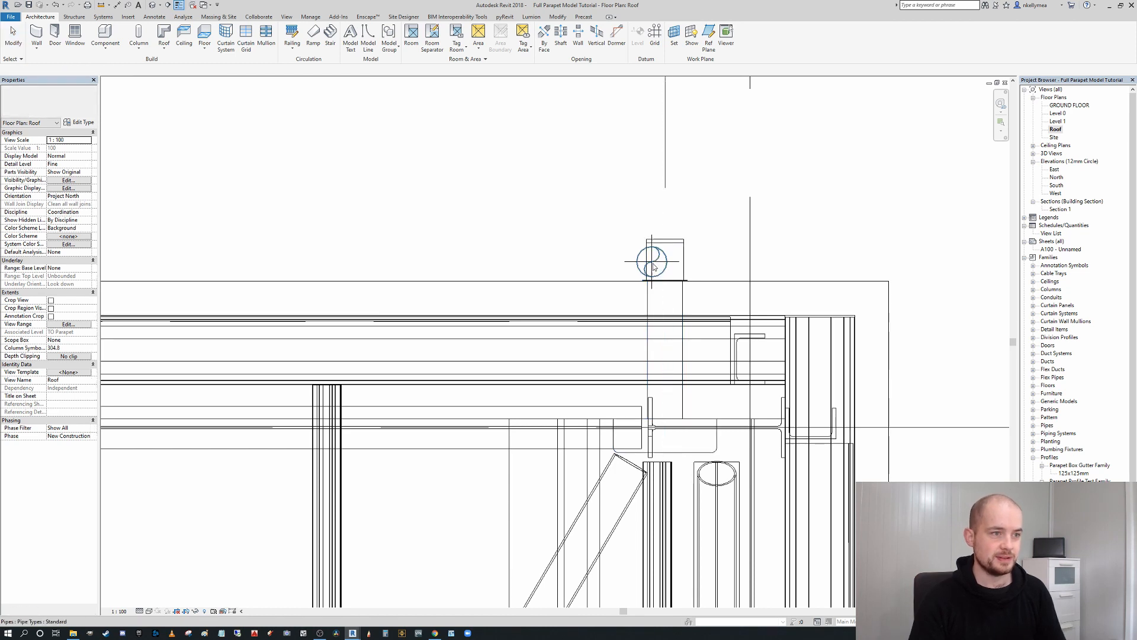
# Move the 80 mm downpipe at corner G/1 horizontally onto the scupper's centreline
pyautogui.click(658, 262)
pyautogui.scroll(3, 660, 251)
pyautogui.click(164, 47)
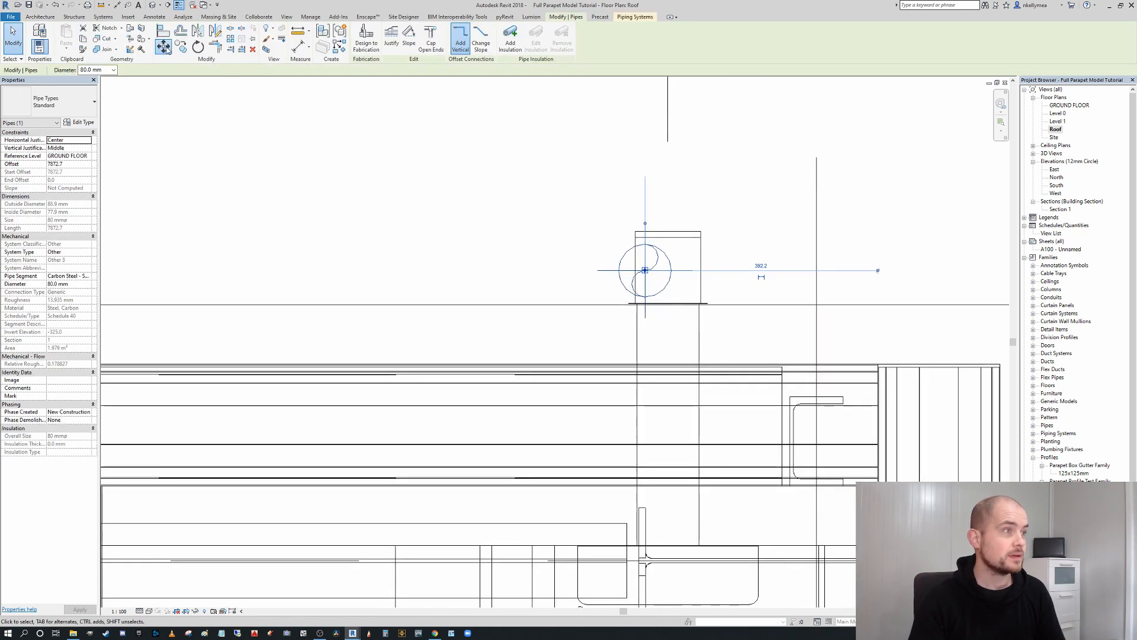
pyautogui.click(675, 289)
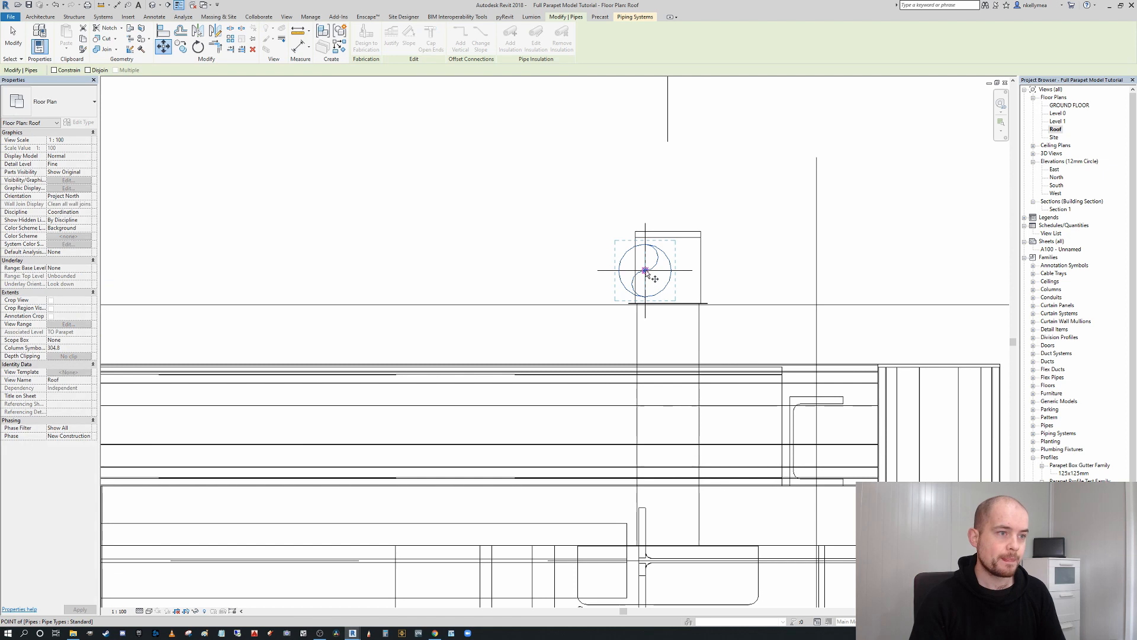
pyautogui.click(681, 265)
pyautogui.scroll(-4, 699, 253)
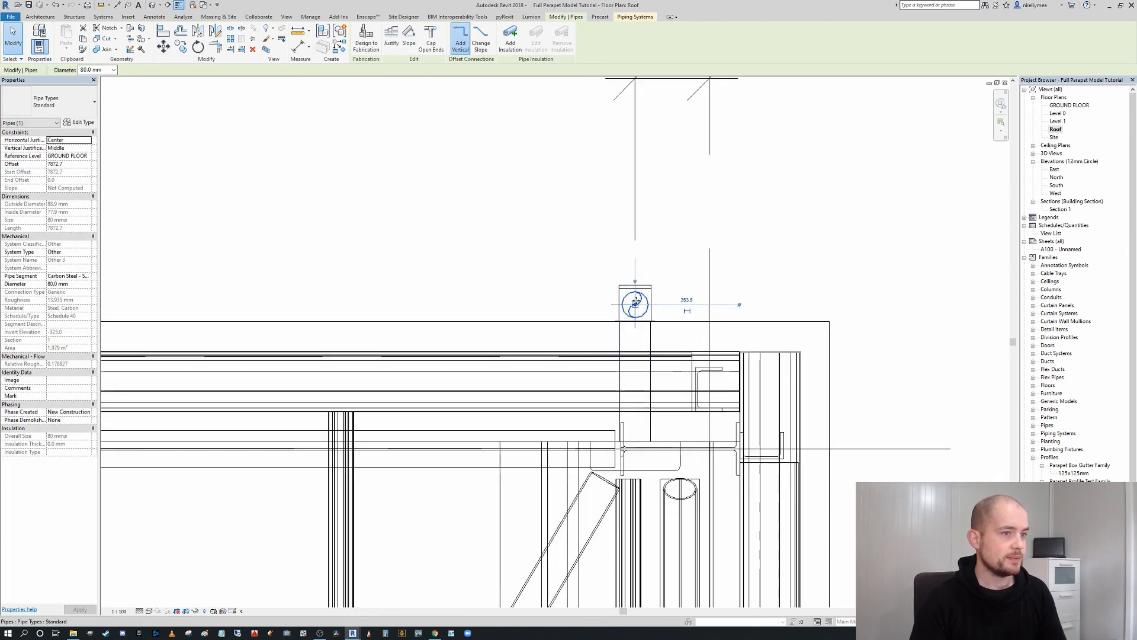
pyautogui.scroll(1, 636, 295)
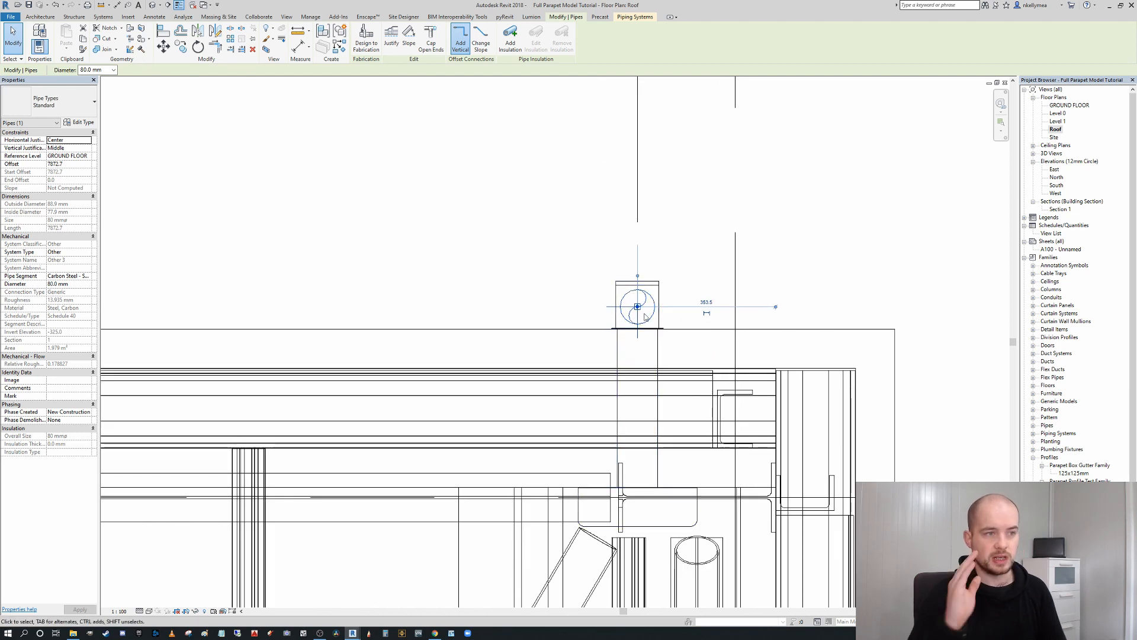
# Dimension the distance between gridline A and the centreline of the scupper at corner A/1
pyautogui.scroll(-8, 675, 315)
pyautogui.scroll(2, 665, 347)
pyautogui.scroll(-4, 675, 350)
pyautogui.moveTo(683, 354); pyautogui.dragTo(845, 336, button='middle')
pyautogui.scroll(-6, 718, 327)
pyautogui.moveTo(517, 287); pyautogui.dragTo(752, 279, button='middle')
pyautogui.scroll(1, 752, 279)
pyautogui.scroll(-2, 705, 273)
pyautogui.moveTo(678, 270); pyautogui.dragTo(871, 274, button='middle')
pyautogui.moveTo(414, 270); pyautogui.dragTo(876, 253, button='middle')
pyautogui.press('Escape')
pyautogui.moveTo(583, 290); pyautogui.dragTo(610, 289, button='middle')
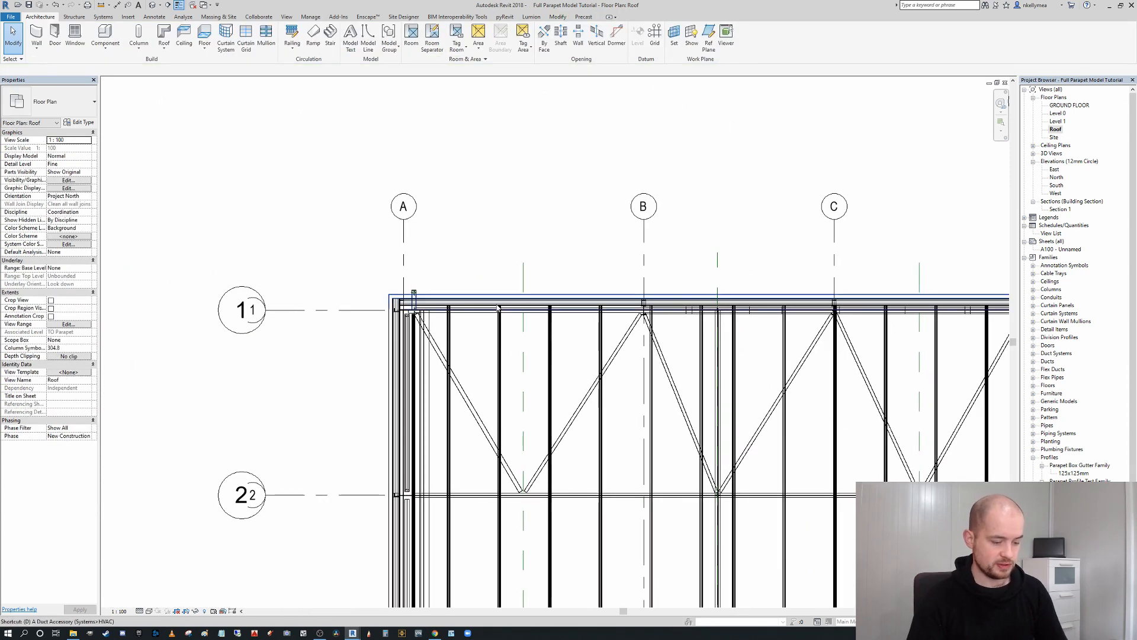
pyautogui.press('d')
pyautogui.press('i')
pyautogui.press('o')
pyautogui.scroll(2, 297, 284)
pyautogui.scroll(2, 452, 295)
pyautogui.scroll(2, 472, 316)
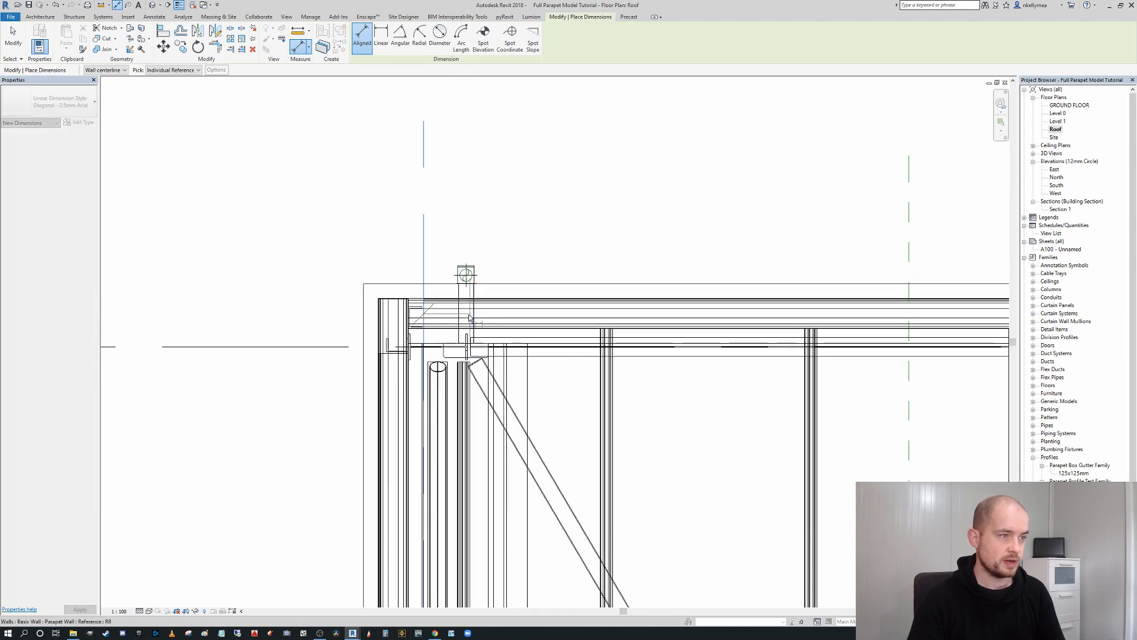
pyautogui.press('Escape')
# Set the distance from gridline A to the centreline of the scupper at corner A/1 to 250 mm
pyautogui.click(467, 315)
pyautogui.click(445, 186)
pyautogui.write('250')
pyautogui.press('Return')
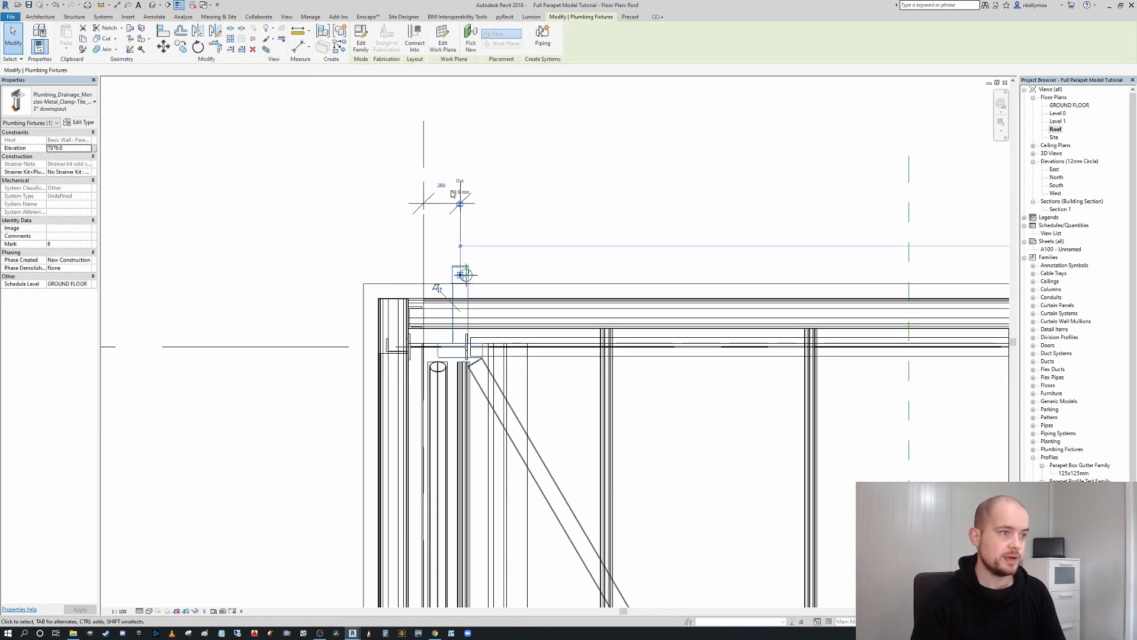
pyautogui.press('Escape')
# Move the downpipe at corner A/1 horizontally onto the centreline of its repositioned scupper
pyautogui.scroll(1, 481, 276)
pyautogui.click(477, 274)
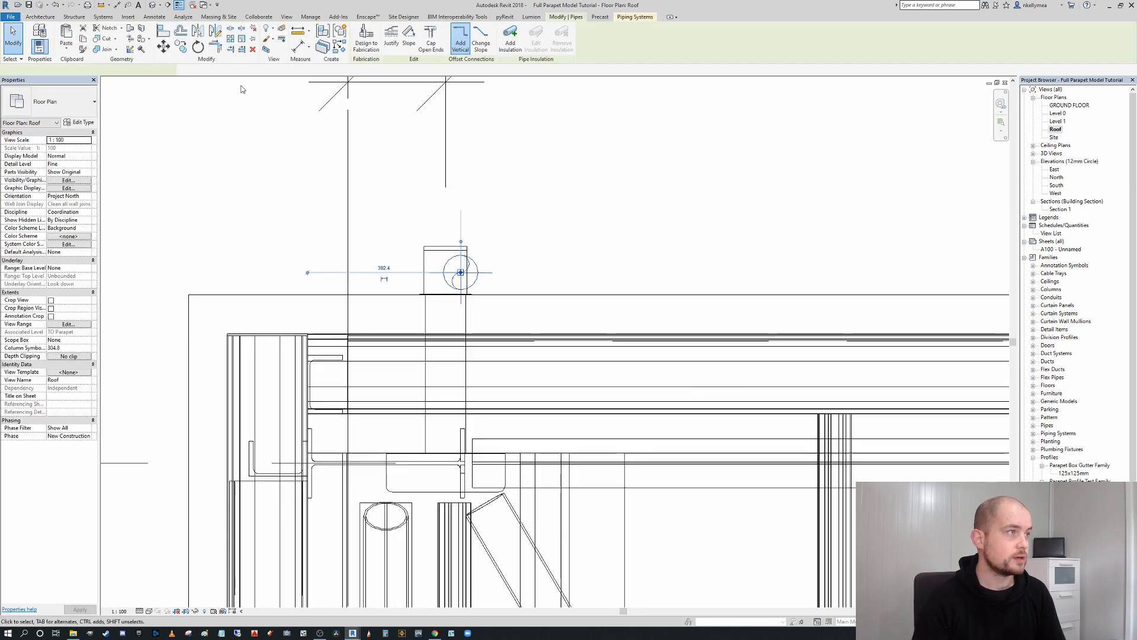
pyautogui.press('m')
pyautogui.press('v')
pyautogui.scroll(2, 465, 270)
pyautogui.click(455, 260)
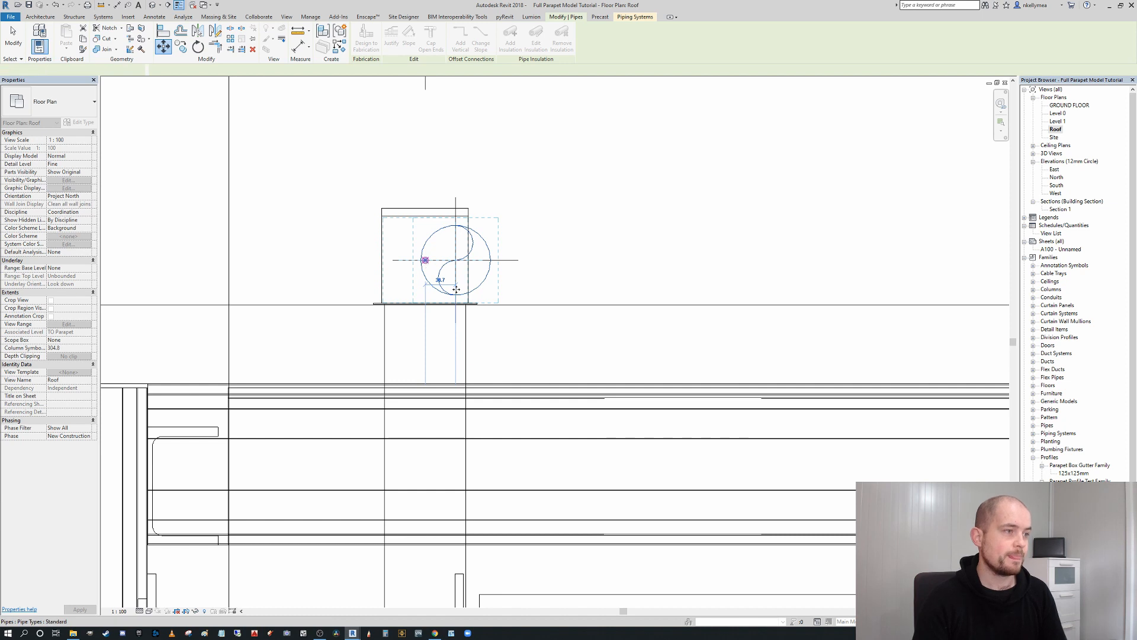
pyautogui.click(425, 260)
# Select the 250 mm scupper dimensions at corners A/1 and G/1 along the back wall
pyautogui.scroll(-12, 452, 276)
pyautogui.moveTo(510, 322); pyautogui.dragTo(474, 207, button='middle')
pyautogui.scroll(2, 381, 167)
pyautogui.moveTo(422, 92); pyautogui.dragTo(452, 229, button='middle')
pyautogui.scroll(6, 457, 198)
pyautogui.click(473, 159)
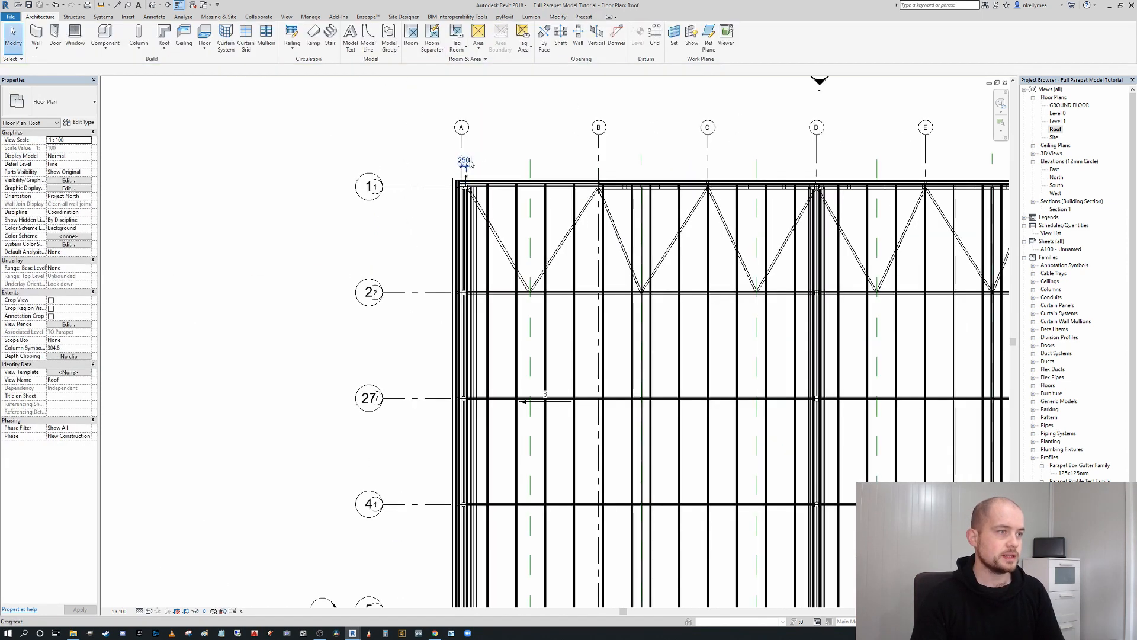
pyautogui.scroll(3, 472, 162)
pyautogui.scroll(-5, 456, 191)
pyautogui.moveTo(1001, 174); pyautogui.dragTo(545, 169, button='middle')
pyautogui.scroll(3, 608, 168)
pyautogui.click(600, 173)
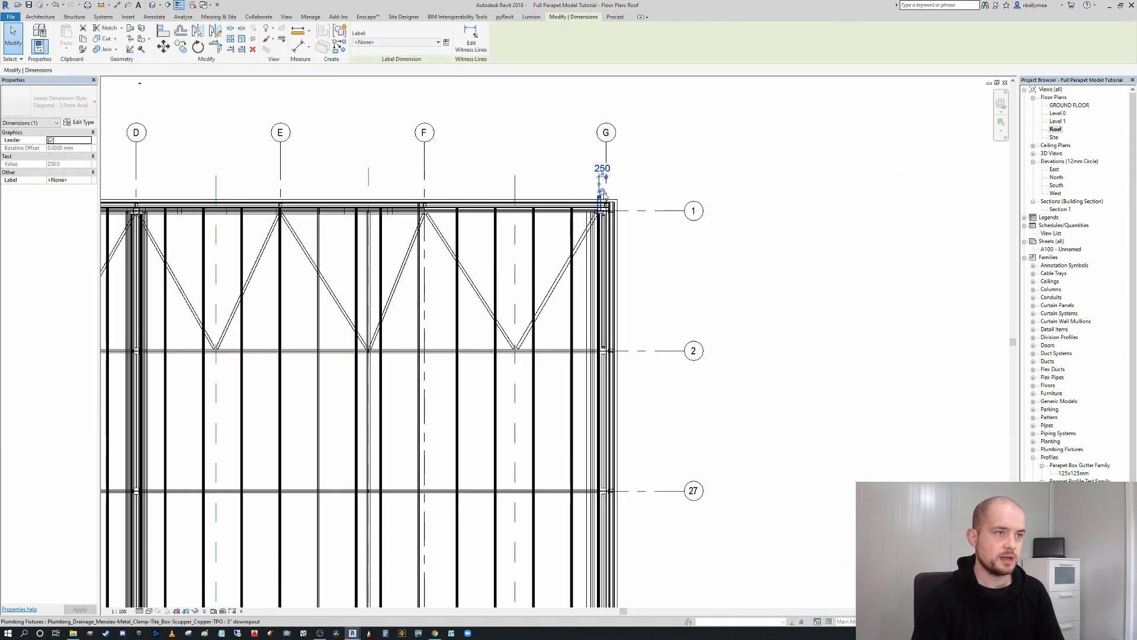
# Dimension the distance between gridline A and the centreline of the scupper at corner A/9
pyautogui.scroll(-9, 527, 223)
pyautogui.moveTo(467, 225); pyautogui.dragTo(643, 127, button='middle')
pyautogui.scroll(7, 456, 368)
pyautogui.moveTo(493, 442); pyautogui.dragTo(455, 319, button='middle')
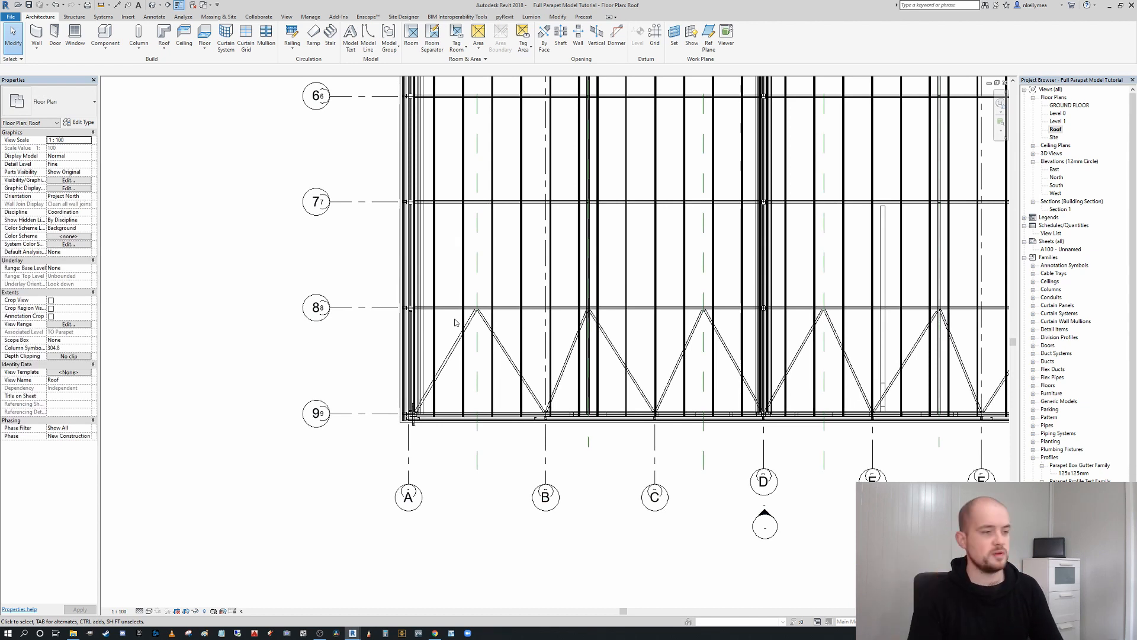
pyautogui.scroll(5, 409, 447)
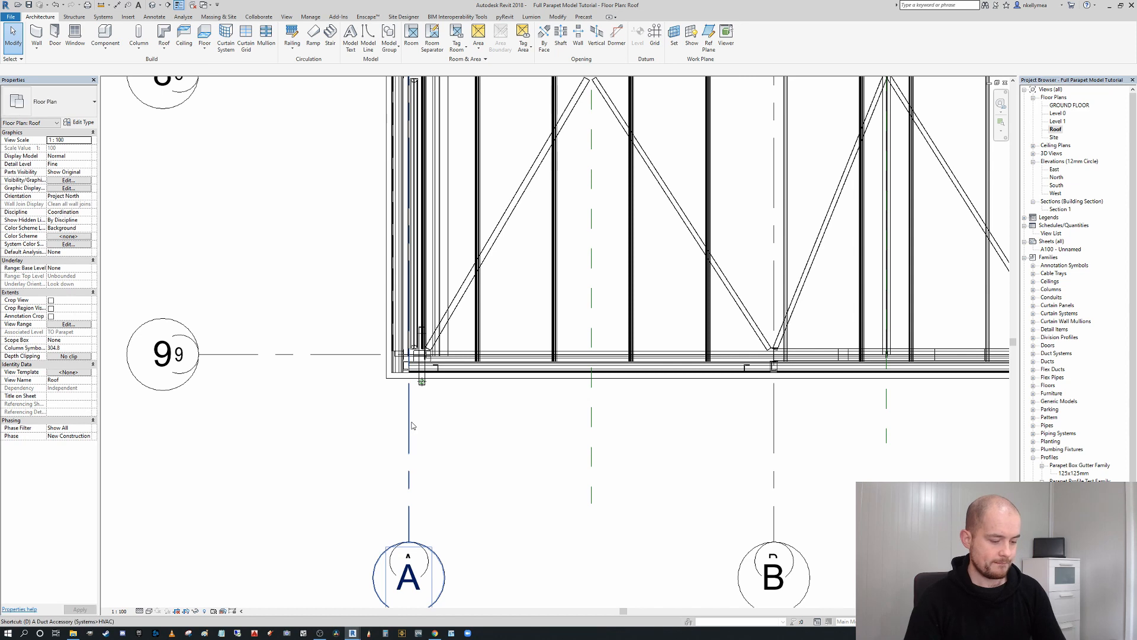
pyautogui.press('i')
pyautogui.scroll(2, 436, 370)
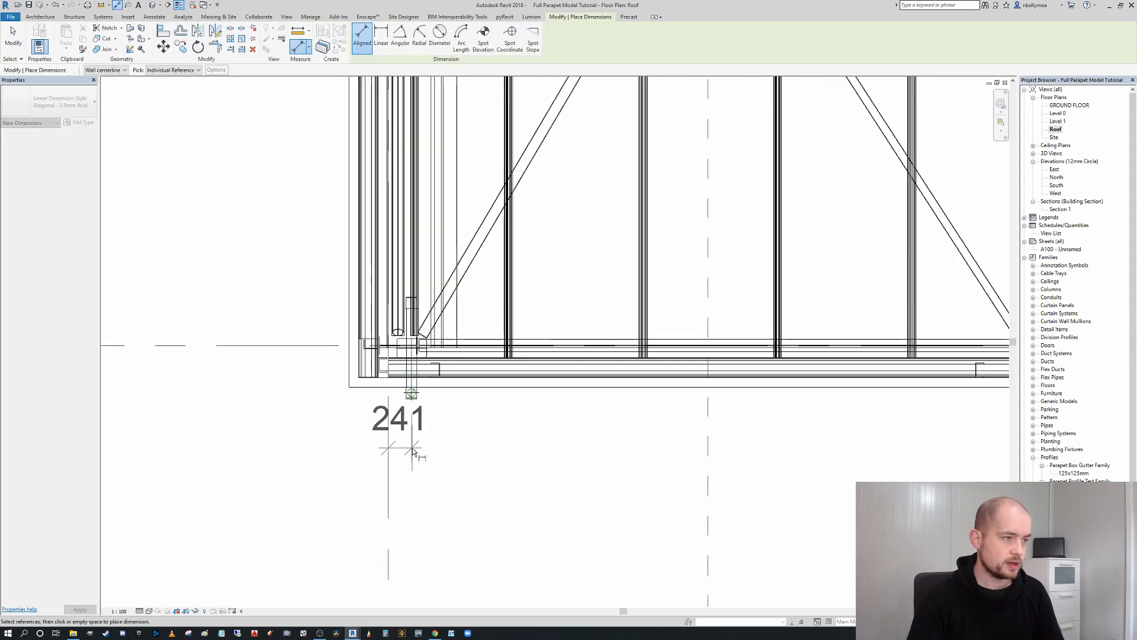
pyautogui.press('Escape')
pyautogui.press('Escape')
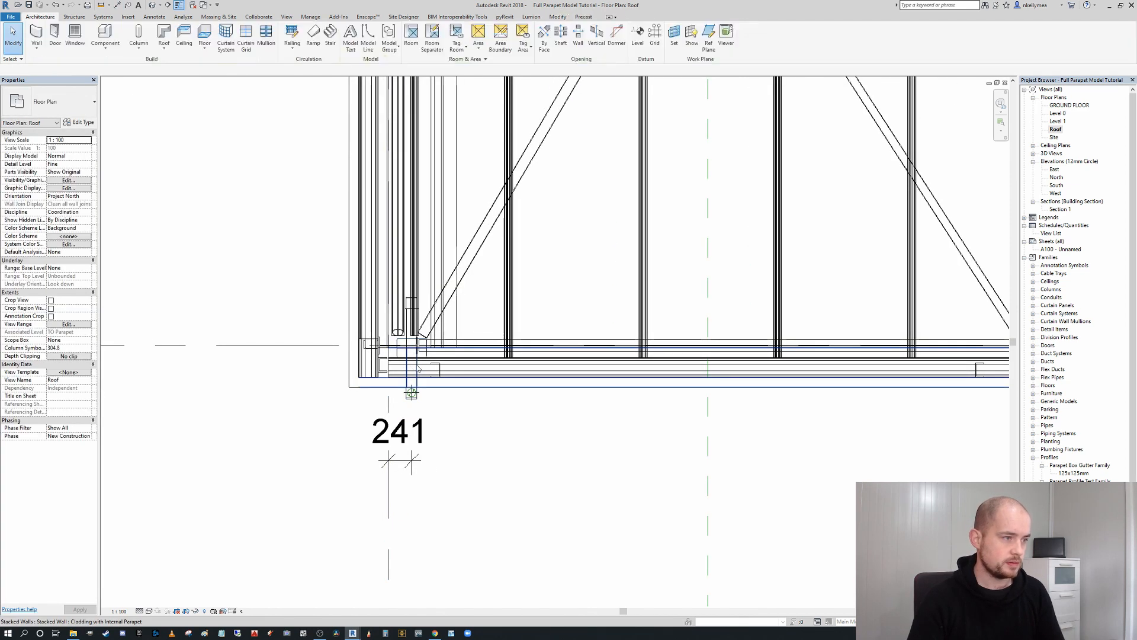
pyautogui.scroll(2, 418, 372)
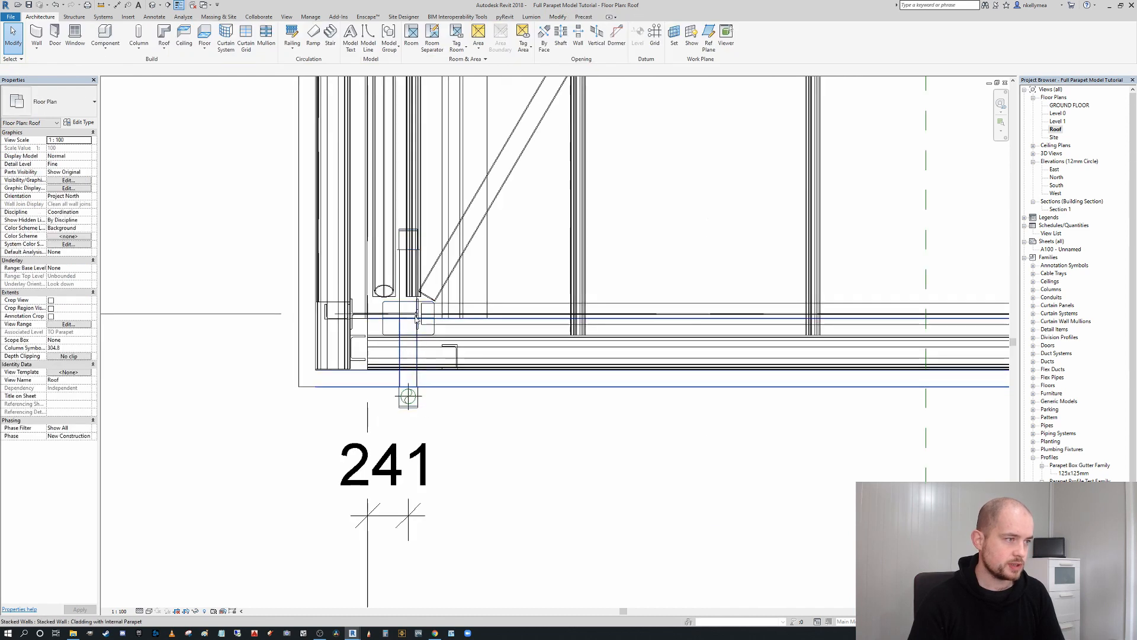
# Delete the unhosted duplicate scupper at corner A/9 and set the remaining scupper's centreline 250 mm from gridline A
pyautogui.click(433, 333)
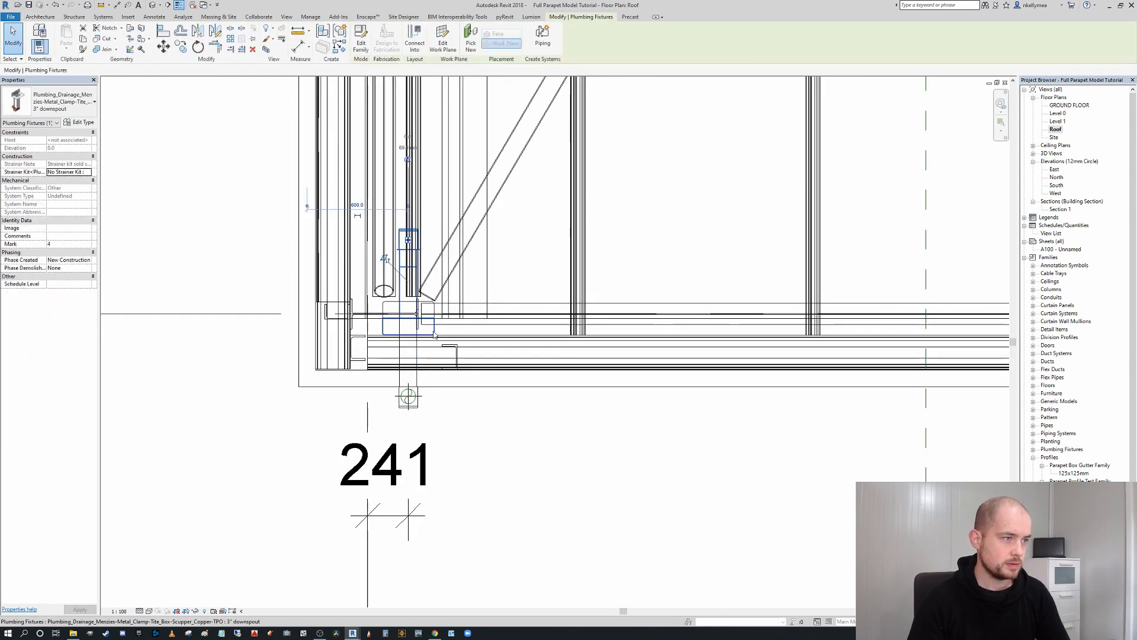
pyautogui.press('Delete')
pyautogui.click(418, 358)
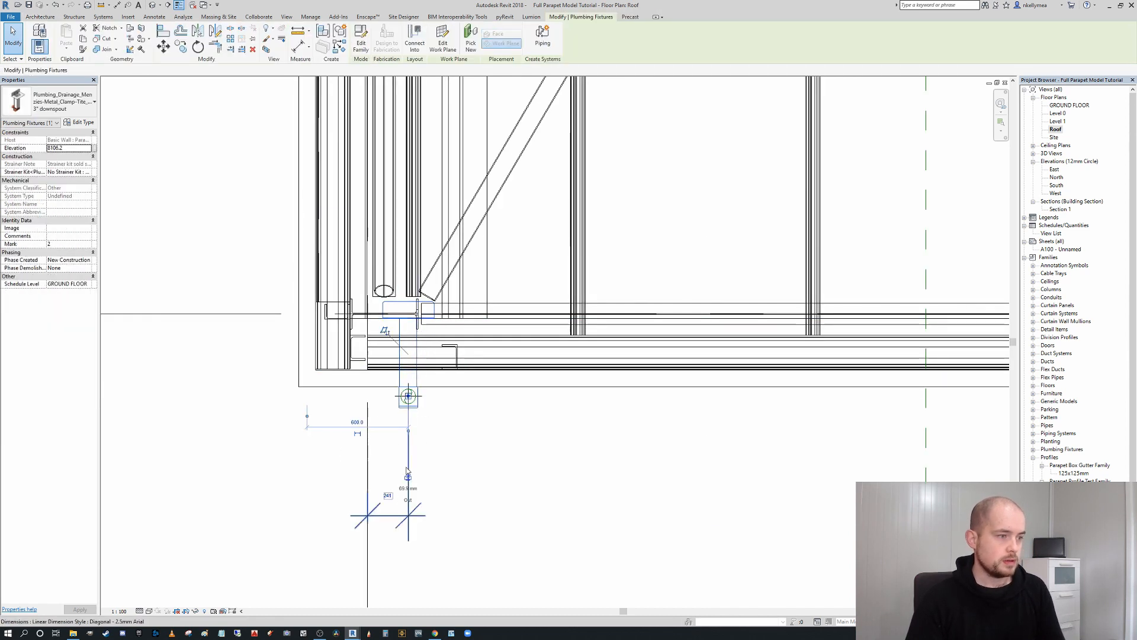
pyautogui.press('Return')
pyautogui.click(418, 524)
pyautogui.click(412, 467)
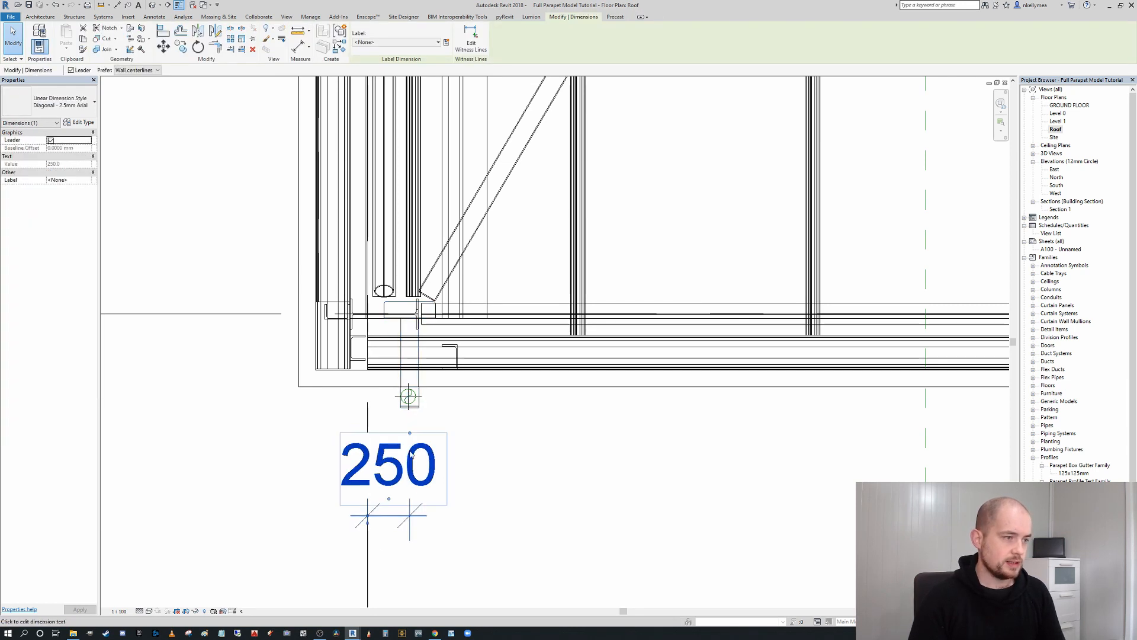
pyautogui.scroll(-2, 408, 450)
pyautogui.click(429, 477)
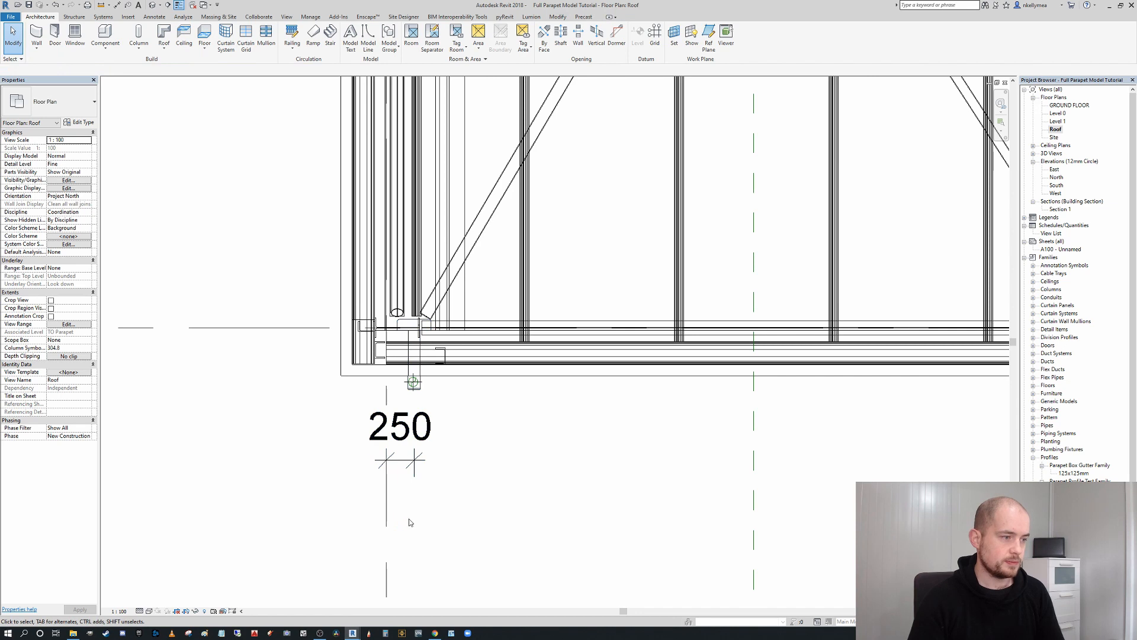
# Move the downpipe at corner A/9 horizontally onto the centreline of its repositioned scupper
pyautogui.click(410, 464)
pyautogui.click(414, 382)
pyautogui.scroll(4, 414, 384)
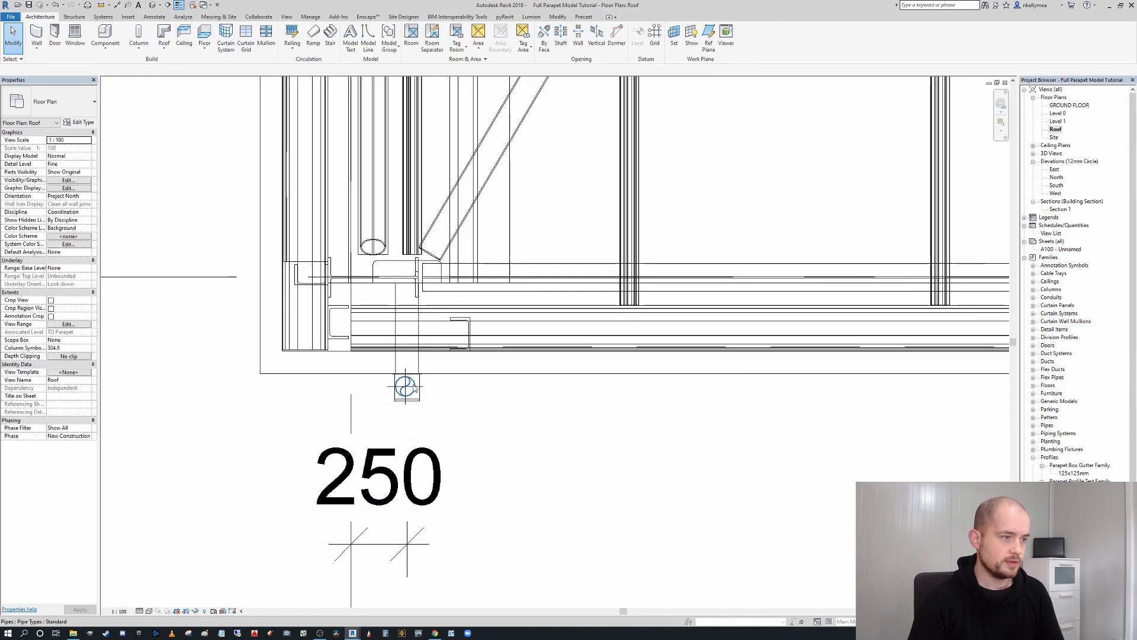
pyautogui.click(164, 47)
pyautogui.scroll(3, 397, 397)
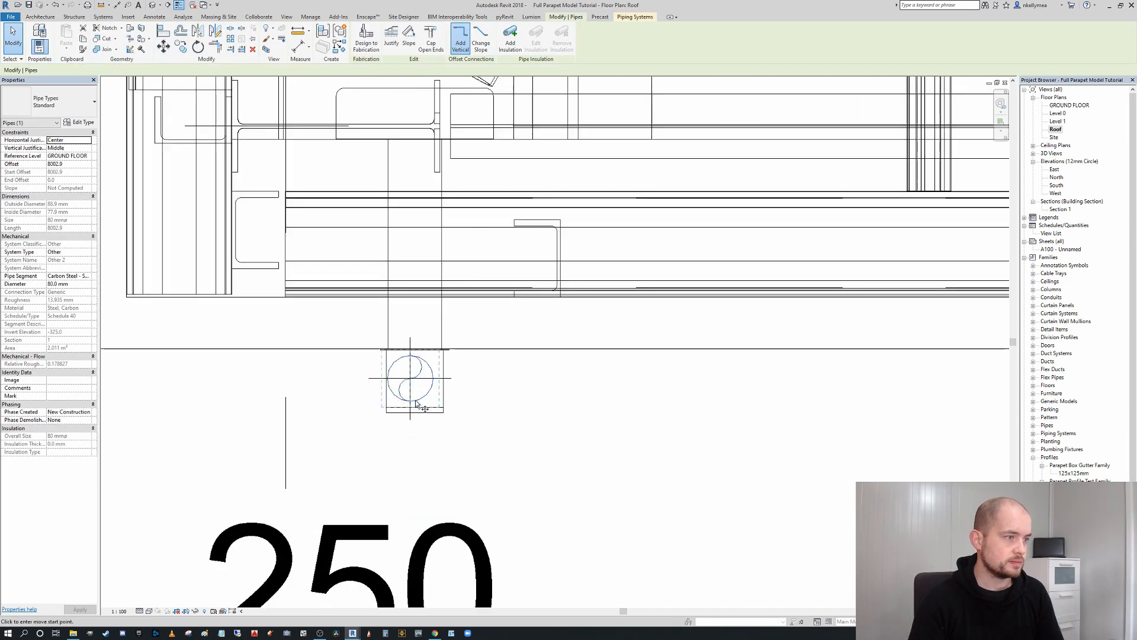
pyautogui.press('Escape')
pyautogui.scroll(-6, 412, 370)
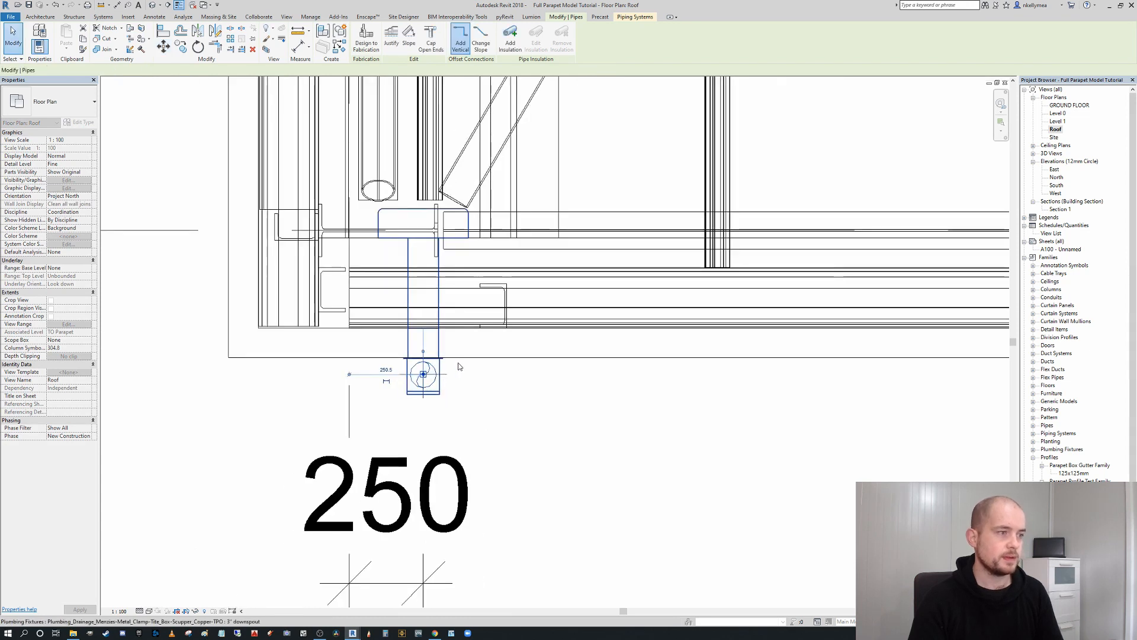
pyautogui.moveTo(889, 323); pyautogui.dragTo(545, 305, button='middle')
pyautogui.press('Escape')
# Dimension the distance between gridline G and the centreline of the scupper at corner G/9
pyautogui.scroll(1, 738, 305)
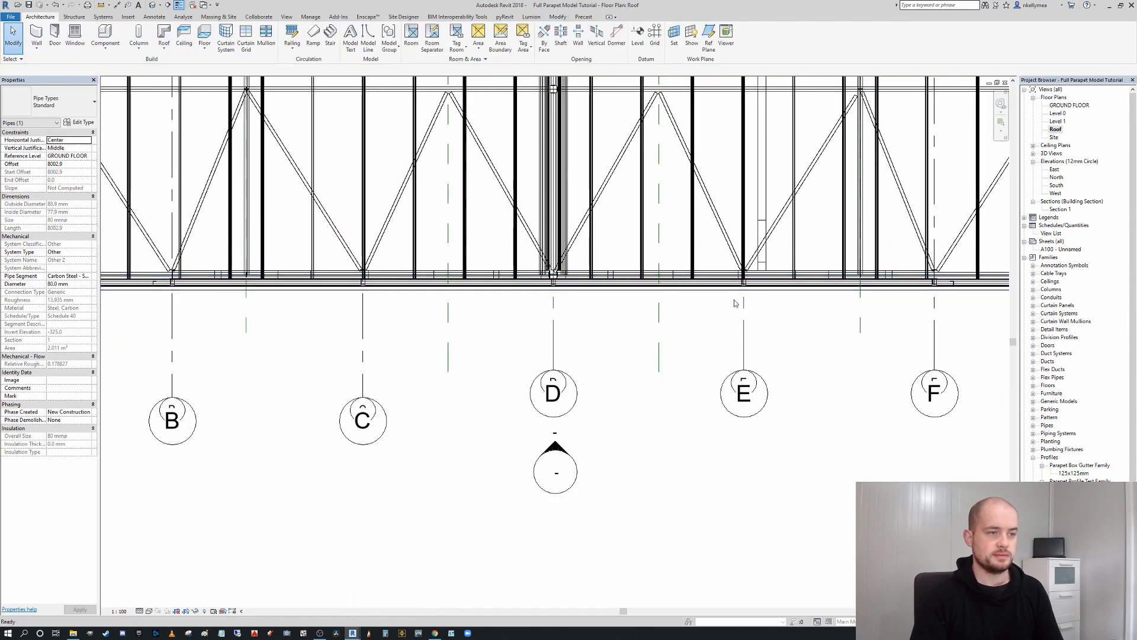
pyautogui.moveTo(947, 314); pyautogui.dragTo(427, 290, button='middle')
pyautogui.scroll(-1, 426, 289)
pyautogui.scroll(7, 540, 246)
pyautogui.scroll(3, 545, 284)
pyautogui.click(567, 367)
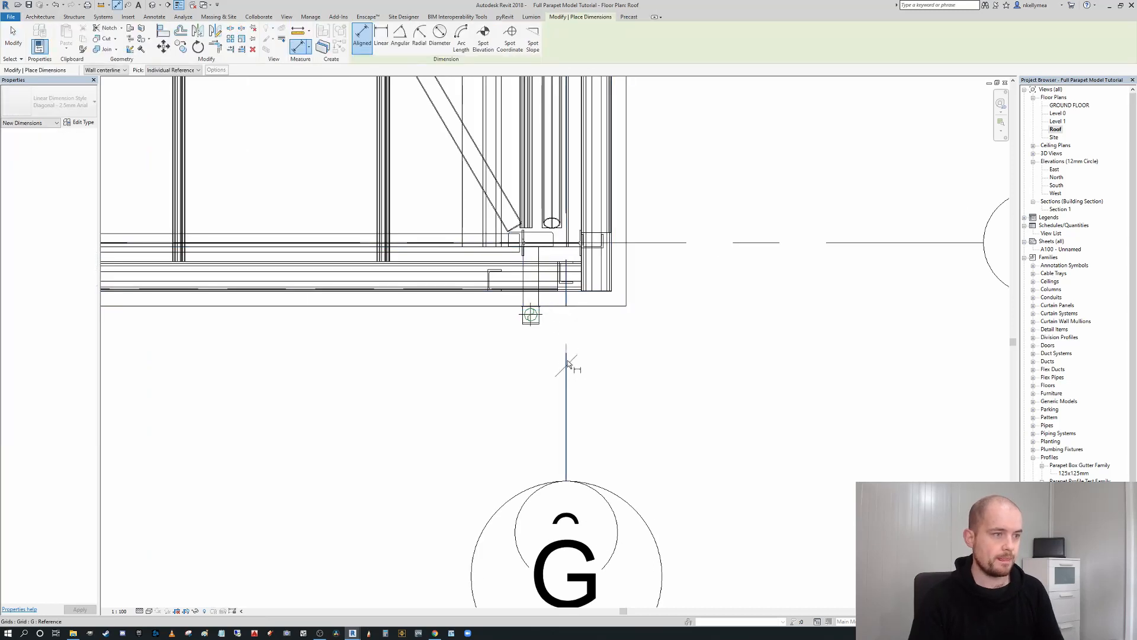
pyautogui.scroll(4, 529, 294)
pyautogui.click(533, 289)
pyautogui.scroll(-3, 542, 350)
pyautogui.click(516, 474)
pyautogui.press('Escape')
pyautogui.press('Escape')
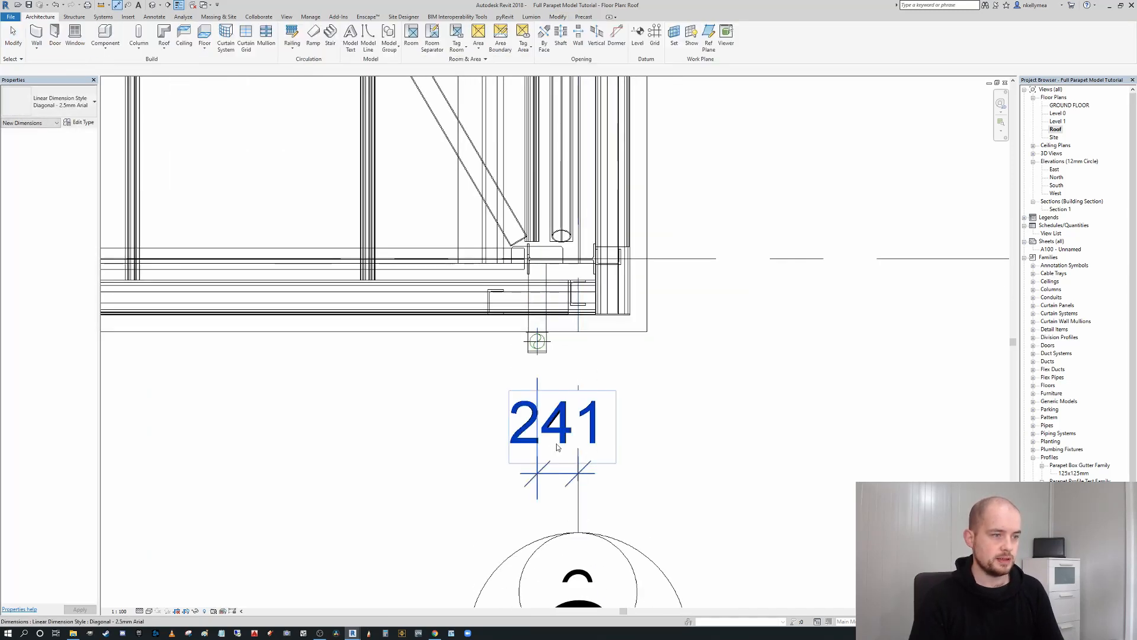
# Set the distance from gridline G to the centreline of the scupper at corner G/9 to 250 mm
pyautogui.click(547, 309)
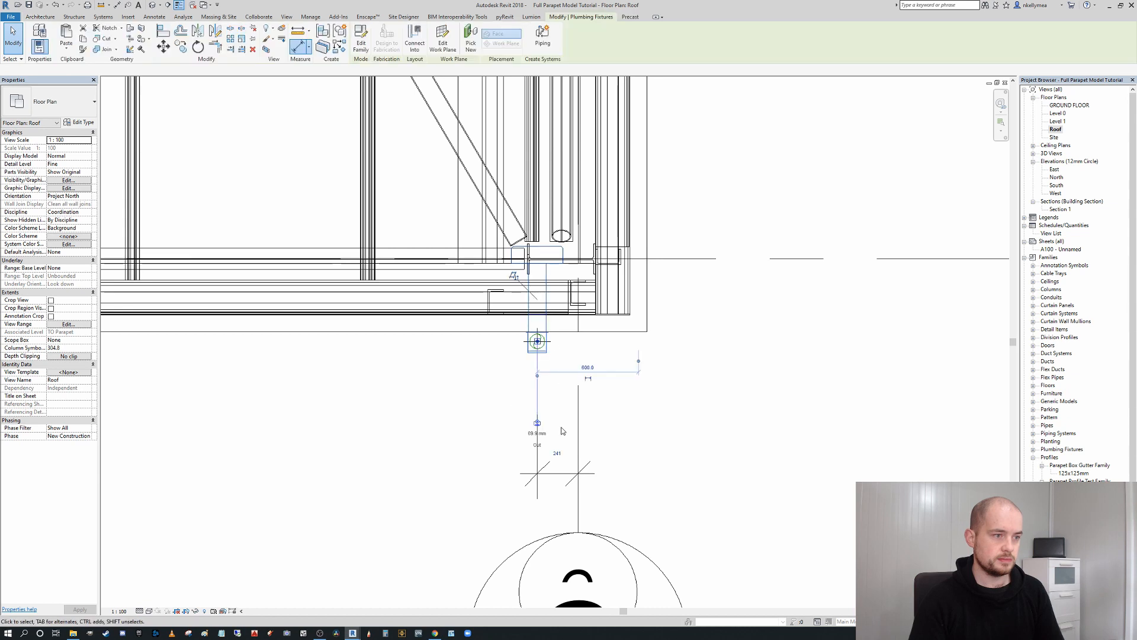
pyautogui.click(562, 452)
pyautogui.press('Return')
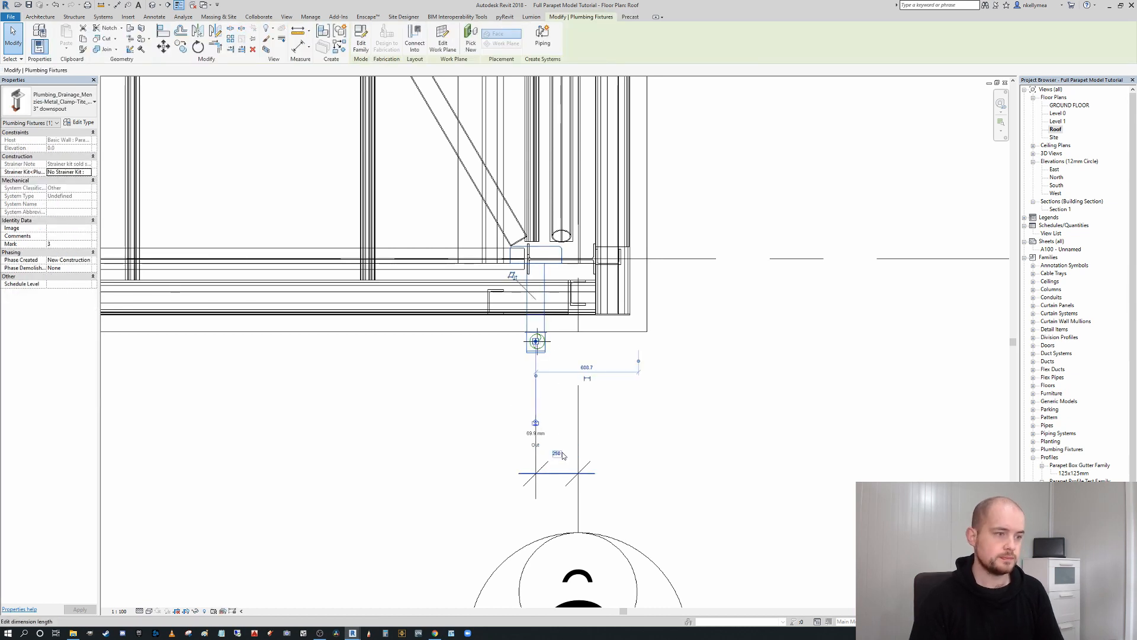
pyautogui.click(659, 451)
pyautogui.click(545, 474)
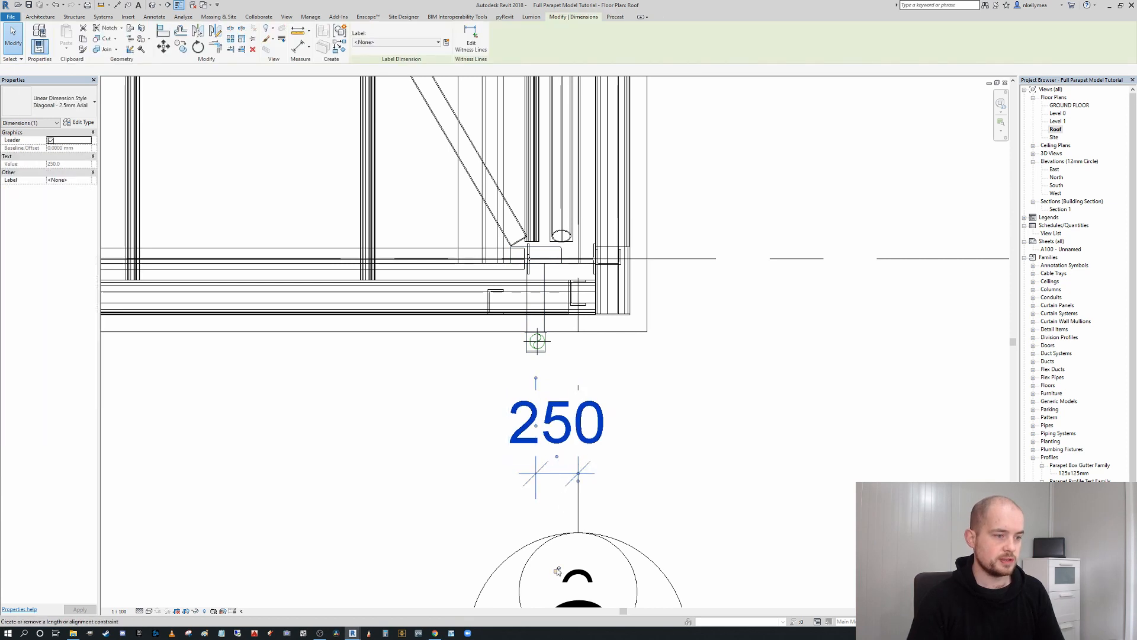
pyautogui.press('Escape')
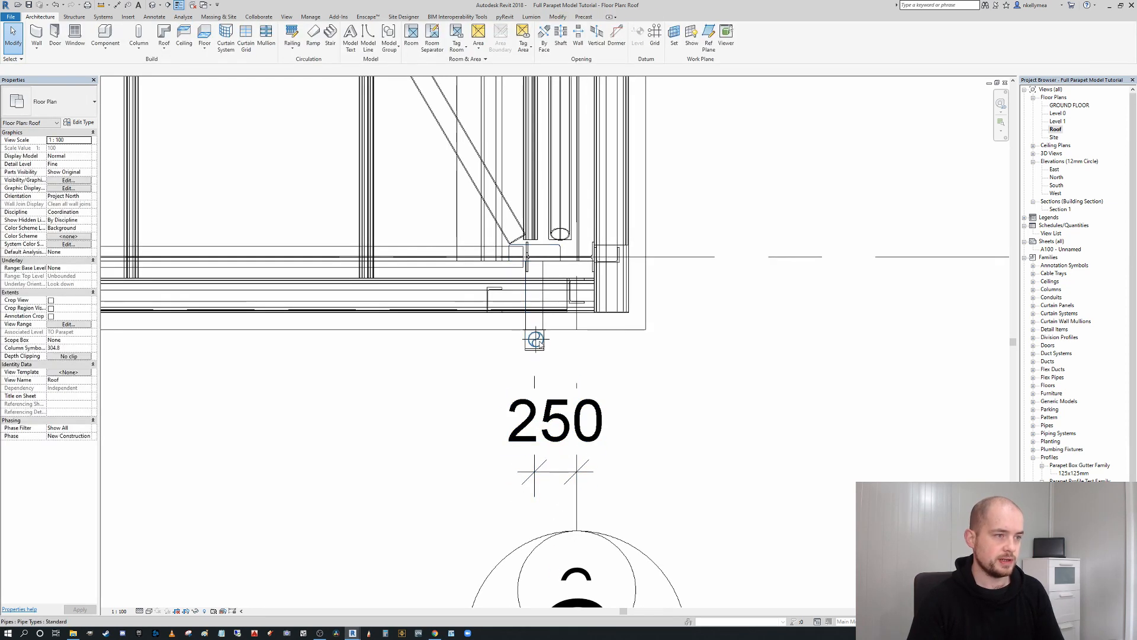
# Move the downpipe at corner G/9 horizontally onto the centreline of its repositioned scupper
pyautogui.click(536, 341)
pyautogui.scroll(5, 539, 338)
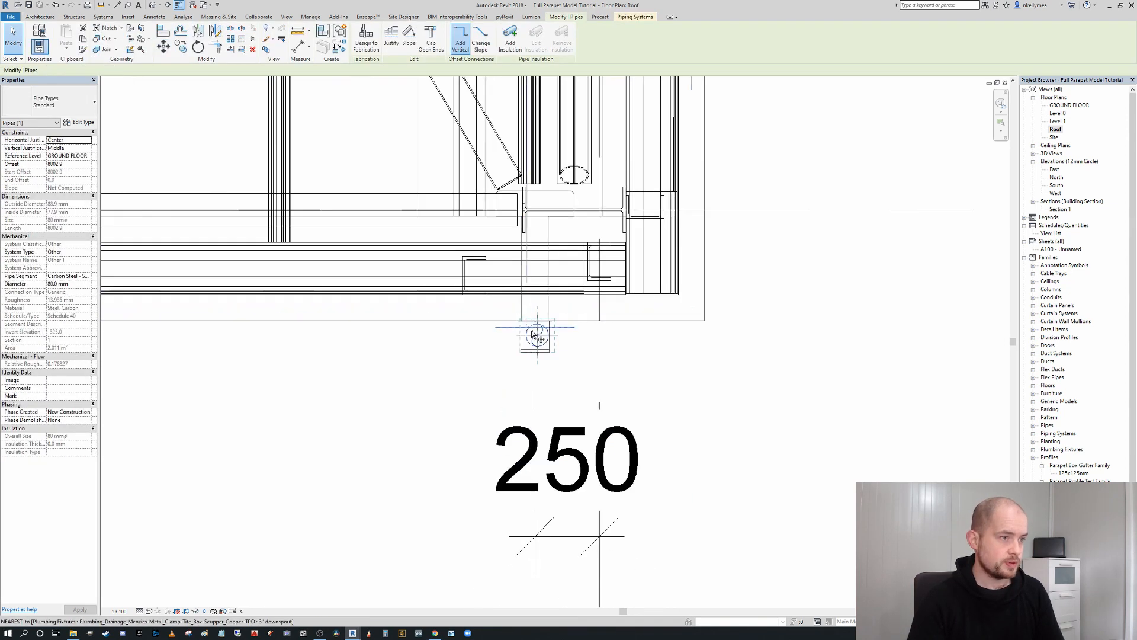
pyautogui.click(545, 326)
pyautogui.click(539, 326)
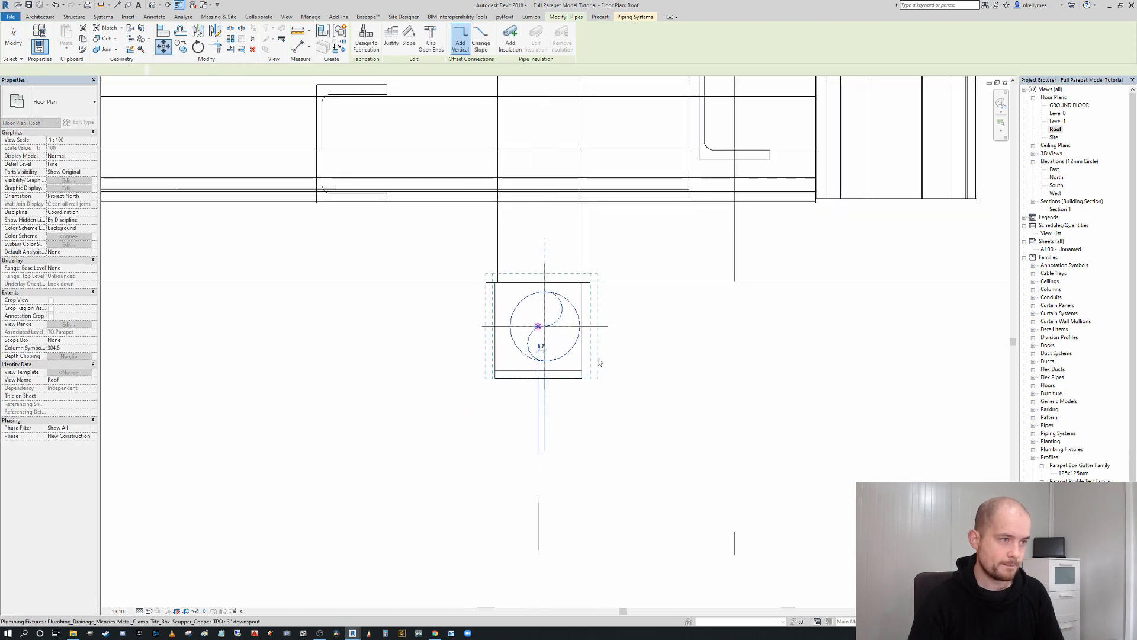
pyautogui.scroll(-3, 596, 353)
pyautogui.scroll(-3, 595, 336)
pyautogui.press('Escape')
pyautogui.scroll(-4, 628, 489)
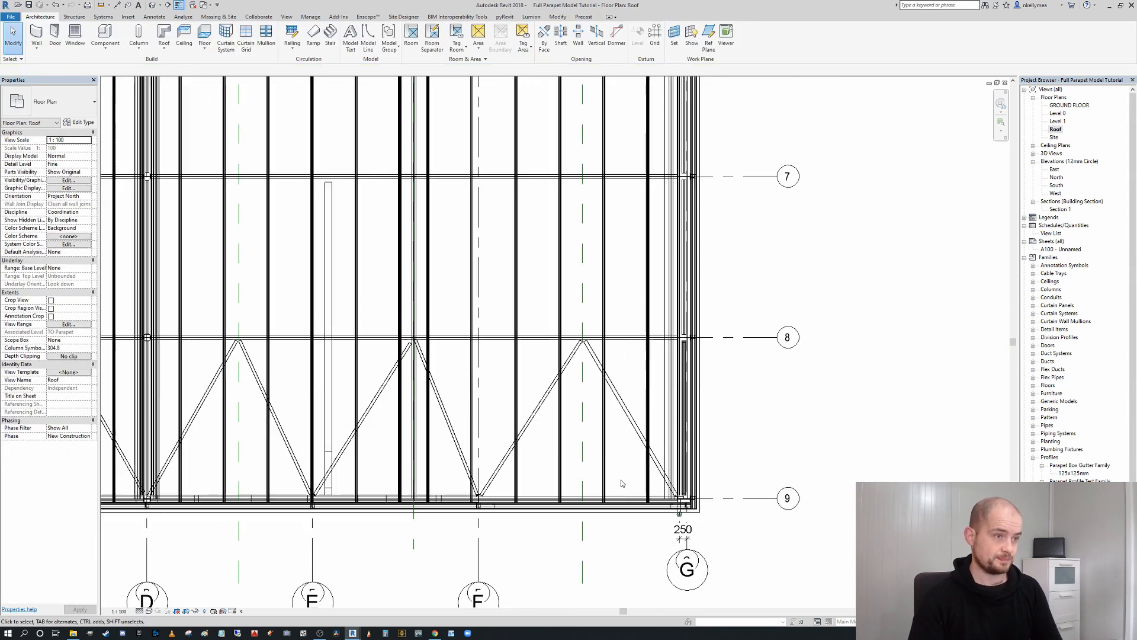
# Open the 3D view and examine the scuppers and downpipes at the building's outer corners
pyautogui.scroll(-3, 628, 489)
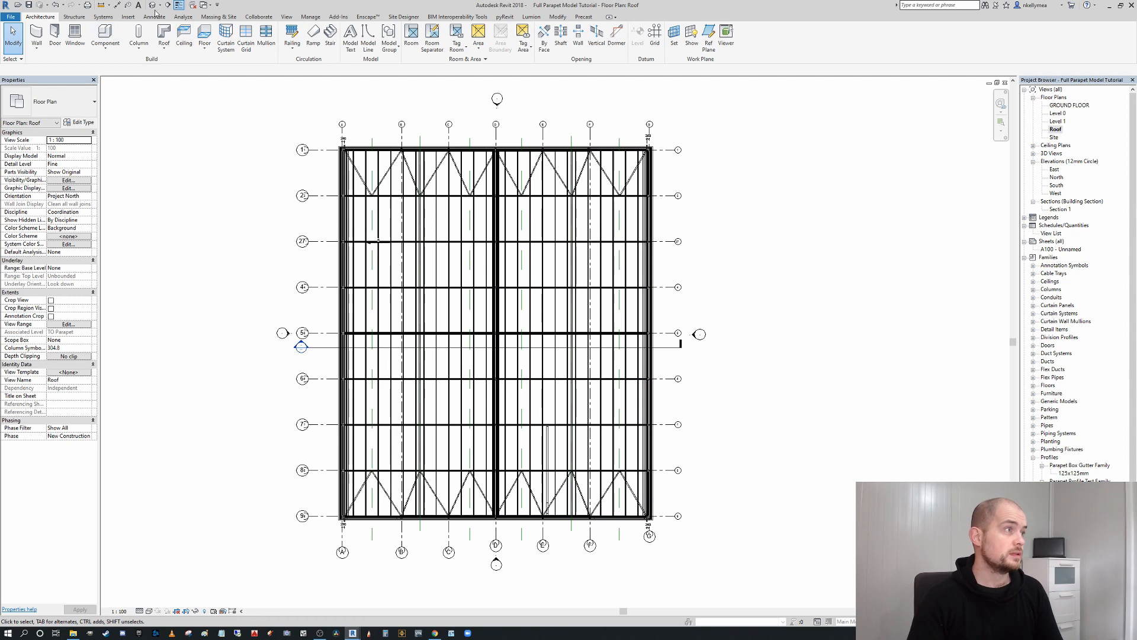
pyautogui.click(152, 5)
pyautogui.scroll(-5, 610, 249)
pyautogui.moveTo(692, 216); pyautogui.dragTo(538, 363, button='middle')
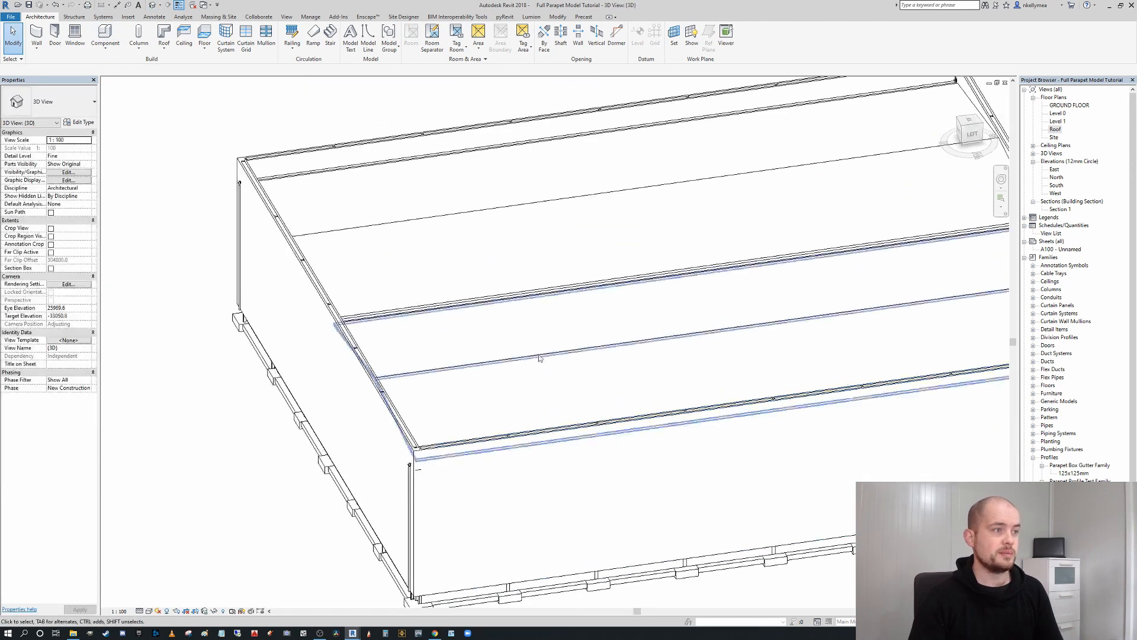
pyautogui.scroll(-3, 539, 362)
pyautogui.keyDown('shift'); pyautogui.moveTo(817, 464); pyautogui.dragTo(929, 443, button='middle'); pyautogui.keyUp('shift')
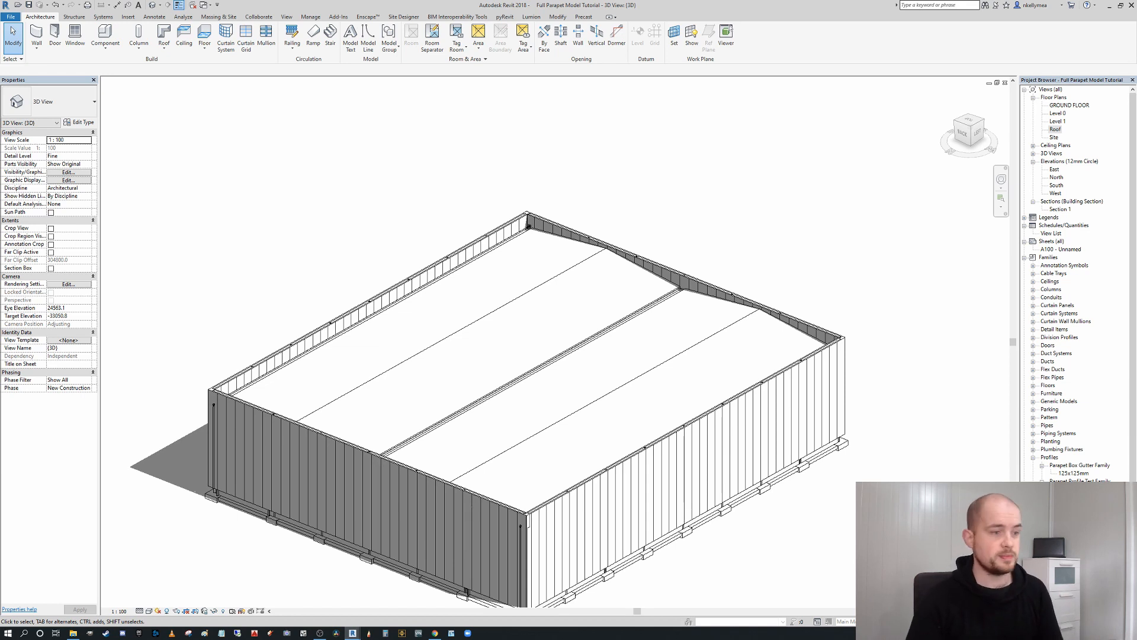
pyautogui.moveTo(467, 590); pyautogui.dragTo(482, 541, button='middle')
pyautogui.scroll(5, 542, 477)
pyautogui.scroll(-5, 563, 467)
pyautogui.scroll(6, 589, 462)
pyautogui.scroll(-4, 561, 482)
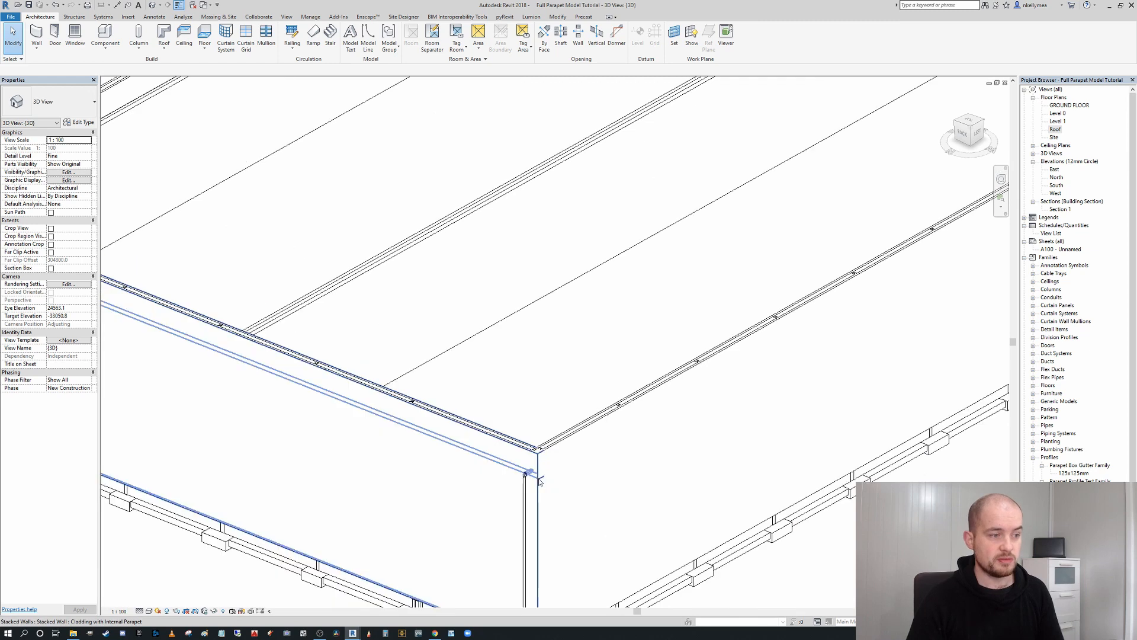
pyautogui.scroll(2, 487, 452)
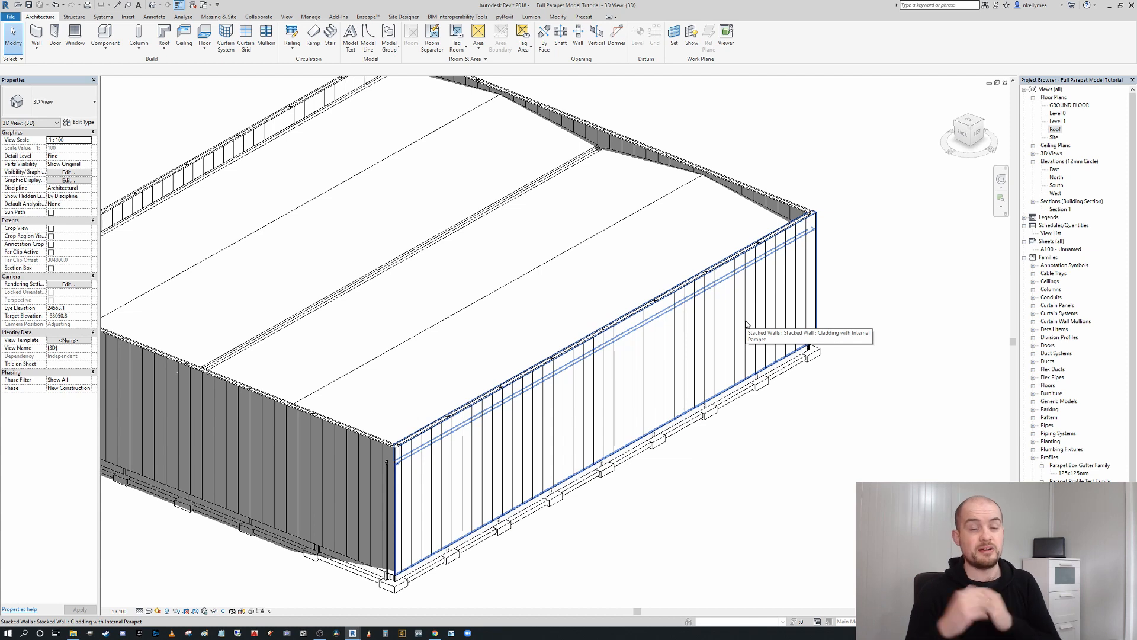
# Examine the gutters behind the parapets from above and the downpipe outlets at the gutter ends
pyautogui.scroll(-4, 746, 323)
pyautogui.keyDown('shift'); pyautogui.moveTo(741, 300); pyautogui.dragTo(797, 414, button='middle'); pyautogui.keyUp('shift')
pyautogui.scroll(5, 797, 414)
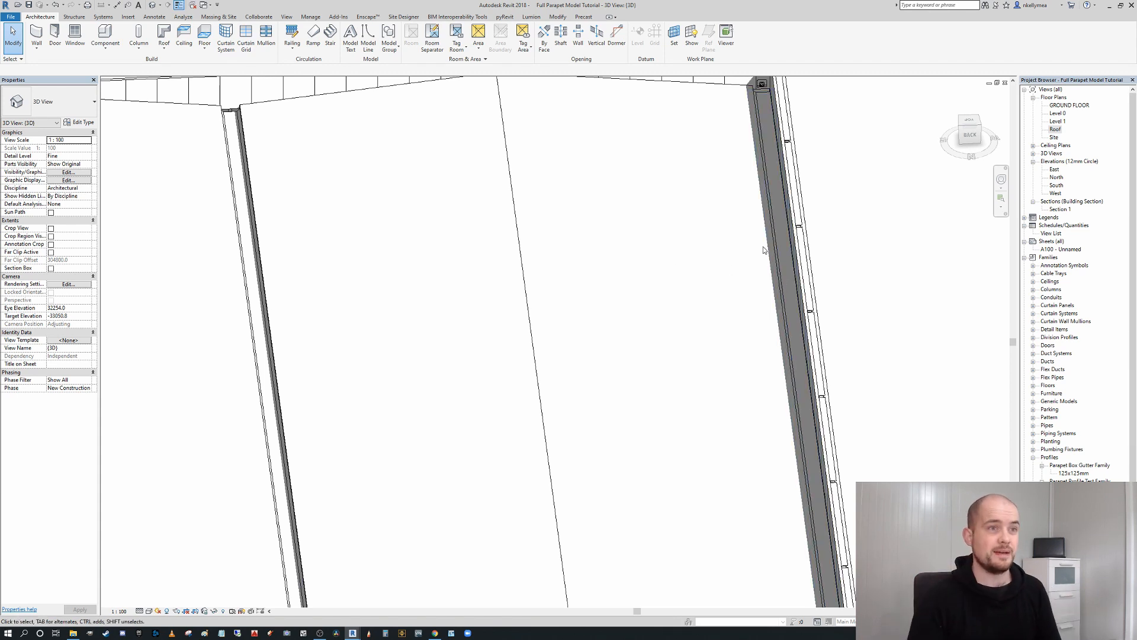
pyautogui.scroll(-4, 764, 266)
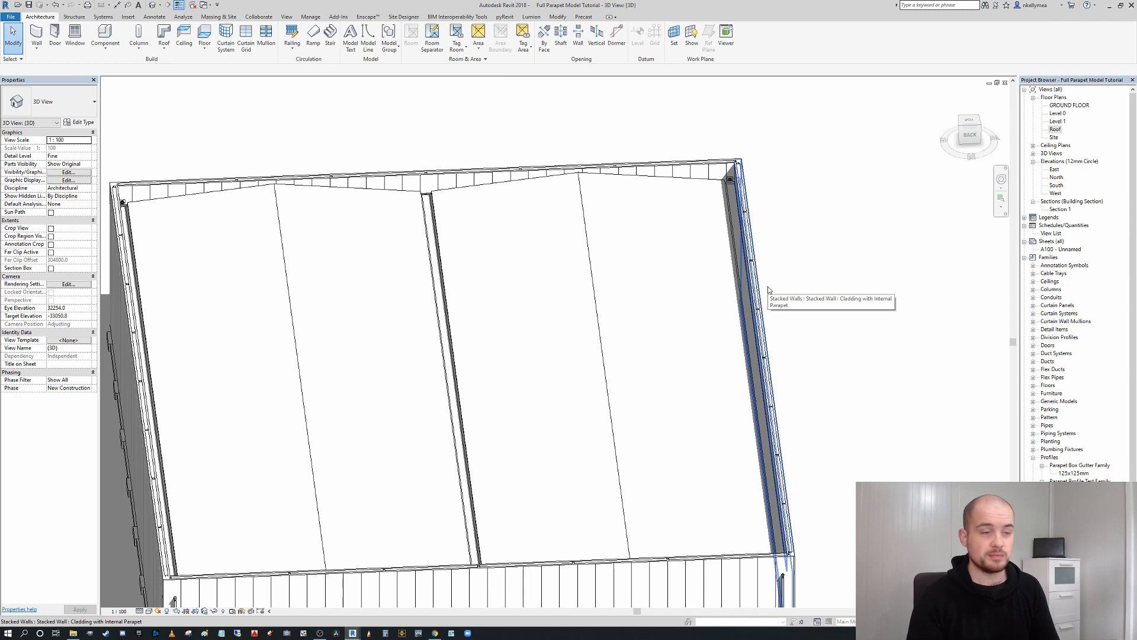
pyautogui.scroll(-2, 811, 298)
pyautogui.moveTo(812, 299); pyautogui.dragTo(802, 481, button='middle')
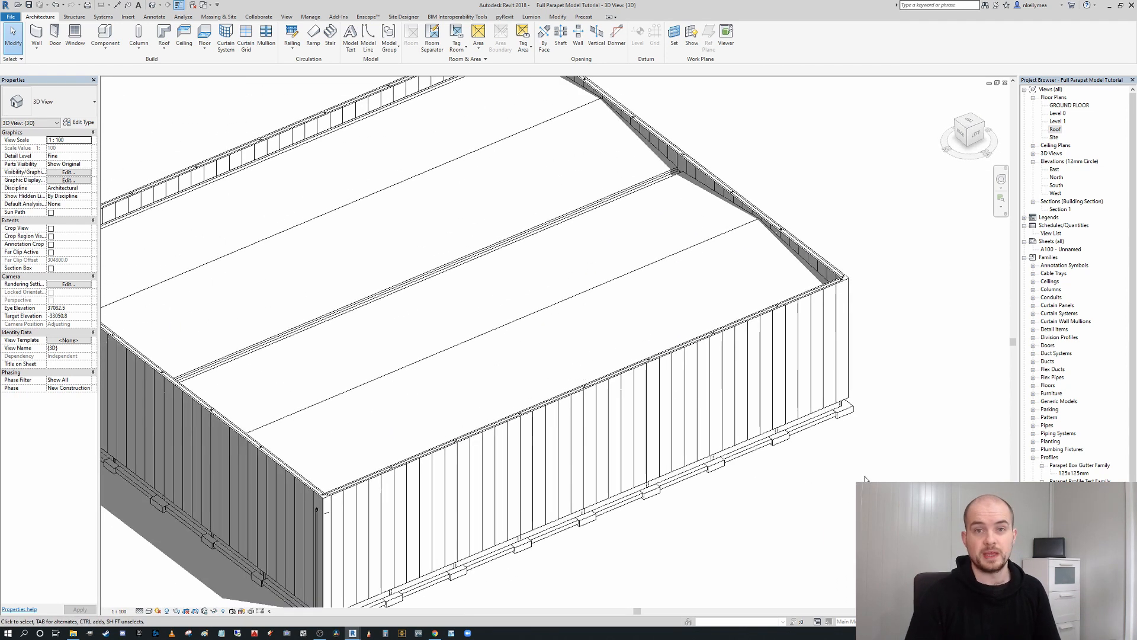
pyautogui.scroll(-3, 864, 478)
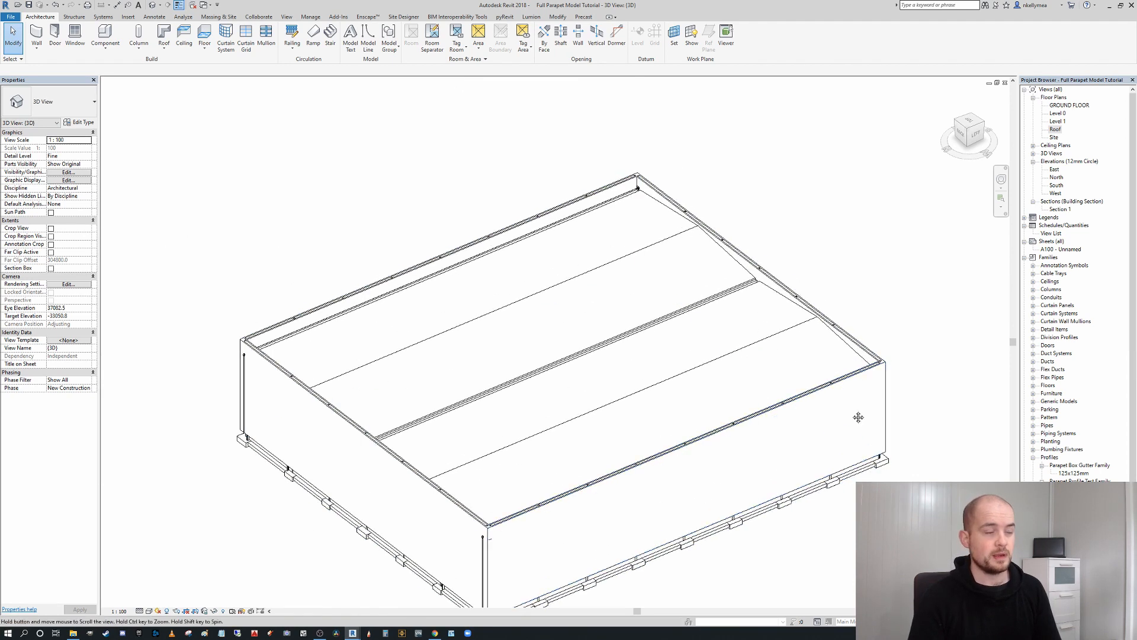
pyautogui.scroll(1, 847, 409)
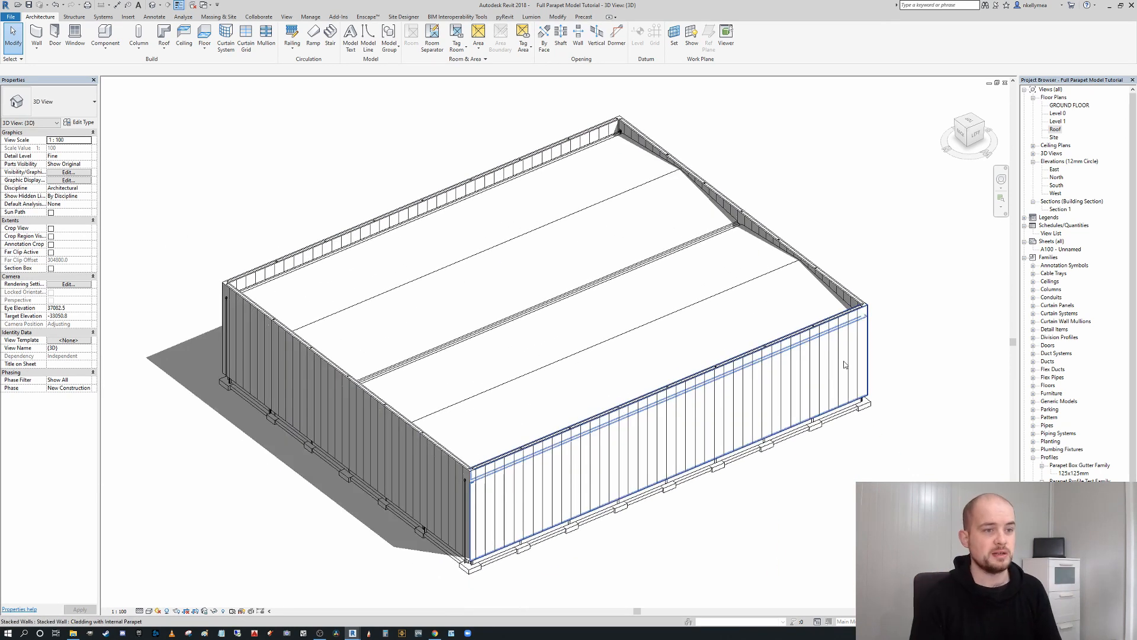
pyautogui.scroll(5, 514, 560)
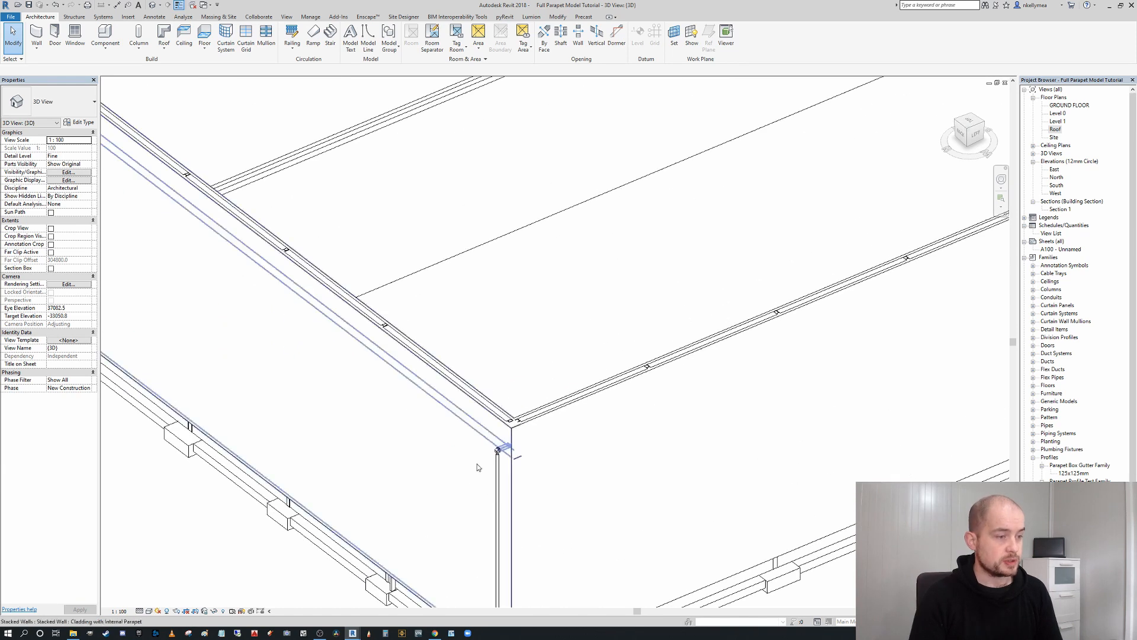
pyautogui.moveTo(498, 448); pyautogui.dragTo(503, 476, button='middle')
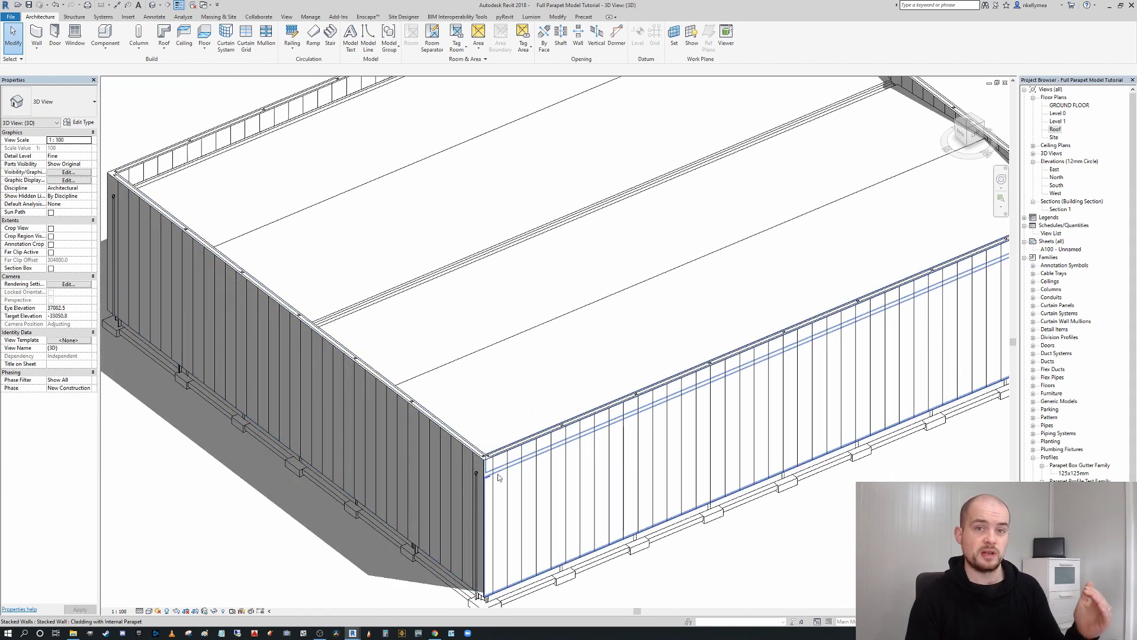
pyautogui.scroll(-4, 498, 477)
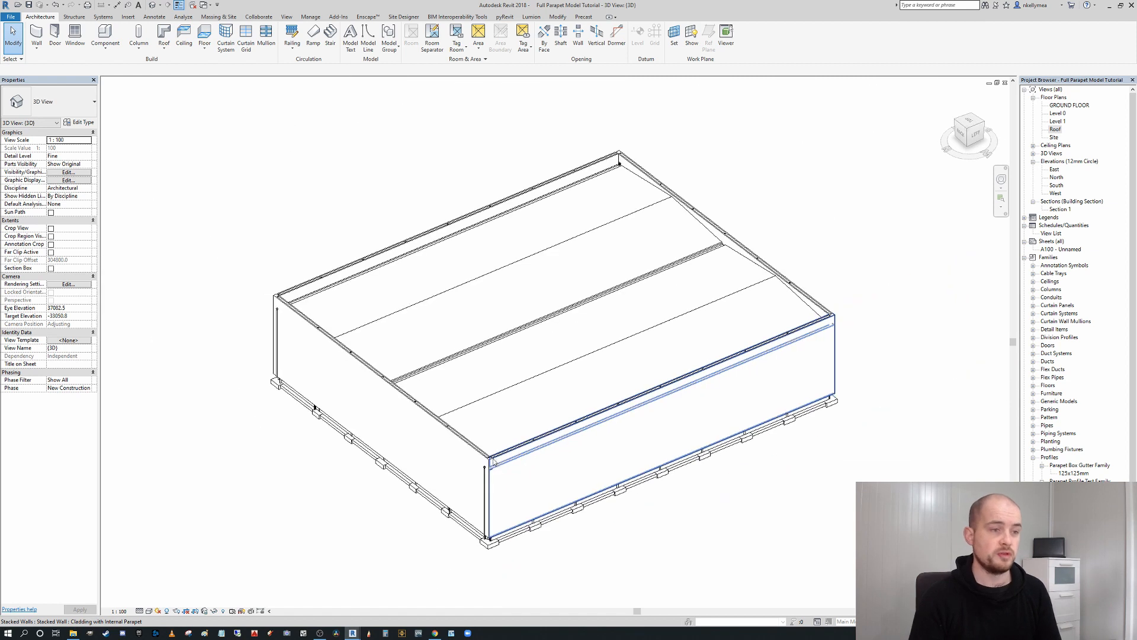
# Select the scuppers and downpipes at corners A/1 and A/9 together and open the Roof floor plan
pyautogui.moveTo(498, 477); pyautogui.dragTo(427, 471, button='middle')
pyautogui.scroll(1, 428, 471)
pyautogui.scroll(1, 413, 475)
pyautogui.scroll(4, 414, 475)
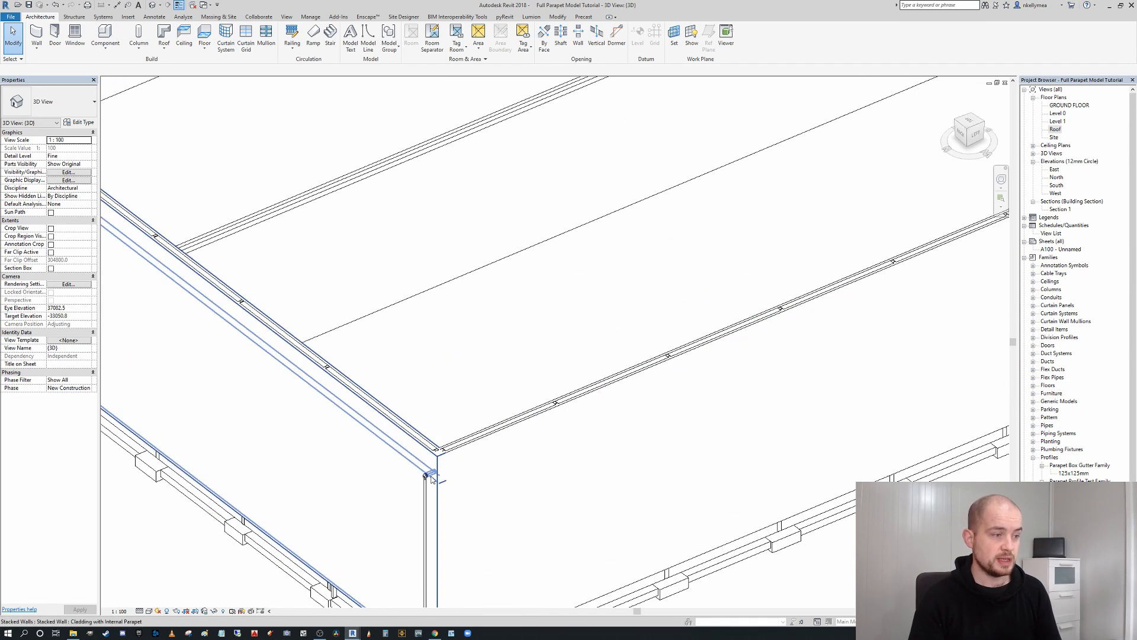
pyautogui.click(423, 492)
pyautogui.keyDown('ctrl'); pyautogui.click(422, 494); pyautogui.keyUp('ctrl')
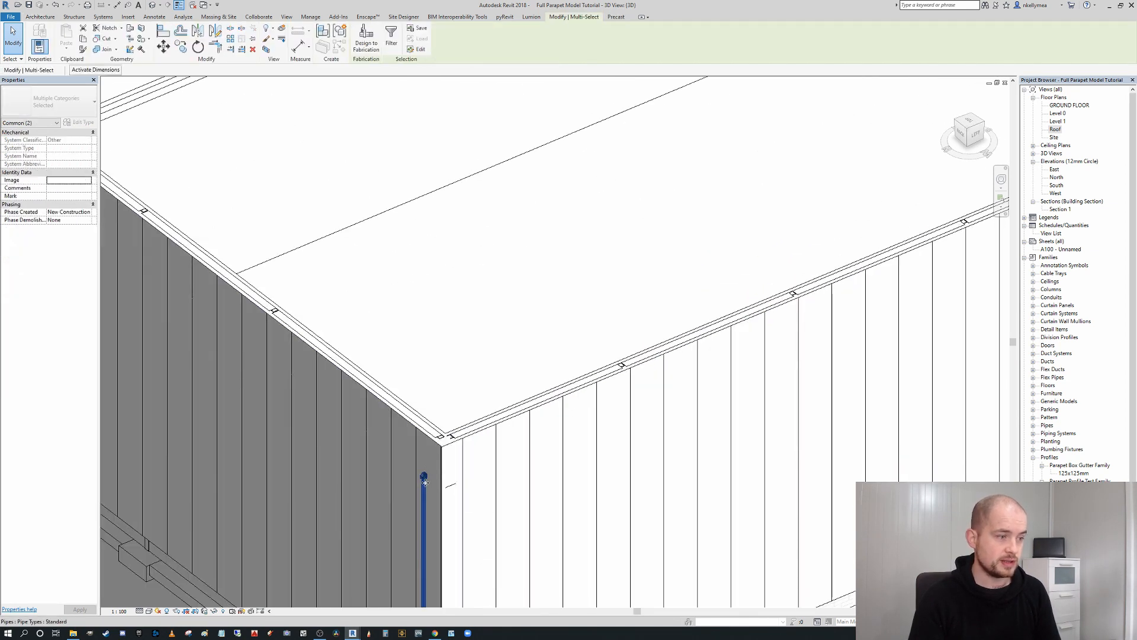
pyautogui.scroll(-5, 424, 489)
pyautogui.moveTo(347, 477); pyautogui.dragTo(89, 497, button='middle')
pyautogui.scroll(-4, 616, 328)
pyautogui.scroll(1, 733, 326)
pyautogui.keyDown('shift'); pyautogui.moveTo(733, 326); pyautogui.dragTo(416, 312, button='middle'); pyautogui.keyUp('shift')
pyautogui.moveTo(548, 426); pyautogui.dragTo(556, 94, button='middle')
pyautogui.scroll(5, 533, 375)
pyautogui.scroll(2, 435, 398)
pyautogui.keyDown('ctrl'); pyautogui.click(437, 415); pyautogui.keyUp('ctrl')
pyautogui.scroll(-2, 437, 415)
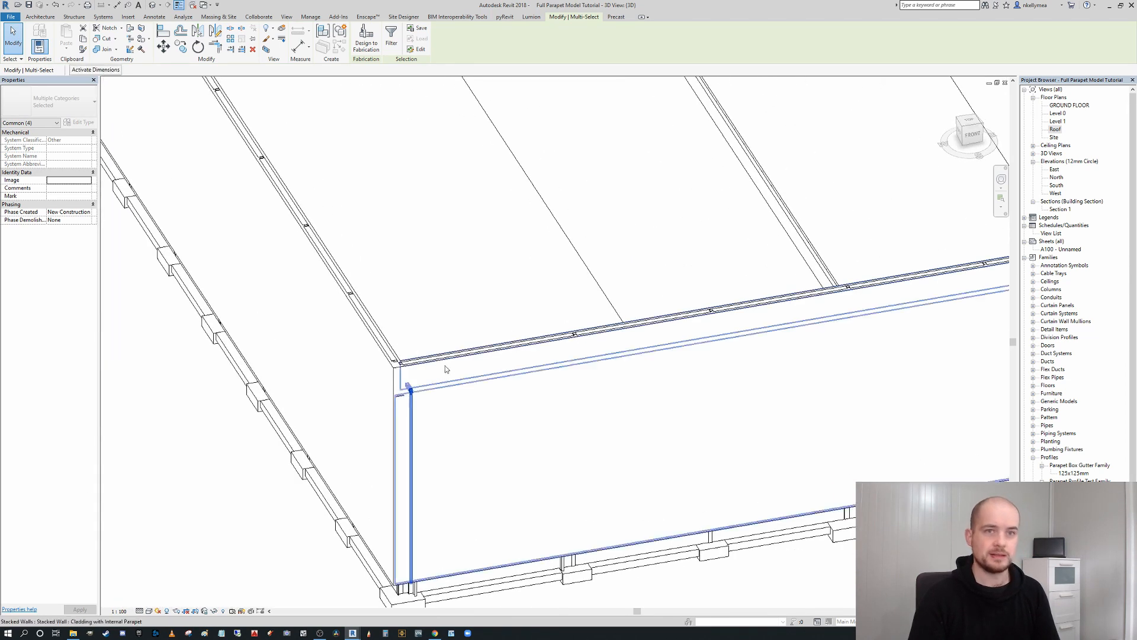
pyautogui.doubleClick(1056, 128)
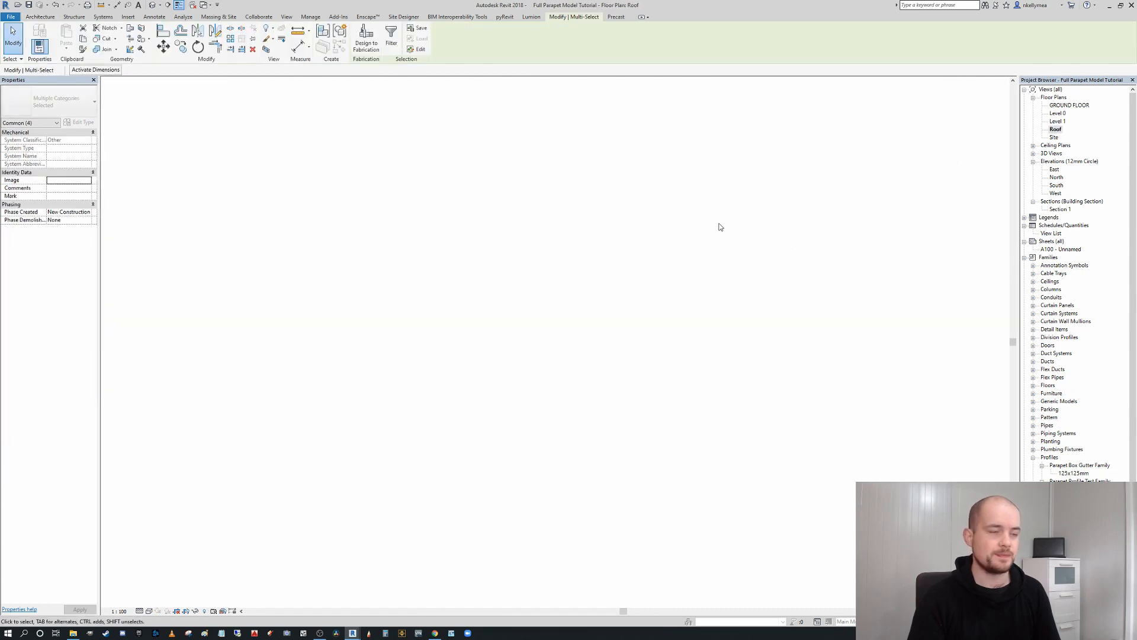
pyautogui.scroll(5, 524, 431)
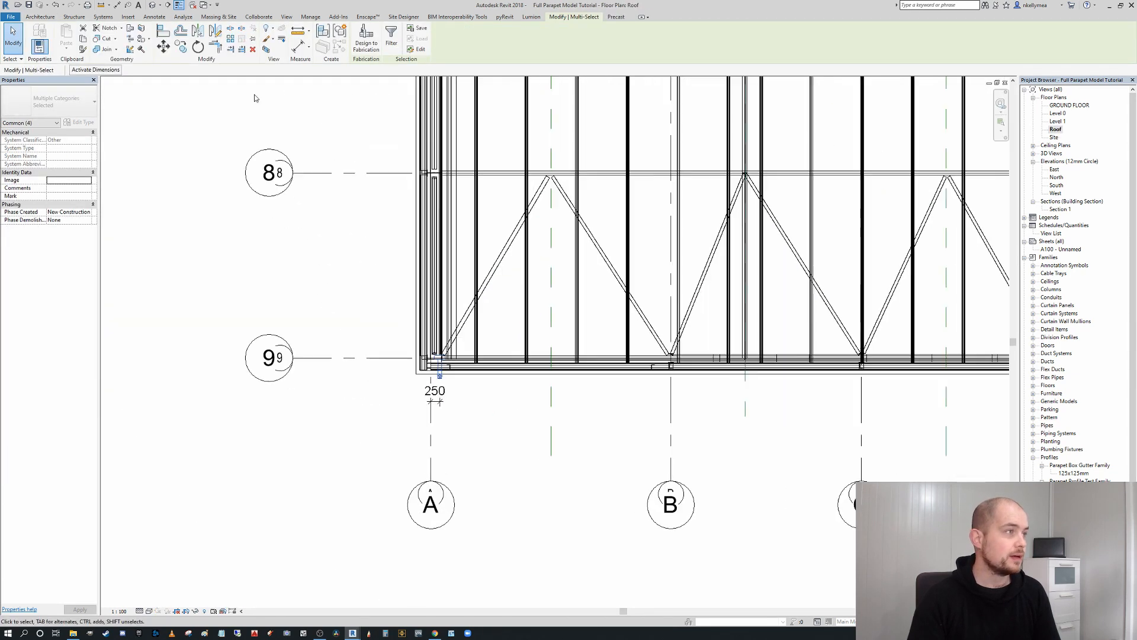
# Copy the selected scuppers and downpipes from corners A/1 and A/9 to gridline D
pyautogui.click(181, 46)
pyautogui.scroll(6, 439, 374)
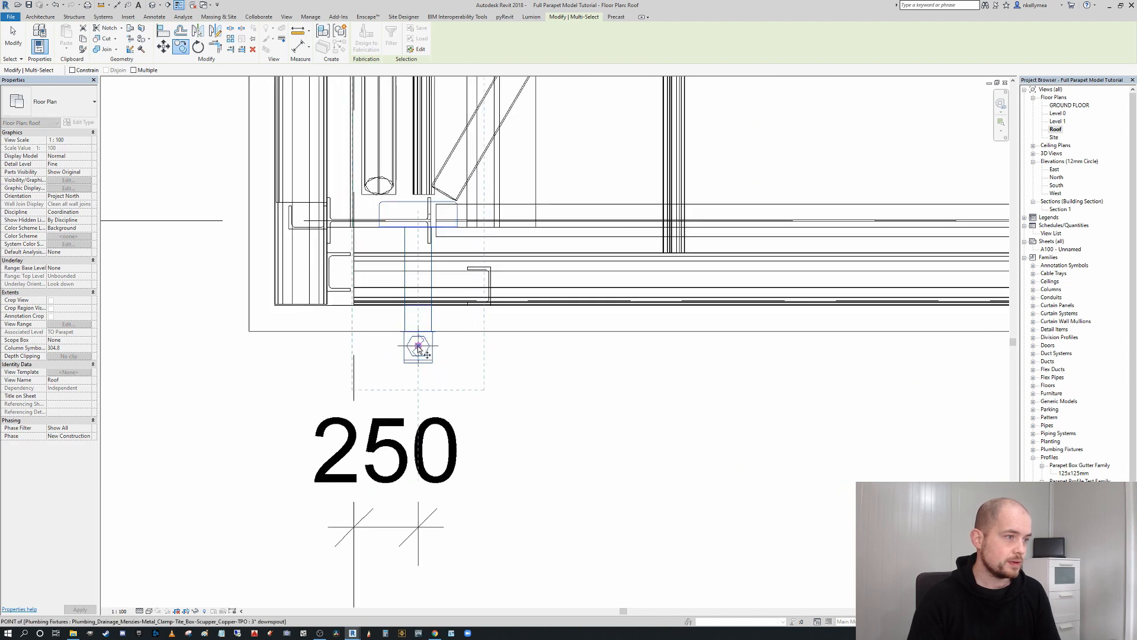
pyautogui.click(440, 341)
pyautogui.scroll(-6, 440, 341)
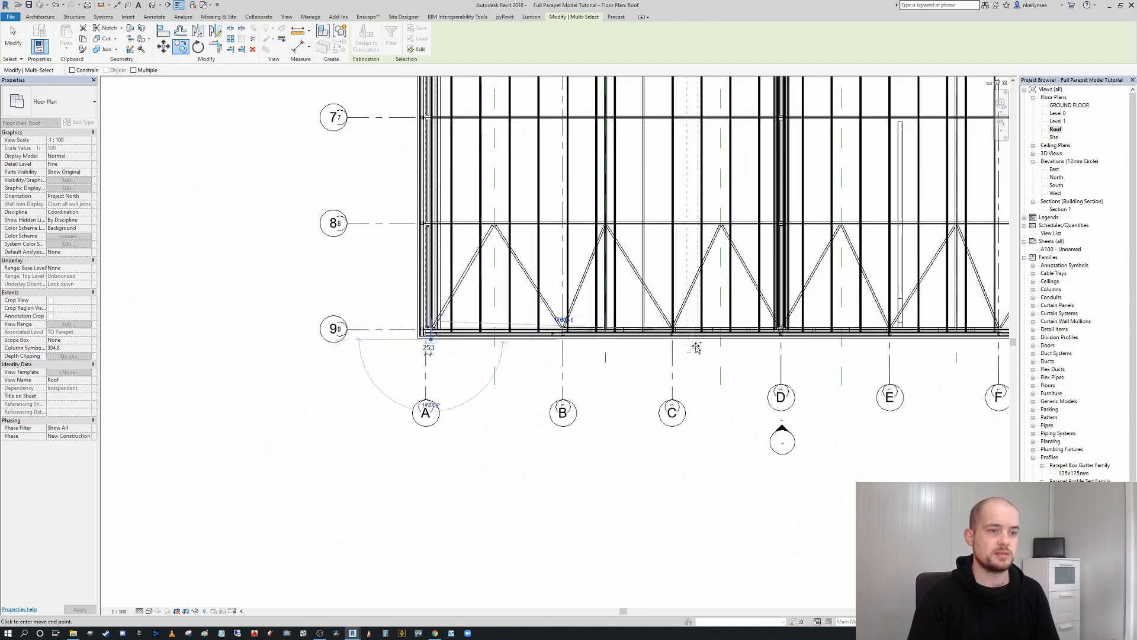
pyautogui.scroll(1, 513, 377)
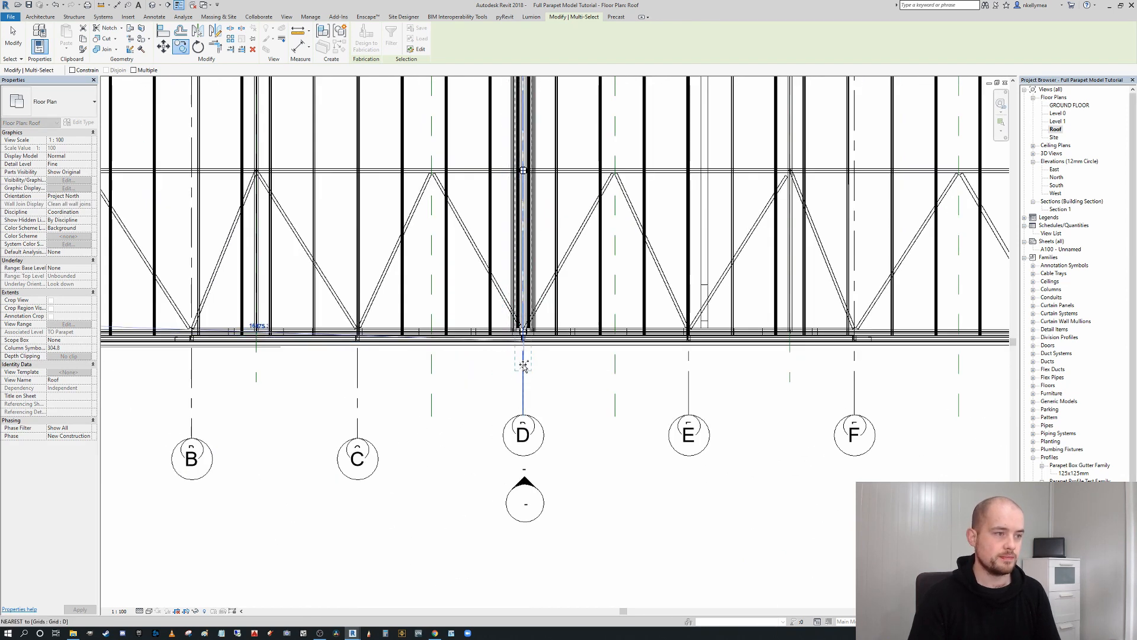
pyautogui.press('Escape')
pyautogui.scroll(-4, 556, 382)
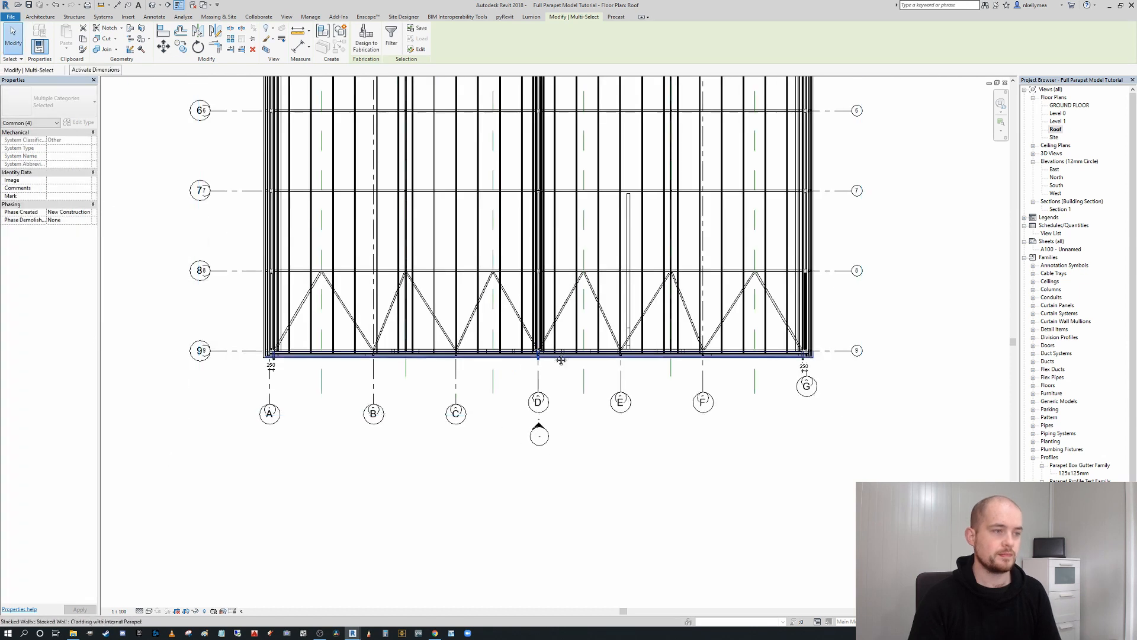
# Align the centrelines of the copied scuppers with gridline D at both ends of the building
pyautogui.press('l')
pyautogui.scroll(2, 562, 438)
pyautogui.scroll(3, 640, 472)
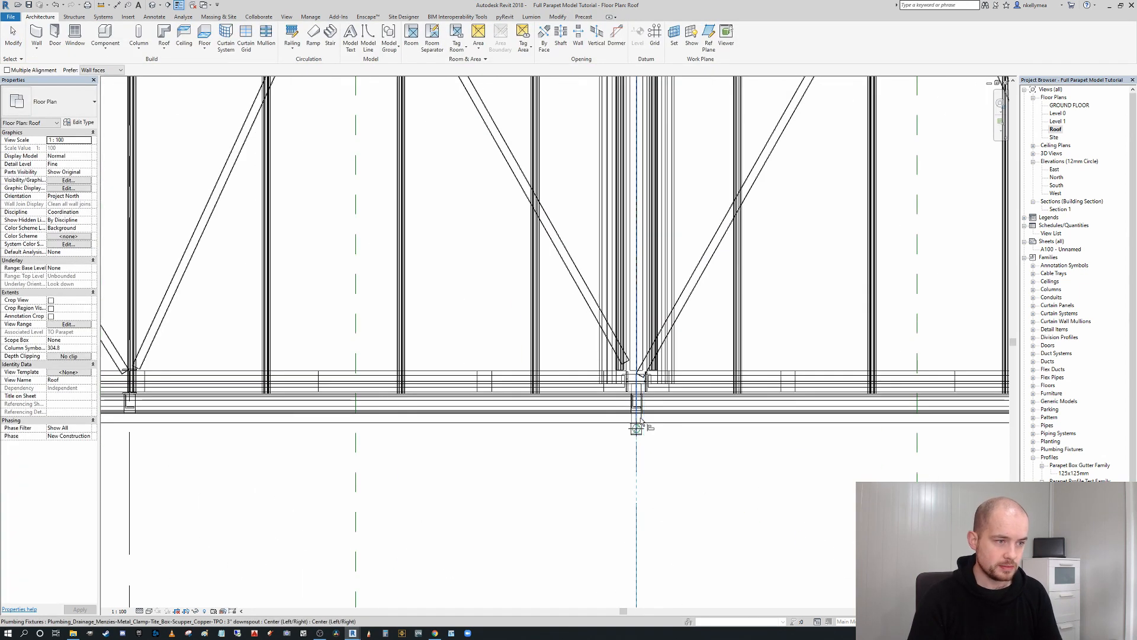
pyautogui.scroll(-5, 619, 327)
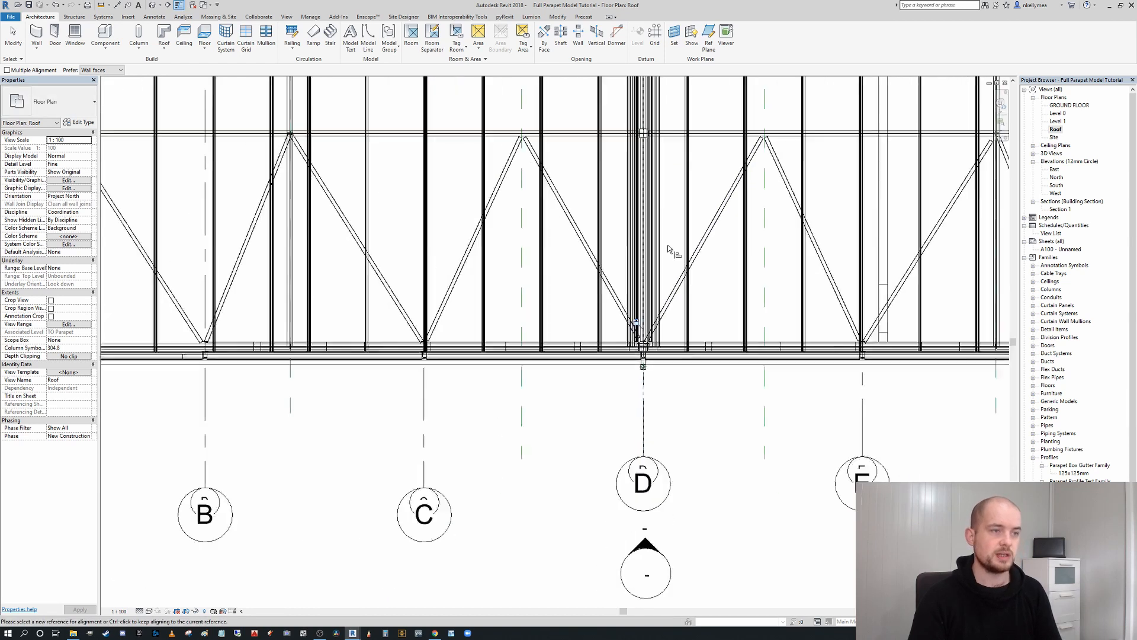
pyautogui.scroll(3, 602, 333)
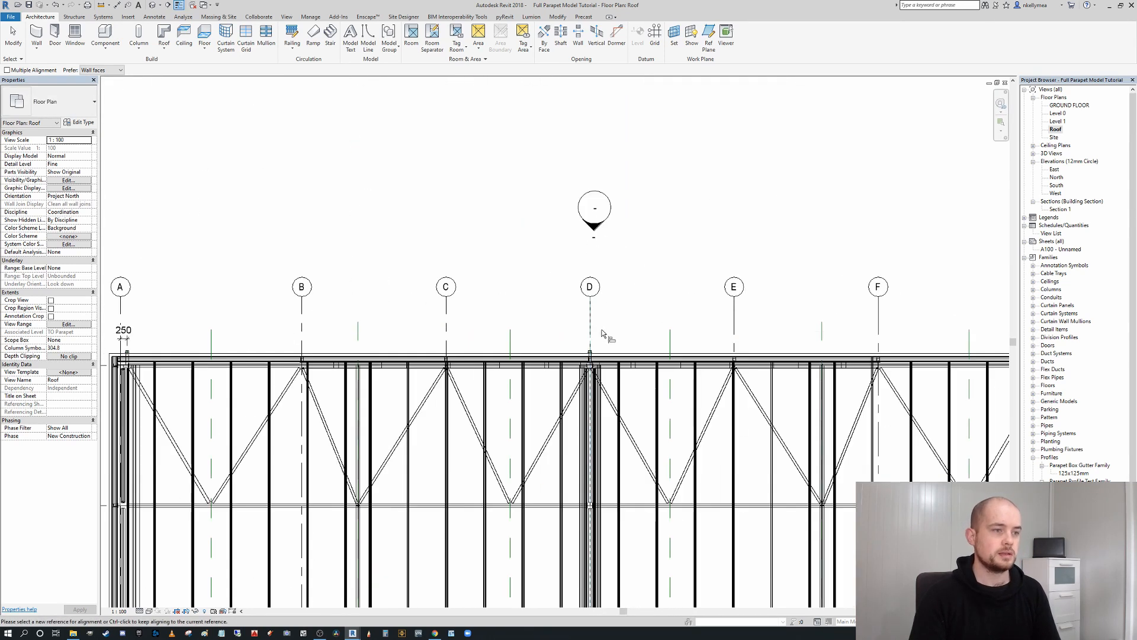
pyautogui.scroll(4, 595, 360)
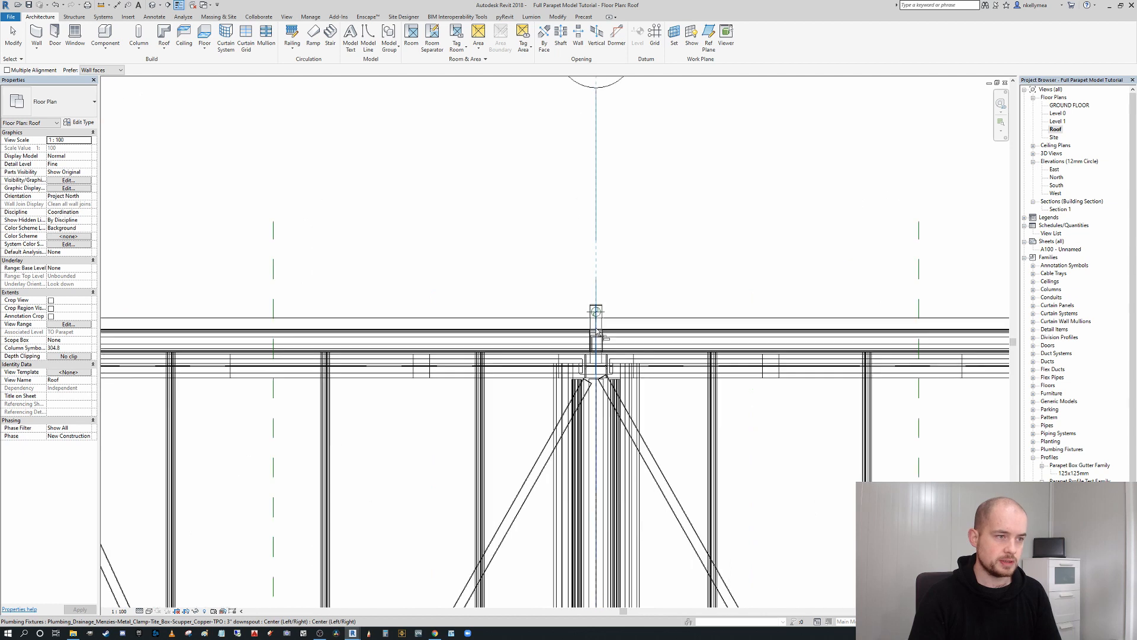
pyautogui.scroll(-3, 597, 331)
pyautogui.scroll(-5, 617, 323)
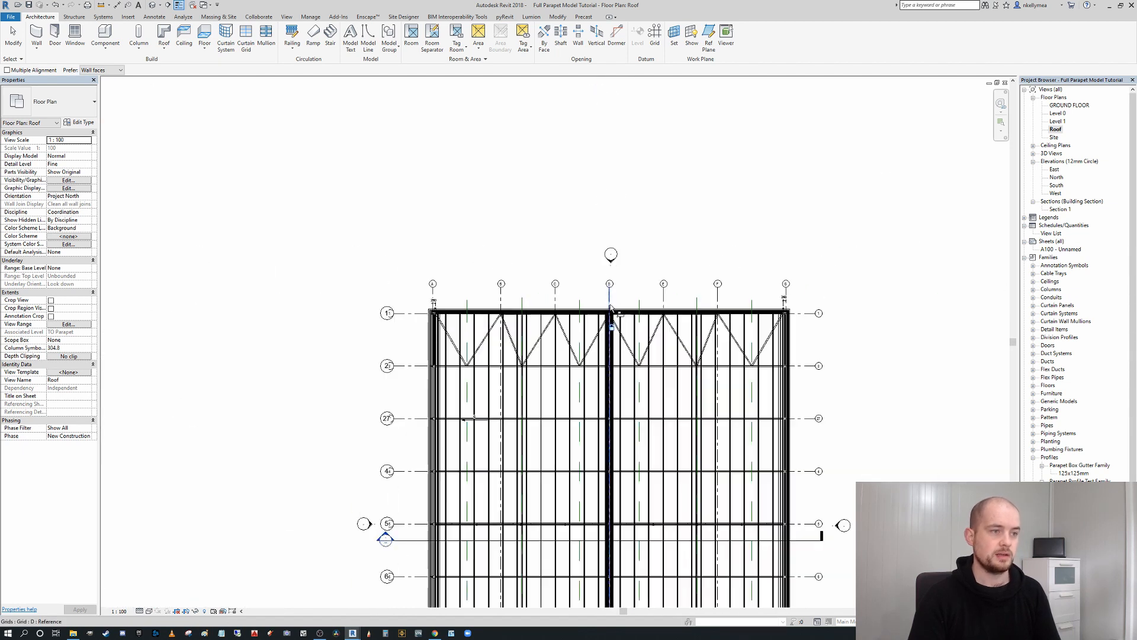
pyautogui.press('Escape')
# Open the 3D view and examine the whole building with its gutters, scuppers and downpipes
pyautogui.click(152, 5)
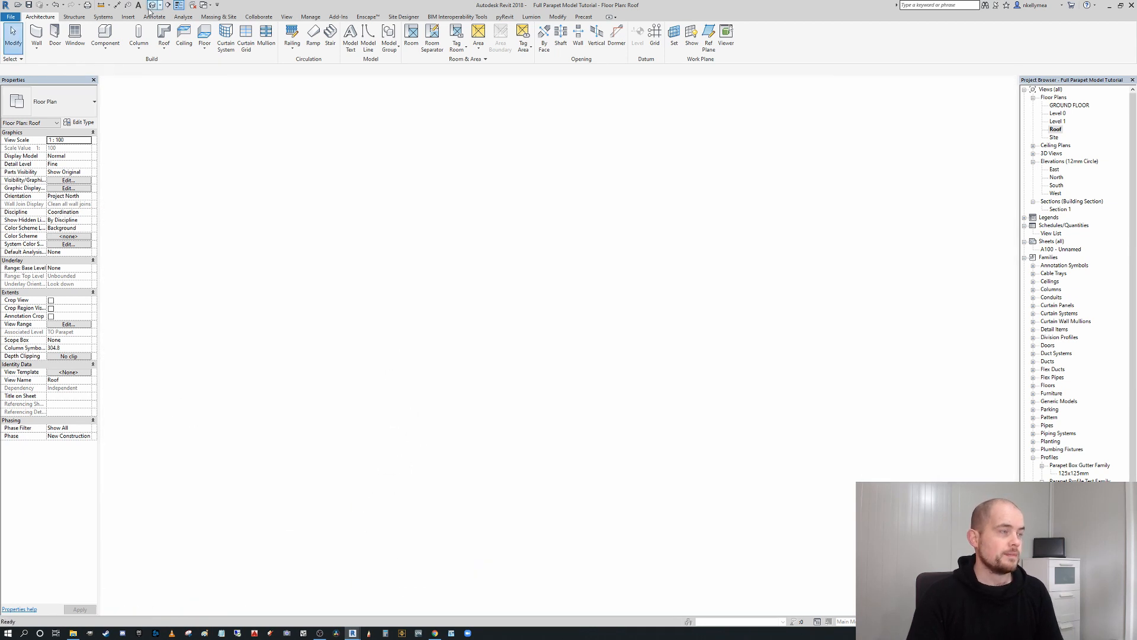
pyautogui.keyDown('shift'); pyautogui.moveTo(662, 307); pyautogui.dragTo(611, 257, button='middle'); pyautogui.keyUp('shift')
pyautogui.scroll(-2, 611, 256)
pyautogui.keyDown('shift'); pyautogui.moveTo(712, 371); pyautogui.dragTo(720, 394, button='middle'); pyautogui.keyUp('shift')
pyautogui.scroll(-2, 764, 360)
pyautogui.scroll(1, 765, 360)
pyautogui.keyDown('shift'); pyautogui.moveTo(765, 360); pyautogui.dragTo(800, 406, button='middle'); pyautogui.keyUp('shift')
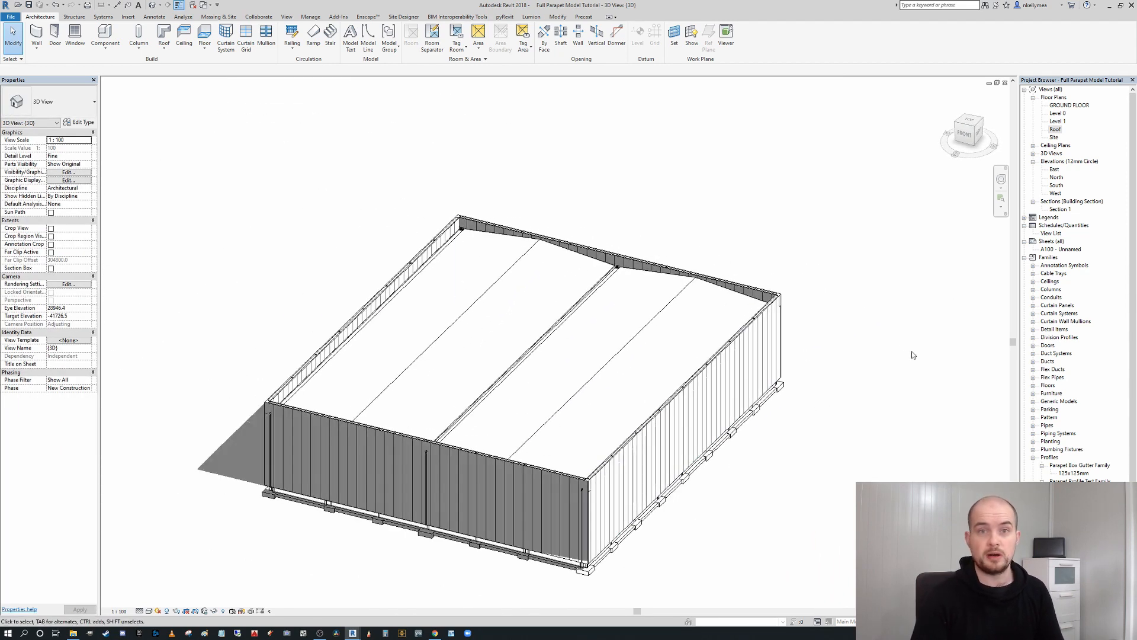
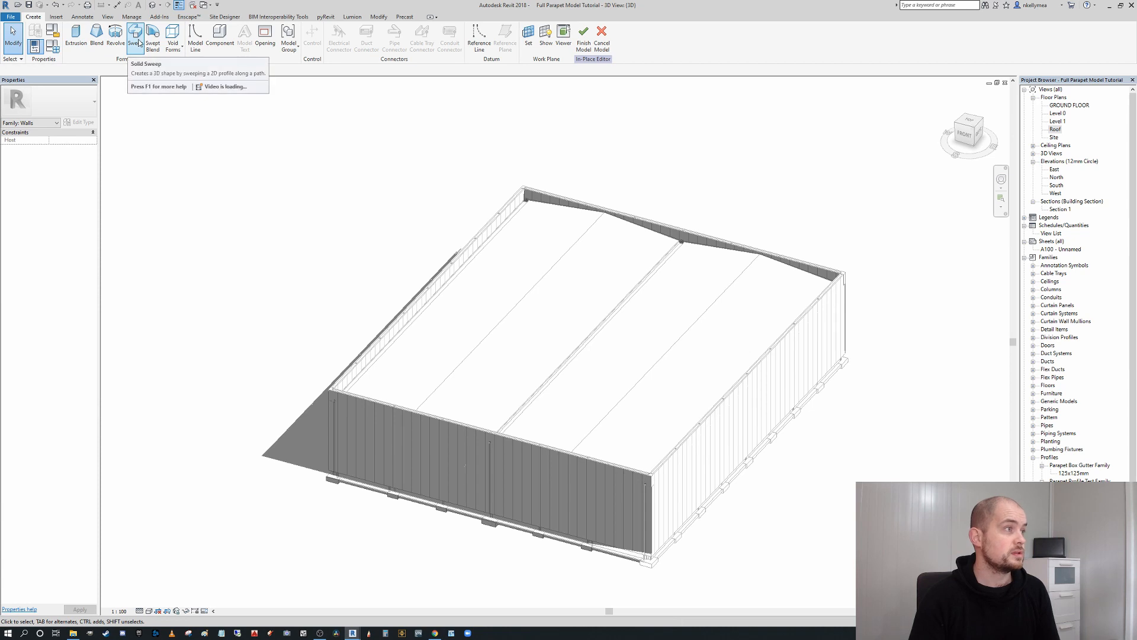
# Start a solid sweep in the in-place wall family and pick the parapet's top edges on all sides as its path
pyautogui.click(135, 38)
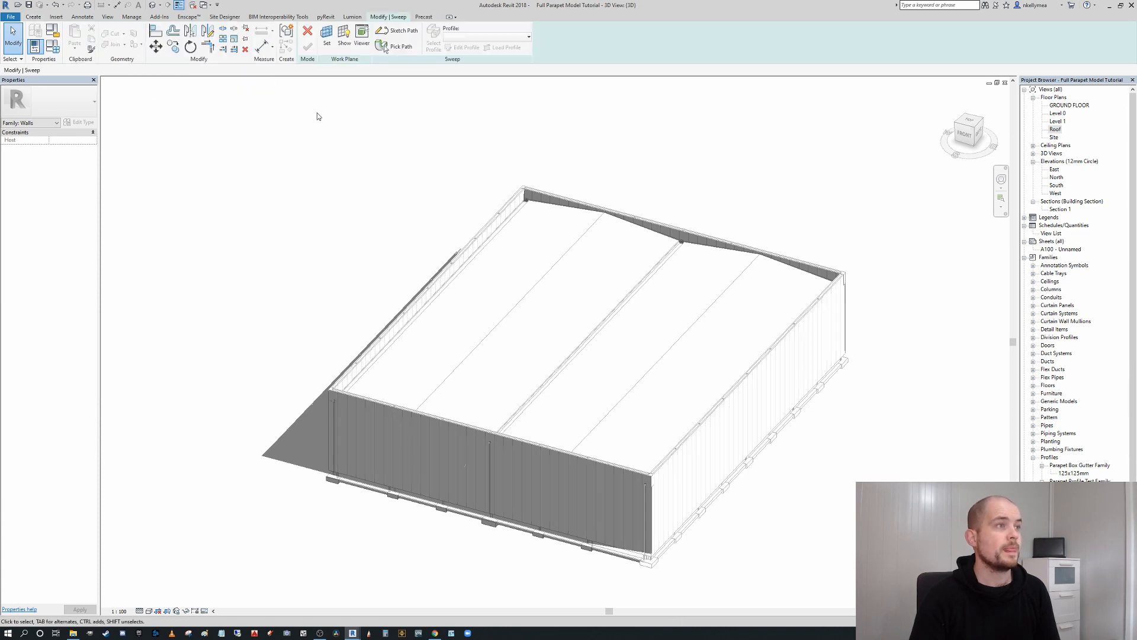
pyautogui.click(394, 46)
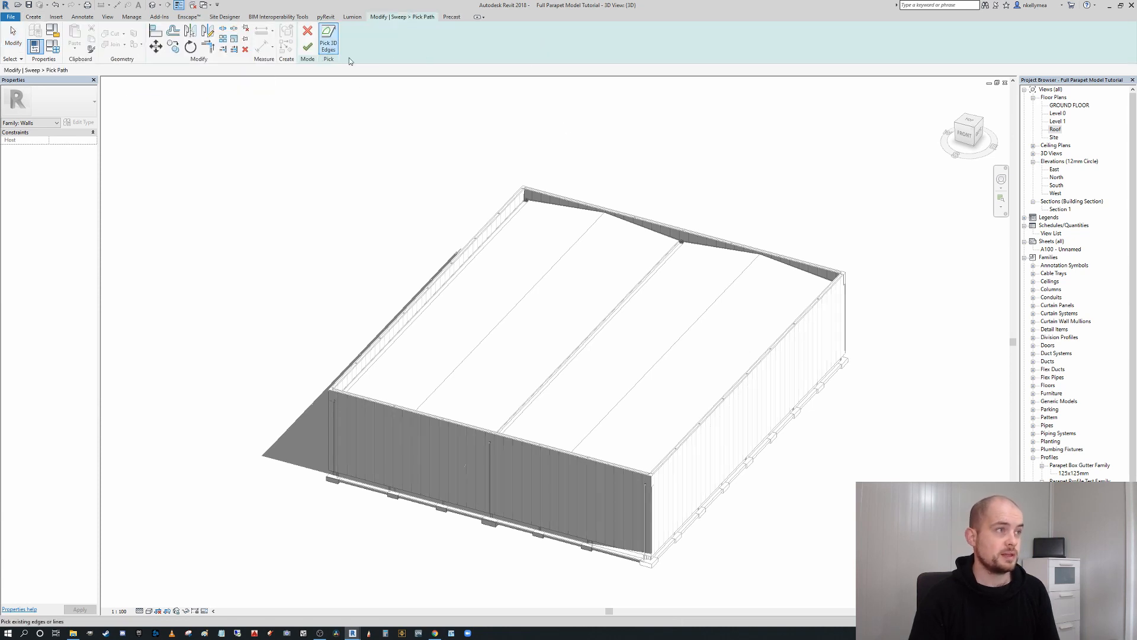
pyautogui.scroll(5, 522, 219)
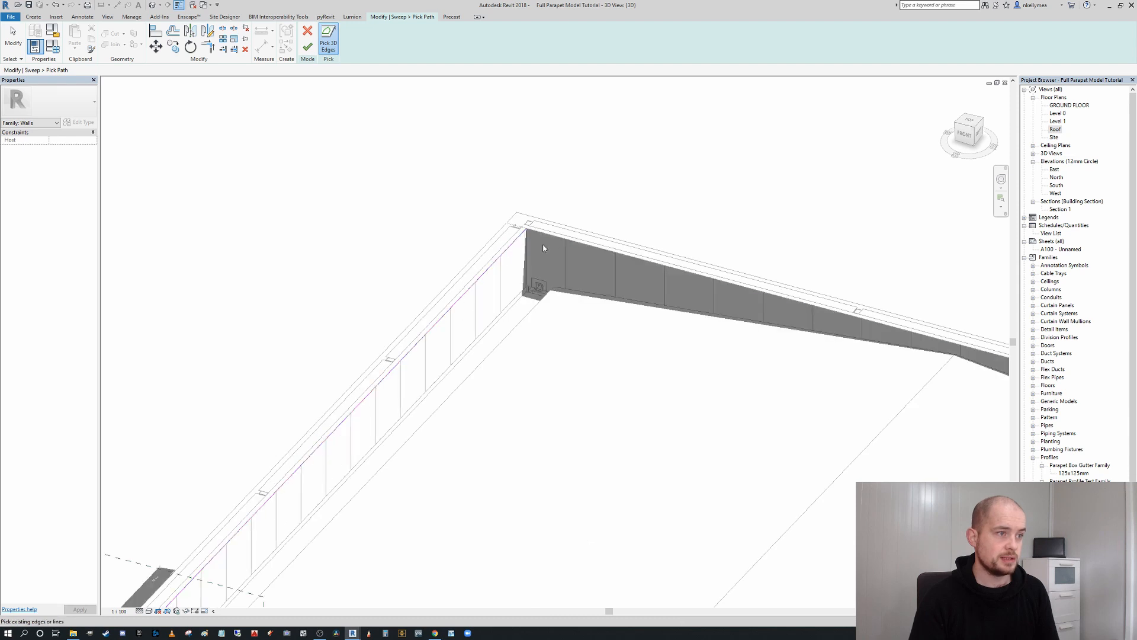
pyautogui.click(560, 240)
pyautogui.scroll(-4, 560, 239)
pyautogui.moveTo(989, 332); pyautogui.dragTo(688, 204, button='middle')
pyautogui.scroll(-4, 687, 203)
pyautogui.moveTo(916, 300); pyautogui.dragTo(701, 210, button='middle')
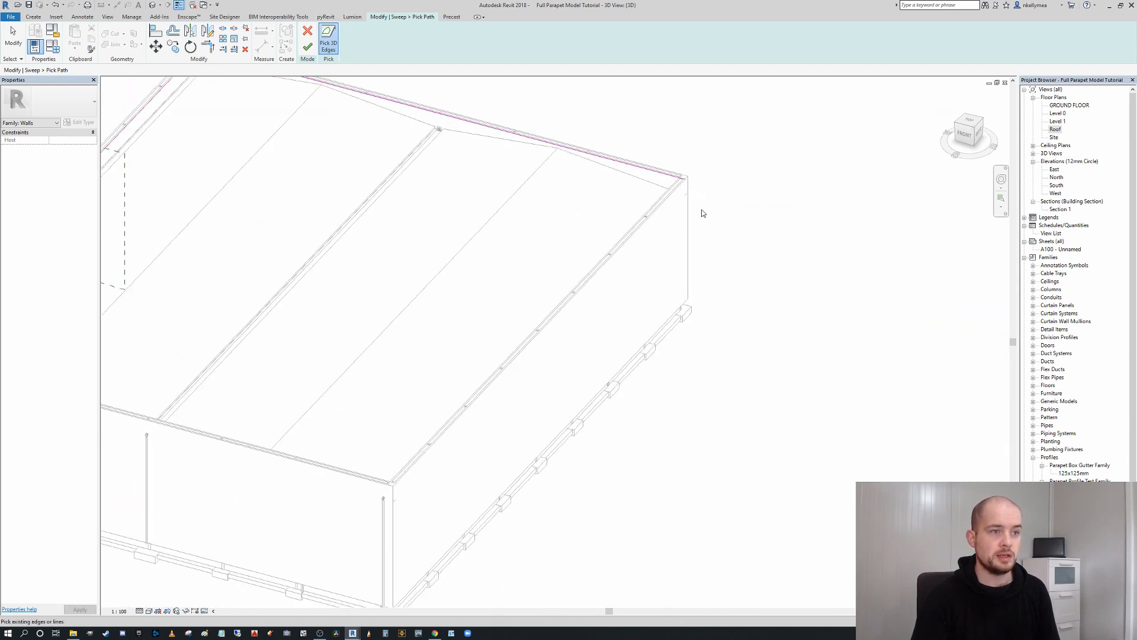
pyautogui.scroll(3, 668, 203)
pyautogui.click(638, 199)
pyautogui.scroll(-4, 586, 185)
pyautogui.moveTo(585, 196); pyautogui.dragTo(850, 190, button='middle')
pyautogui.scroll(5, 548, 397)
pyautogui.click(527, 357)
pyautogui.scroll(-3, 527, 357)
pyautogui.moveTo(527, 329); pyautogui.dragTo(598, 391, button='middle')
pyautogui.scroll(-3, 598, 391)
pyautogui.moveTo(495, 300); pyautogui.dragTo(498, 329, button='middle')
# Trim the picked path lines to meet at the parapet corners and finish the sweep path
pyautogui.press('Escape')
pyautogui.press('t')
pyautogui.press('r')
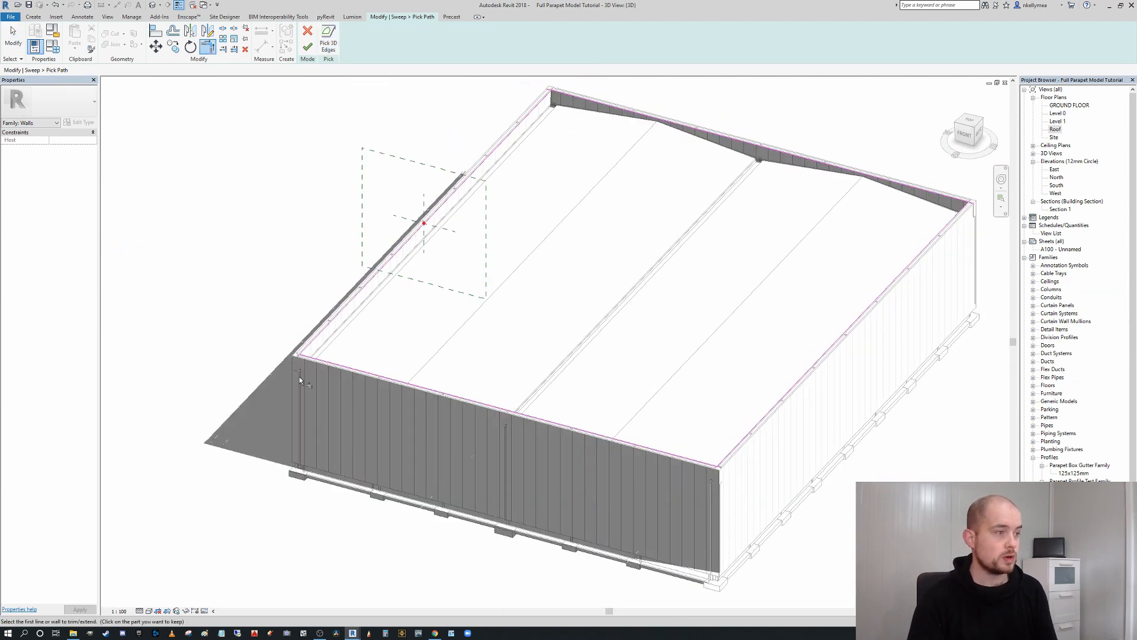
pyautogui.click(512, 131)
pyautogui.click(797, 154)
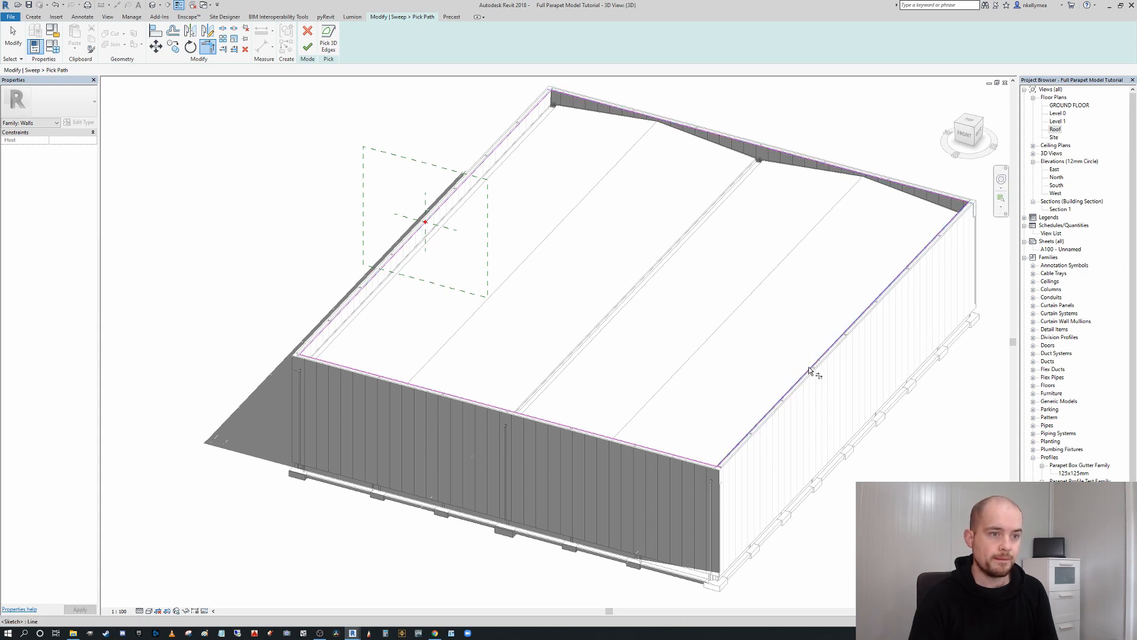
pyautogui.scroll(-2, 610, 362)
pyautogui.moveTo(581, 333); pyautogui.dragTo(574, 393, button='middle')
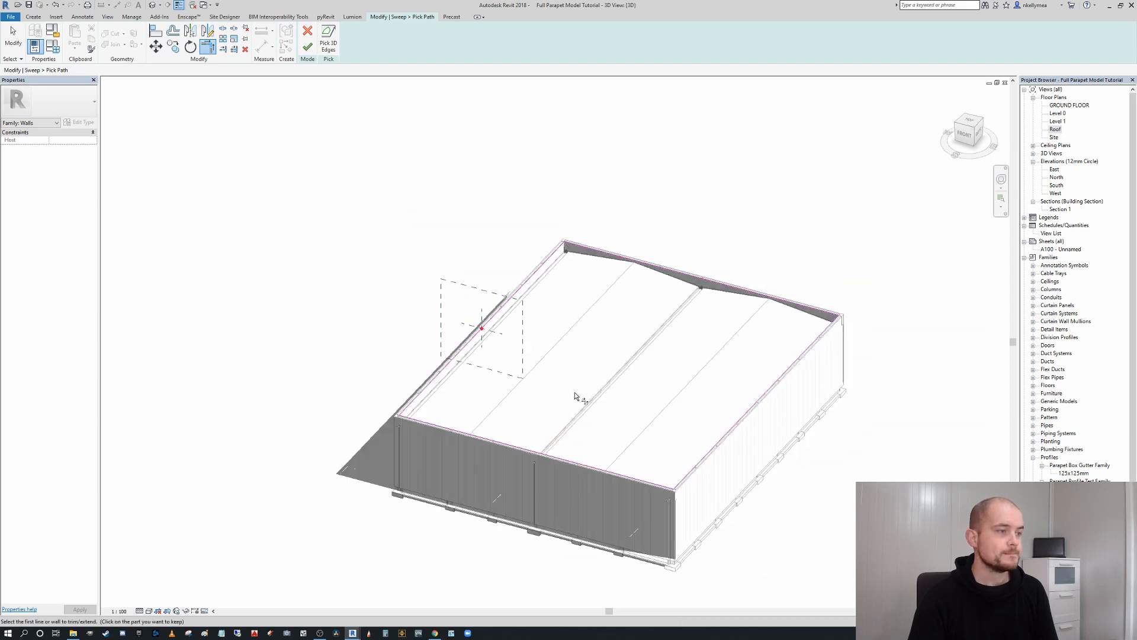
pyautogui.scroll(-2, 574, 396)
pyautogui.click(307, 49)
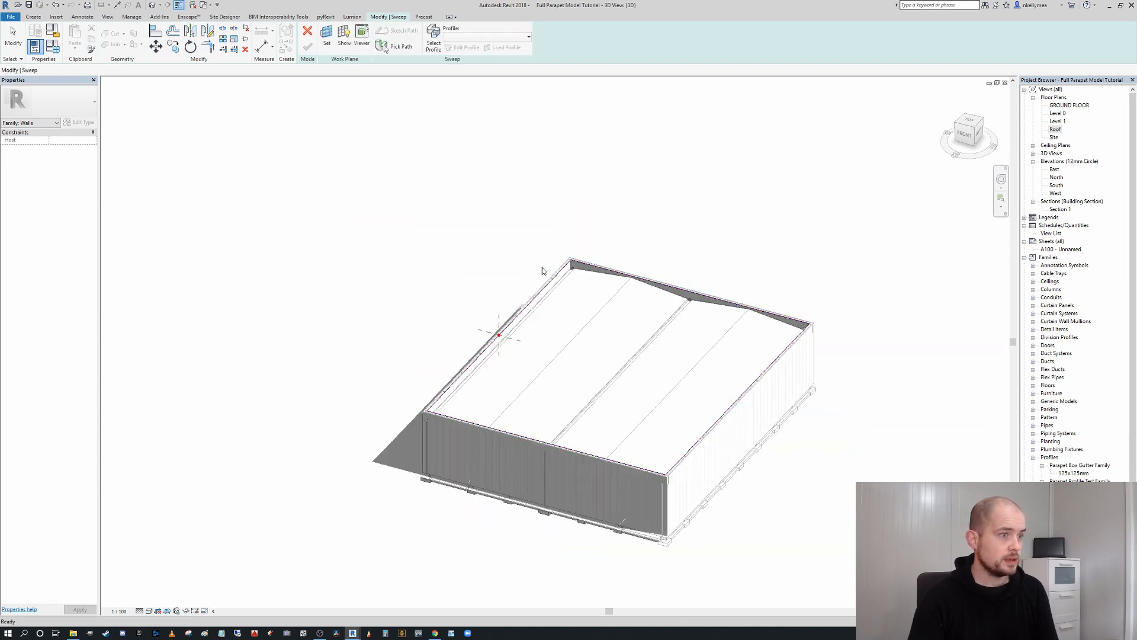
# Sketch a rectangular sweep profile across the parapet's top from the path point, about 405 mm wide and 100 mm high
pyautogui.scroll(3, 506, 326)
pyautogui.keyDown('shift'); pyautogui.moveTo(503, 332); pyautogui.dragTo(436, 361, button='middle'); pyautogui.keyUp('shift')
pyautogui.scroll(-2, 437, 356)
pyautogui.moveTo(439, 334)
pyautogui.mouseDown(button='middle')
pyautogui.moveTo(479, 168)
pyautogui.moveTo(476, 182)
pyautogui.mouseUp(button='middle')
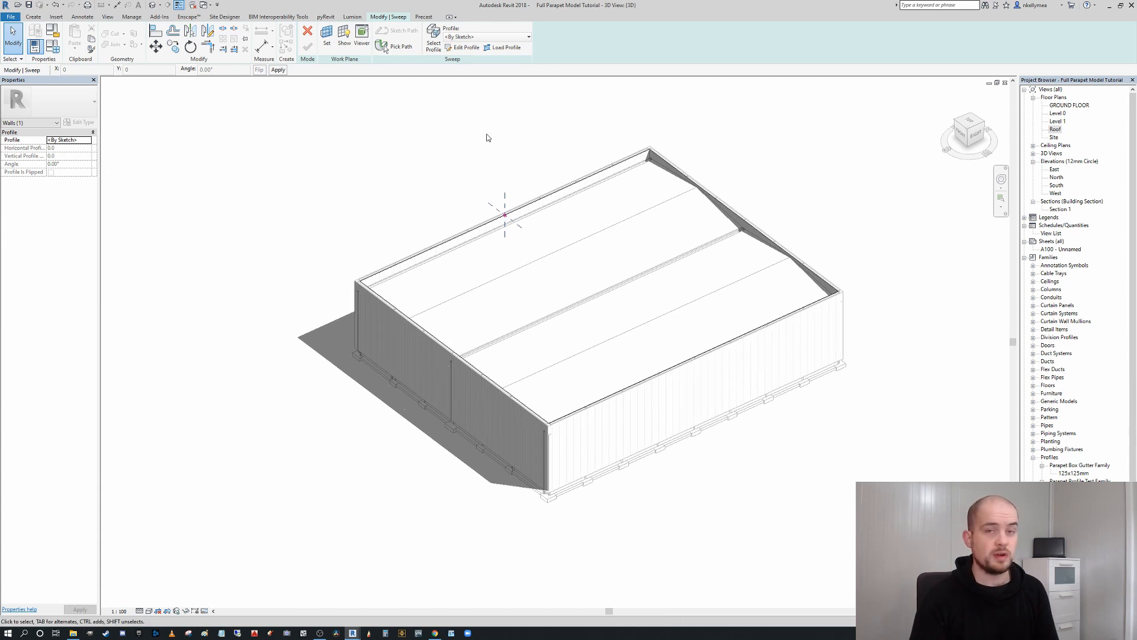
pyautogui.keyDown('shift'); pyautogui.moveTo(489, 138); pyautogui.dragTo(562, 134, button='middle'); pyautogui.keyUp('shift')
pyautogui.scroll(5, 524, 232)
pyautogui.keyDown('shift'); pyautogui.moveTo(591, 238); pyautogui.dragTo(638, 228, button='middle'); pyautogui.keyUp('shift')
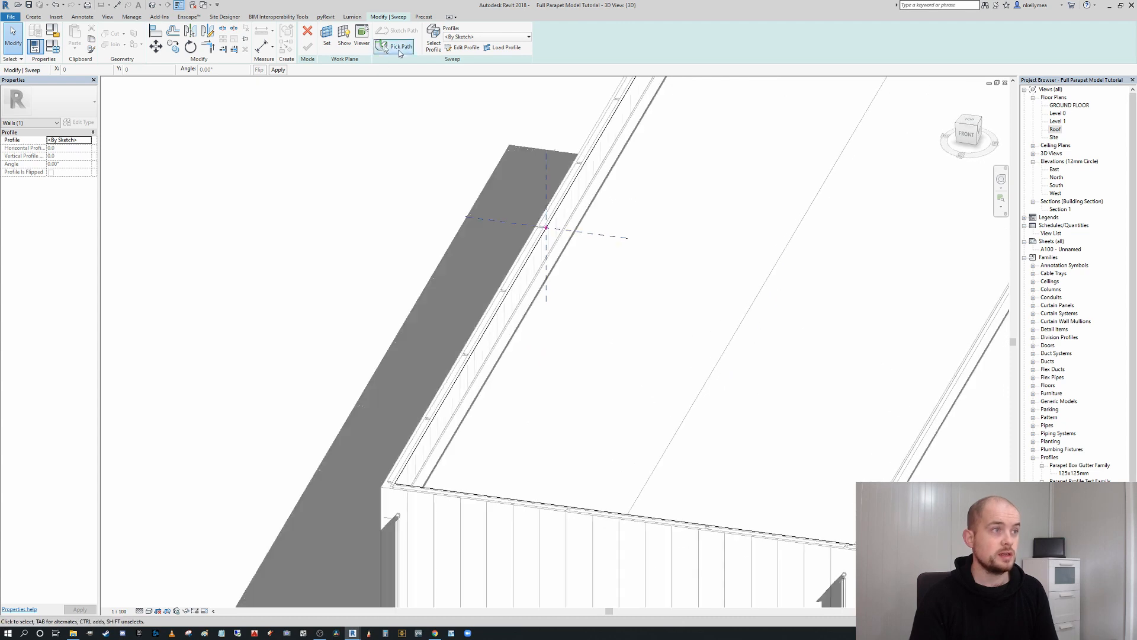
pyautogui.click(465, 48)
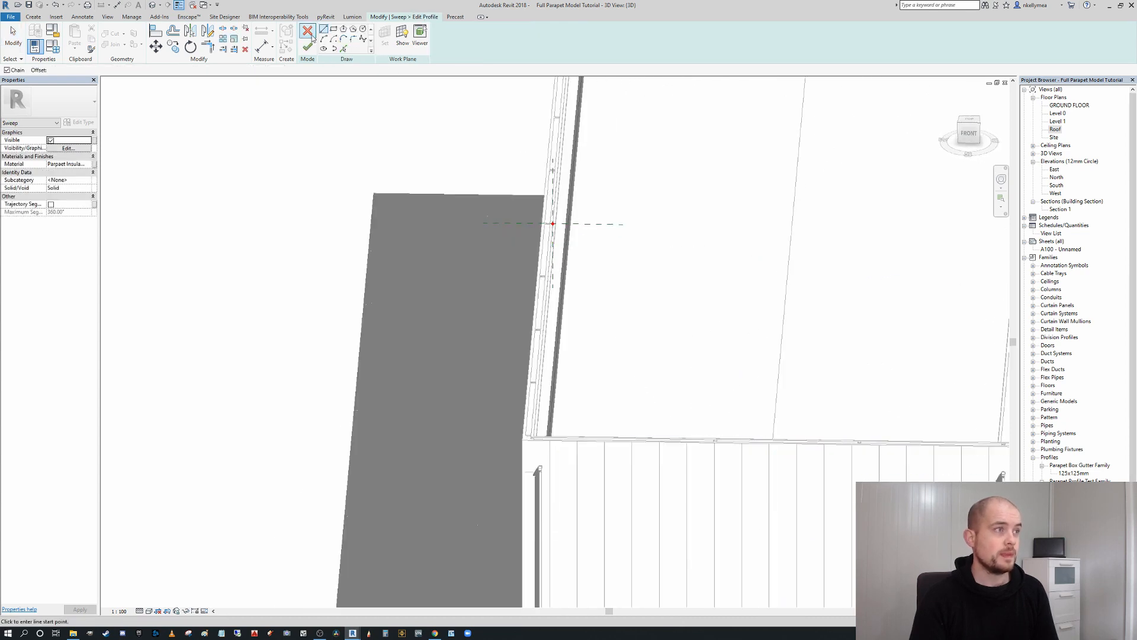
pyautogui.click(333, 30)
pyautogui.scroll(7, 552, 213)
pyautogui.moveTo(572, 239)
pyautogui.keyDown('shift'); pyautogui.mouseDown(button='middle')
pyautogui.moveTo(601, 224)
pyautogui.moveTo(579, 198)
pyautogui.moveTo(563, 264)
pyautogui.moveTo(543, 259)
pyautogui.mouseUp(button='middle'); pyautogui.keyUp('shift')
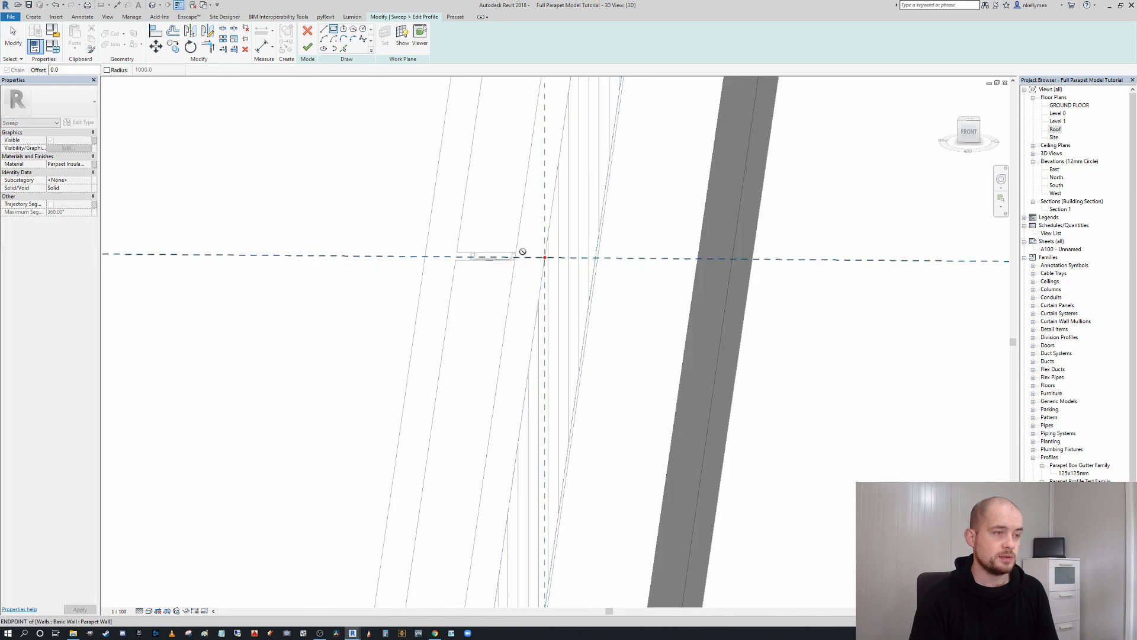
pyautogui.click(544, 257)
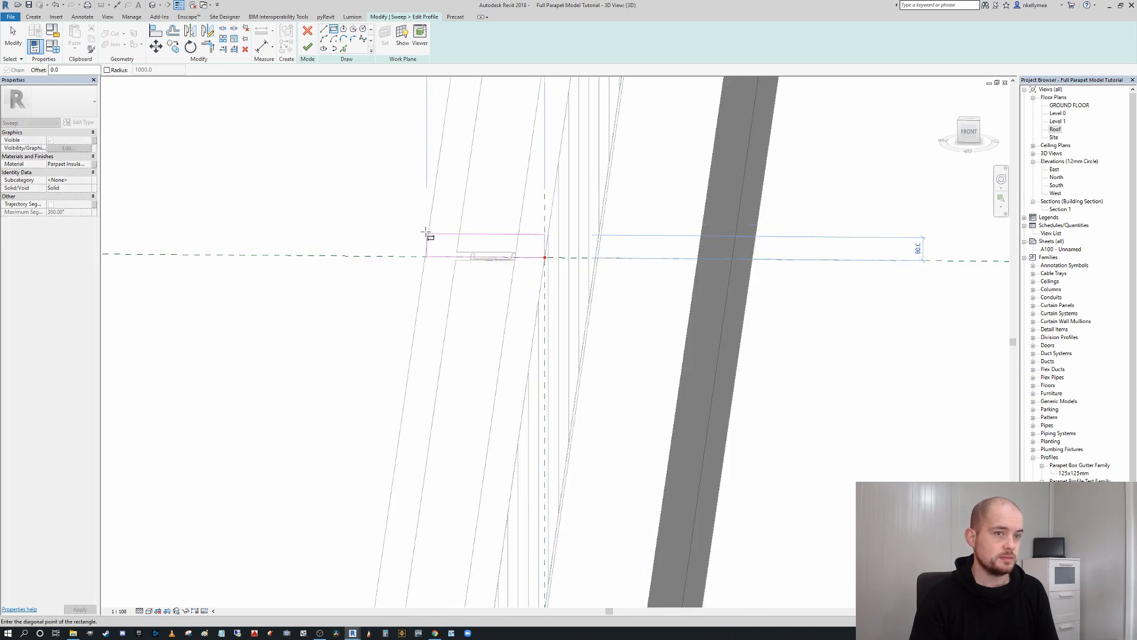
pyautogui.click(426, 234)
pyautogui.press('Escape')
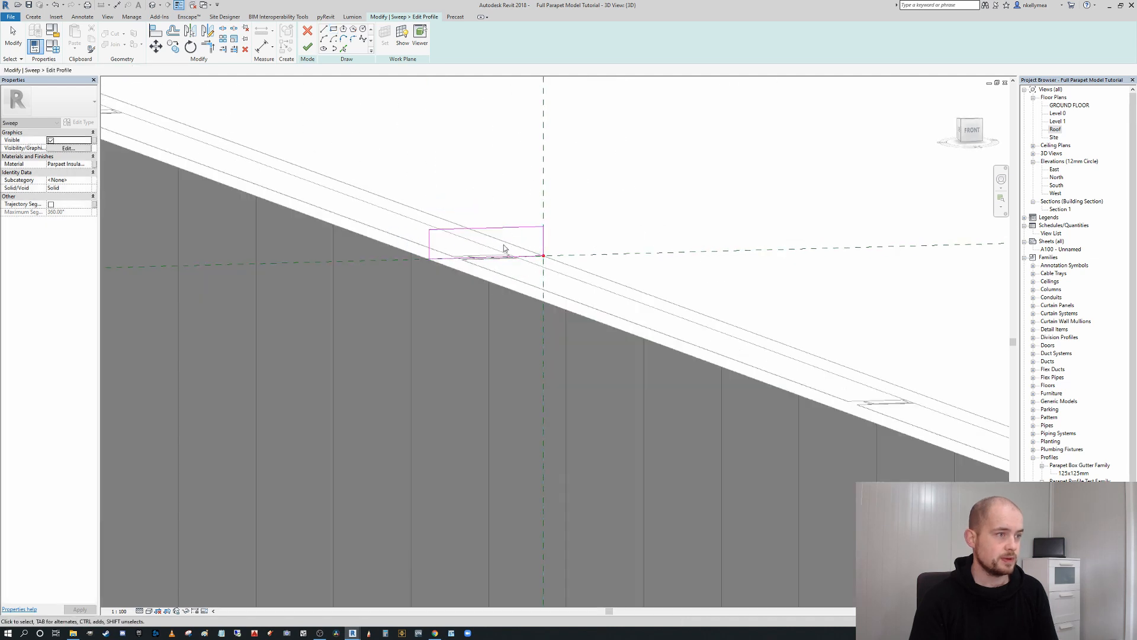
# Align and lock the profile's outer vertical edge to the parapet wall's outer face, and check its alignment constraint
pyautogui.keyDown('shift'); pyautogui.moveTo(504, 248); pyautogui.dragTo(460, 228, button='middle'); pyautogui.keyUp('shift')
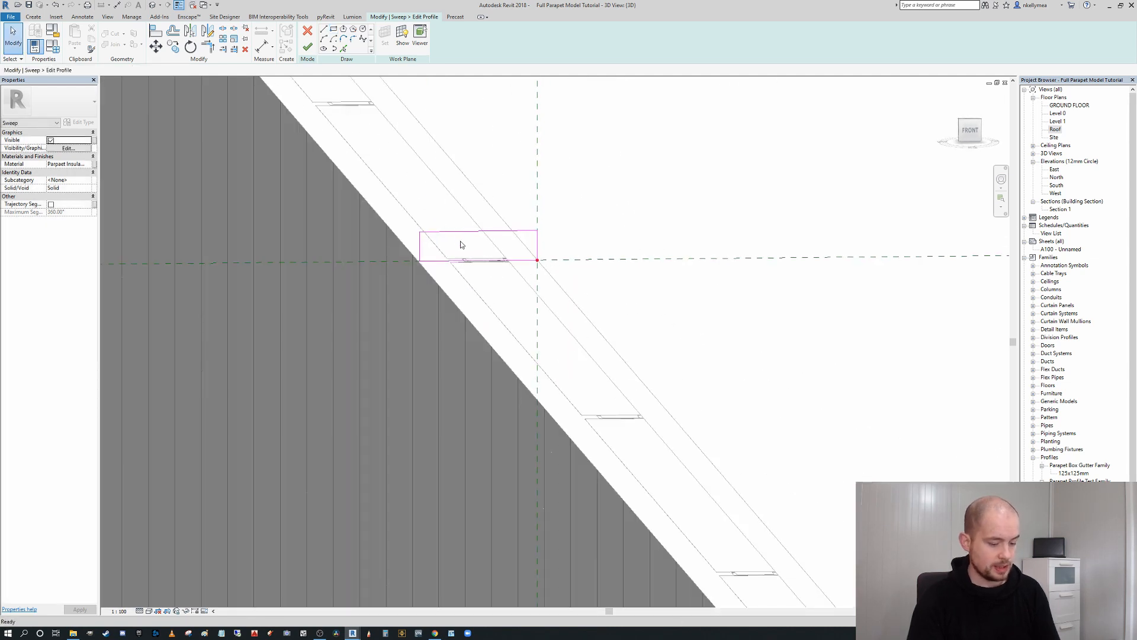
pyautogui.press('a')
pyautogui.press('l')
pyautogui.scroll(2, 421, 249)
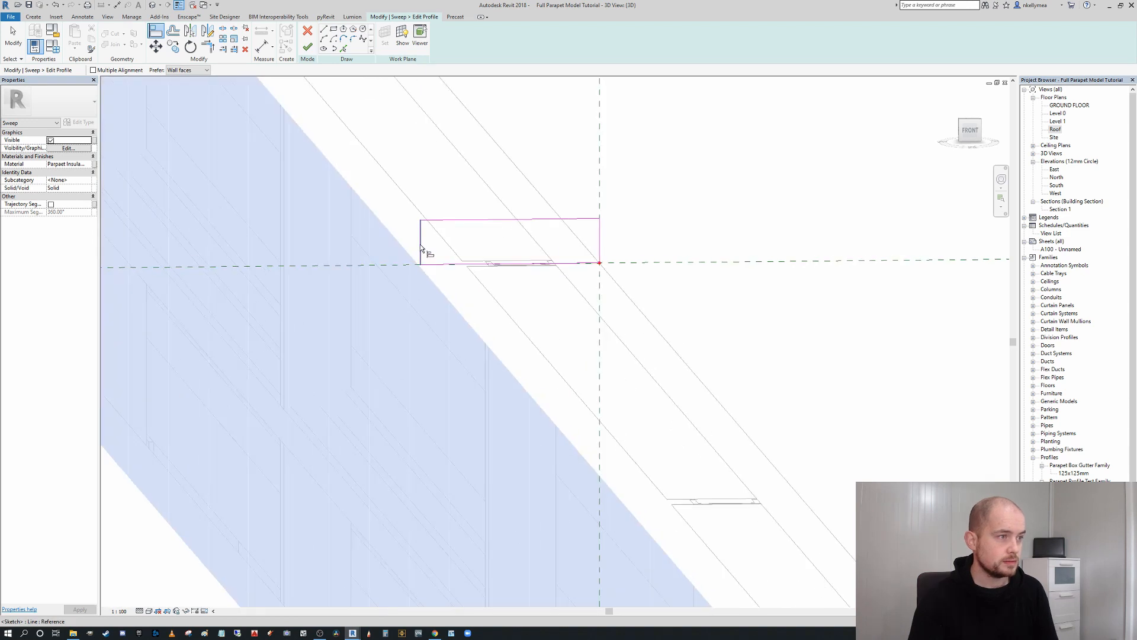
pyautogui.click(420, 244)
pyautogui.scroll(-2, 459, 255)
pyautogui.moveTo(466, 257); pyautogui.dragTo(443, 278, button='middle')
pyautogui.click(424, 444)
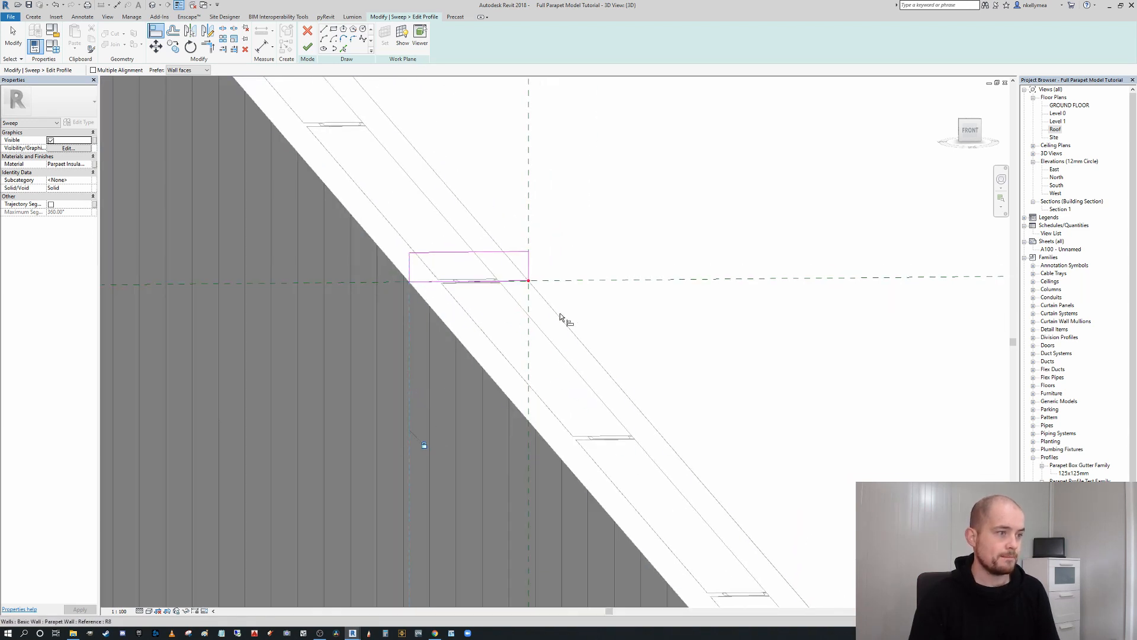
pyautogui.keyDown('shift'); pyautogui.moveTo(559, 318); pyautogui.dragTo(525, 275, button='middle'); pyautogui.keyUp('shift')
pyautogui.press('Escape')
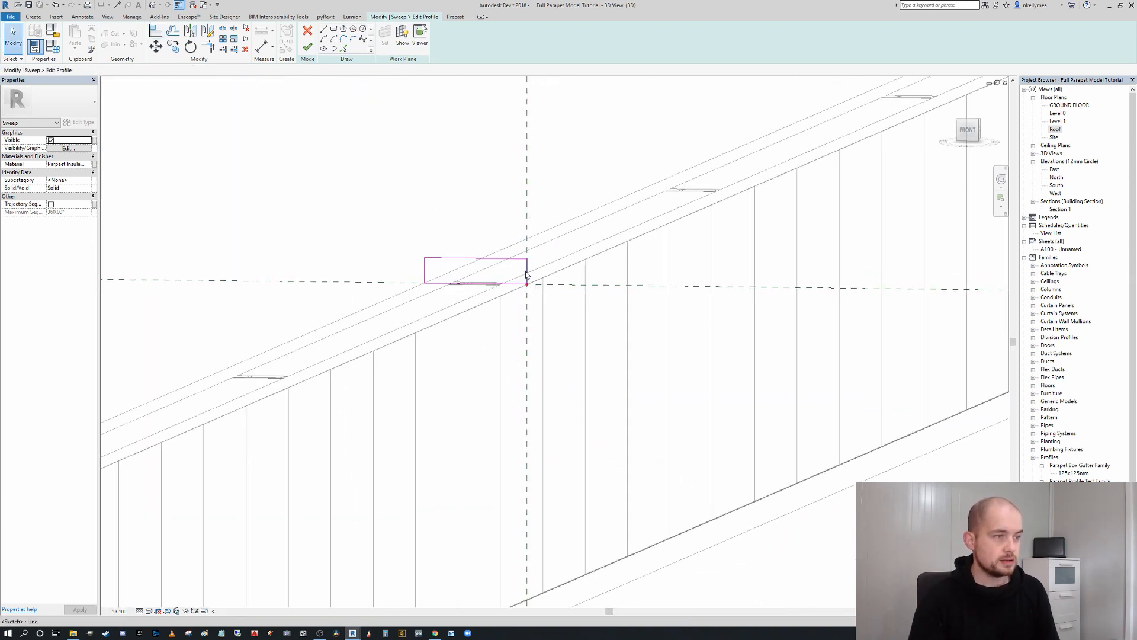
pyautogui.click(425, 273)
pyautogui.keyDown('shift'); pyautogui.moveTo(437, 442); pyautogui.dragTo(446, 448, button='middle'); pyautogui.keyUp('shift')
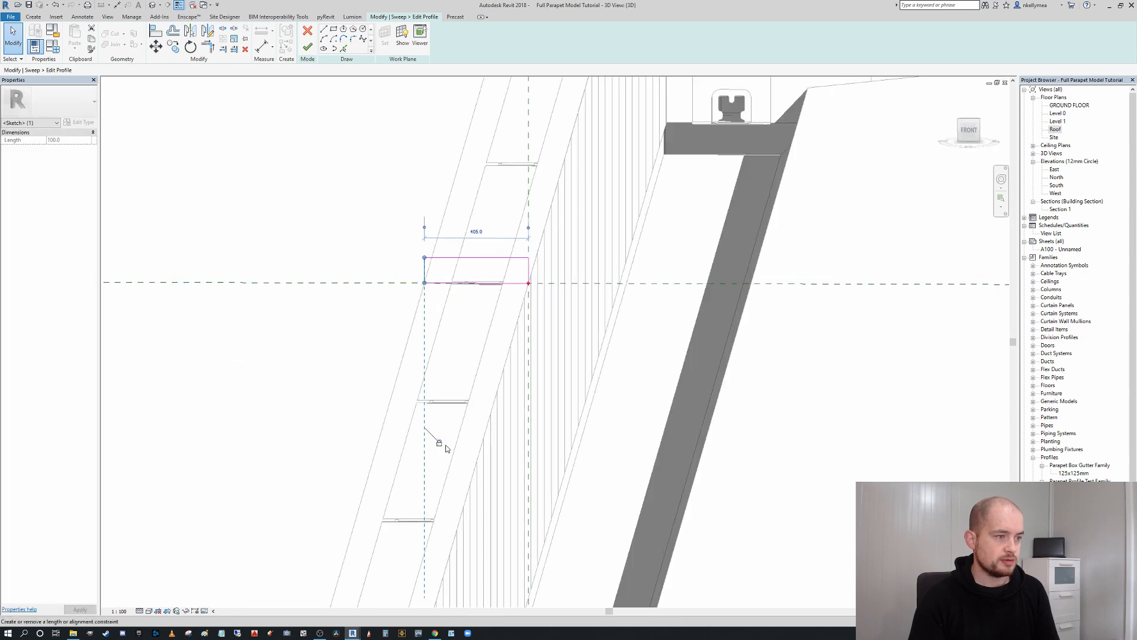
pyautogui.press('Escape')
# Lower the profile's inner upper corner slightly so the top edge slopes towards the roof
pyautogui.keyDown('shift'); pyautogui.moveTo(538, 283); pyautogui.dragTo(521, 244, button='middle'); pyautogui.keyUp('shift')
pyautogui.scroll(2, 517, 246)
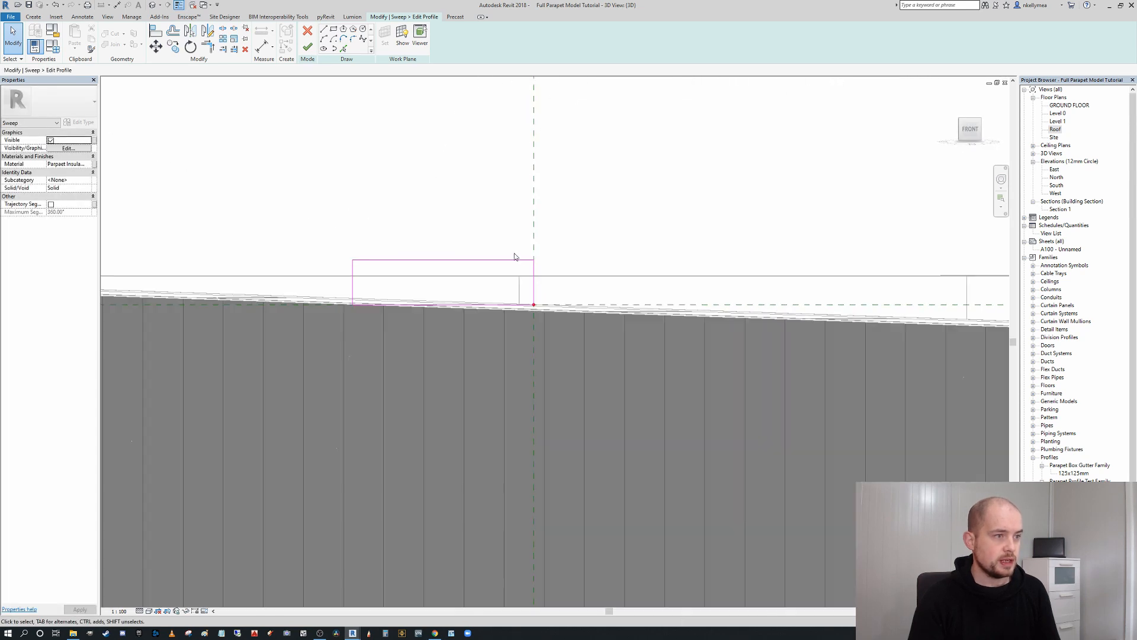
pyautogui.moveTo(546, 270); pyautogui.dragTo(522, 260)
pyautogui.keyDown('shift'); pyautogui.click(533, 239); pyautogui.keyUp('shift')
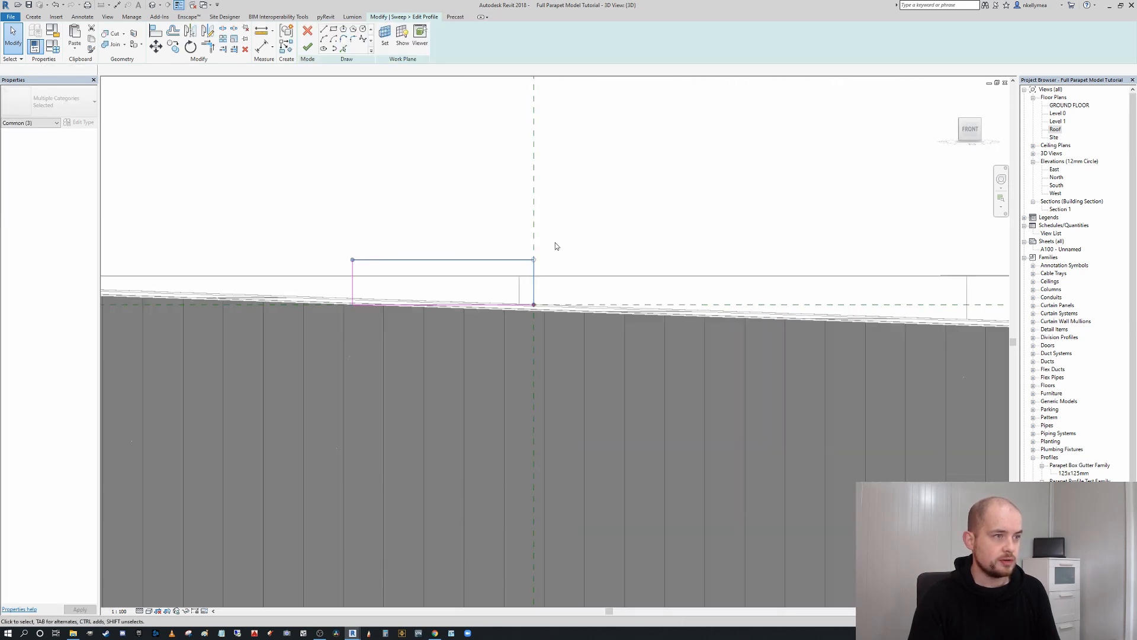
pyautogui.moveTo(554, 280); pyautogui.dragTo(506, 282, button='middle')
pyautogui.scroll(2, 505, 282)
pyautogui.moveTo(474, 247)
pyautogui.mouseDown()
pyautogui.moveTo(487, 246)
pyautogui.moveTo(469, 260)
pyautogui.mouseUp()
pyautogui.scroll(-3, 519, 234)
pyautogui.scroll(1, 523, 241)
pyautogui.keyDown('shift'); pyautogui.moveTo(473, 247); pyautogui.dragTo(497, 259, button='middle'); pyautogui.keyUp('shift')
pyautogui.scroll(-3, 514, 257)
# Move the profile's sloping top line down by 10 mm
pyautogui.click(522, 251)
pyautogui.click(456, 251)
pyautogui.scroll(2, 456, 251)
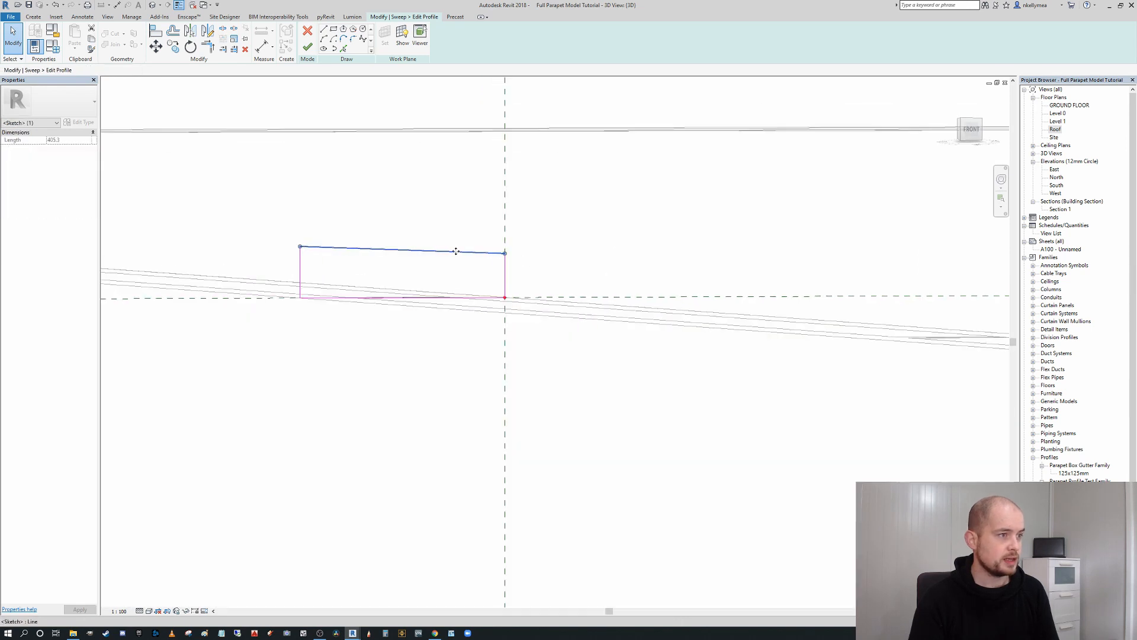
pyautogui.scroll(1, 456, 251)
pyautogui.press('m')
pyautogui.press('v')
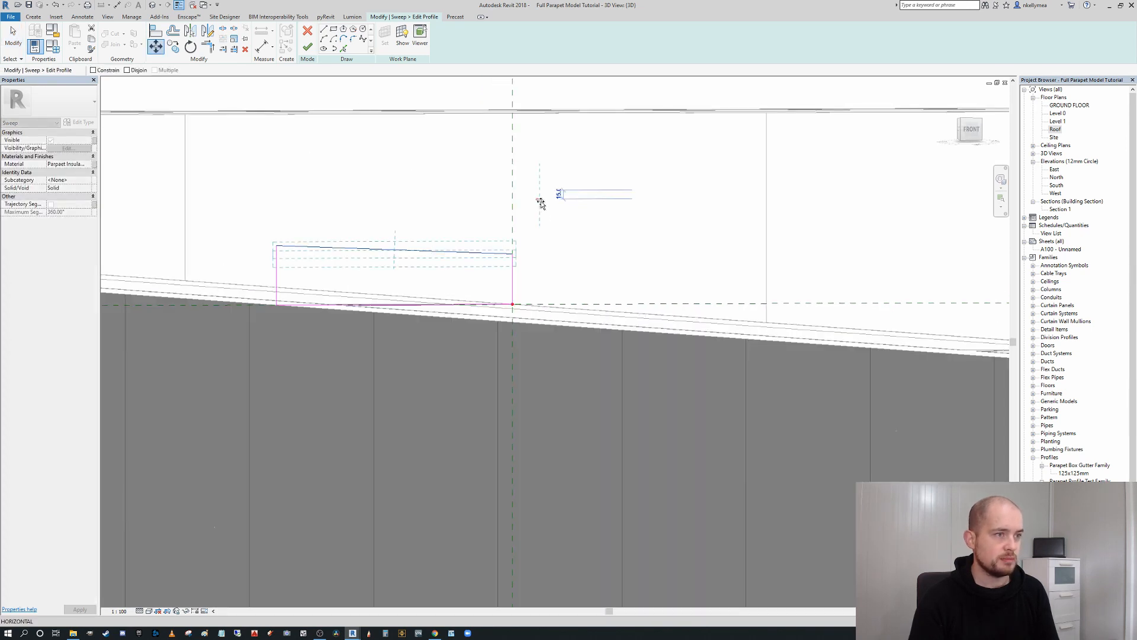
pyautogui.write('10')
pyautogui.press('Return')
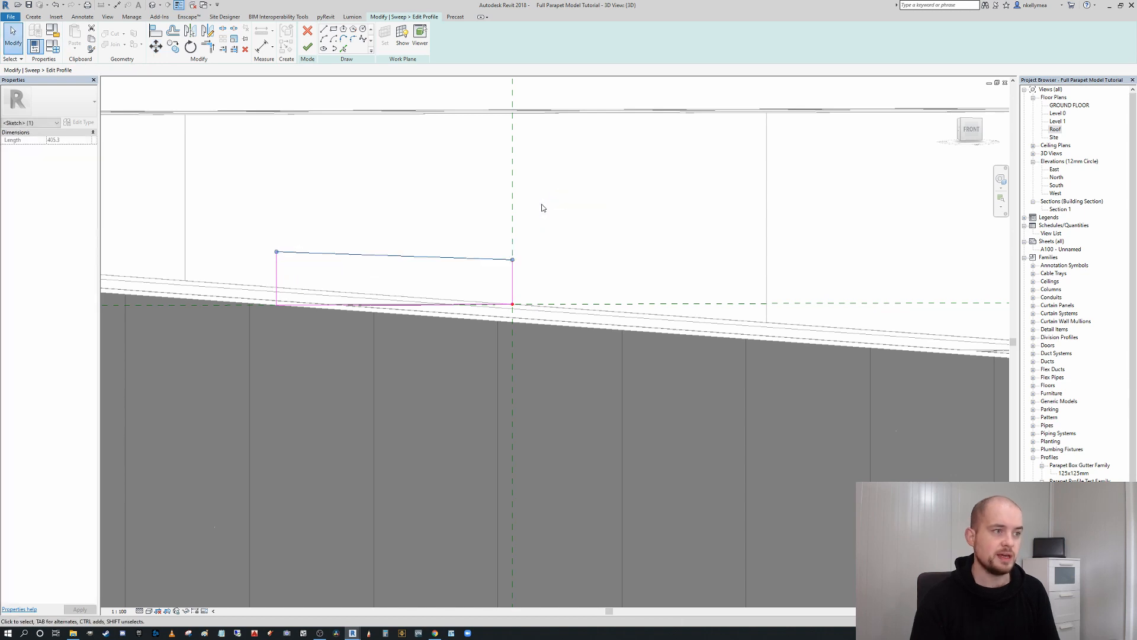
pyautogui.press('Escape')
# Examine how the sloped sweep profile sits on the parapet wall and which way it falls towards the roof
pyautogui.scroll(-3, 551, 206)
pyautogui.moveTo(607, 206)
pyautogui.keyDown('shift'); pyautogui.mouseDown(button='middle')
pyautogui.moveTo(563, 261)
pyautogui.moveTo(406, 232)
pyautogui.mouseUp(button='middle'); pyautogui.keyUp('shift')
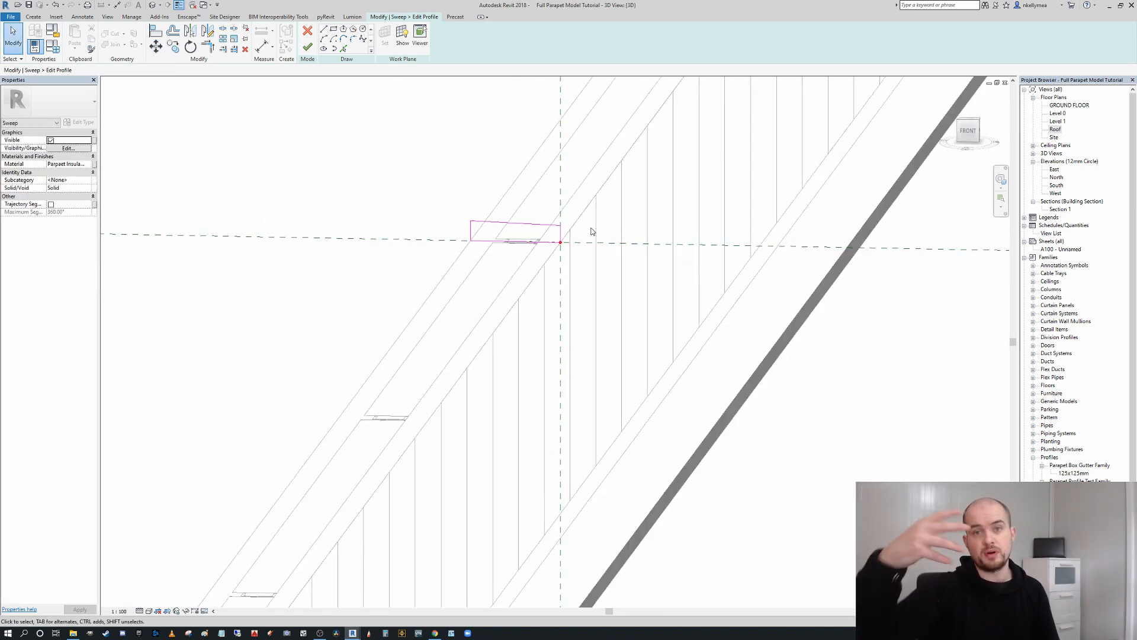
pyautogui.moveTo(592, 230)
pyautogui.keyDown('shift'); pyautogui.mouseDown(button='middle')
pyautogui.moveTo(620, 218)
pyautogui.moveTo(554, 295)
pyautogui.mouseUp(button='middle'); pyautogui.keyUp('shift')
pyautogui.scroll(1, 596, 290)
pyautogui.scroll(-4, 598, 257)
pyautogui.moveTo(598, 258); pyautogui.dragTo(559, 291, button='middle')
pyautogui.scroll(-2, 645, 286)
pyautogui.moveTo(657, 267)
pyautogui.mouseDown(button='middle')
pyautogui.moveTo(607, 302)
pyautogui.moveTo(608, 281)
pyautogui.mouseUp(button='middle')
pyautogui.scroll(2, 583, 259)
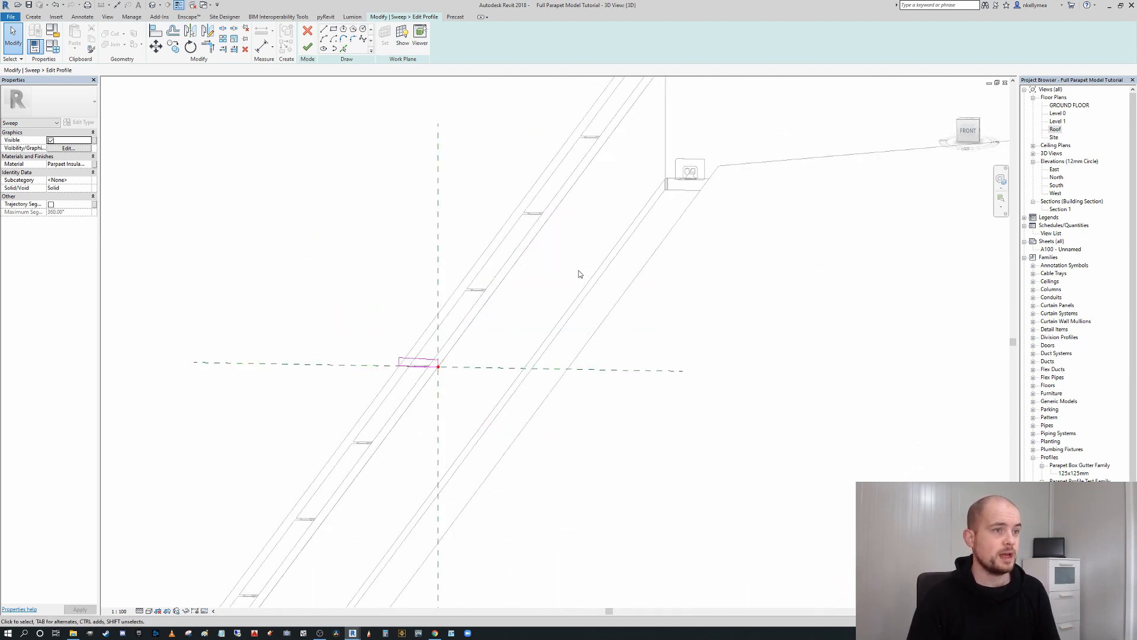
pyautogui.moveTo(505, 292); pyautogui.dragTo(559, 251, button='middle')
pyautogui.scroll(3, 516, 285)
pyautogui.moveTo(514, 298)
pyautogui.keyDown('shift'); pyautogui.mouseDown(button='middle')
pyautogui.moveTo(471, 360)
pyautogui.moveTo(477, 338)
pyautogui.mouseUp(button='middle'); pyautogui.keyUp('shift')
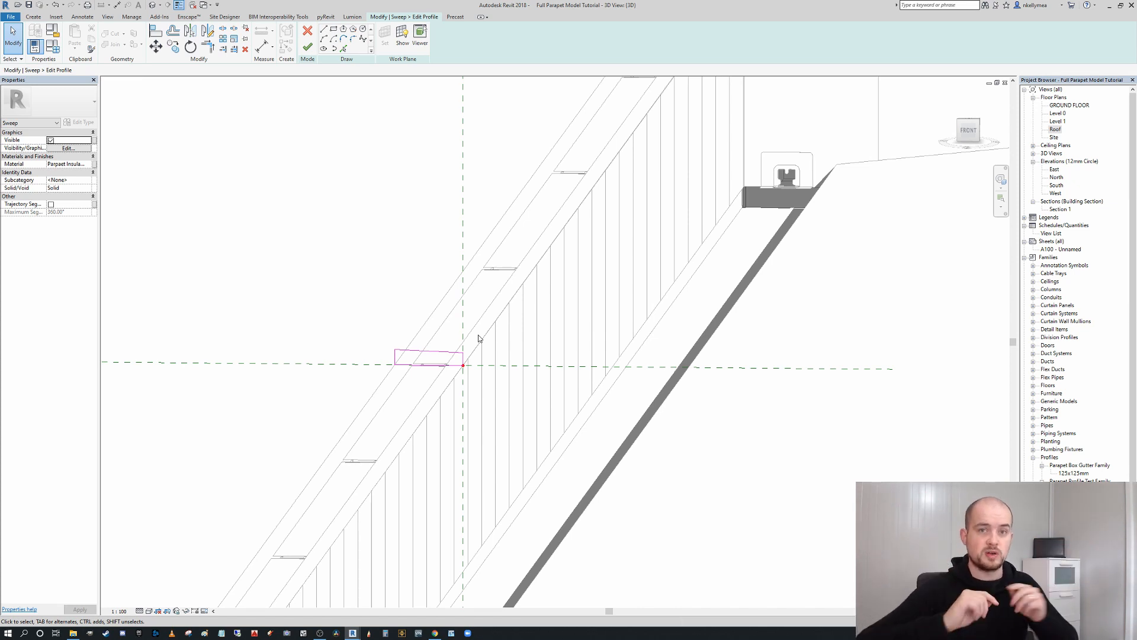
pyautogui.scroll(-2, 365, 299)
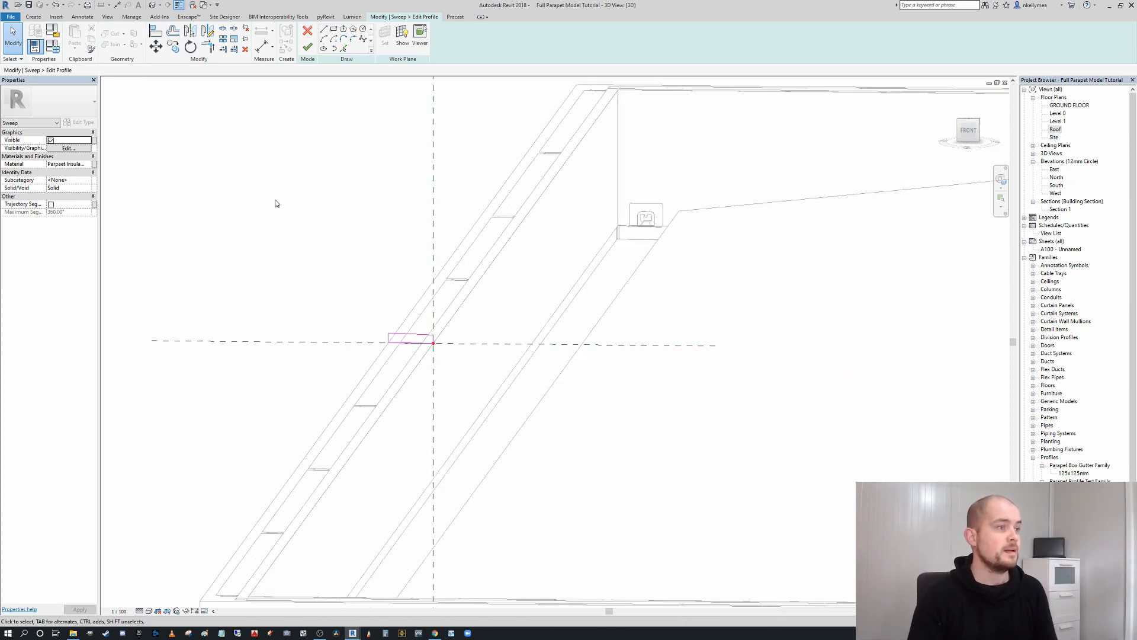
# Finish the profile sketch and complete the sweep around the parapet walls
pyautogui.click(307, 47)
pyautogui.scroll(-2, 370, 102)
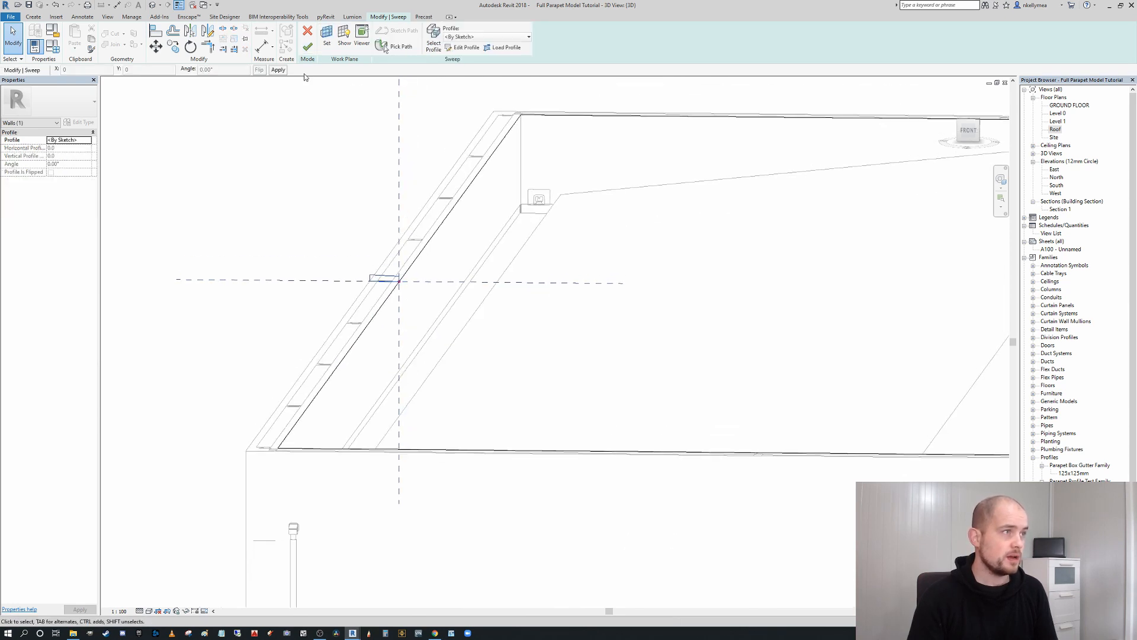
pyautogui.click(307, 47)
pyautogui.moveTo(321, 202); pyautogui.dragTo(138, 248, button='middle')
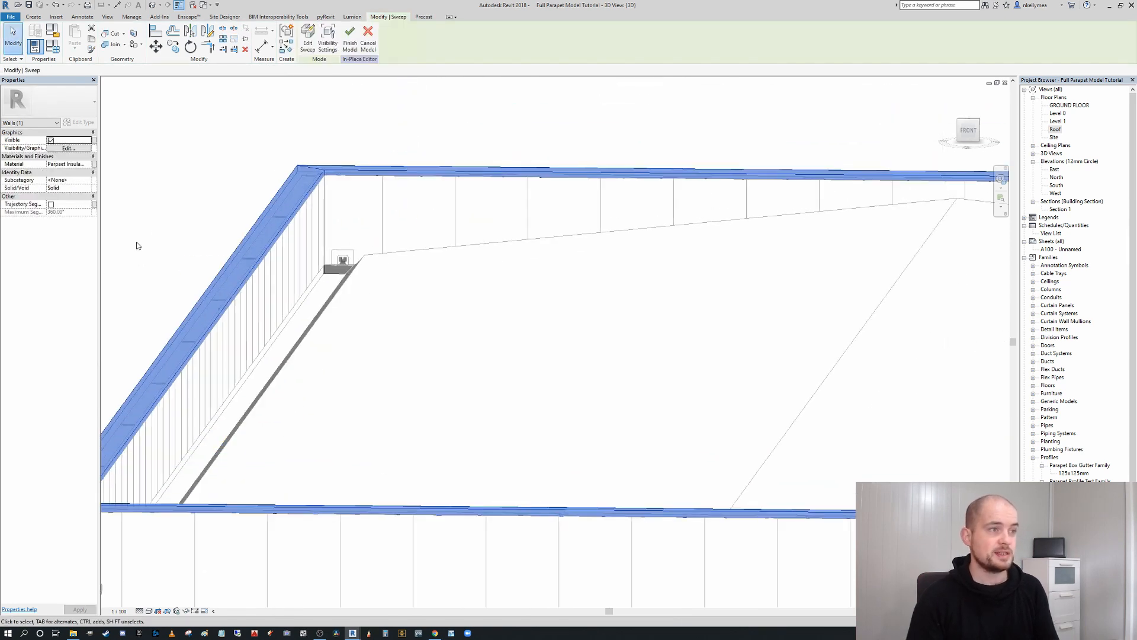
pyautogui.scroll(-2, 254, 190)
pyautogui.moveTo(254, 190); pyautogui.dragTo(87, 185, button='middle')
pyautogui.press('Escape')
# Inspect the sweep along the parapet walls and at the roof corners
pyautogui.moveTo(770, 173); pyautogui.dragTo(331, 168, button='middle')
pyautogui.moveTo(832, 183); pyautogui.dragTo(528, 173, button='middle')
pyautogui.scroll(1, 707, 211)
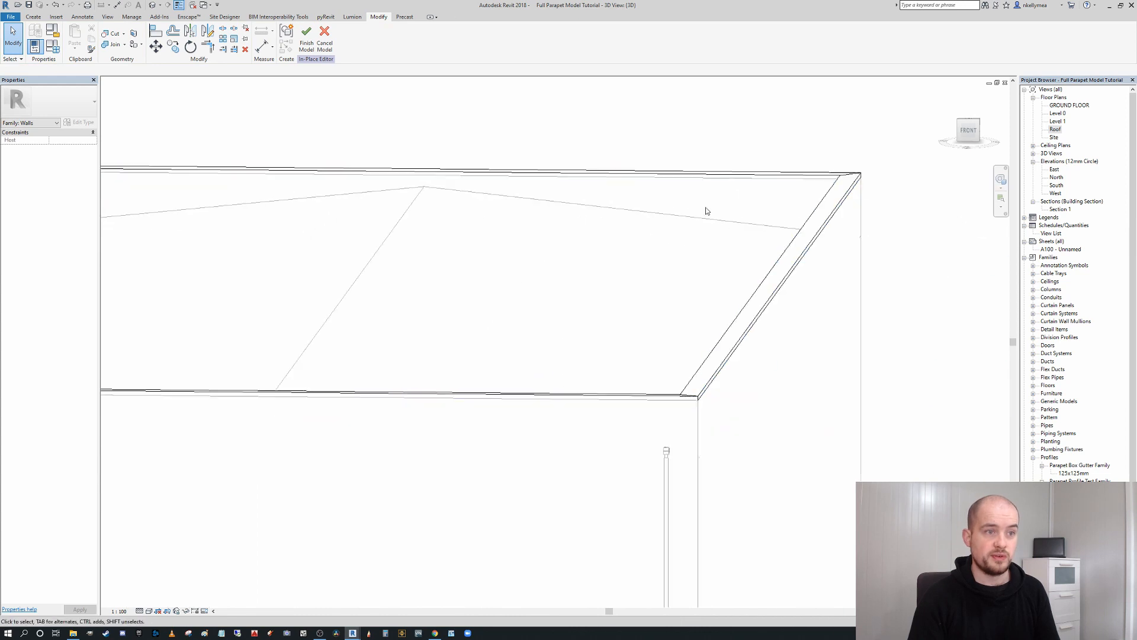
pyautogui.scroll(2, 744, 366)
pyautogui.scroll(2, 613, 403)
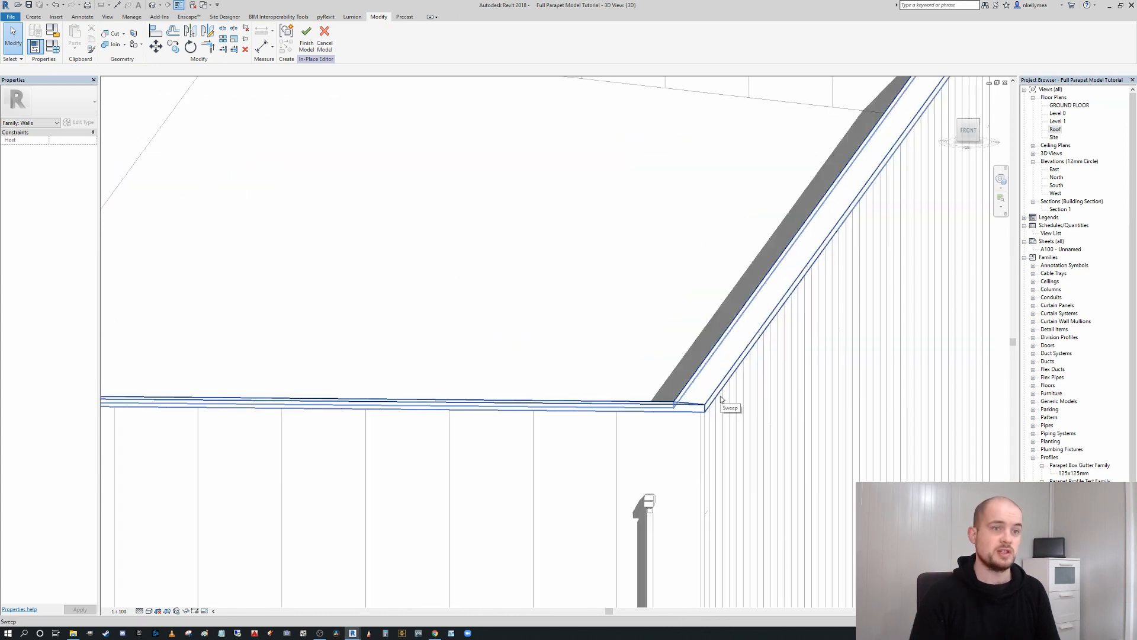
pyautogui.scroll(-6, 690, 362)
pyautogui.moveTo(585, 332); pyautogui.dragTo(832, 338, button='middle')
pyautogui.moveTo(373, 281); pyautogui.dragTo(624, 297, button='middle')
pyautogui.scroll(3, 486, 331)
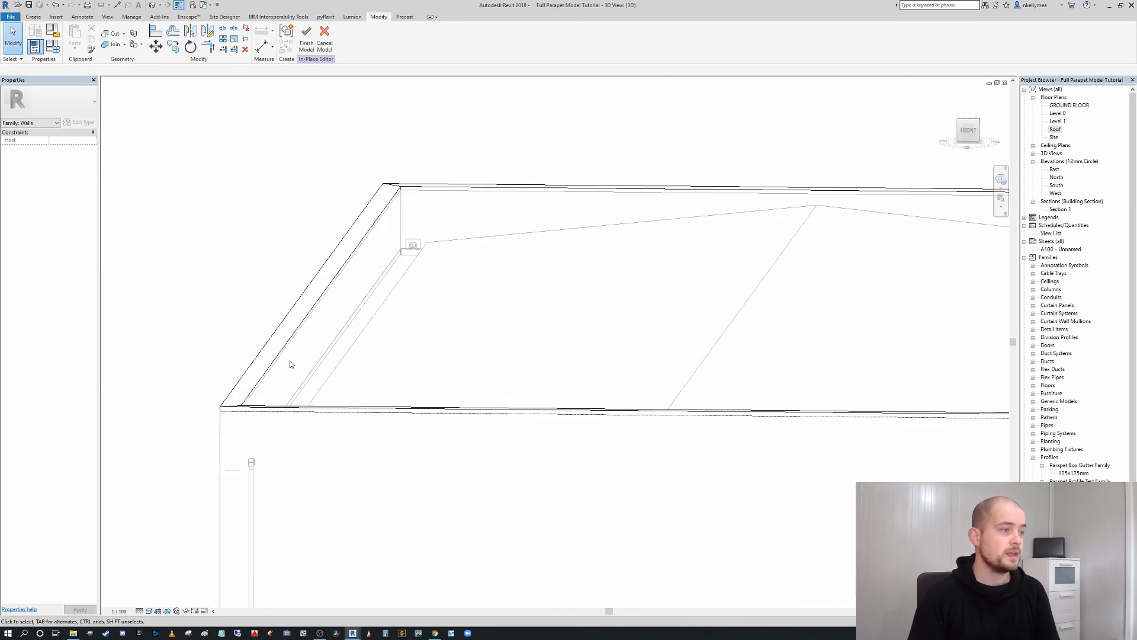
# Check the sweep's parapet insulation material, accept it and finish the in-place model
pyautogui.click(272, 363)
pyautogui.scroll(1, 214, 364)
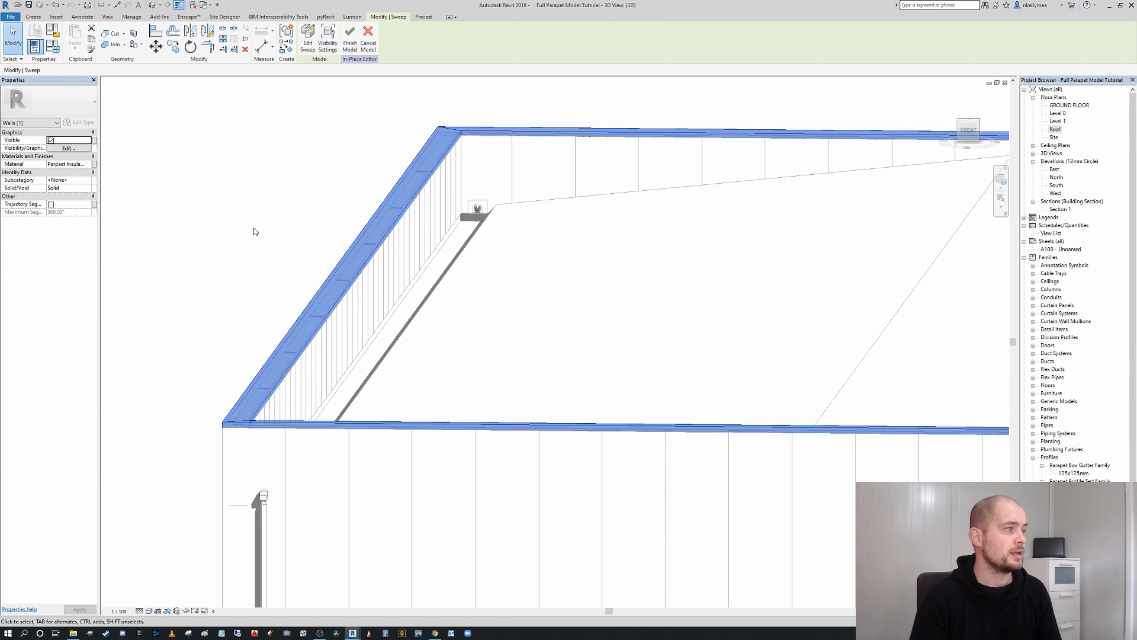
pyautogui.click(93, 164)
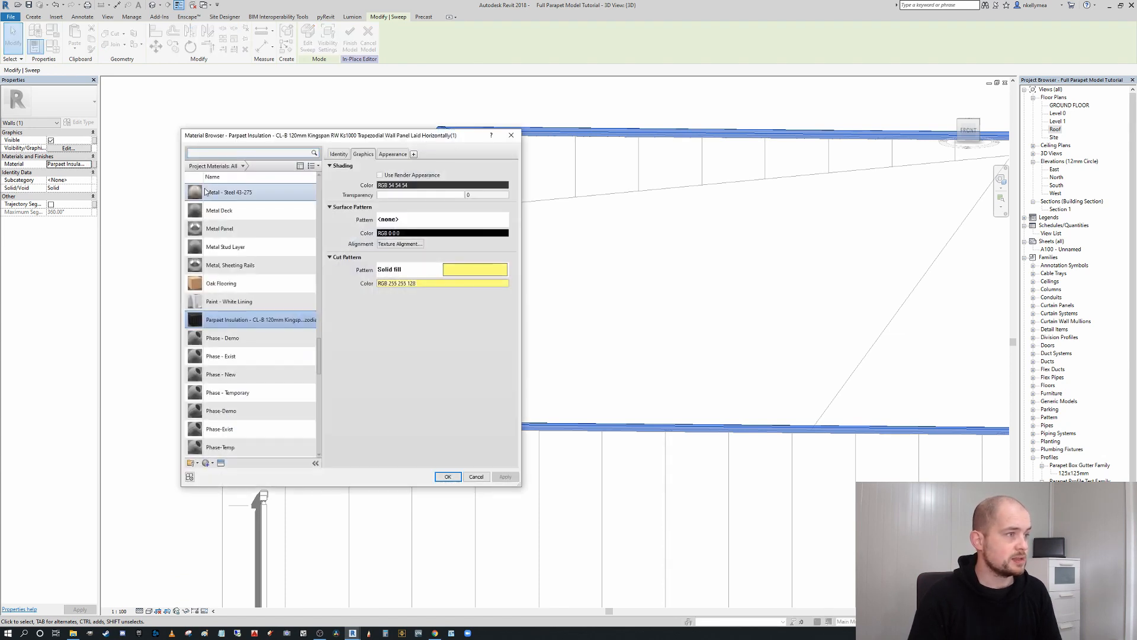
pyautogui.click(450, 479)
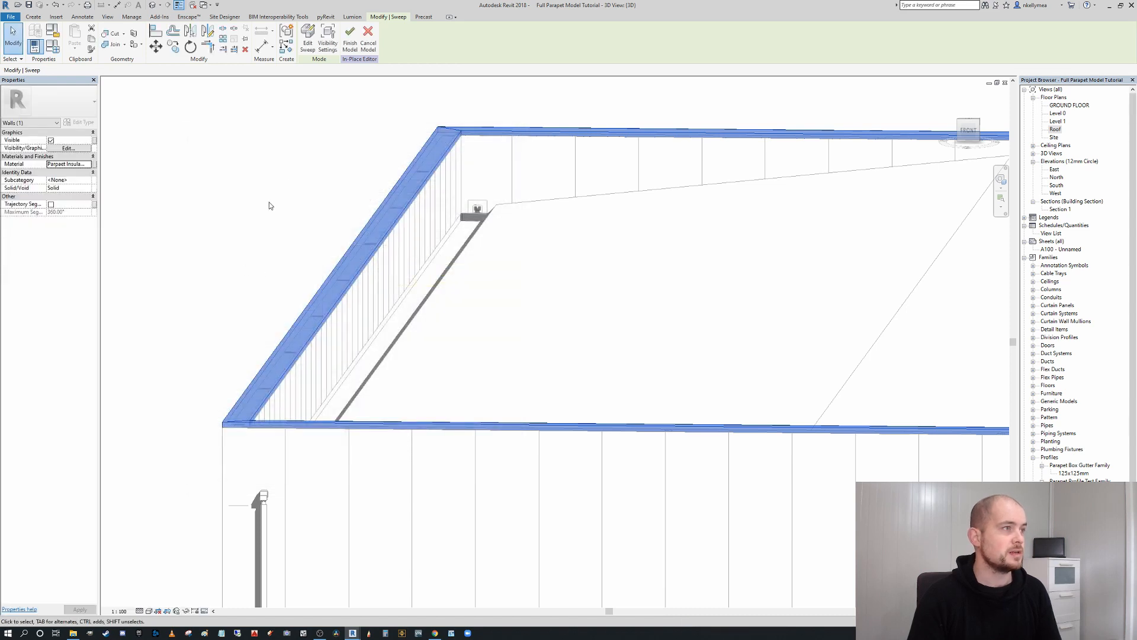
pyautogui.click(355, 52)
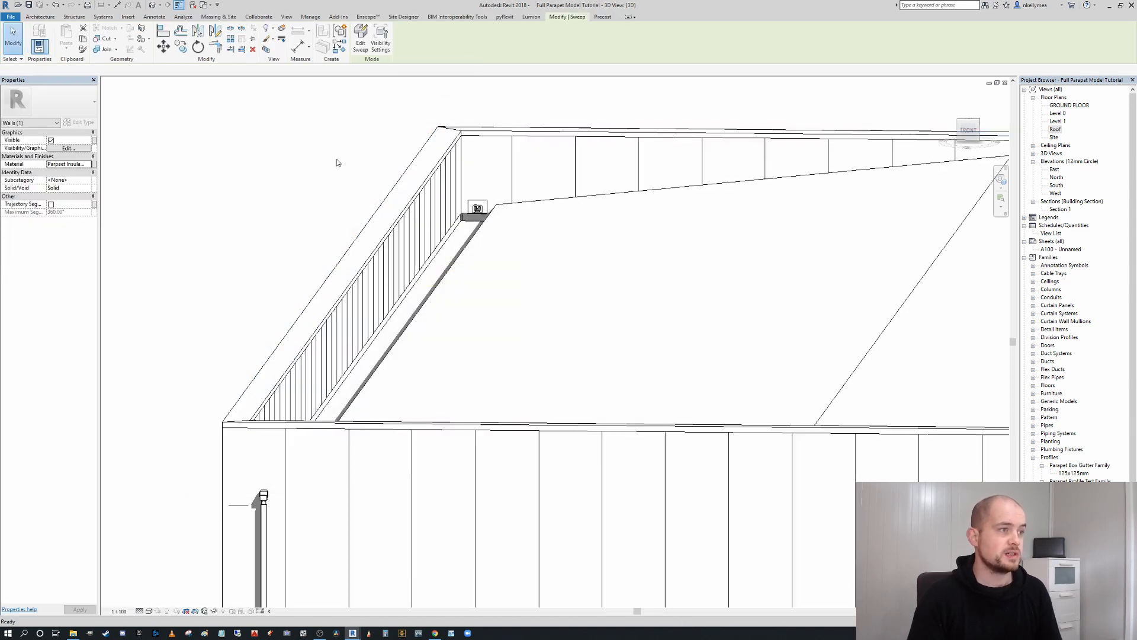
# Turn on the section box for the whole building in the 3D view and select it
pyautogui.moveTo(312, 183); pyautogui.dragTo(275, 260, button='middle')
pyautogui.scroll(-3, 382, 257)
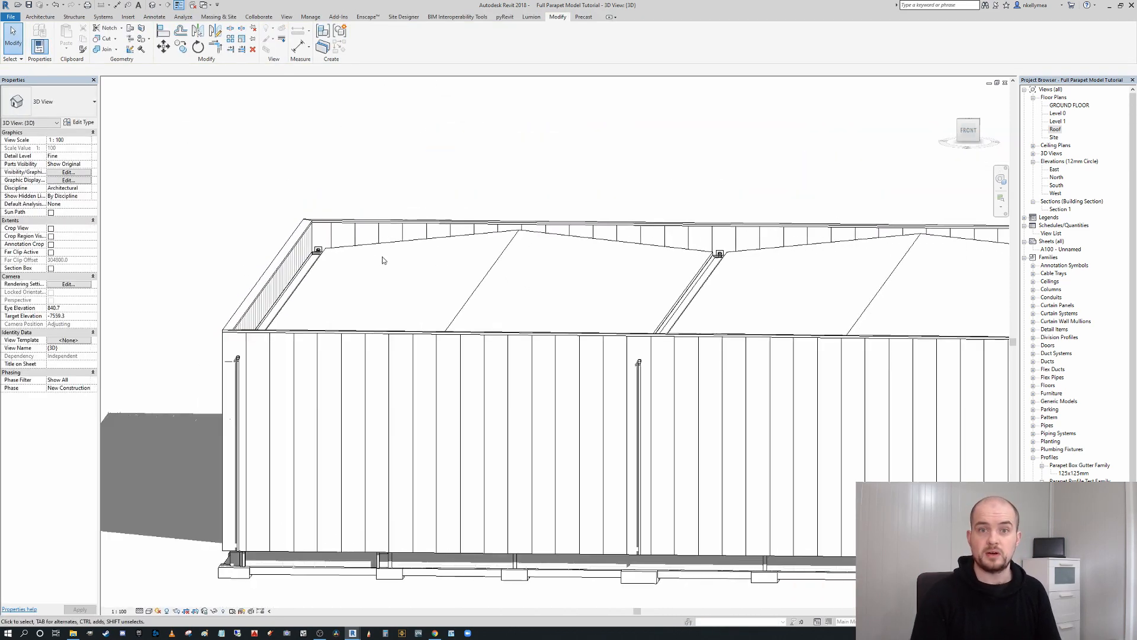
pyautogui.scroll(-2, 514, 290)
pyautogui.keyDown('shift'); pyautogui.moveTo(561, 288); pyautogui.dragTo(509, 302, button='middle'); pyautogui.keyUp('shift')
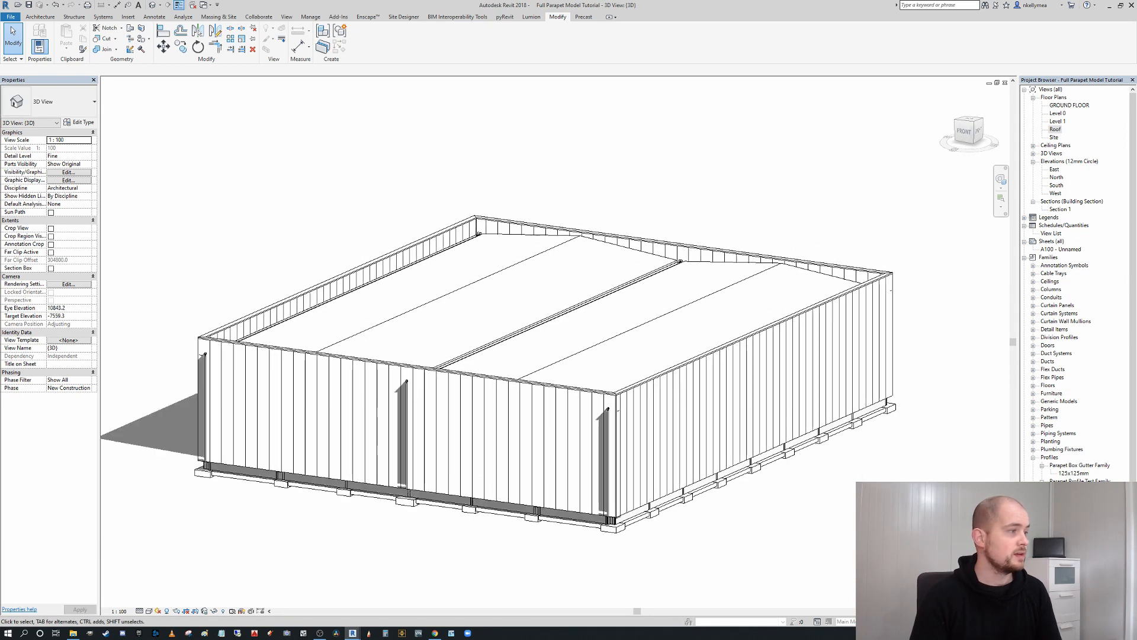
pyautogui.scroll(-2, 382, 311)
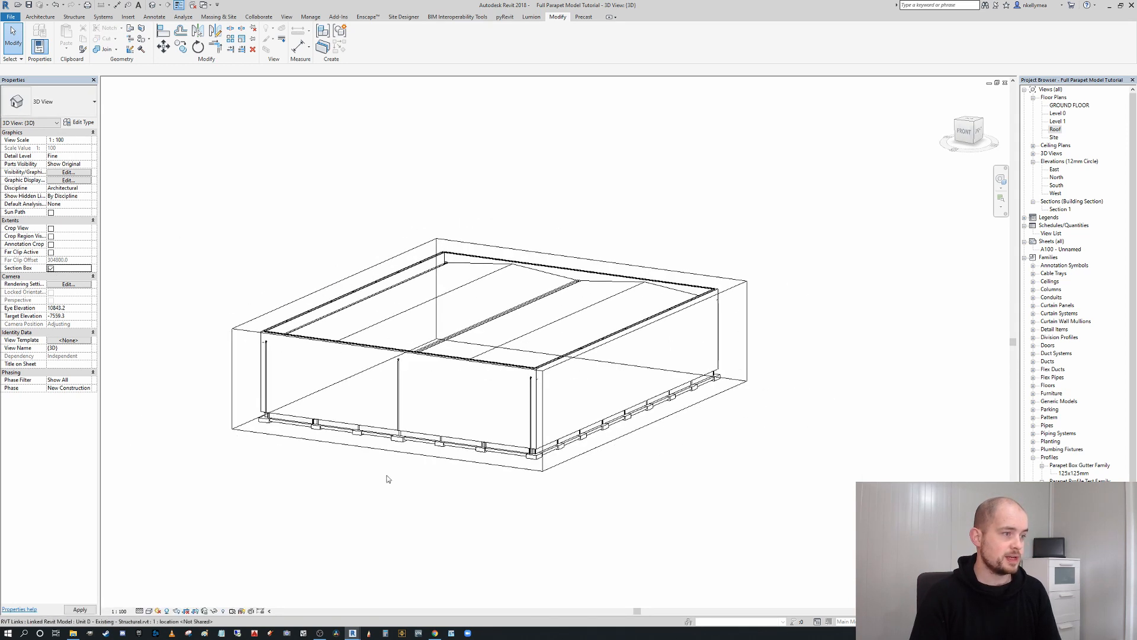
pyautogui.click(393, 452)
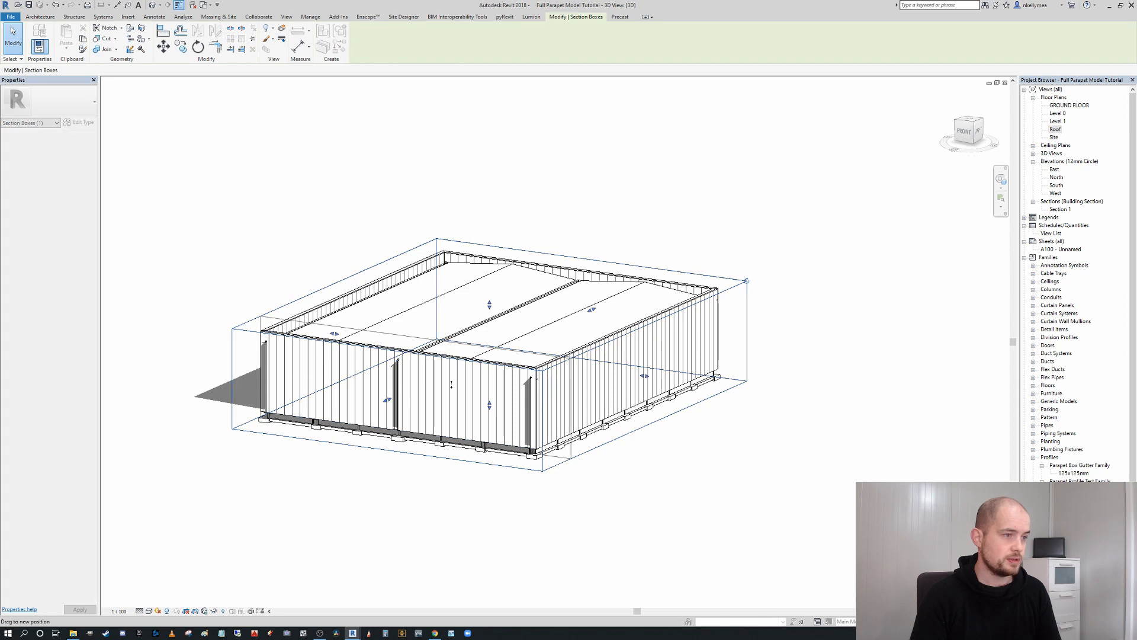
# Try cutting into the building from the front with the section box, and pull that face back out
pyautogui.moveTo(387, 402); pyautogui.dragTo(561, 304)
pyautogui.scroll(3, 561, 304)
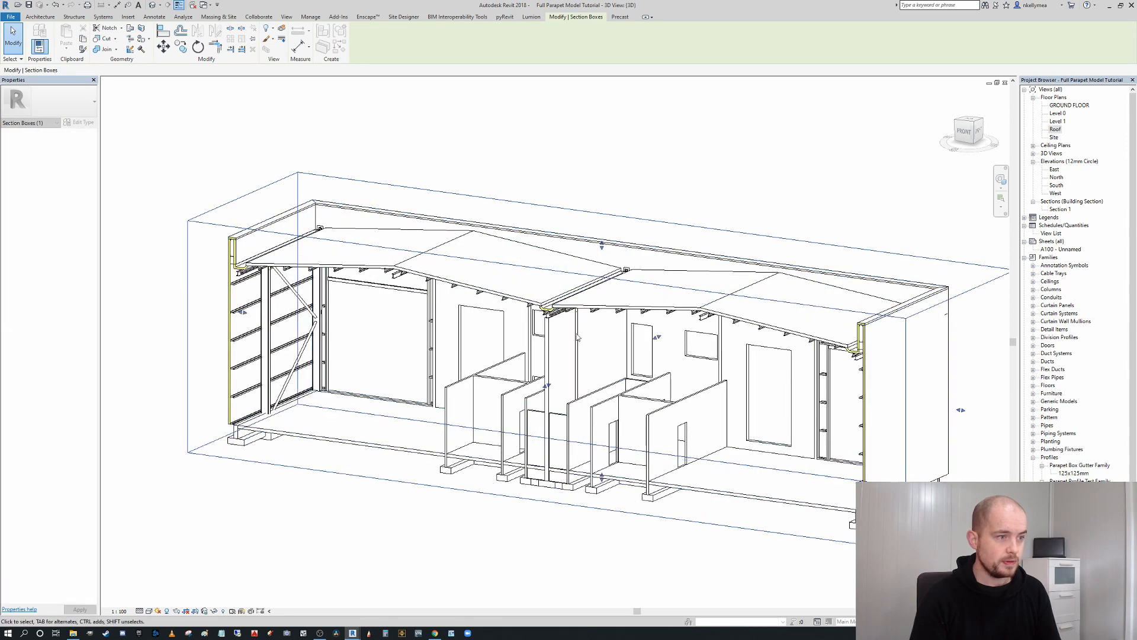
pyautogui.scroll(-5, 619, 331)
pyautogui.moveTo(584, 358); pyautogui.dragTo(377, 449)
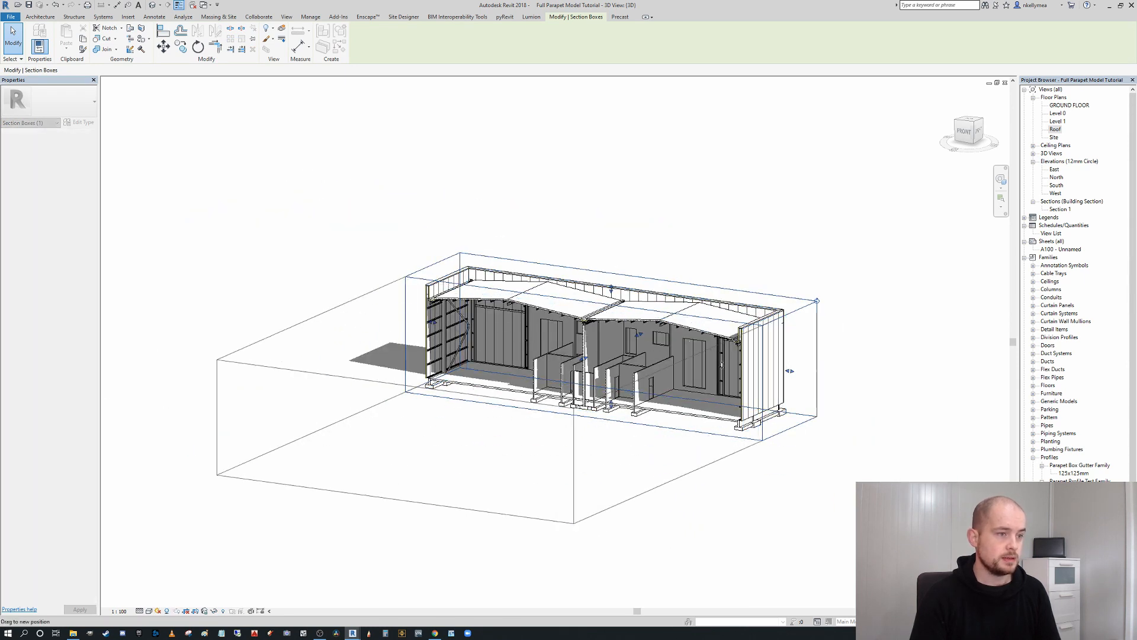
# Pull the section box's rear face inward to cut through the building and expose the parapet from behind
pyautogui.keyDown('shift'); pyautogui.moveTo(581, 367); pyautogui.dragTo(332, 365, button='middle'); pyautogui.keyUp('shift')
pyautogui.scroll(1, 622, 443)
pyautogui.moveTo(619, 440); pyautogui.dragTo(439, 351)
pyautogui.keyDown('shift'); pyautogui.moveTo(436, 314); pyautogui.dragTo(185, 247, button='middle'); pyautogui.keyUp('shift')
pyautogui.scroll(6, 187, 261)
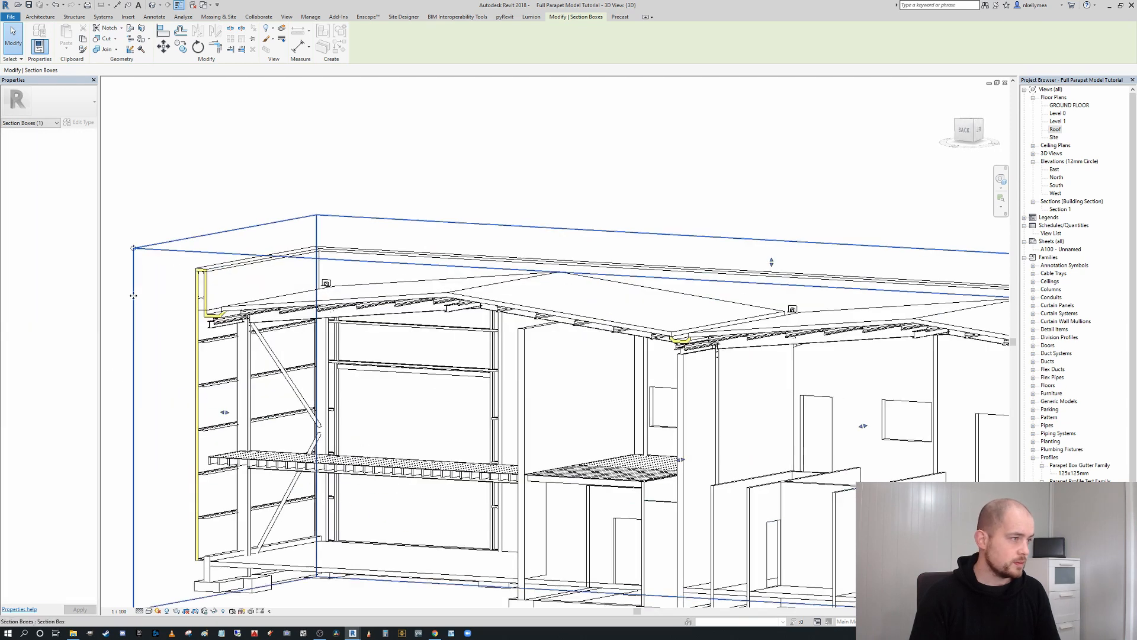
pyautogui.press('Escape')
# Review the structure of the stacked wall at the cut parapet, including the Parapet Wall in its assembly, and cancel without changes
pyautogui.scroll(-1, 285, 246)
pyautogui.moveTo(294, 245)
pyautogui.keyDown('shift'); pyautogui.mouseDown(button='middle')
pyautogui.moveTo(305, 243)
pyautogui.moveTo(296, 234)
pyautogui.moveTo(284, 255)
pyautogui.moveTo(304, 280)
pyautogui.moveTo(373, 277)
pyautogui.moveTo(437, 346)
pyautogui.moveTo(436, 373)
pyautogui.mouseUp(button='middle'); pyautogui.keyUp('shift')
pyautogui.scroll(-2, 373, 276)
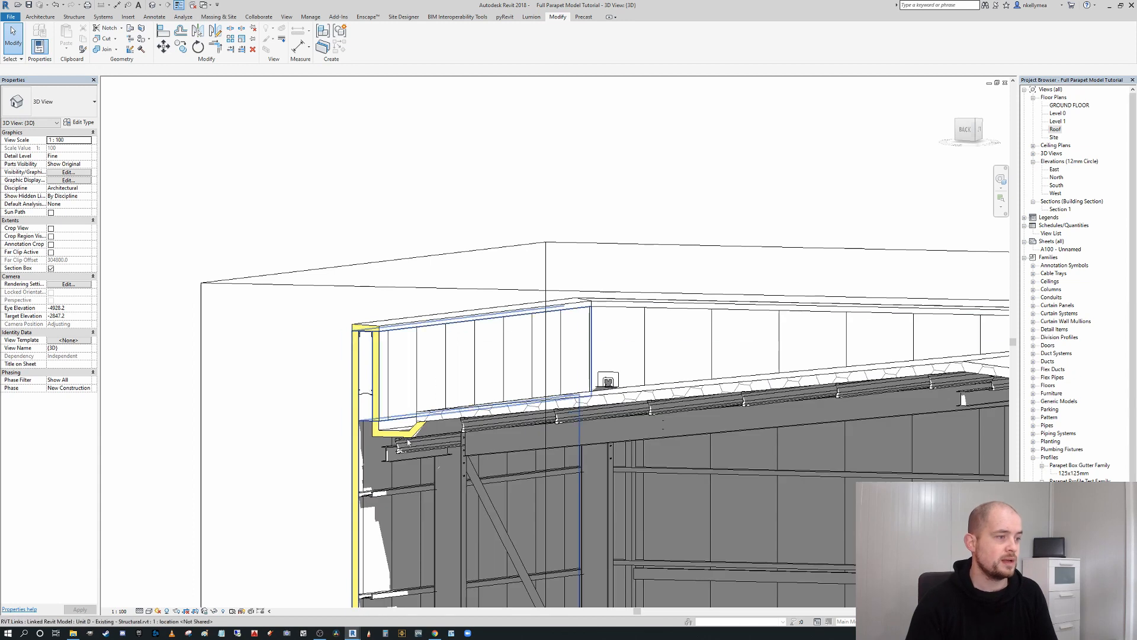
pyautogui.click(371, 381)
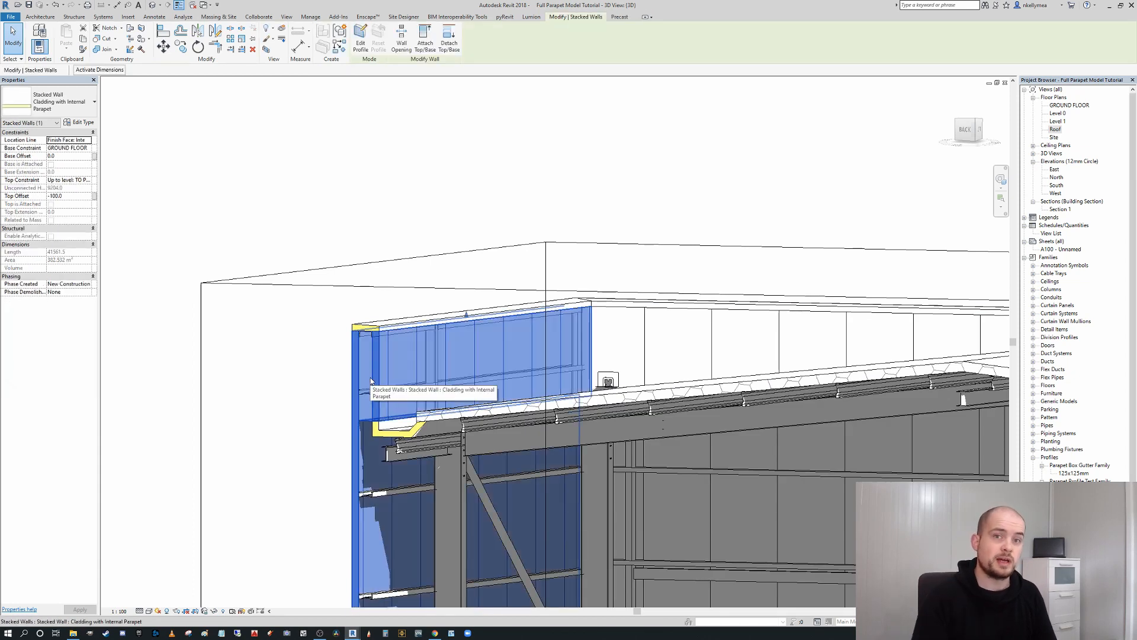
pyautogui.click(86, 124)
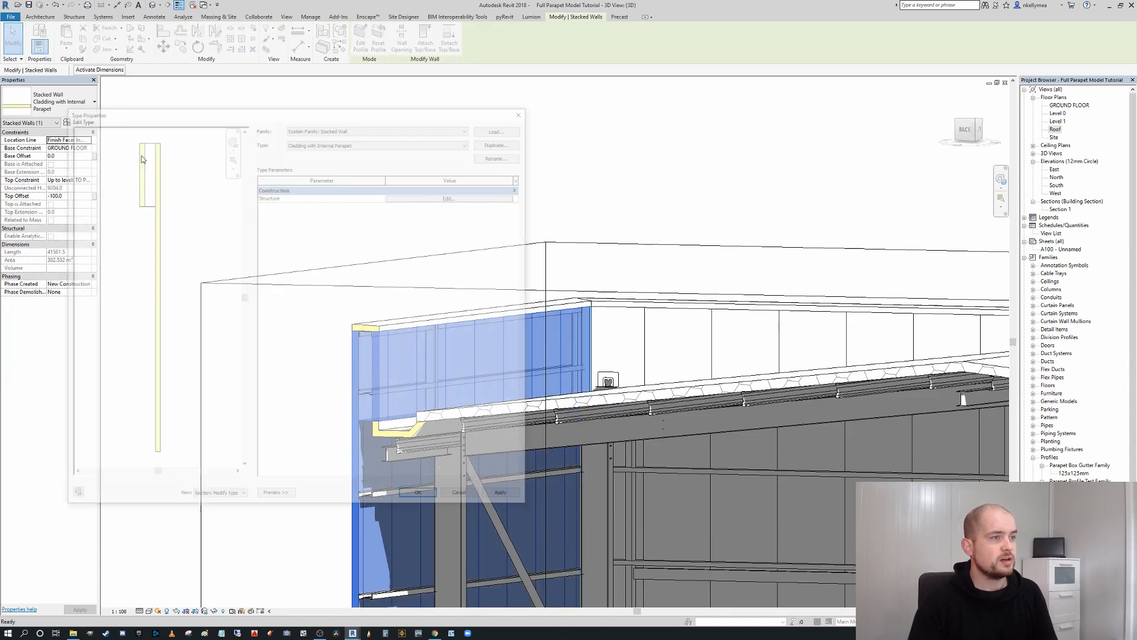
pyautogui.click(451, 198)
pyautogui.click(324, 188)
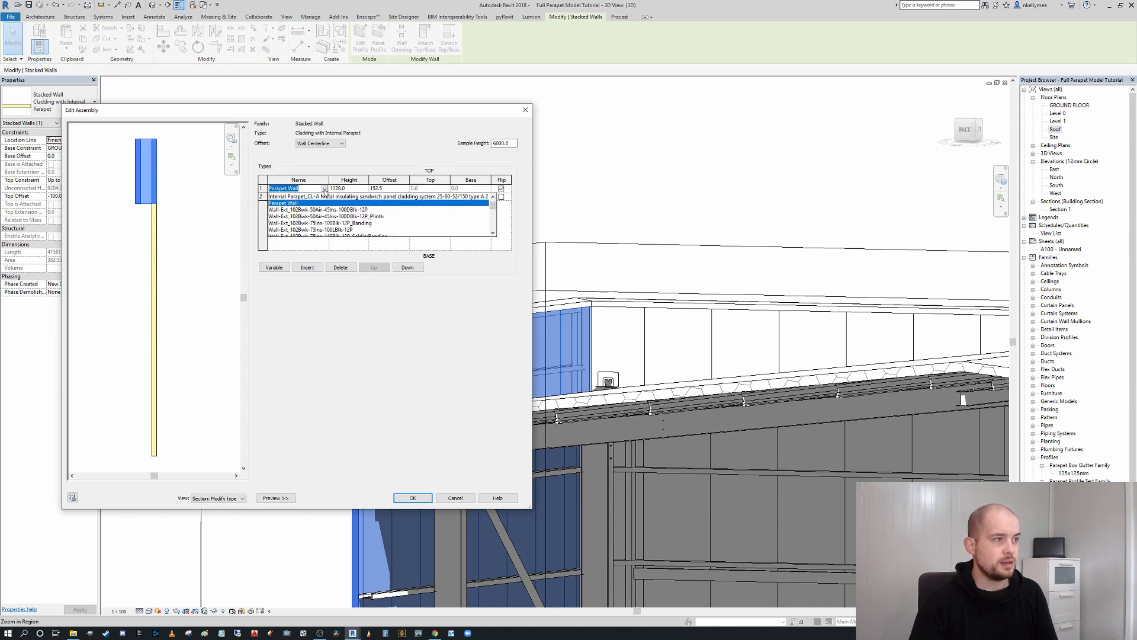
pyautogui.click(325, 188)
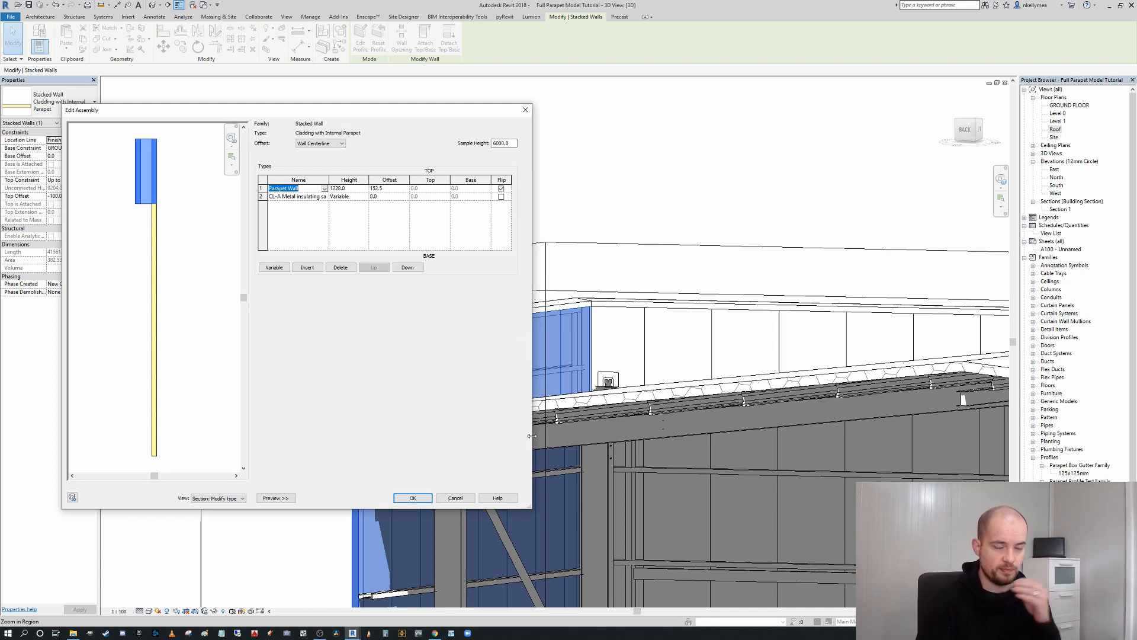
pyautogui.click(459, 498)
pyautogui.click(460, 499)
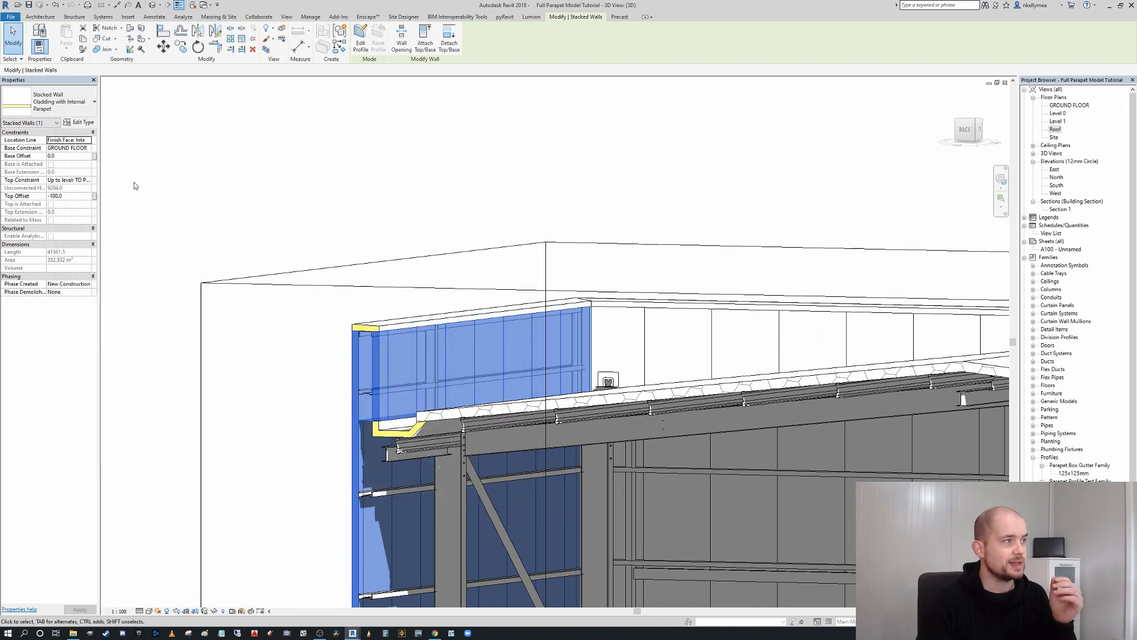
# Show the Basic Wall type Internal Parapet_CL-A Metal insulating sandwich panel cladding system in the wall's type properties
pyautogui.click(86, 107)
pyautogui.click(86, 109)
pyautogui.click(81, 123)
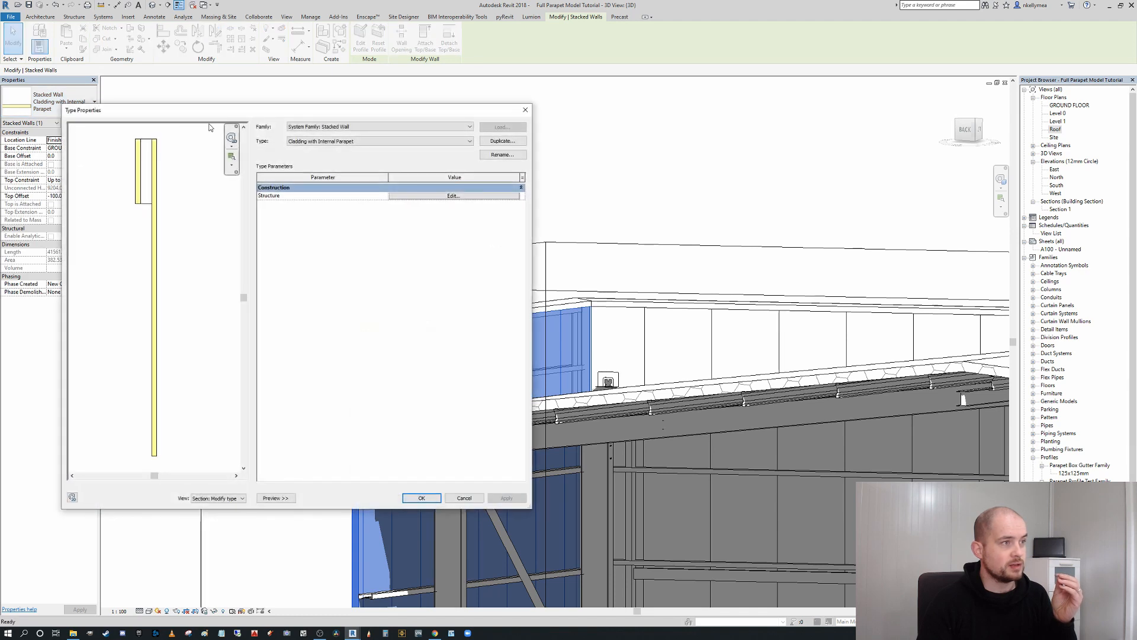
pyautogui.click(367, 126)
pyautogui.click(329, 138)
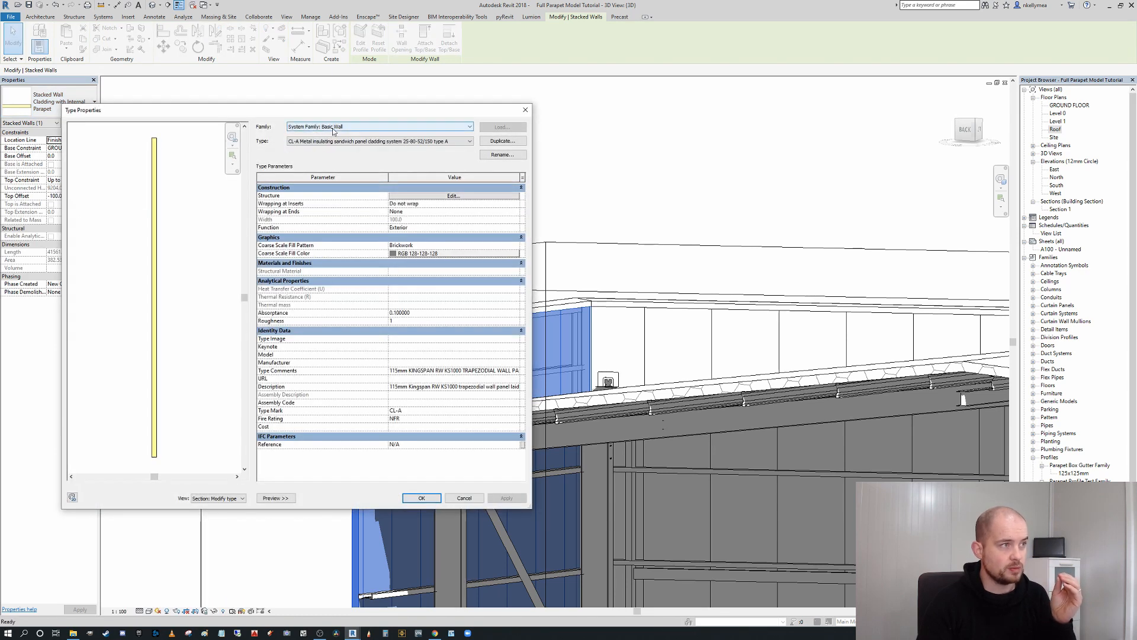
pyautogui.click(407, 141)
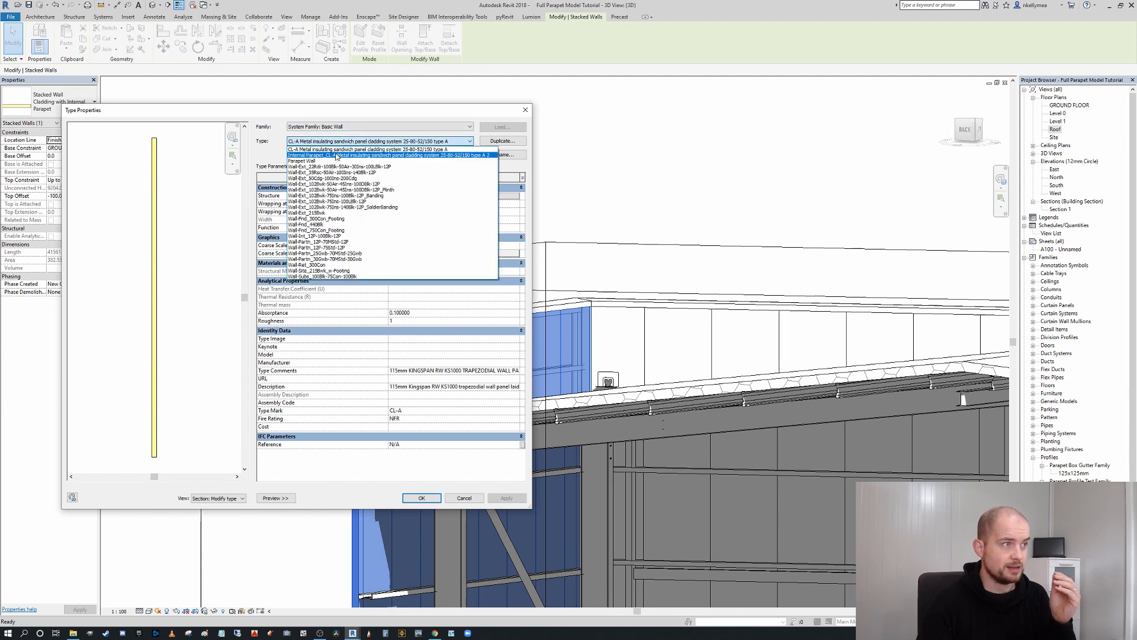
pyautogui.click(327, 155)
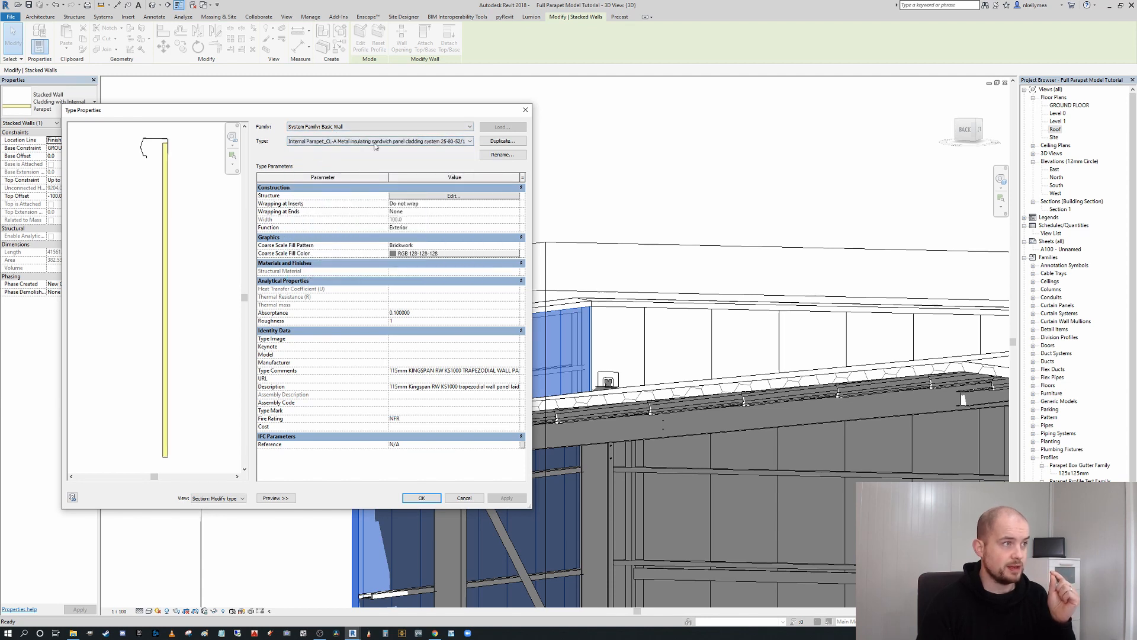
# Compare the internal parapet type with the Parapet Wall type and display the latter's properties
pyautogui.click(375, 142)
pyautogui.click(311, 157)
pyautogui.click(344, 142)
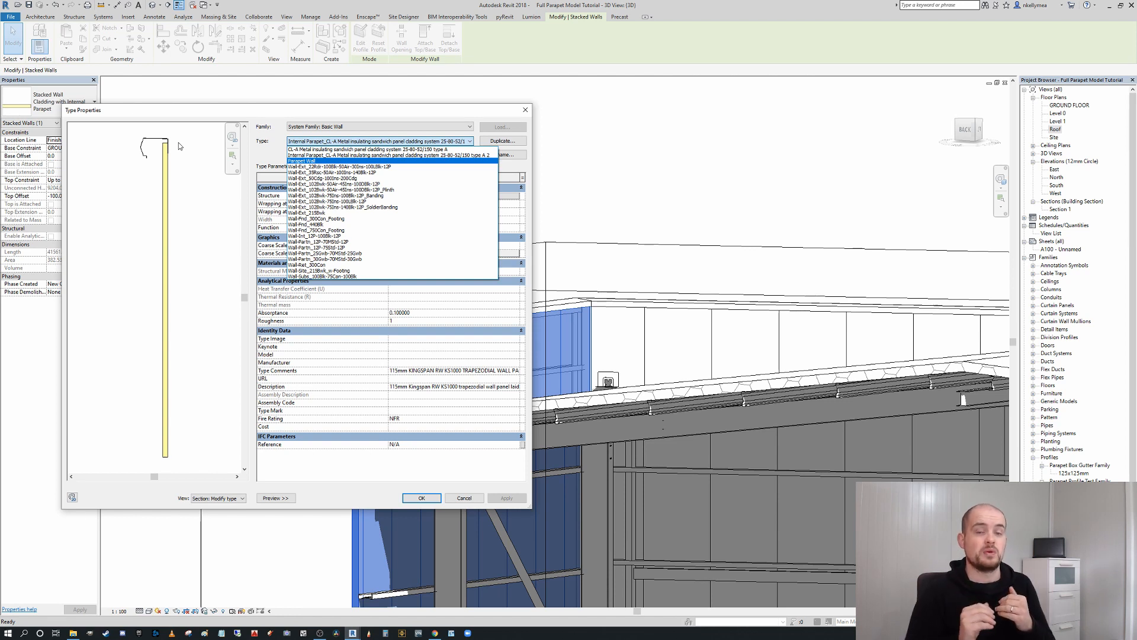
pyautogui.click(315, 161)
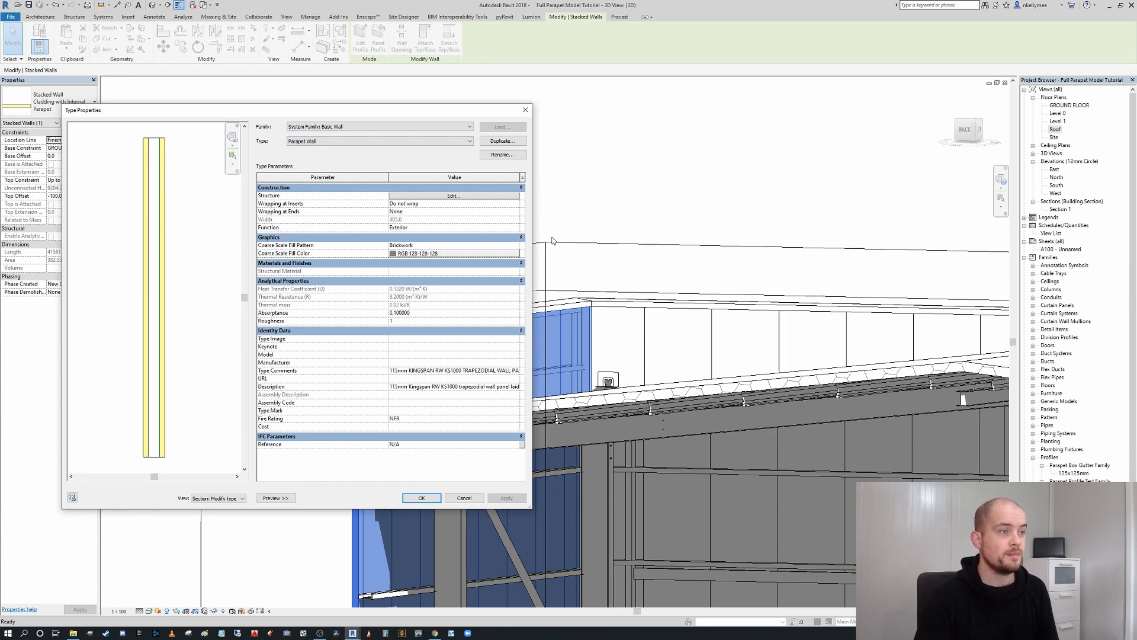
# Open the layer structure of the Parapet Wall type and keep its assembly preview displayed alongside the layers
pyautogui.click(447, 197)
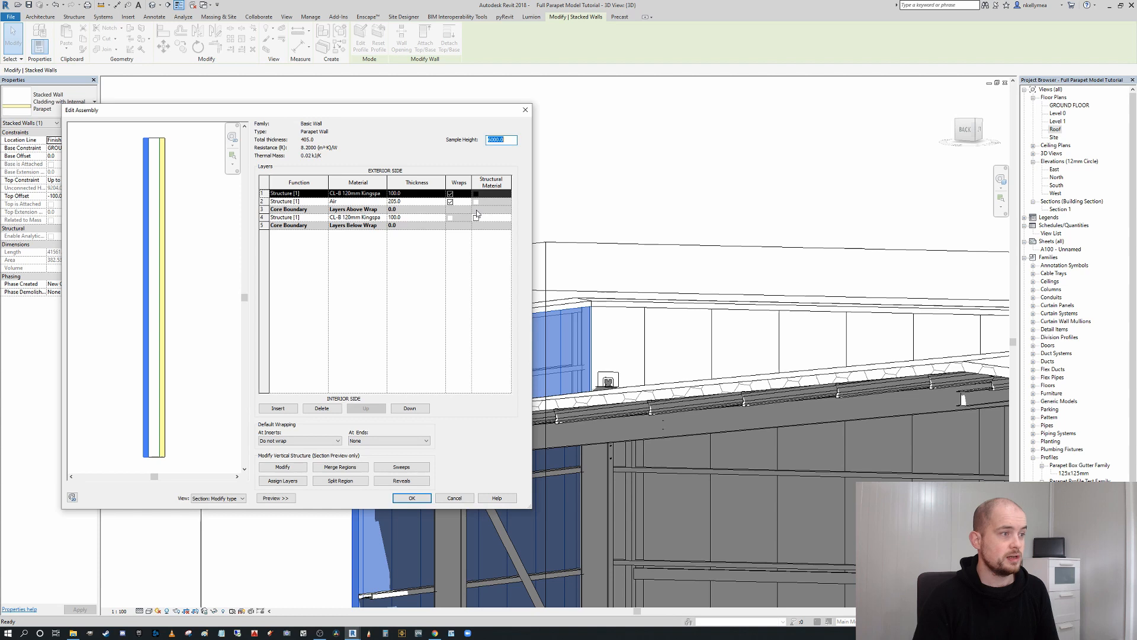
pyautogui.click(214, 499)
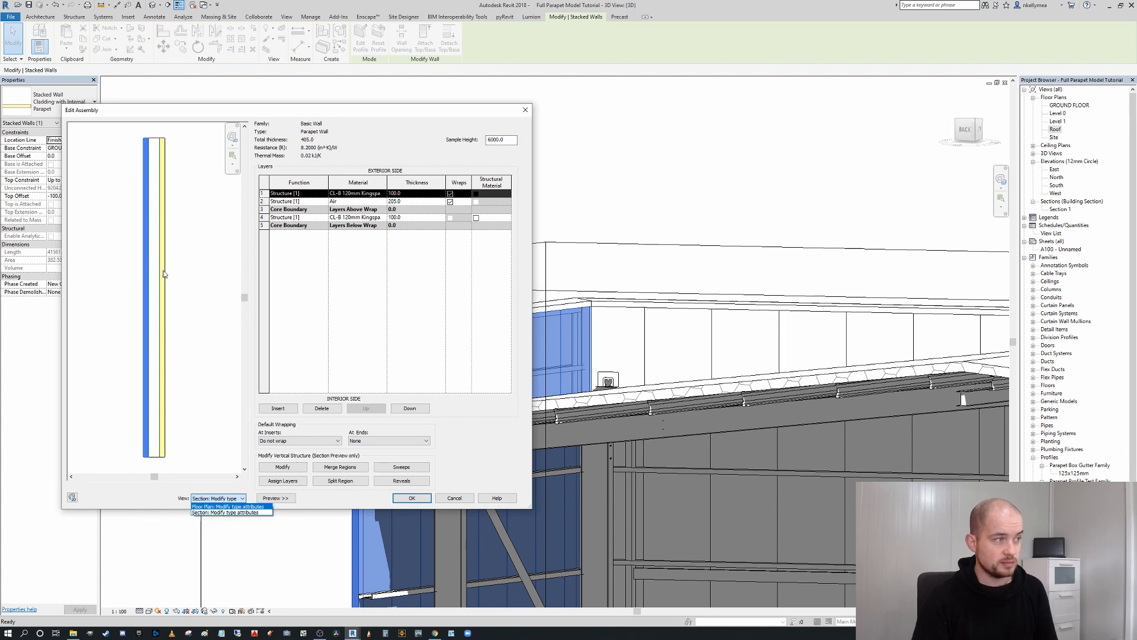
pyautogui.click(289, 499)
pyautogui.click(290, 499)
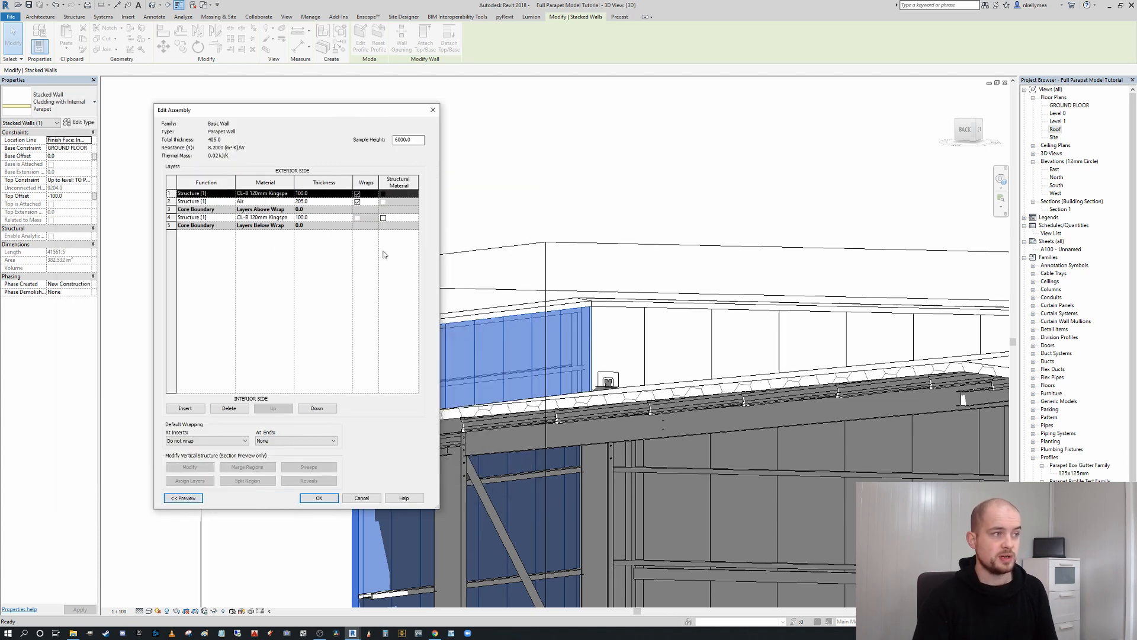
pyautogui.moveTo(320, 111); pyautogui.dragTo(471, 91)
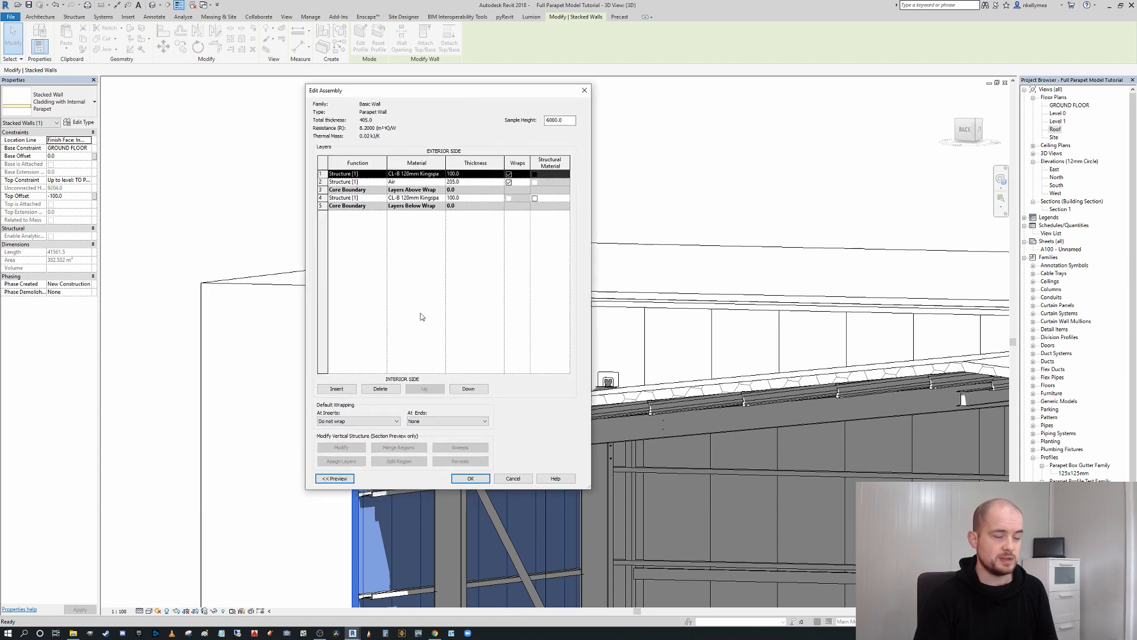
pyautogui.click(335, 478)
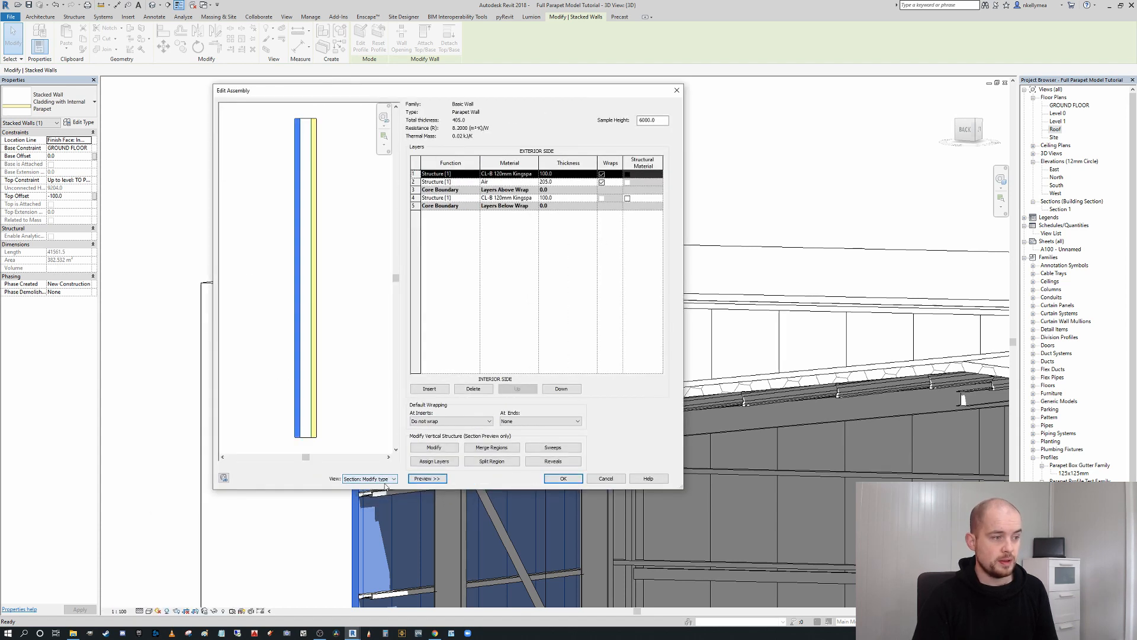
# Preview the Parapet Wall assembly in floor plan and return the preview to Section: Modify type attributes
pyautogui.click(385, 479)
pyautogui.click(367, 488)
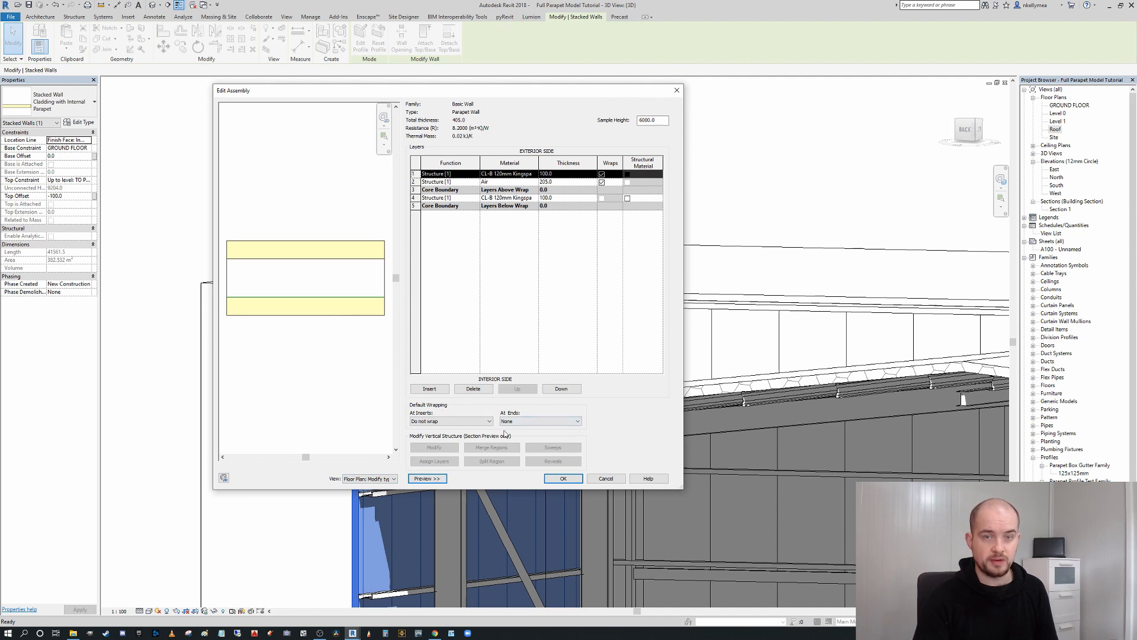
pyautogui.click(382, 479)
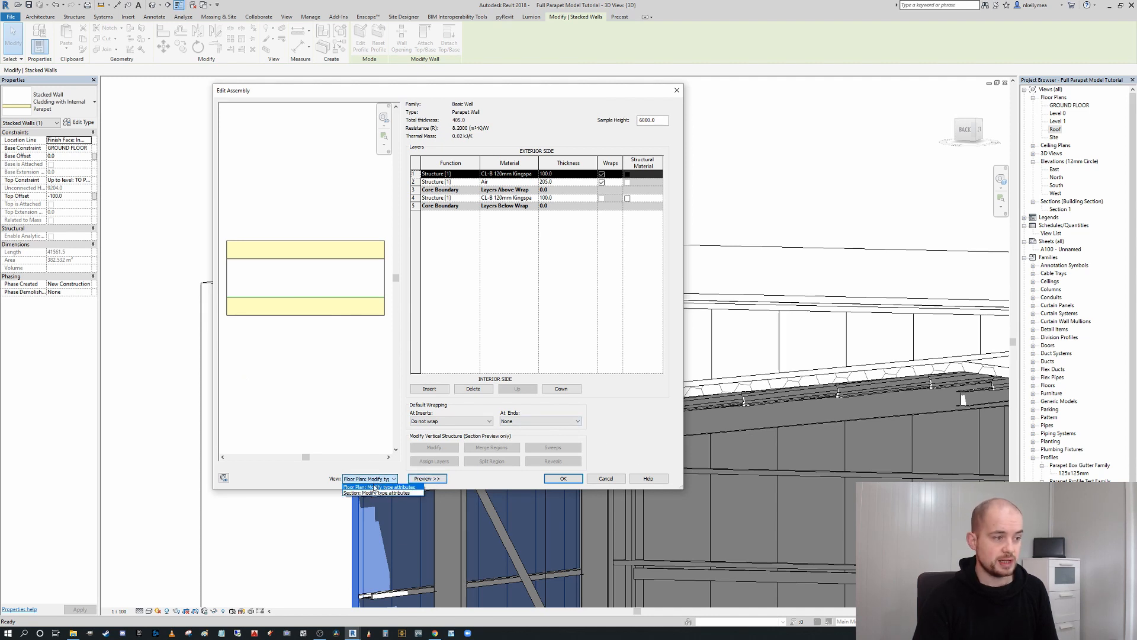
pyautogui.click(374, 492)
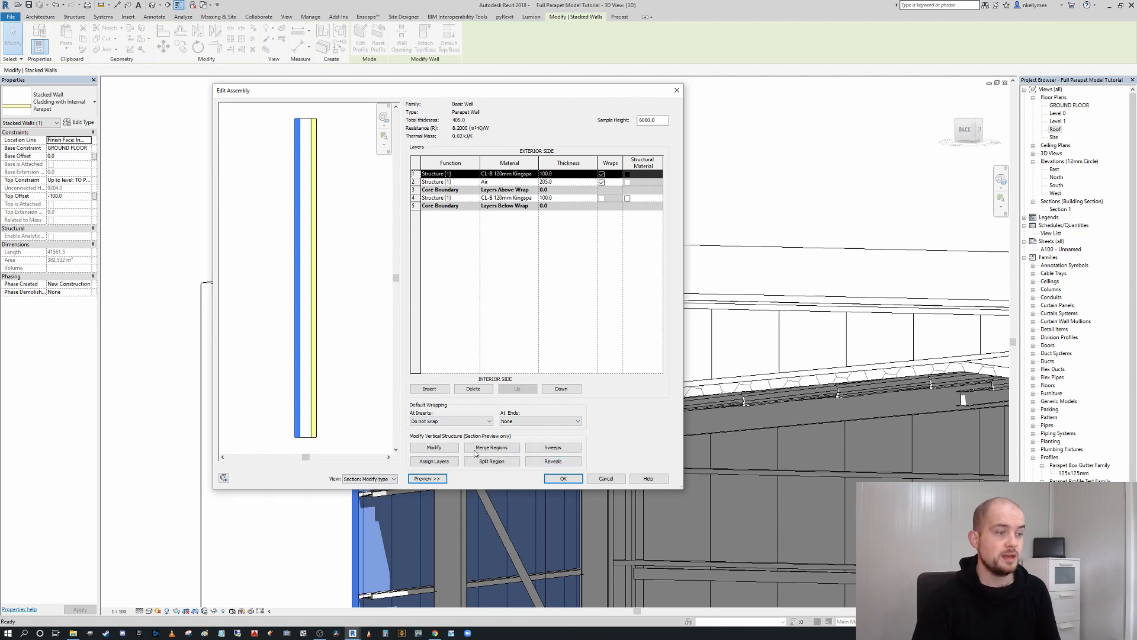
# Add a wall sweep to the Parapet Wall structure using the Parapet Profile Test Family profile
pyautogui.click(557, 450)
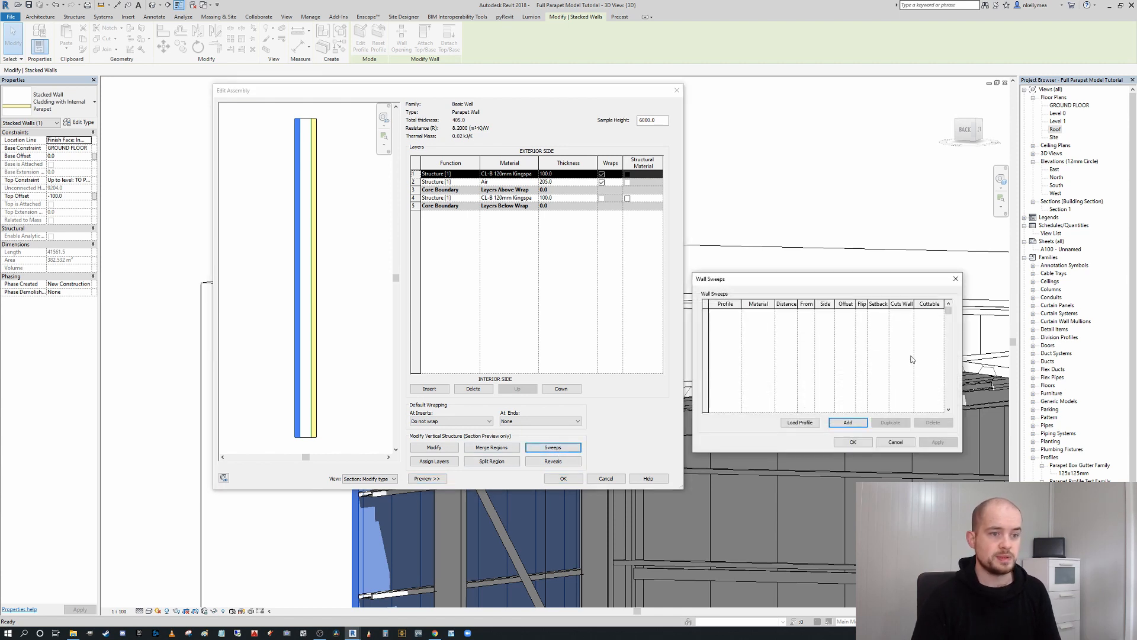
pyautogui.moveTo(841, 278); pyautogui.dragTo(687, 224)
pyautogui.click(693, 368)
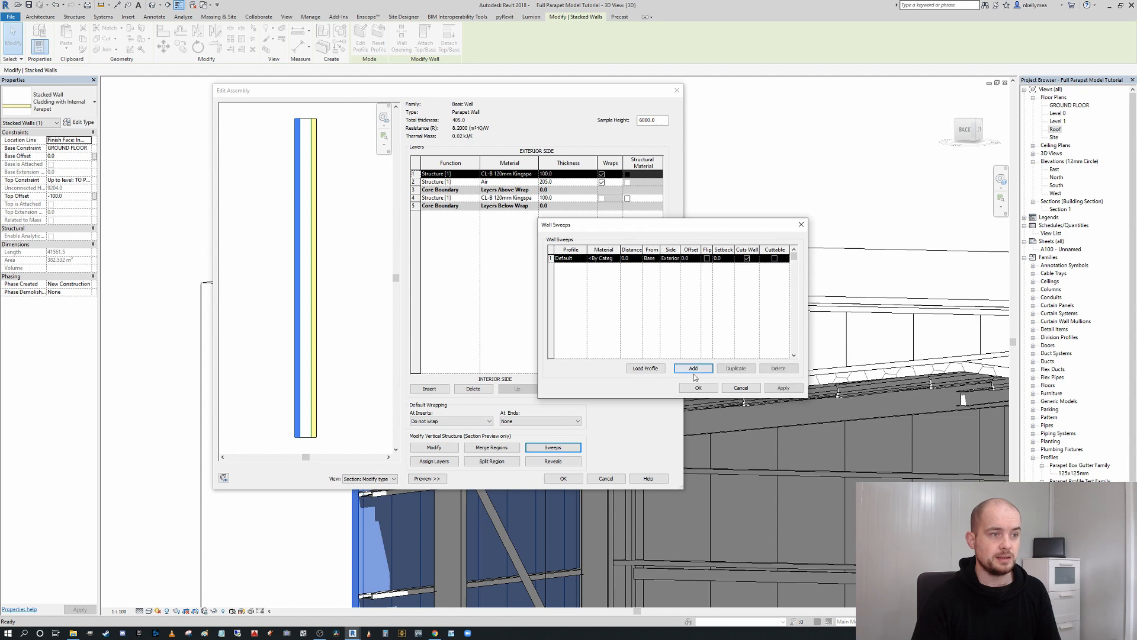
pyautogui.click(583, 259)
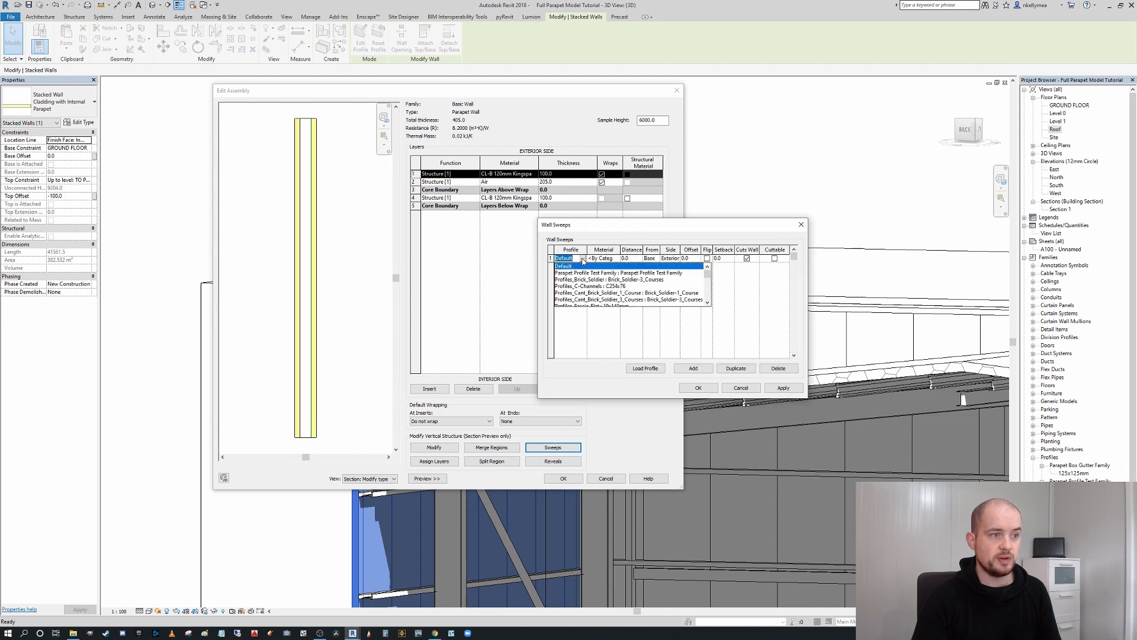
pyautogui.click(611, 280)
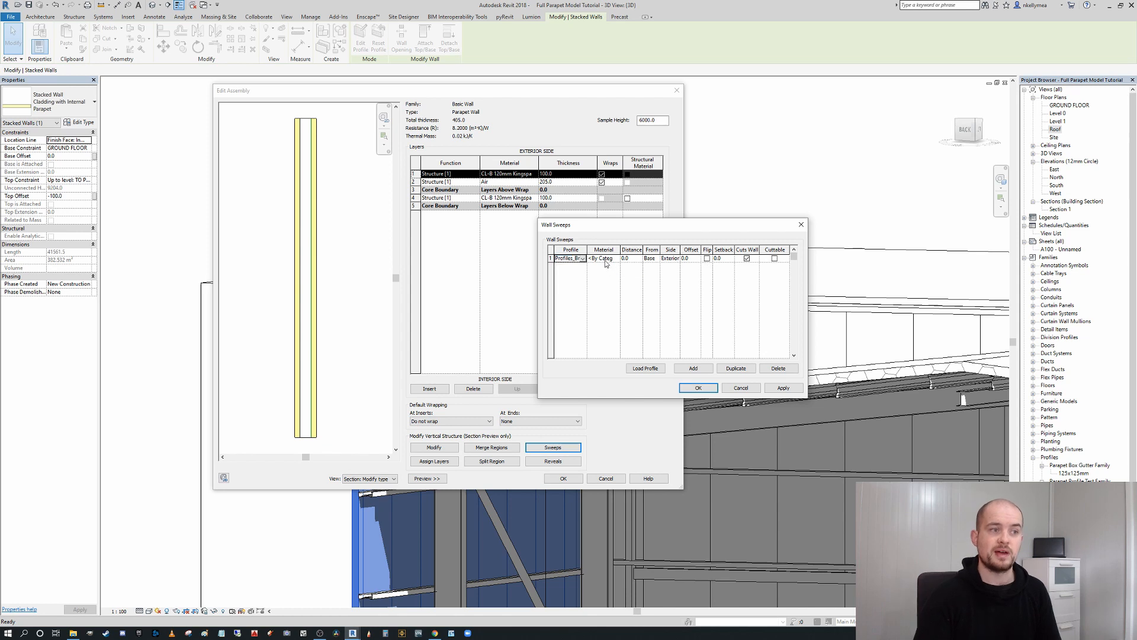
pyautogui.click(583, 258)
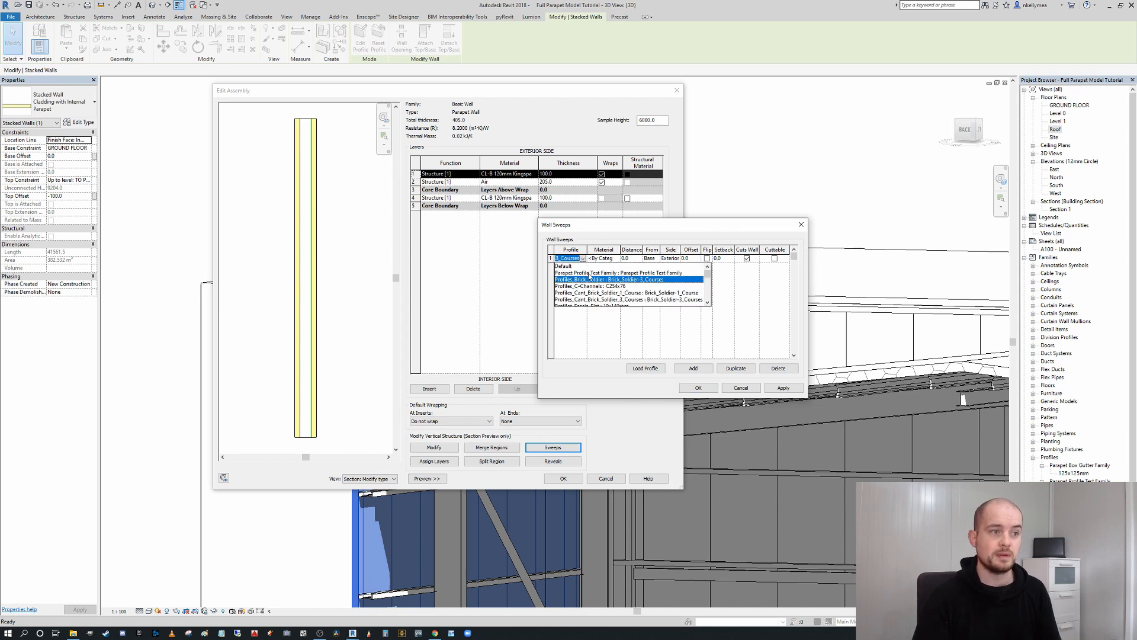
pyautogui.click(589, 276)
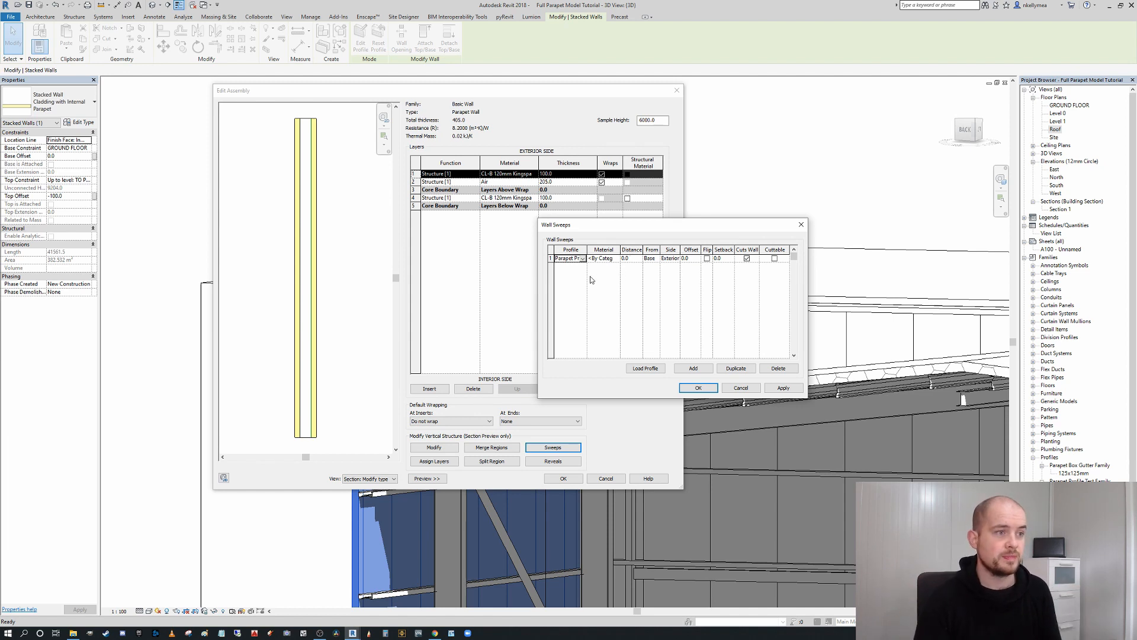
# Assign the Aluminium material to the new wall sweep
pyautogui.click(618, 261)
pyautogui.click(617, 259)
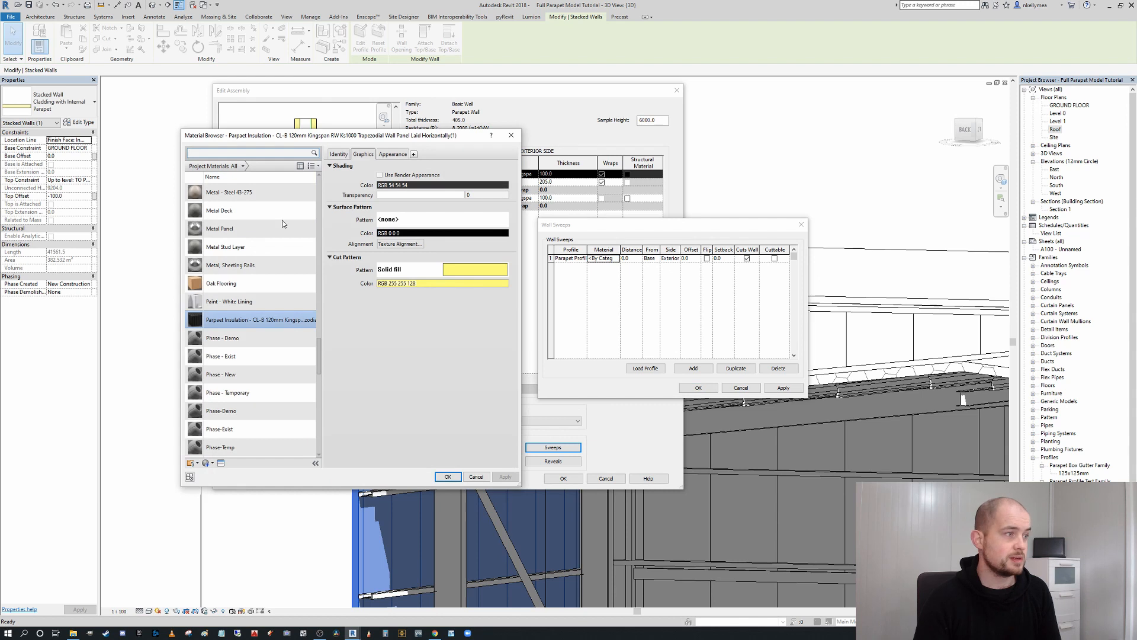
pyautogui.write('alumini')
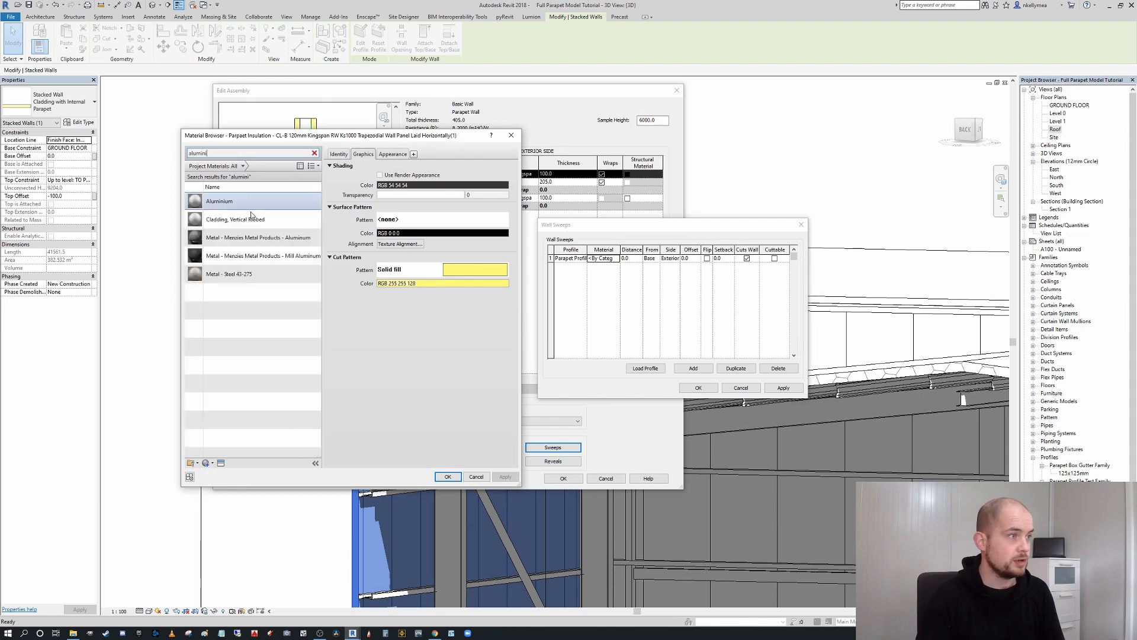
pyautogui.click(225, 202)
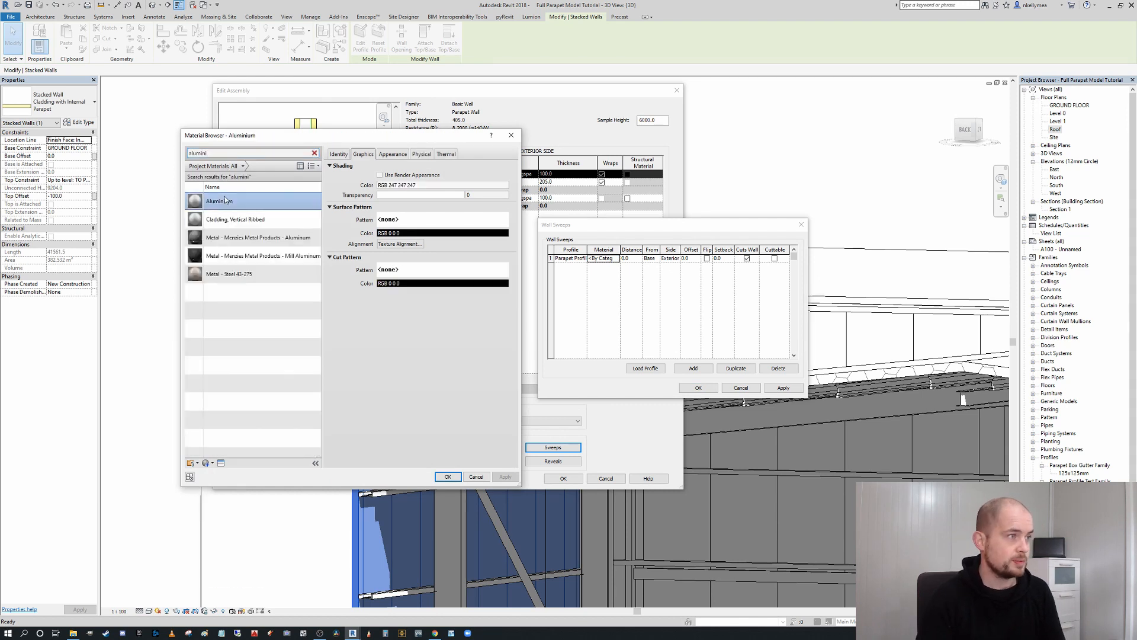
pyautogui.click(448, 477)
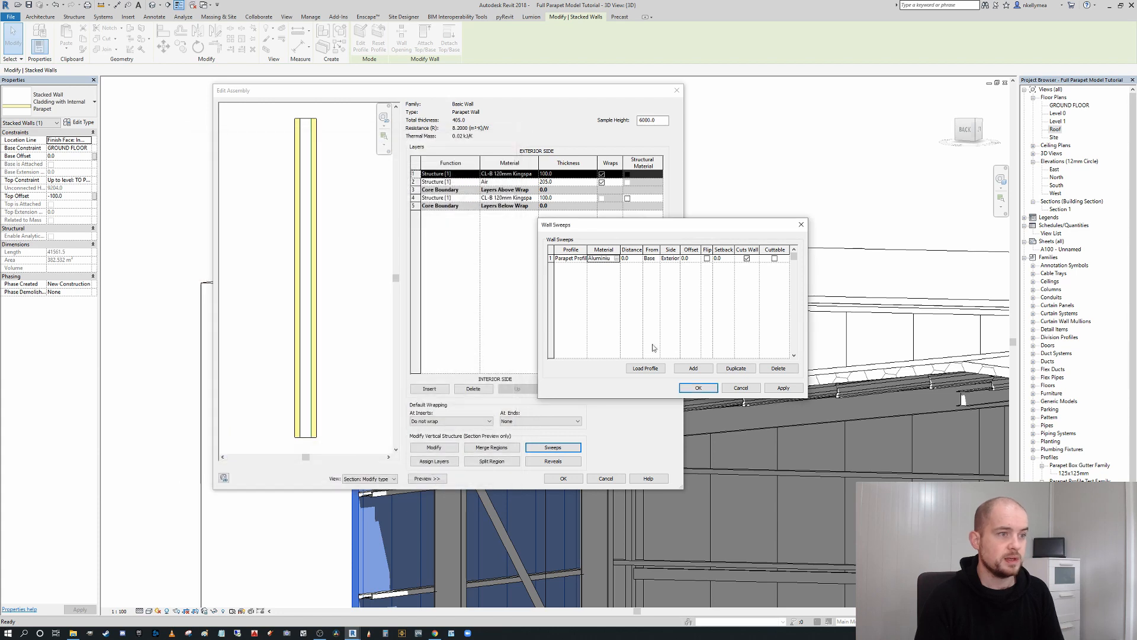
# Measure the sweep from the wall's Top, set its offset to -405 and accept the sweep settings
pyautogui.click(657, 261)
pyautogui.click(650, 273)
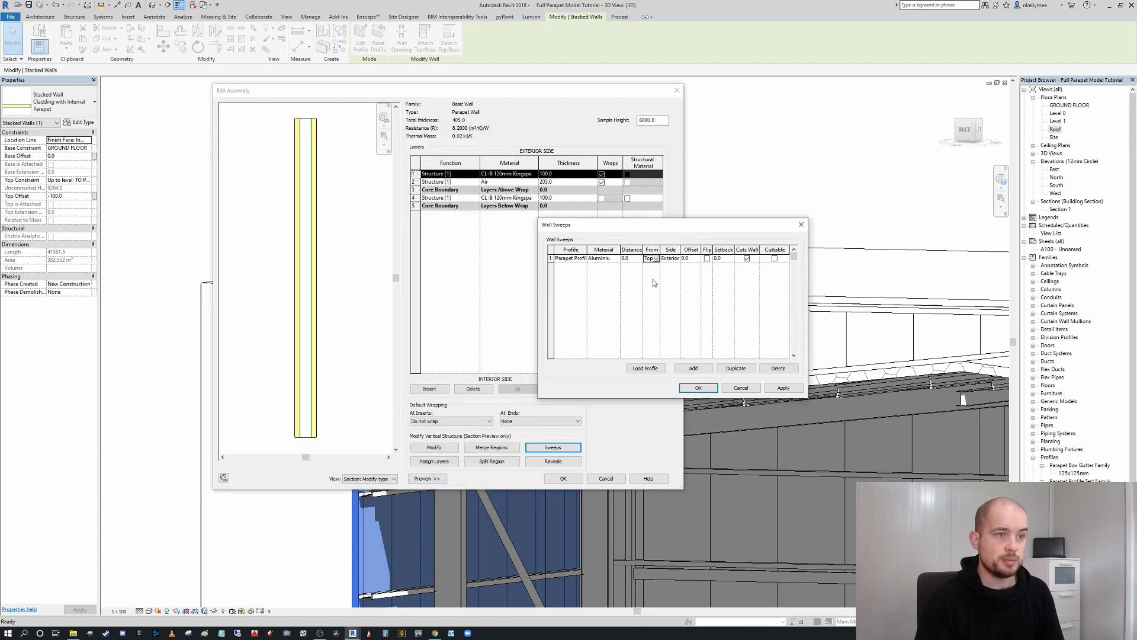
pyautogui.click(794, 390)
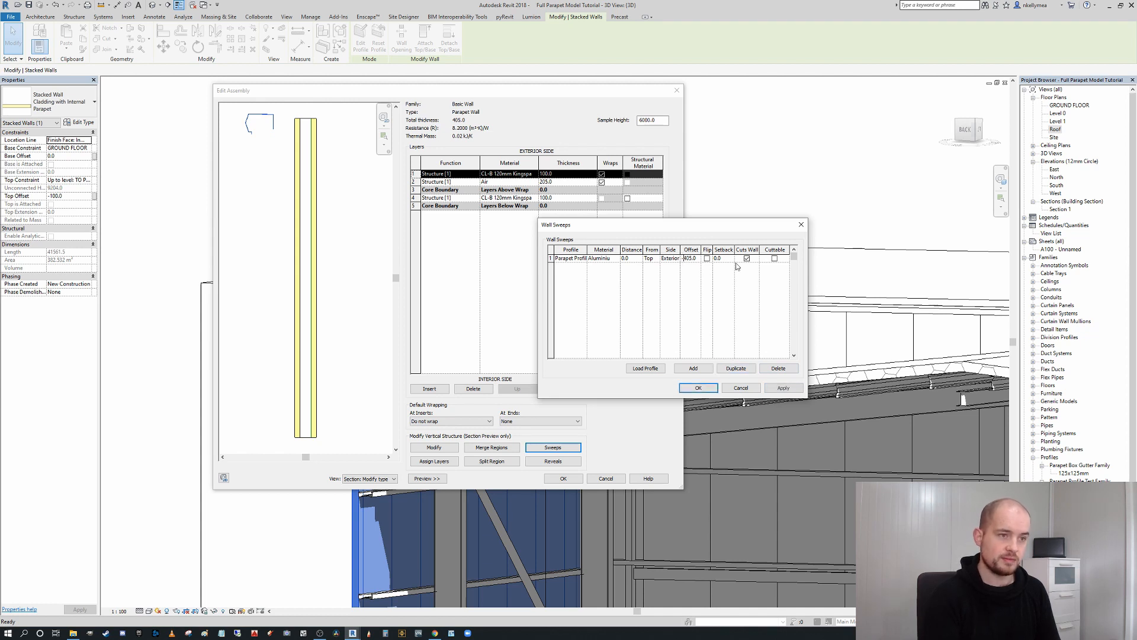
pyautogui.click(698, 388)
# Examine how the capping profile sits over the wall's top in the section preview
pyautogui.scroll(5, 296, 118)
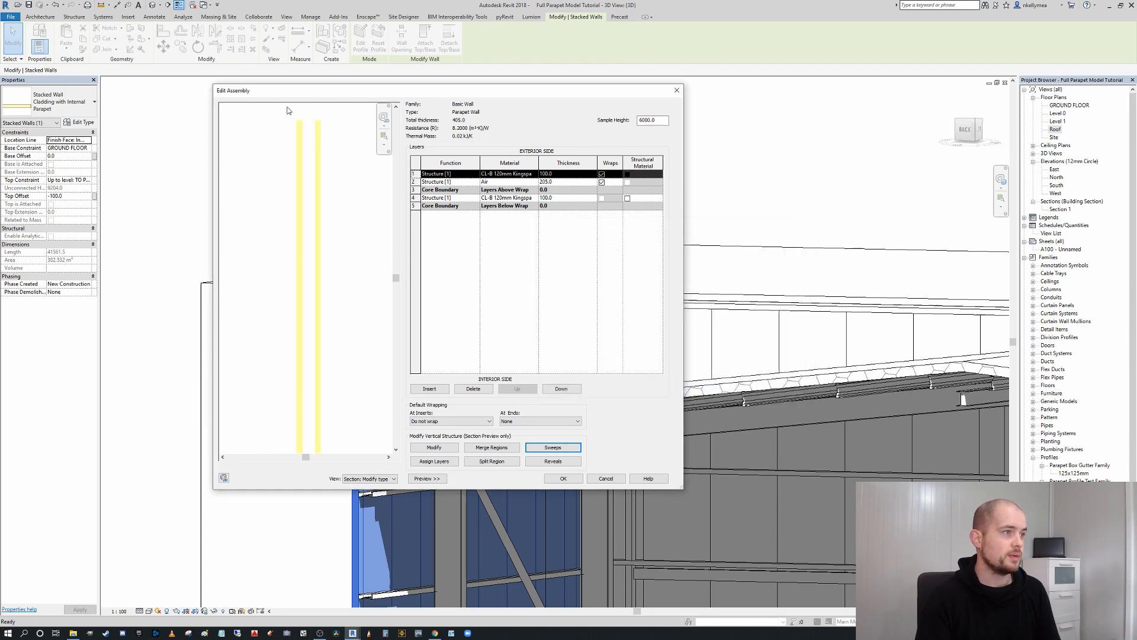
pyautogui.moveTo(310, 135); pyautogui.dragTo(393, 216, button='middle')
pyautogui.scroll(3, 356, 192)
pyautogui.scroll(-2, 356, 194)
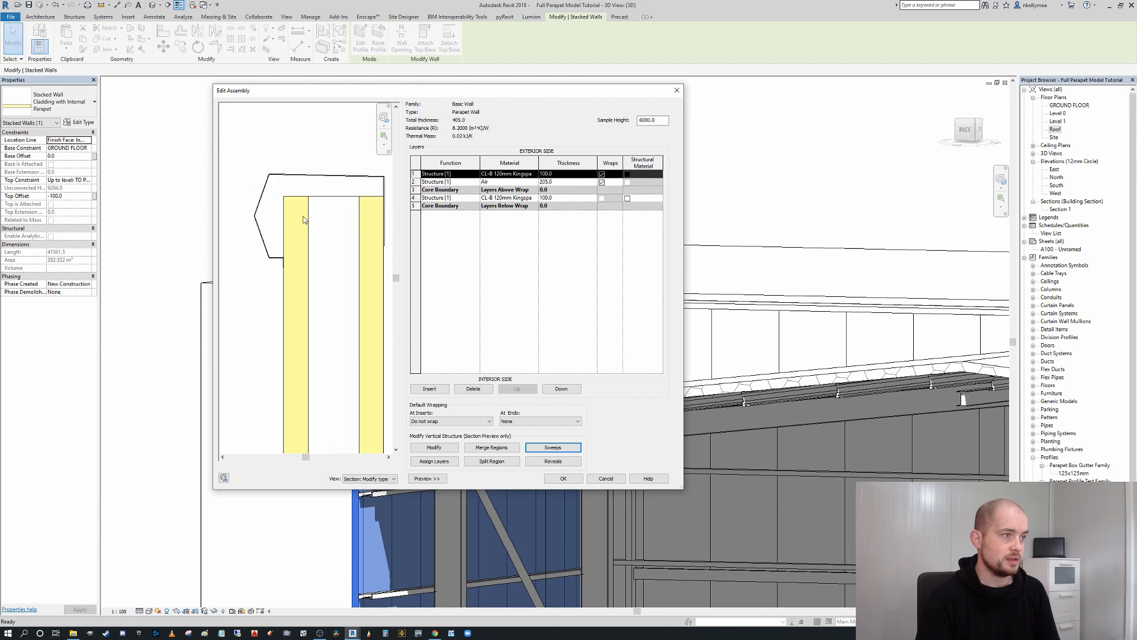
pyautogui.scroll(-1, 309, 228)
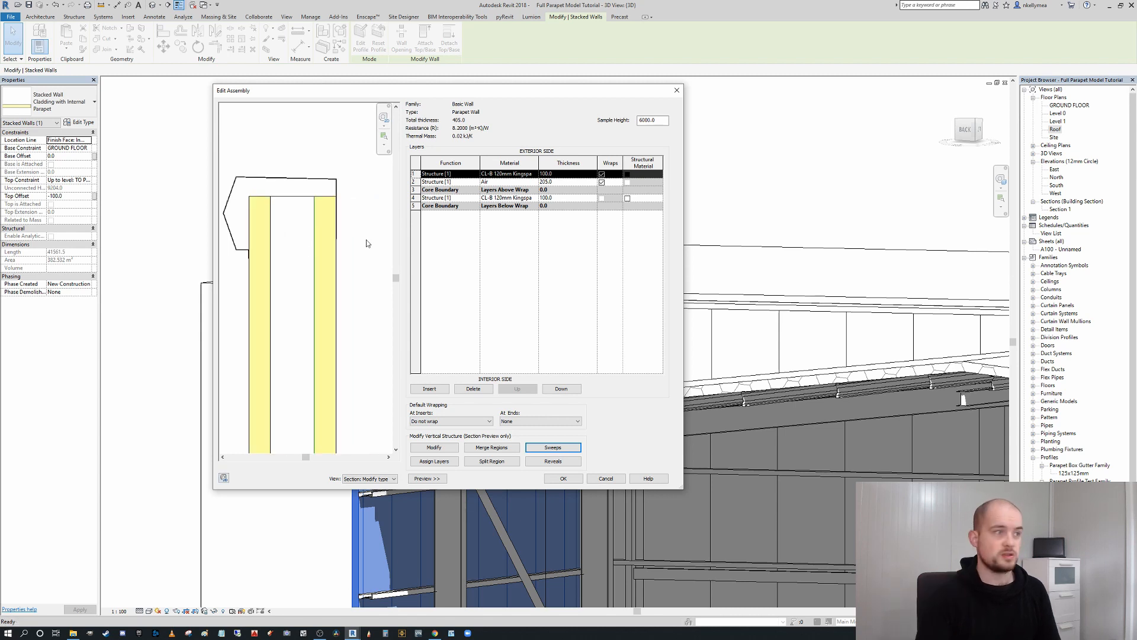
pyautogui.scroll(1, 245, 264)
pyautogui.scroll(-3, 257, 261)
pyautogui.scroll(1, 268, 256)
pyautogui.scroll(-1, 271, 258)
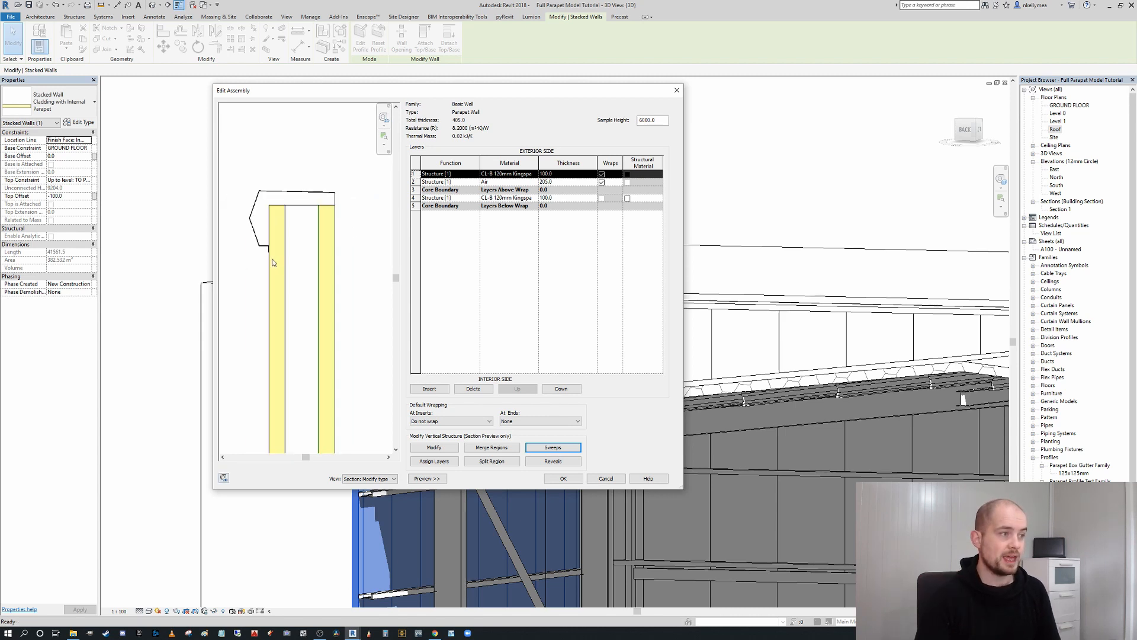
pyautogui.scroll(1, 265, 237)
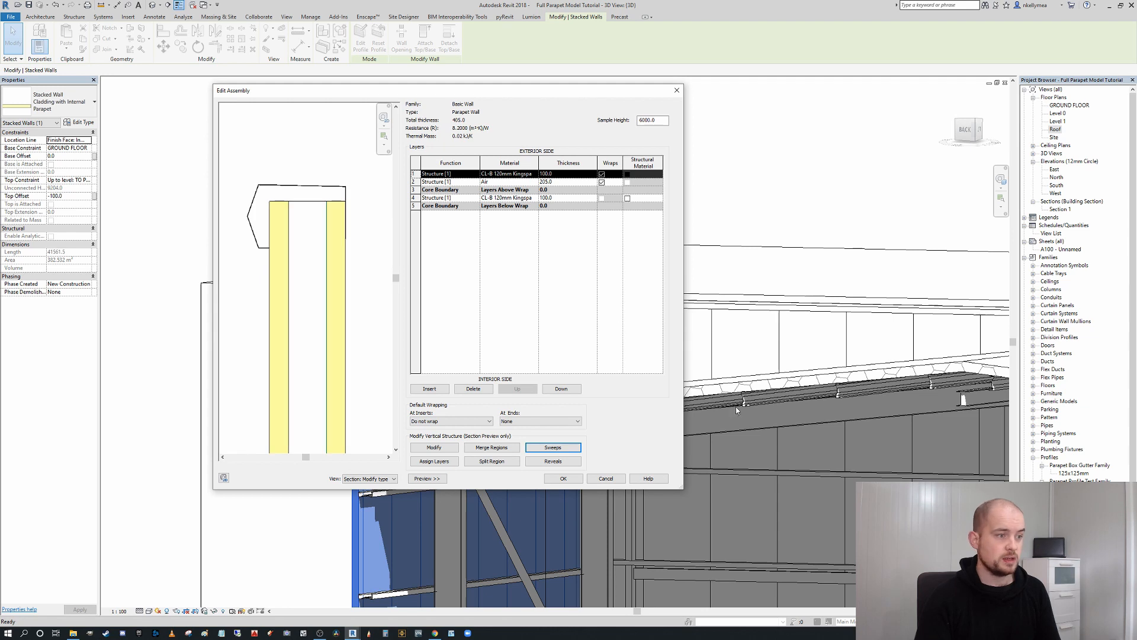
# Accept the edited Parapet Wall structure and close the type properties
pyautogui.click(559, 478)
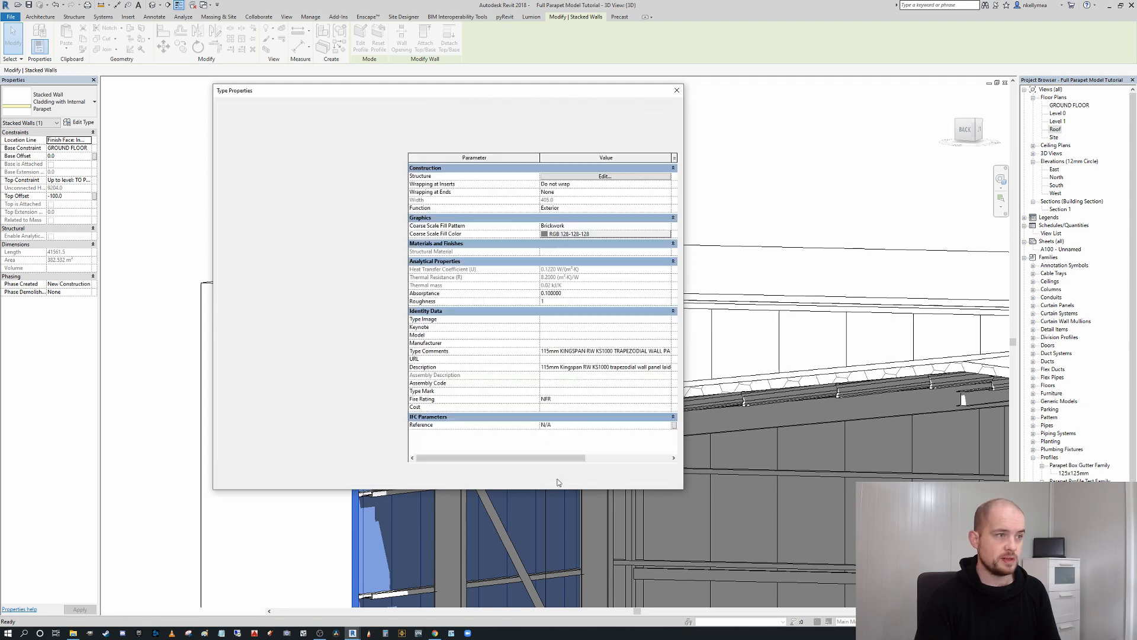
pyautogui.click(660, 479)
pyautogui.click(581, 481)
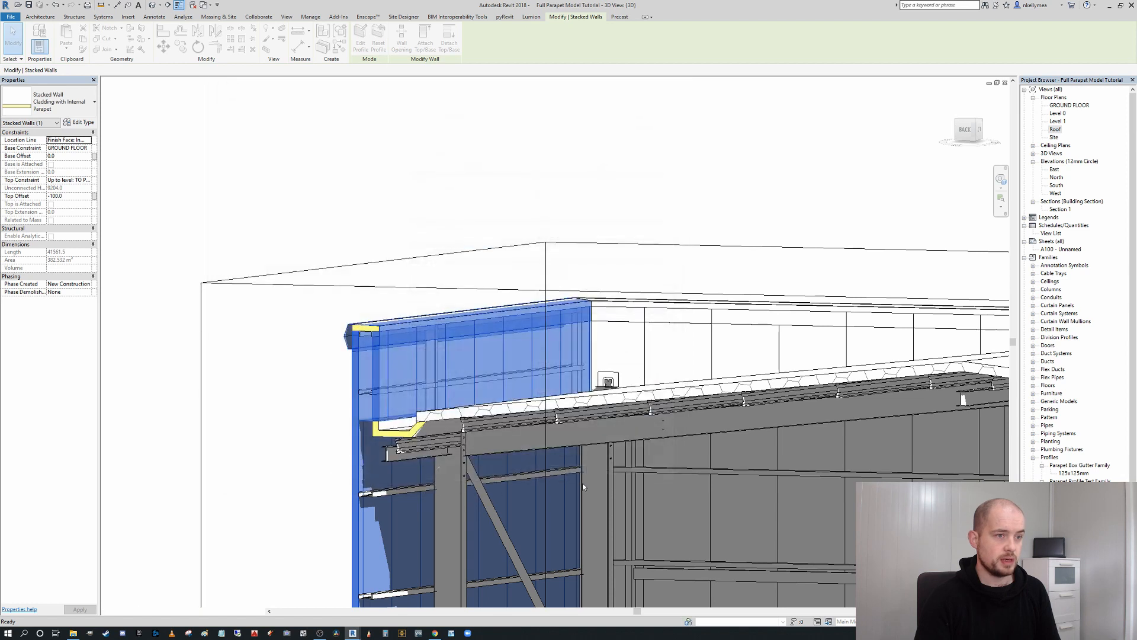
# Inspect the capping sweep along the cut parapet in the 3D view and select the Parapet Wall portion of the stacked wall
pyautogui.click(299, 324)
pyautogui.scroll(4, 379, 332)
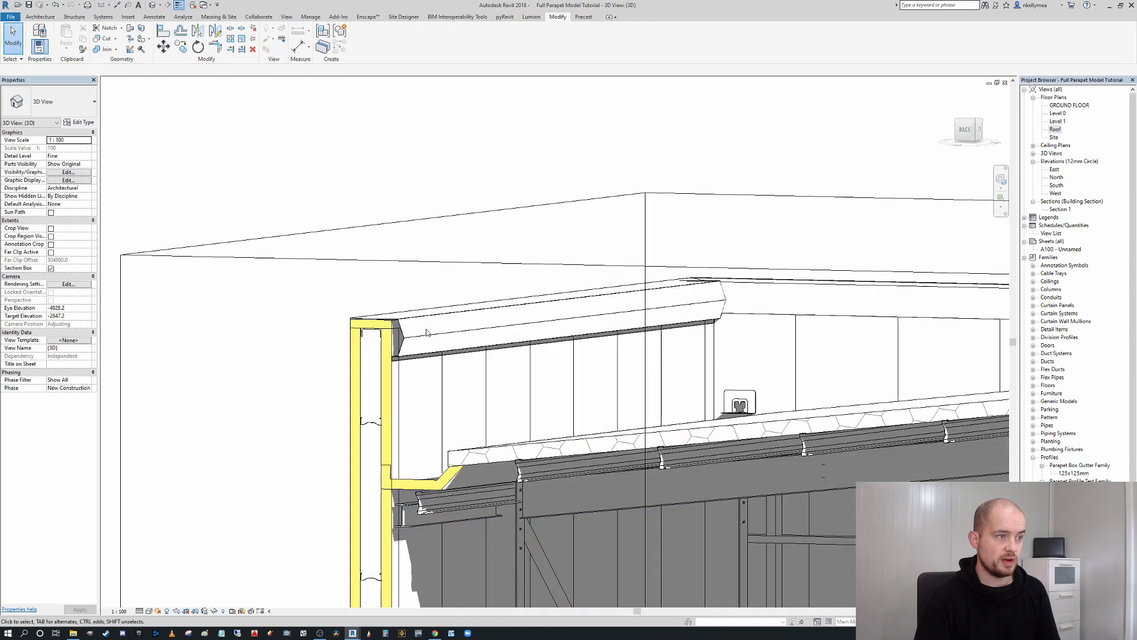
pyautogui.scroll(-2, 445, 325)
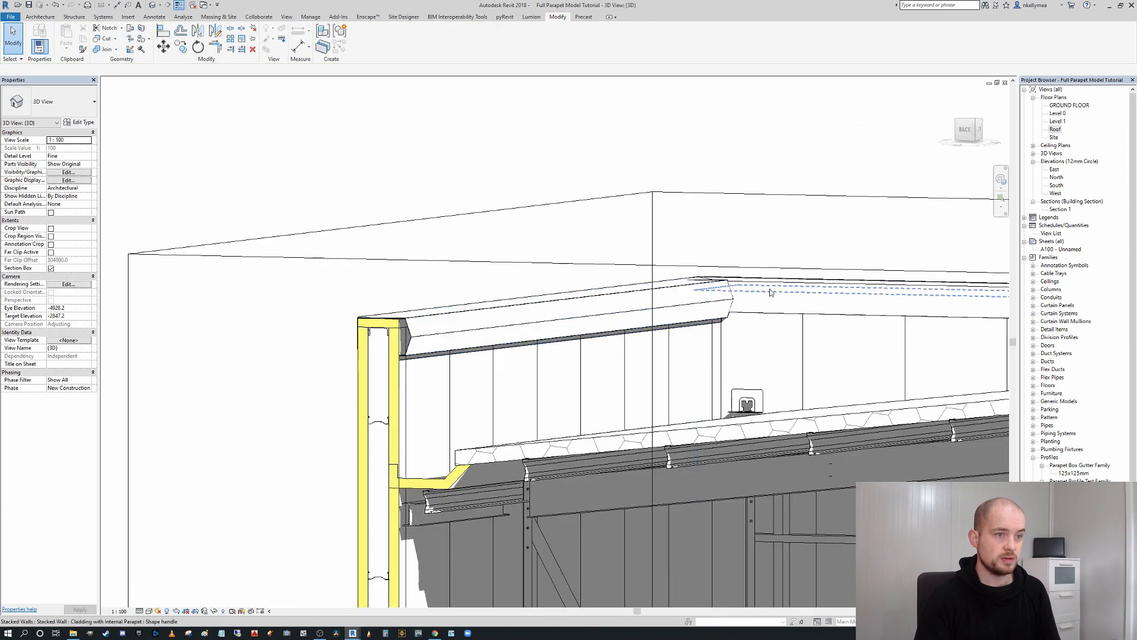
pyautogui.scroll(2, 456, 338)
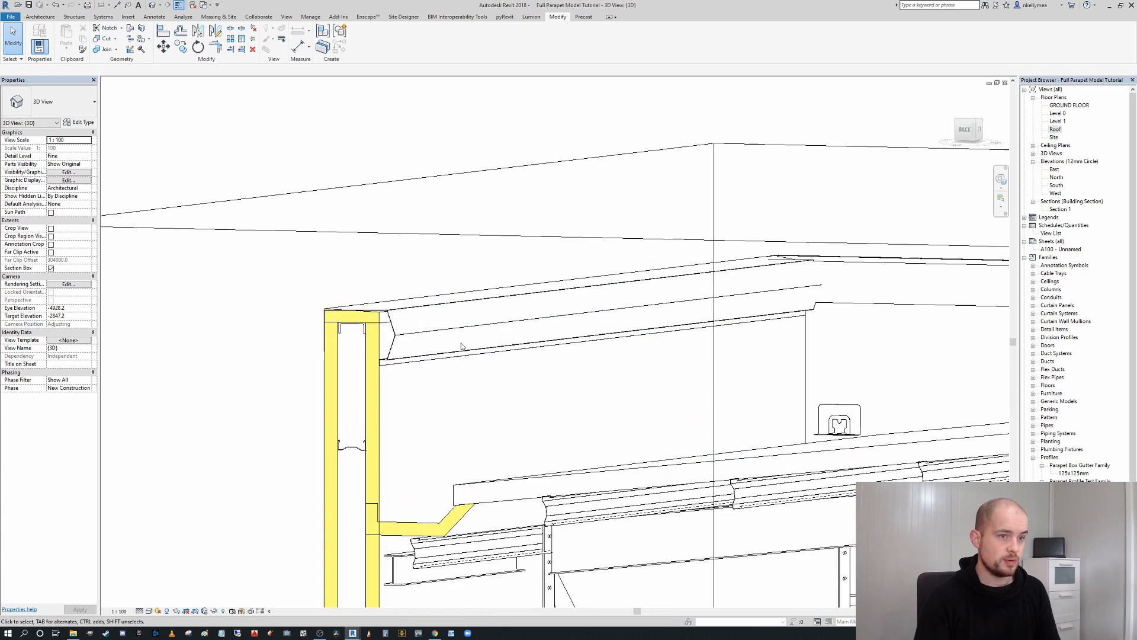
pyautogui.click(395, 339)
pyautogui.scroll(1, 370, 338)
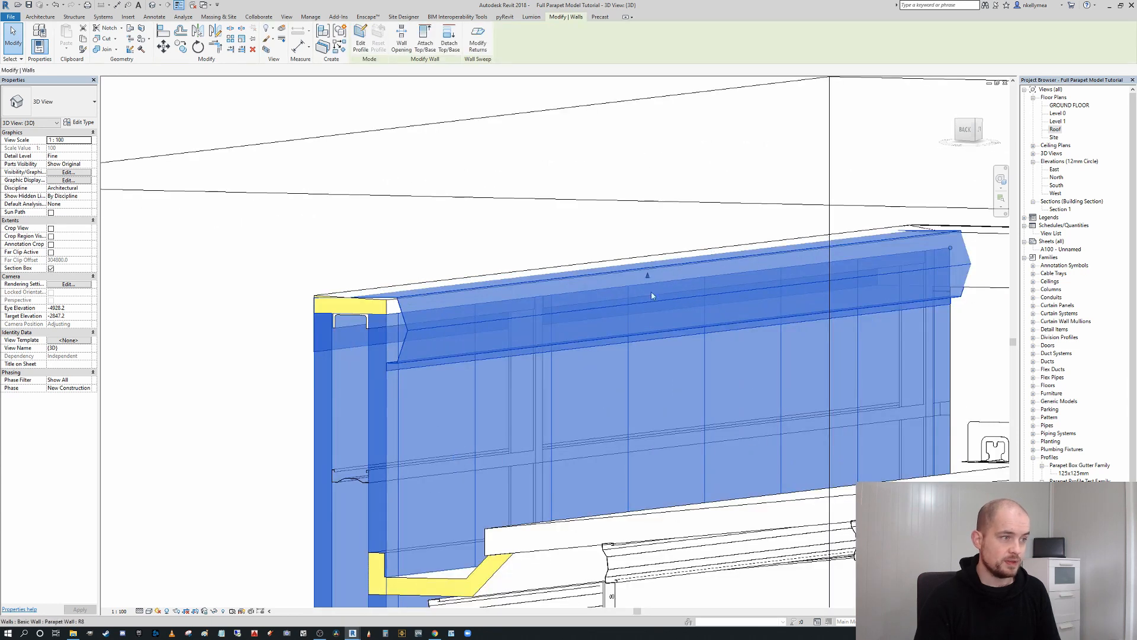
pyautogui.scroll(-1, 528, 328)
pyautogui.moveTo(442, 313); pyautogui.dragTo(397, 312, button='middle')
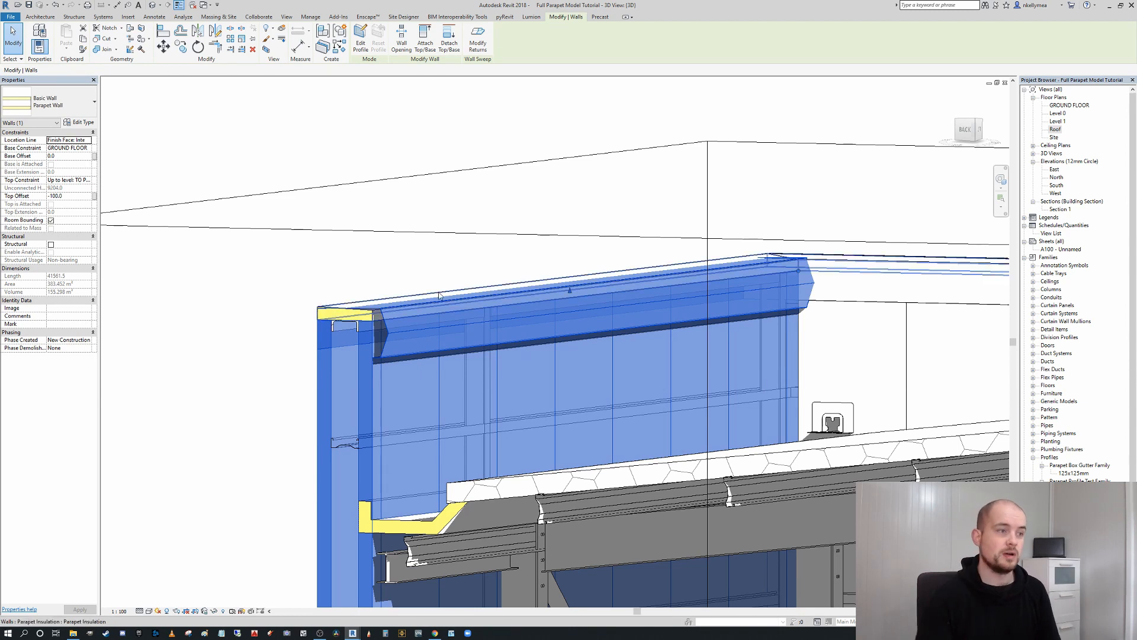
# Inspect the capping at the building's opposite parapet and select the stacked wall there
pyautogui.scroll(-4, 440, 335)
pyautogui.click(384, 320)
pyautogui.scroll(-3, 448, 332)
pyautogui.moveTo(448, 332)
pyautogui.mouseDown(button='middle')
pyautogui.moveTo(339, 322)
pyautogui.moveTo(672, 405)
pyautogui.mouseUp(button='middle')
pyautogui.moveTo(672, 405); pyautogui.dragTo(416, 318, button='middle')
pyautogui.moveTo(752, 325); pyautogui.dragTo(320, 319, button='middle')
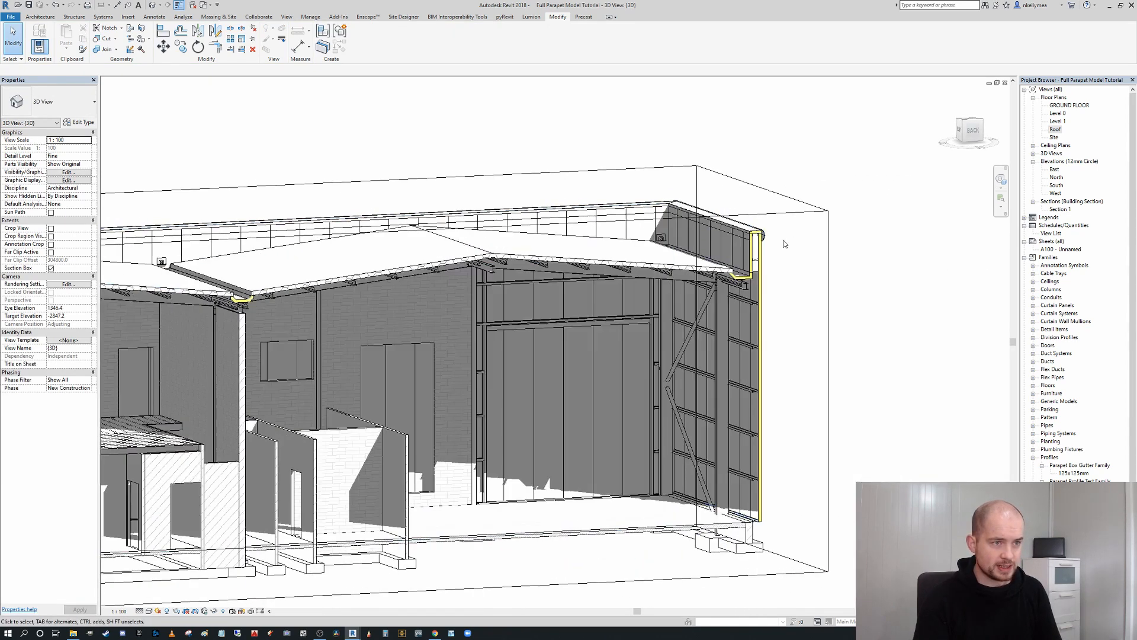
pyautogui.scroll(4, 783, 242)
pyautogui.click(742, 230)
pyautogui.scroll(-2, 768, 244)
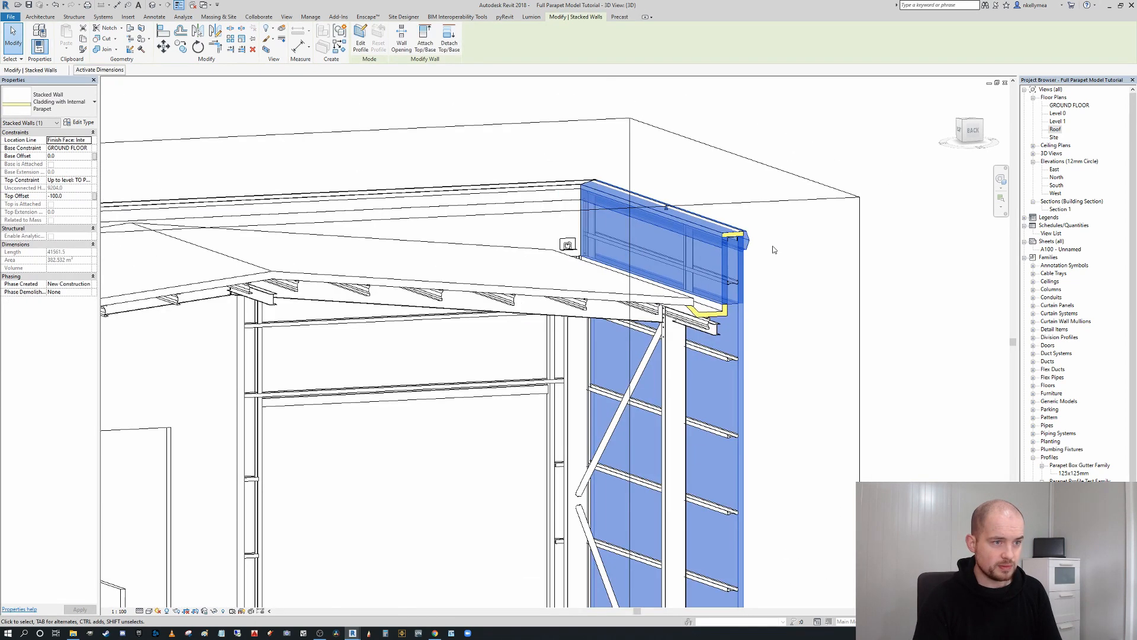
# Orbit around the cut building to compare the cappings, and select the Parapet Wall at the first cut parapet again
pyautogui.keyDown('shift'); pyautogui.moveTo(773, 247); pyautogui.dragTo(730, 248, button='middle'); pyautogui.keyUp('shift')
pyautogui.press('Escape')
pyautogui.scroll(-3, 813, 254)
pyautogui.keyDown('shift'); pyautogui.moveTo(813, 254); pyautogui.dragTo(472, 298, button='middle'); pyautogui.keyUp('shift')
pyautogui.scroll(3, 746, 270)
pyautogui.click(683, 278)
pyautogui.scroll(-4, 683, 278)
pyautogui.moveTo(236, 279); pyautogui.dragTo(957, 317, button='middle')
pyautogui.moveTo(319, 263); pyautogui.dragTo(921, 303, button='middle')
pyautogui.press('Escape')
pyautogui.click(598, 302)
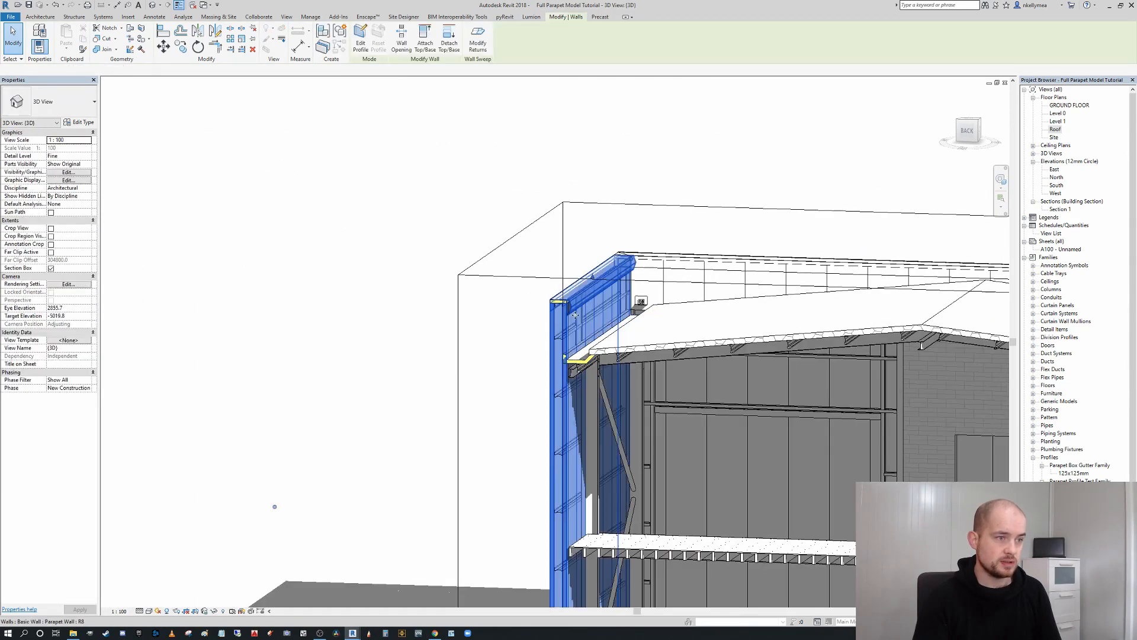
# Deselect the Parapet Wall and compare the capping sweeps on the cut parapets at both ends of the building
pyautogui.scroll(-4, 598, 307)
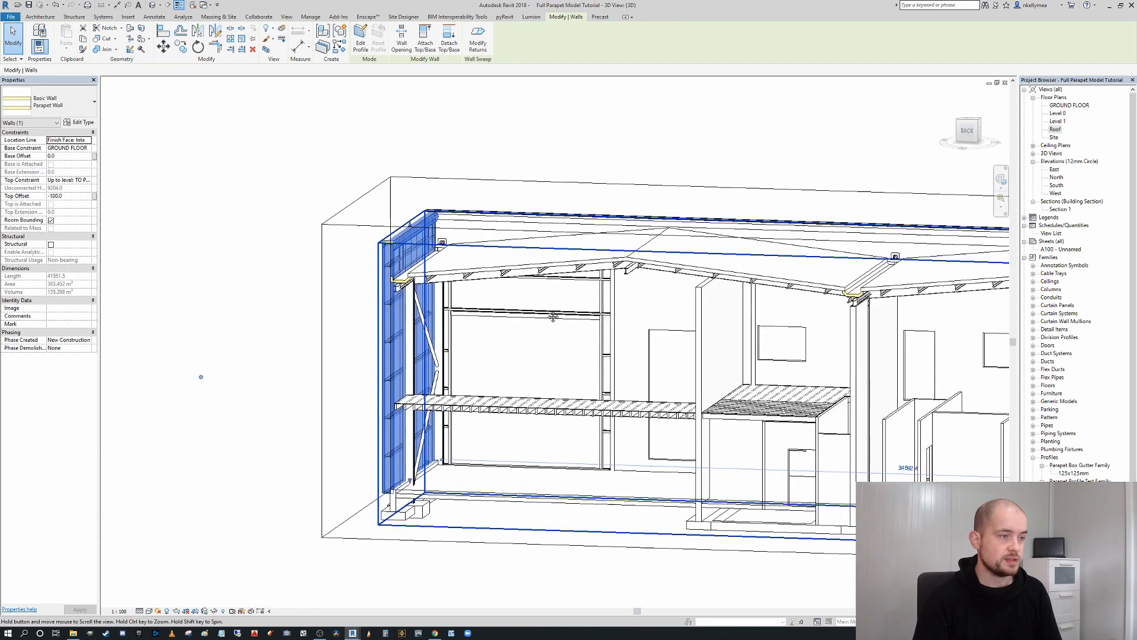
pyautogui.press('Escape')
pyautogui.scroll(3, 545, 320)
pyautogui.scroll(-5, 545, 320)
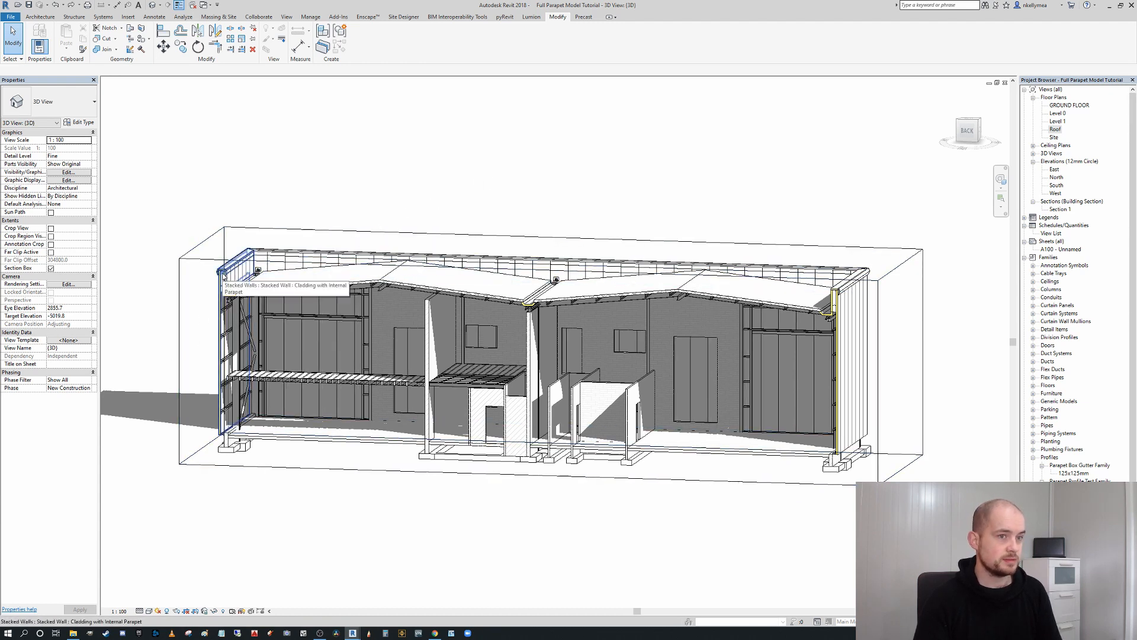
pyautogui.scroll(5, 224, 276)
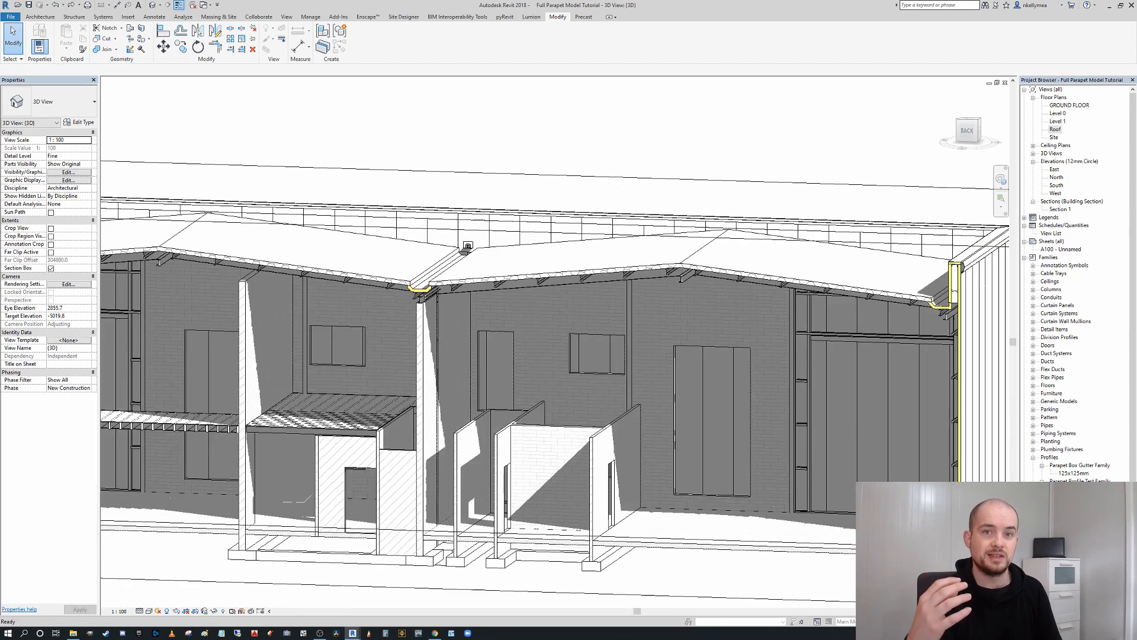
pyautogui.moveTo(989, 251); pyautogui.dragTo(742, 225, button='middle')
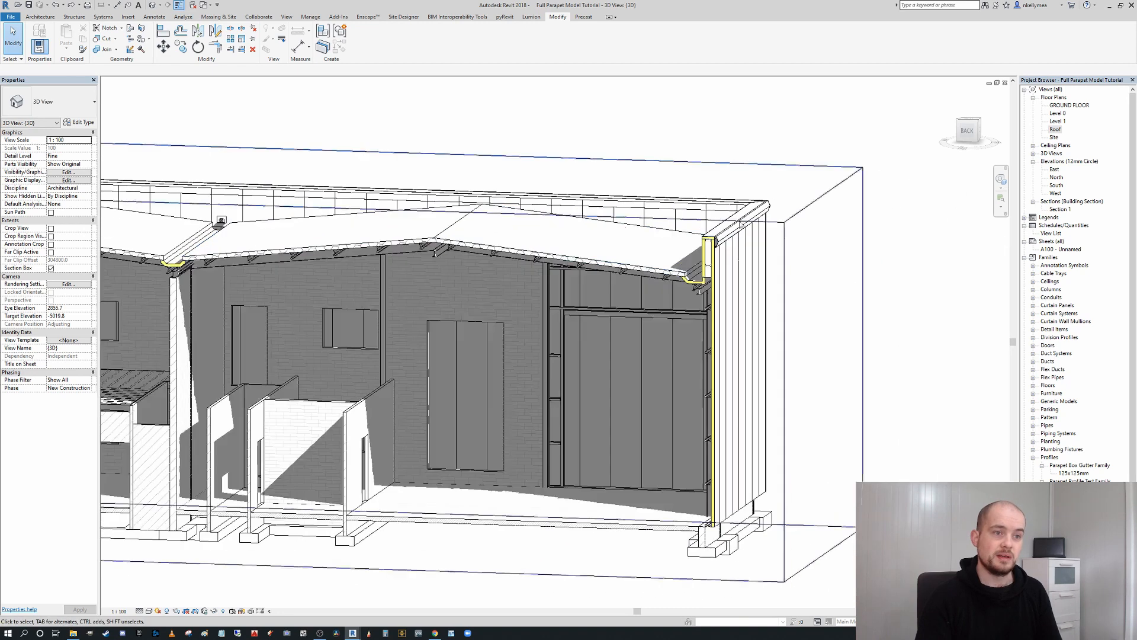
pyautogui.scroll(5, 744, 223)
pyautogui.scroll(-6, 713, 266)
pyautogui.moveTo(681, 262); pyautogui.dragTo(1131, 297, button='middle')
pyautogui.scroll(5, 309, 288)
pyautogui.scroll(-3, 337, 270)
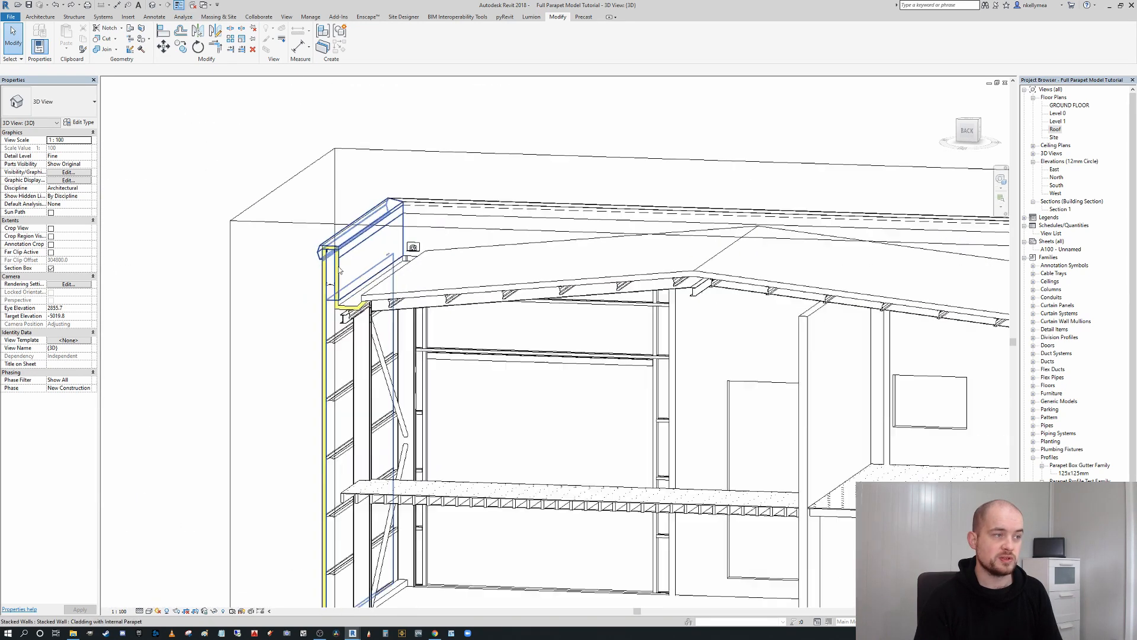
pyautogui.scroll(1, 339, 270)
pyautogui.scroll(-4, 646, 241)
pyautogui.moveTo(971, 266); pyautogui.dragTo(358, 229, button='middle')
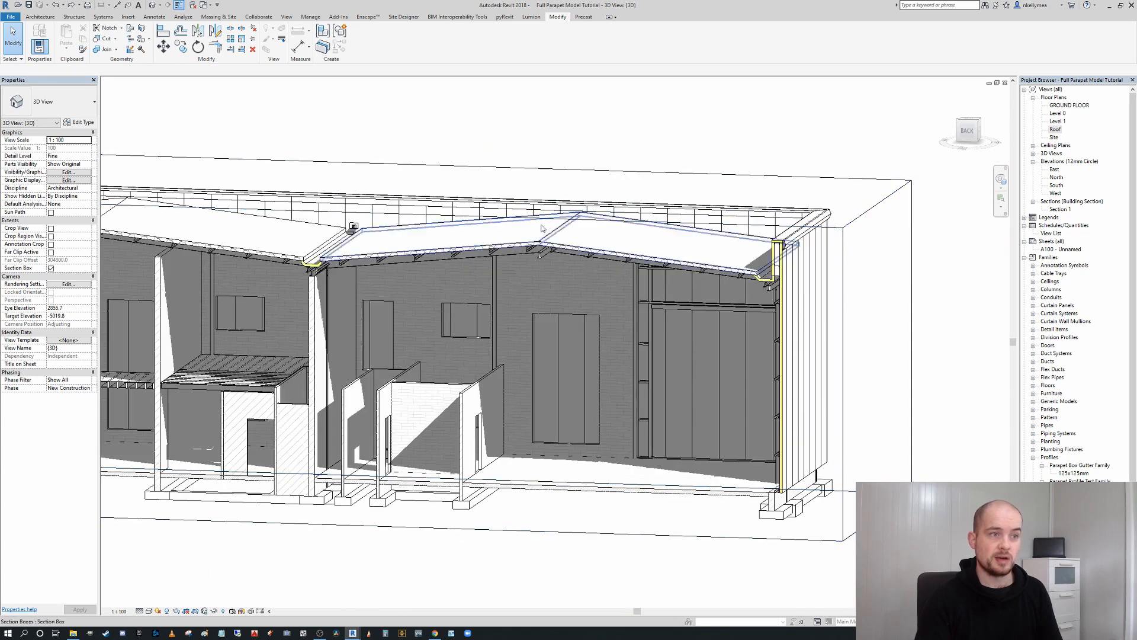
pyautogui.scroll(5, 829, 236)
pyautogui.scroll(-3, 859, 261)
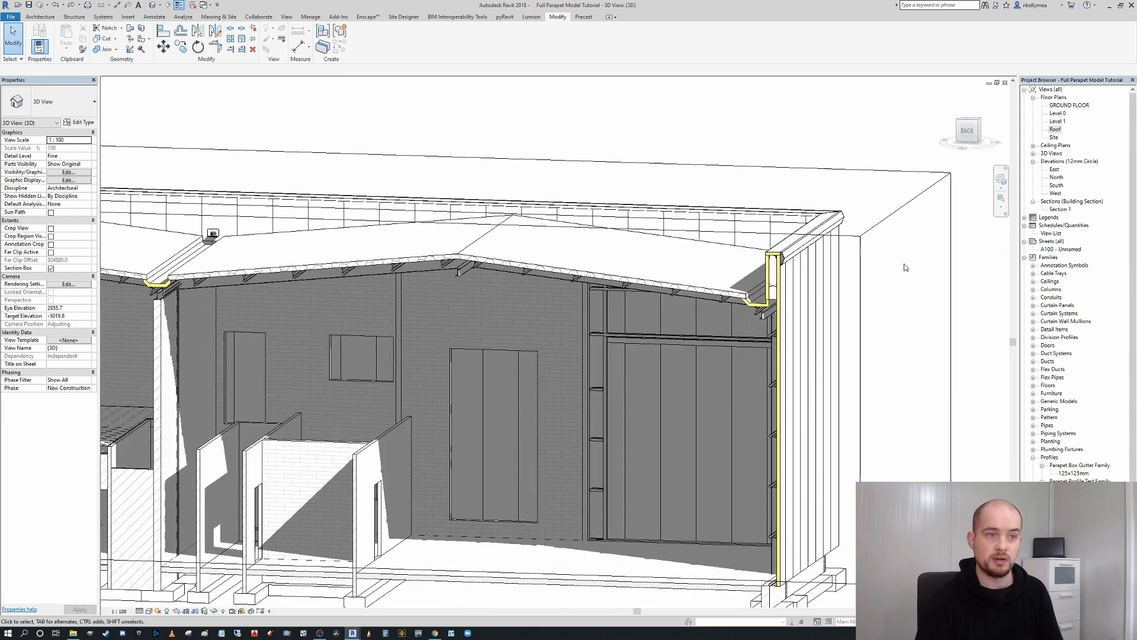
pyautogui.scroll(-6, 905, 267)
pyautogui.scroll(3, 464, 300)
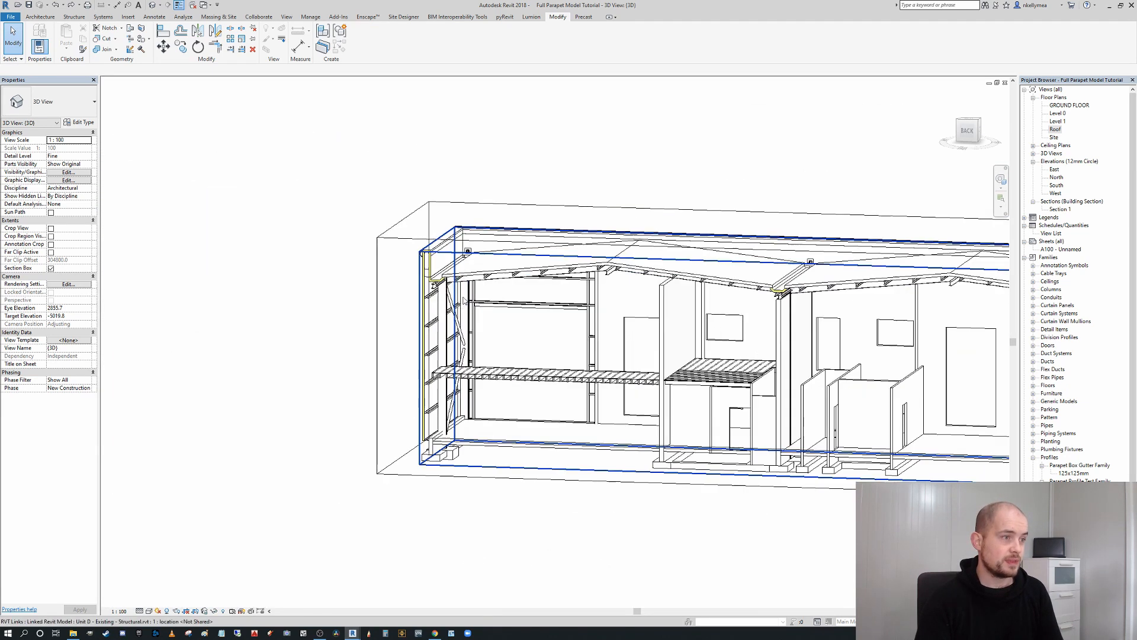
# Set the Capping Front Height of the Parapet Profile Test Family type to 200
pyautogui.scroll(5, 459, 266)
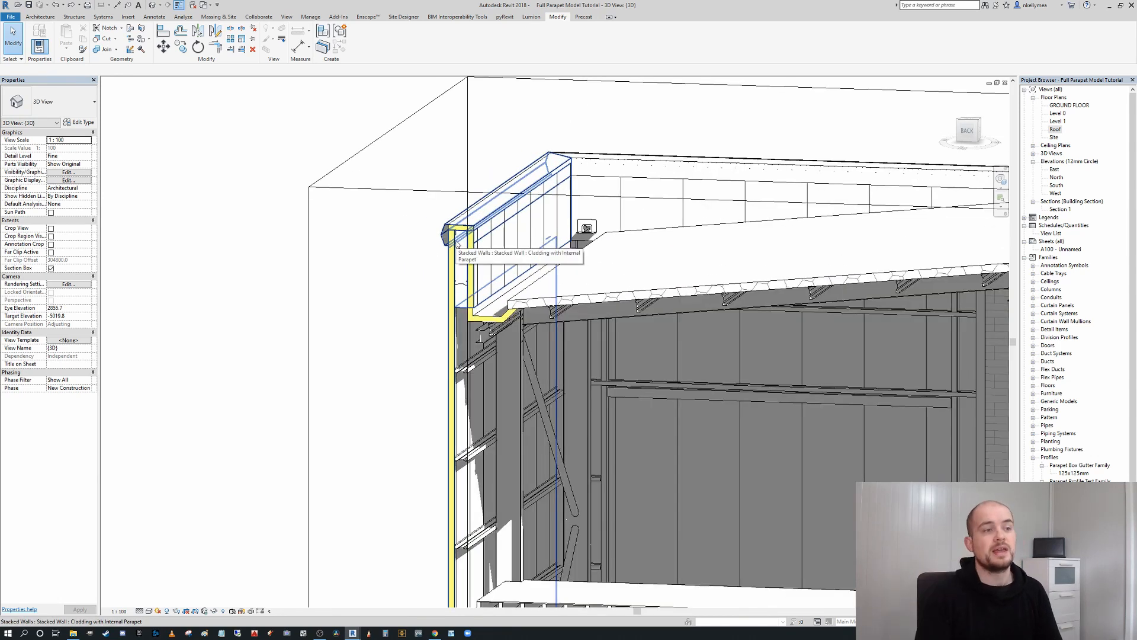
pyautogui.moveTo(476, 251); pyautogui.dragTo(472, 269, button='middle')
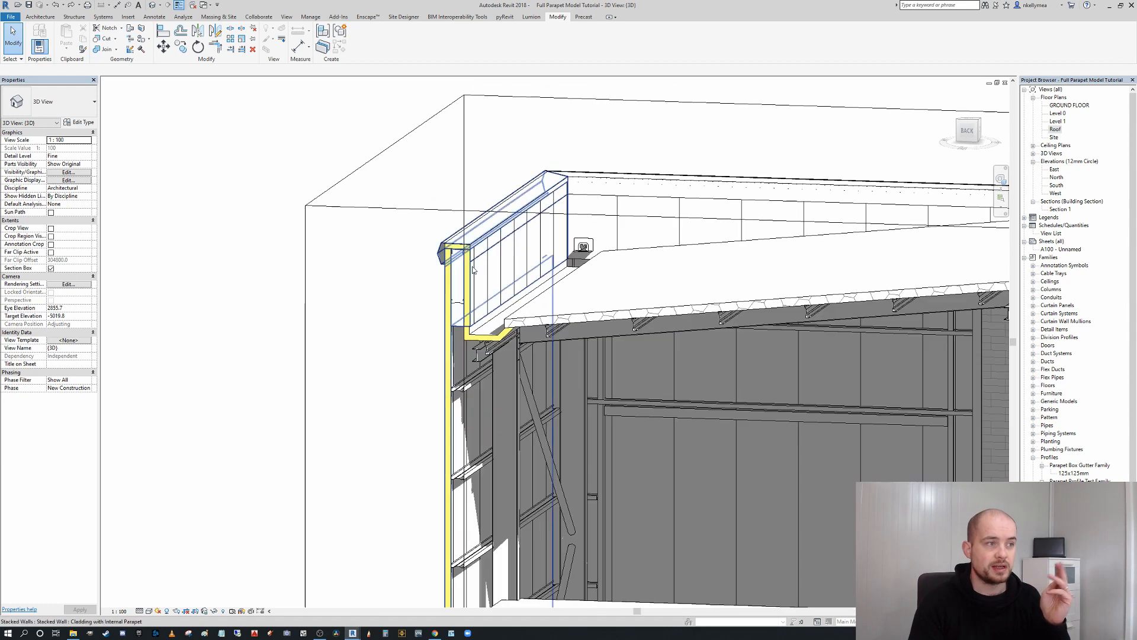
pyautogui.scroll(3, 477, 263)
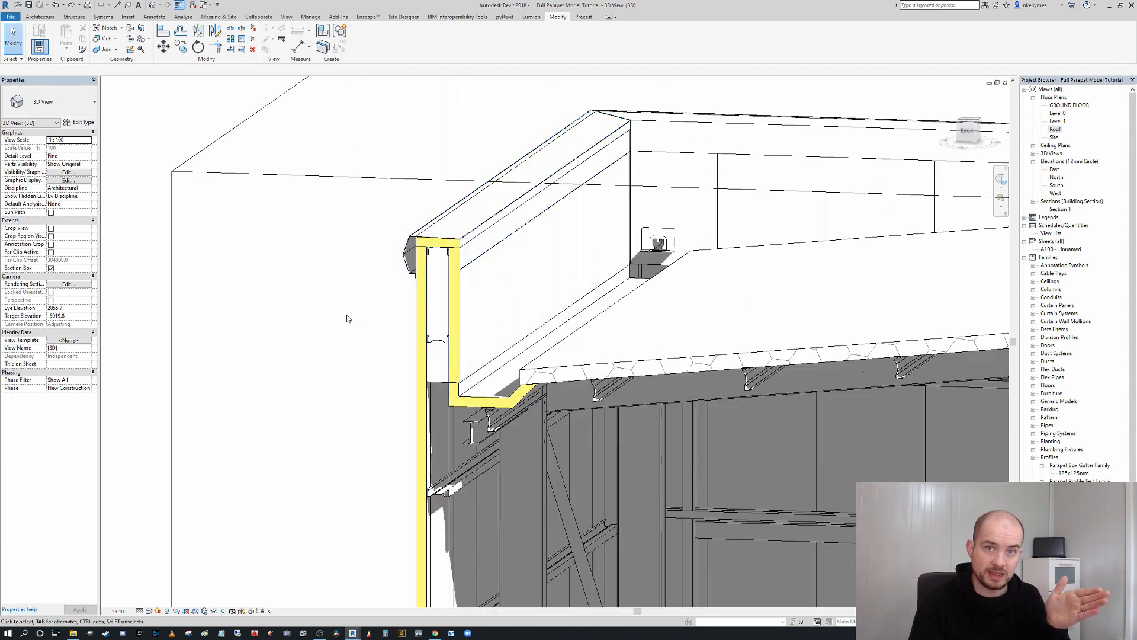
pyautogui.moveTo(326, 326); pyautogui.dragTo(329, 327, button='middle')
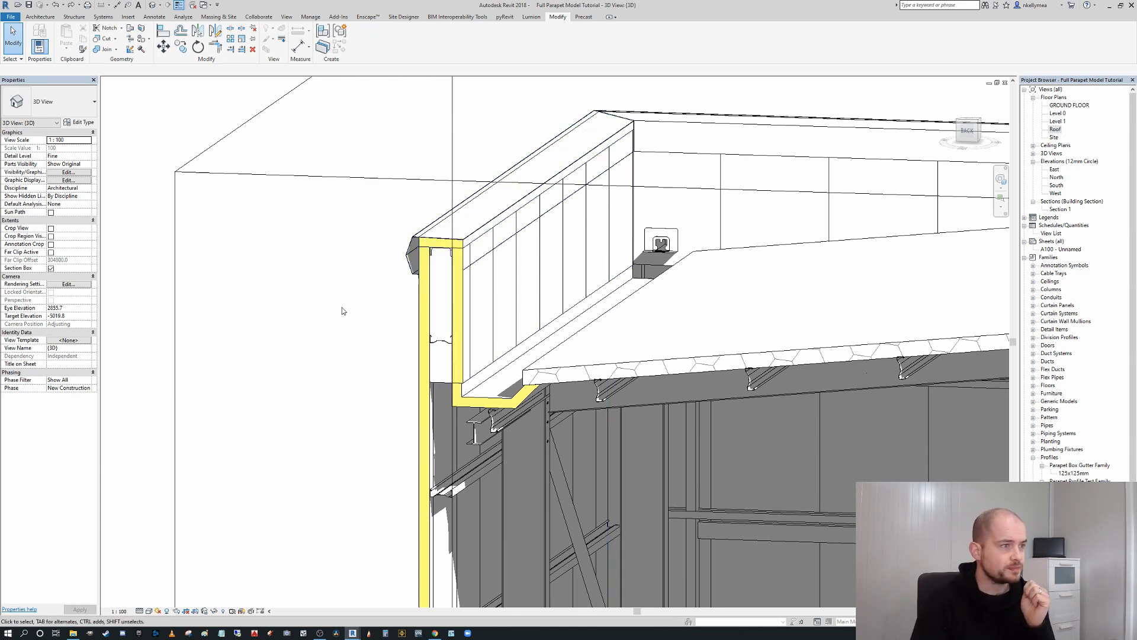
pyautogui.scroll(3, 420, 274)
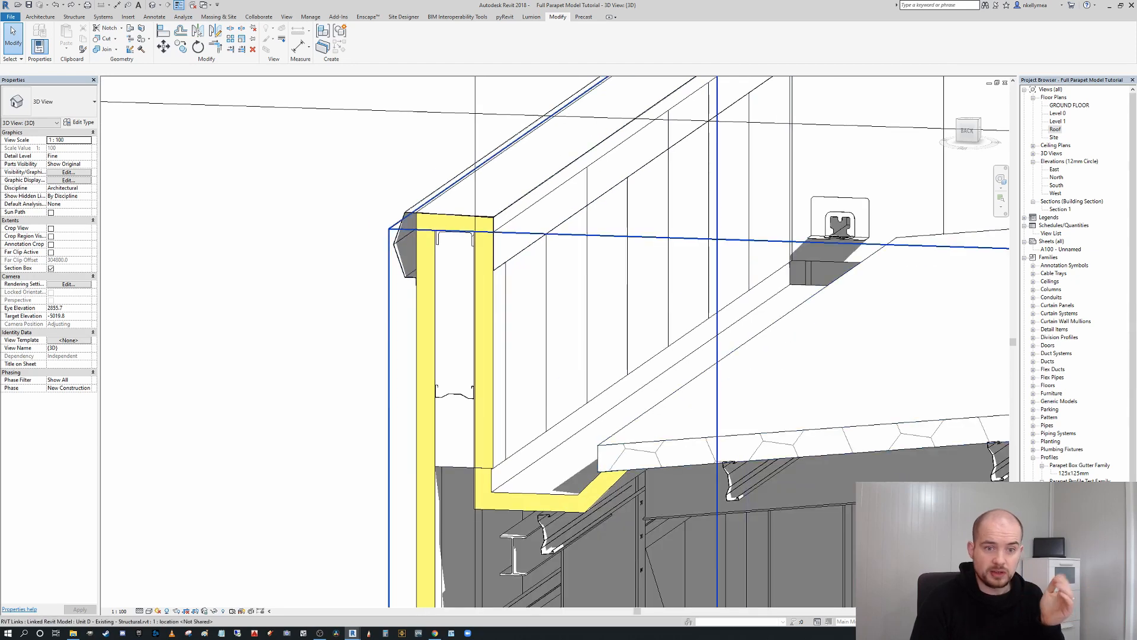
pyautogui.doubleClick(1085, 490)
pyautogui.moveTo(524, 95); pyautogui.dragTo(883, 126)
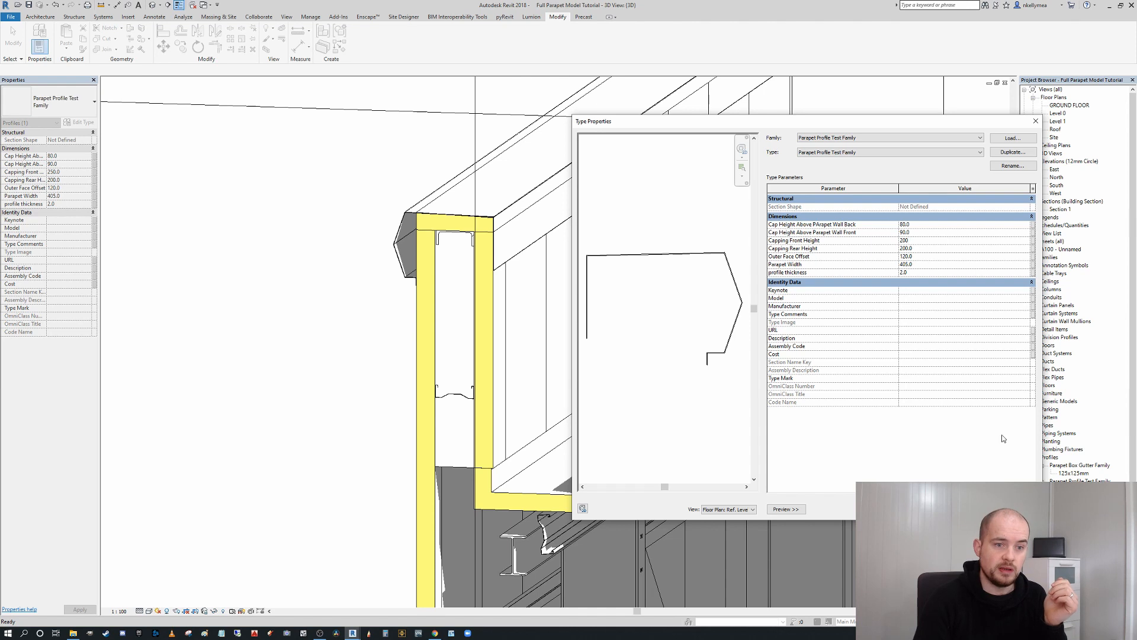
pyautogui.press('Return')
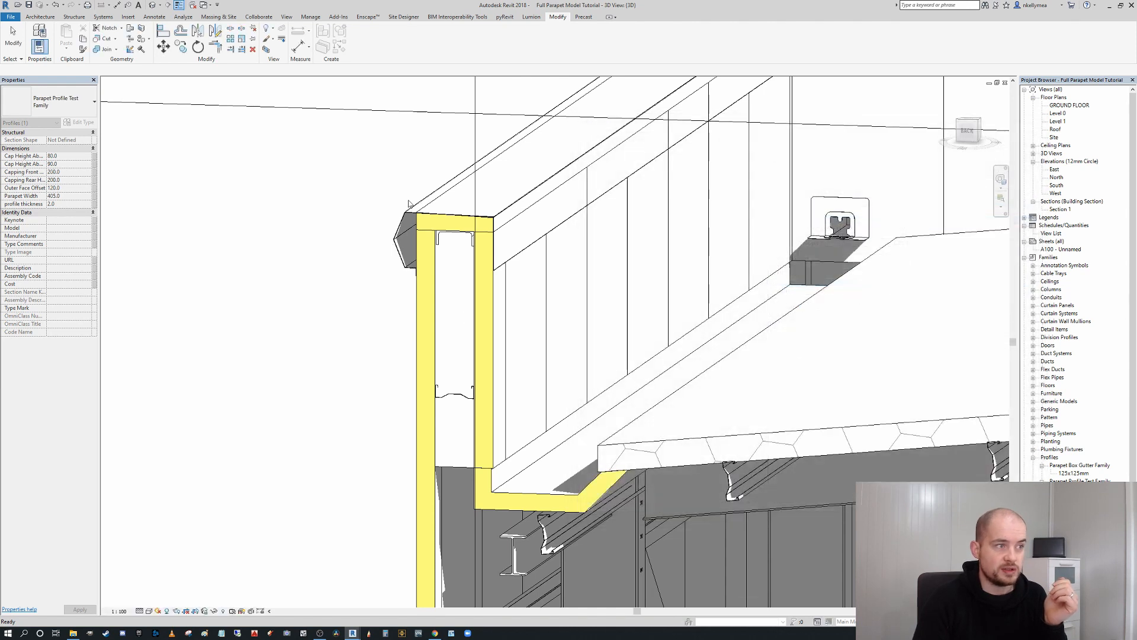
# Examine how the capping profile fits over the top of the cut parapet and select the stacked wall there
pyautogui.scroll(2, 443, 231)
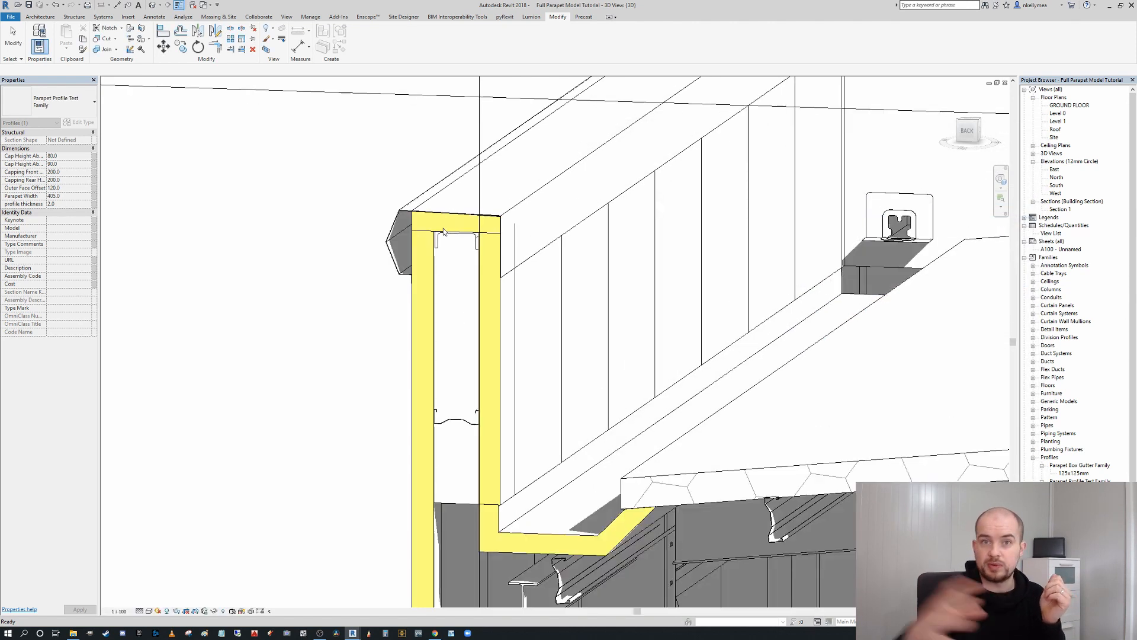
pyautogui.scroll(-3, 426, 232)
pyautogui.scroll(8, 426, 232)
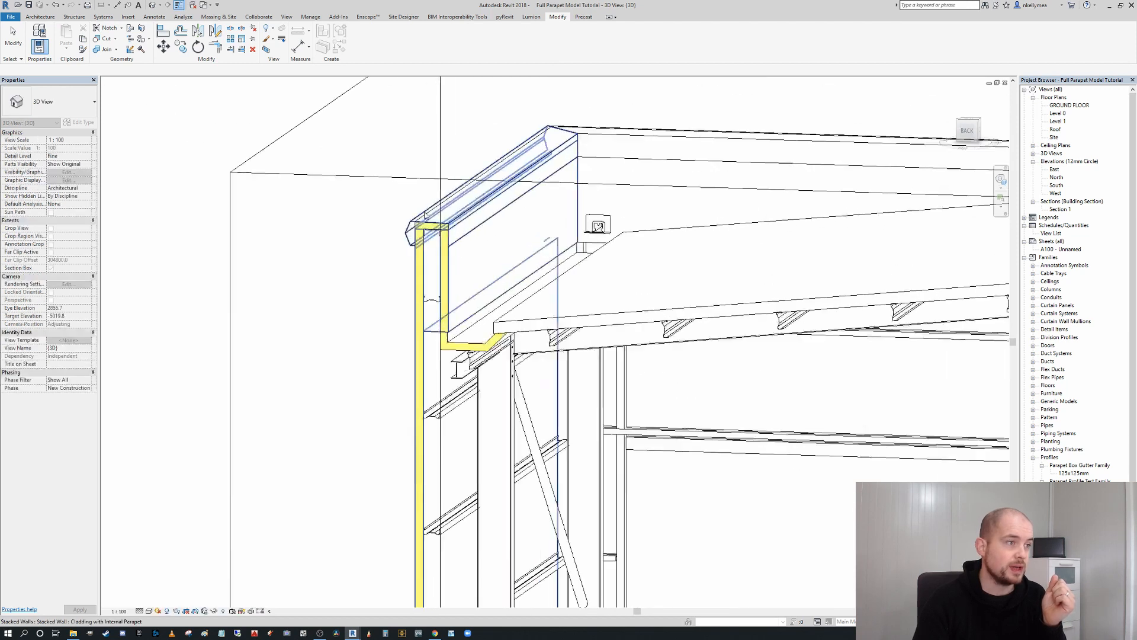
pyautogui.scroll(4, 409, 224)
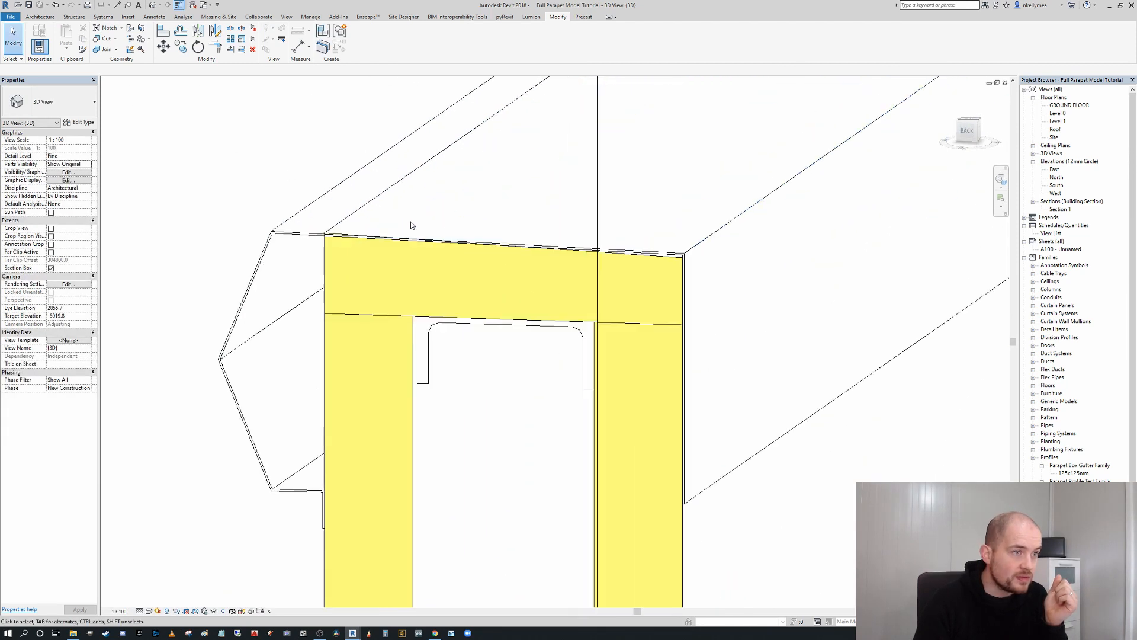
pyautogui.scroll(3, 349, 236)
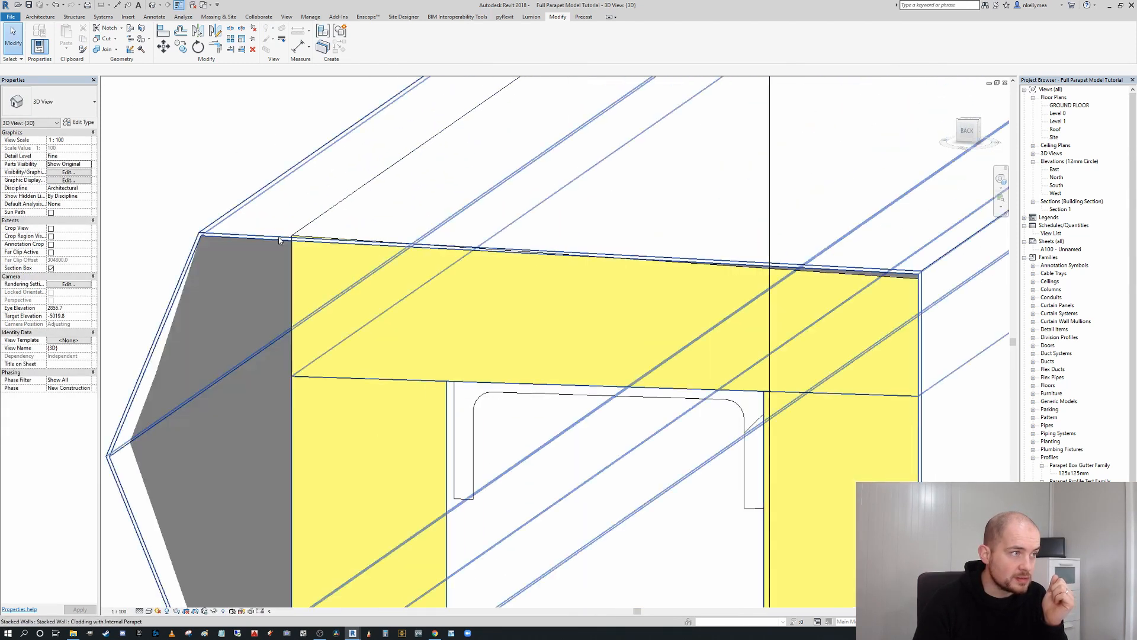
pyautogui.click(282, 238)
pyautogui.scroll(-4, 282, 239)
pyautogui.scroll(1, 551, 296)
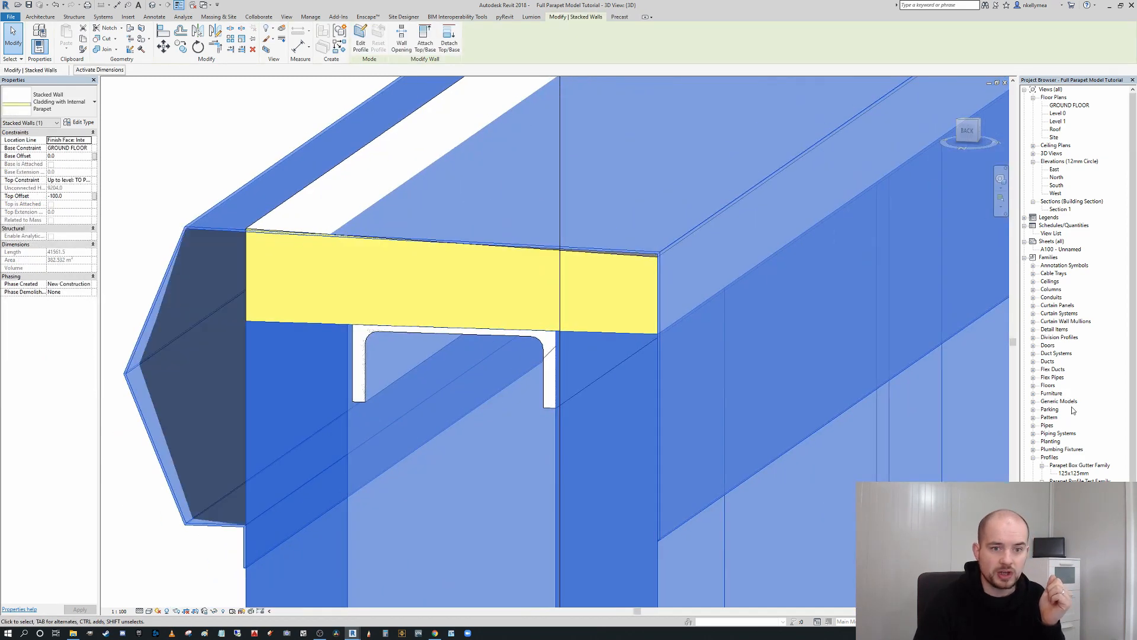
# Set the Capping Front Height of the Parapet Profile Test Family type to 210
pyautogui.doubleClick(1044, 520)
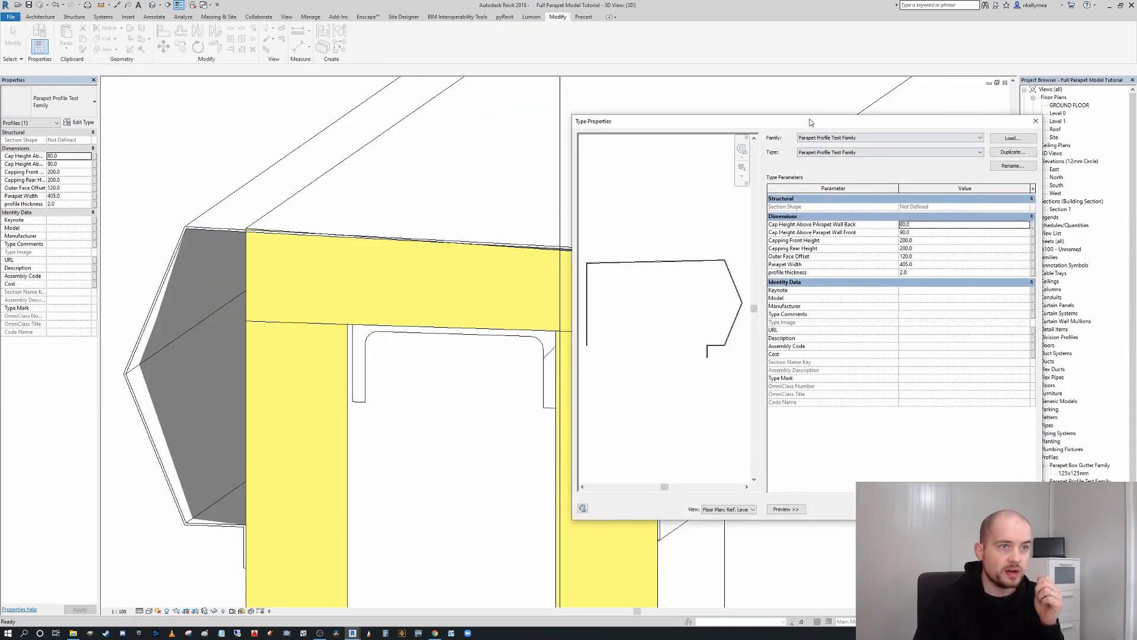
pyautogui.moveTo(818, 120); pyautogui.dragTo(891, 135)
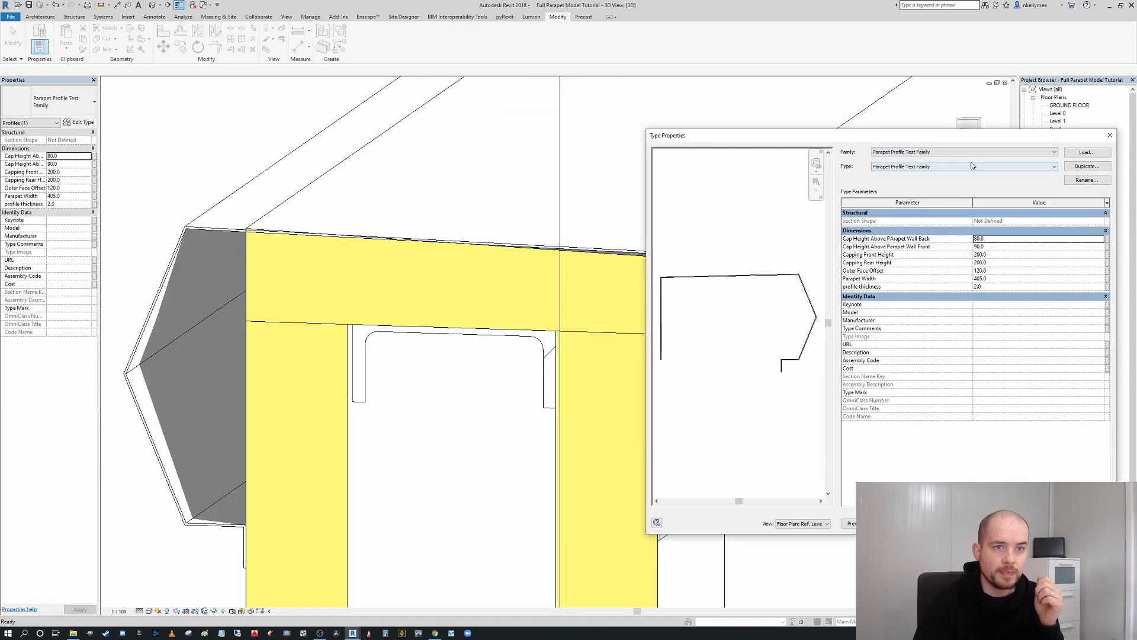
pyautogui.click(1010, 255)
pyautogui.write('210')
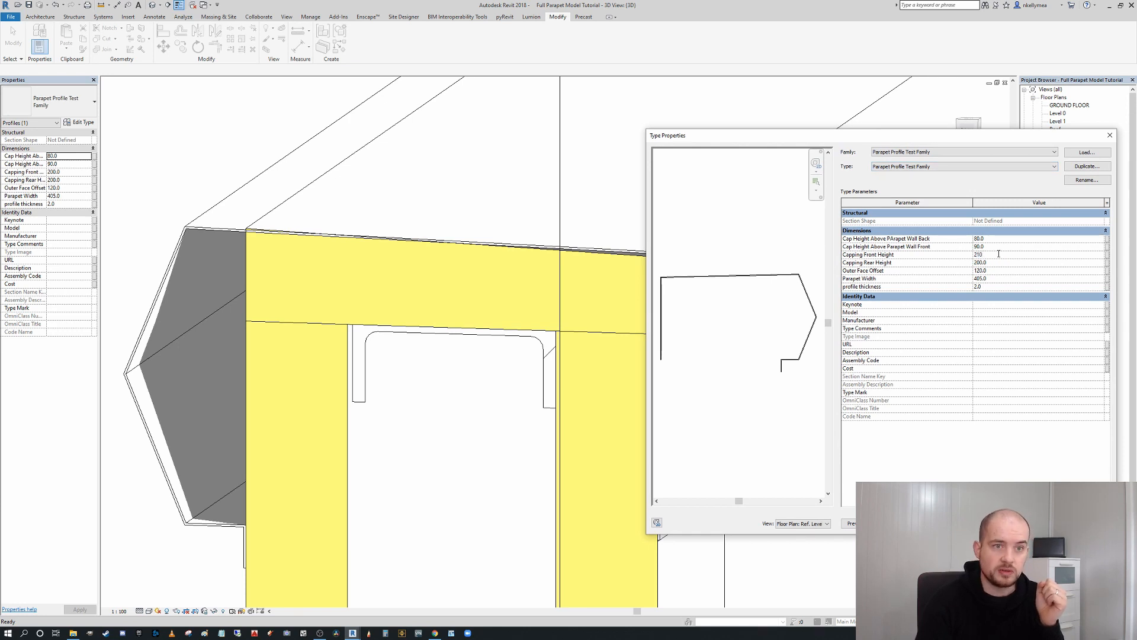
pyautogui.press('Tab')
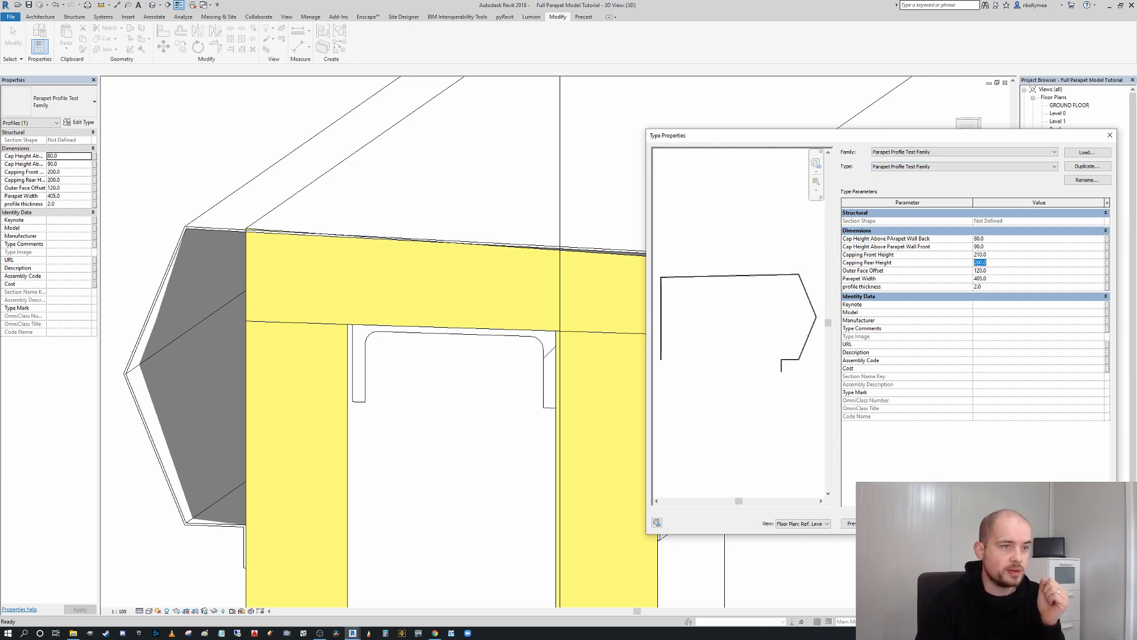
pyautogui.press('Return')
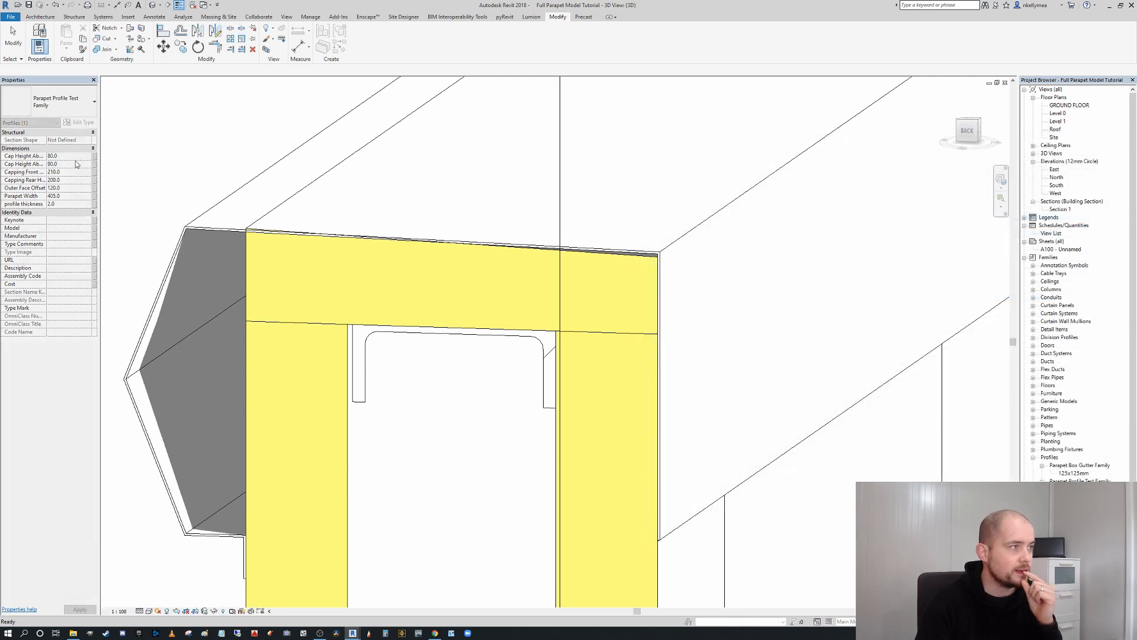
# Set Cap Height Above Parapet Wall Front to 100 in the Parapet Profile Test Family type
pyautogui.doubleClick(1089, 489)
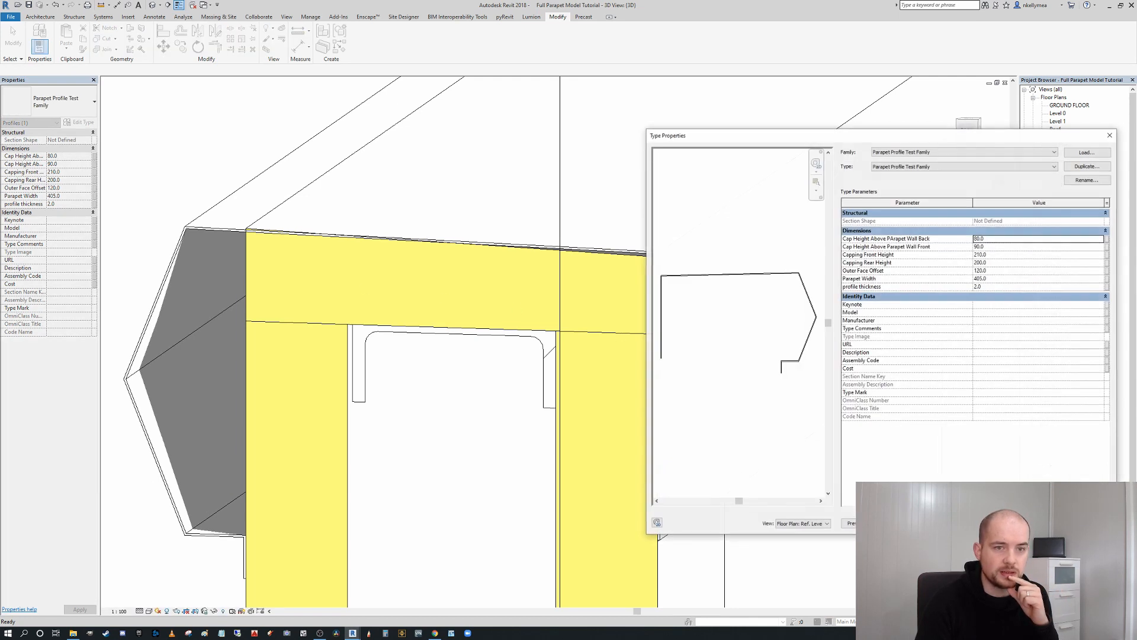
pyautogui.click(998, 247)
pyautogui.write('100')
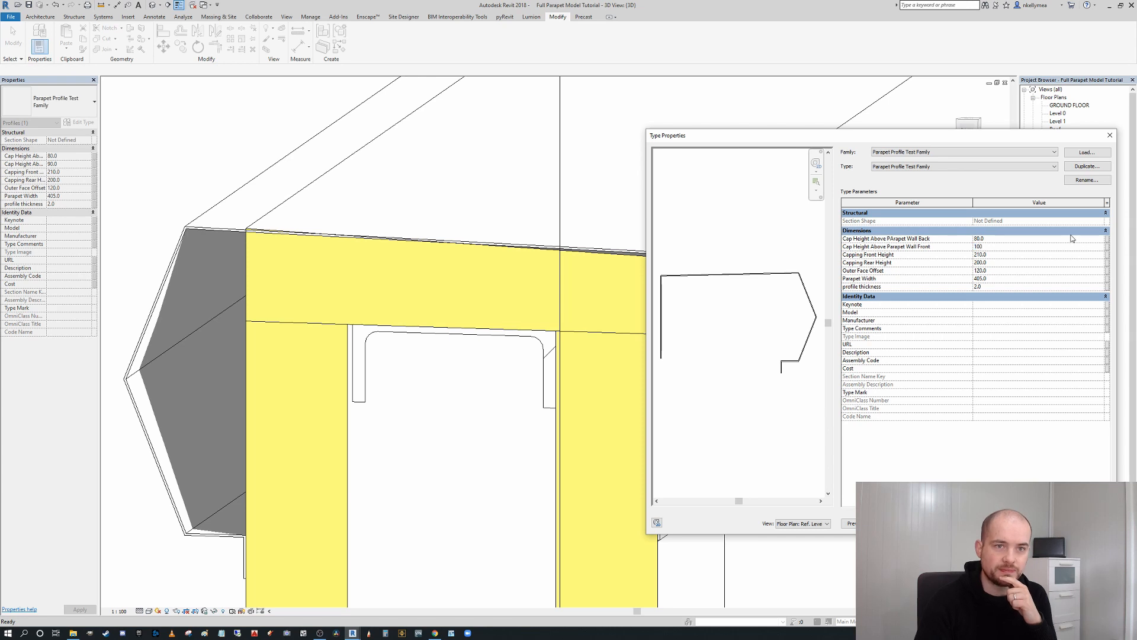
pyautogui.click(1071, 235)
pyautogui.click(1046, 231)
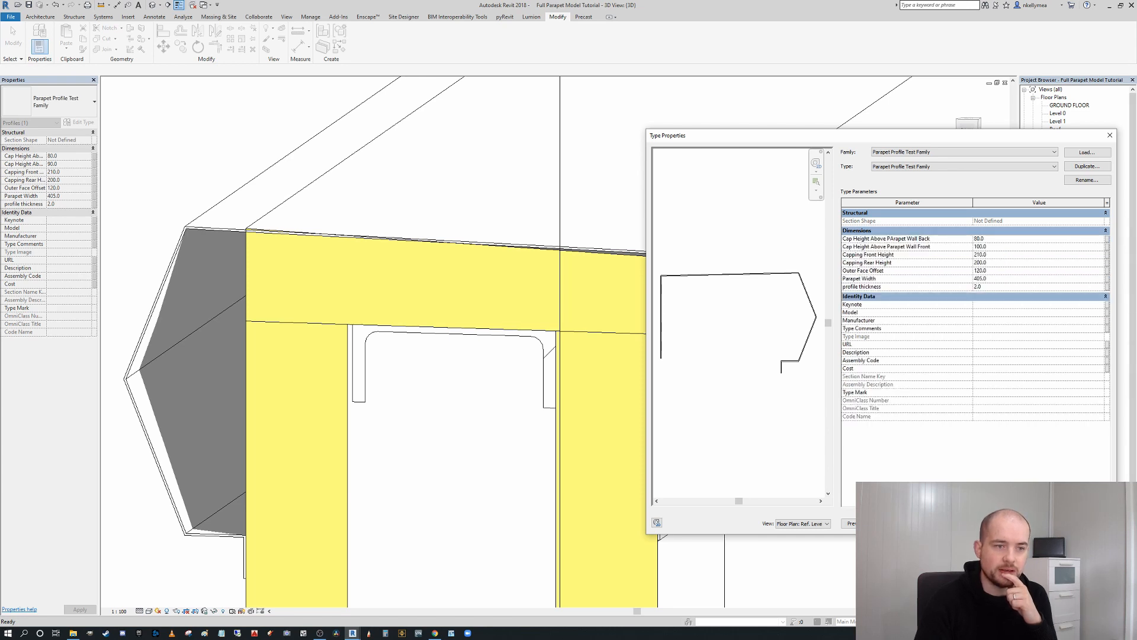
pyautogui.press('Return')
# Examine the capping's slope, front face and lower lip on the cut parapet, selecting and then deselecting the stacked wall
pyautogui.scroll(-5, 264, 237)
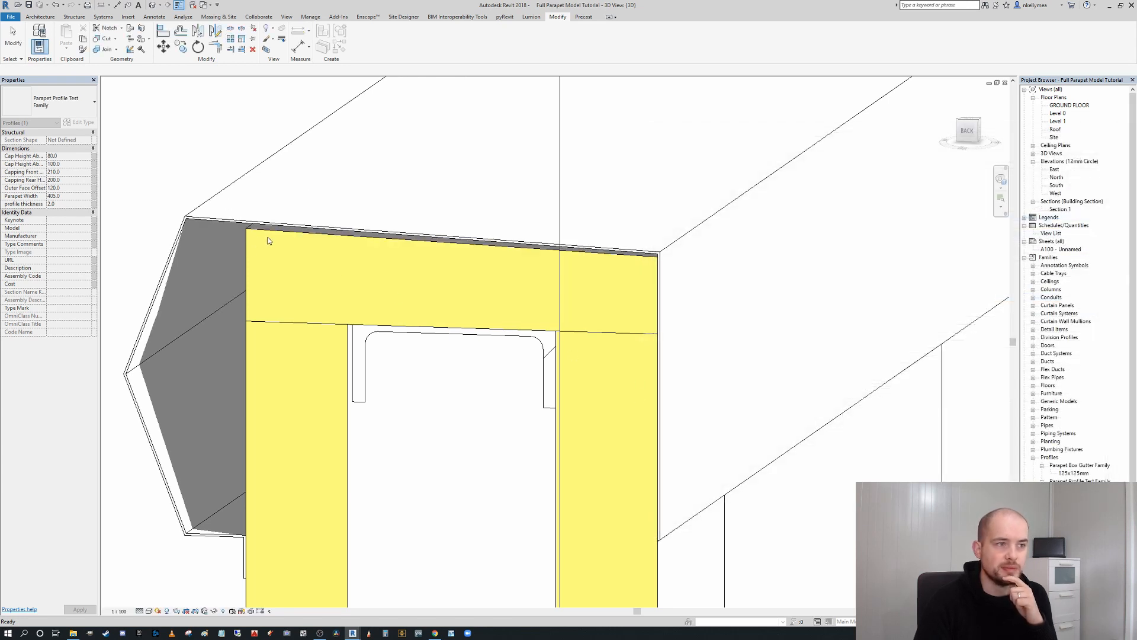
pyautogui.press('Escape')
pyautogui.scroll(3, 329, 290)
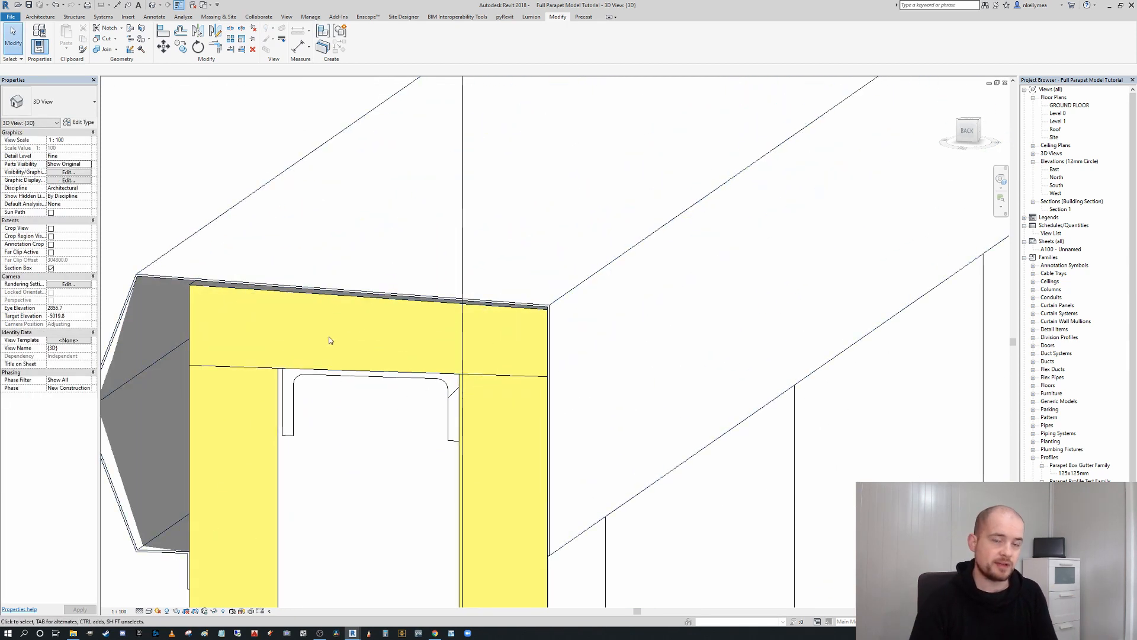
pyautogui.scroll(-4, 347, 342)
pyautogui.moveTo(372, 411); pyautogui.dragTo(301, 395, button='middle')
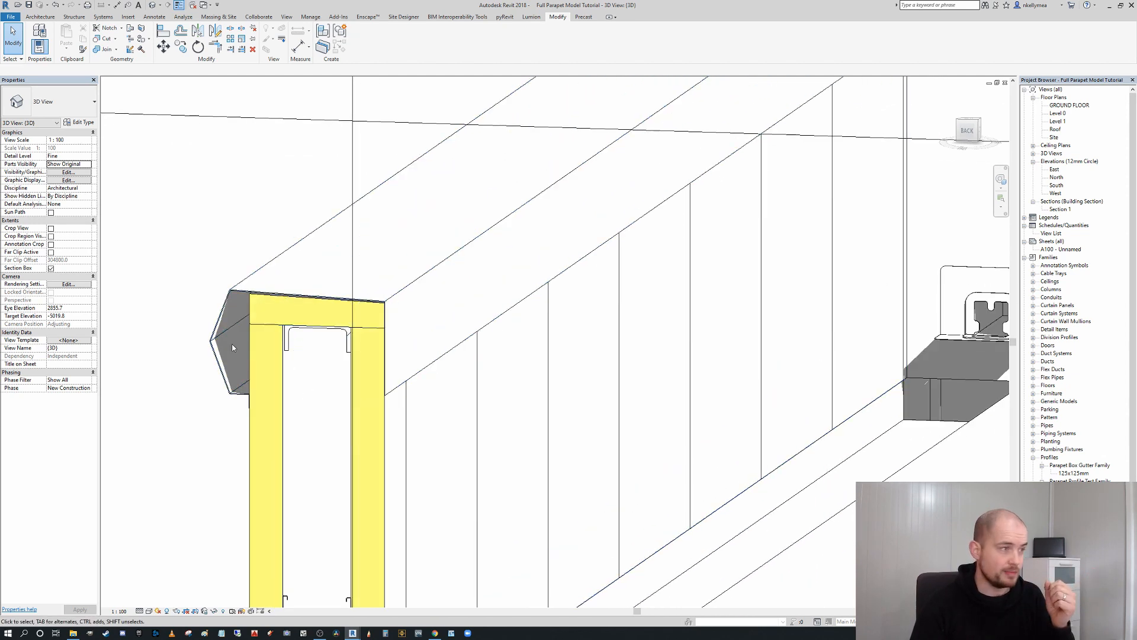
pyautogui.scroll(3, 237, 333)
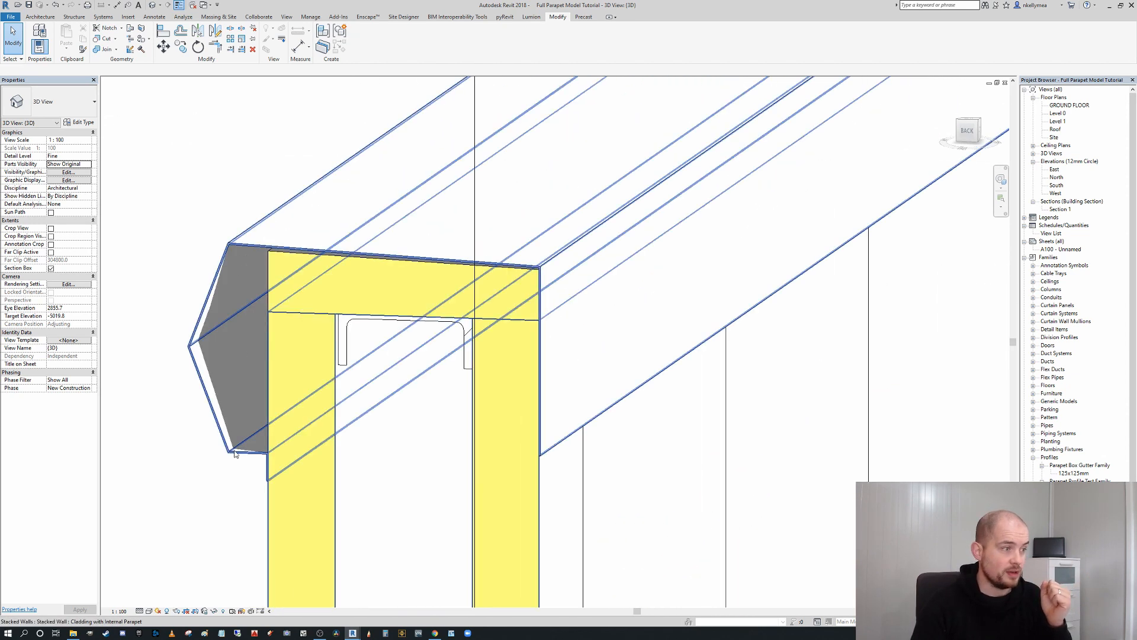
pyautogui.click(268, 462)
pyautogui.scroll(-2, 286, 493)
pyautogui.scroll(-3, 286, 493)
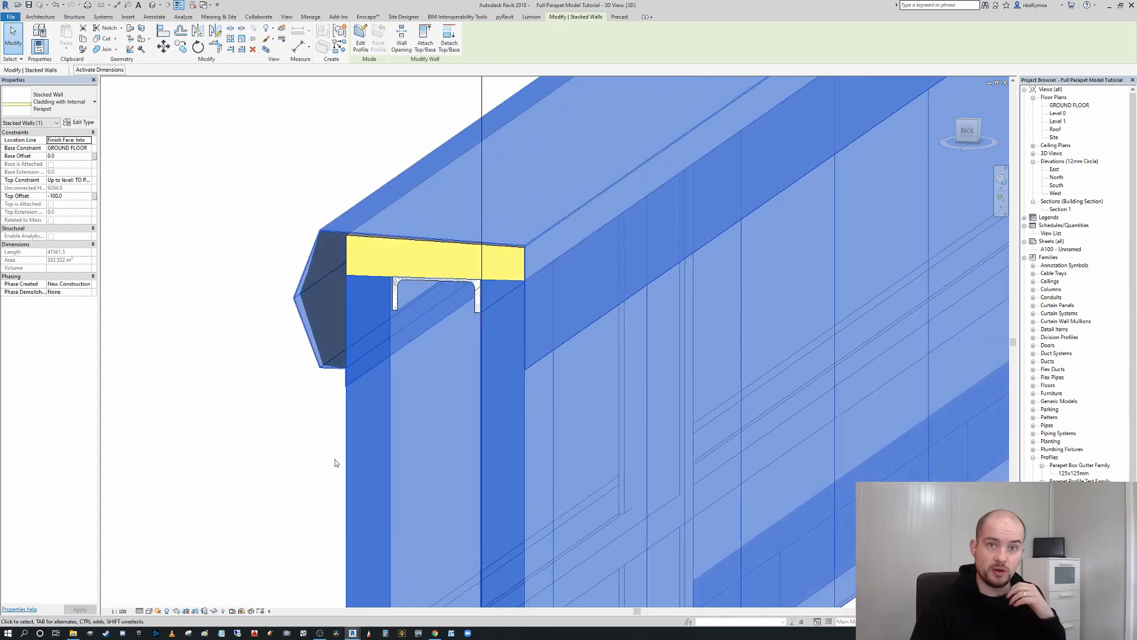
pyautogui.scroll(4, 304, 298)
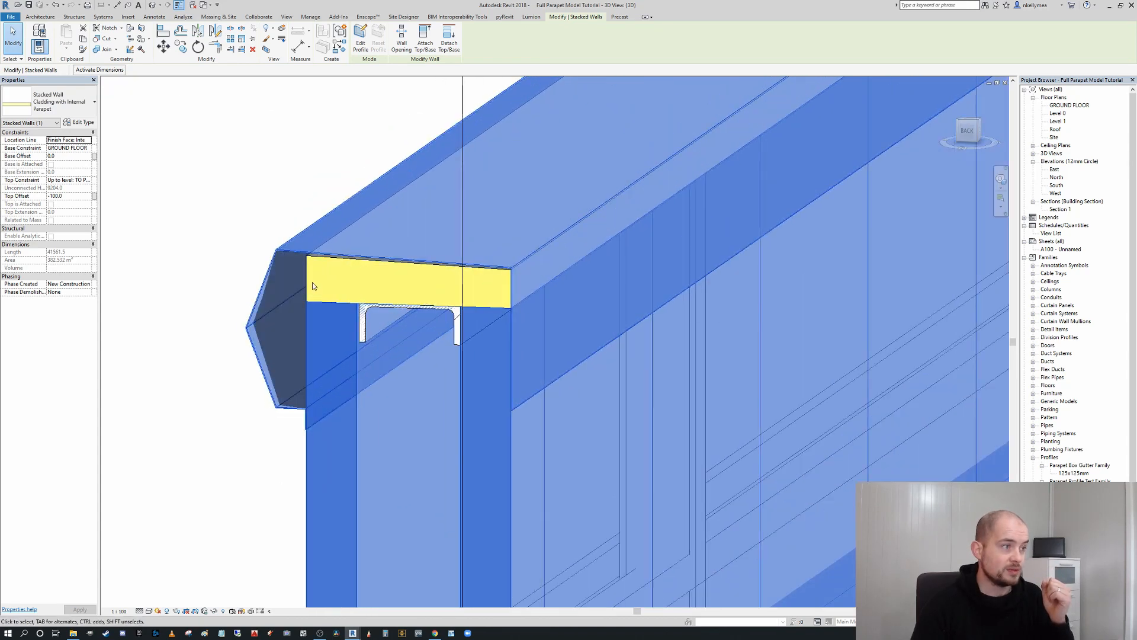
pyautogui.click(302, 297)
pyautogui.click(200, 435)
pyautogui.scroll(-3, 205, 409)
pyautogui.scroll(-5, 225, 366)
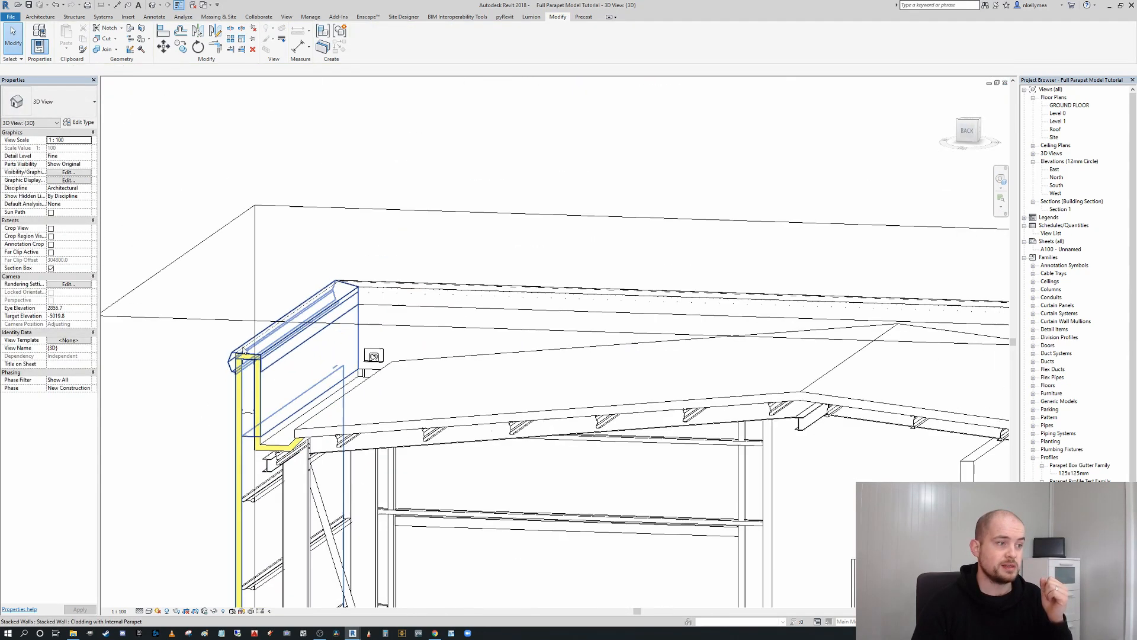
# Examine the cut parapet in the 3D view and the corner of grids 9 and G in the Roof floor plan
pyautogui.moveTo(228, 370); pyautogui.dragTo(235, 332, button='middle')
pyautogui.scroll(-1, 616, 337)
pyautogui.moveTo(616, 336); pyautogui.dragTo(371, 280, button='middle')
pyautogui.scroll(-2, 370, 280)
pyautogui.scroll(-5, 478, 302)
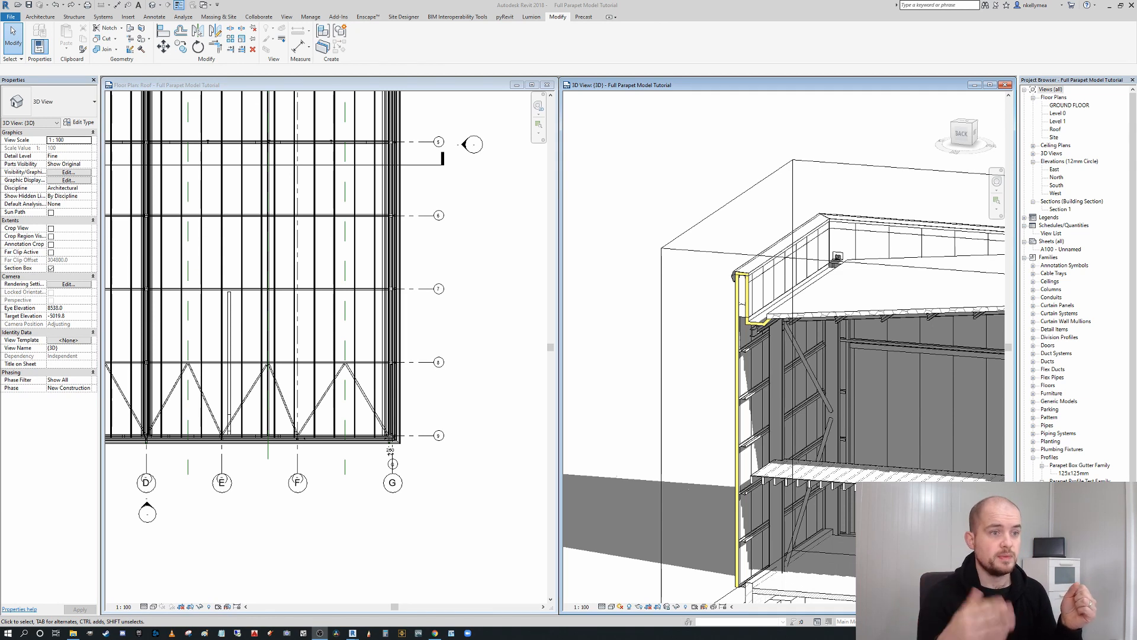
pyautogui.click(479, 313)
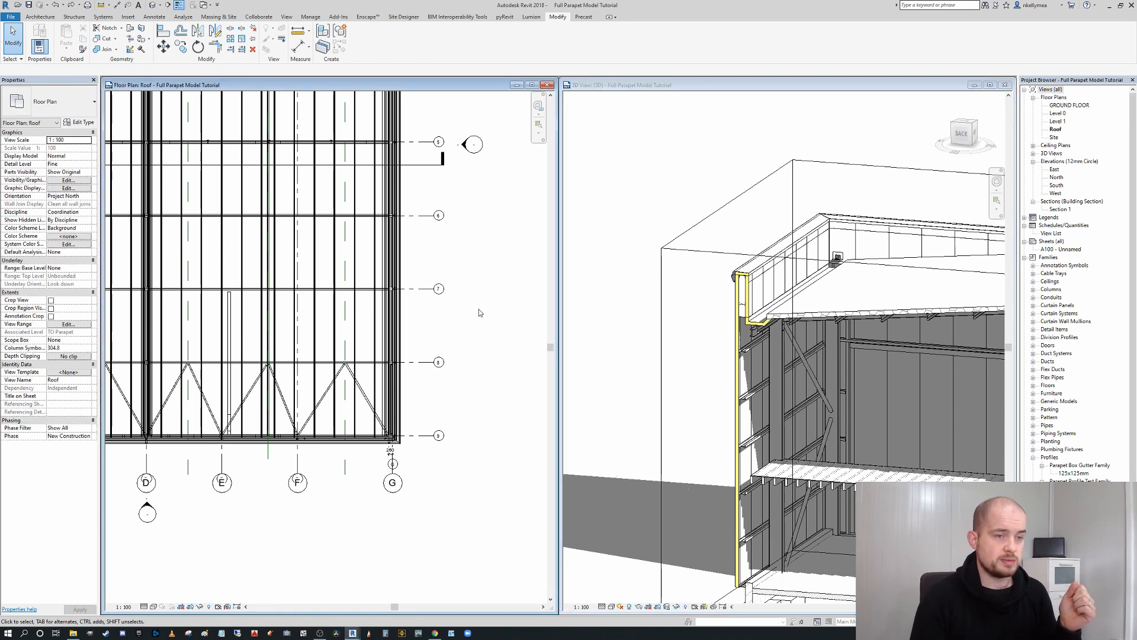
pyautogui.scroll(1, 360, 431)
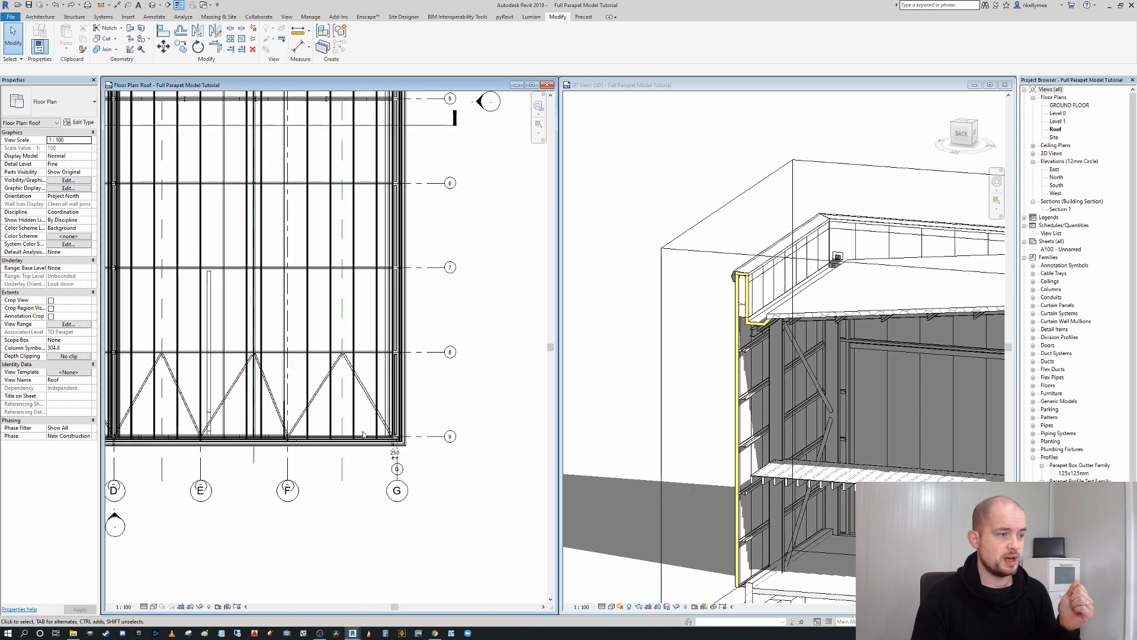
pyautogui.moveTo(492, 438); pyautogui.dragTo(488, 441, button='middle')
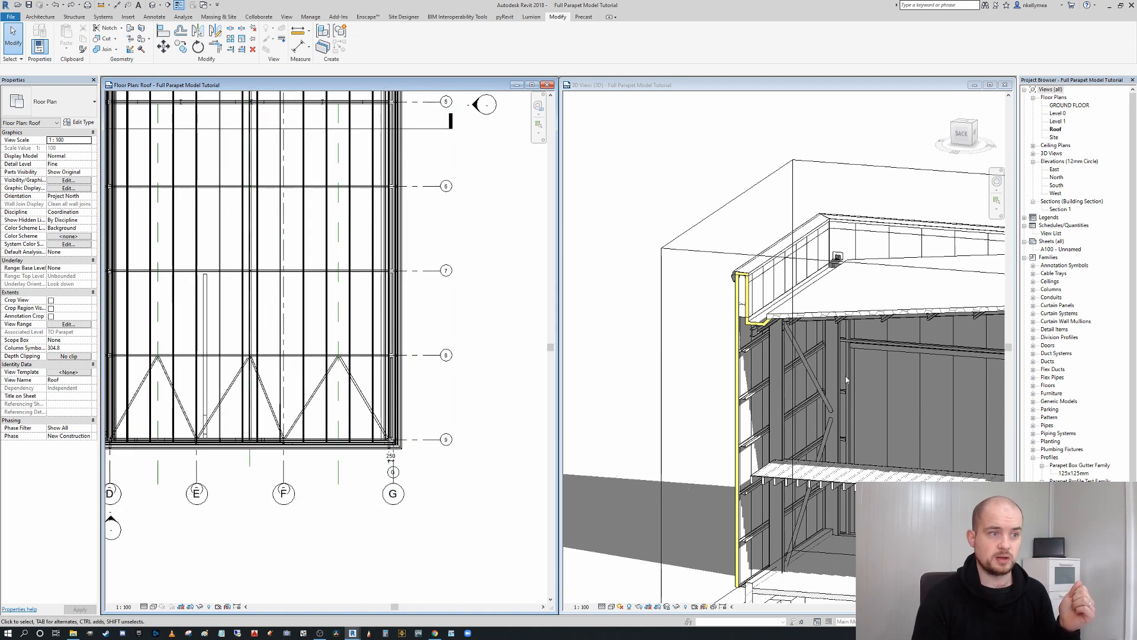
# Hide the linked model Unit D - Existing - Structural.rvt in the 3D view
pyautogui.click(770, 403)
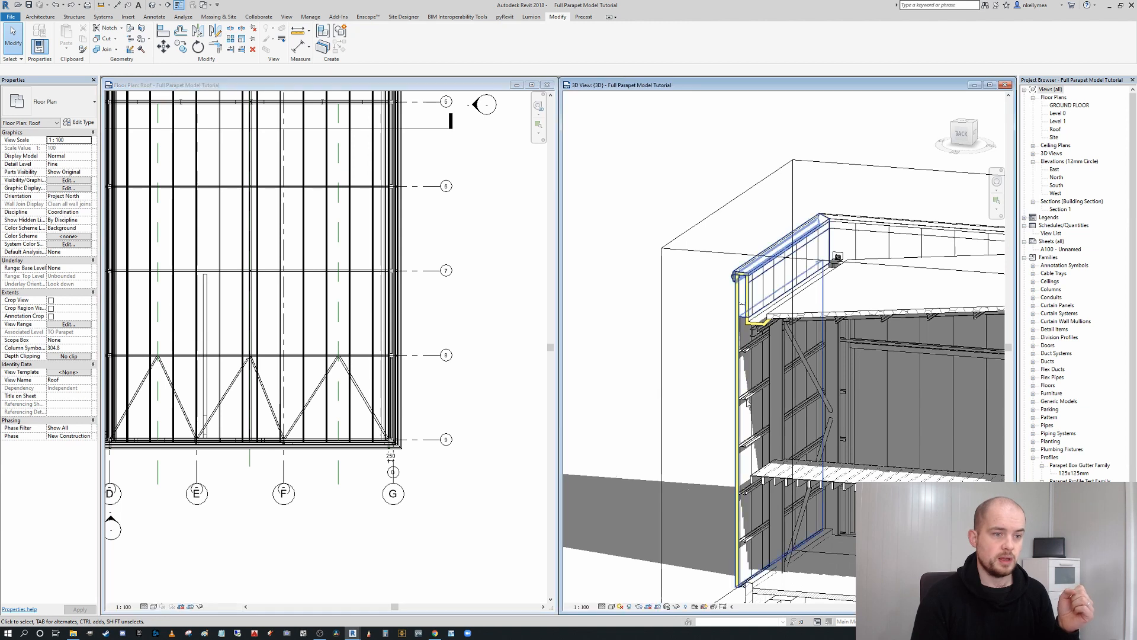
pyautogui.click(780, 402)
pyautogui.press('Escape')
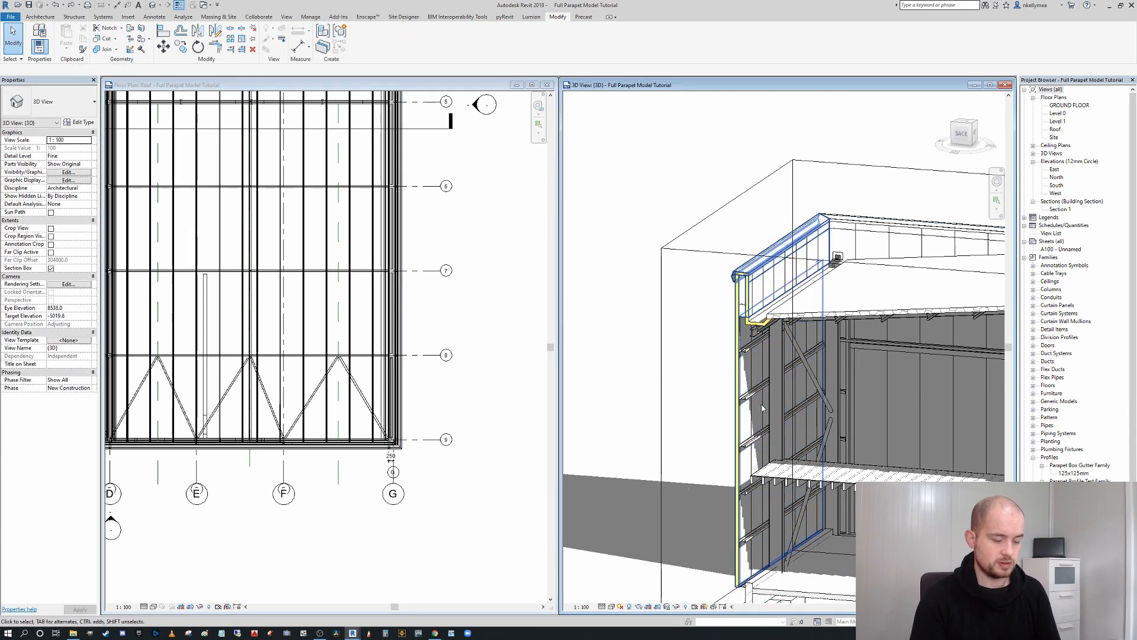
pyautogui.press('v')
pyautogui.press('v')
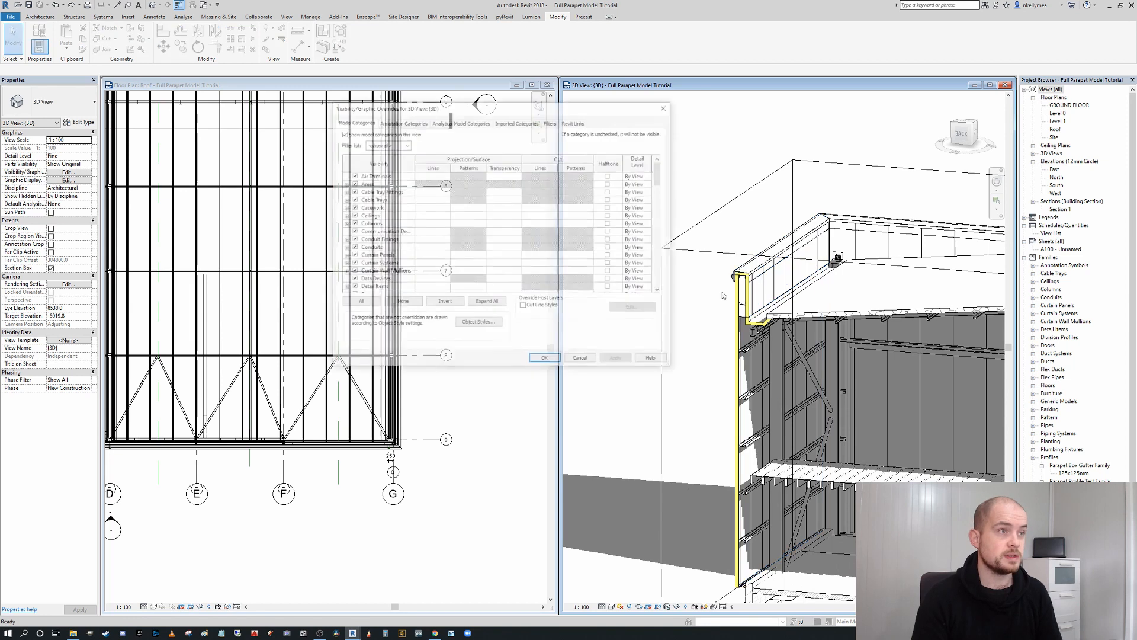
pyautogui.click(573, 122)
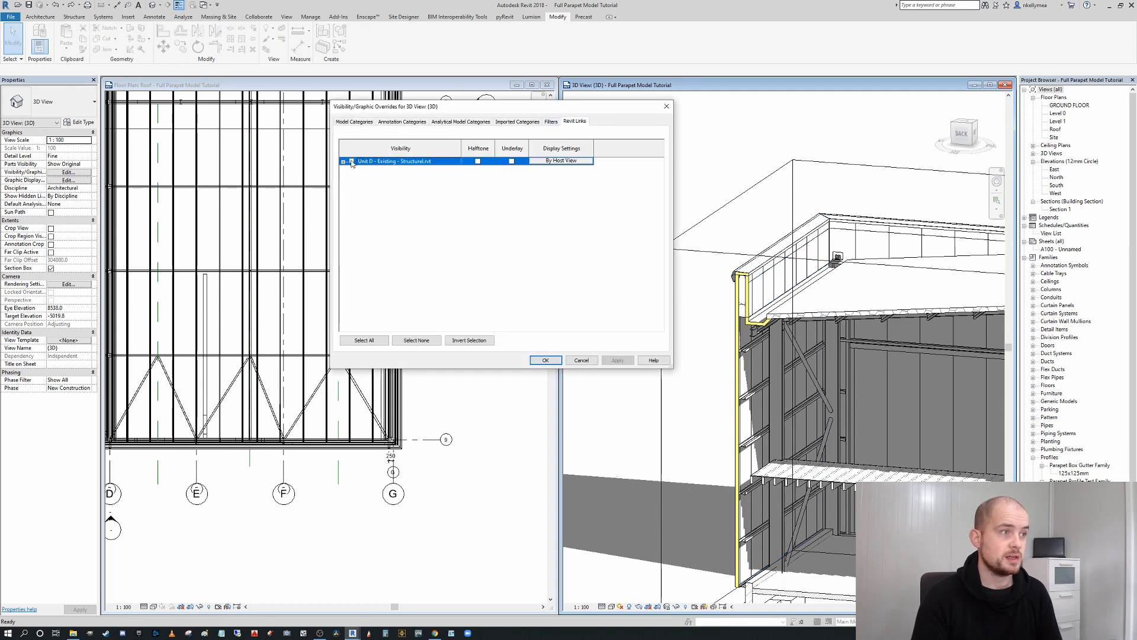
pyautogui.click(545, 360)
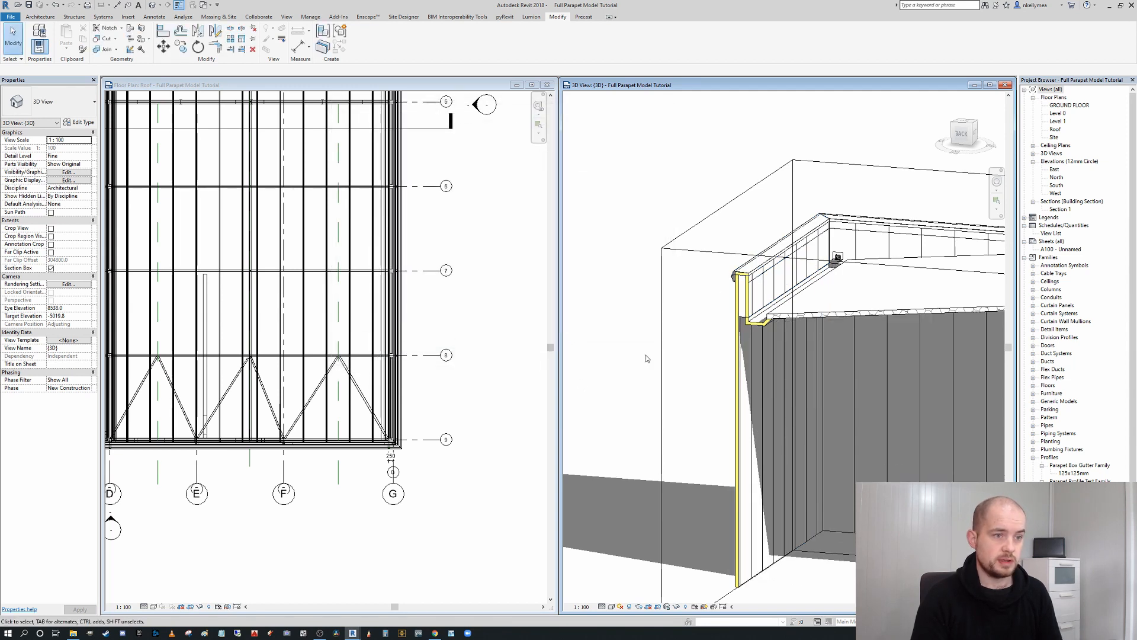
# Hide the linked model Unit D - Existing - Structural.rvt in the Roof floor plan
pyautogui.click(497, 419)
pyautogui.press('v')
pyautogui.press('v')
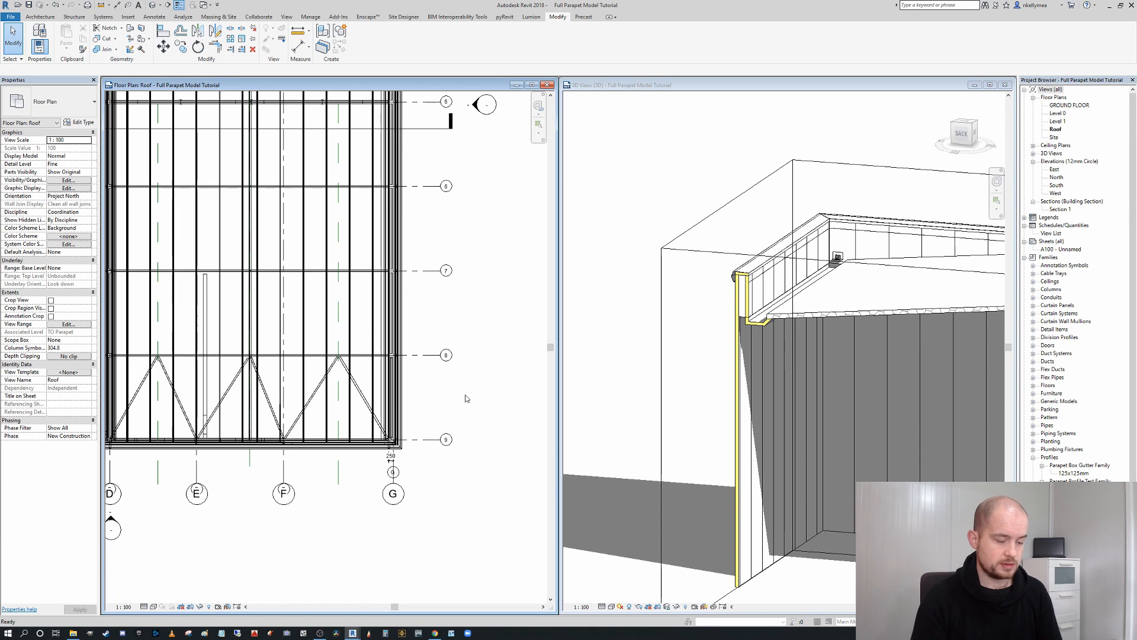
pyautogui.click(575, 122)
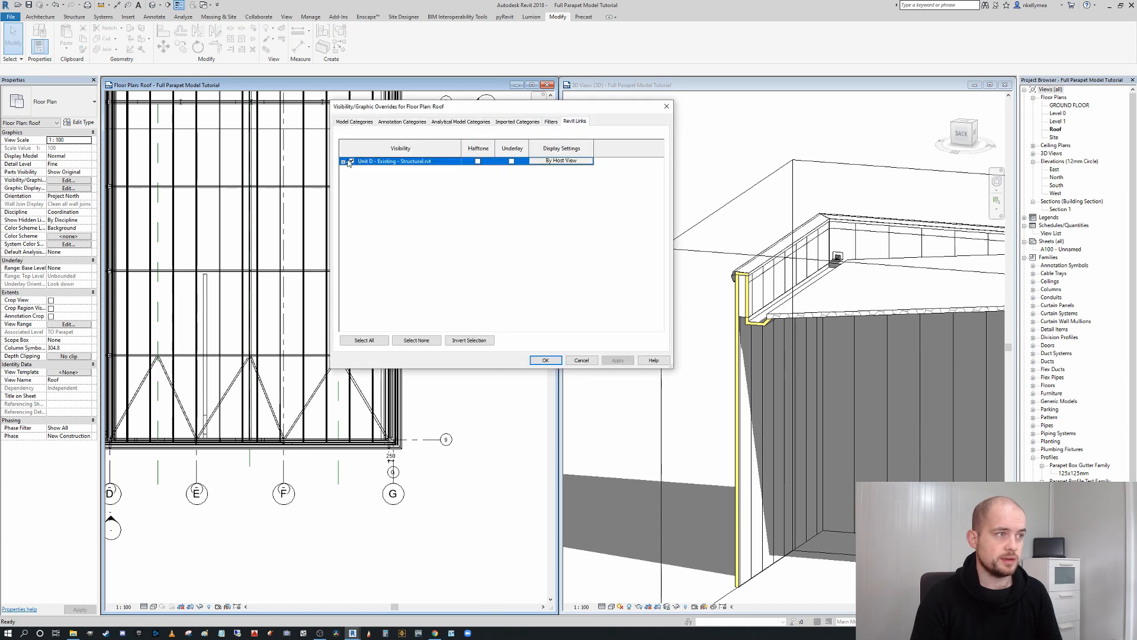
pyautogui.click(544, 360)
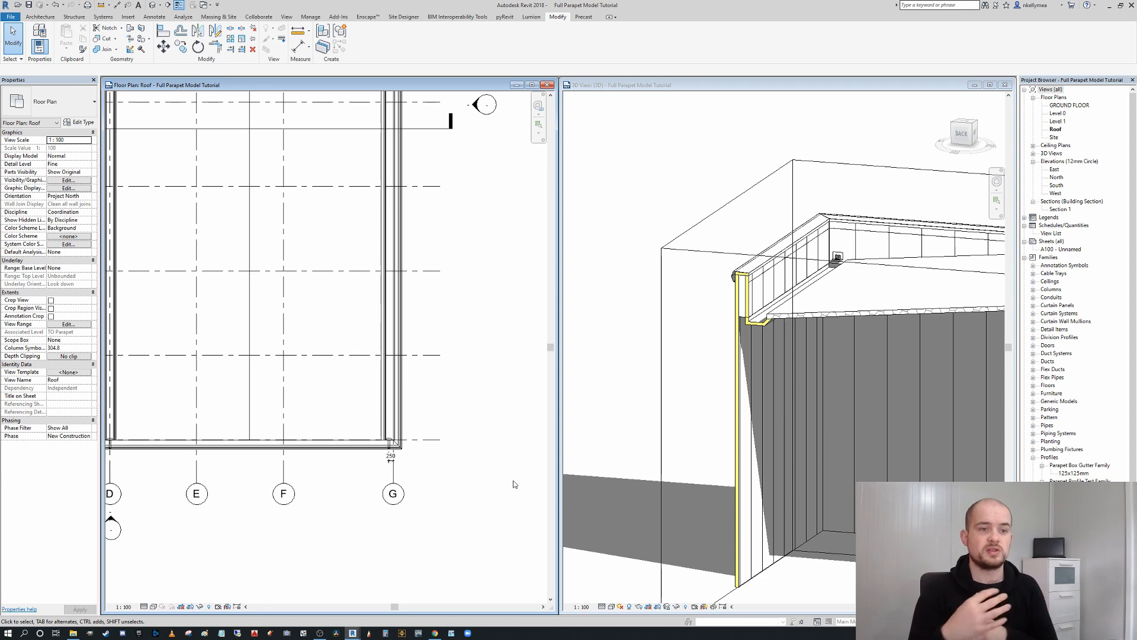
# Try to move grid 9 about 1900 mm inwards, towards grid 8, in the Roof floor plan
pyautogui.click(675, 374)
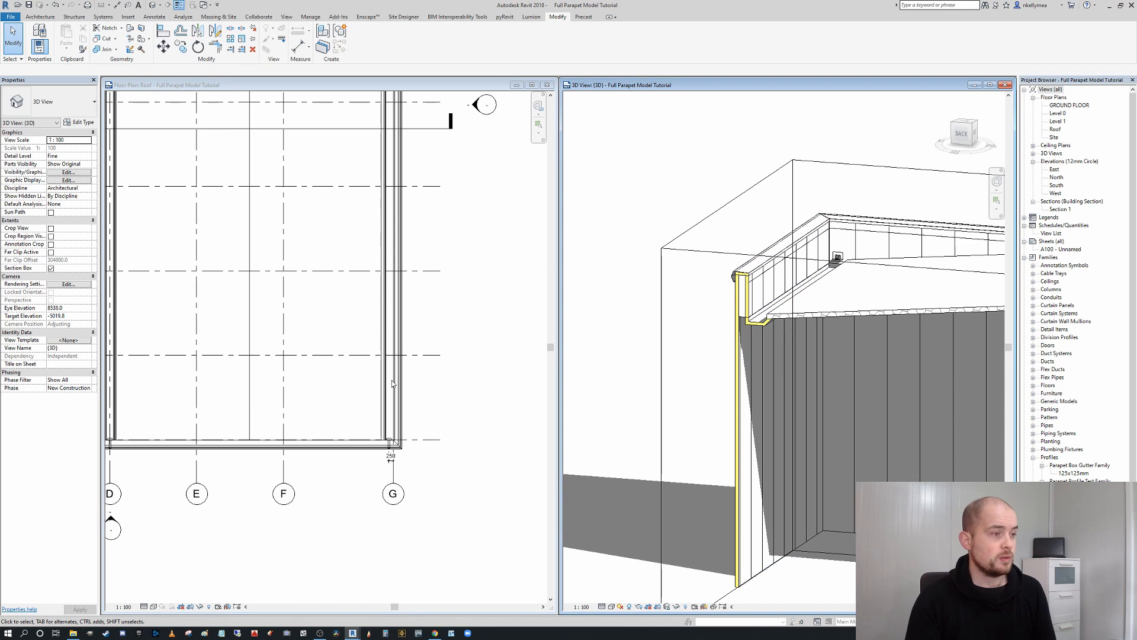
pyautogui.click(472, 387)
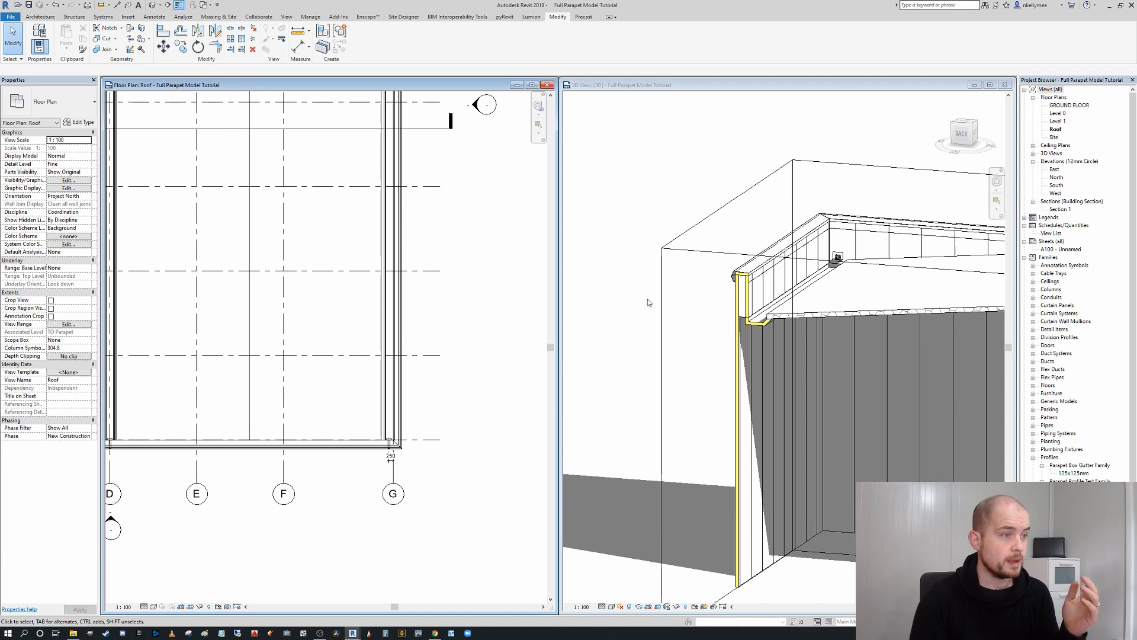
pyautogui.click(435, 440)
pyautogui.click(485, 432)
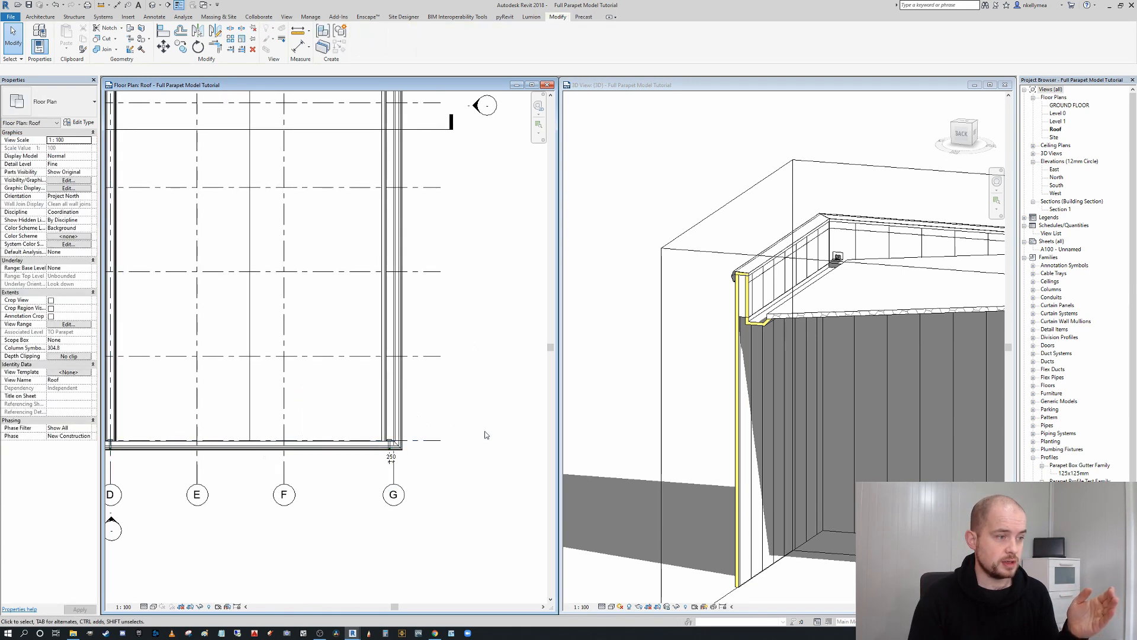
pyautogui.click(423, 440)
pyautogui.click(482, 441)
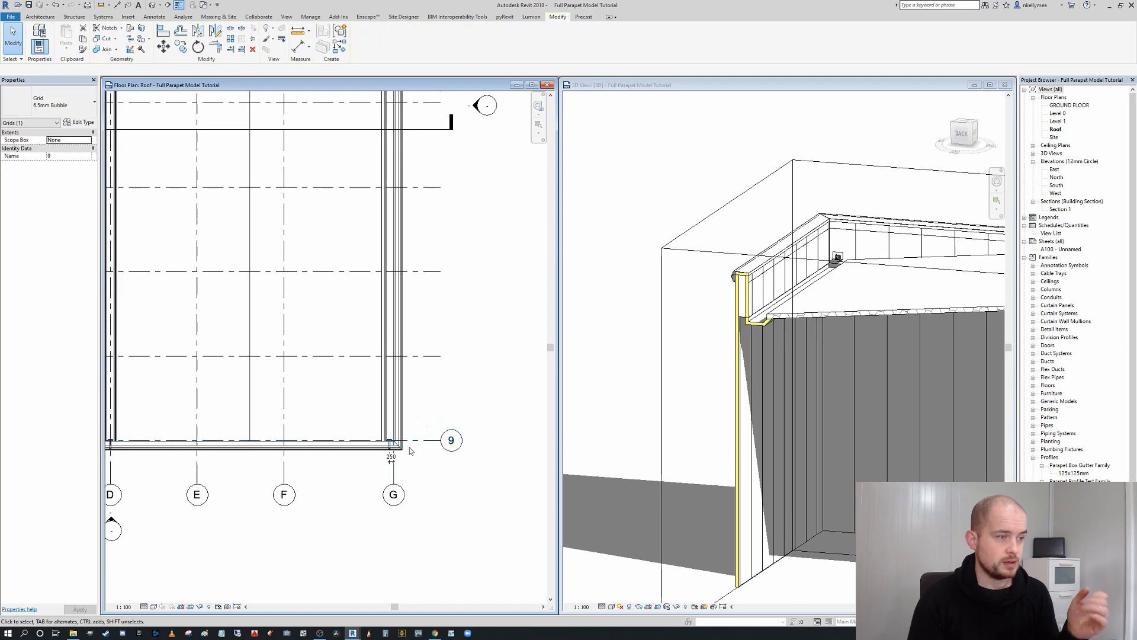
pyautogui.click(167, 50)
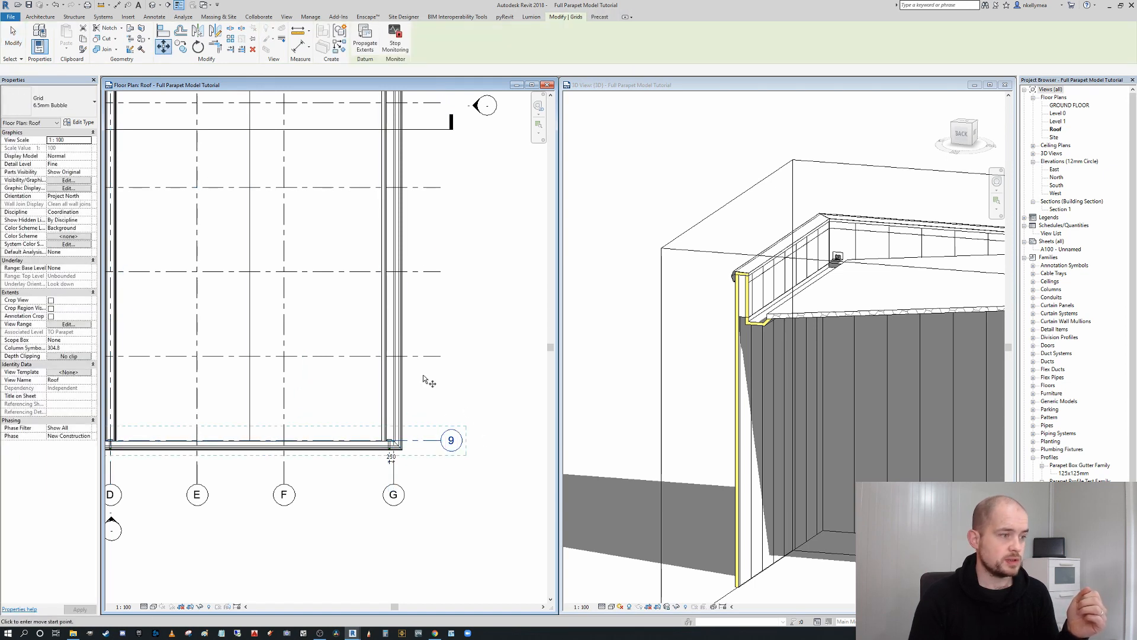
pyautogui.click(473, 431)
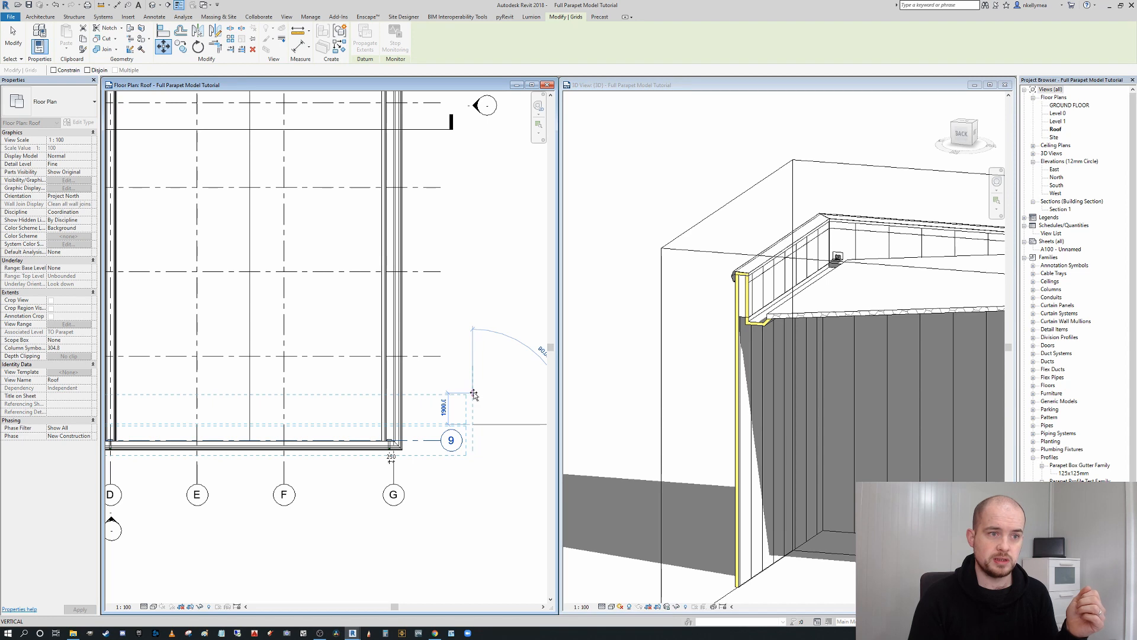
pyautogui.click(473, 394)
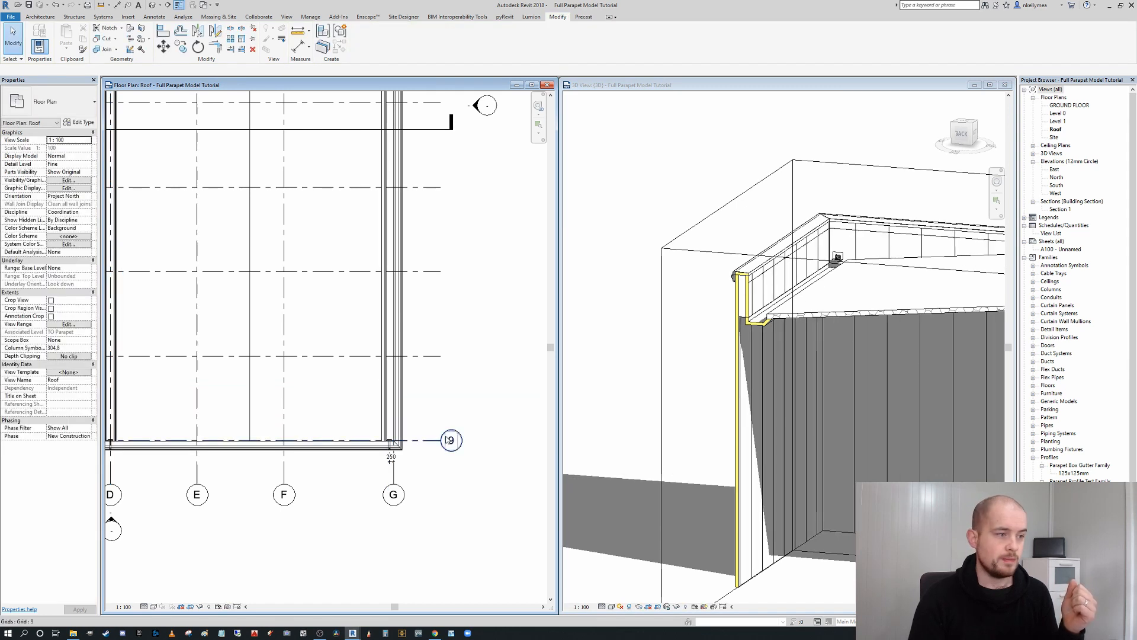
# Try to move grid 9 a short distance outwards, away from the building, in the Roof floor plan
pyautogui.click(437, 441)
pyautogui.press('m')
pyautogui.press('v')
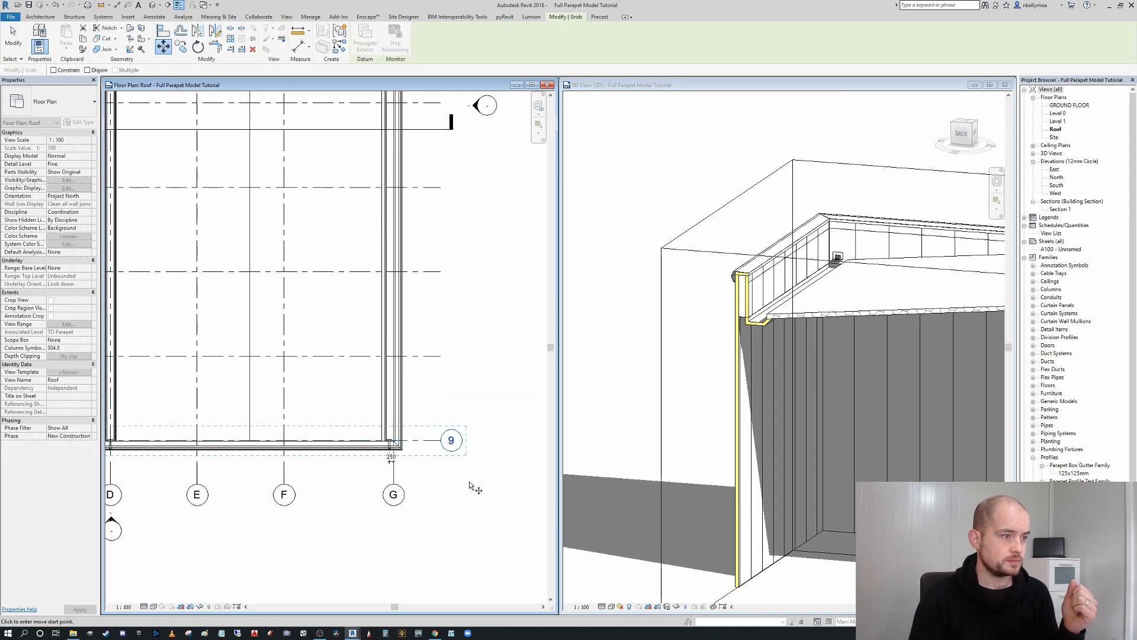
pyautogui.click(470, 458)
pyautogui.click(472, 476)
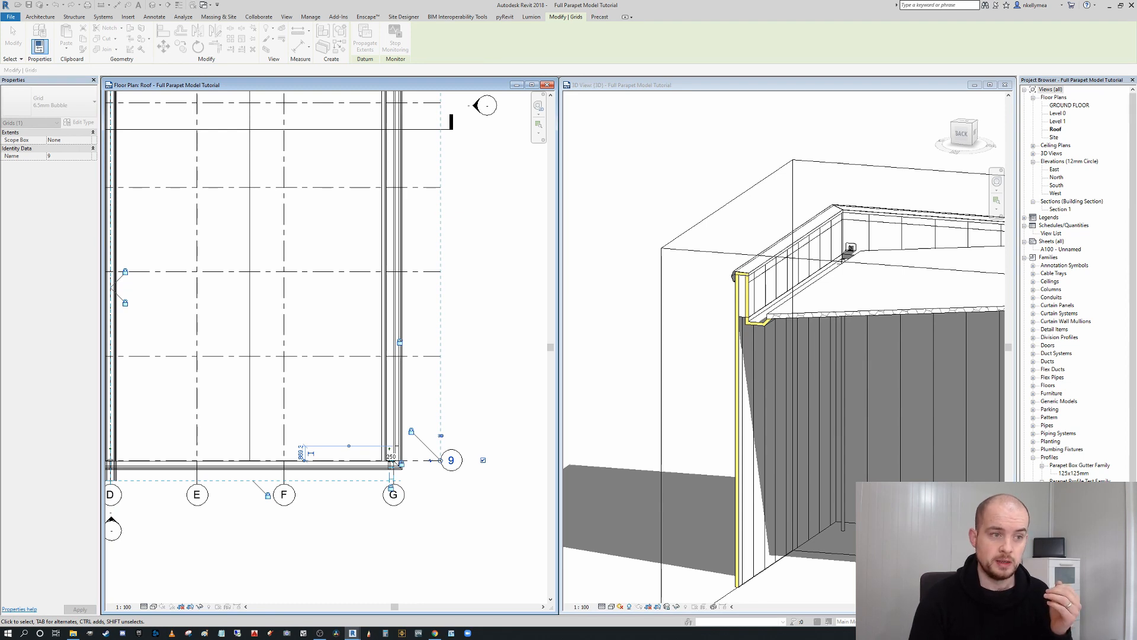
pyautogui.press('Escape')
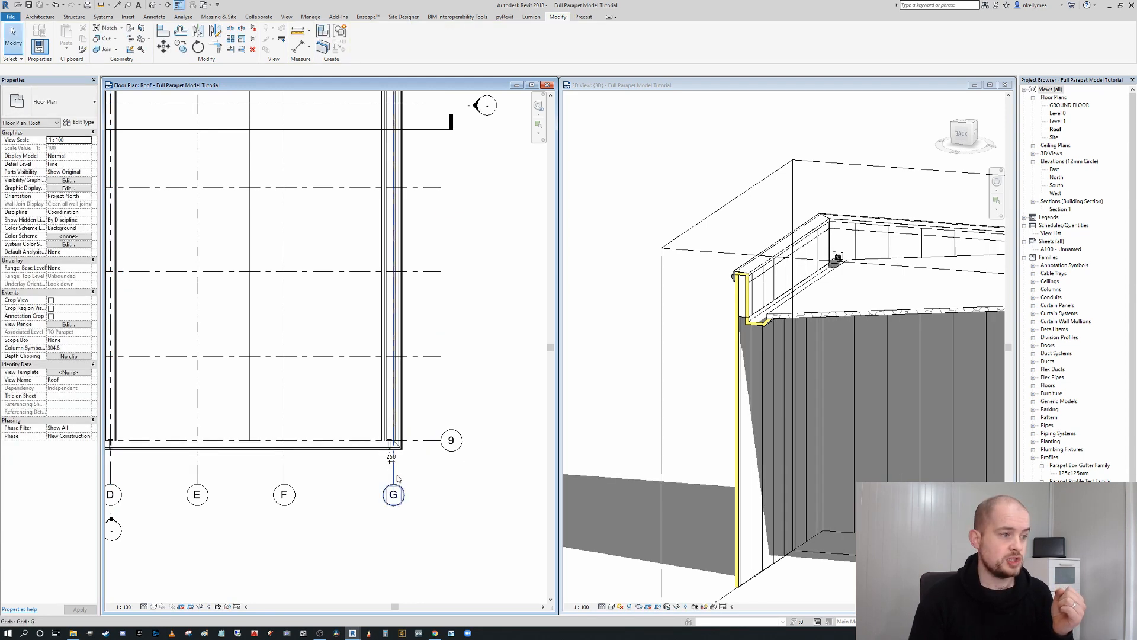
# Move grid G outwards, away from grid F, in the Roof floor plan
pyautogui.click(393, 472)
pyautogui.click(164, 47)
pyautogui.click(393, 446)
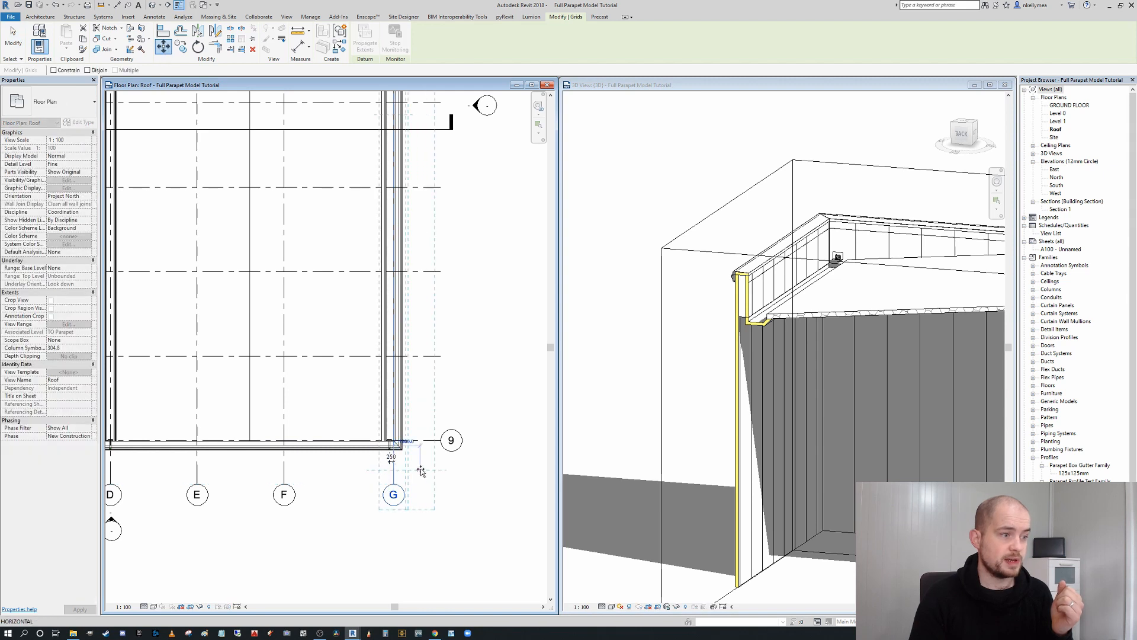
pyautogui.click(426, 471)
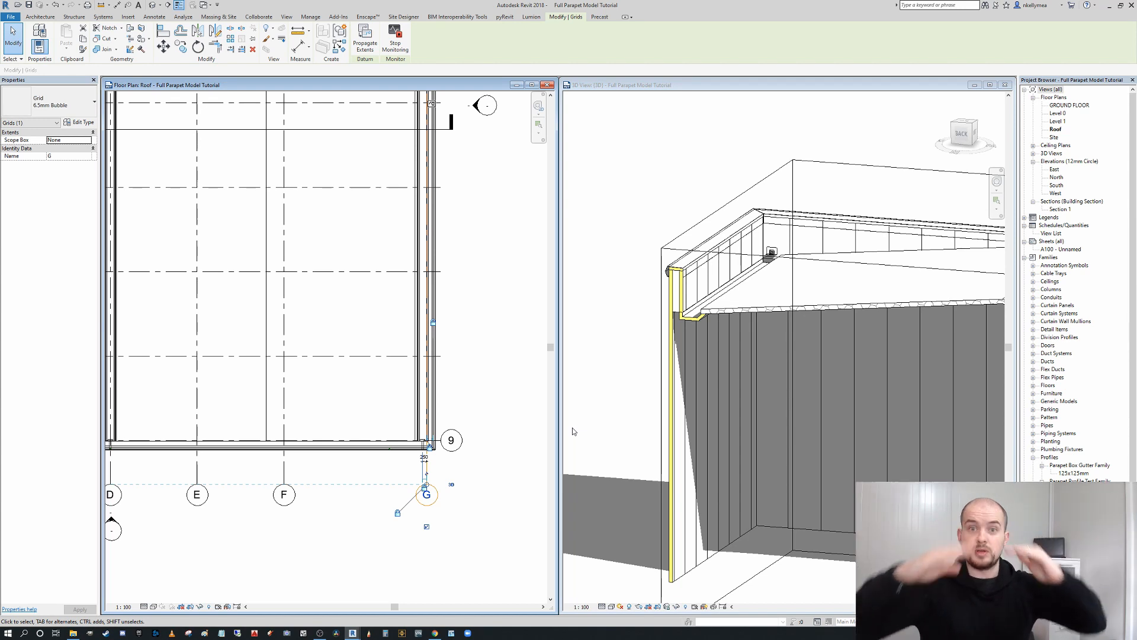
# Examine the stacked wall and capping at the cut parapet in 3D and select the Parapet Insulation
pyautogui.scroll(5, 777, 277)
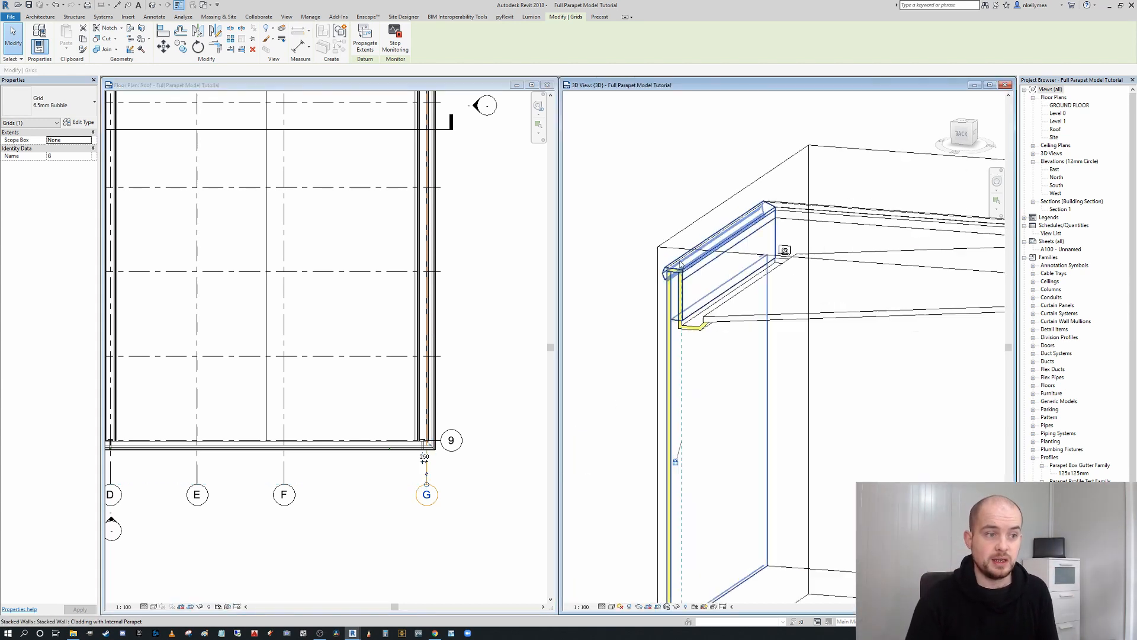
pyautogui.scroll(-2, 443, 472)
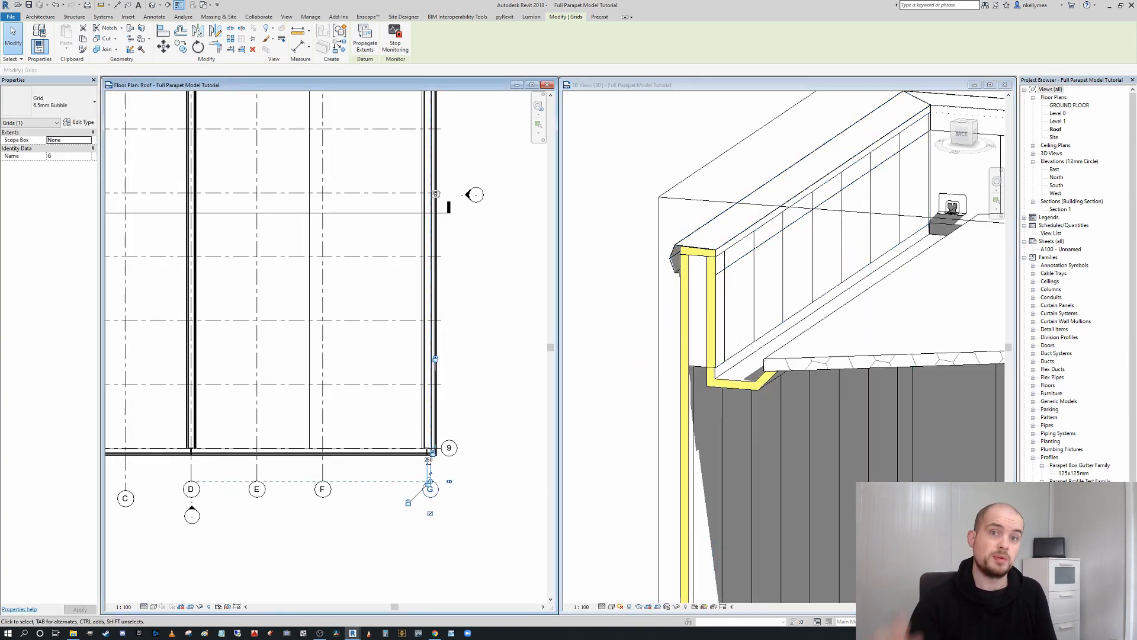
pyautogui.scroll(-3, 664, 436)
pyautogui.moveTo(654, 417); pyautogui.dragTo(667, 374, button='middle')
pyautogui.scroll(-1, 621, 372)
pyautogui.scroll(1, 667, 374)
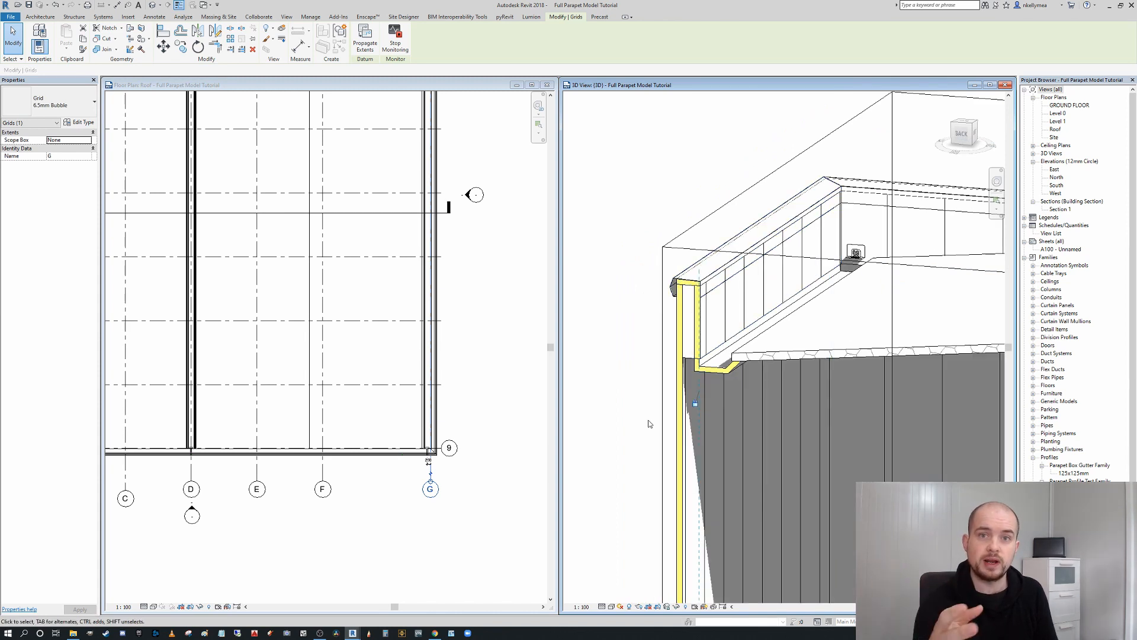
pyautogui.scroll(5, 673, 253)
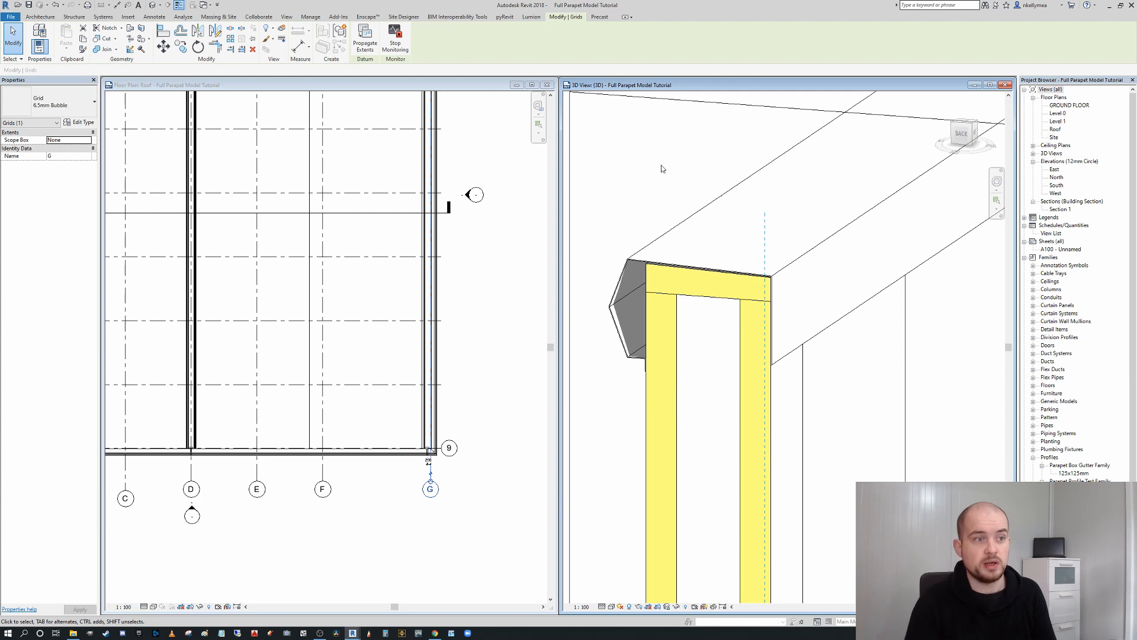
pyautogui.click(649, 287)
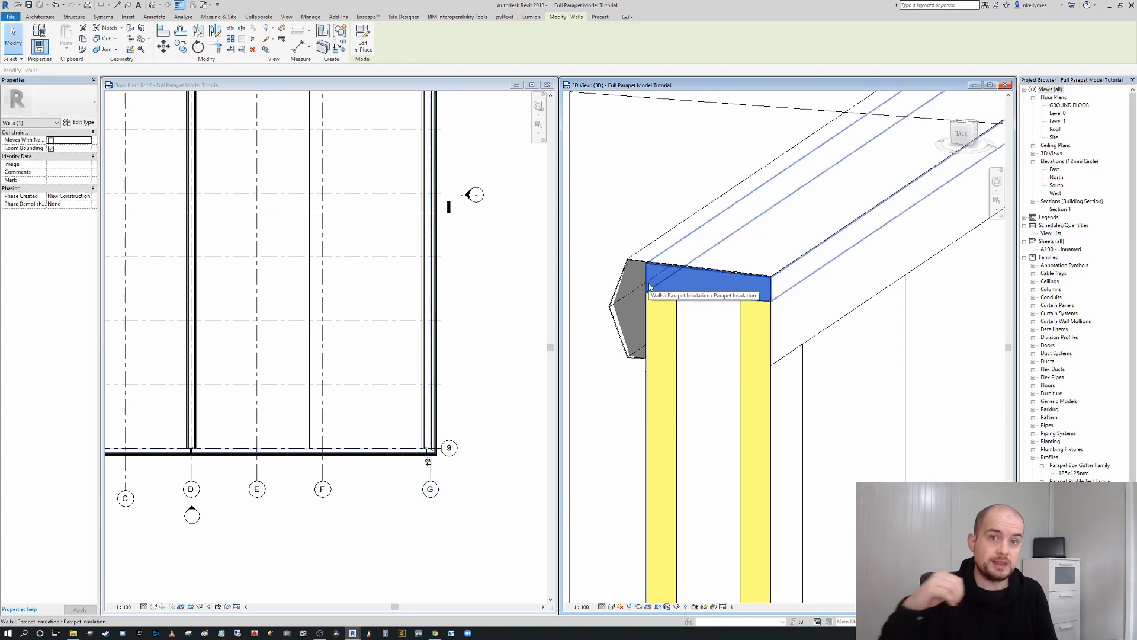
pyautogui.scroll(-3, 649, 287)
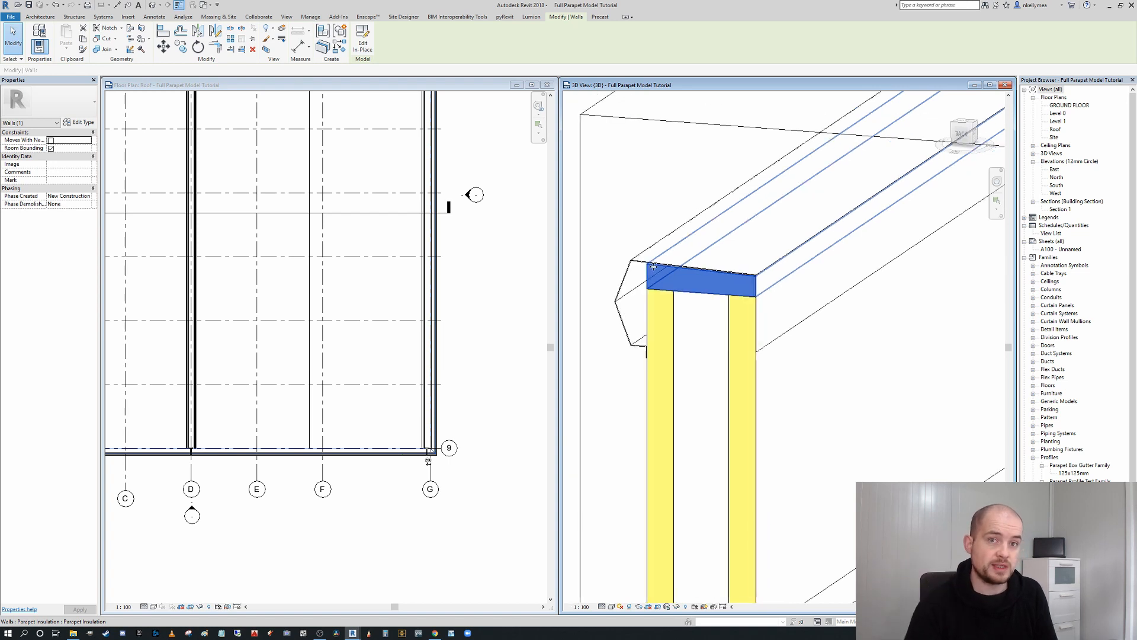
# Select the parapet box gutter and the Kingspan Topdek roof in turn, and examine how they meet along the parapet
pyautogui.moveTo(776, 378); pyautogui.dragTo(702, 334, button='middle')
pyautogui.click(774, 524)
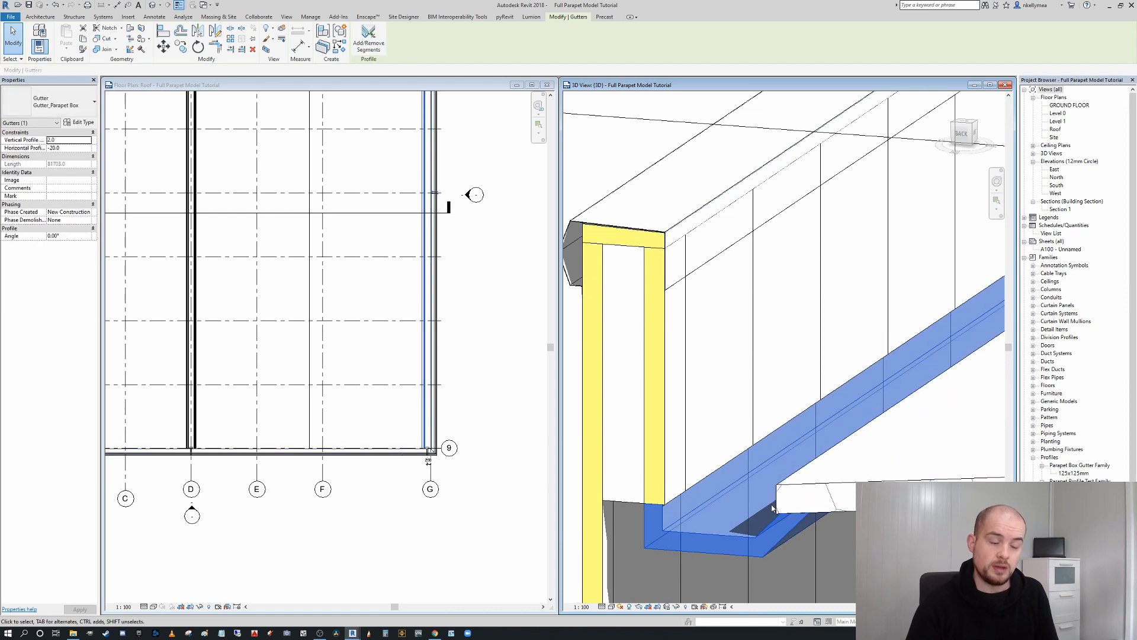
pyautogui.click(803, 487)
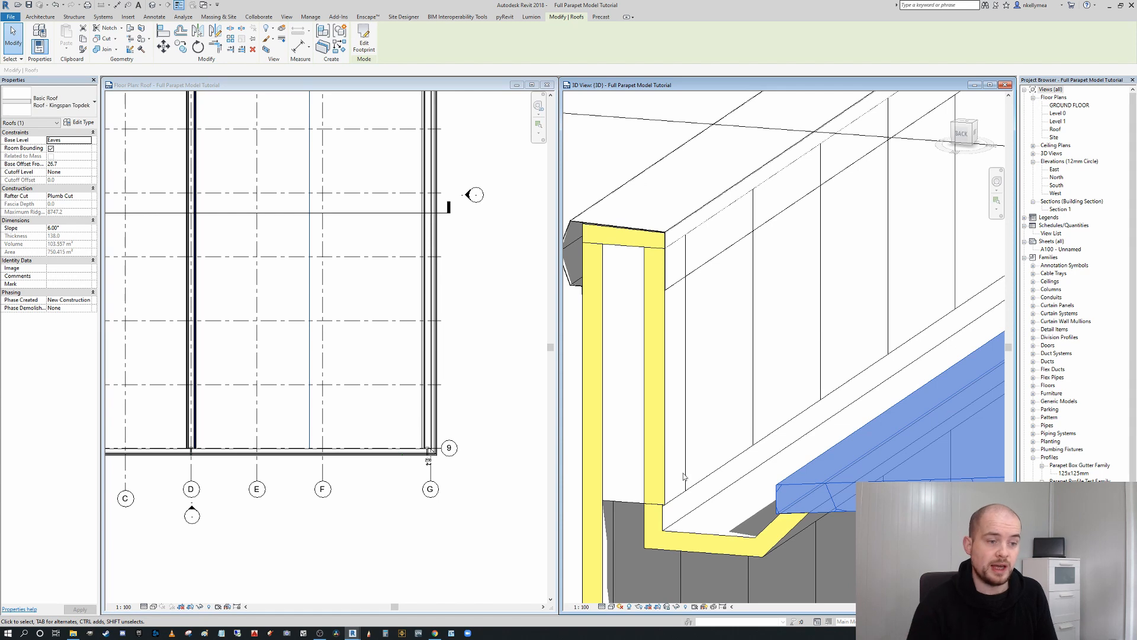
pyautogui.scroll(-1, 809, 457)
pyautogui.moveTo(808, 457); pyautogui.dragTo(722, 448, button='middle')
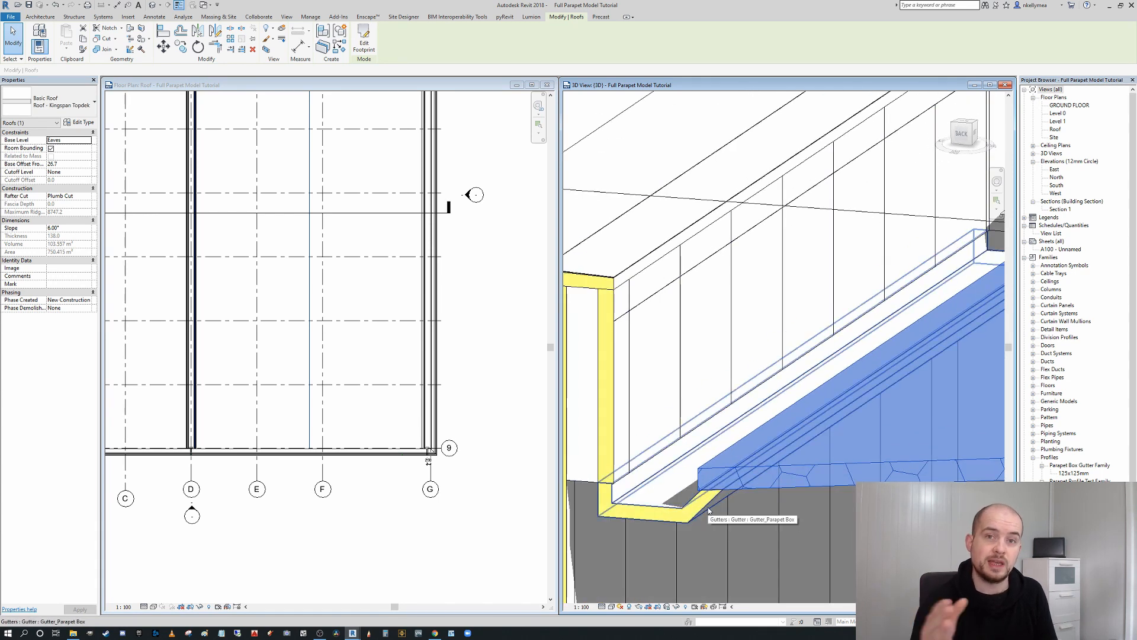
pyautogui.scroll(-1, 722, 424)
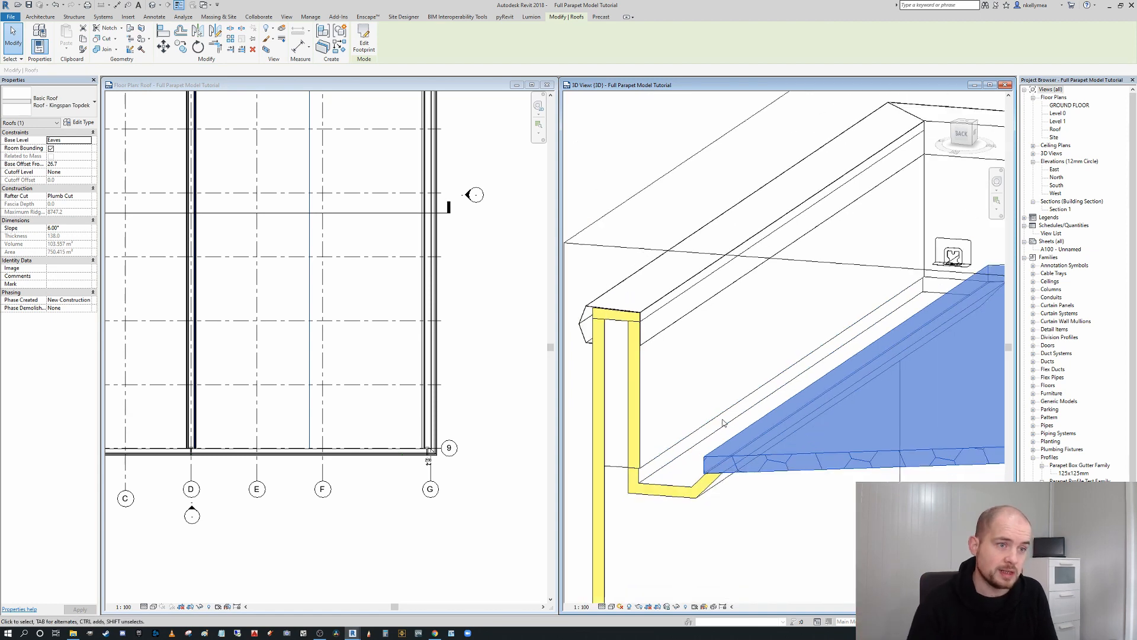
pyautogui.moveTo(874, 347); pyautogui.dragTo(749, 365, button='middle')
pyautogui.scroll(-3, 827, 277)
pyautogui.scroll(1, 869, 354)
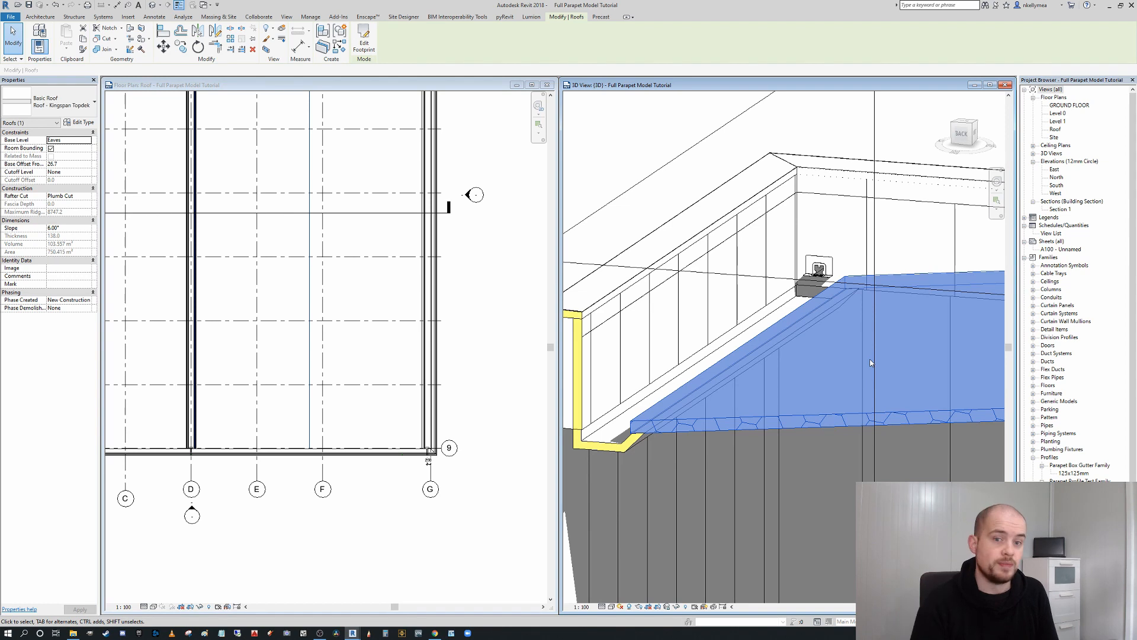
pyautogui.scroll(-2, 856, 366)
pyautogui.scroll(1, 960, 516)
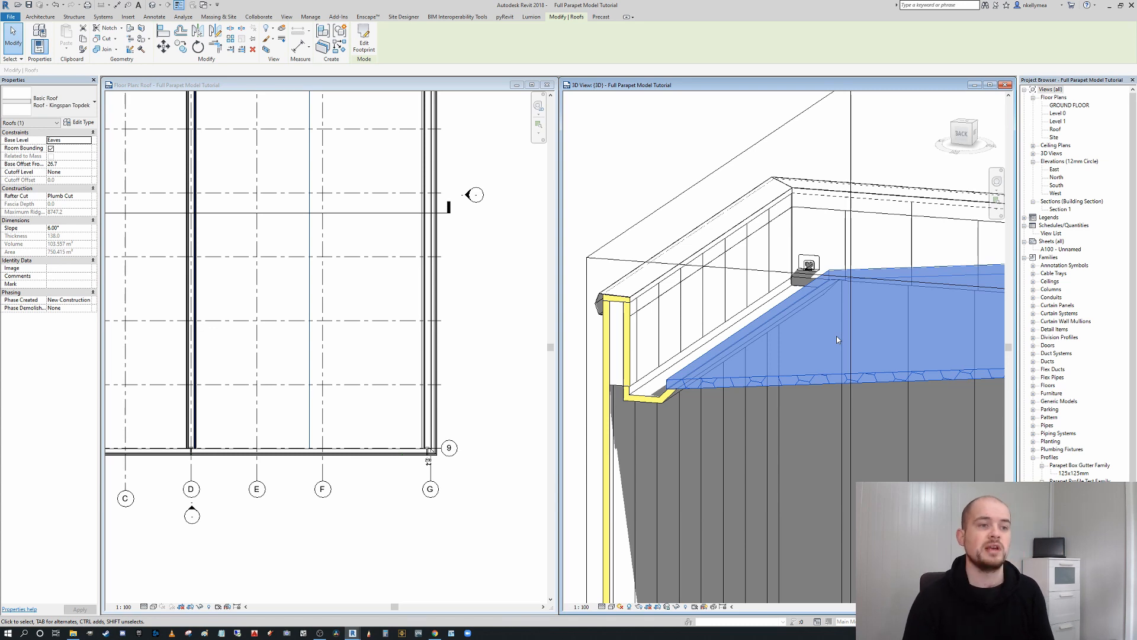
pyautogui.scroll(-3, 819, 325)
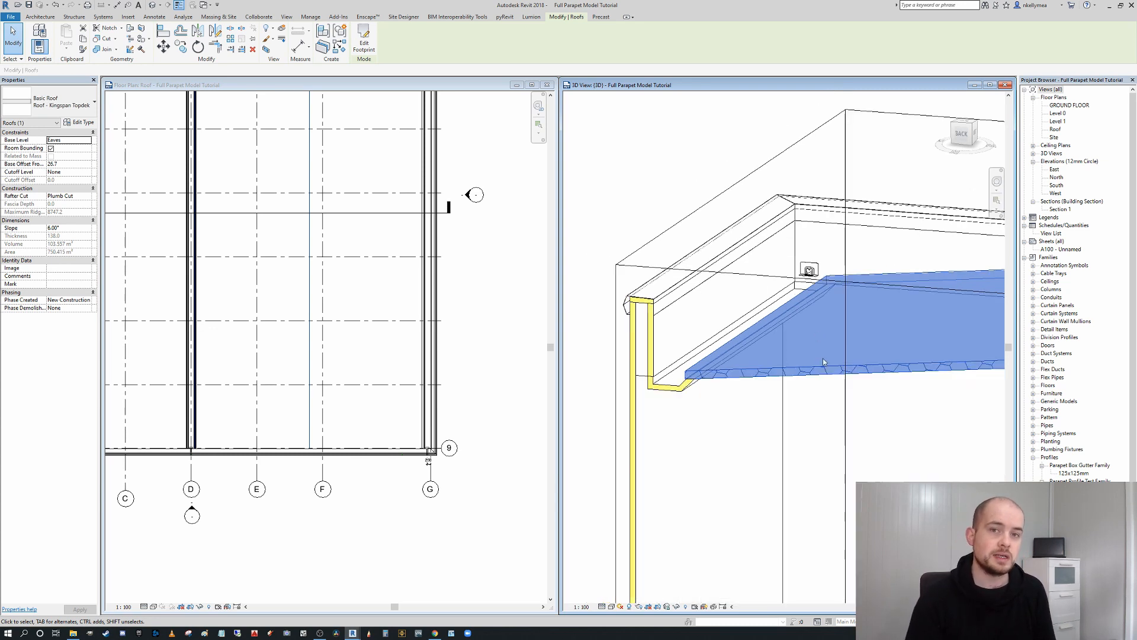